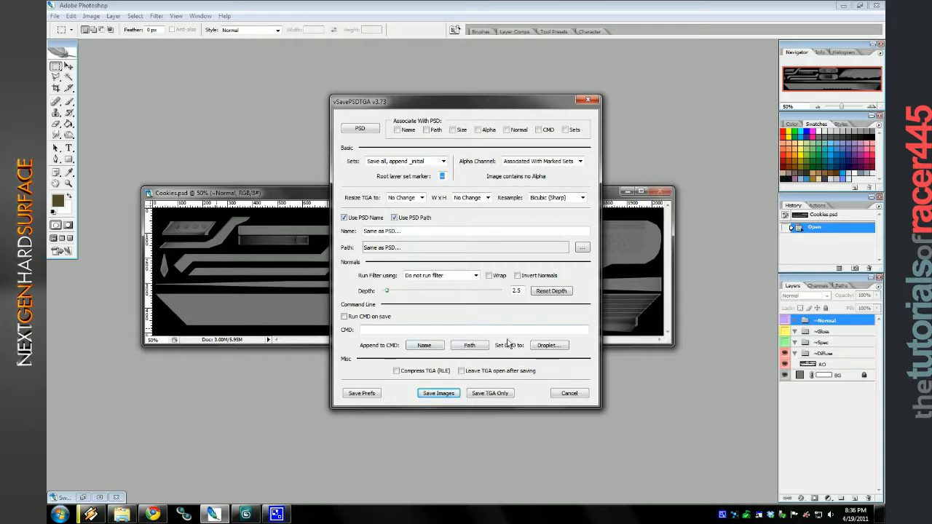
Close the TGA export dialog without saving and switch to 3ds Max.
click(568, 393)
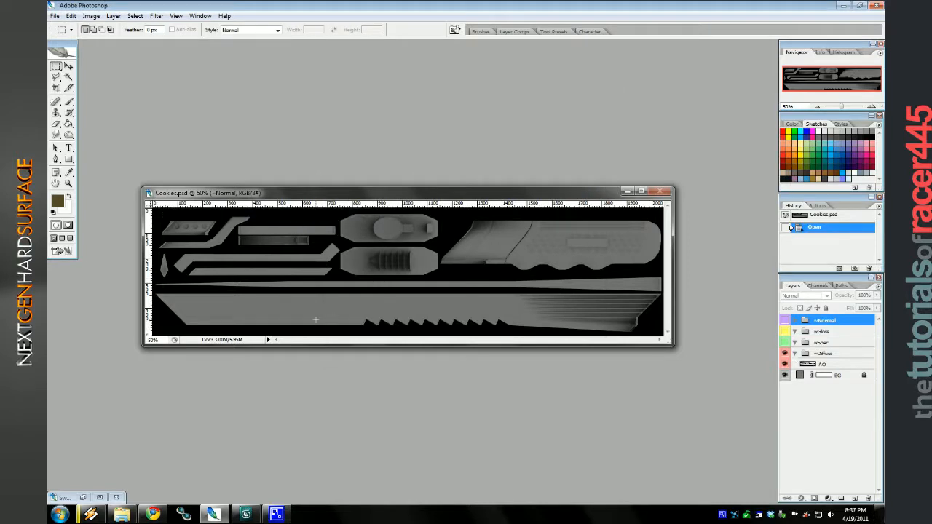
click(246, 514)
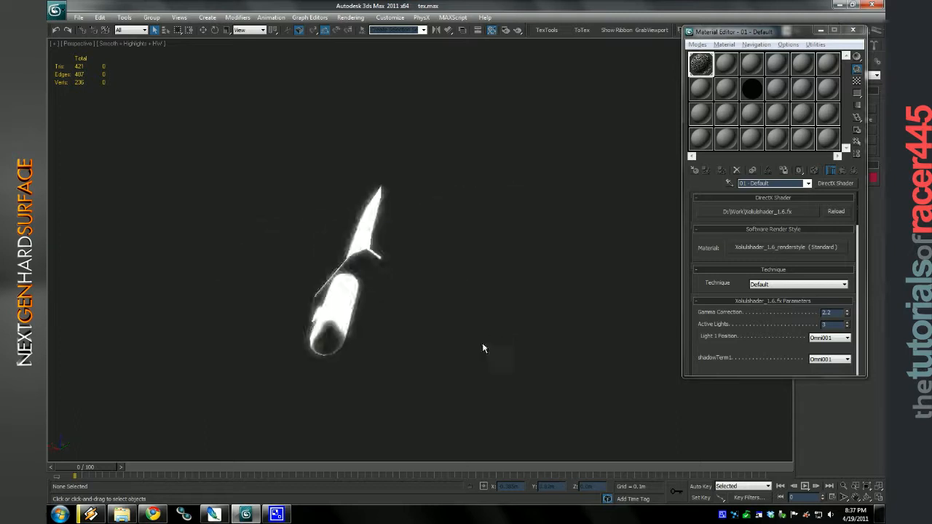
Turn the shader's active lights down to 0 and back up, and disable the IBL cubemap for ambient.
drag(483, 348, 540, 348)
click(848, 326)
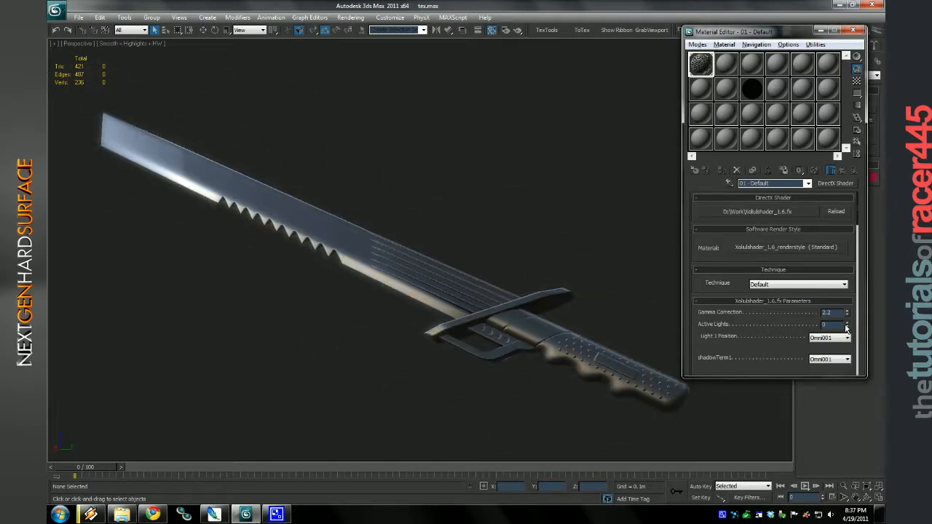
click(847, 322)
scroll(845, 305, down, 5)
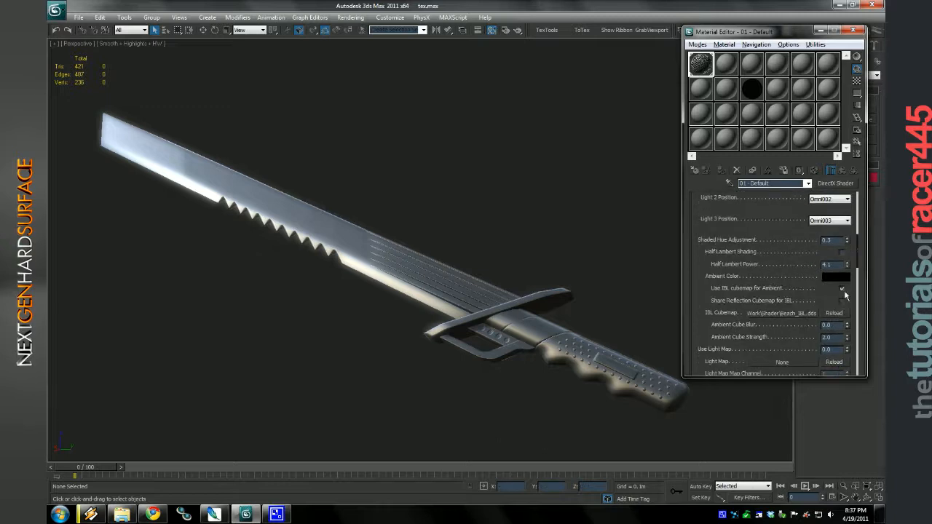
click(843, 289)
Set the shader's specular color to white.
scroll(762, 281, down, 5)
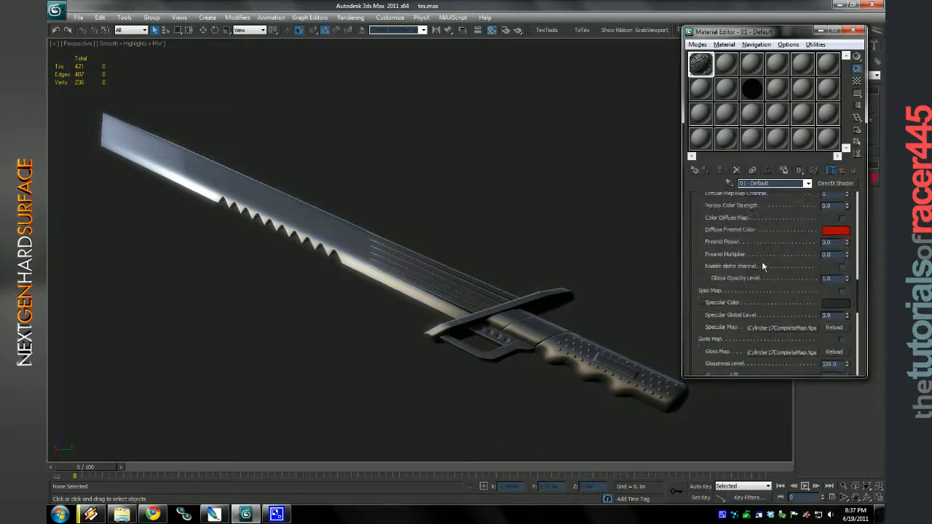
scroll(762, 266, down, 5)
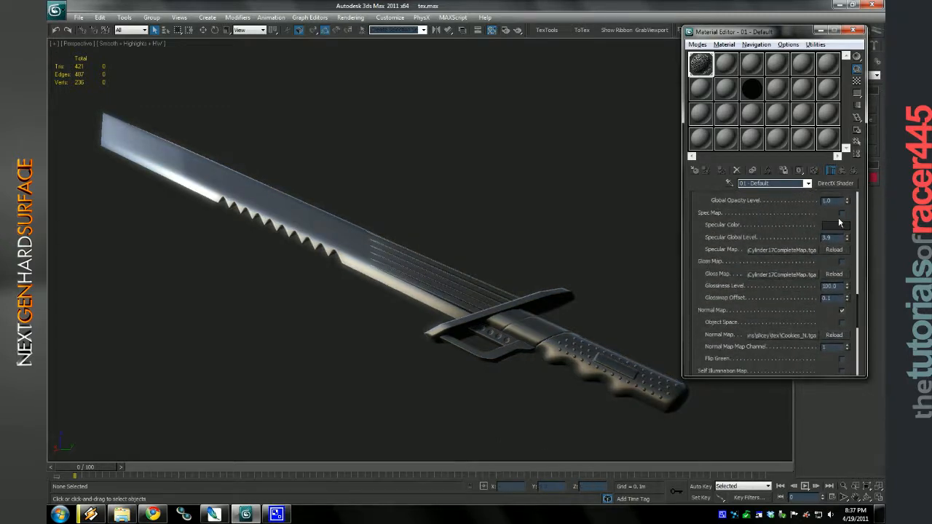
click(836, 224)
click(328, 139)
click(441, 146)
Turn off the shader's Use Fresnel Reflections option.
scroll(763, 282, down, 1)
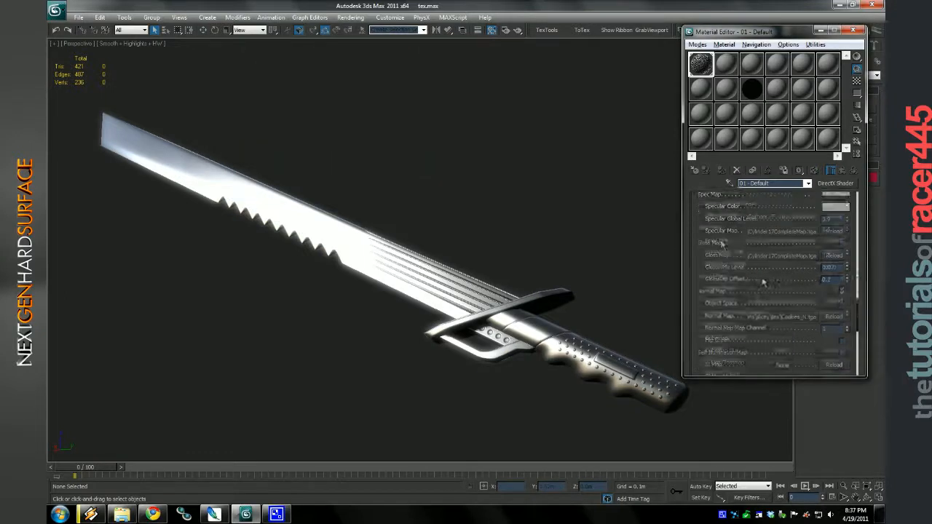
scroll(722, 244, up, 5)
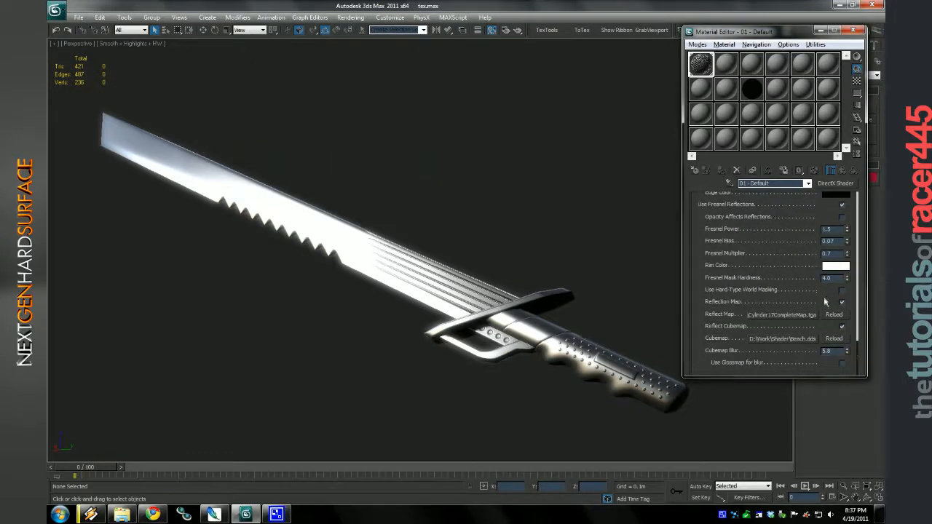
click(843, 206)
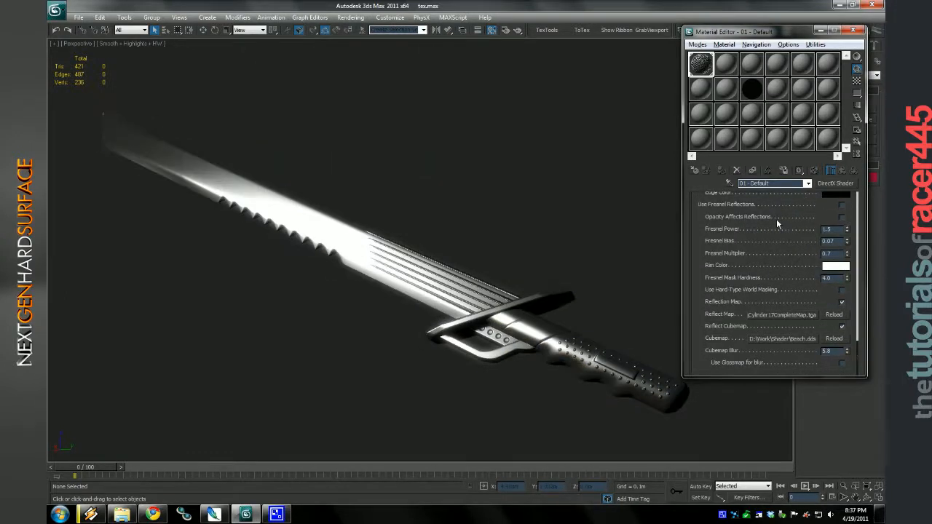
Load Cookies_D.tga from the tex folder as the shader's diffuse map.
scroll(780, 233, up, 6)
scroll(754, 371, up, 1)
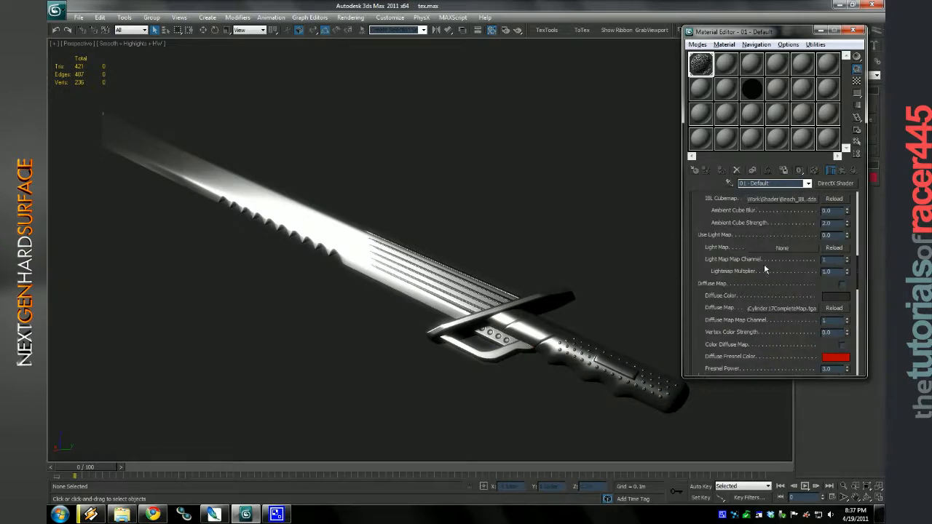
click(795, 307)
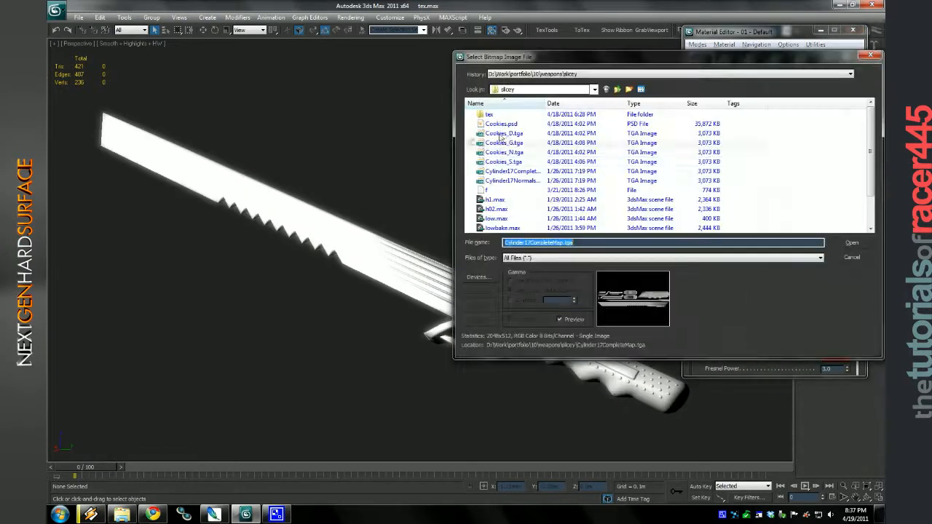
double_click(514, 124)
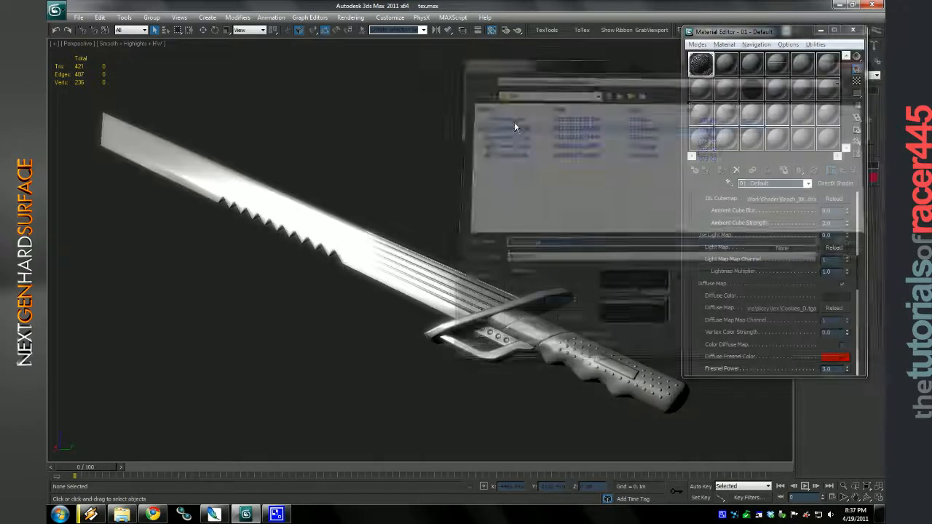
Load Cookies_S.tga from the tex folder as the shader's specular map.
scroll(806, 335, down, 3)
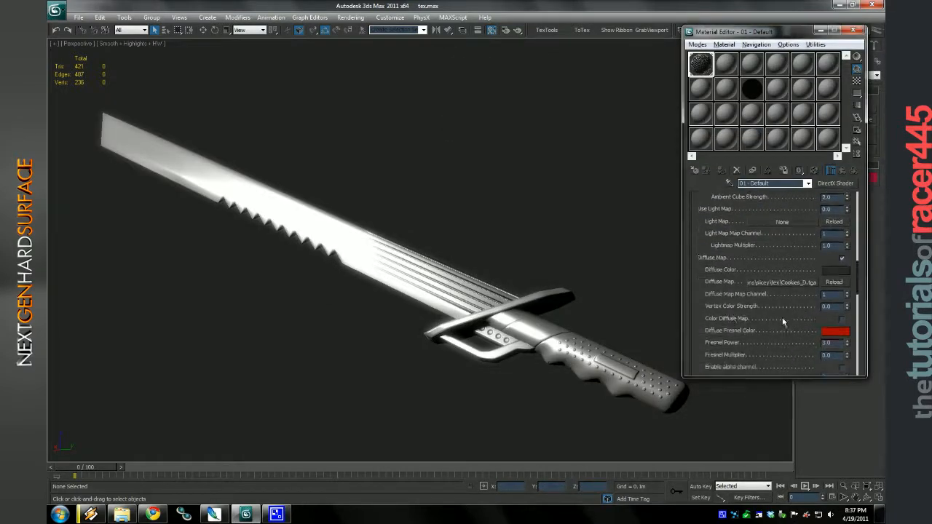
scroll(732, 272, down, 3)
click(784, 281)
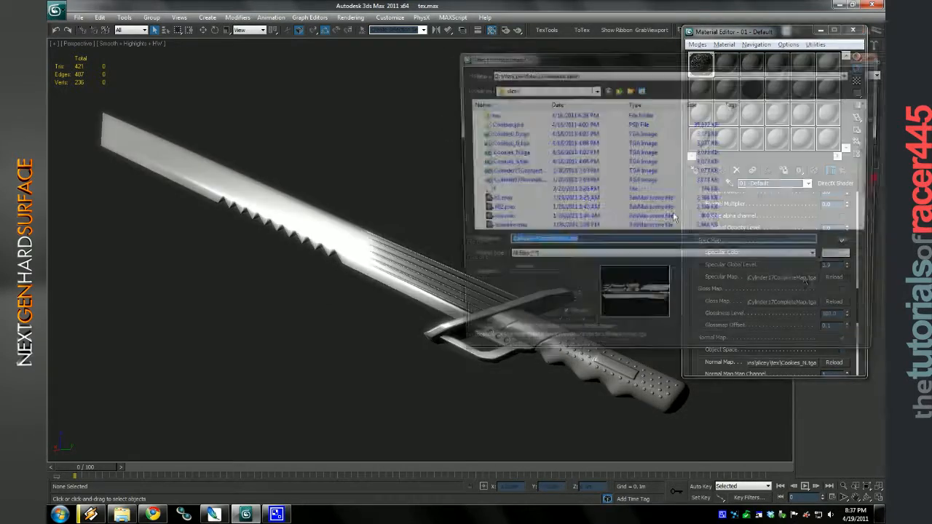
double_click(506, 117)
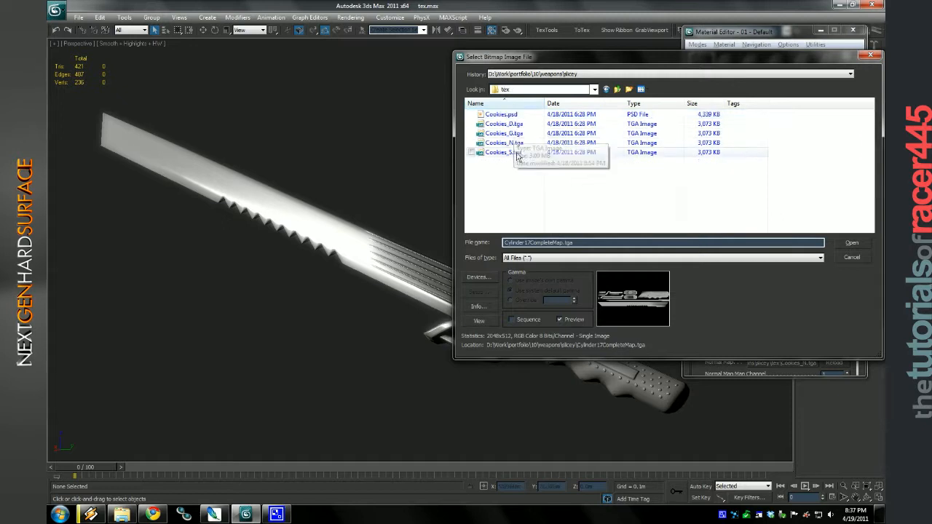
double_click(507, 152)
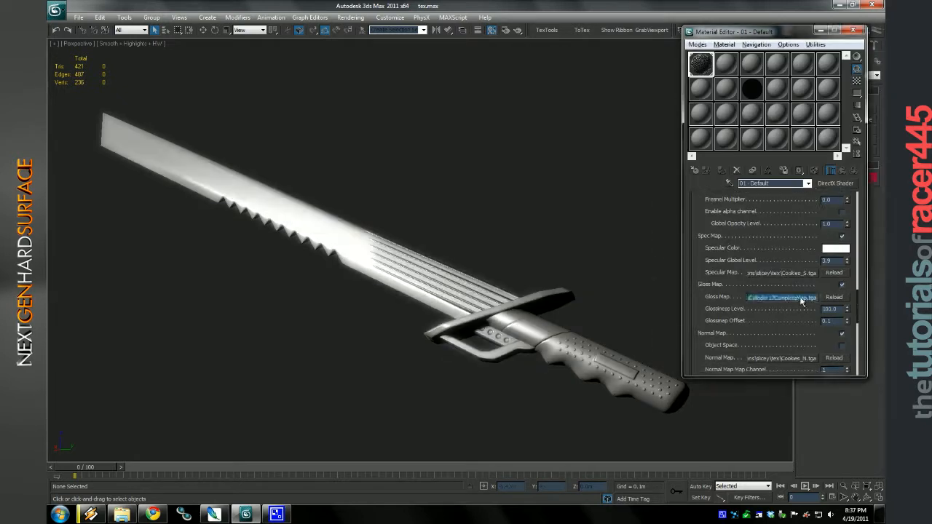
Load Cookies_G.tga from the slicey folder as the gloss map and check the shader's normal map settings.
click(782, 298)
double_click(521, 144)
scroll(785, 330, down, 2)
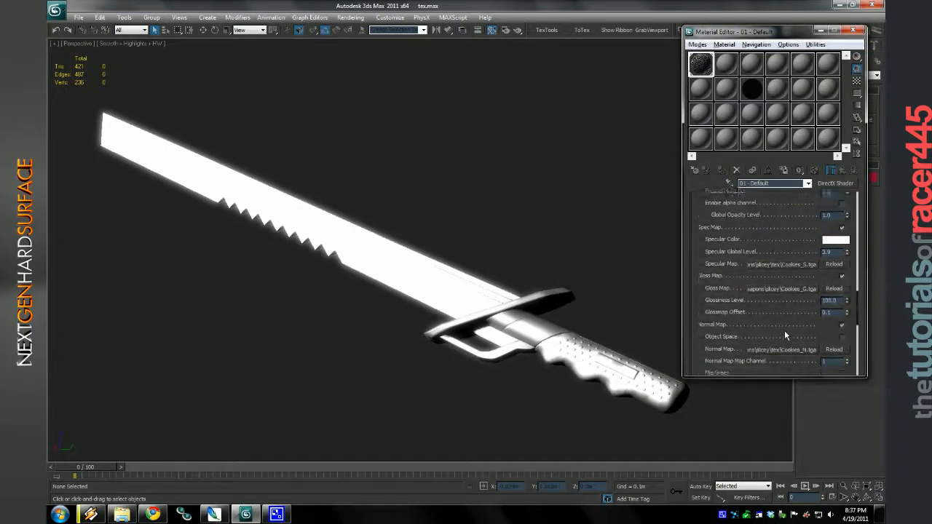
drag(779, 318, 763, 248)
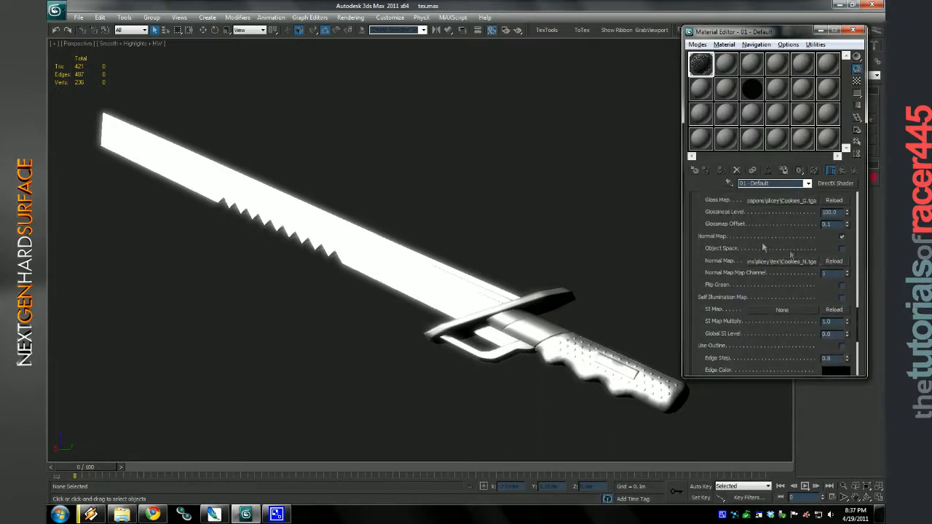
scroll(766, 244, up, 6)
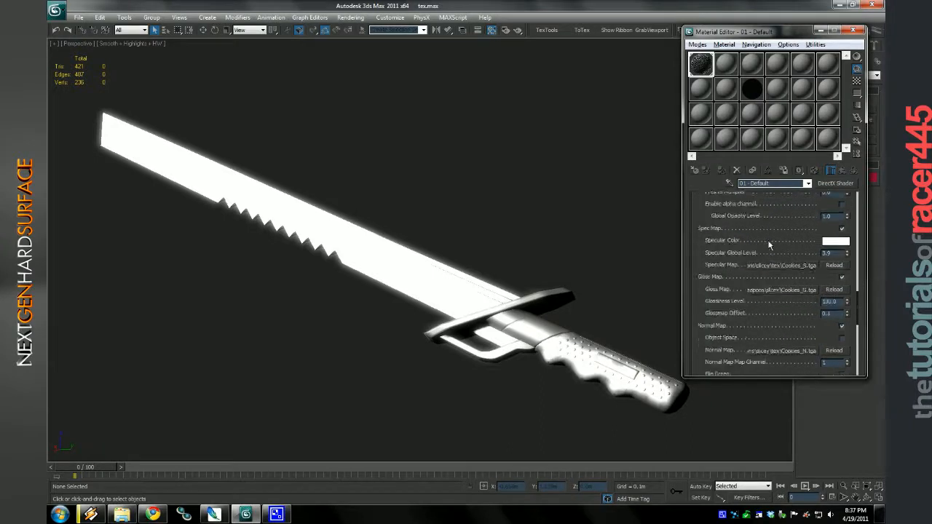
Select the sword mesh and minimise the Material Editor.
drag(604, 336, 503, 328)
click(503, 327)
click(820, 30)
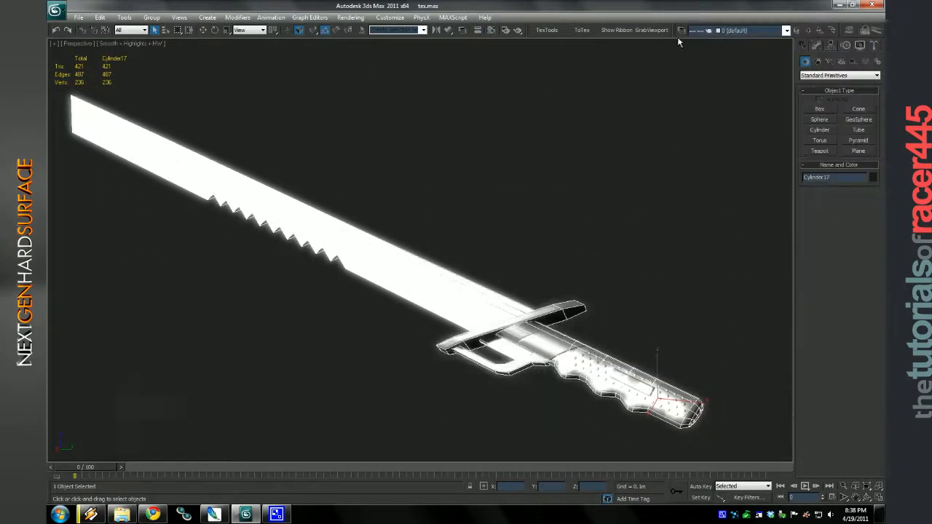
Bake the sword's color map by element to the clipboard at 2048 × 2048 with TexTools.
click(551, 33)
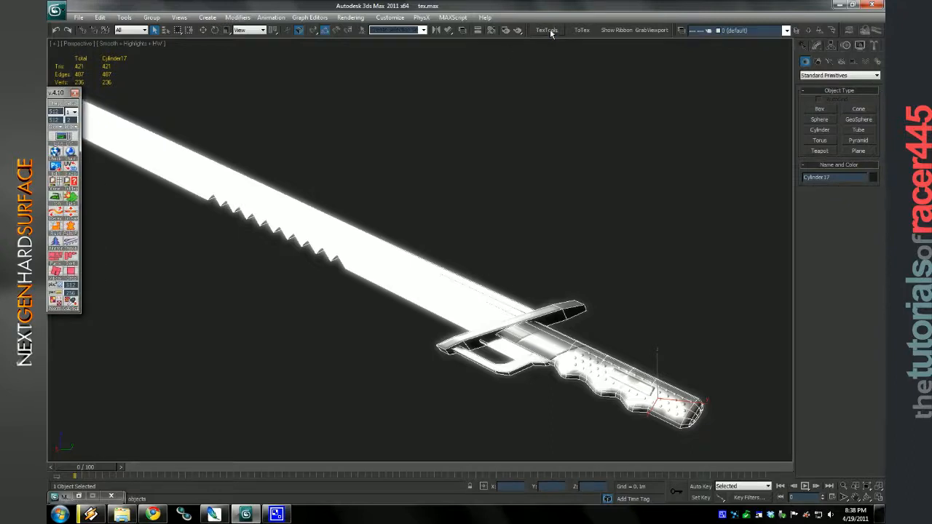
click(70, 182)
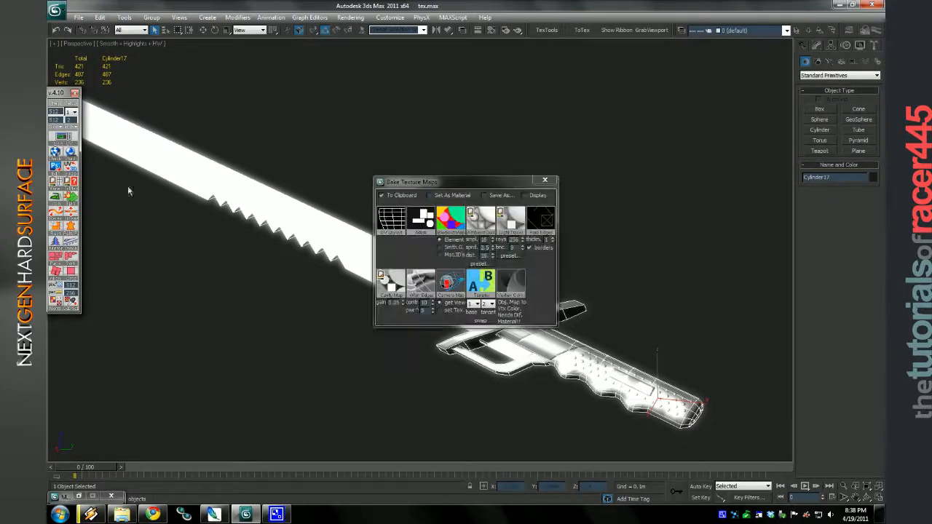
click(57, 112)
click(448, 220)
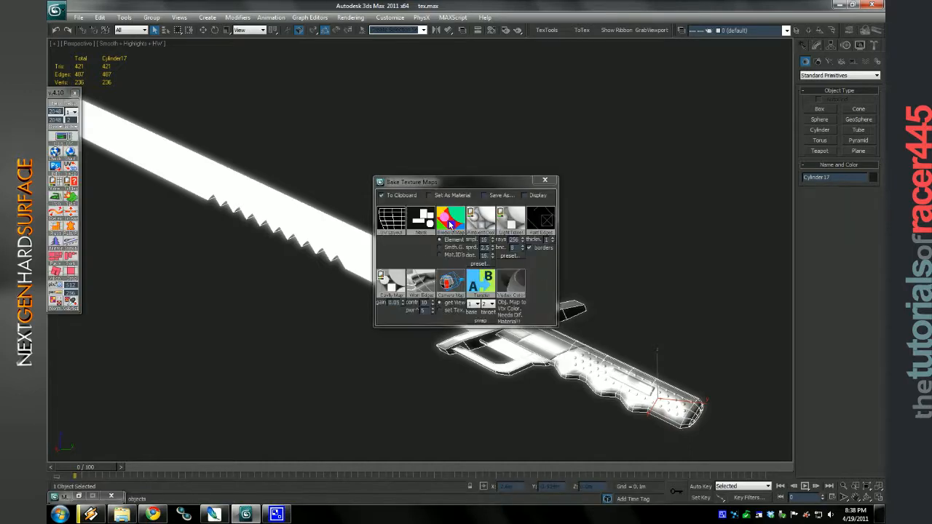
Switch to Photoshop and paste the baked color map into a new 2048 × 2048 document.
click(229, 512)
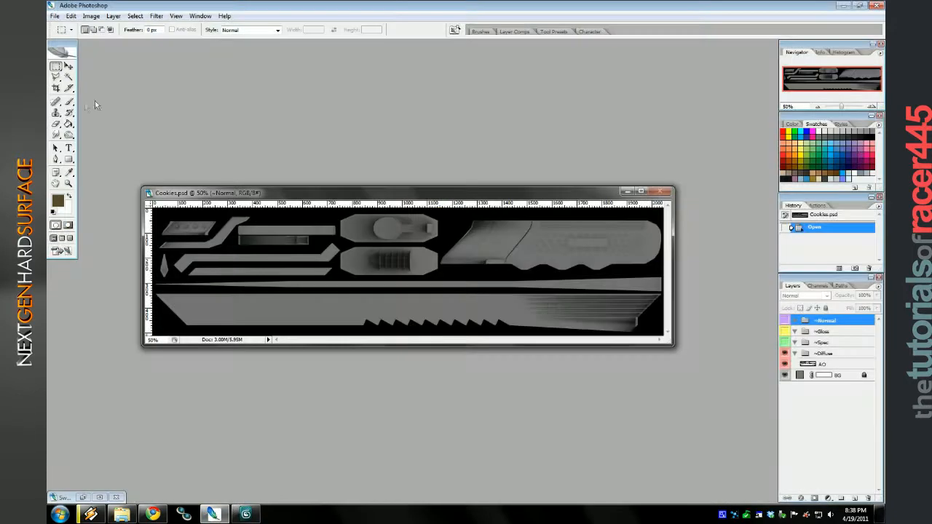
click(54, 15)
click(62, 35)
click(491, 150)
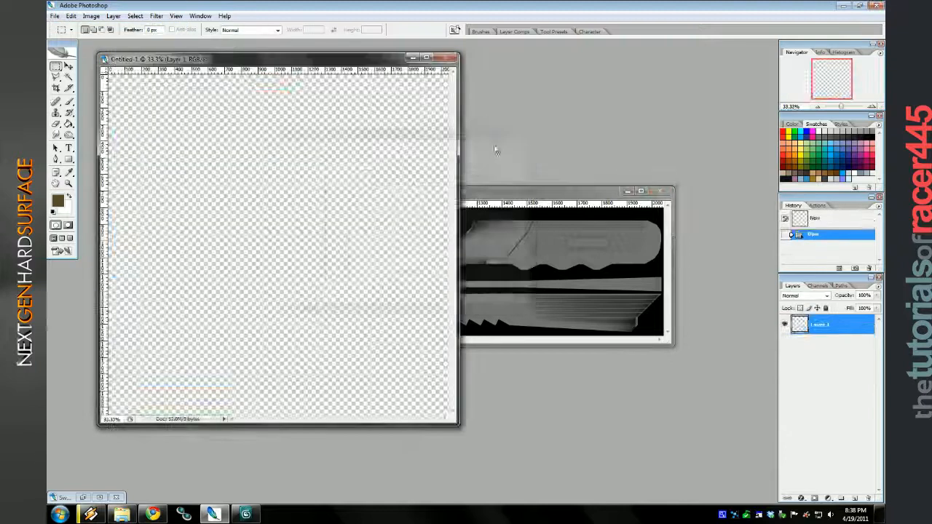
key(ctrl+v)
Resize the image to a height of 512 pixels without constraining proportions.
click(86, 16)
click(72, 88)
key(Tab)
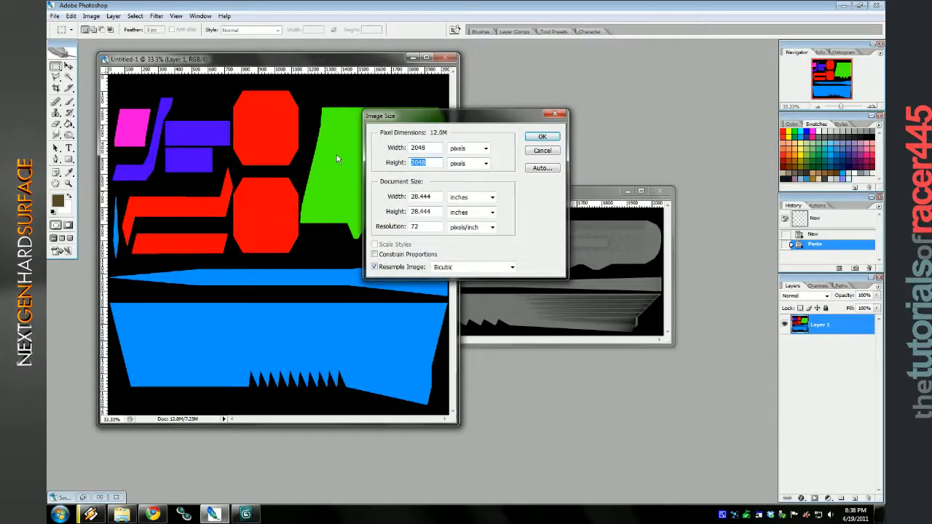
text(1024512)
key(Return)
Copy the color map layer from the untitled document into Cookies.psd with the Move tool, aligned over the UV layout.
key(v)
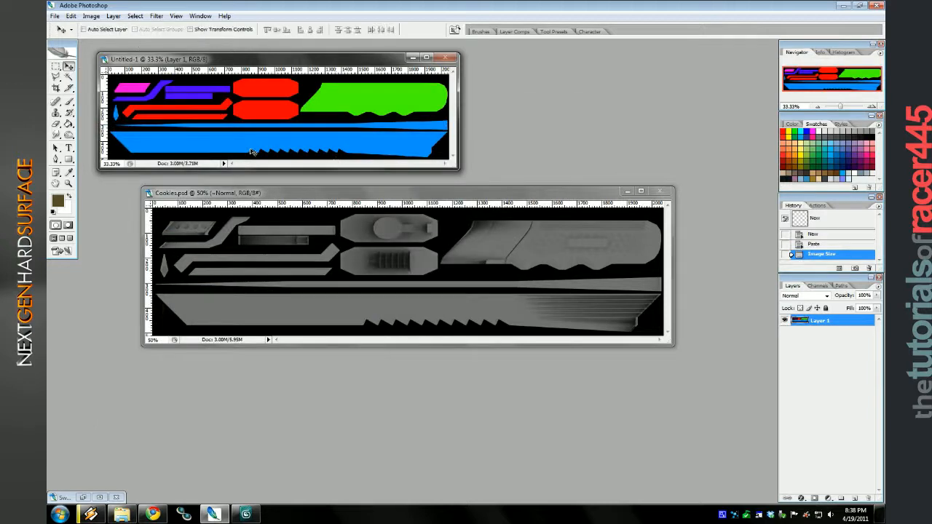
click(402, 194)
click(313, 88)
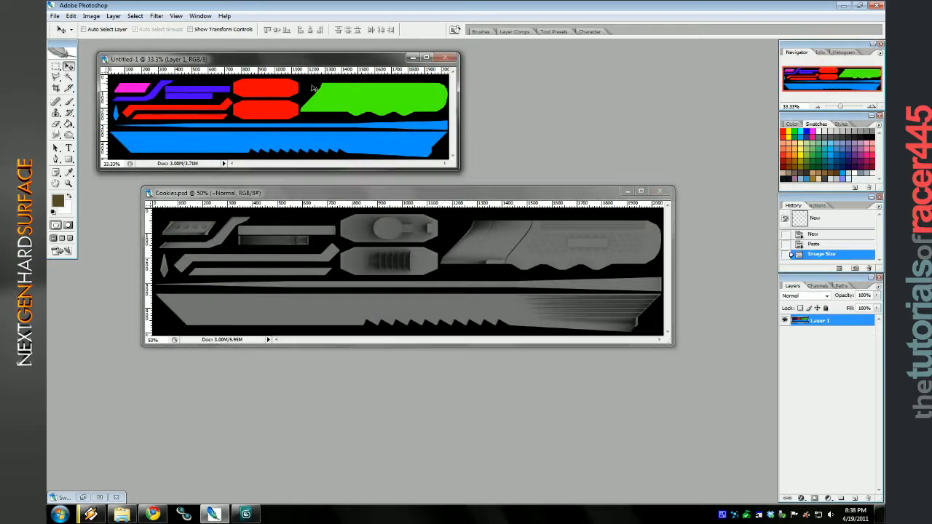
click(397, 189)
drag(313, 109, 399, 264)
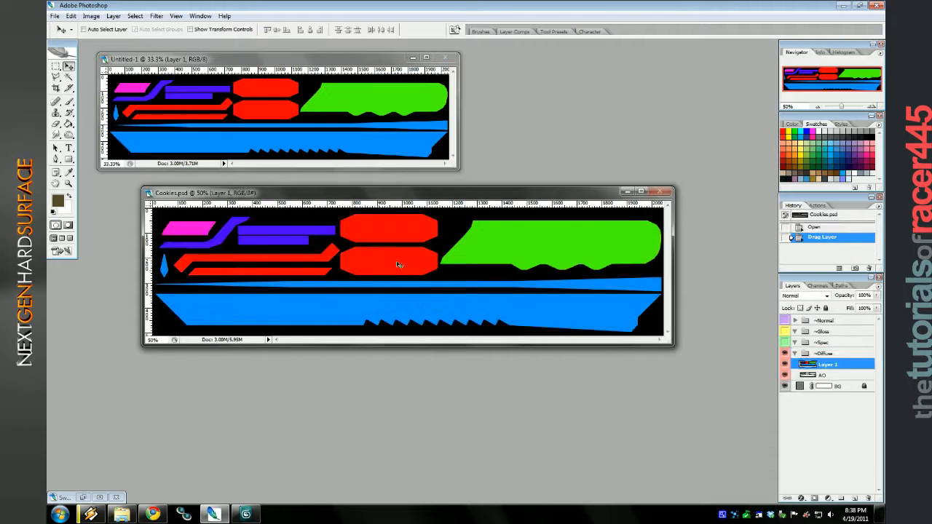
Place the color map layer beneath the AO layer in the ~Diffuse group and rename it Template.
drag(831, 369, 830, 379)
double_click(829, 374)
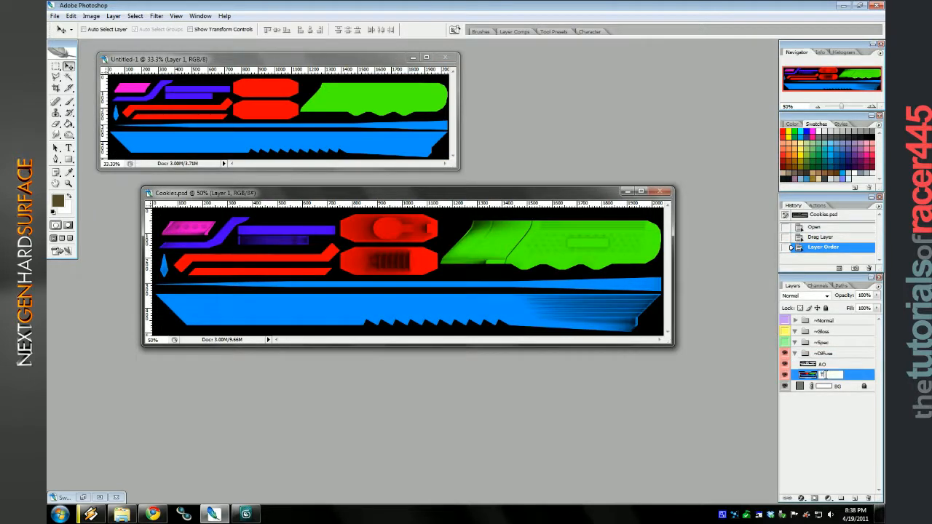
key(Return)
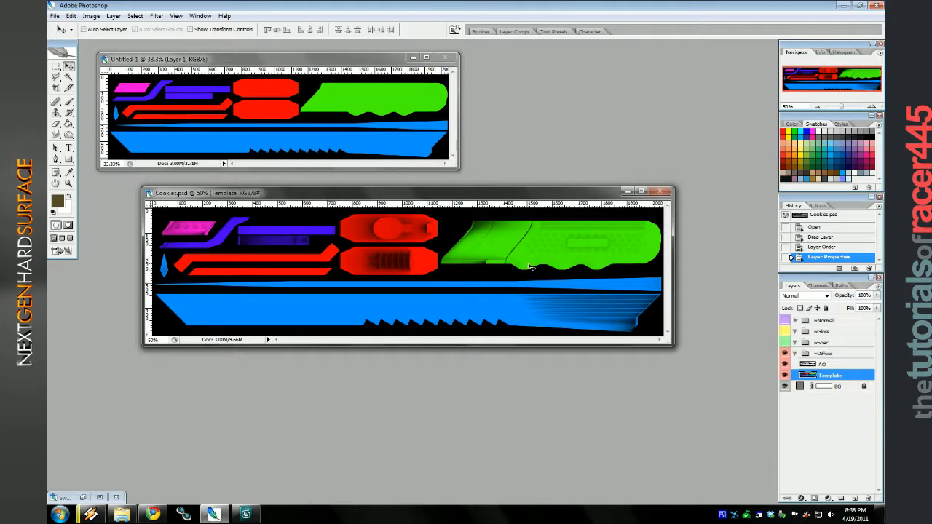
Add a black solid color fill layer above the Template layer and hide it.
click(825, 500)
click(814, 326)
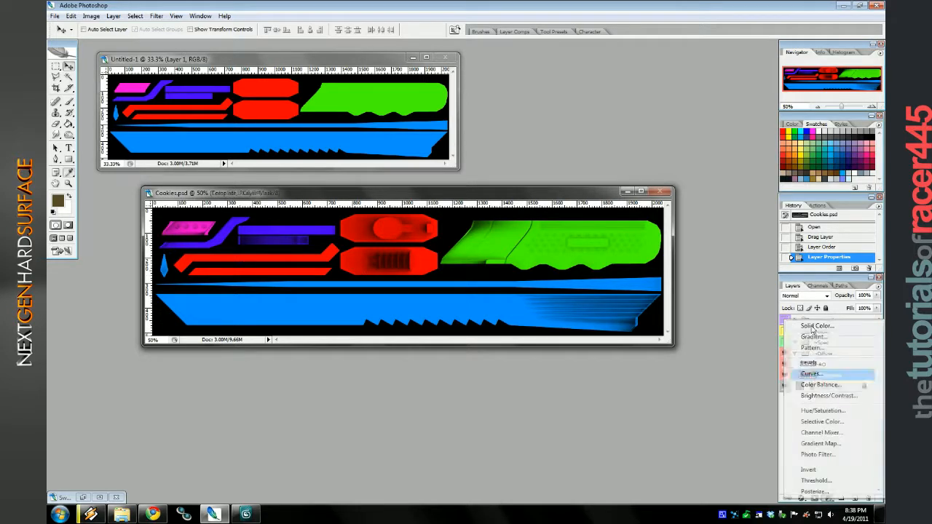
drag(608, 298, 490, 385)
click(770, 203)
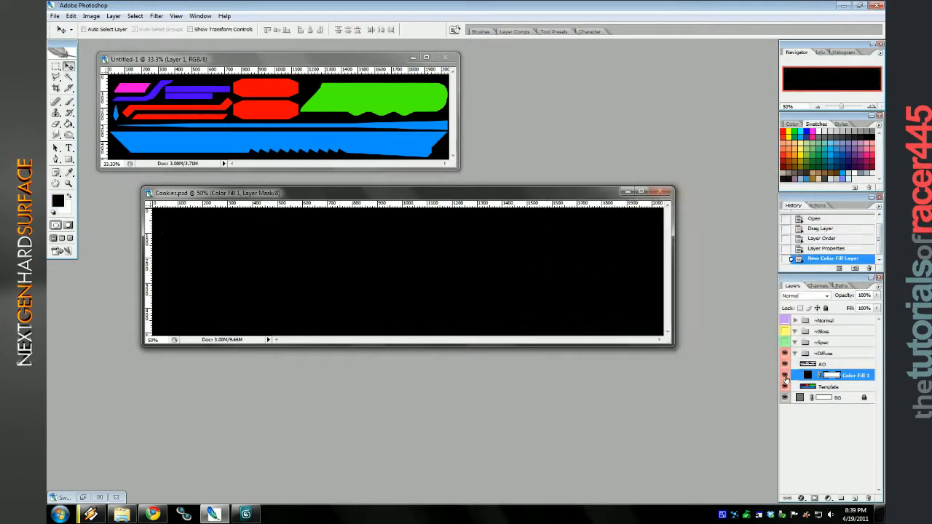
click(786, 375)
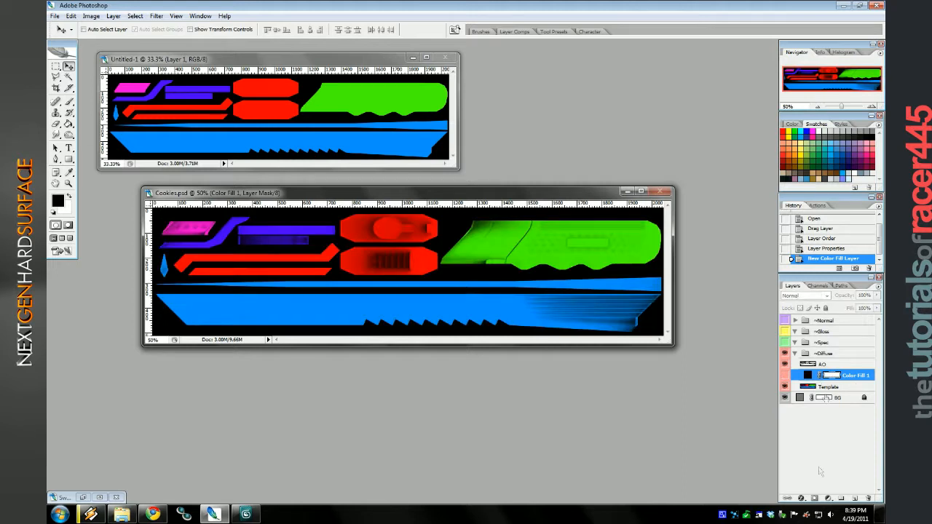
Create a layer group named Plastic above the black color fill layer in the ~Diffuse group.
click(839, 498)
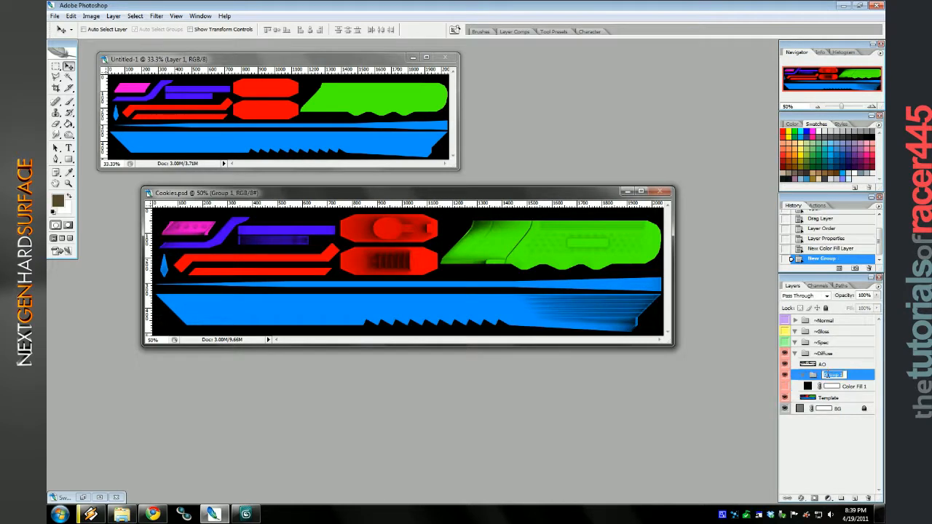
key(Return)
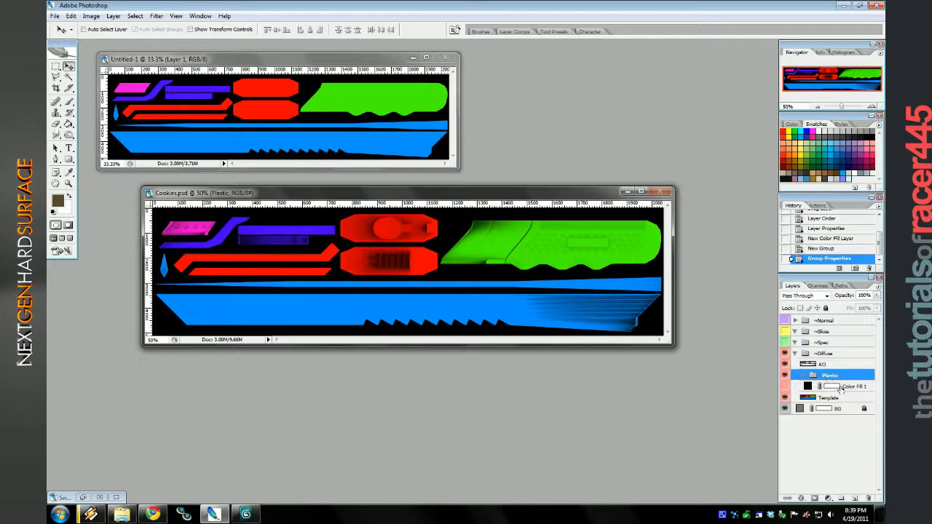
mouse_move(848, 392)
mouse_down()
mouse_move(847, 402)
mouse_move(847, 383)
mouse_up()
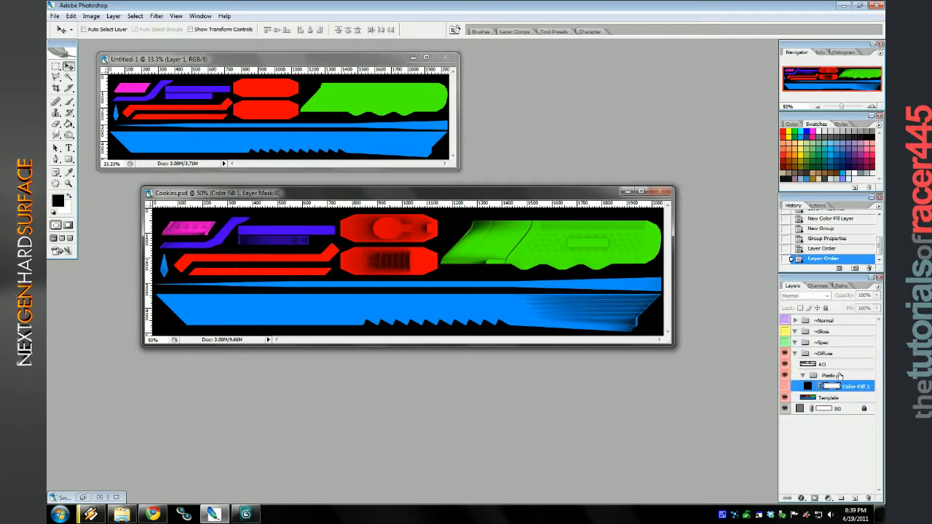
click(840, 376)
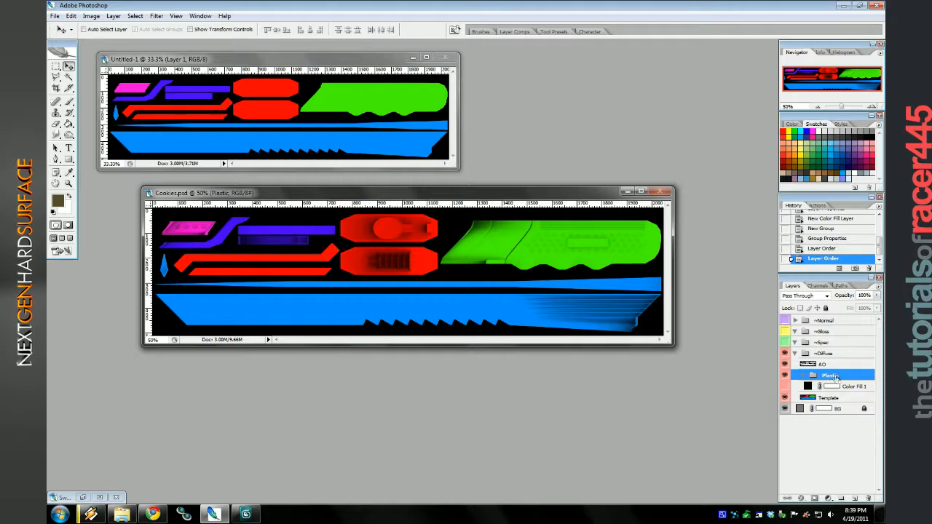
Open Softtouch.jpg from the plastics_rubber overlays folder in Photoshop, keeping its embedded color profile.
click(122, 514)
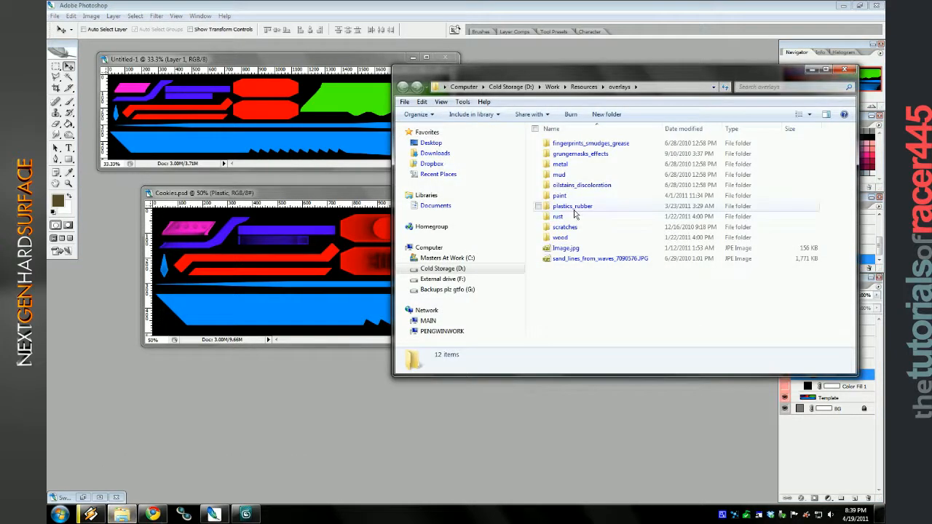
scroll(685, 305, down, 3)
double_click(575, 270)
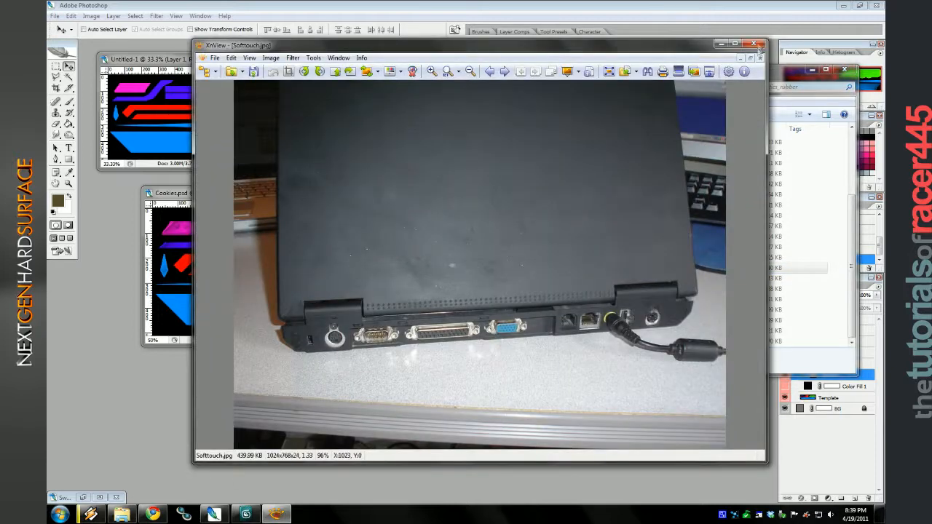
click(754, 44)
drag(509, 267, 327, 393)
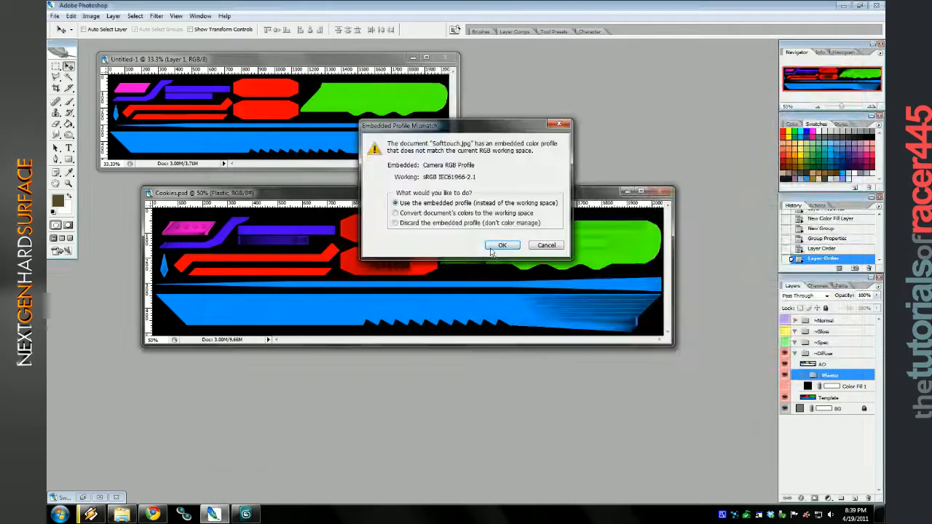
click(495, 247)
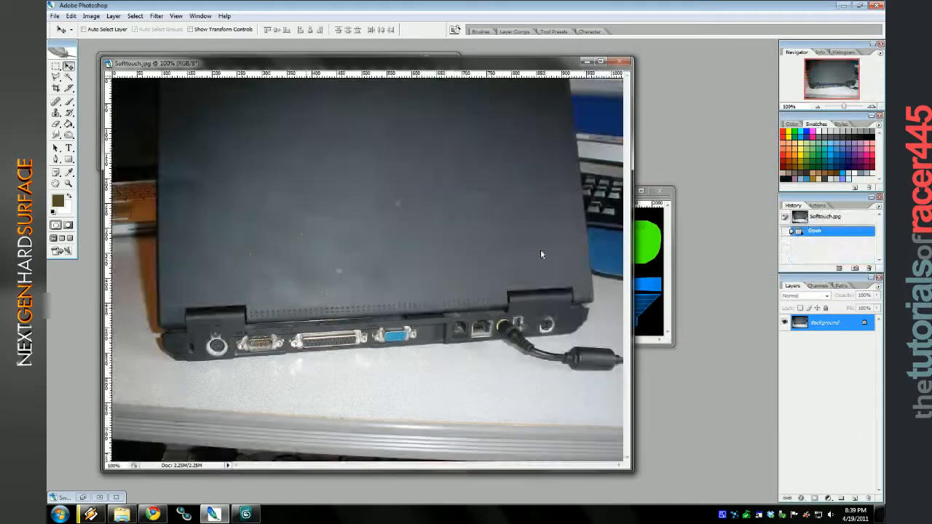
Select the green handle region on the Template layer of Cookies.psd with the Magic Wand and expand the selection.
click(671, 239)
click(831, 399)
key(w)
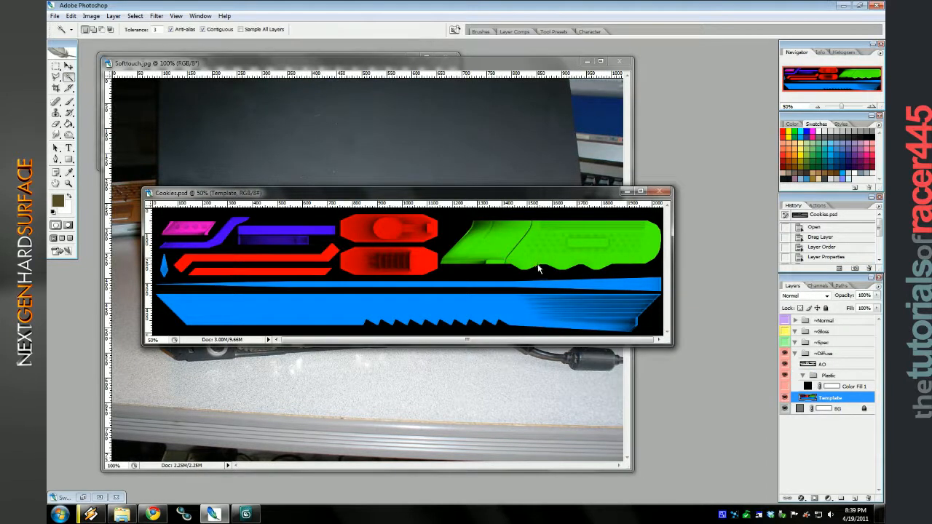
click(537, 267)
click(135, 15)
mouse_move(105, 121)
click(166, 140)
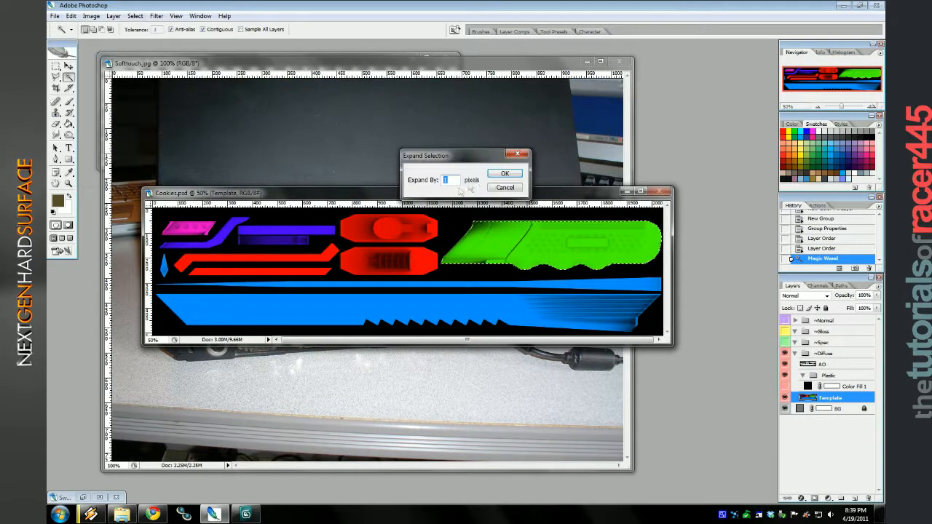
click(501, 174)
Subtract the handle's slanted front section from the selection with the Polygonal Lasso, following the diagonal seam.
key(l)
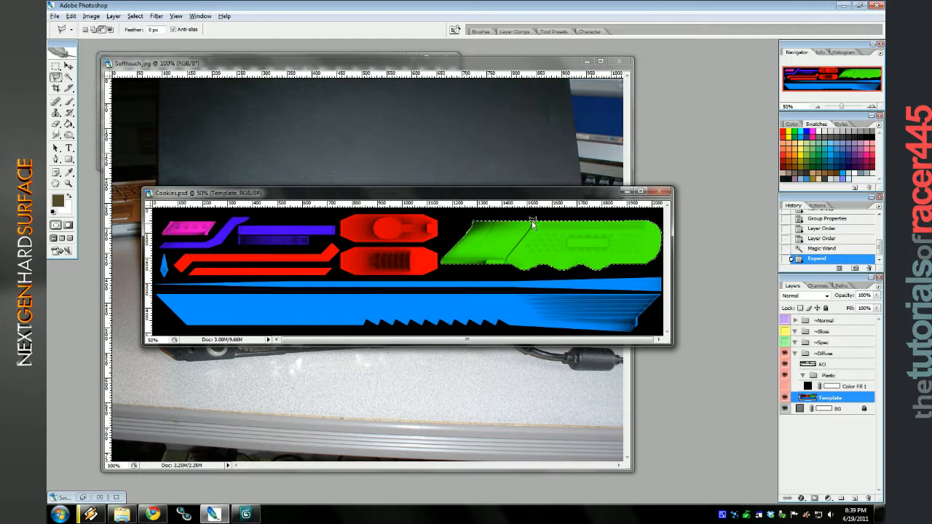
alt+click(505, 264)
alt+click(437, 281)
alt+click(418, 240)
alt+click(431, 210)
alt+double_click(537, 209)
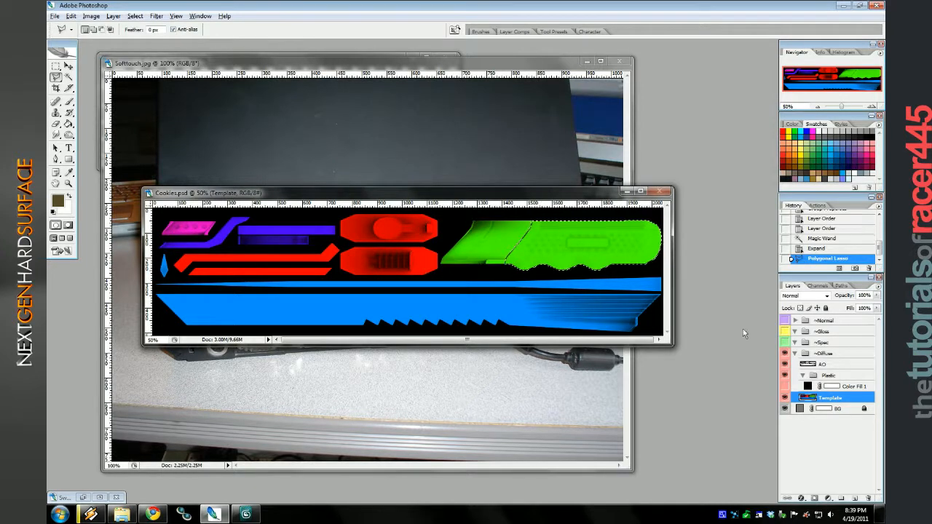
Add a layer mask to the Plastic group from the handle selection.
click(841, 377)
key(ctrl+Tab)
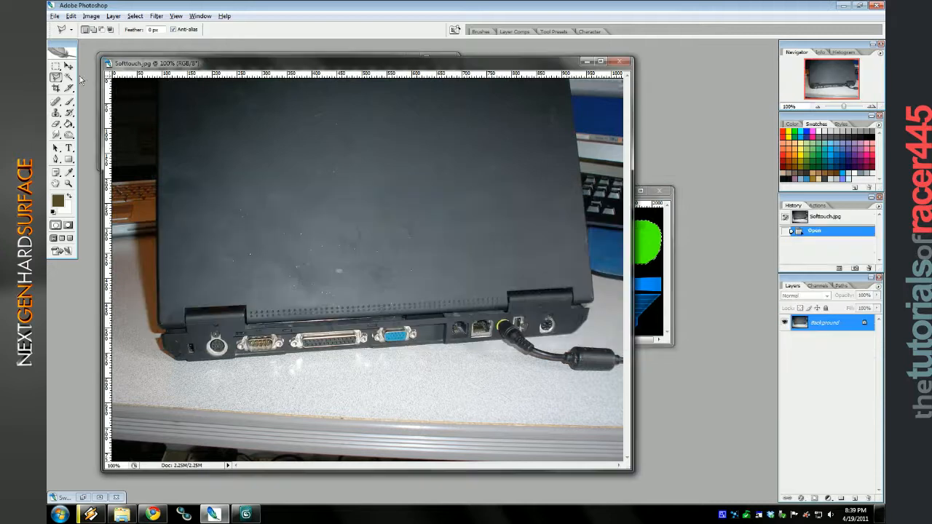
key(v)
click(671, 234)
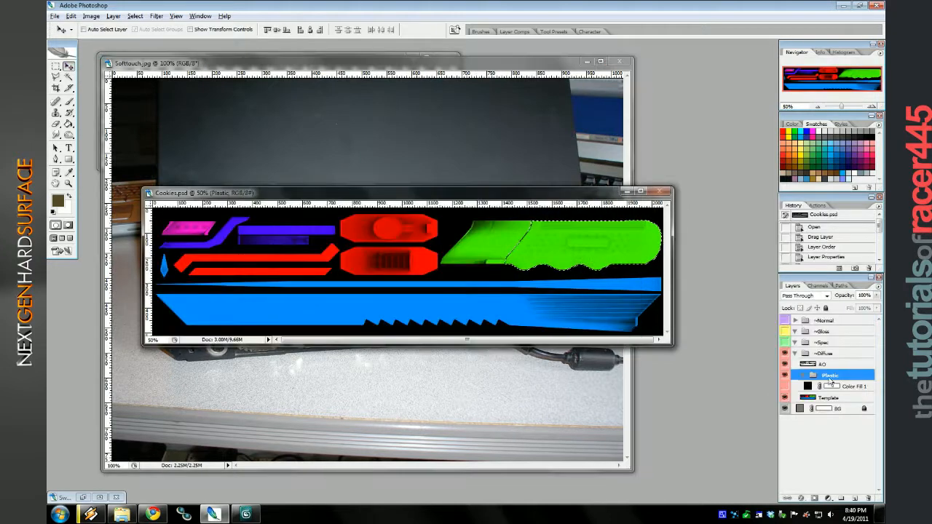
click(814, 499)
Copy the Softtouch photo into the Plastic group with its dark laptop lid over the handle, and show the black color fill layer.
click(128, 115)
drag(127, 114, 657, 288)
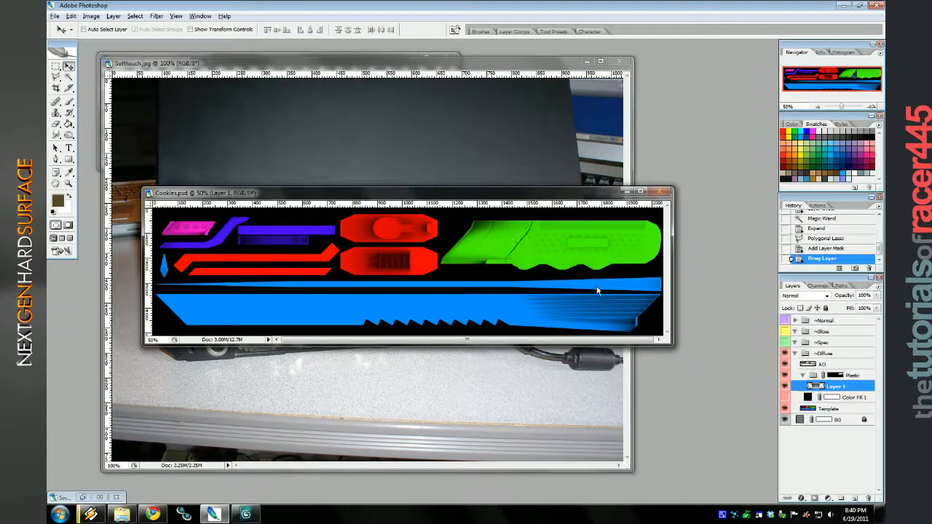
drag(399, 267, 546, 293)
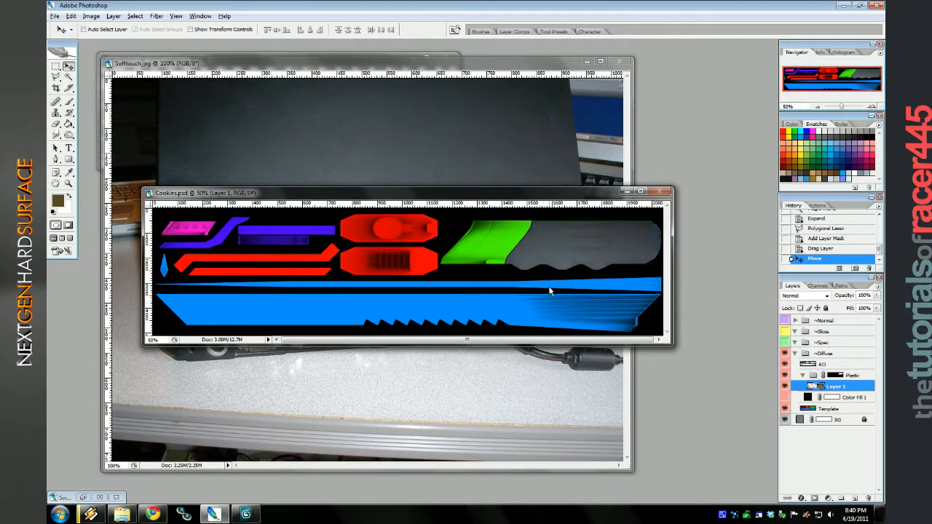
click(785, 398)
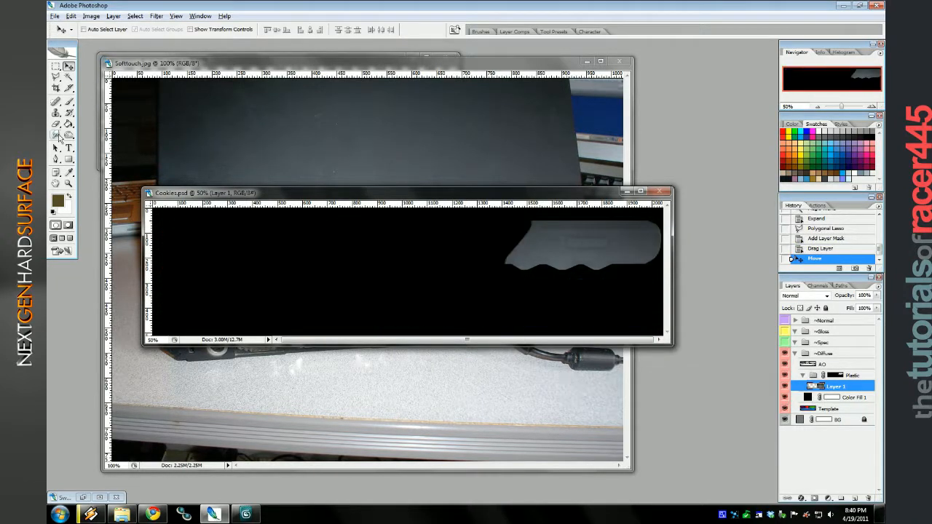
Even out the handle's plastic texture with Burn tool strokes at Midtones range and 5% exposure, reducing the brush size to 125.
click(67, 136)
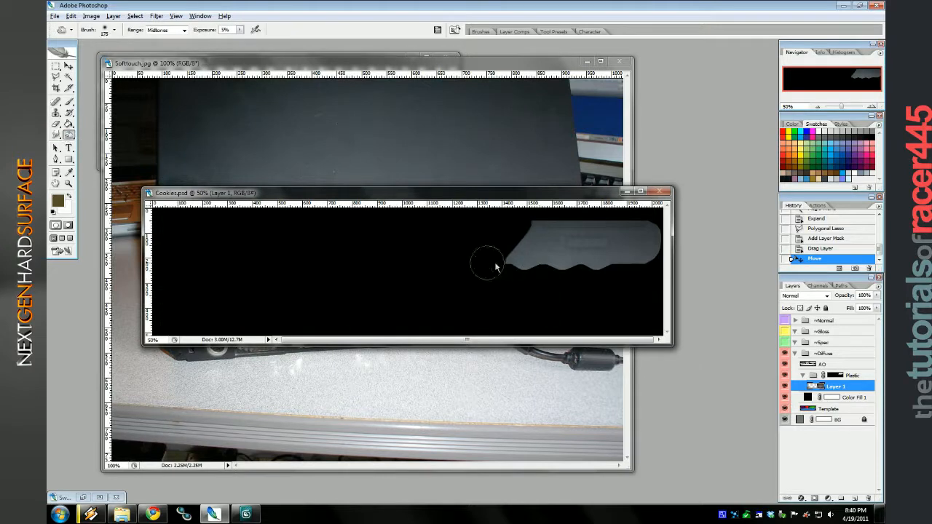
drag(495, 264, 619, 266)
drag(433, 263, 641, 274)
drag(458, 303, 659, 258)
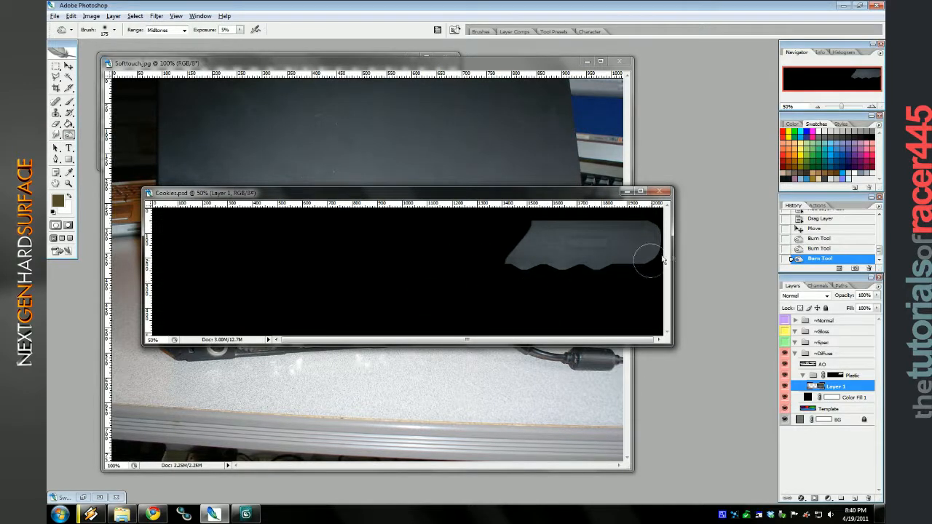
mouse_move(437, 276)
mouse_down()
mouse_move(608, 278)
mouse_move(462, 271)
mouse_up()
key(bracketleft)
key(bracketleft)
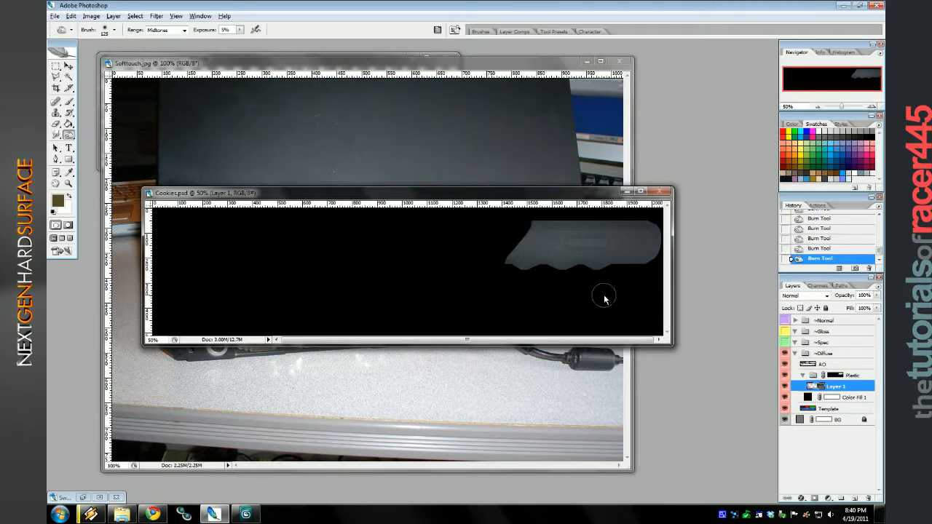
Save Cookies.psd, switch to 3ds Max and close the Bake Texture Maps window to view the whole sword.
key(ctrl+s)
click(246, 515)
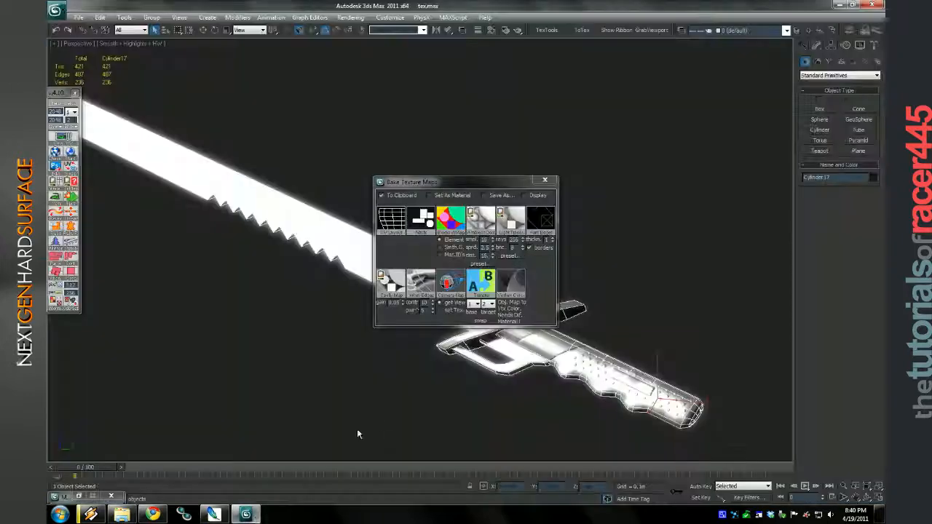
click(544, 180)
click(565, 247)
scroll(572, 265, down, 3)
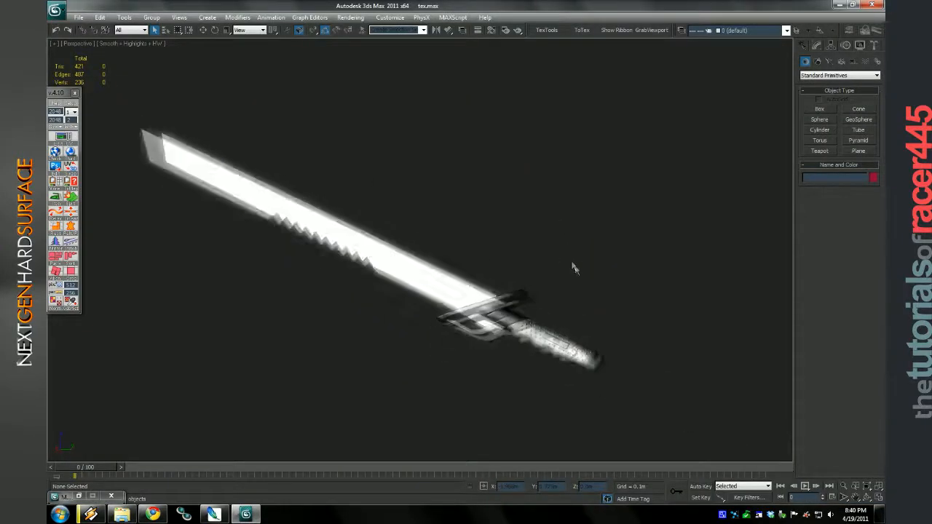
mouse_move(573, 267)
mouse_down()
mouse_move(595, 283)
mouse_move(607, 260)
mouse_move(588, 275)
mouse_up()
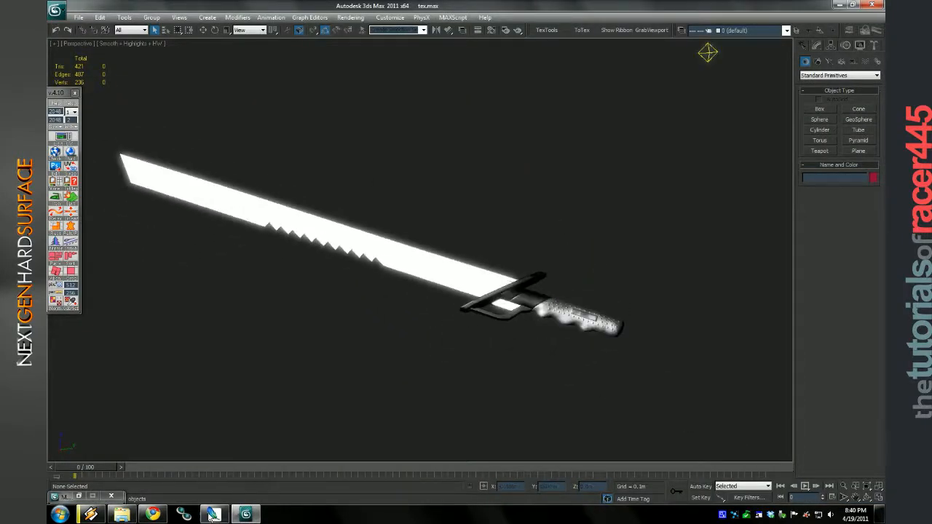
Turn off Spec Map and Gloss Map in the sword material's DirectX shader and inspect the handle up close.
click(213, 514)
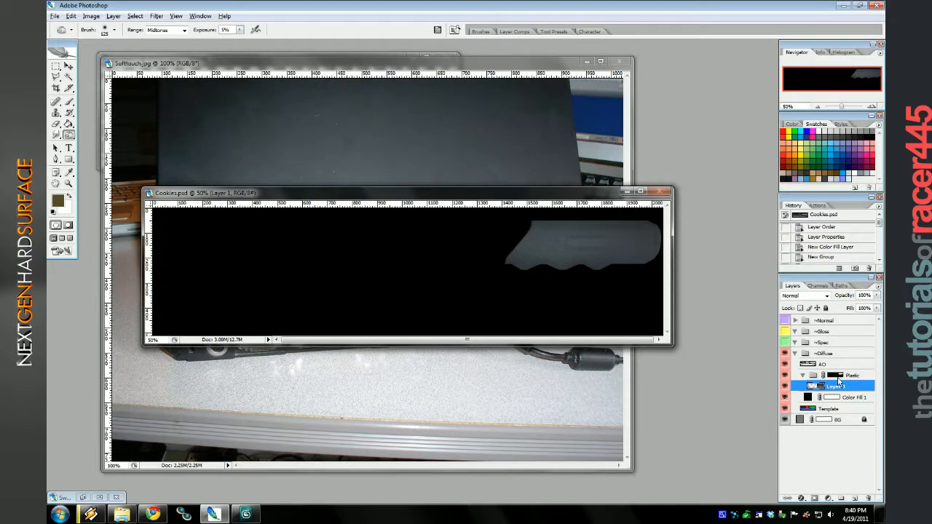
click(245, 515)
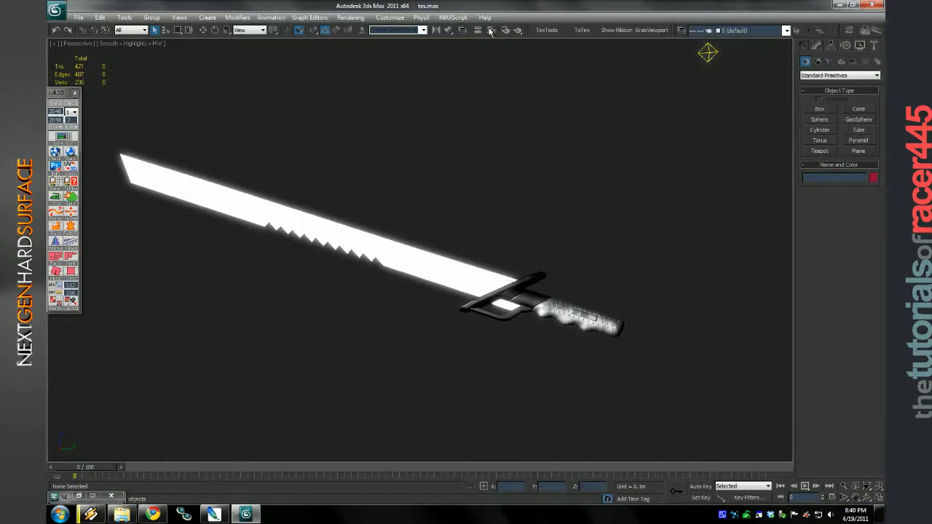
click(491, 30)
scroll(787, 322, down, 10)
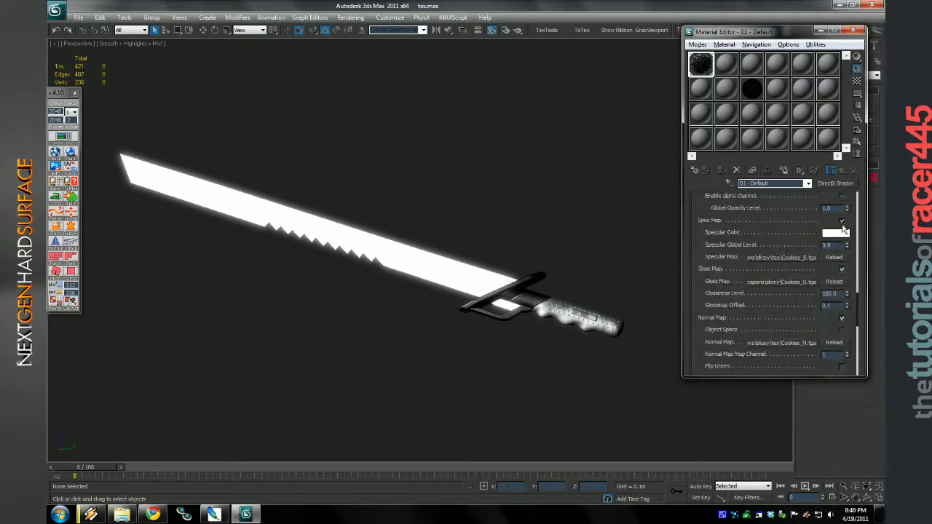
scroll(666, 332, up, 3)
drag(661, 329, 452, 306)
scroll(445, 285, up, 5)
scroll(458, 308, down, 4)
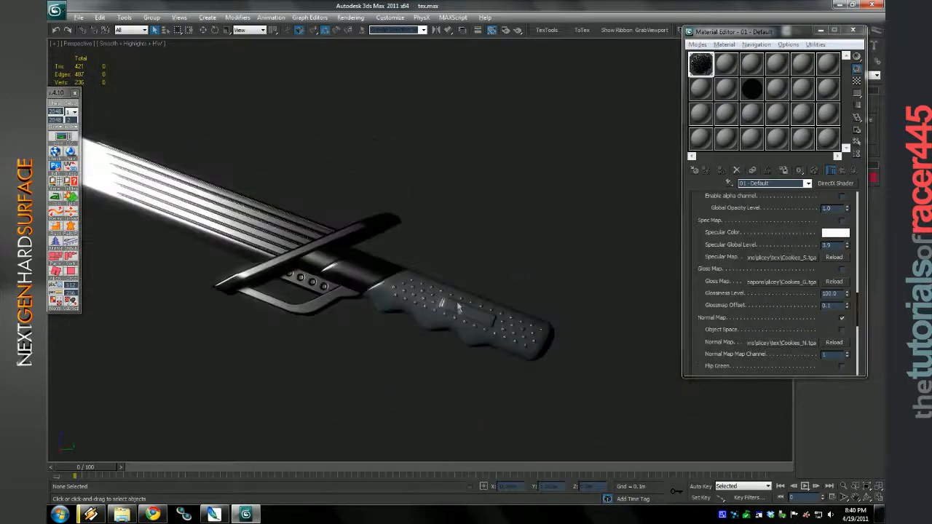
Switch to Photoshop and add a Hue/Saturation adjustment layer above the plastic photo layer with Lightness at -69 and slightly raised saturation.
click(213, 515)
click(91, 15)
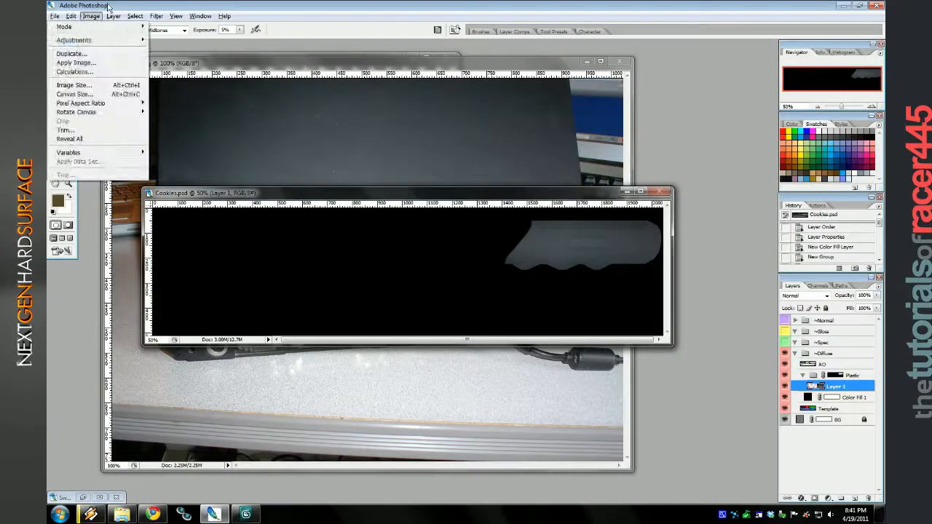
click(827, 498)
click(838, 408)
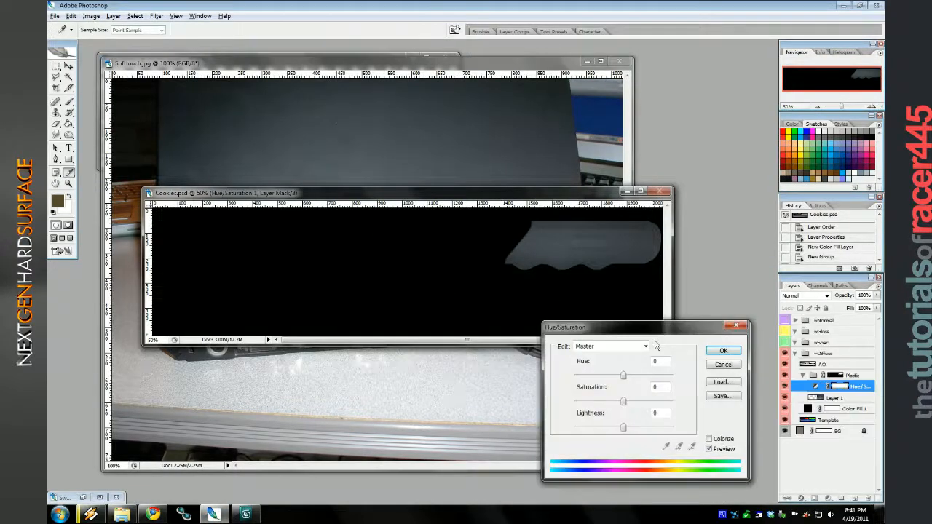
drag(605, 405, 591, 429)
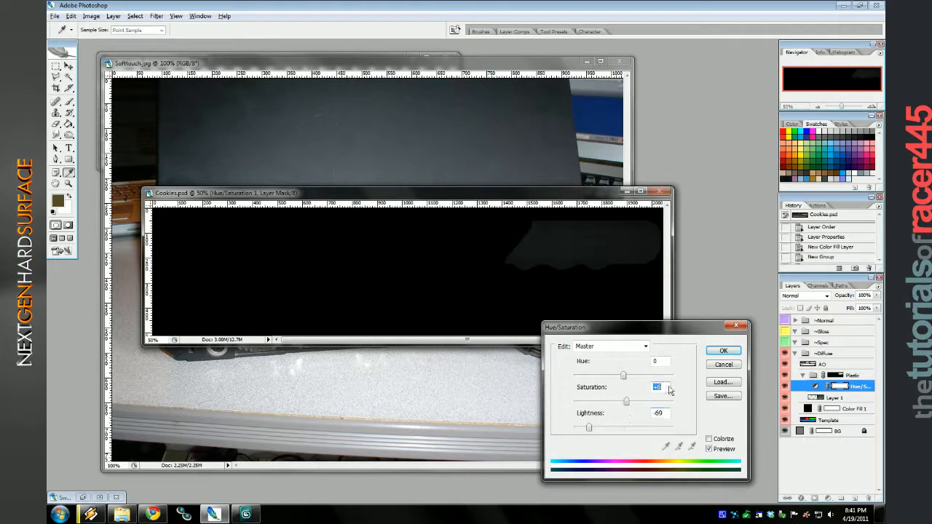
click(723, 350)
Export the texture maps and check the updated handle on the sword in 3ds Max.
key(F12)
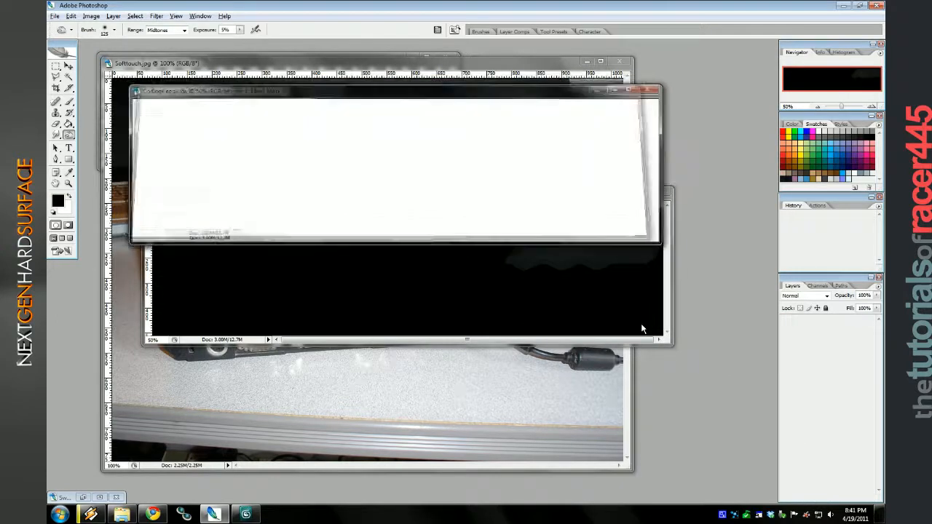
click(248, 514)
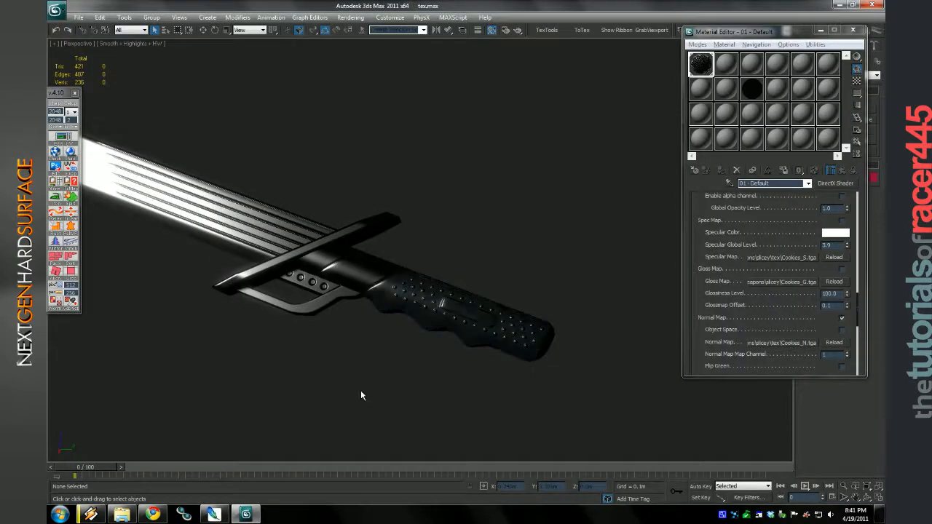
drag(360, 389, 390, 380)
Duplicate the Plastic group in Photoshop, move the copy into the ~Spec group and show ~Spec.
key(alt+Tab)
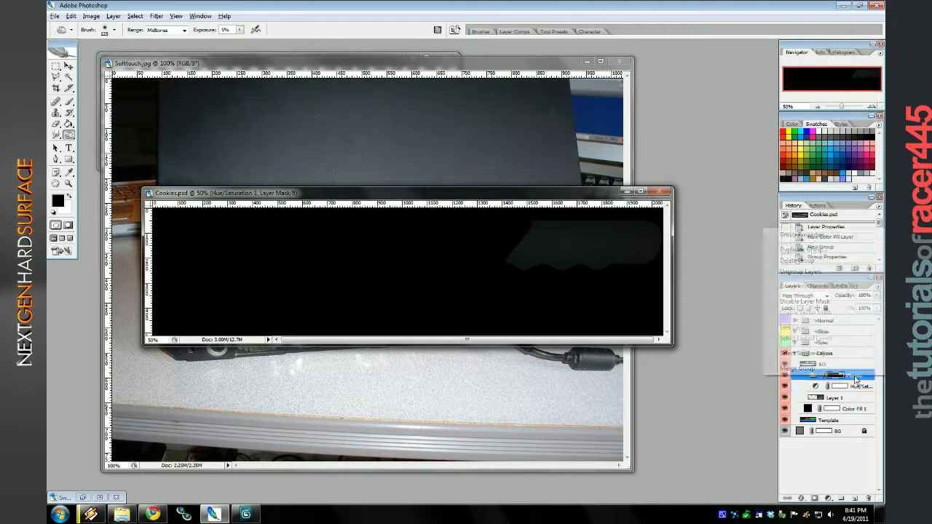
right_click(856, 379)
click(826, 222)
key(Return)
drag(858, 377, 836, 380)
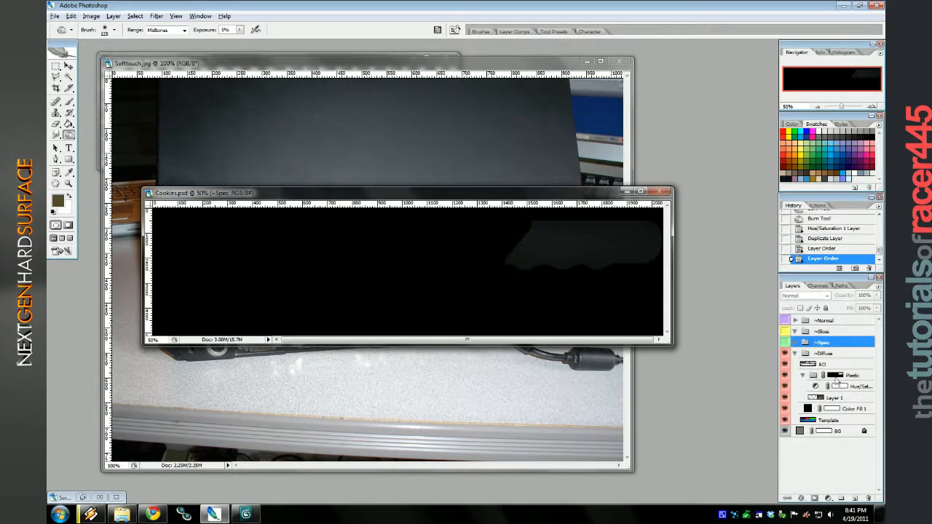
click(787, 343)
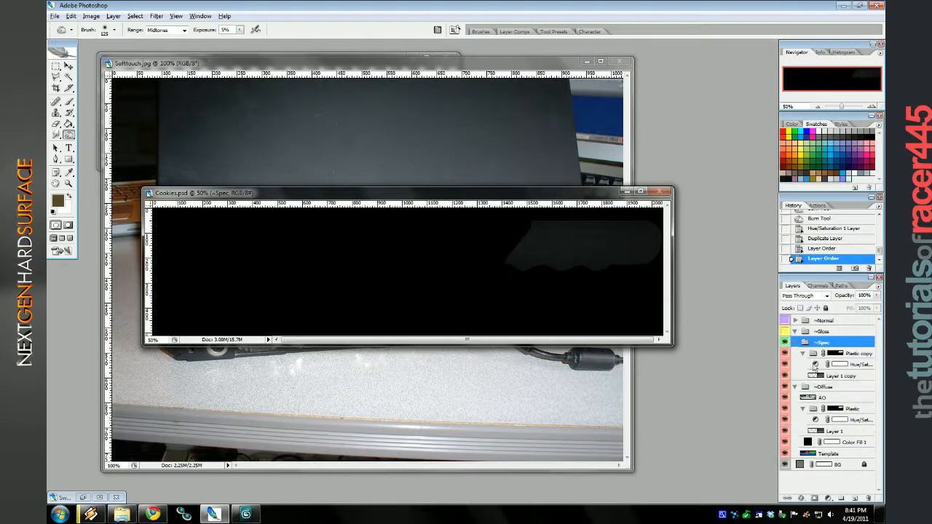
Delete the Hue/Saturation adjustment layer from the Plastic copy group in ~Spec.
click(838, 364)
right_click(866, 368)
click(809, 176)
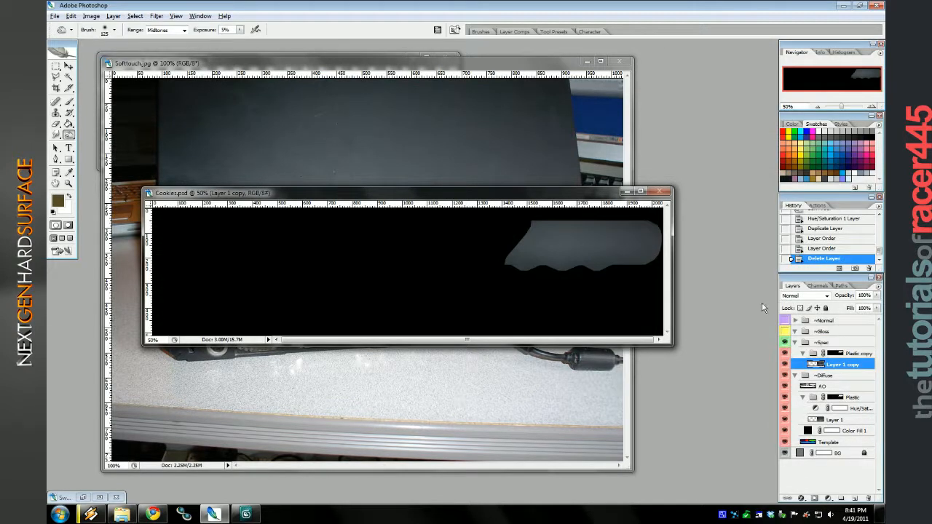
Duplicate the Plastic copy group, move the duplicate into the ~Gloss group and select ~Gloss.
right_click(853, 354)
click(816, 380)
key(Return)
drag(858, 354, 810, 354)
click(795, 354)
click(801, 332)
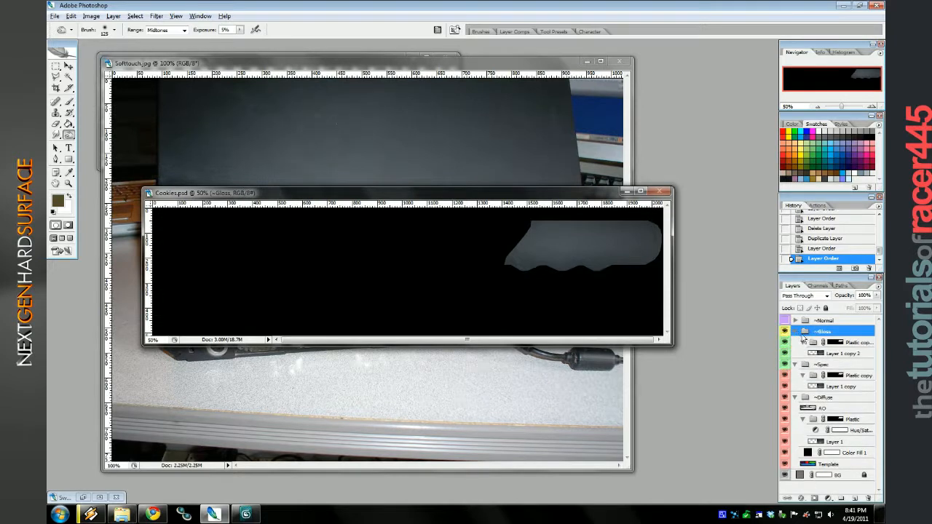
Add a desaturating Hue/Saturation adjustment layer in ~Gloss, place it above the plastic group and collapse ~Gloss.
click(837, 354)
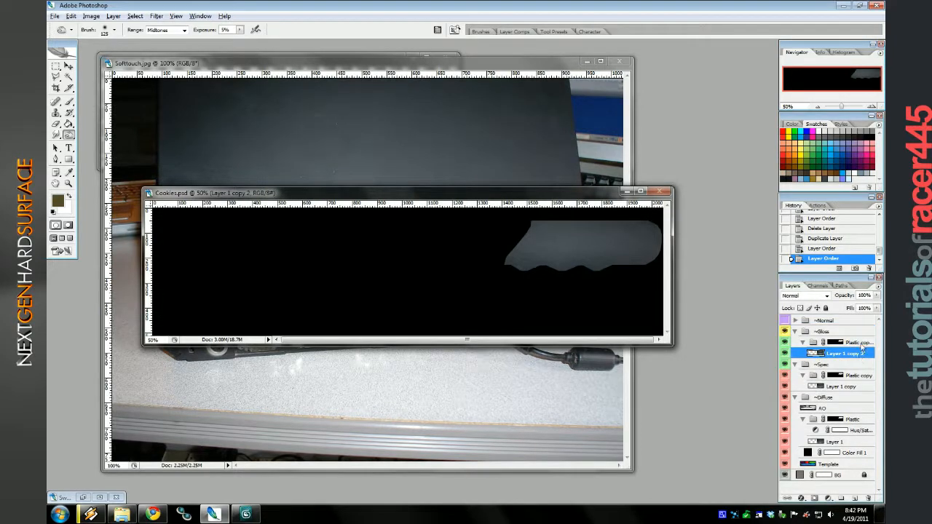
click(828, 498)
click(852, 410)
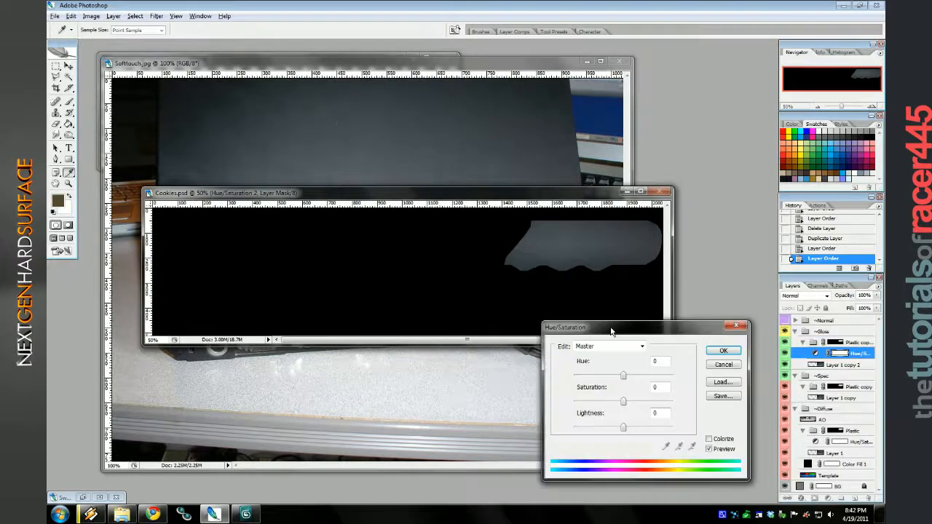
click(719, 351)
drag(856, 354, 850, 338)
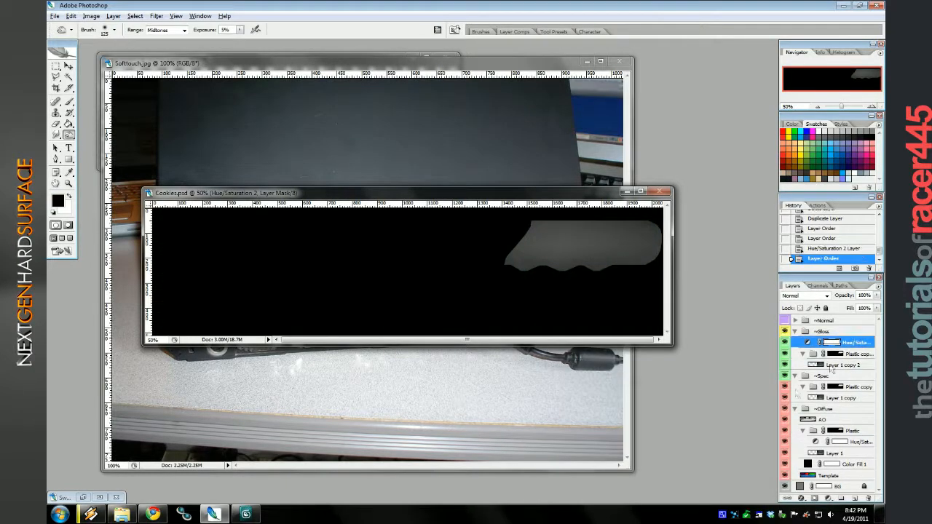
click(801, 333)
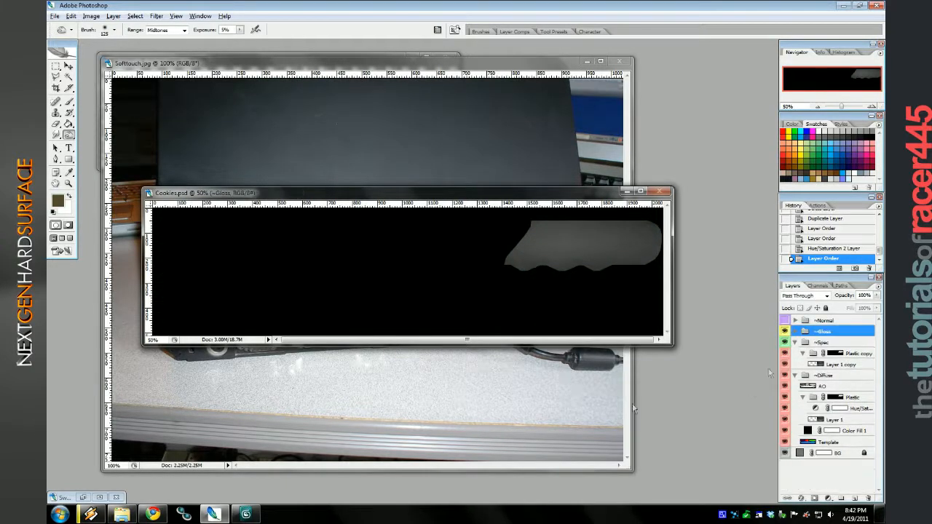
Export the texture maps with the new gloss content and switch to 3ds Max to view the sword.
key(ctrl+s)
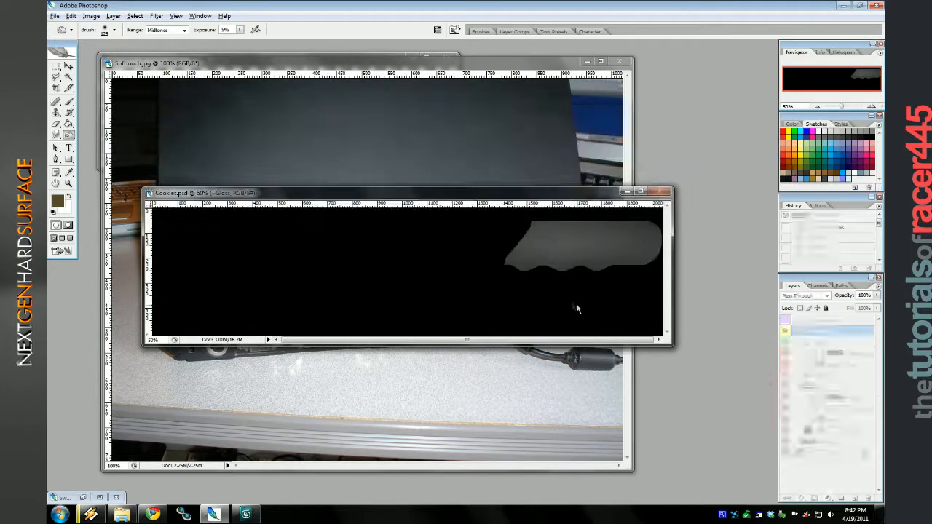
click(242, 519)
drag(384, 401, 500, 411)
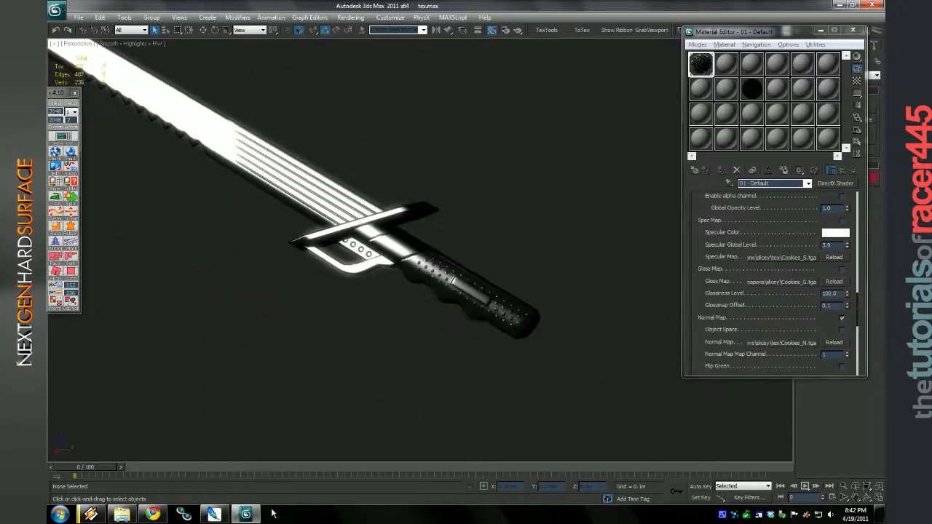
key(alt+Tab)
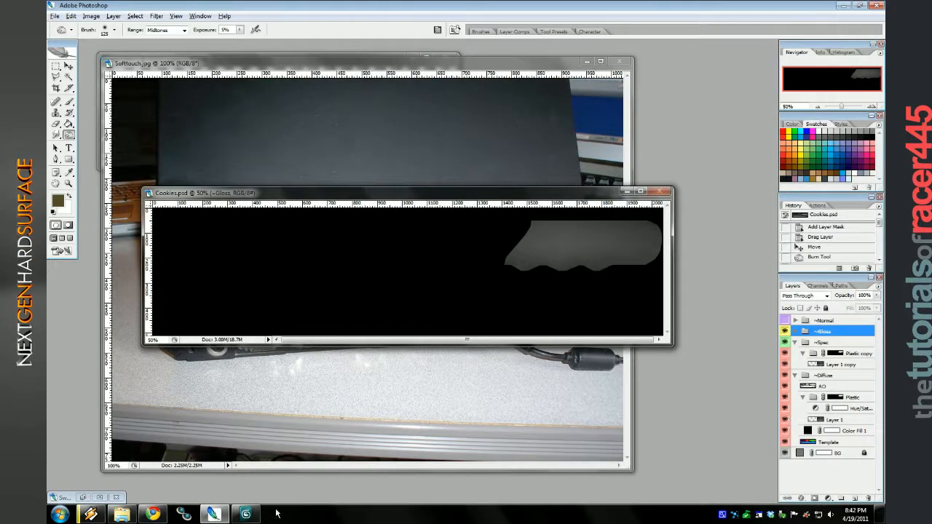
click(245, 514)
Turn on Gloss Map in the sword's DirectX shader and compare the handle with Spec Map on and off.
click(842, 269)
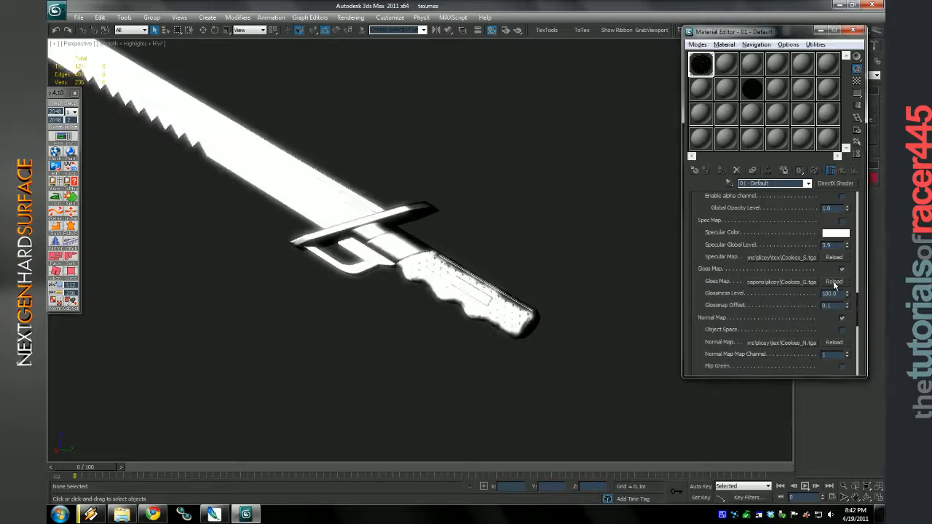
click(842, 220)
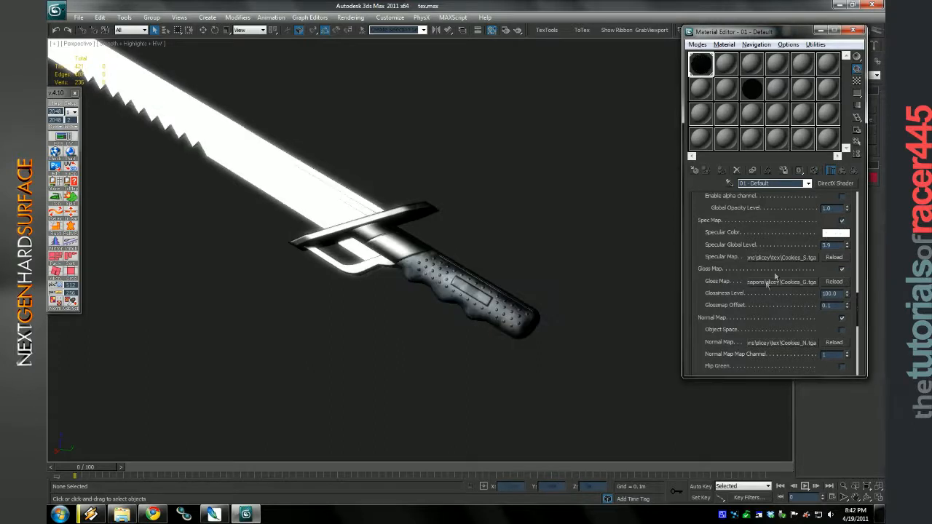
click(842, 221)
click(213, 515)
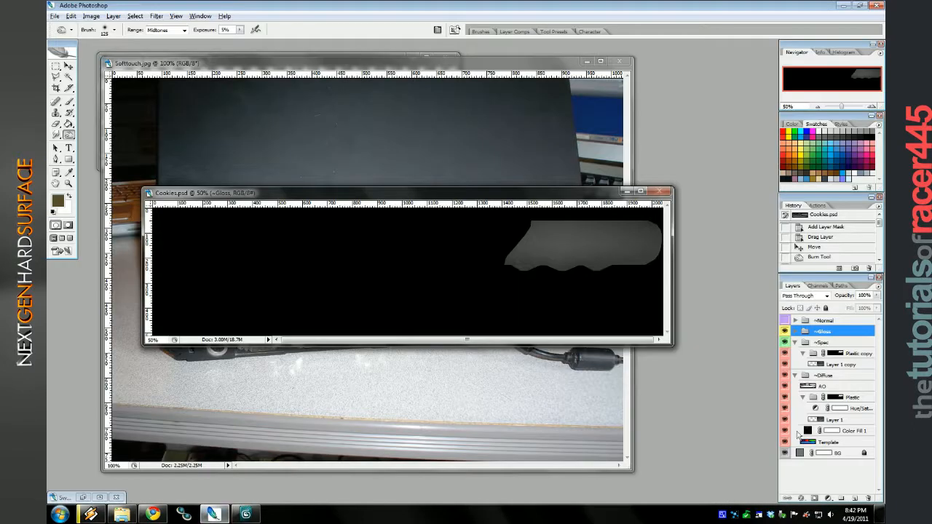
key(alt+Tab)
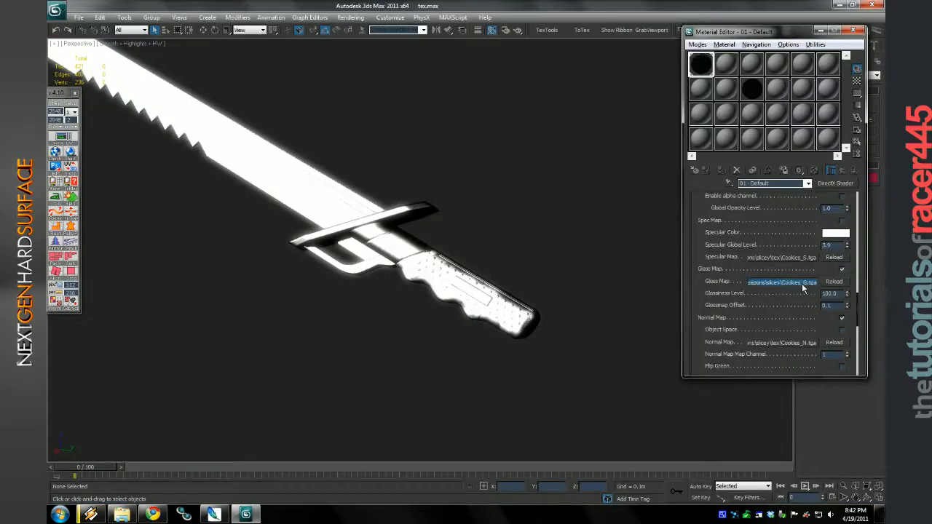
Reassign Cookies_G.tga as the shader's gloss map and Cookies_S.tga as its specular map.
click(801, 281)
double_click(510, 134)
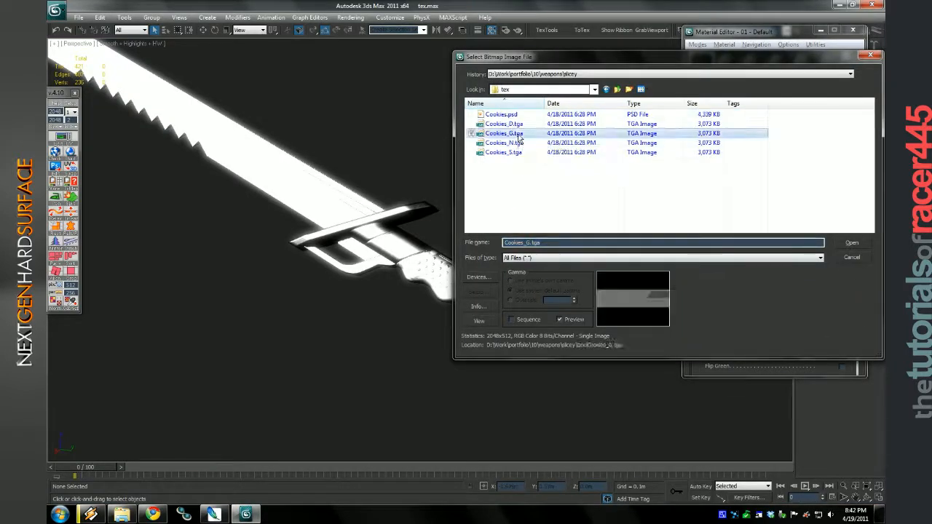
click(800, 257)
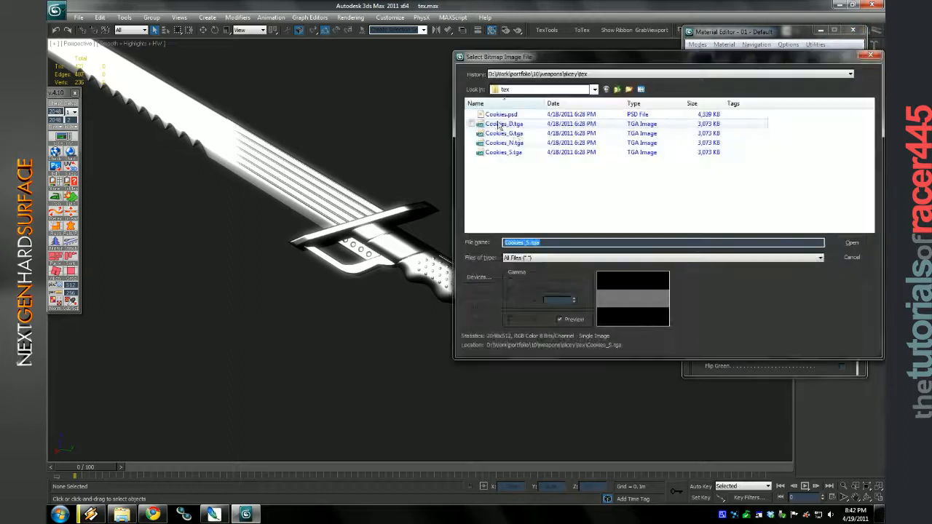
click(502, 150)
double_click(503, 150)
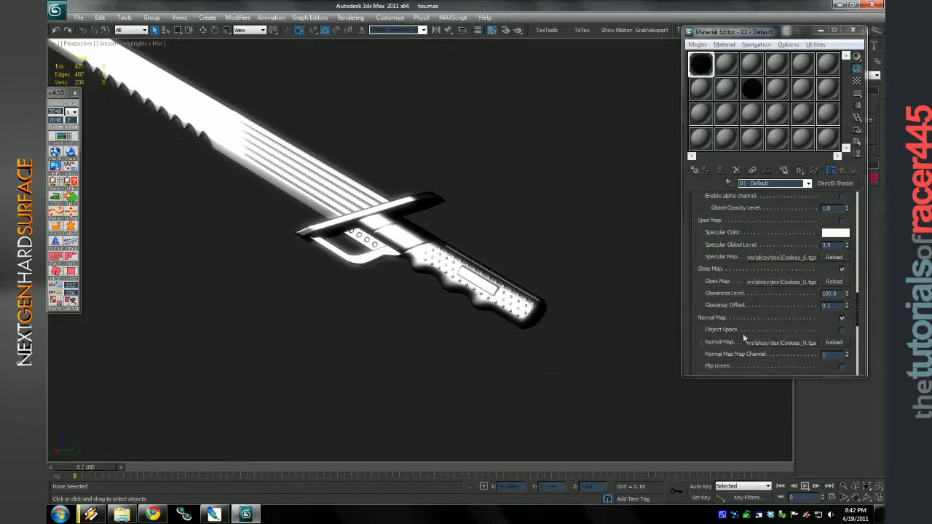
Turn on Spec Map in the sword's shader and inspect the plastic handle up close.
scroll(743, 333, up, 3)
scroll(529, 235, up, 3)
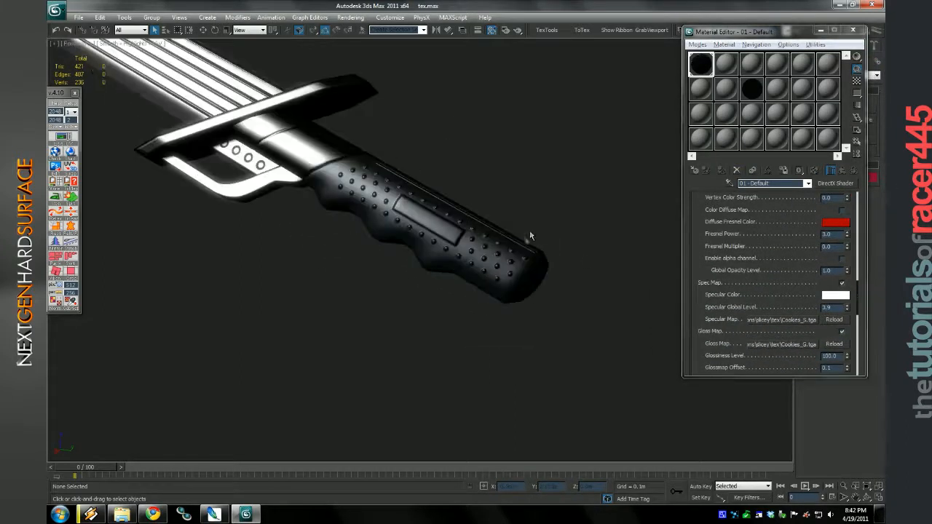
drag(529, 230, 476, 386)
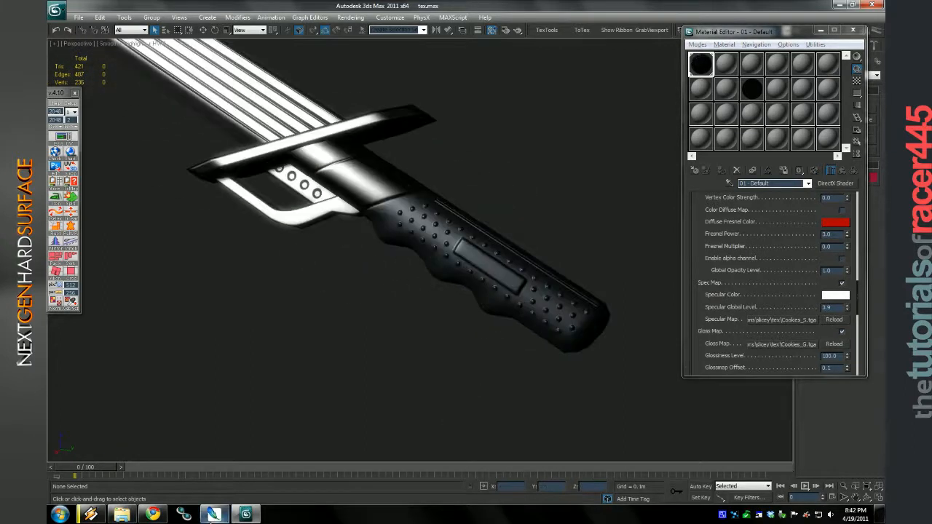
Switch to Photoshop, shift the ~Spec plastic photo layer's Hue to -180, and check the exported result in 3ds Max.
click(212, 515)
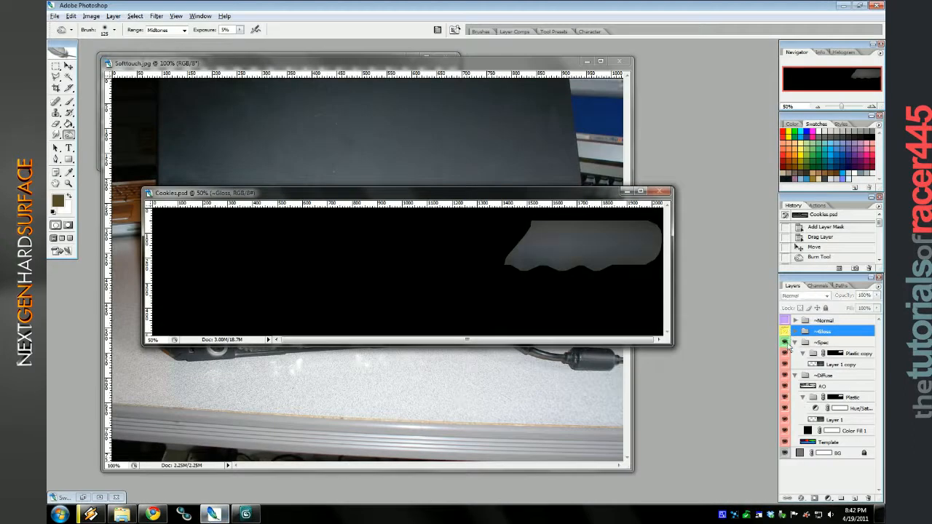
click(832, 365)
key(ctrl+u)
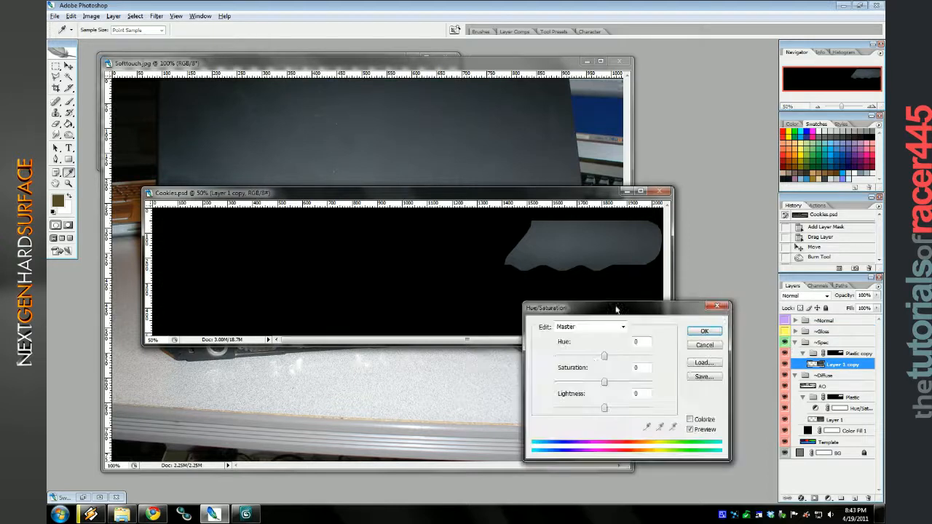
drag(582, 358, 564, 371)
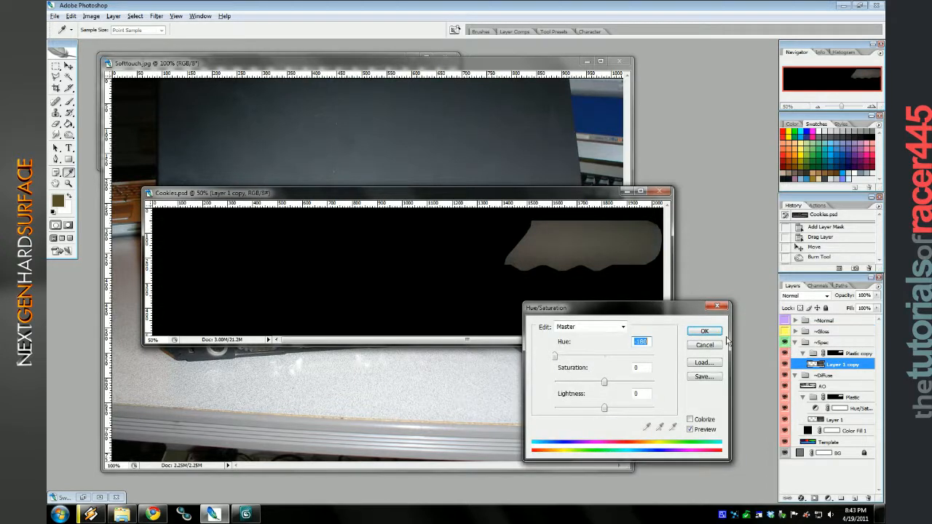
click(704, 332)
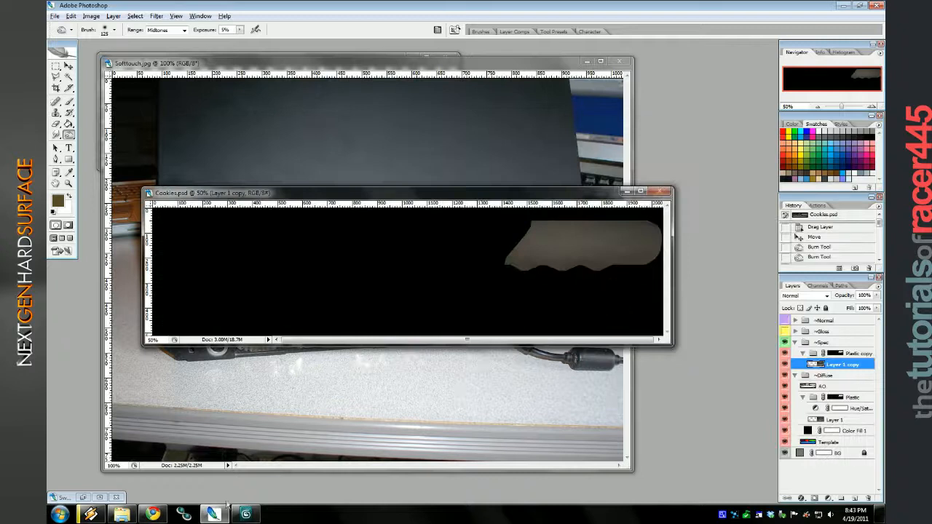
click(213, 515)
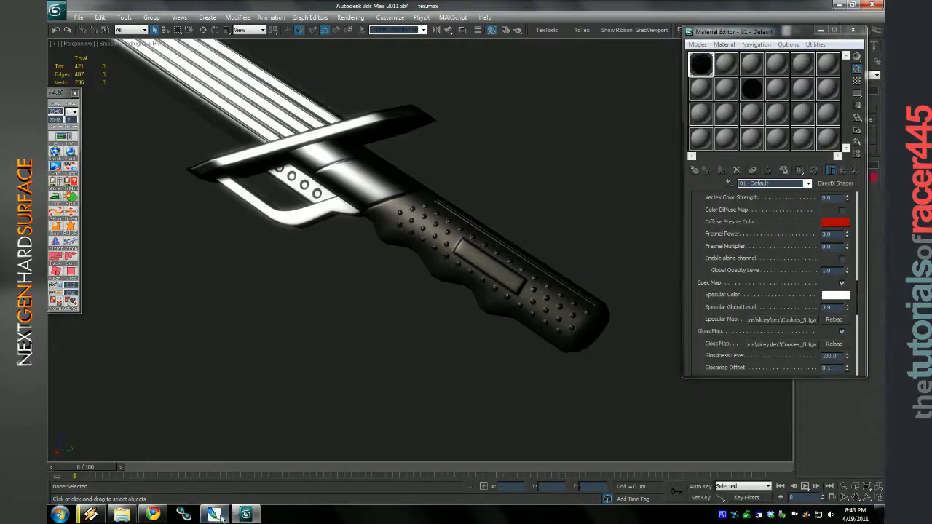
Return to Photoshop and reduce the ~Spec plastic photo layer's Saturation by 71 with Hue/Saturation.
click(213, 514)
key(ctrl+u)
click(572, 382)
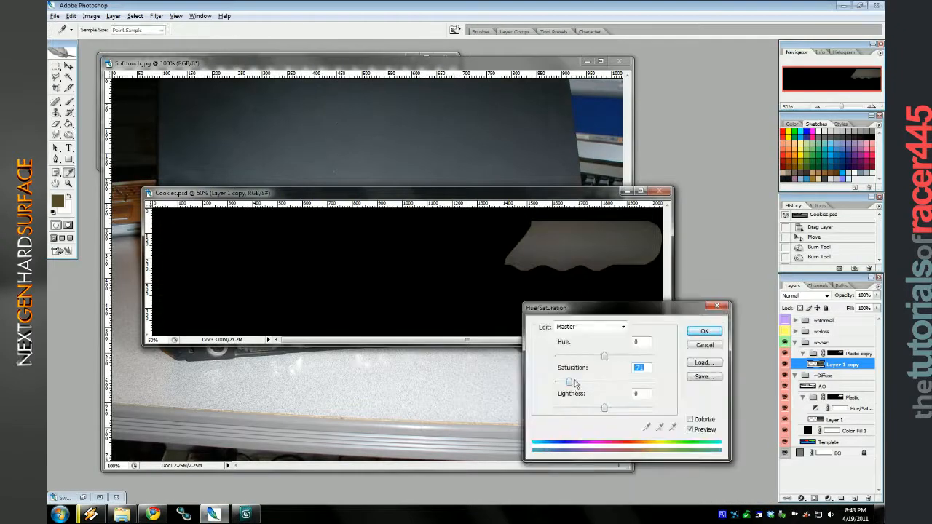
click(700, 330)
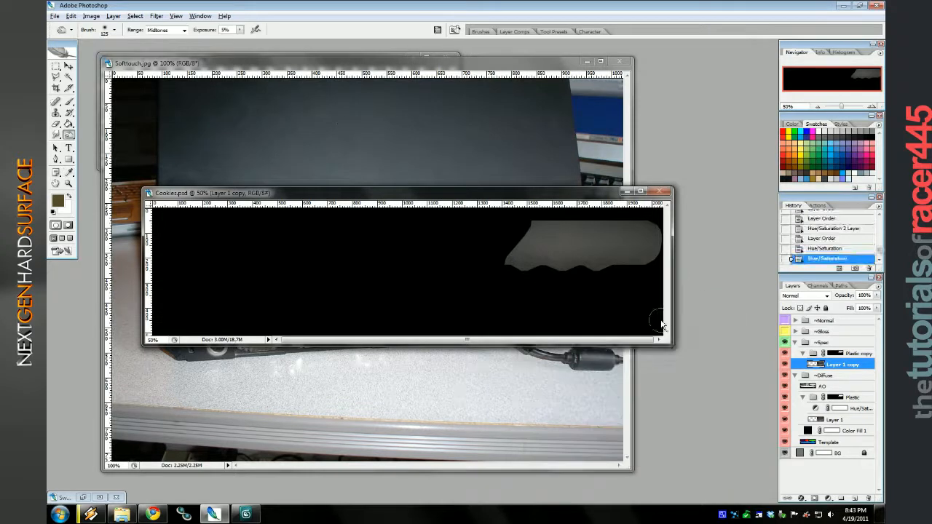
Export the desaturated specular map and examine the handle's highlights from several distances in 3ds Max.
key(ctrl+s)
click(240, 516)
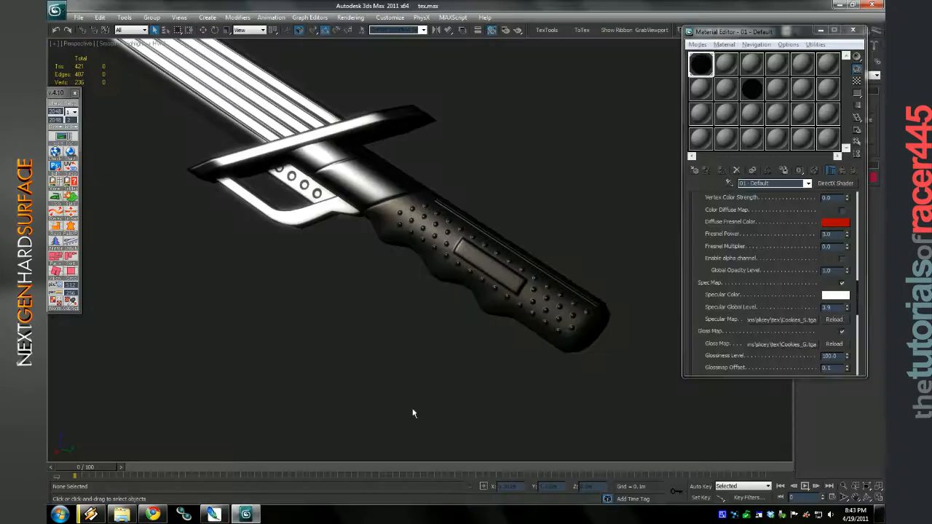
scroll(415, 404, down, 5)
scroll(437, 375, up, 8)
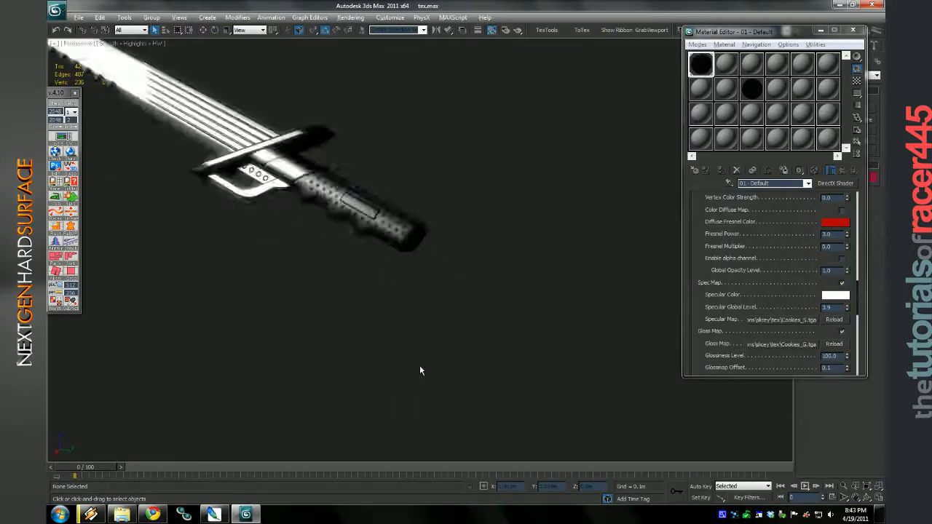
mouse_move(435, 376)
mouse_down()
mouse_move(480, 386)
mouse_move(452, 383)
mouse_up()
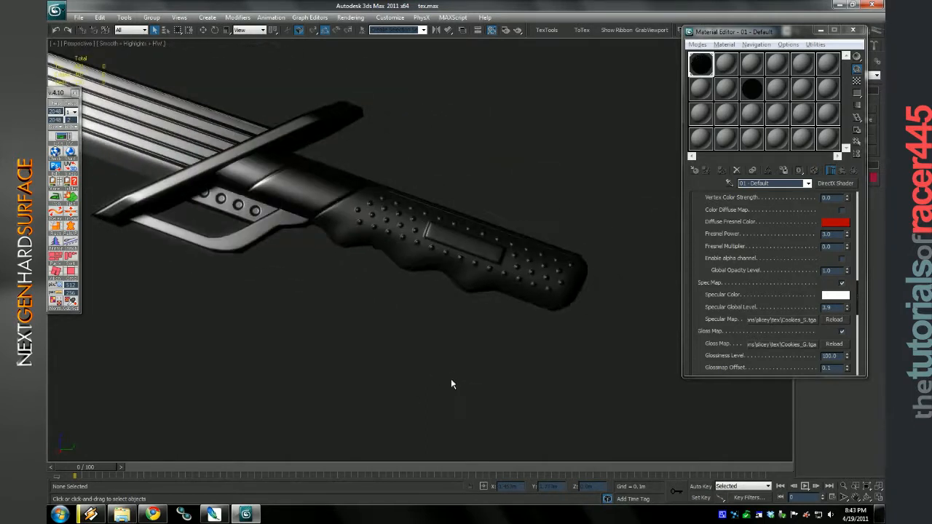
In Photoshop, adjust the ~Spec plastic photo layer with Hue -180, Saturation +13 and Lightness about -67.
click(215, 516)
key(ctrl+u)
drag(604, 356, 548, 360)
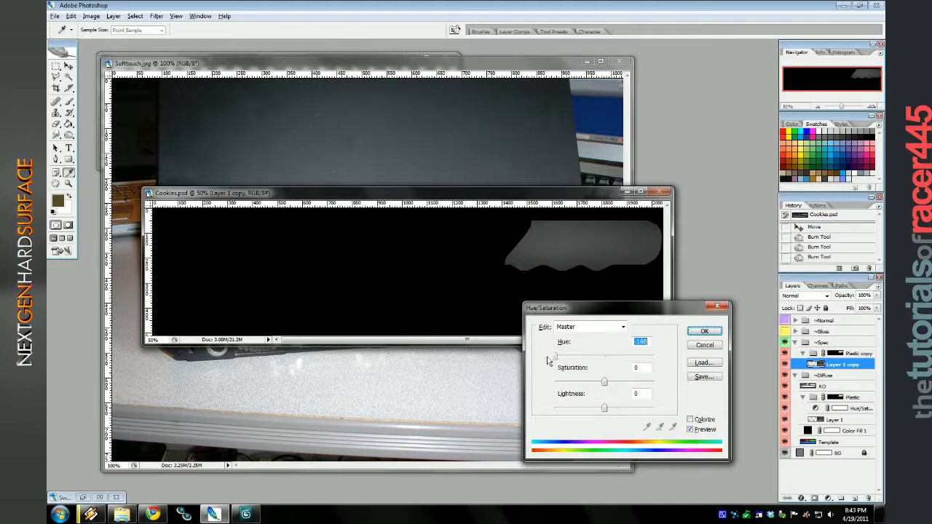
drag(603, 381, 616, 384)
mouse_move(575, 408)
mouse_down()
mouse_move(566, 411)
mouse_move(575, 410)
mouse_up()
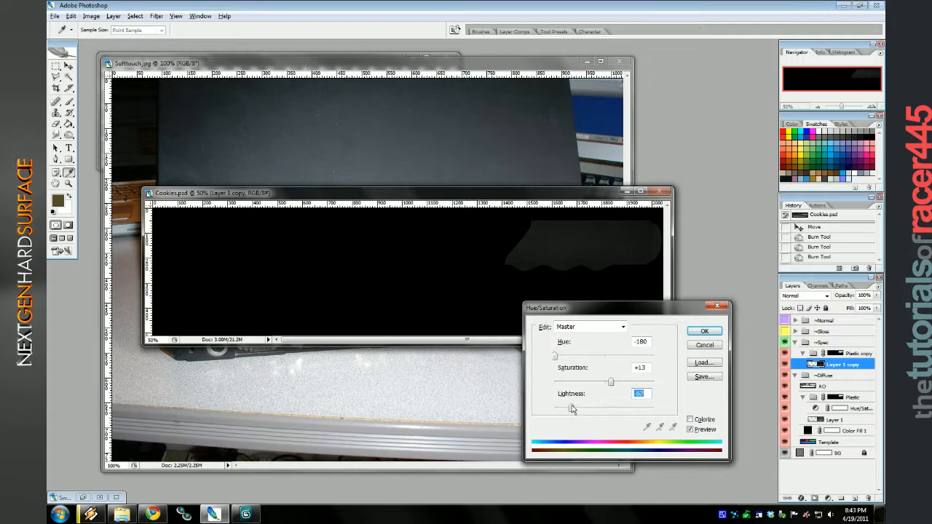
click(704, 332)
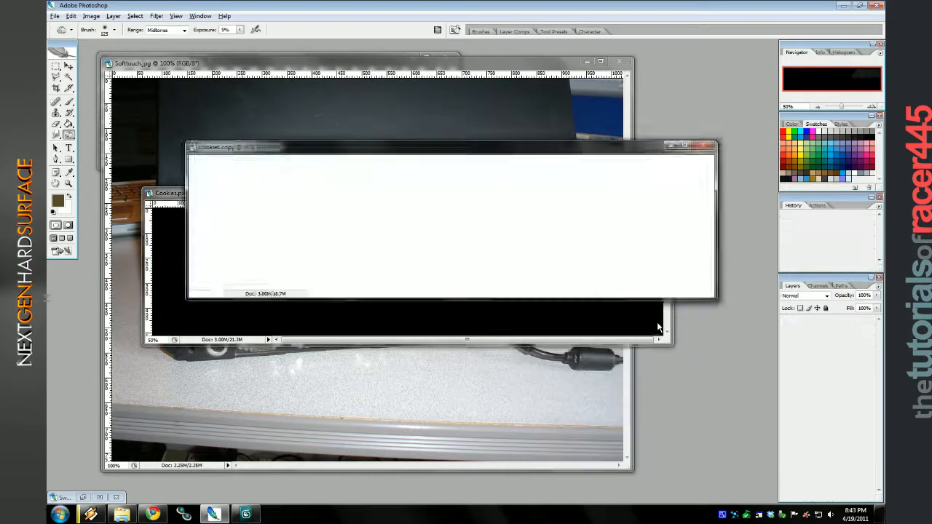
Export the darkened specular map and examine the handle and the whole sword in 3ds Max.
key(alt+Tab)
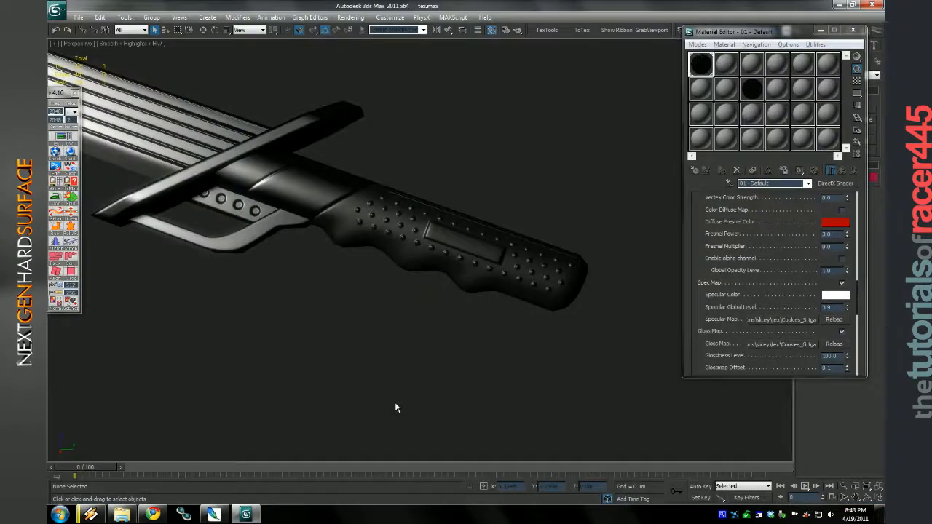
scroll(378, 367, up, 5)
drag(389, 371, 462, 427)
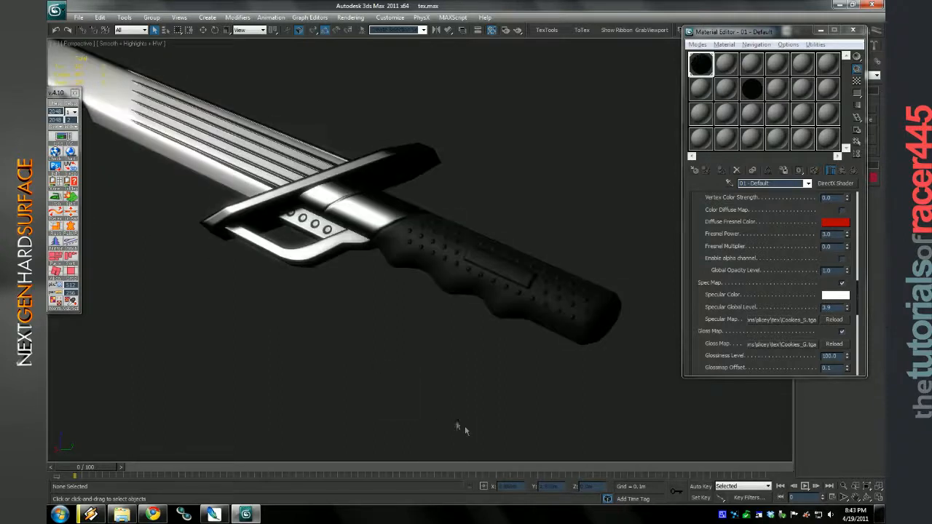
scroll(437, 431, down, 5)
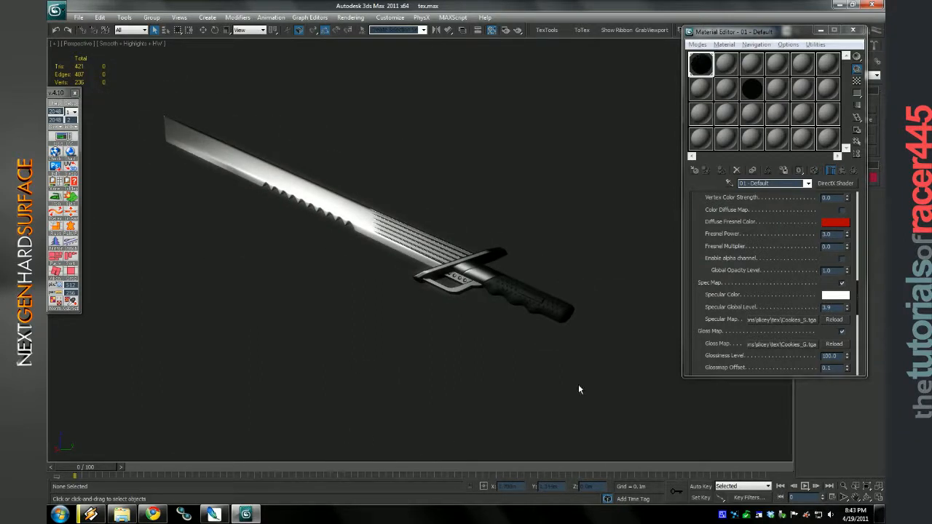
scroll(755, 354, up, 3)
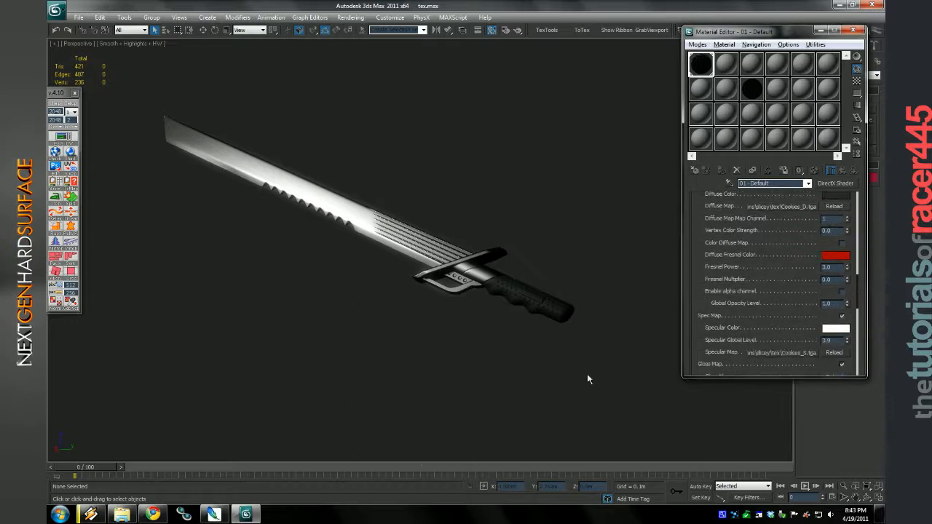
In Photoshop, duplicate the black Color Fill 1 layer and place the copy inside the ~Spec group.
key(alt+Tab)
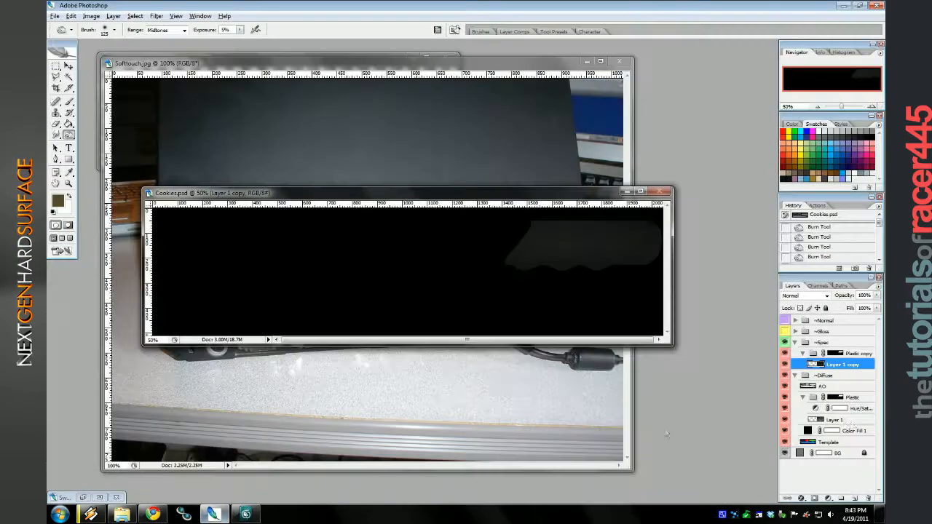
right_click(848, 430)
click(801, 228)
key(Return)
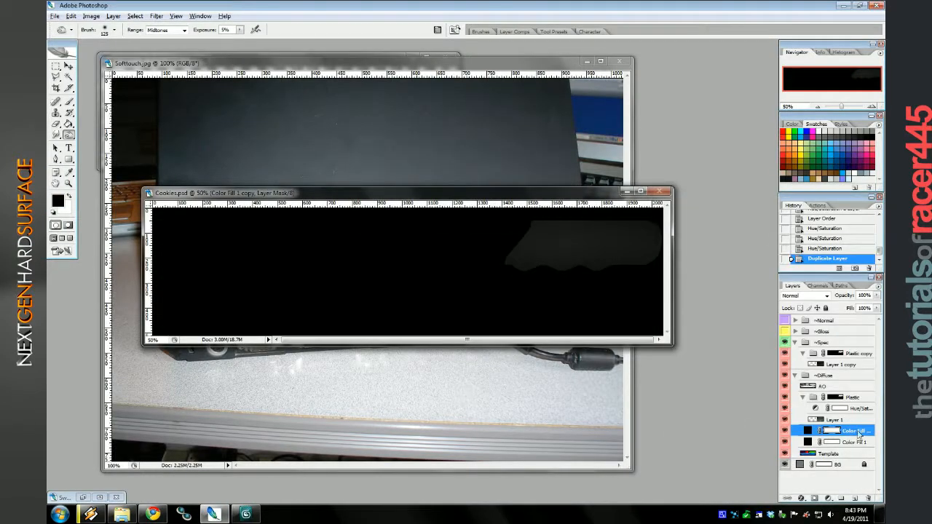
drag(859, 434, 855, 377)
Duplicate the ~Spec black fill layer, place the copy at the base of the ~Gloss group, and leave that group hidden and collapsed.
right_click(853, 377)
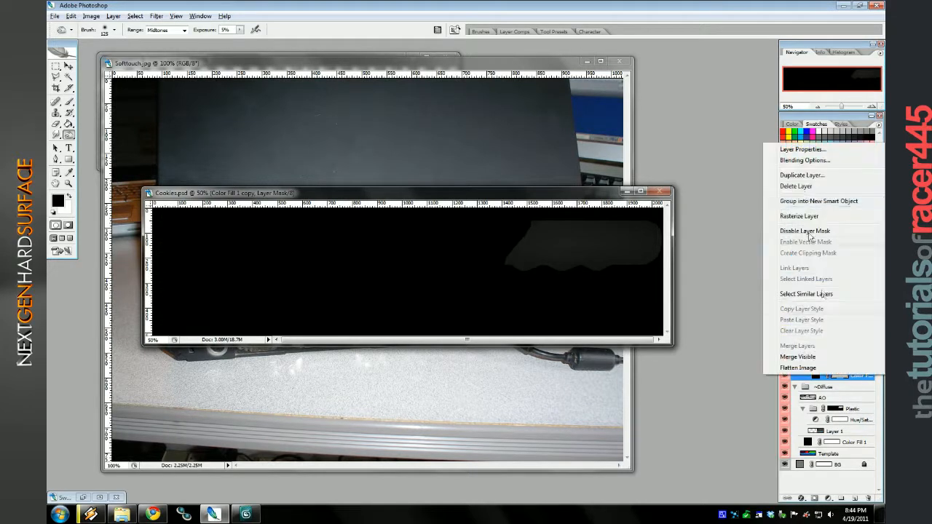
click(806, 179)
click(548, 159)
mouse_move(853, 375)
mouse_down()
mouse_move(858, 328)
mouse_move(847, 387)
mouse_up()
click(796, 343)
drag(812, 353, 817, 383)
drag(853, 357, 855, 384)
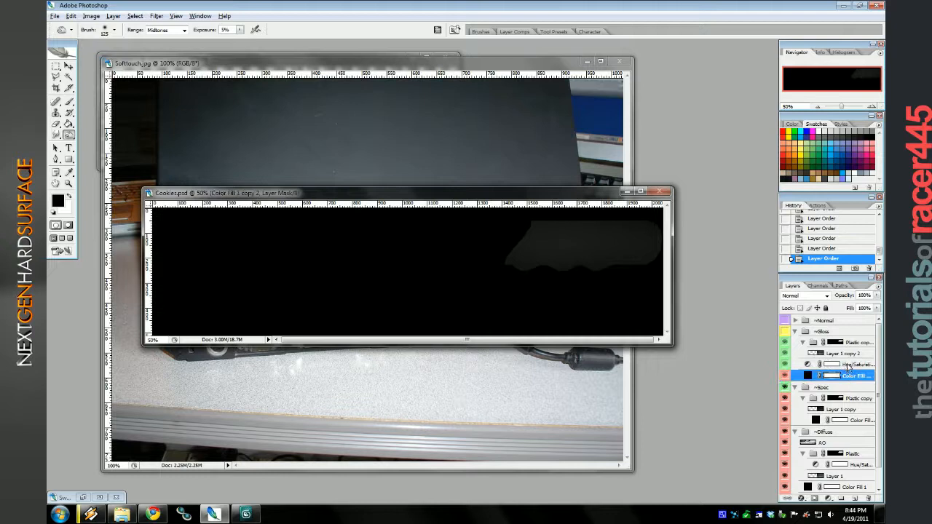
click(786, 332)
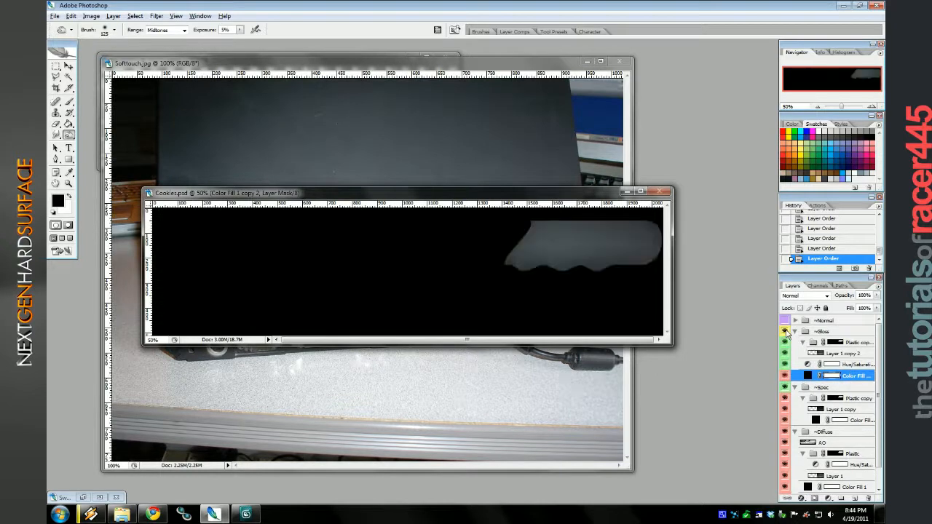
click(786, 333)
click(795, 332)
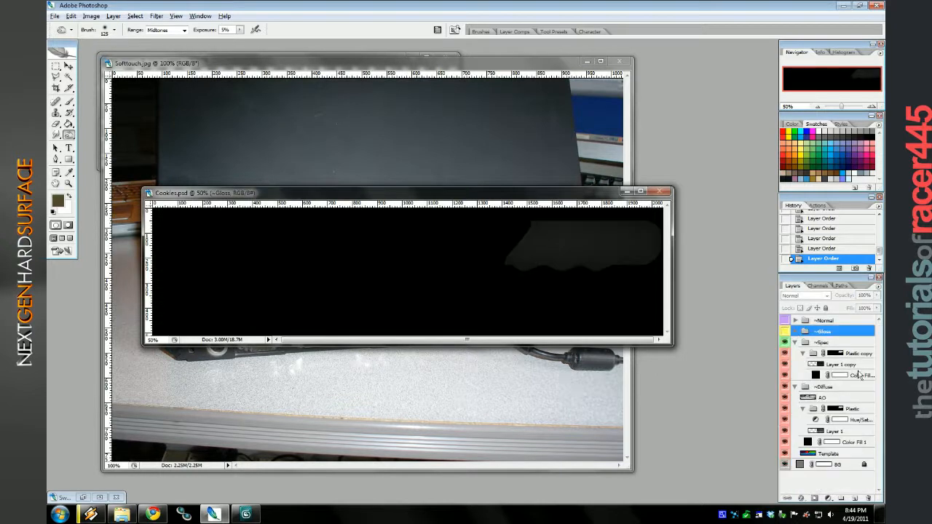
Move the ~Spec black fill layer out of the Plastic copy group to directly below it, and save to export the maps.
drag(858, 375, 857, 350)
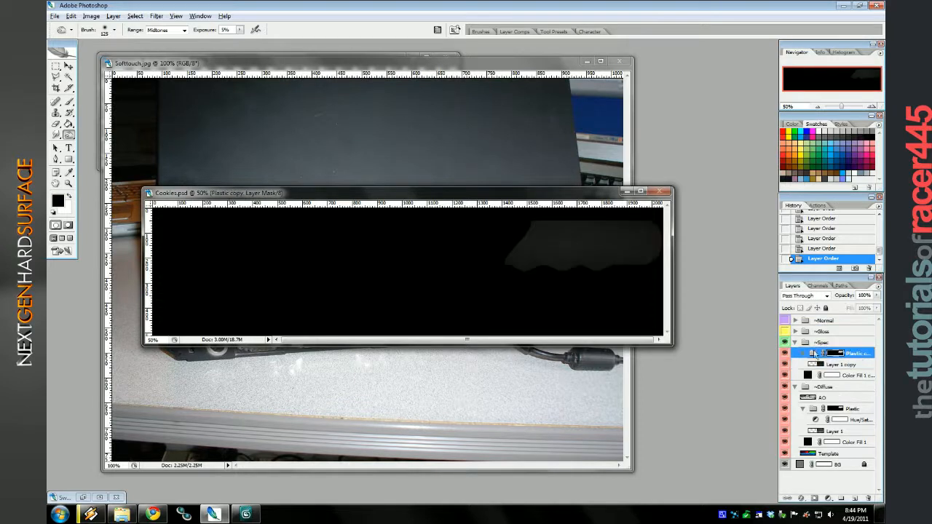
click(796, 342)
key(ctrl+s)
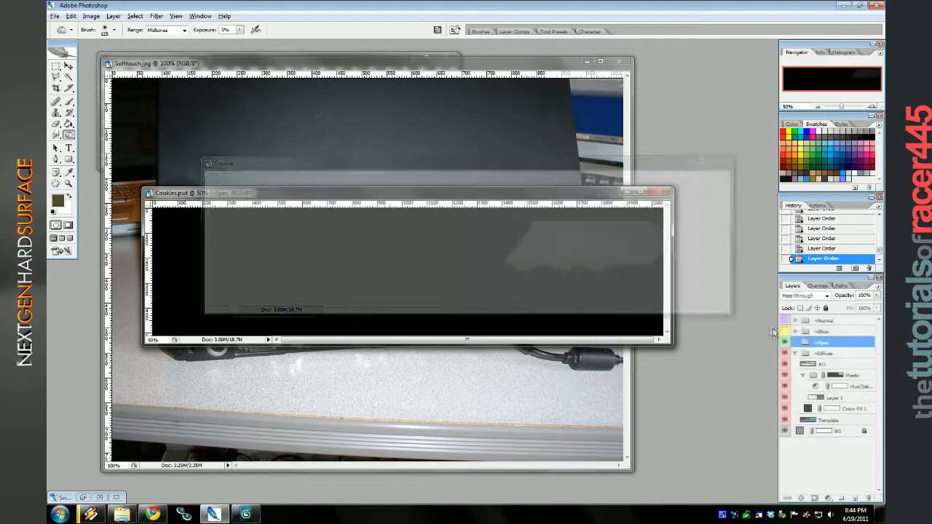
Switch to 3ds Max and examine the sword's updated specular highlights from near and far.
click(245, 515)
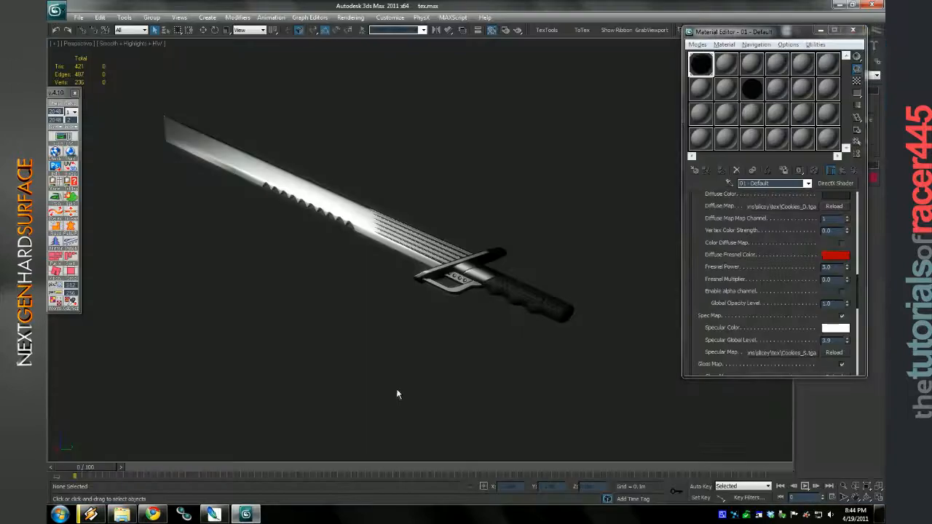
scroll(427, 386, up, 4)
scroll(403, 368, down, 3)
drag(439, 390, 479, 401)
scroll(403, 369, up, 2)
scroll(479, 402, down, 3)
Return to Photoshop and compare the Cookies.psd specular map with the Softtouch.jpg reference photo.
click(223, 516)
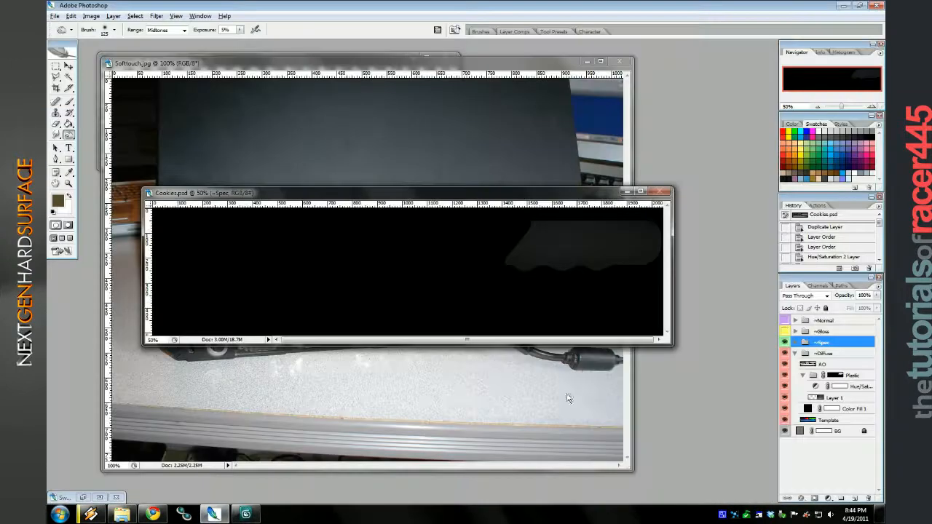
click(586, 62)
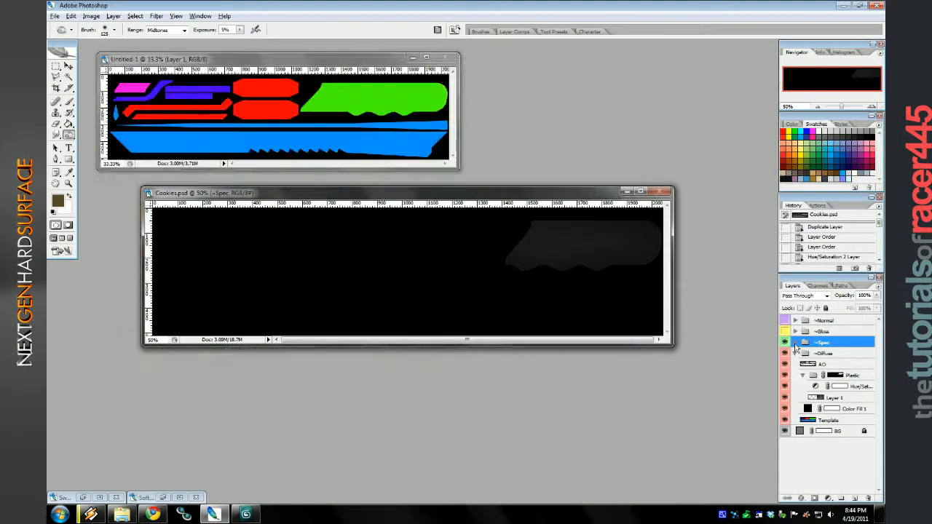
click(871, 107)
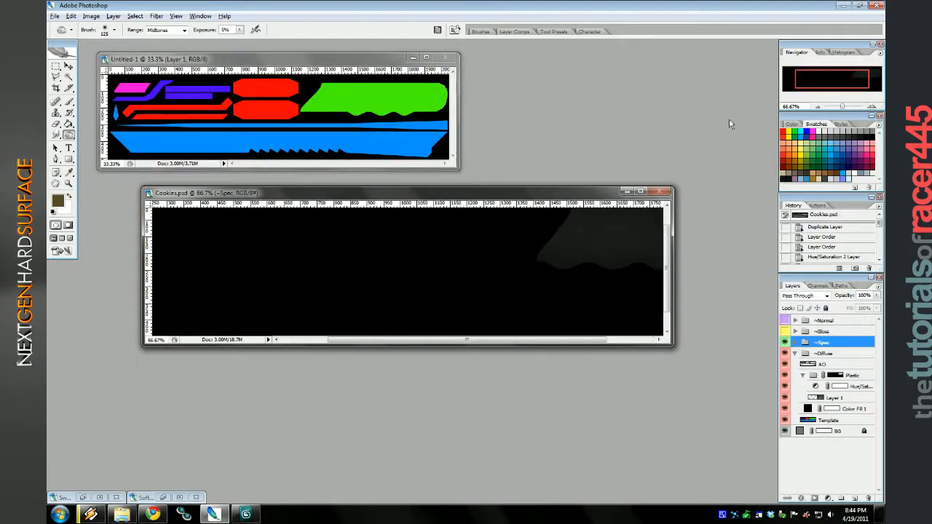
right_click(155, 499)
click(149, 410)
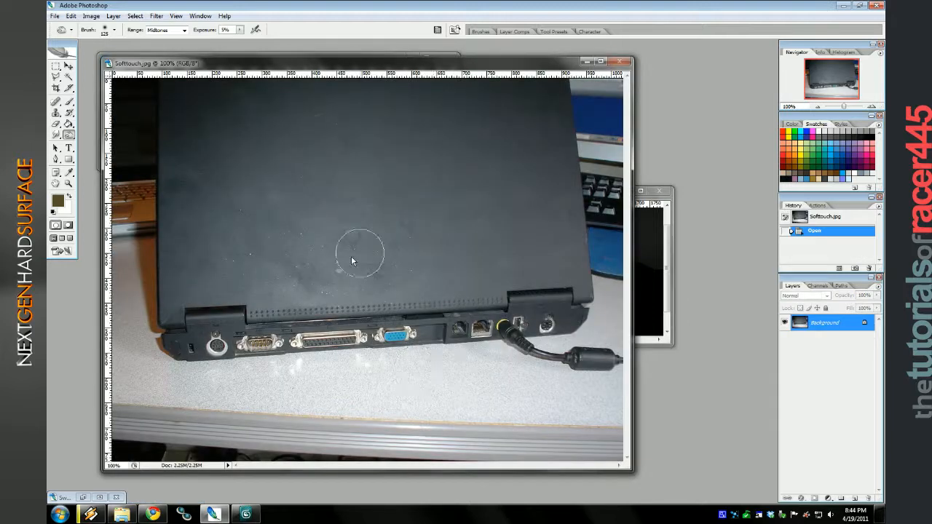
click(670, 269)
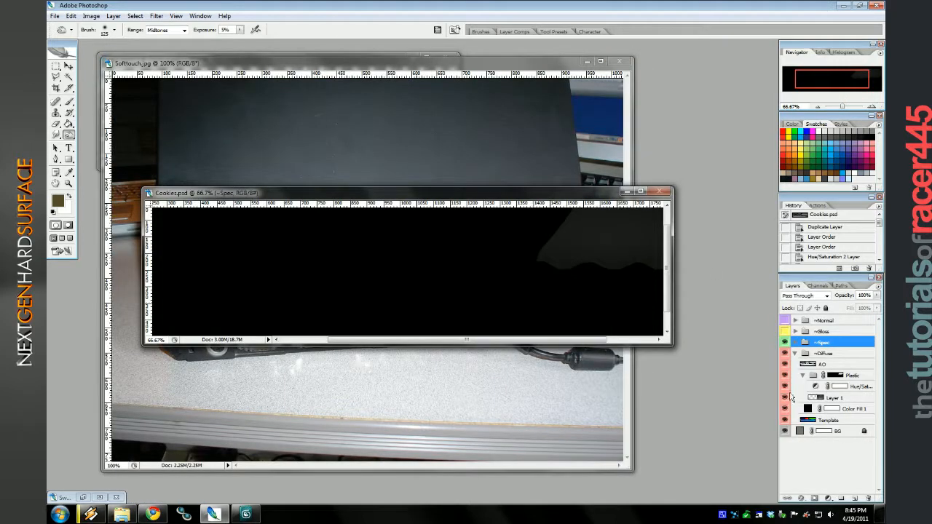
Select Layer 1 copy in the ~Spec Plastic copy group and shift its plastic photo slightly downward within the handle shape.
click(795, 342)
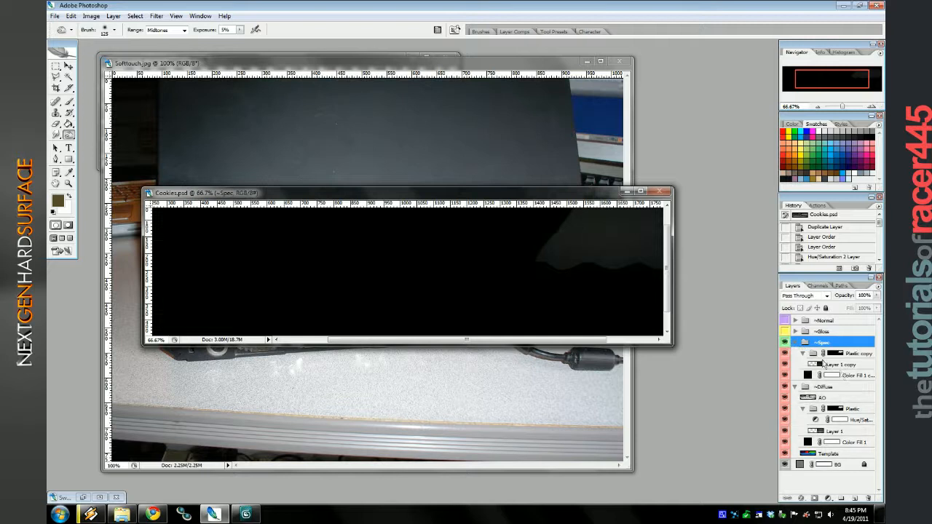
click(837, 364)
click(70, 66)
drag(554, 237, 560, 255)
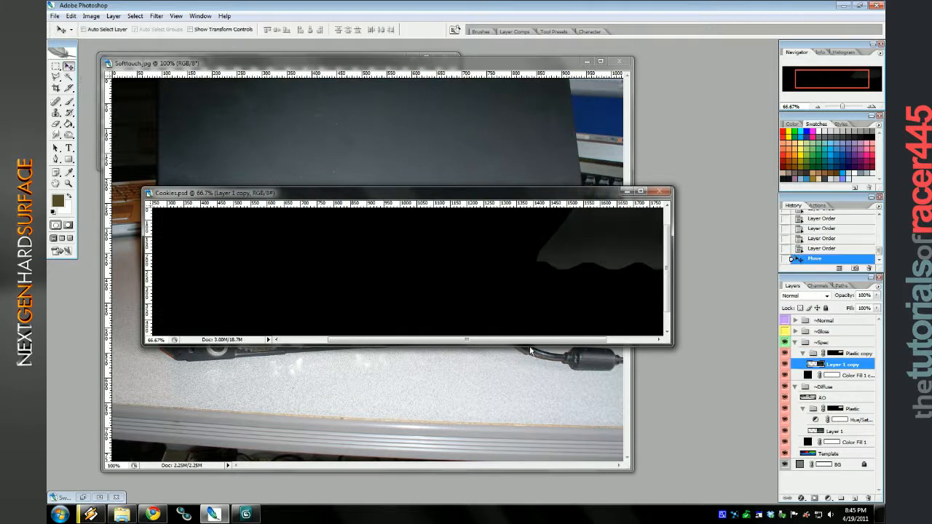
drag(529, 340, 578, 340)
scroll(562, 301, up, 3)
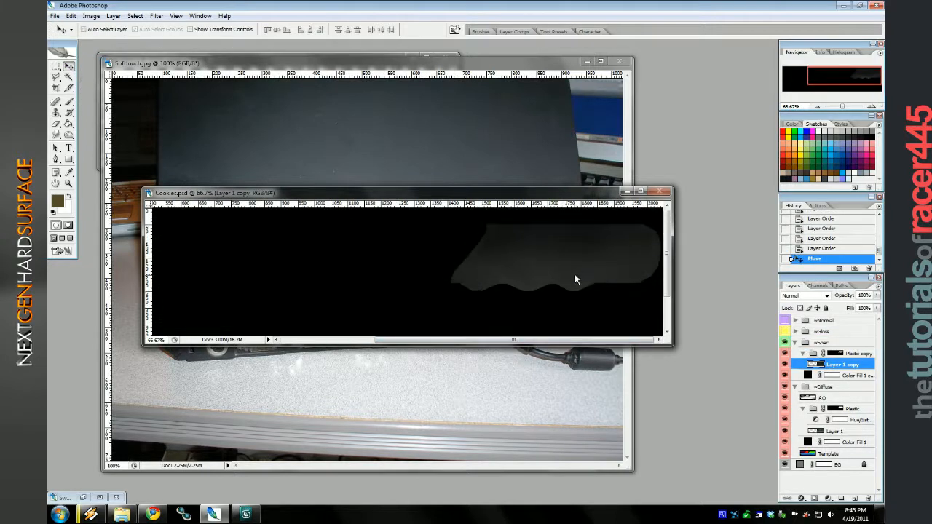
drag(570, 265, 570, 276)
Lighten the handle area of the ~Spec plastic photo layer with an enlarged Dodge brush set to Midtones.
click(56, 114)
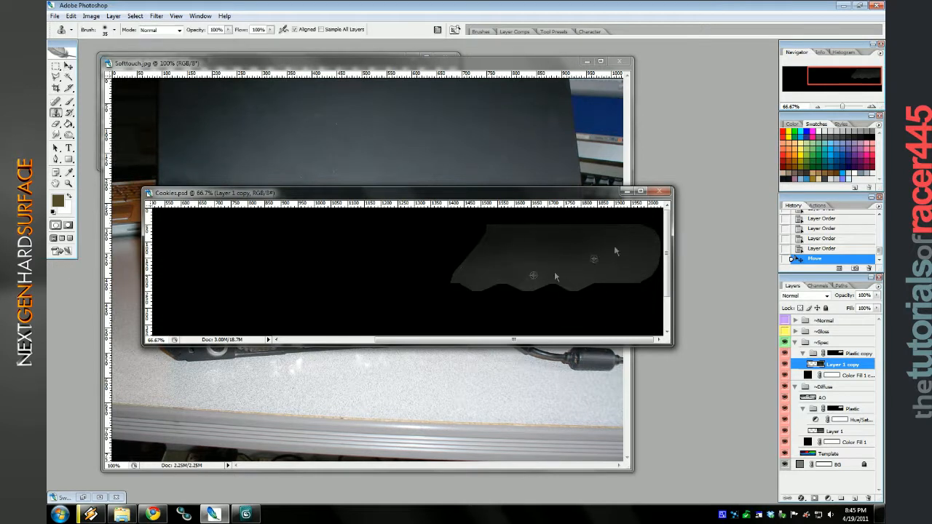
click(69, 135)
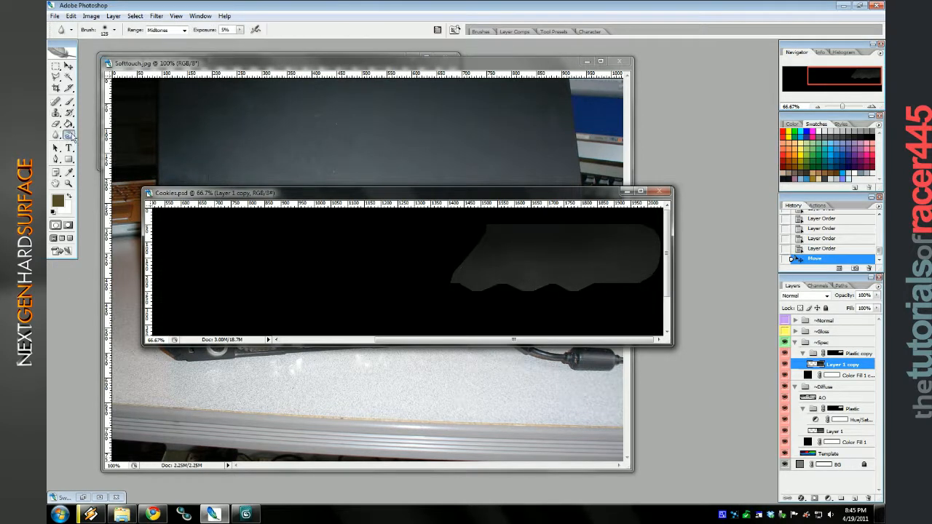
key(bracketright)
key(bracketright)
key(bracketright)
key(bracketright)
mouse_move(474, 247)
mouse_down()
mouse_move(582, 241)
mouse_move(441, 231)
mouse_up()
drag(441, 231, 645, 240)
mouse_move(645, 244)
mouse_down()
mouse_move(457, 250)
mouse_move(645, 247)
mouse_move(607, 255)
mouse_move(648, 258)
mouse_move(518, 258)
mouse_move(380, 298)
mouse_move(612, 270)
mouse_move(383, 292)
mouse_up()
Clone Stamp over the blemishes near the middle of the handle on the ~Spec plastic photo layer.
key(s)
alt+click(529, 275)
click(561, 258)
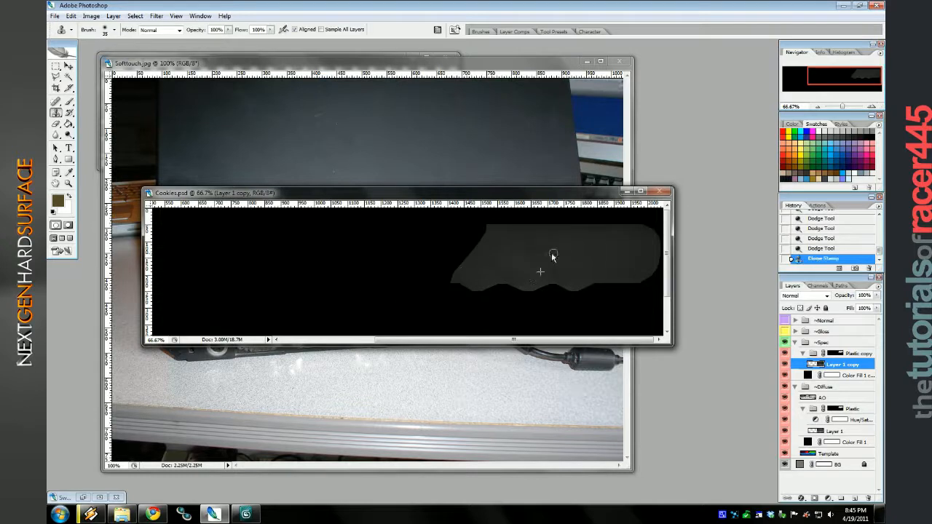
click(553, 256)
Duplicate the ~Diffuse AO layer and place the copy first in the ~Spec group, above Plastic copy.
right_click(837, 398)
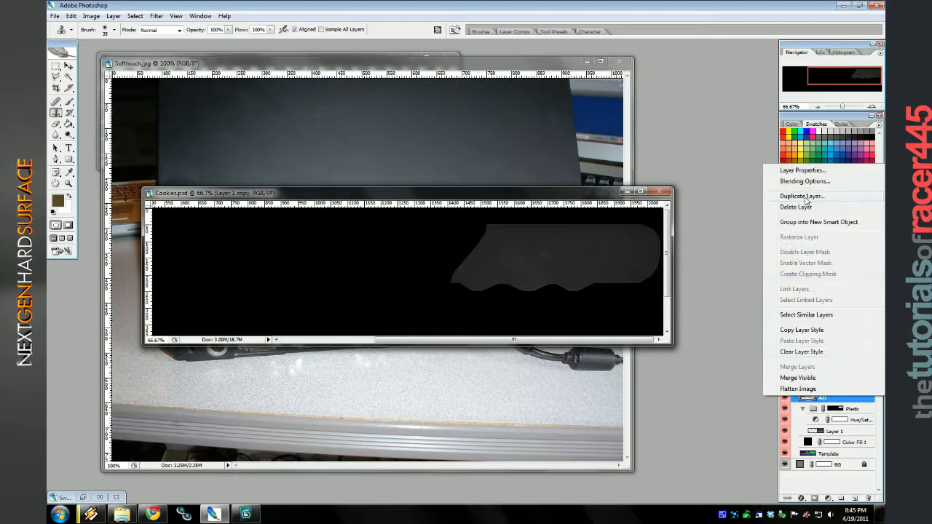
click(808, 195)
click(547, 160)
drag(833, 400, 844, 357)
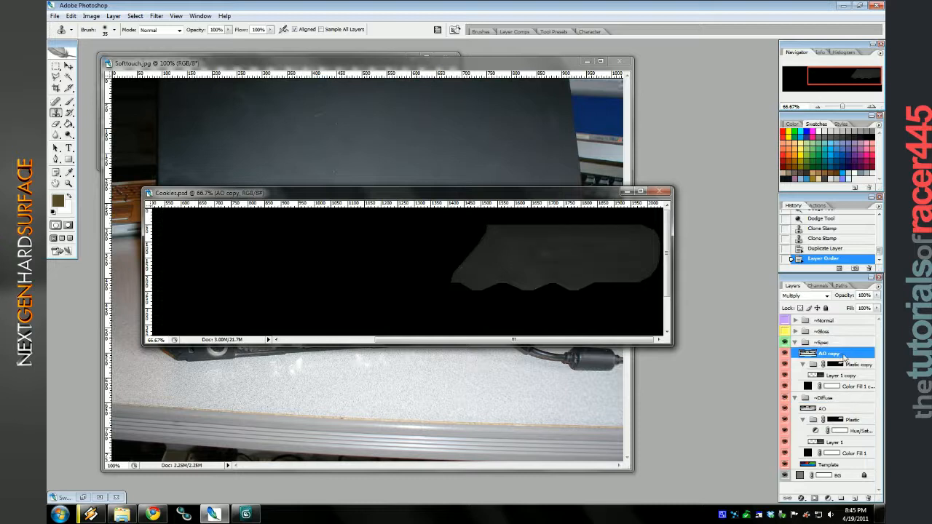
Duplicate the ~Spec AO copy layer, move the duplicate into the ~Gloss group, and hide and collapse that group.
right_click(837, 353)
click(808, 154)
click(548, 159)
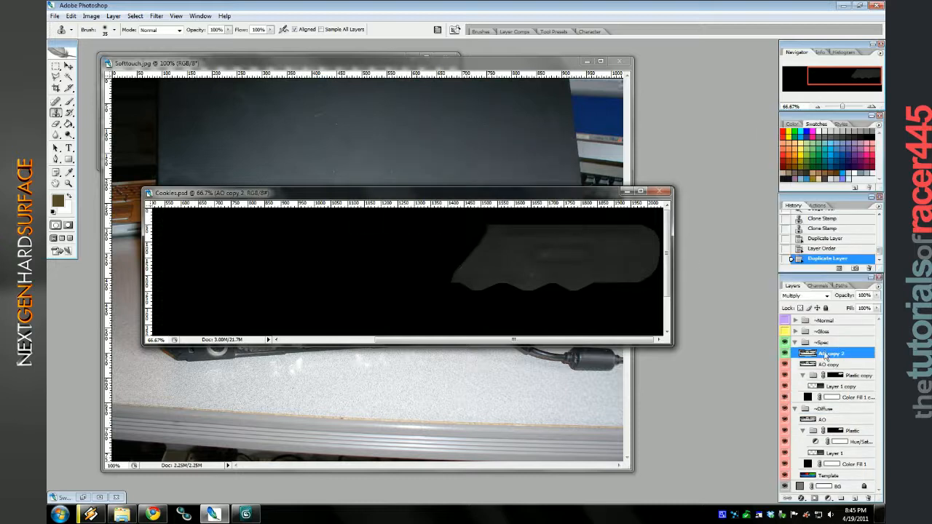
drag(837, 332, 837, 334)
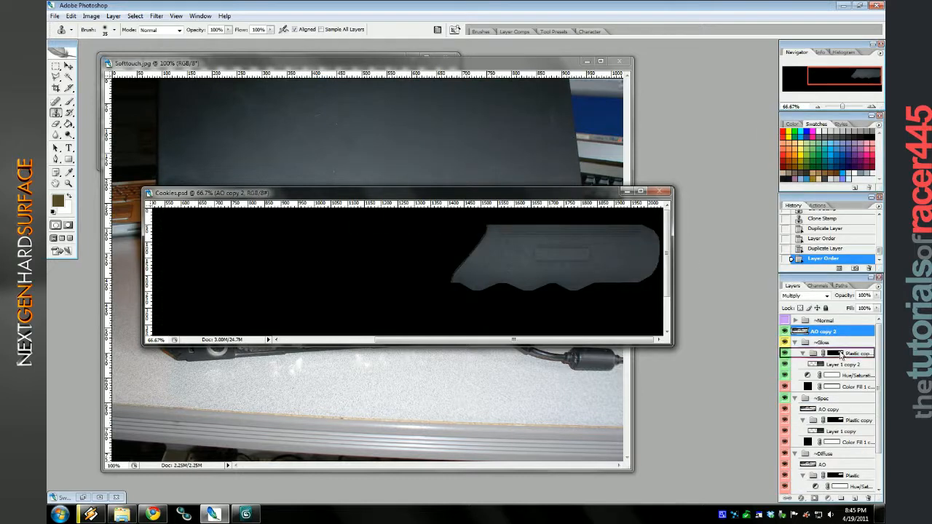
click(794, 332)
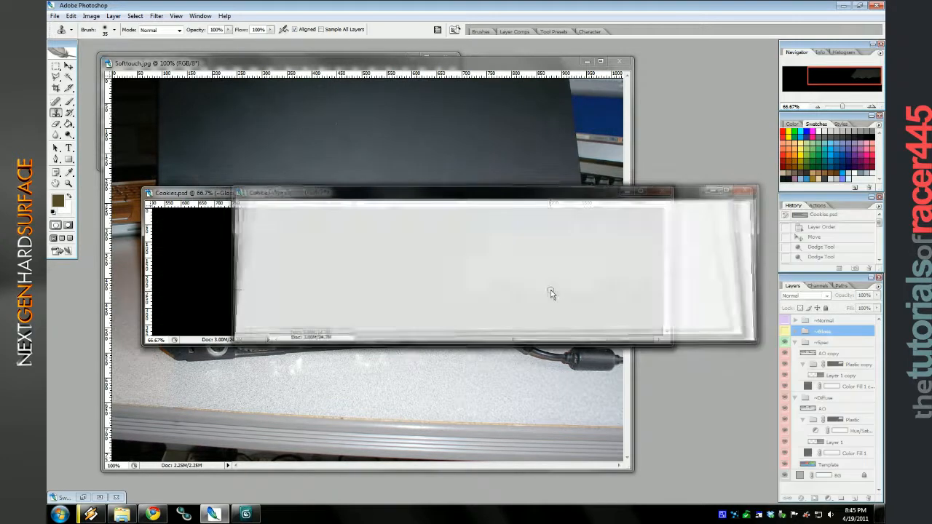
Export the maps with the added ambient occlusion and examine the handle up close in 3ds Max.
key(alt+Tab)
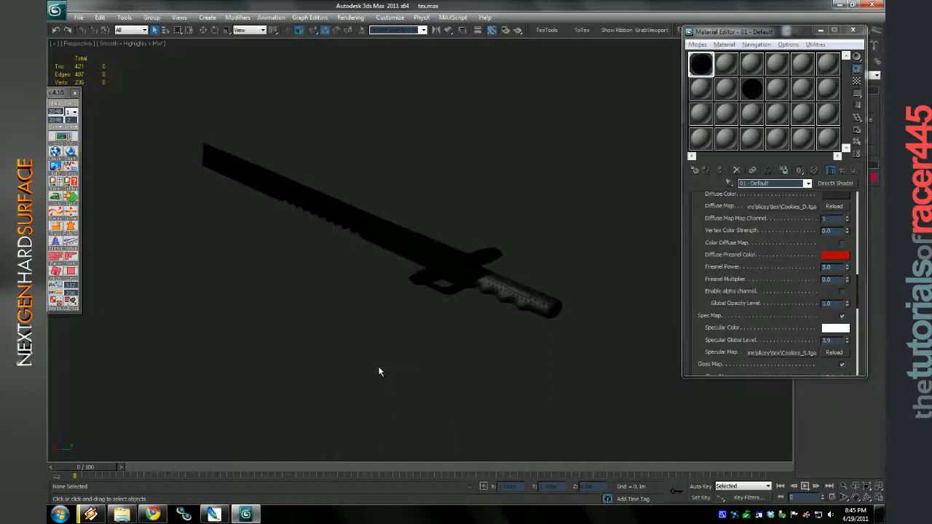
scroll(416, 389, up, 3)
drag(455, 390, 511, 428)
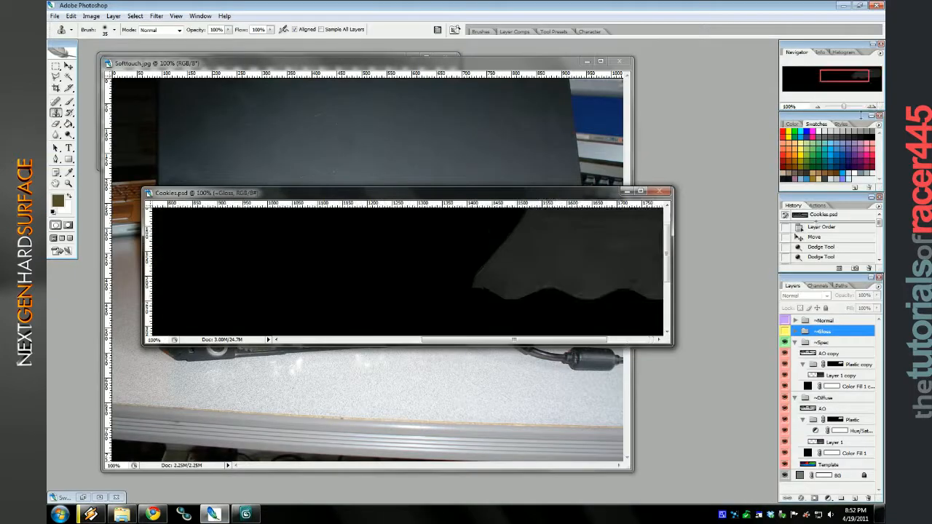
drag(667, 347, 705, 461)
click(794, 342)
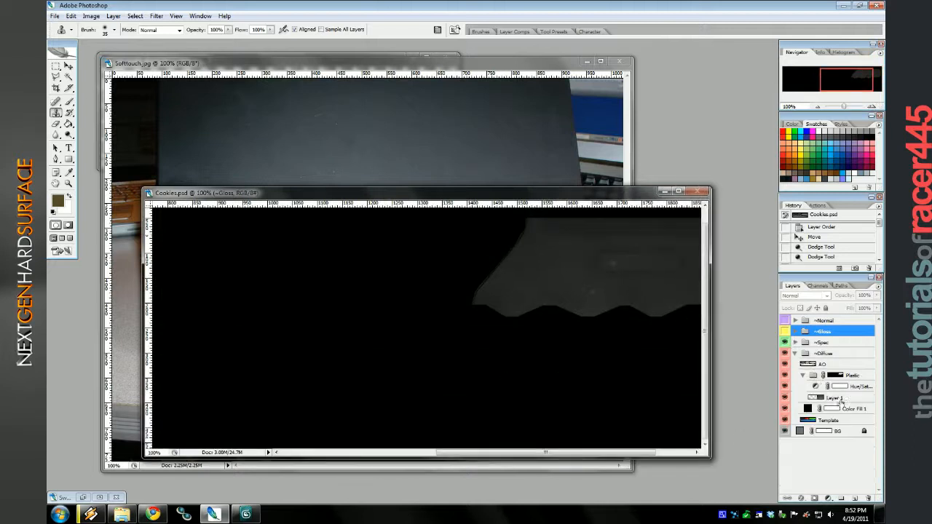
click(835, 397)
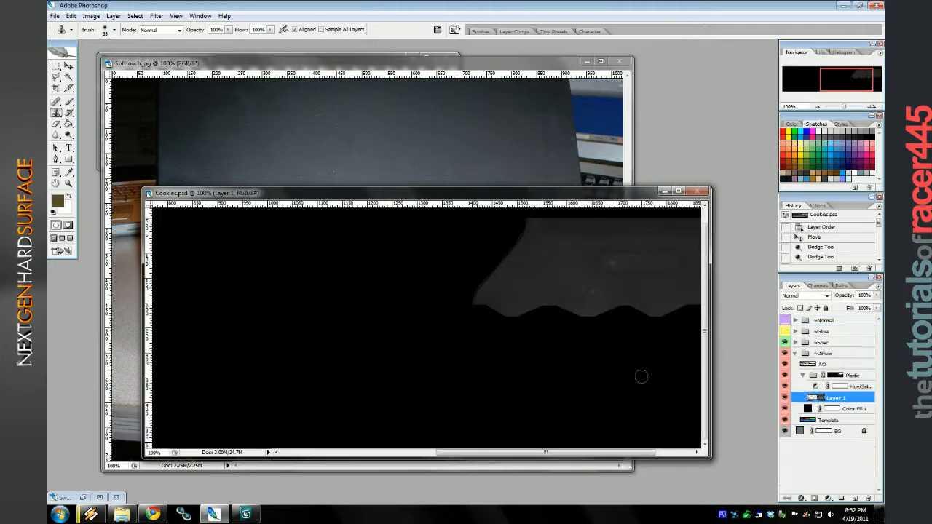
click(604, 270)
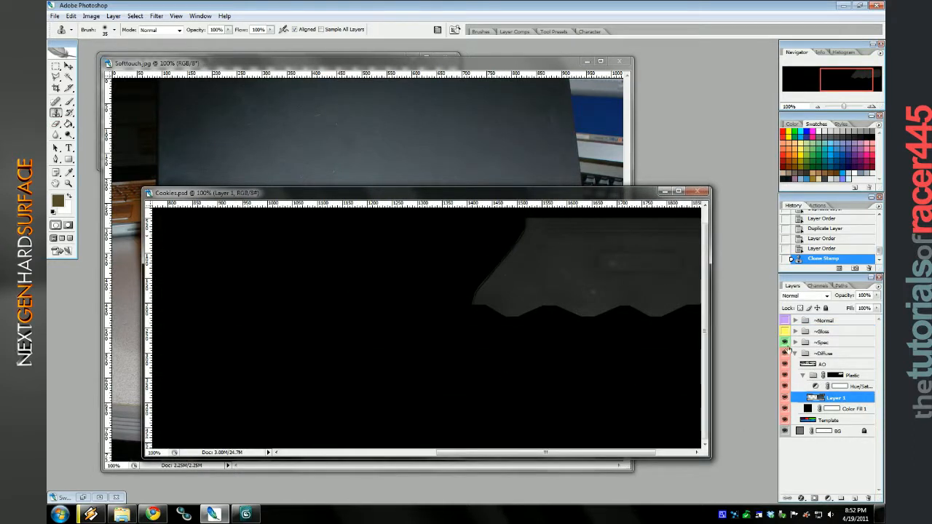
click(822, 249)
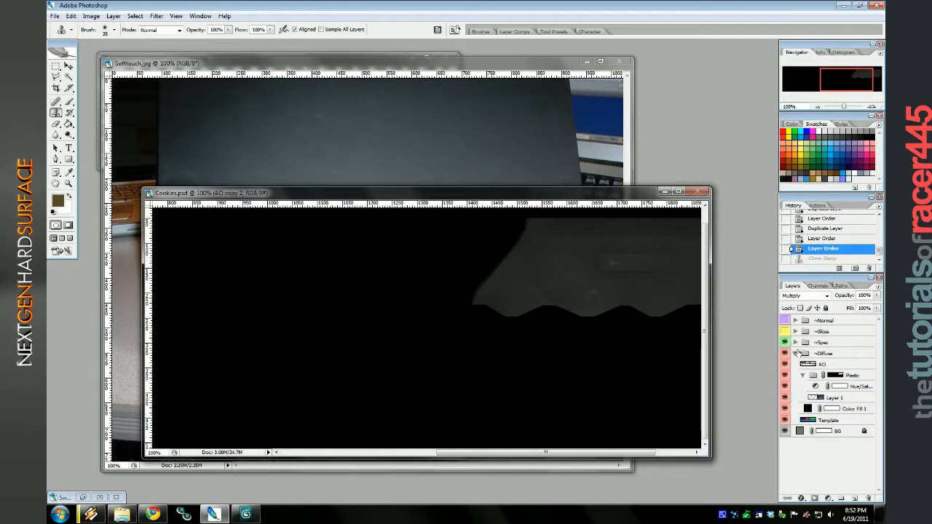
Clone Stamp the light spots out of the handle on the ~Spec Layer 1 copy and bring Softtouch.jpg to the front.
click(838, 375)
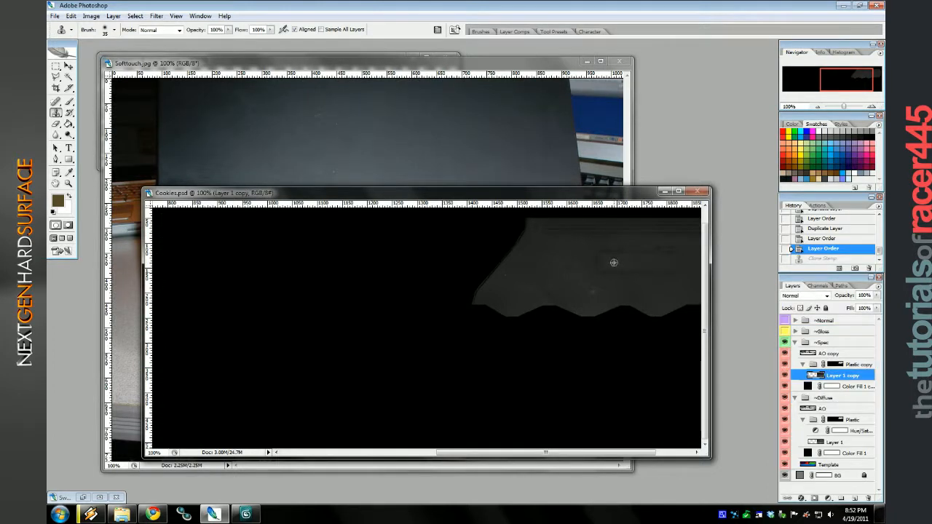
click(606, 268)
click(623, 267)
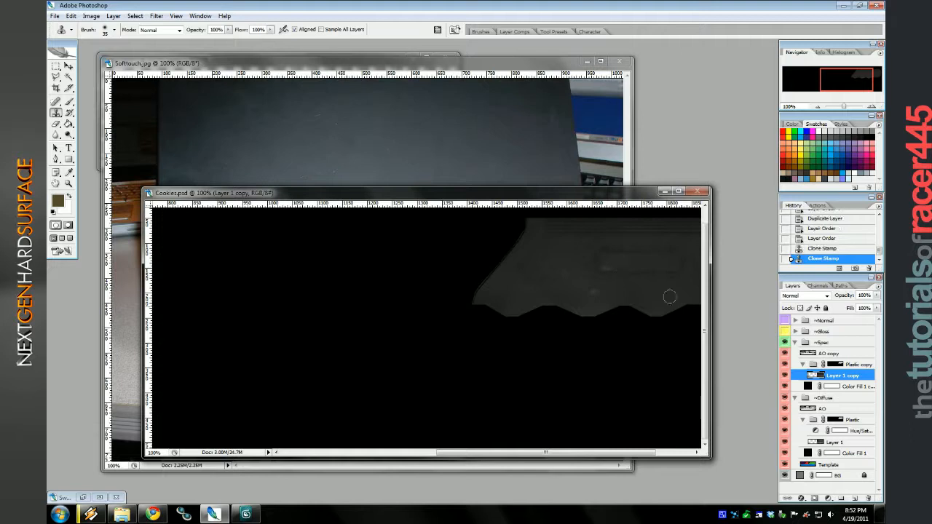
click(596, 291)
drag(540, 457, 577, 457)
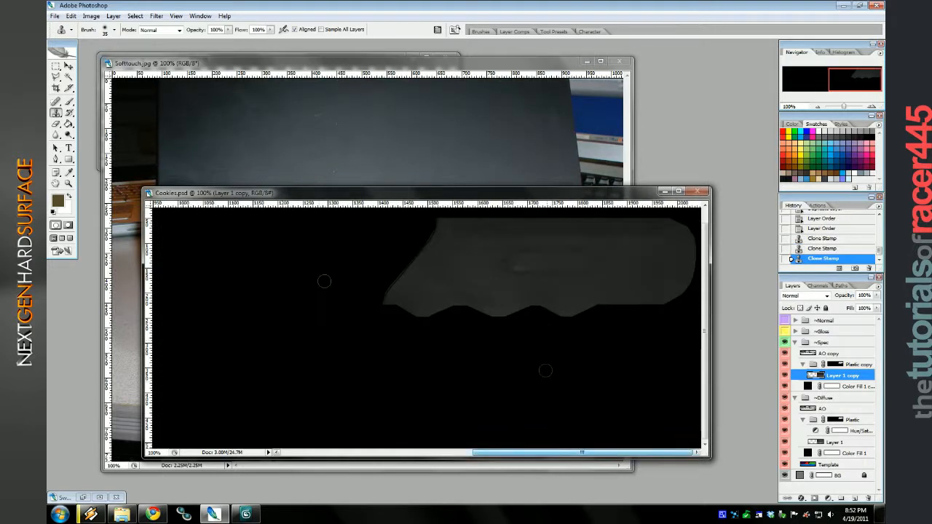
click(348, 71)
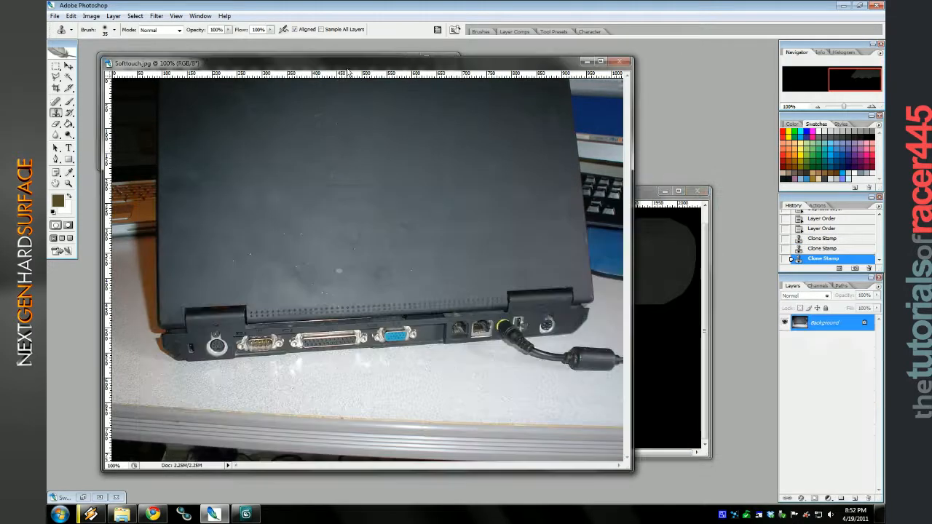
Apply Levels to the ~Spec Layer 1 copy in Cookies.psd with black input 27 and white input about 90.
click(654, 194)
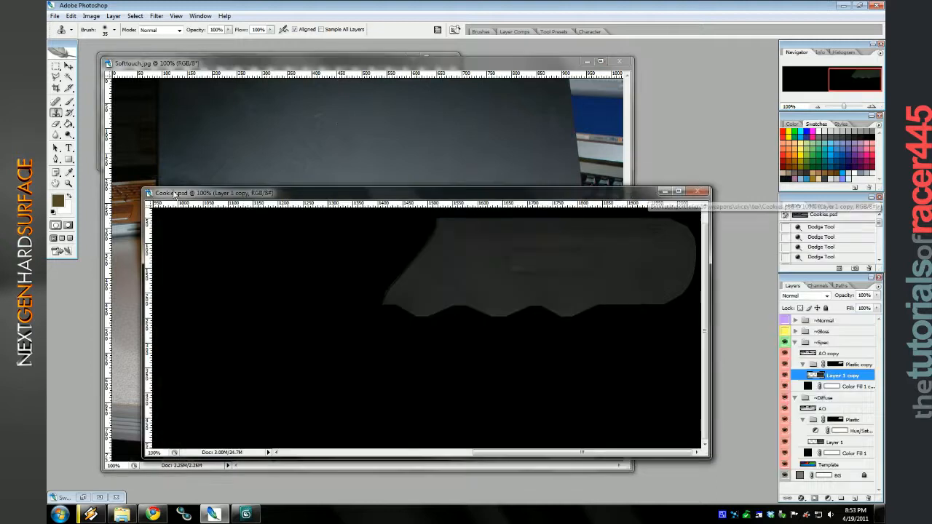
click(91, 16)
mouse_move(73, 40)
click(194, 46)
drag(539, 223, 219, 136)
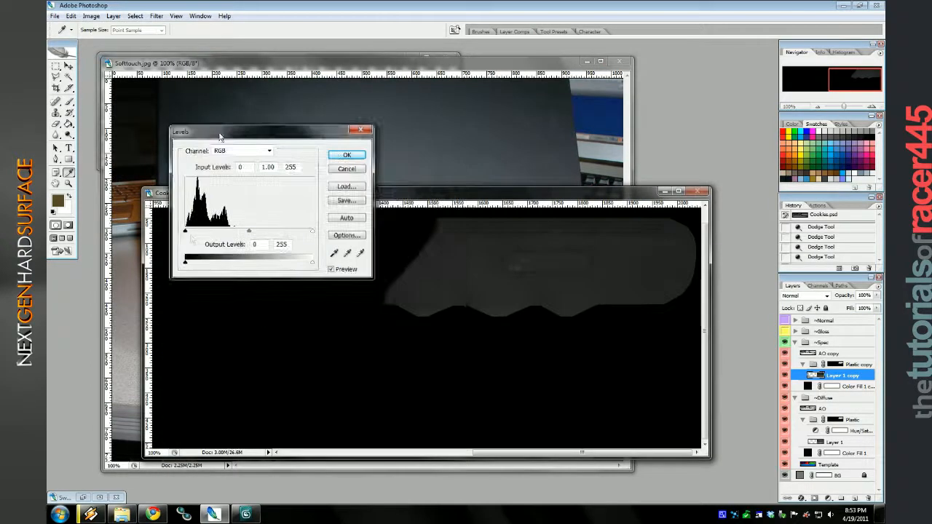
drag(185, 233, 199, 233)
drag(311, 233, 230, 232)
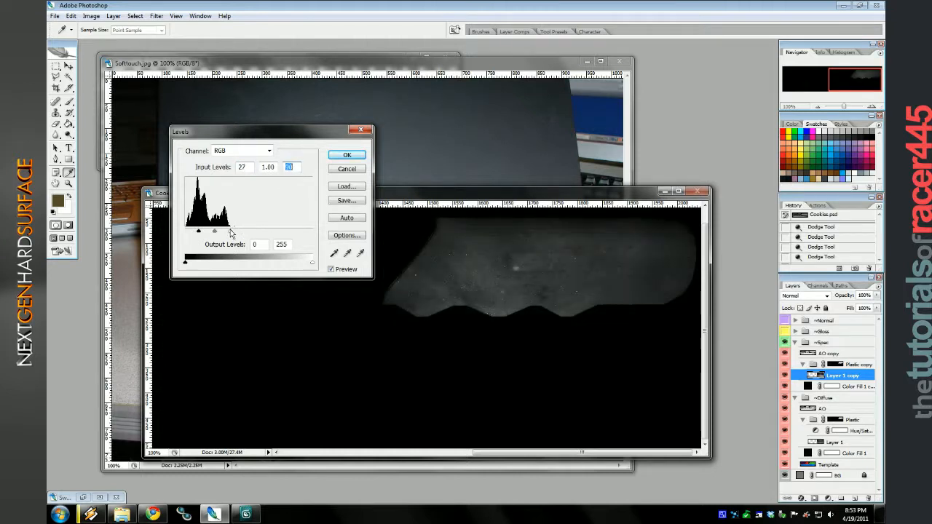
click(354, 156)
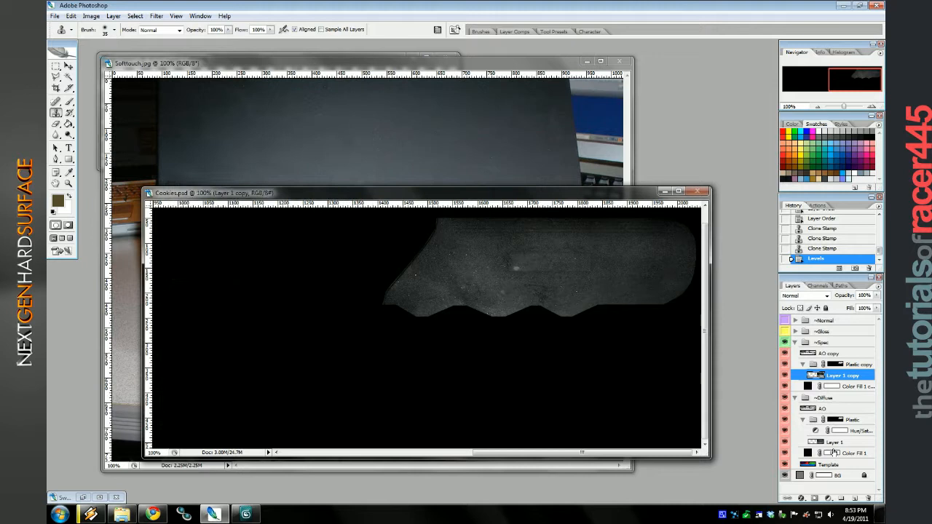
Hide the ~Spec group and raise the saturation of the ~Diffuse Layer 1 to about +50.
click(784, 342)
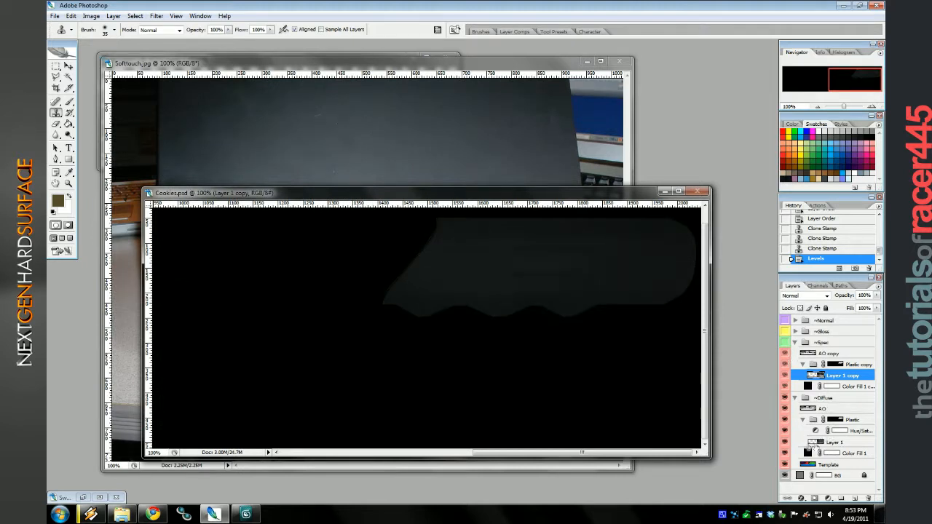
click(784, 442)
click(784, 442)
click(833, 442)
key(ctrl+u)
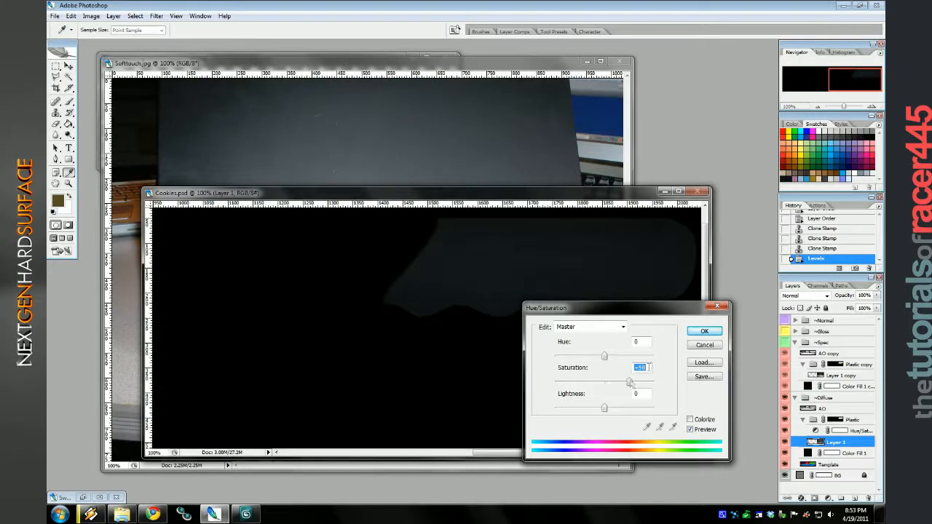
click(700, 331)
Apply the Reduce Noise filter with its default settings to the ~Diffuse Layer 1.
click(155, 16)
mouse_move(73, 126)
click(201, 160)
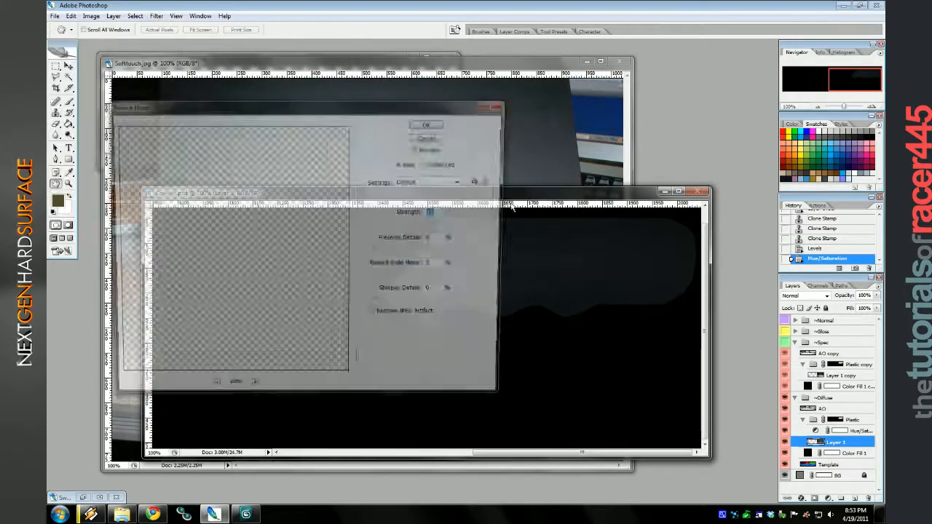
click(431, 123)
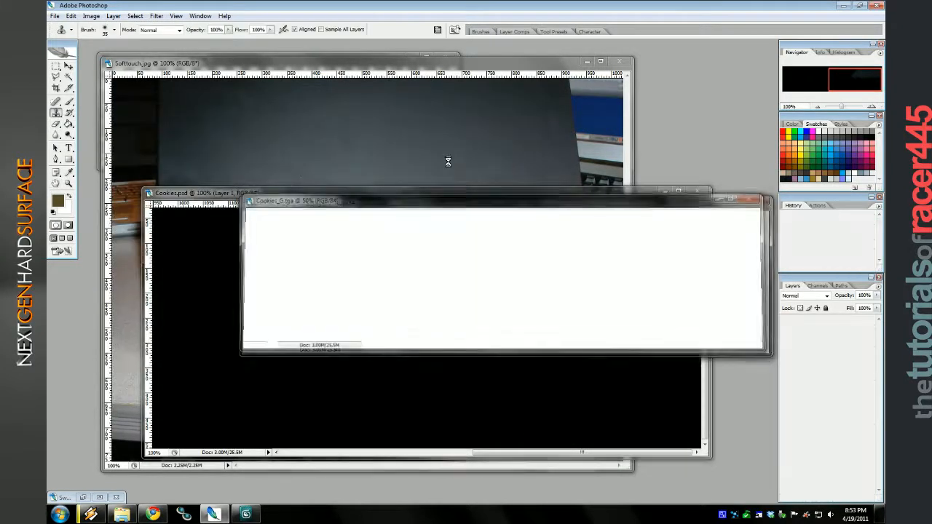
Switch to 3ds Max and examine the handle's noise and specular highlights up close with the updated maps.
click(247, 514)
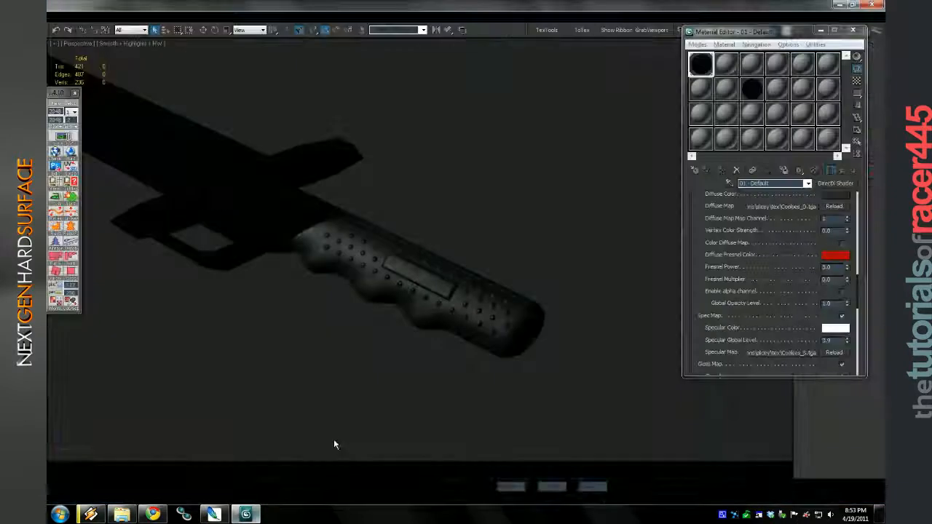
scroll(359, 419, down, 5)
scroll(358, 417, up, 6)
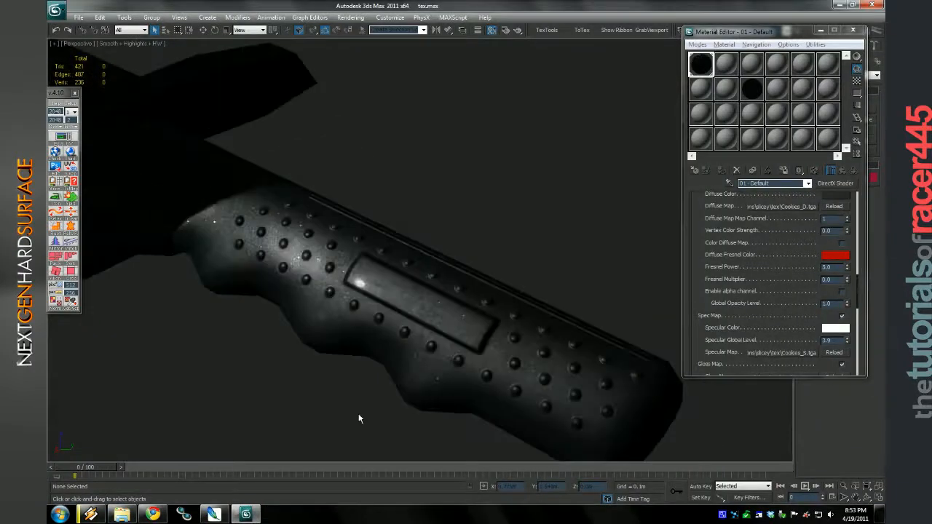
scroll(350, 421, down, 4)
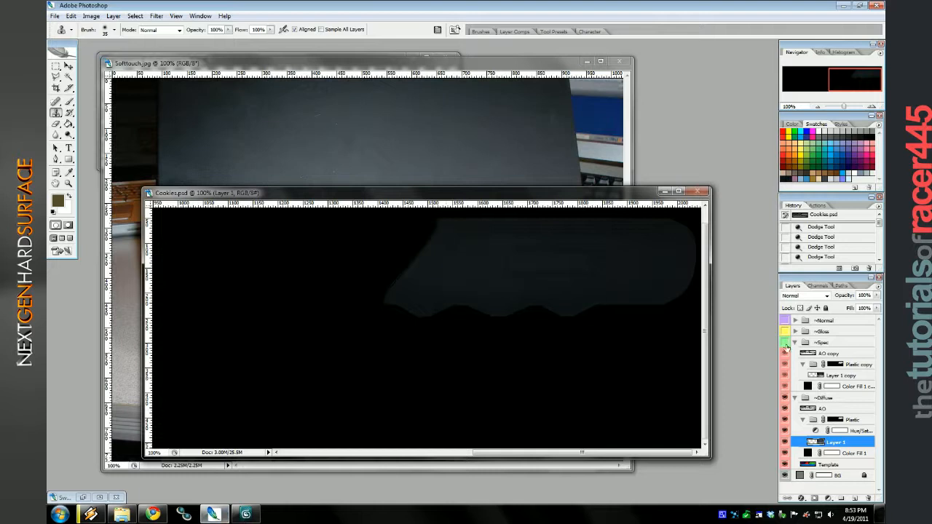
Show the ~Spec group in Photoshop and apply Brightness/Contrast to its Layer 1 copy, with brightness -25 and strongly reduced contrast.
click(784, 343)
scroll(832, 245, down, 5)
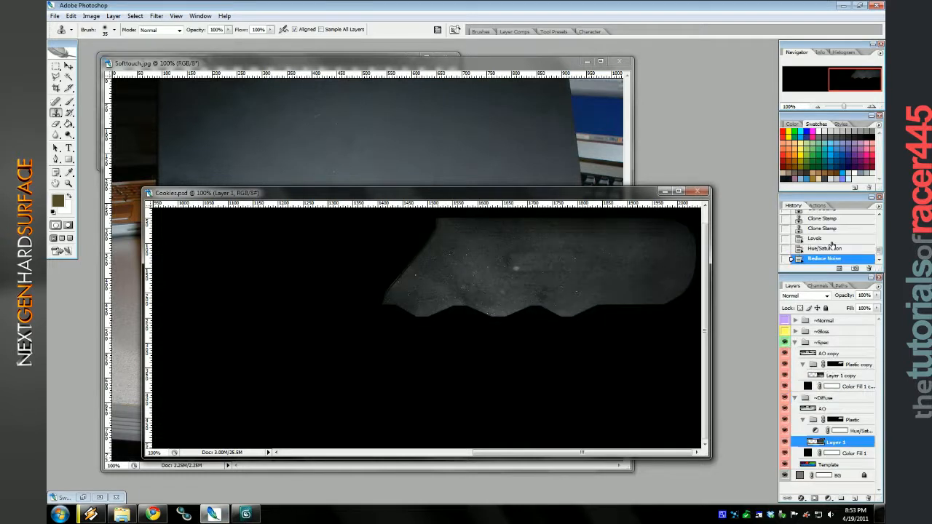
click(827, 229)
click(821, 260)
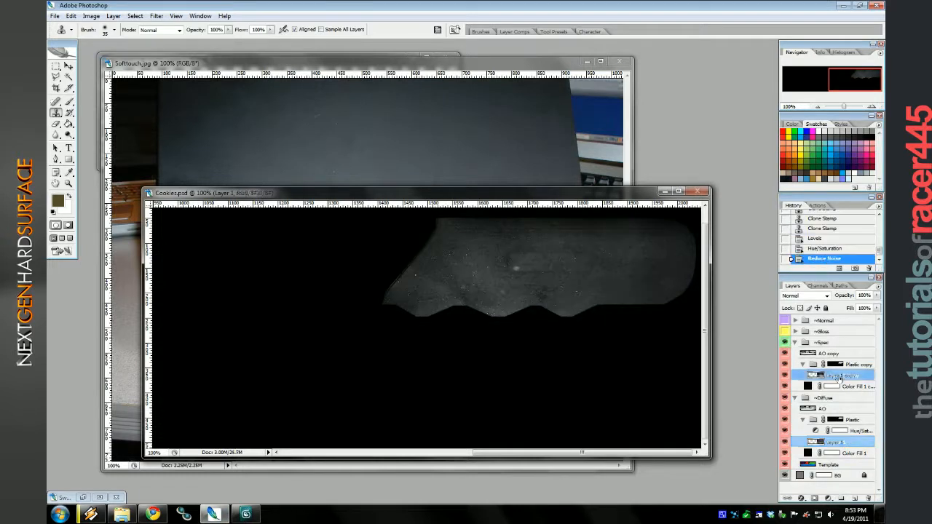
click(91, 16)
mouse_move(91, 40)
click(187, 94)
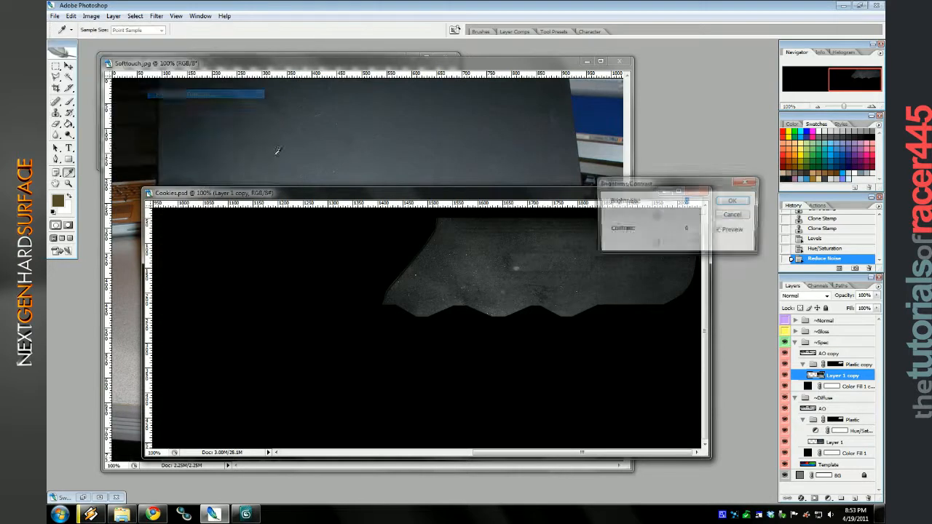
drag(656, 244, 646, 217)
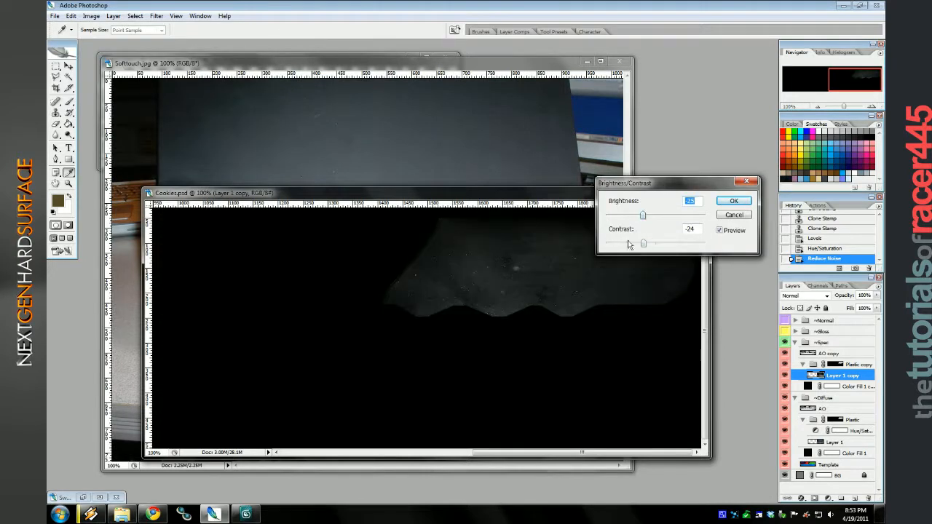
click(629, 245)
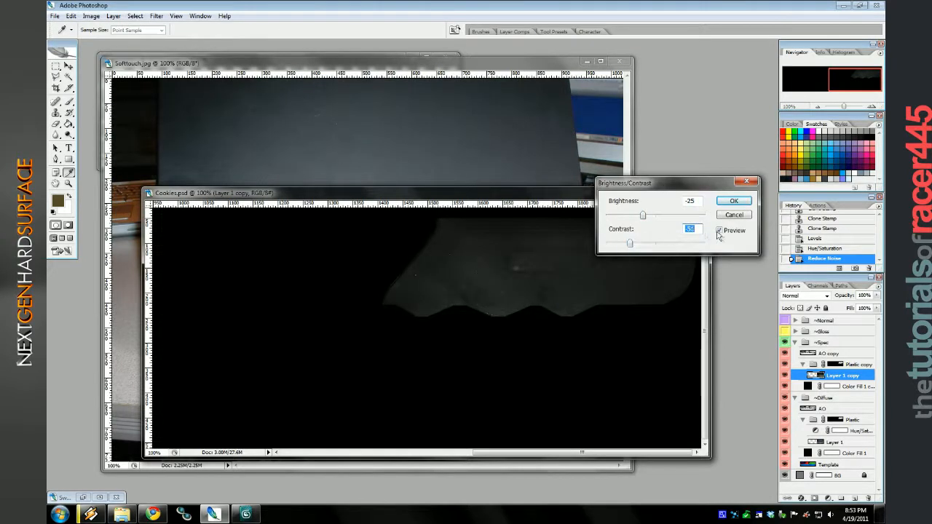
click(734, 202)
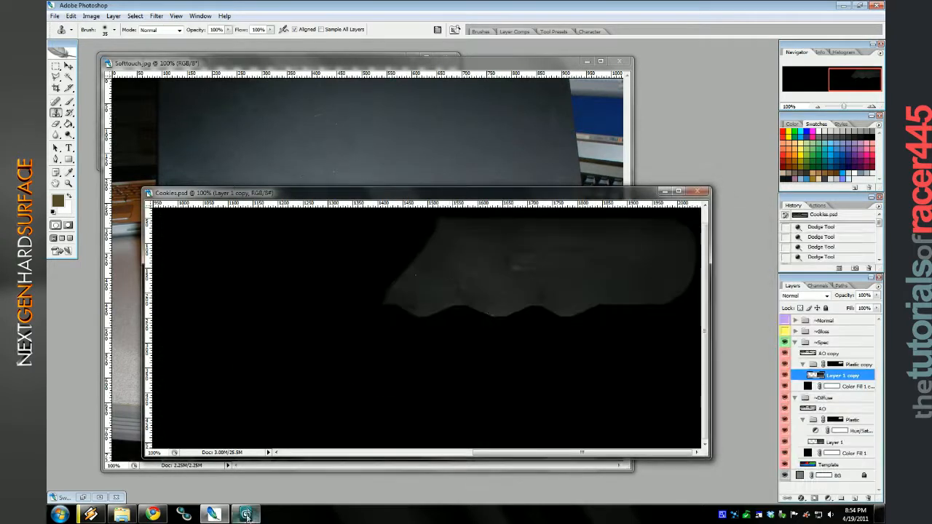
Switch to 3ds Max and examine the handle's toned-down specular up close and from farther away.
click(245, 515)
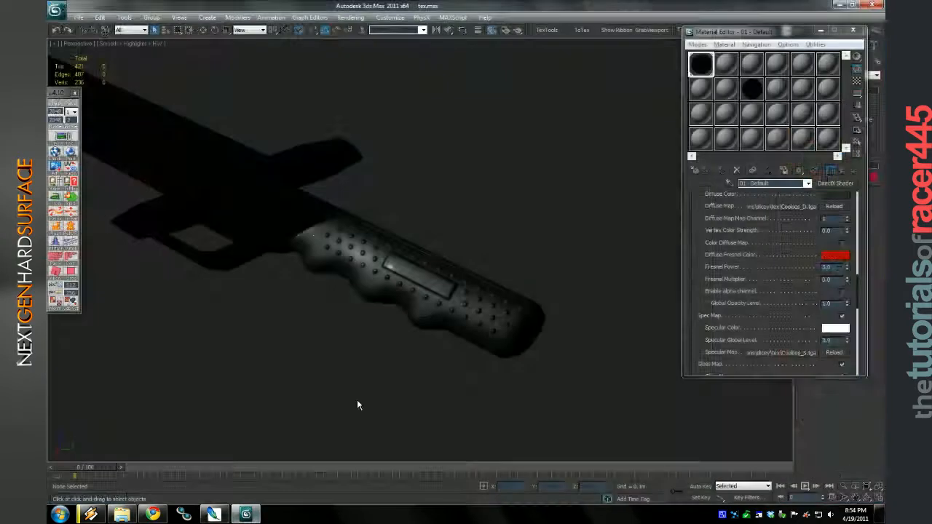
scroll(364, 389, down, 3)
scroll(368, 387, up, 3)
scroll(368, 393, up, 3)
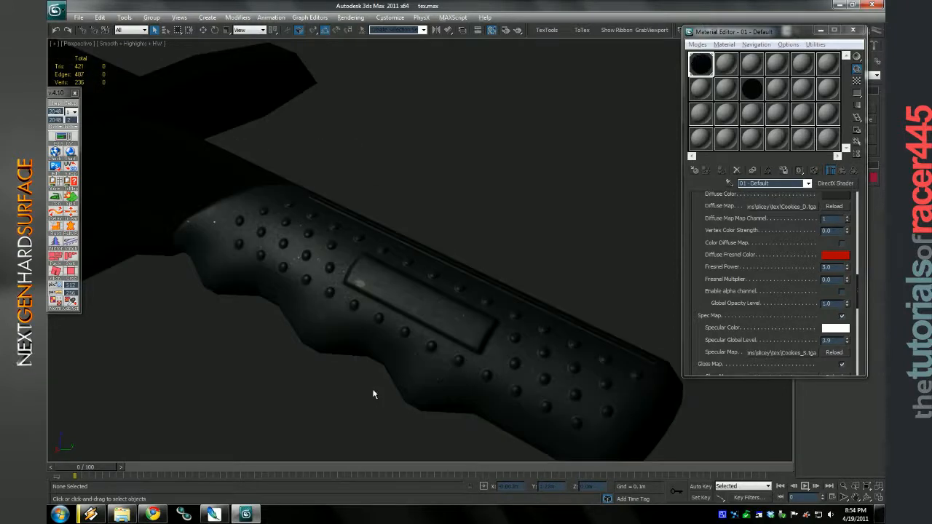
scroll(382, 397, down, 4)
mouse_move(393, 399)
mouse_down()
mouse_move(335, 391)
mouse_move(366, 389)
mouse_move(361, 395)
mouse_move(437, 412)
mouse_move(402, 389)
mouse_move(380, 390)
mouse_up()
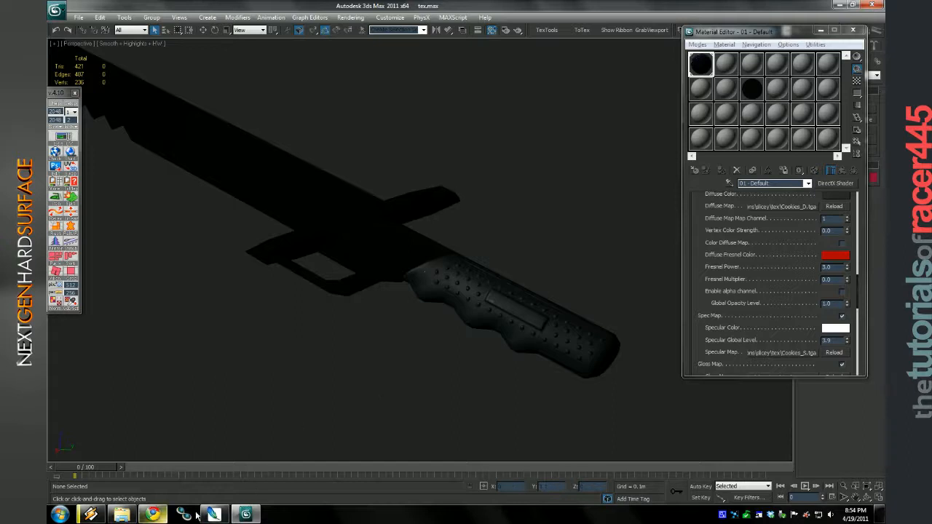
click(153, 515)
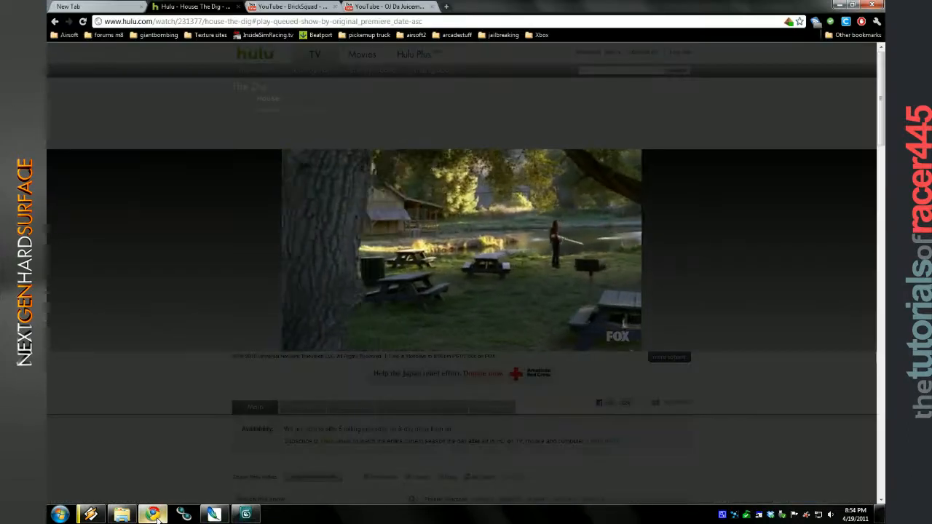
click(157, 520)
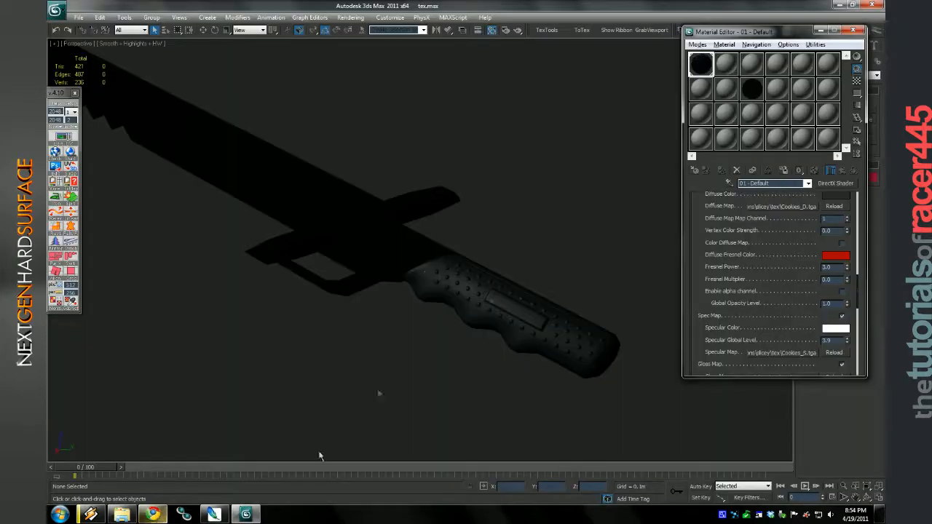
Move the Hue/Saturation adjustment above AO copy 2 in the shown ~Gloss group, export the maps and check the handle in 3ds Max.
click(216, 515)
click(785, 332)
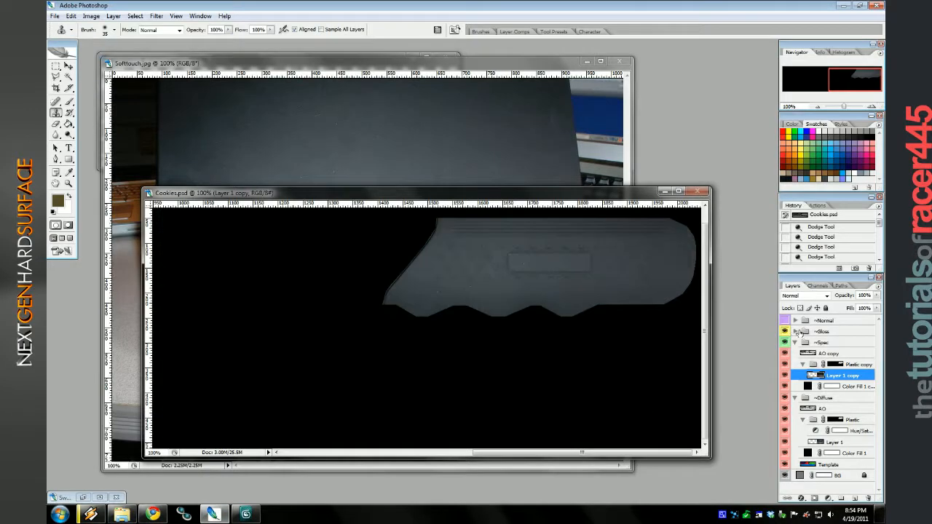
click(795, 332)
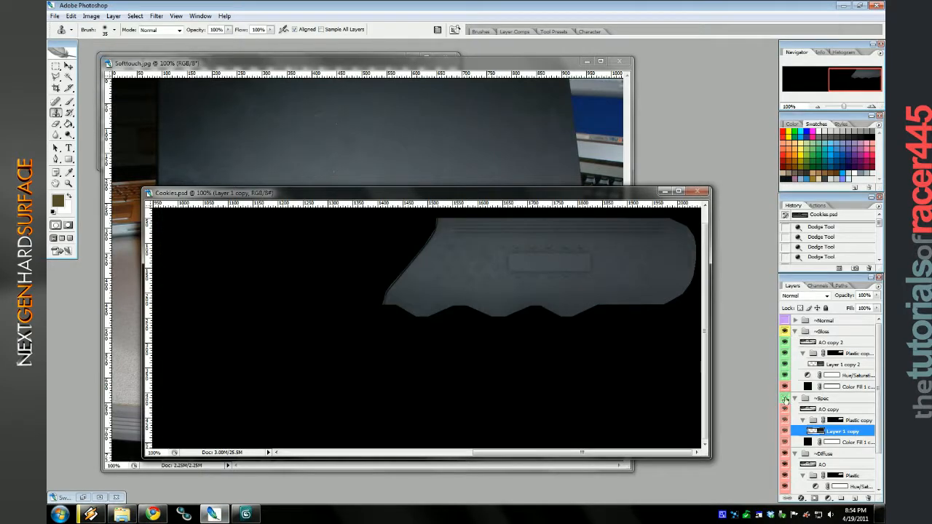
click(854, 376)
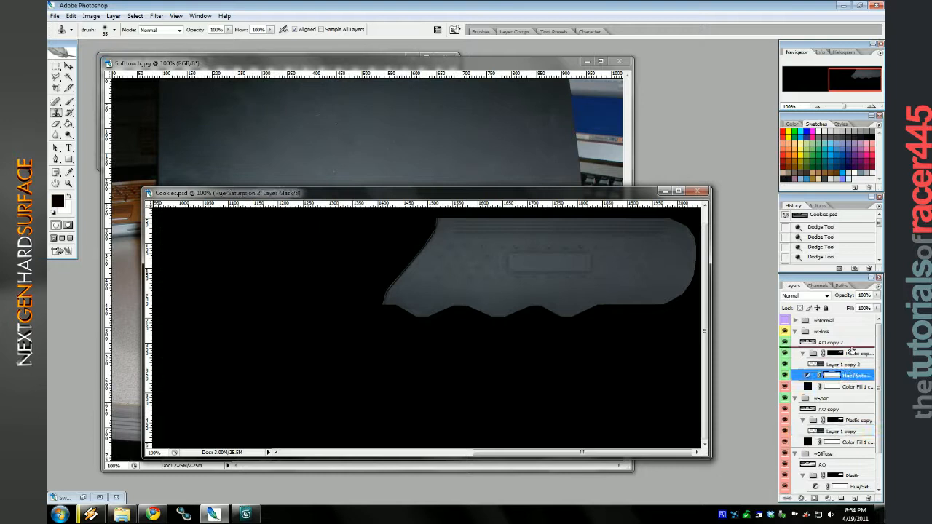
drag(853, 351, 848, 337)
key(ctrl+s)
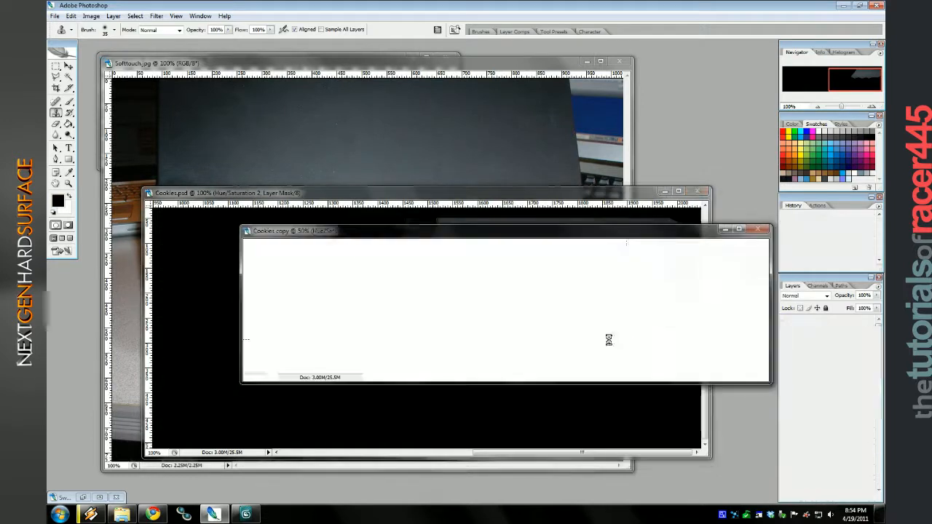
key(alt+Tab)
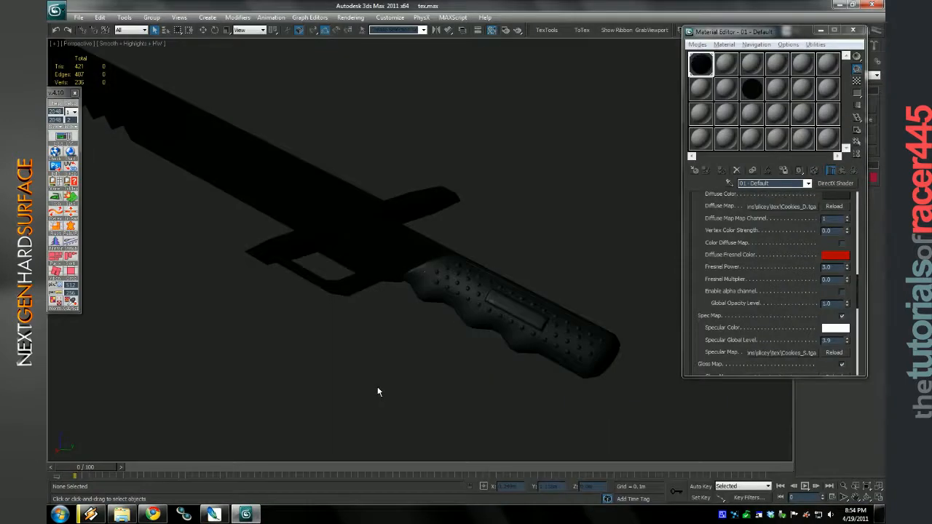
mouse_move(416, 401)
mouse_down()
mouse_move(434, 390)
mouse_move(432, 401)
mouse_up()
key(alt+Tab)
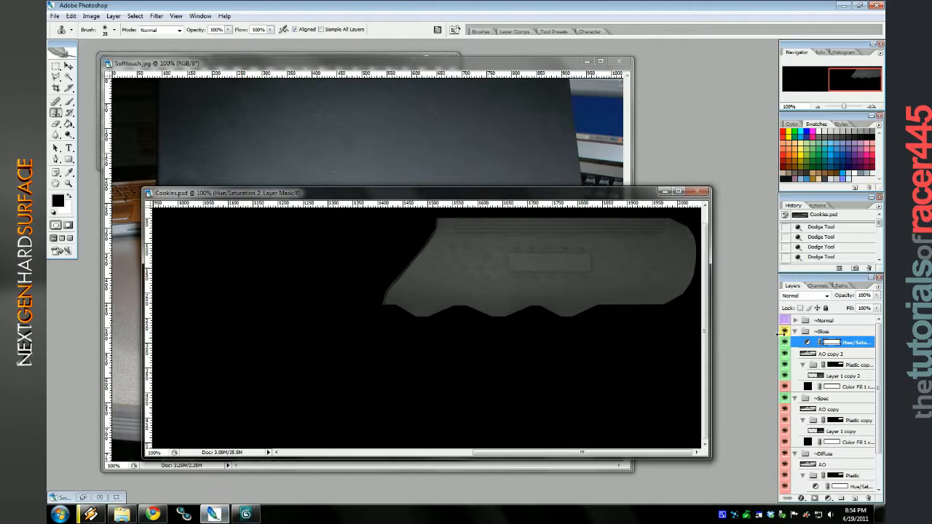
Lower the Hue/Saturation lightness of the ~Gloss Layer 1 copy 2 to about -37 and check the exported result in 3ds Max.
click(828, 376)
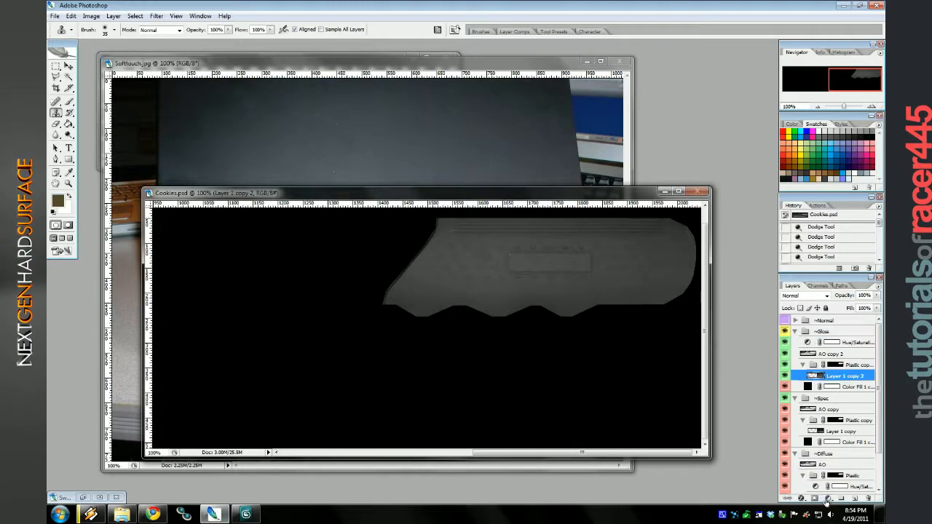
key(ctrl+u)
drag(596, 411, 587, 410)
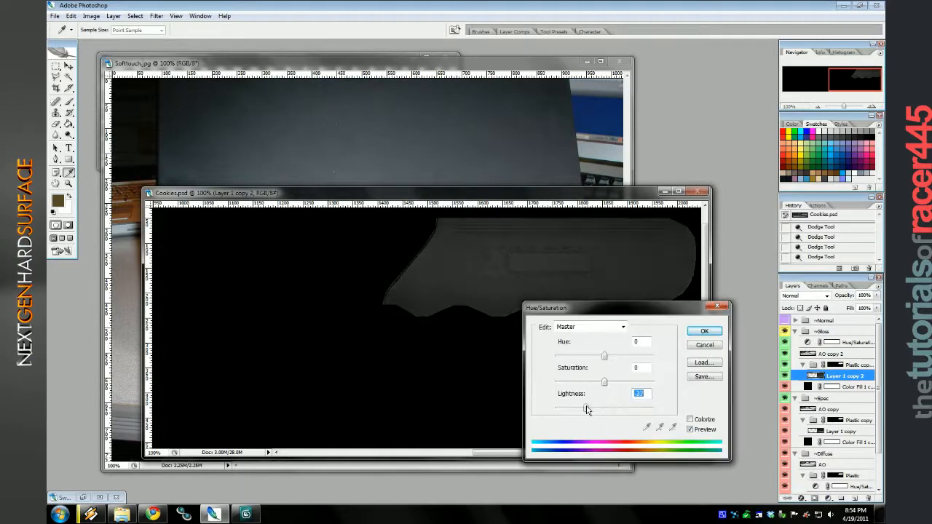
click(704, 332)
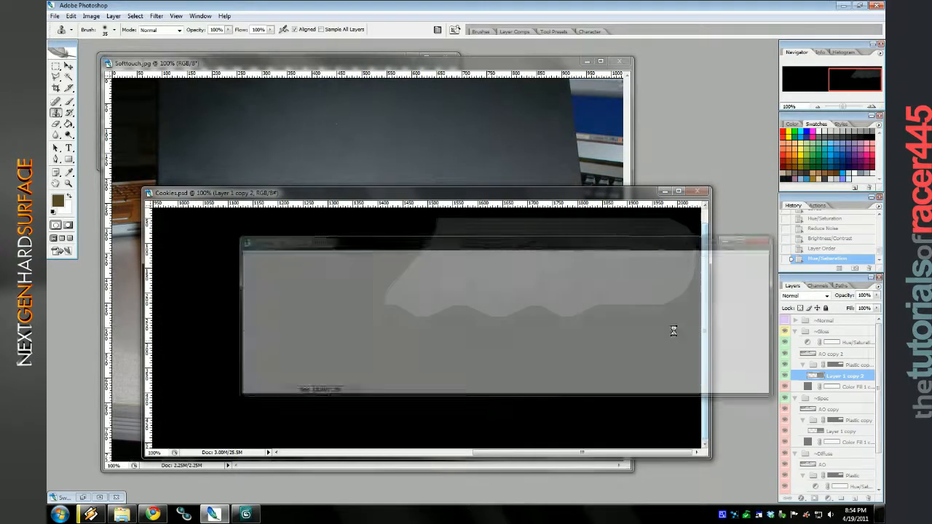
click(246, 514)
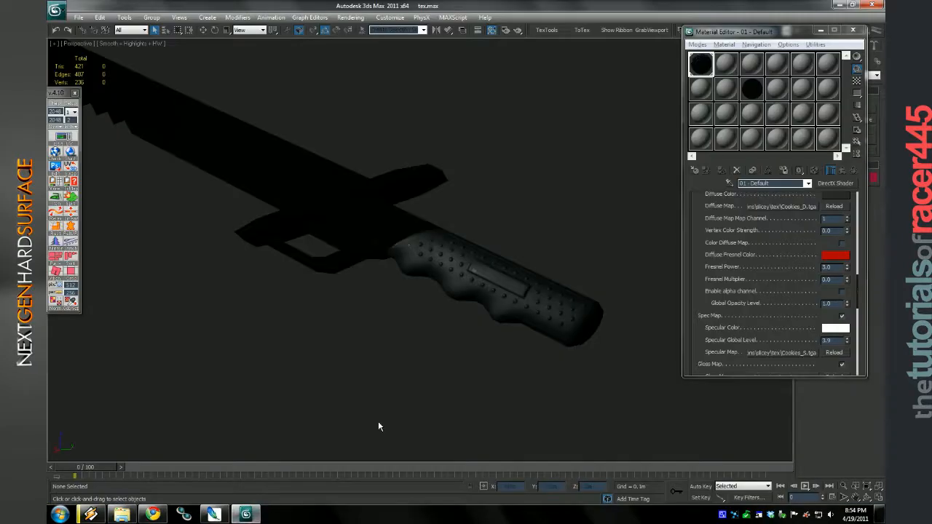
click(213, 514)
scroll(801, 342, up, 1)
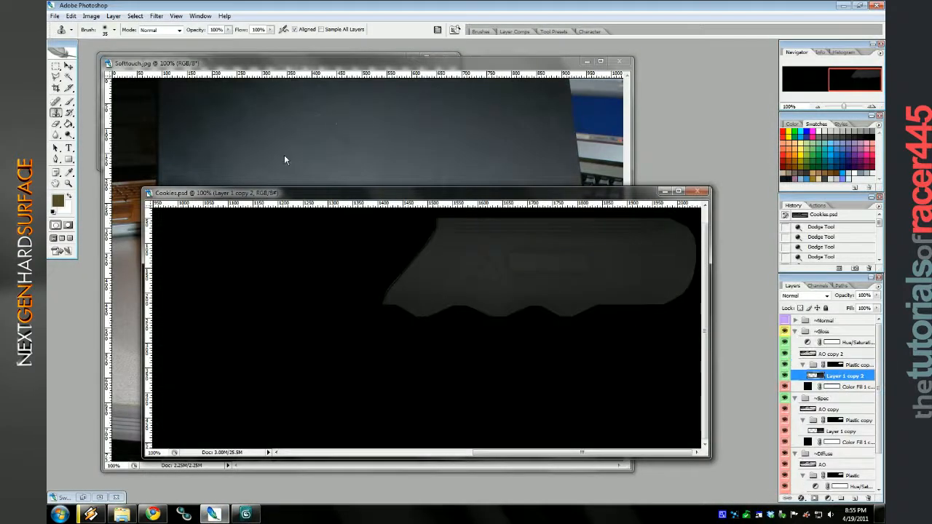
Set the brightness of the ~Gloss Layer 1 copy 2 to -17, then hide ~Gloss and collapse the ~Gloss and ~Spec groups.
click(91, 15)
mouse_move(95, 42)
click(212, 92)
drag(655, 216, 649, 217)
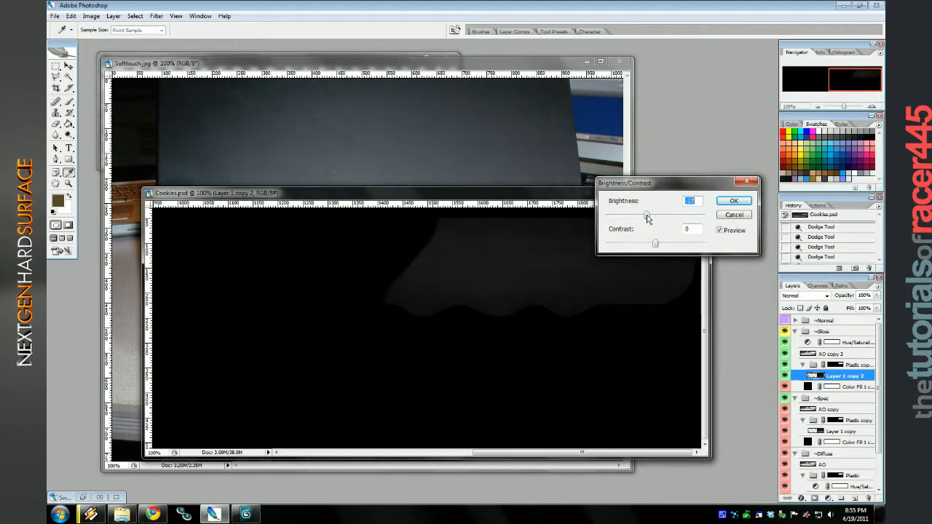
click(732, 202)
click(795, 331)
click(795, 342)
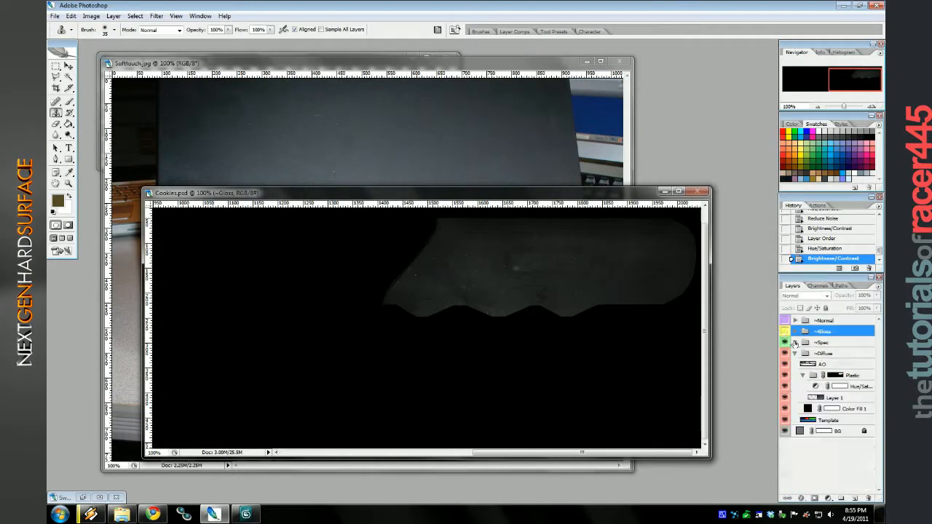
Lower the Hue/Saturation lightness of Layer 1 copy in the ~Spec group and check the handle in 3ds Max.
double_click(815, 386)
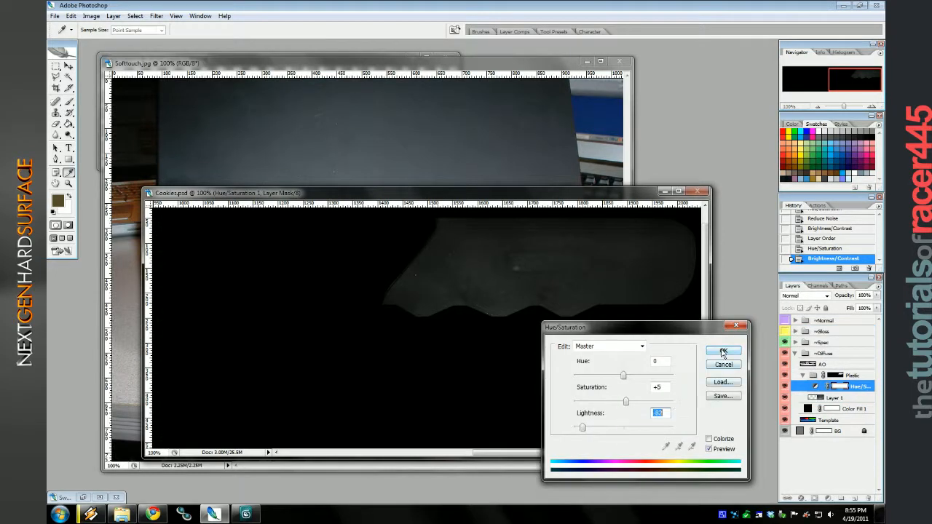
click(723, 365)
click(795, 342)
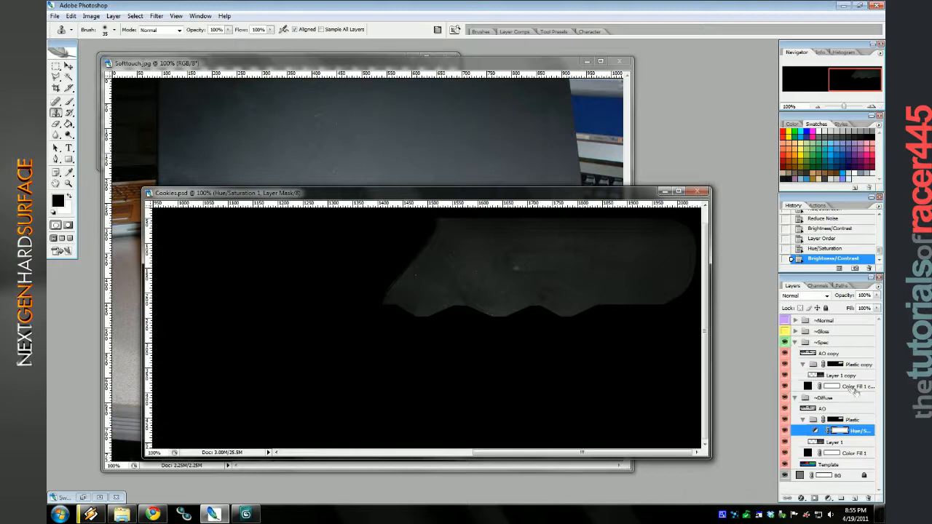
click(837, 375)
key(ctrl+u)
drag(592, 409, 584, 410)
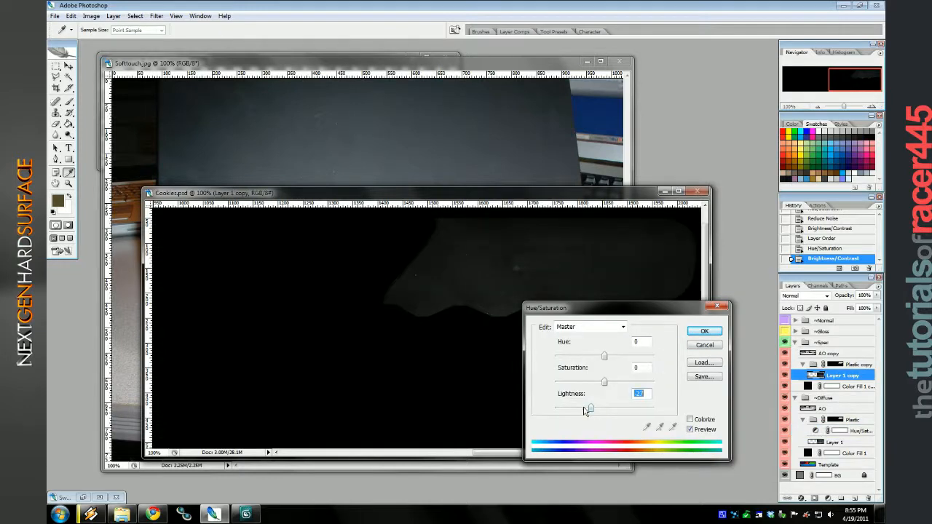
click(704, 330)
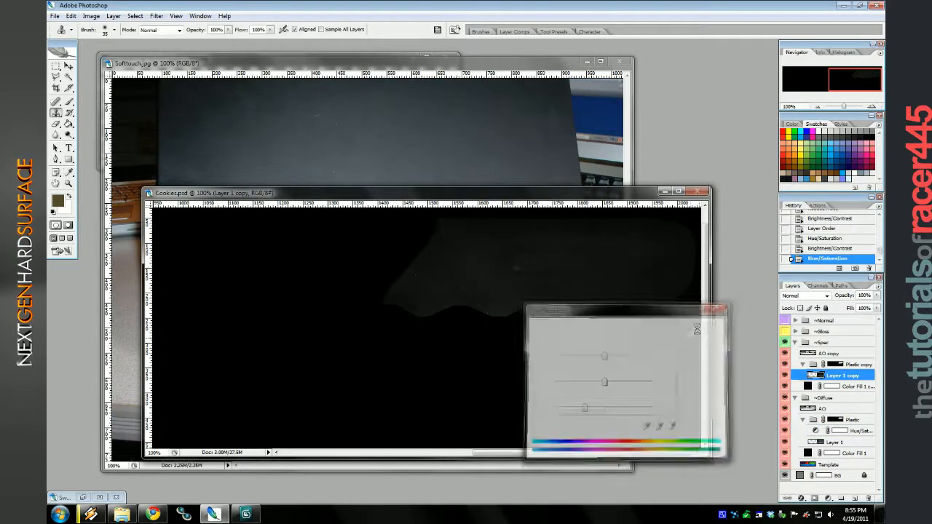
click(246, 514)
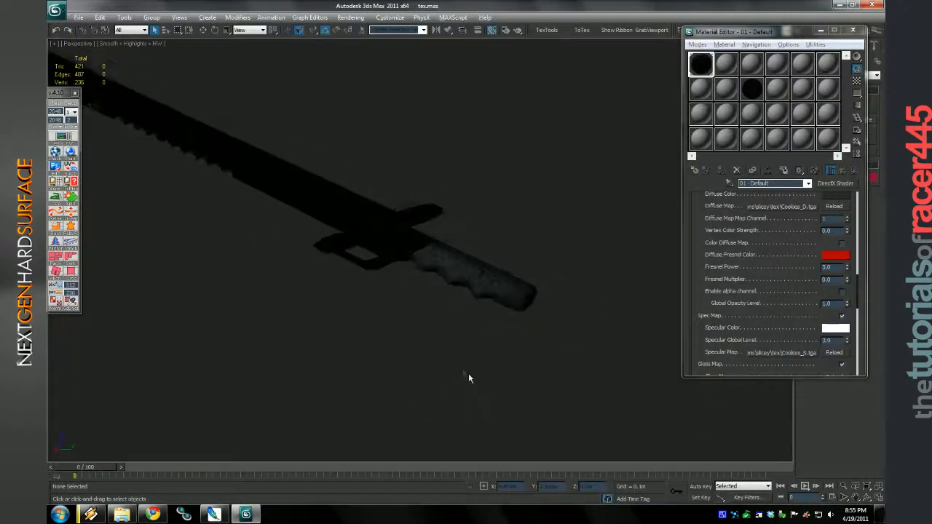
scroll(469, 378, up, 6)
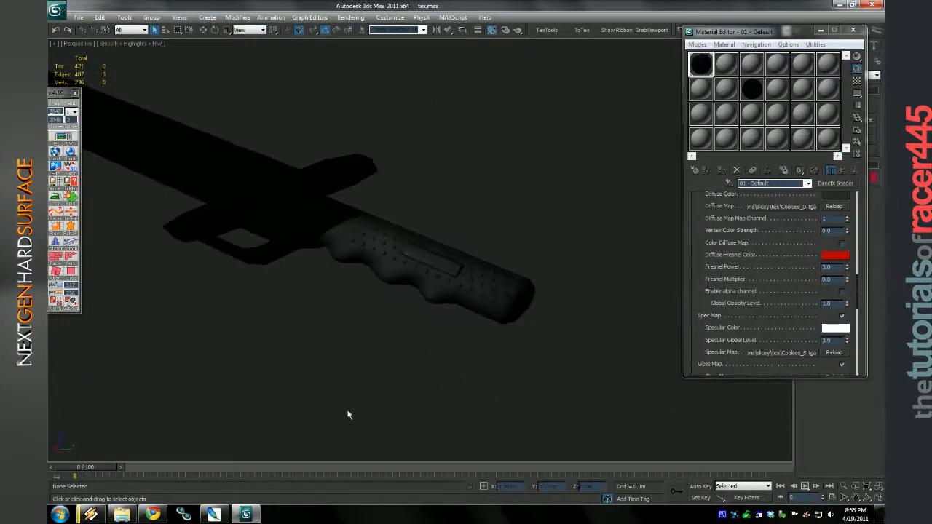
Back in Photoshop, revert the last Hue/Saturation change, set the ~Spec Layer 1 copy's lightness to -31 and export the maps.
click(213, 514)
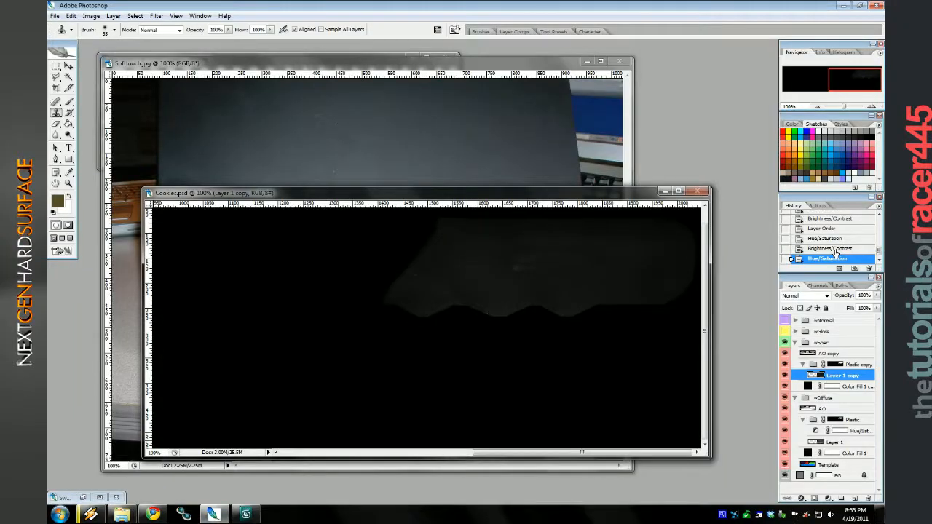
click(834, 250)
key(ctrl+u)
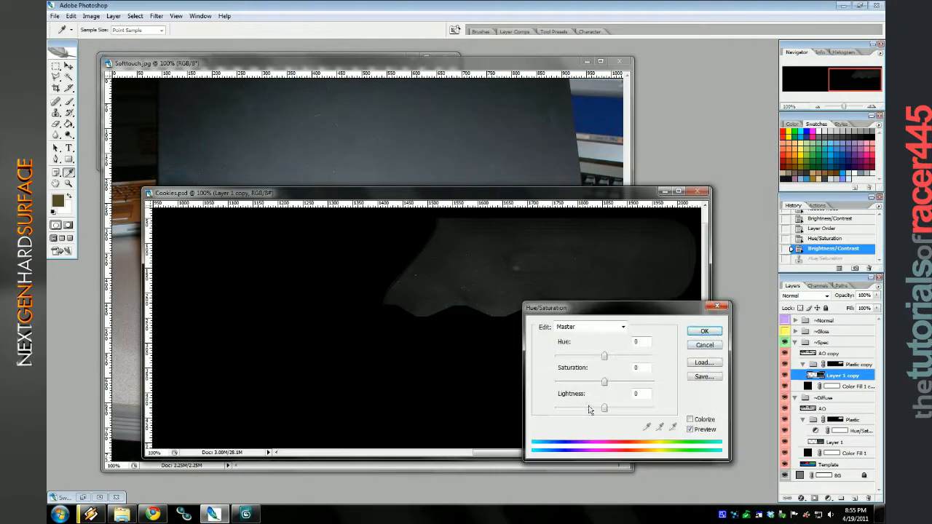
click(590, 409)
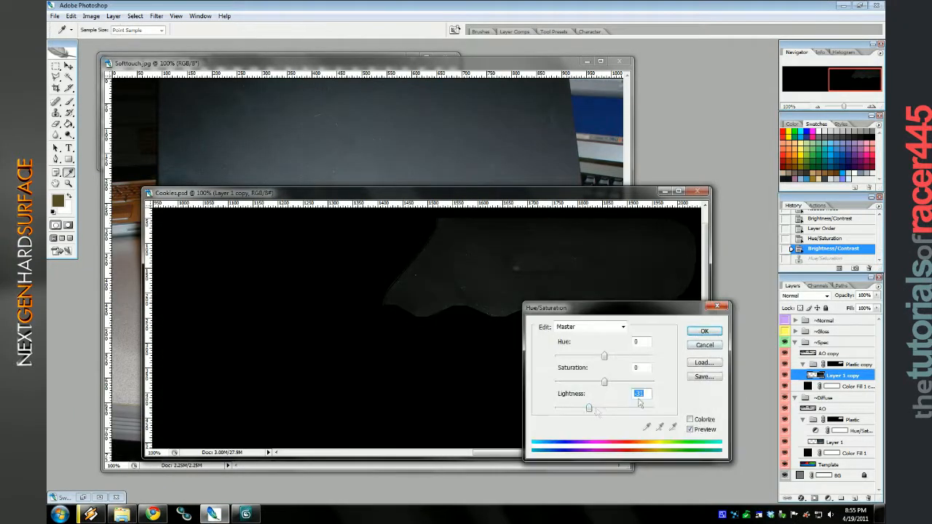
click(704, 331)
key(F12)
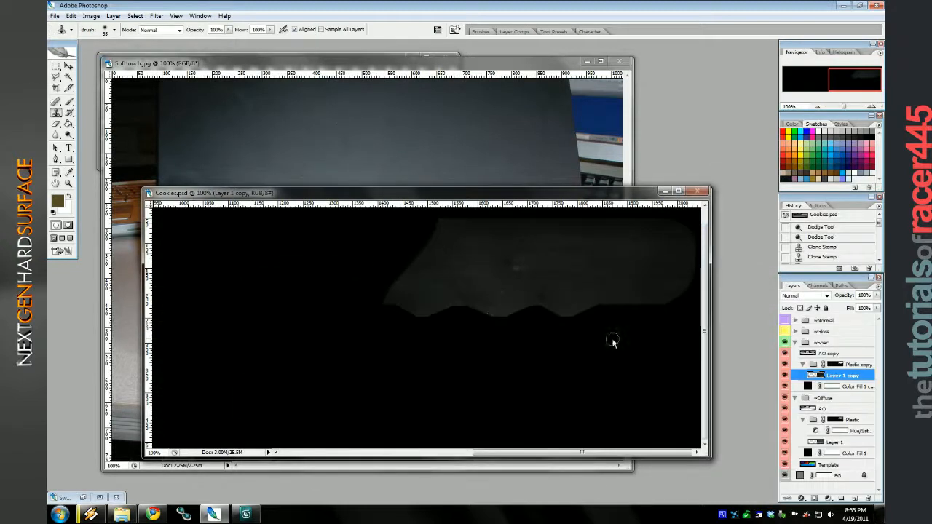
Switch to 3ds Max and examine the sword handle's updated specular from farther away.
click(245, 514)
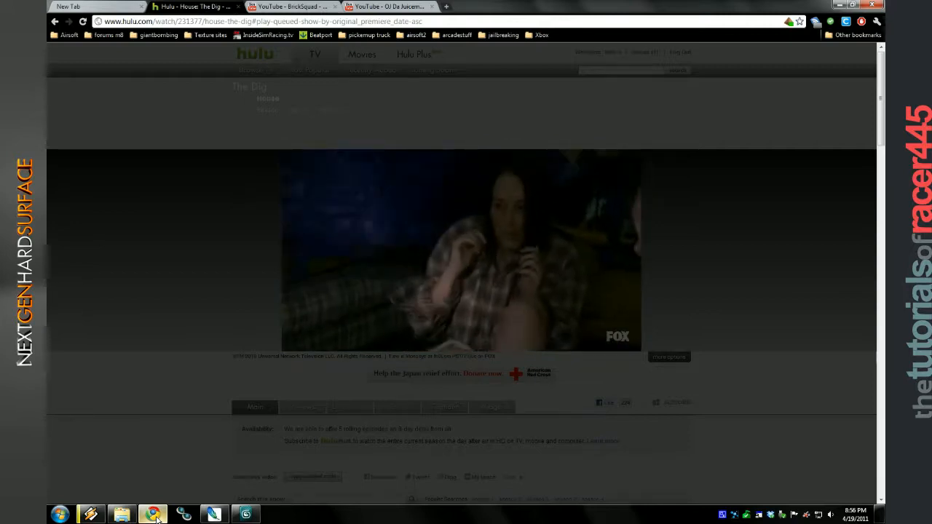
click(154, 515)
scroll(403, 429, down, 3)
drag(404, 428, 464, 461)
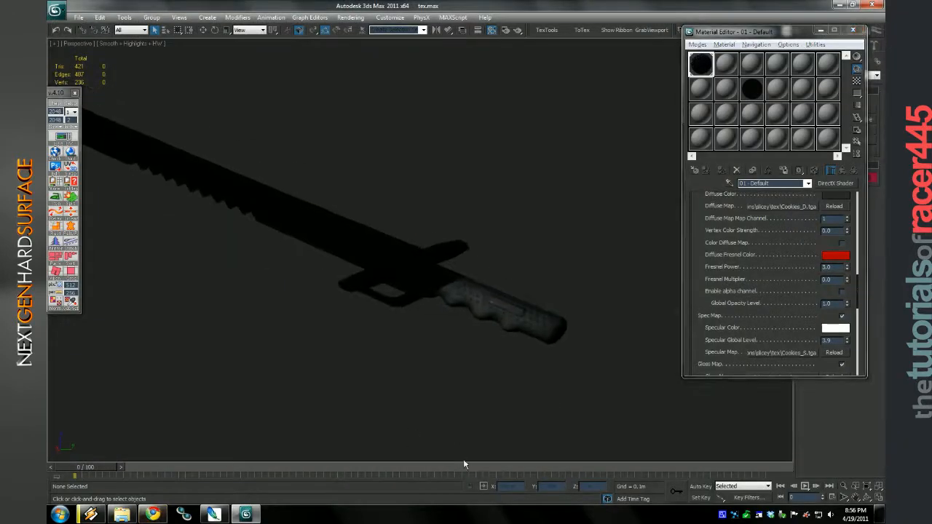
Back in Photoshop, show and expand the ~Gloss group and add a new layer above Layer 1 copy 2.
click(222, 517)
click(784, 375)
click(784, 375)
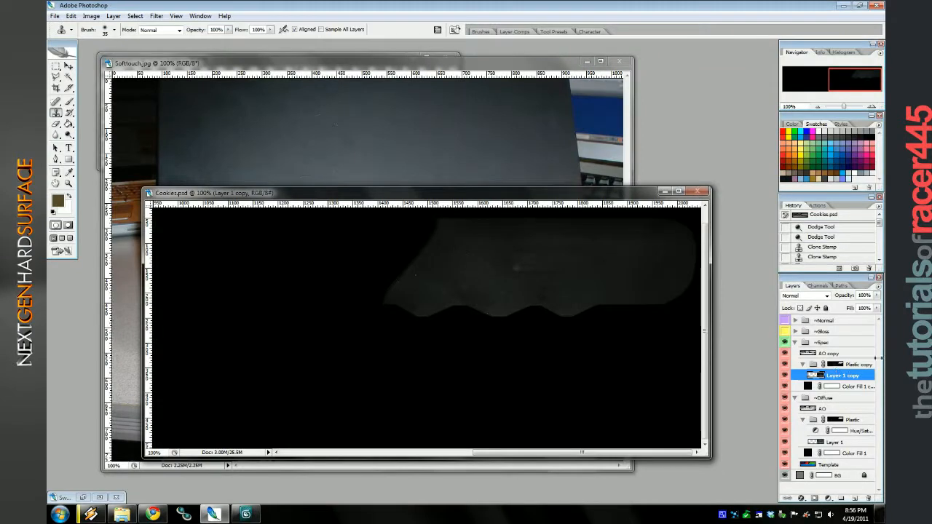
click(784, 331)
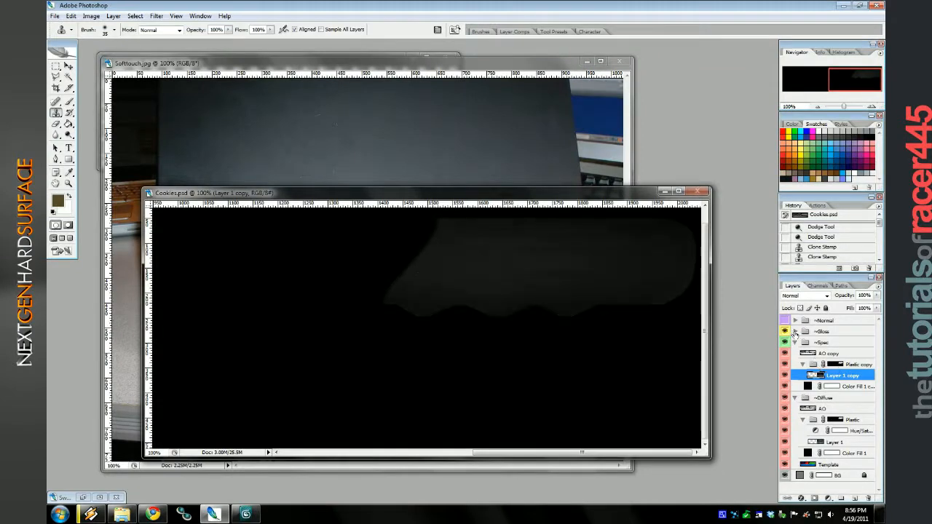
click(795, 331)
click(785, 375)
click(784, 376)
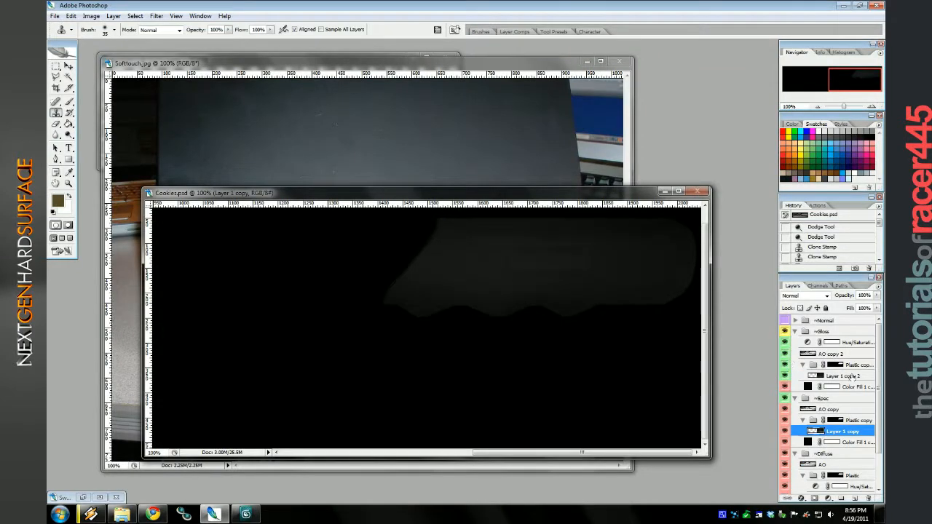
click(842, 376)
click(69, 104)
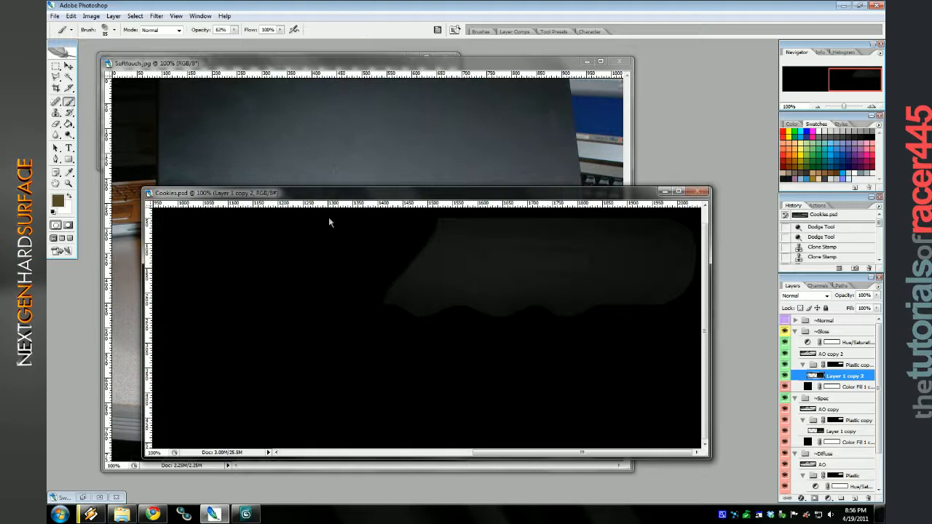
click(855, 499)
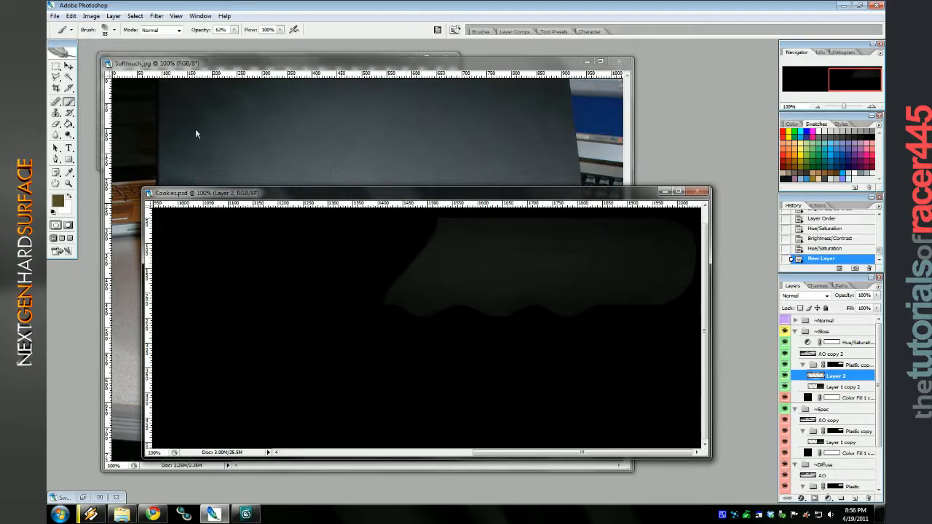
Configure the brush's Scattering with 194% scatter and a count of 1.
click(105, 30)
click(477, 7)
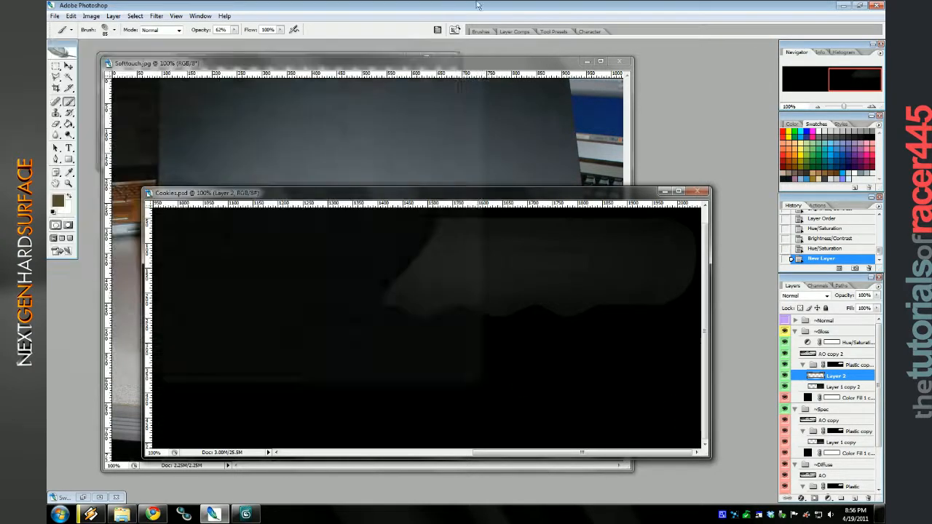
click(480, 31)
click(488, 75)
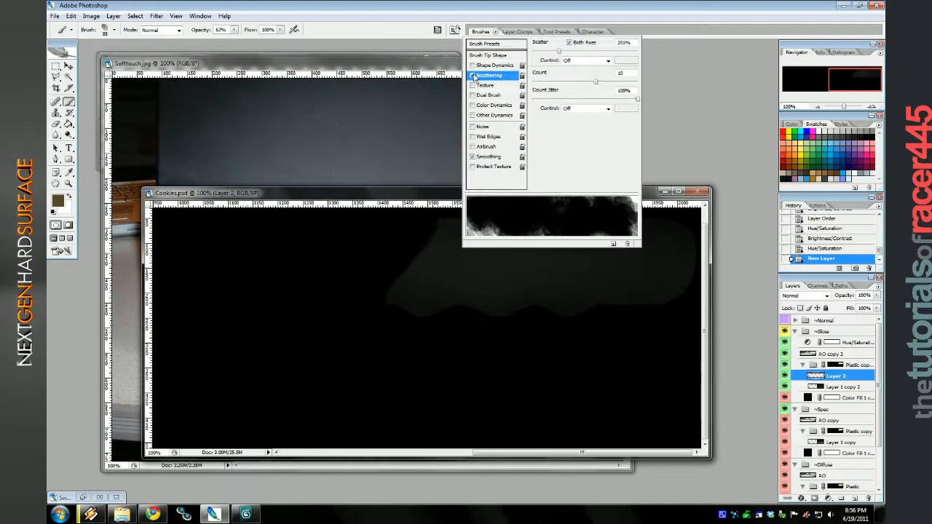
drag(559, 52, 552, 53)
drag(595, 81, 500, 85)
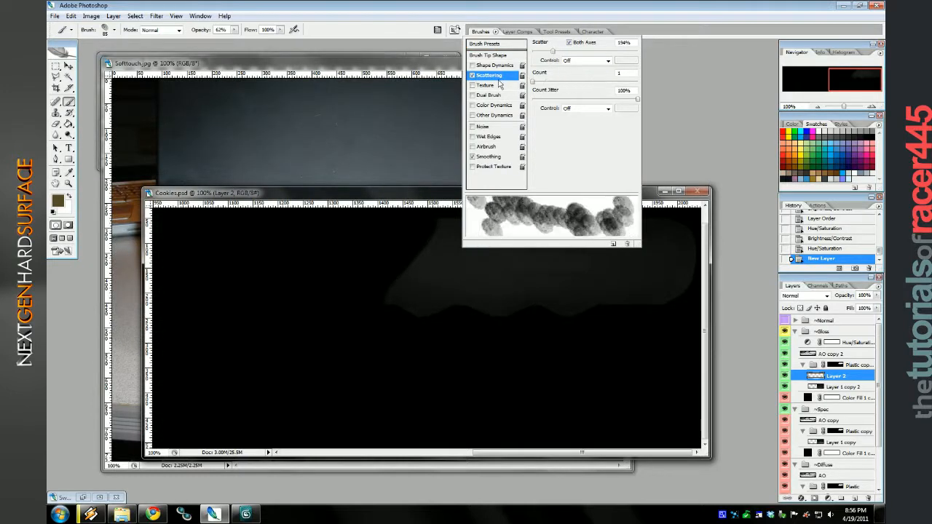
Enable Shape Dynamics for the brush with 18% size jitter, 9% roundness jitter and a high angle jitter.
click(494, 65)
mouse_move(637, 51)
mouse_down()
mouse_move(529, 53)
mouse_move(552, 52)
mouse_up()
drag(604, 145, 526, 148)
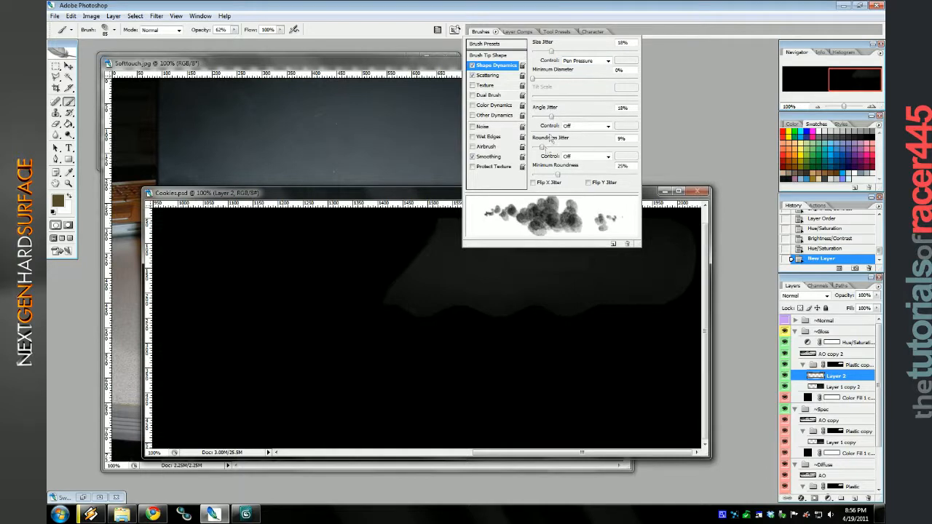
drag(551, 116, 609, 118)
Paint faint light blotches on Layer 2 over the handle's guard end, then continue toward its butt end at 26% opacity.
click(545, 224)
drag(386, 266, 401, 278)
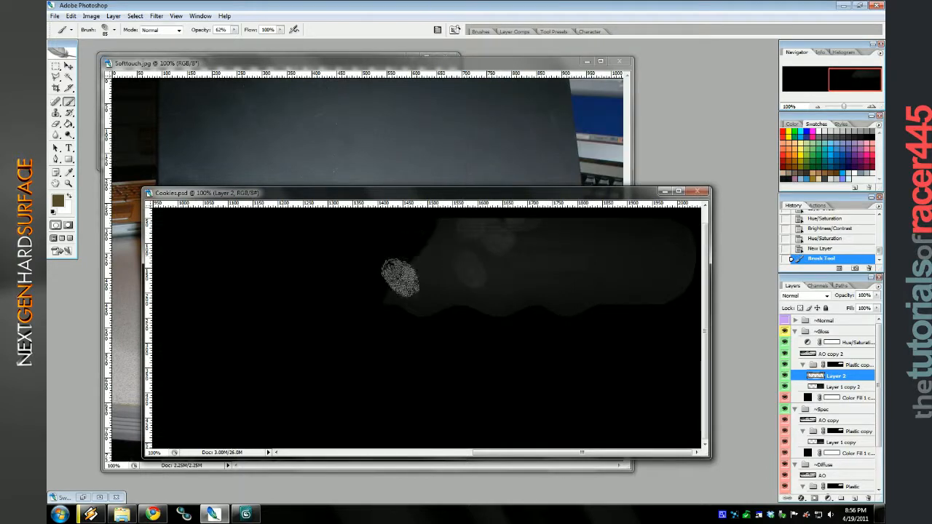
key(ctrl+z)
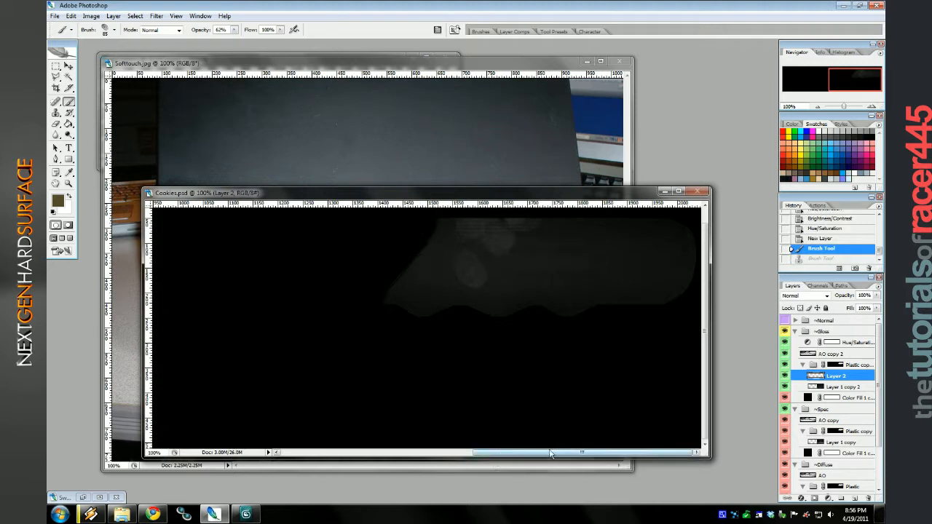
drag(466, 269, 426, 281)
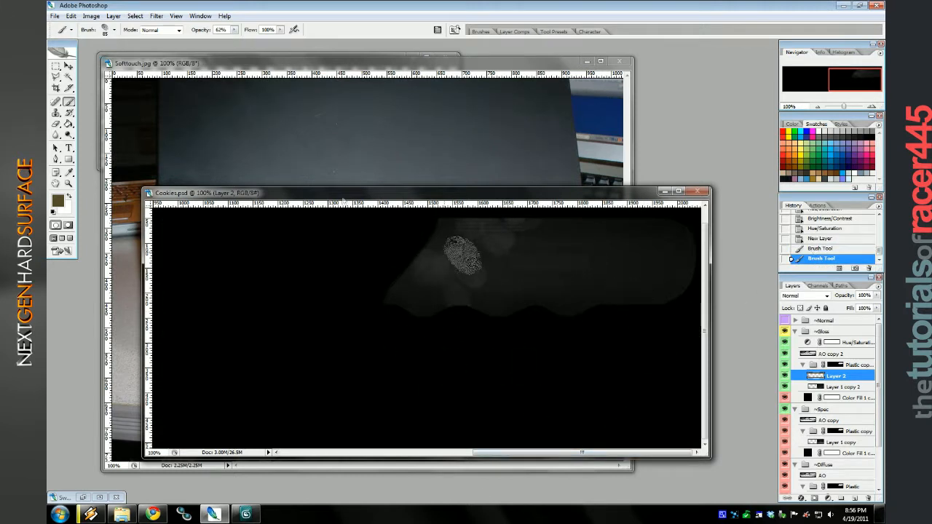
drag(233, 30, 216, 40)
mouse_move(610, 246)
mouse_down()
mouse_move(678, 311)
mouse_move(655, 339)
mouse_up()
Soften the painted blotches along the handle's middle and butt end with the Eraser at 43% opacity.
click(56, 125)
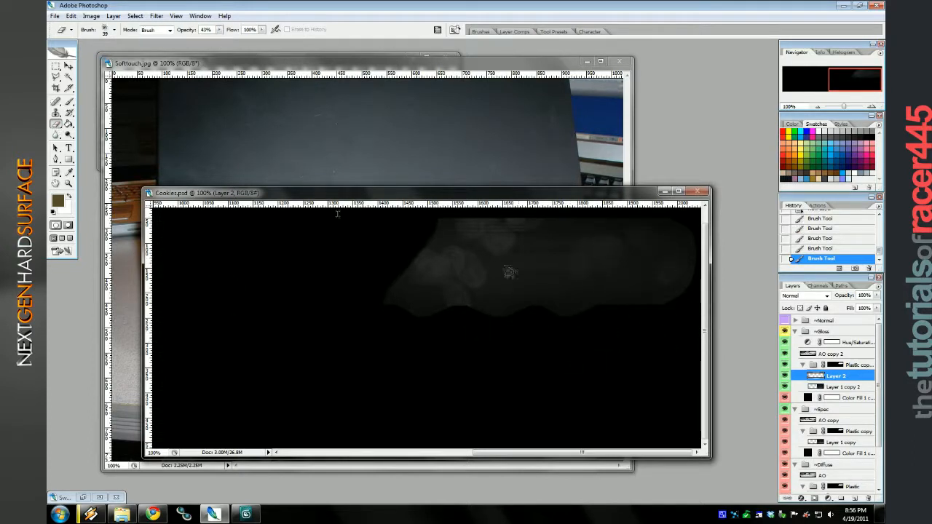
drag(510, 271, 672, 281)
drag(670, 281, 677, 259)
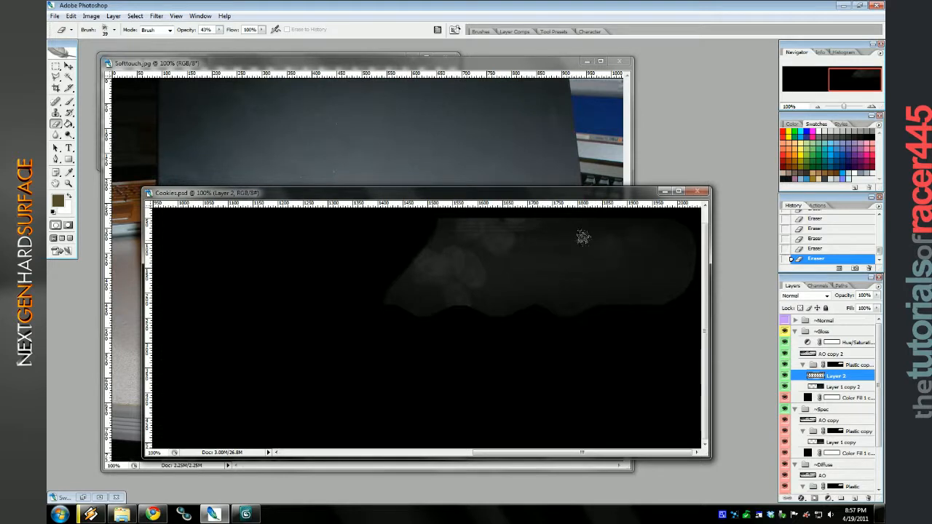
Add more faint brush blotches at 26% opacity over the middle and lower edge of the handle on Layer 2.
key(b)
click(554, 272)
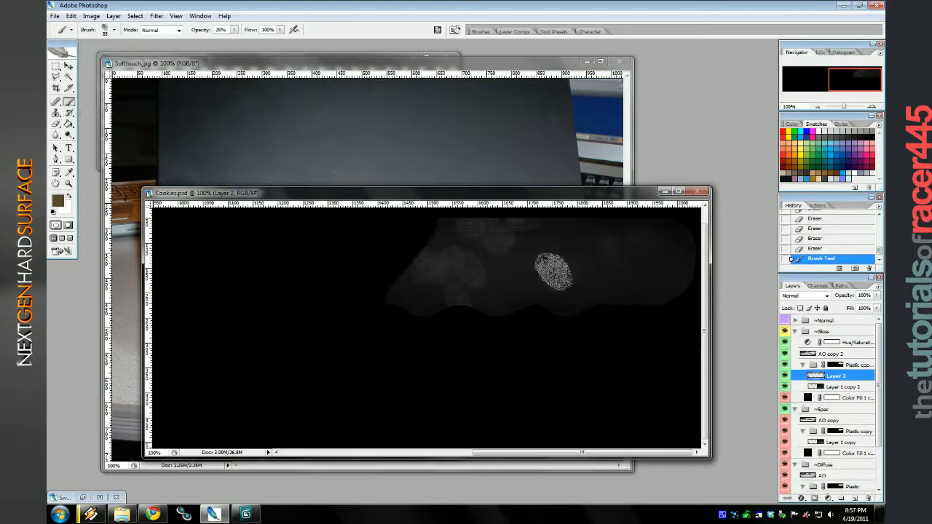
click(549, 288)
click(542, 320)
click(550, 261)
click(675, 312)
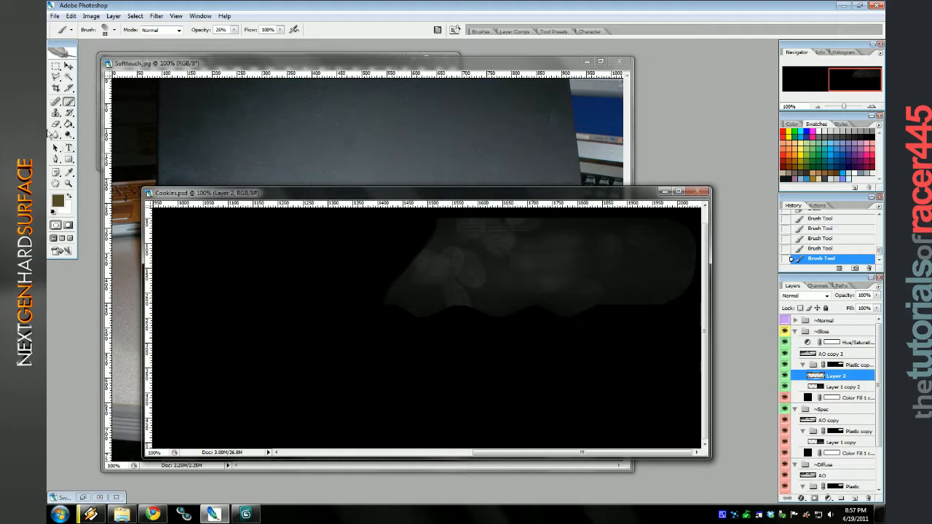
Partly erase the new blotches in the middle of the handle at 43% opacity.
click(56, 125)
click(559, 275)
click(570, 276)
click(580, 277)
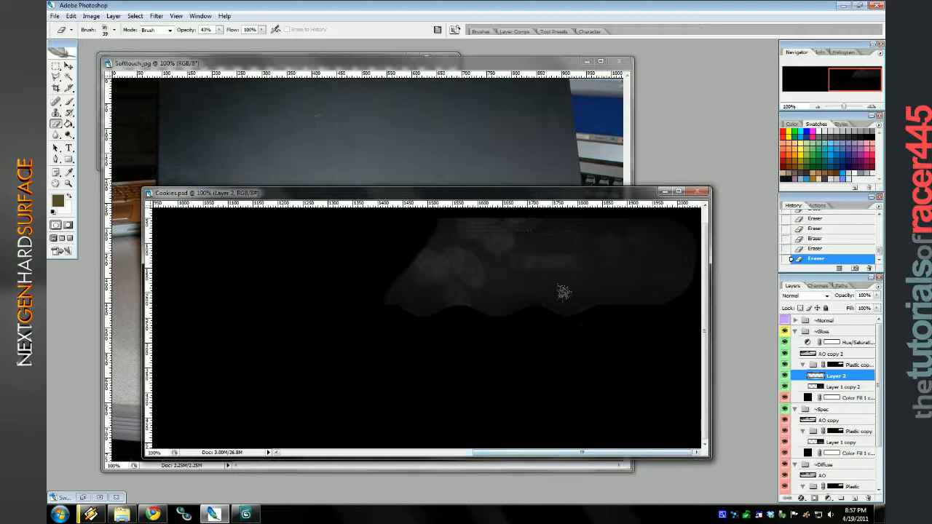
Try Screen and Color Dodge on Layer 2, then settle on the Linear Dodge blend mode with 41% fill.
click(807, 296)
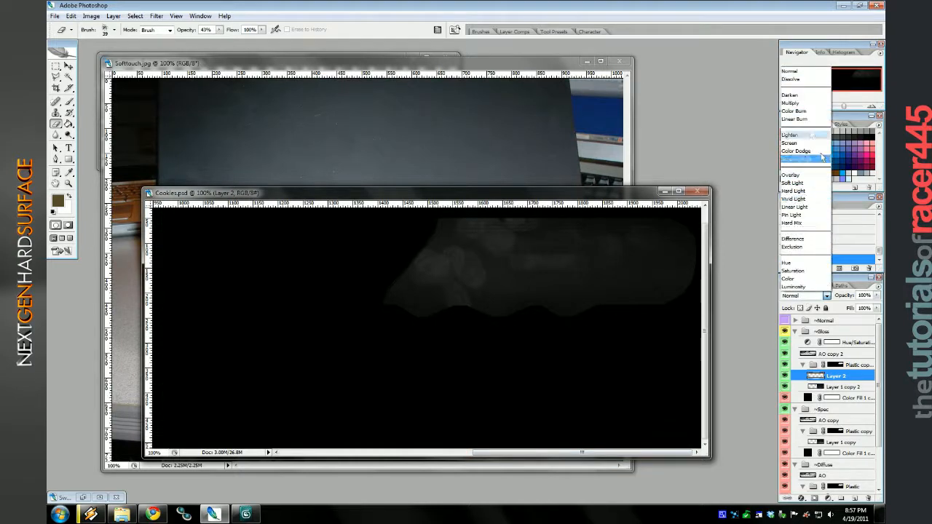
click(807, 155)
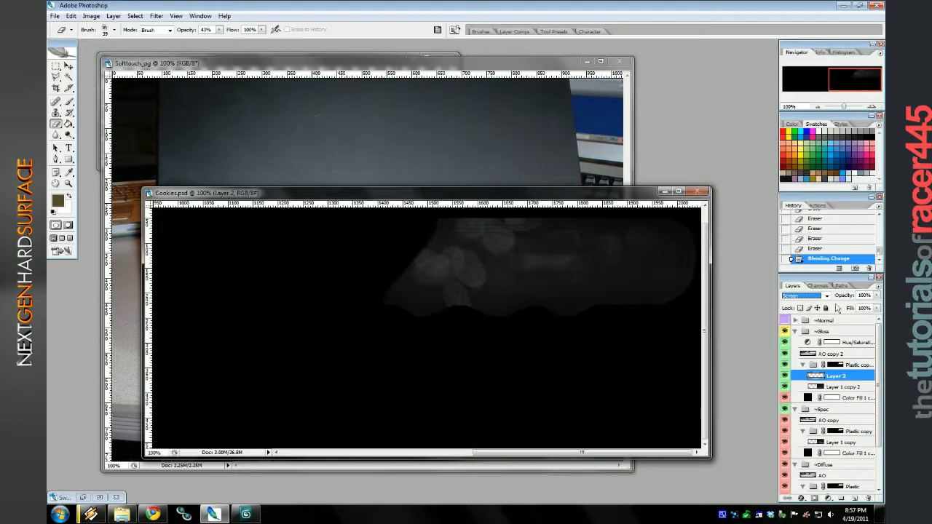
click(803, 296)
click(803, 150)
click(807, 297)
click(797, 150)
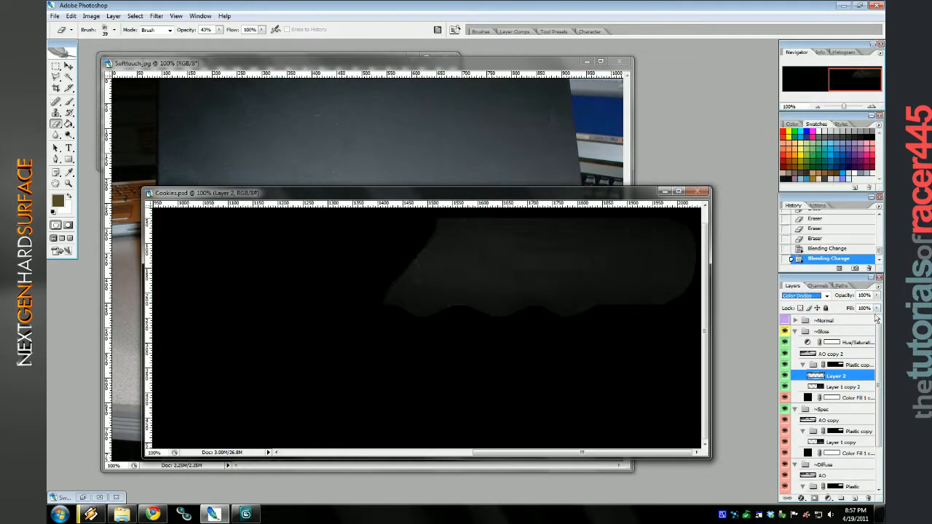
key(Down)
drag(877, 308, 848, 321)
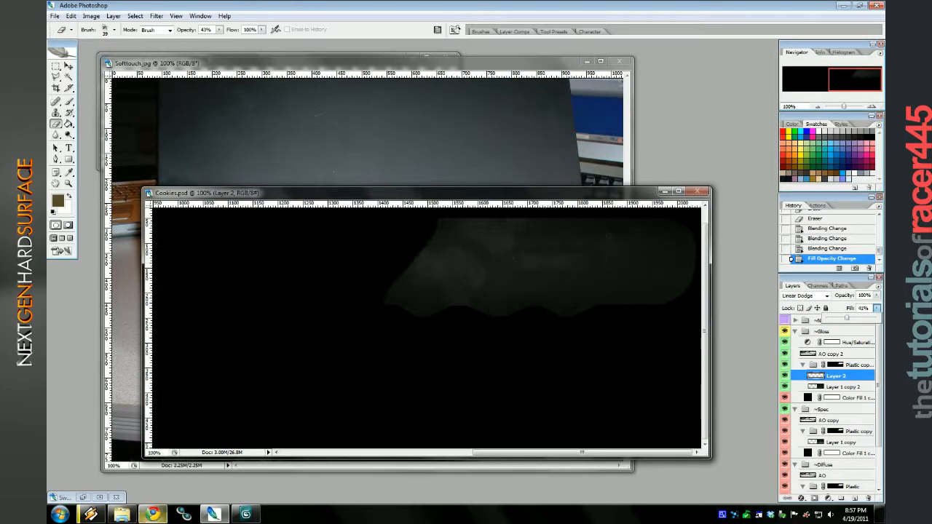
Browse the overlay images in the plastics_rubber folder and open plastic_rubber.psd in Photoshop.
click(121, 514)
scroll(588, 166, up, 3)
double_click(576, 144)
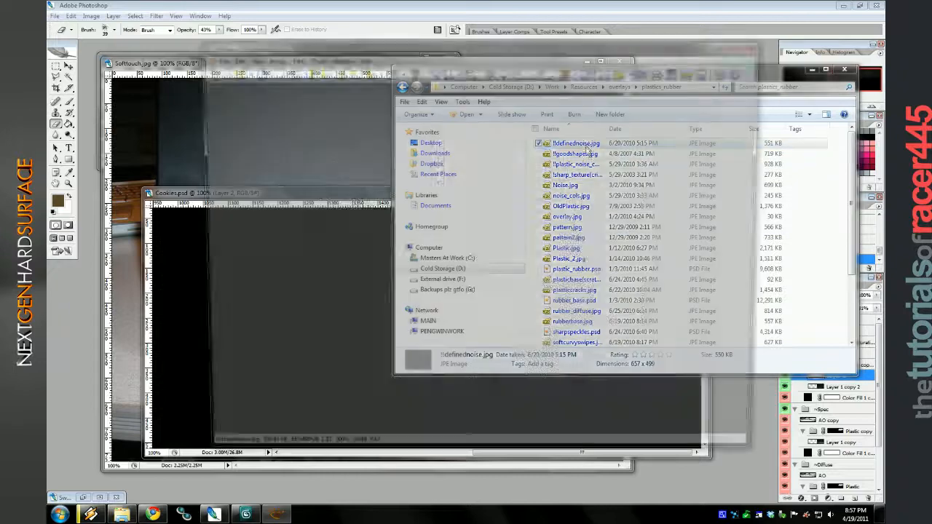
scroll(490, 320, down, 1)
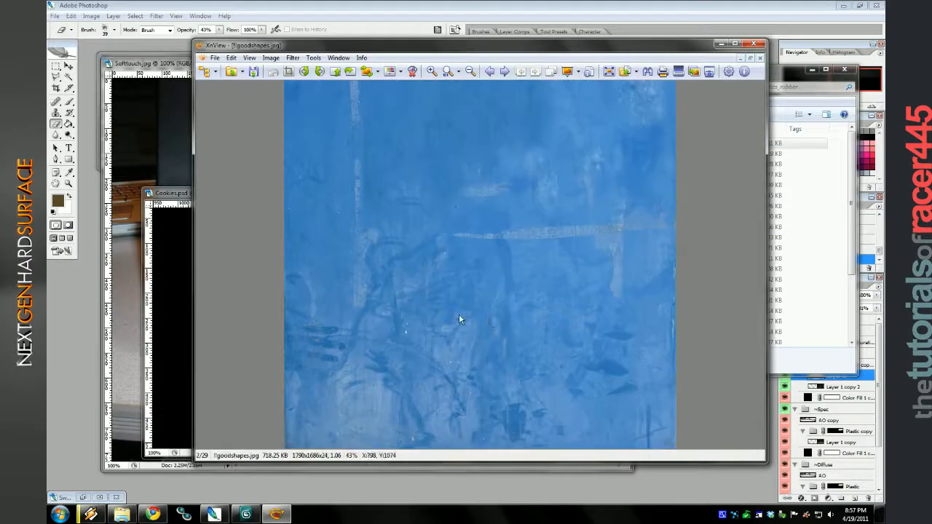
scroll(554, 280, down, 4)
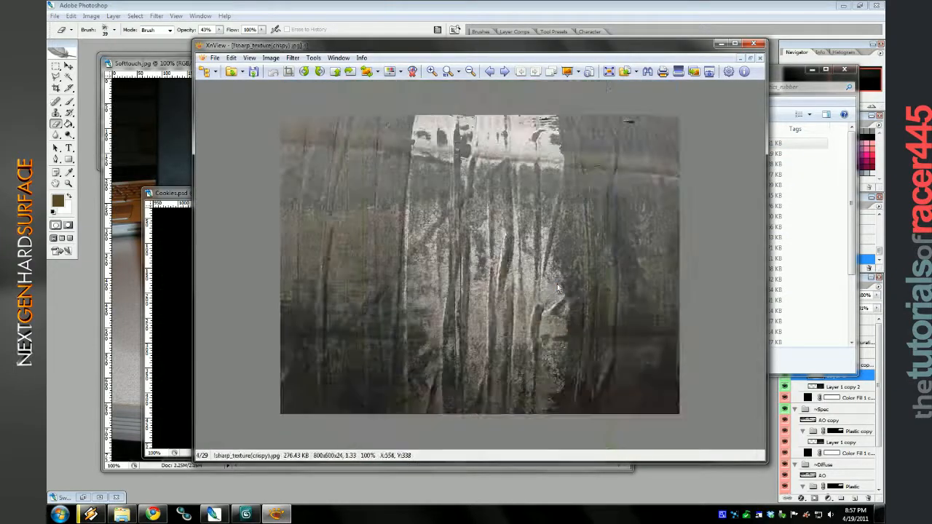
scroll(543, 282, down, 5)
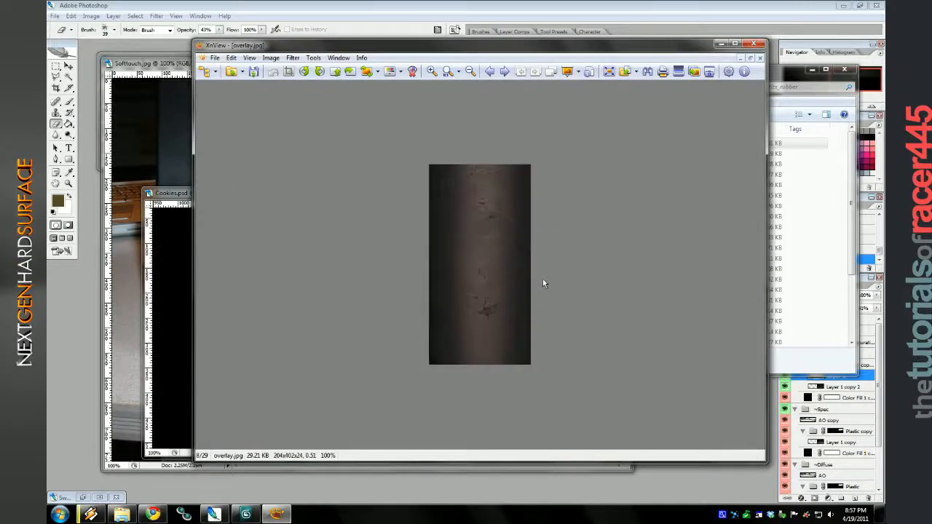
scroll(542, 279, down, 2)
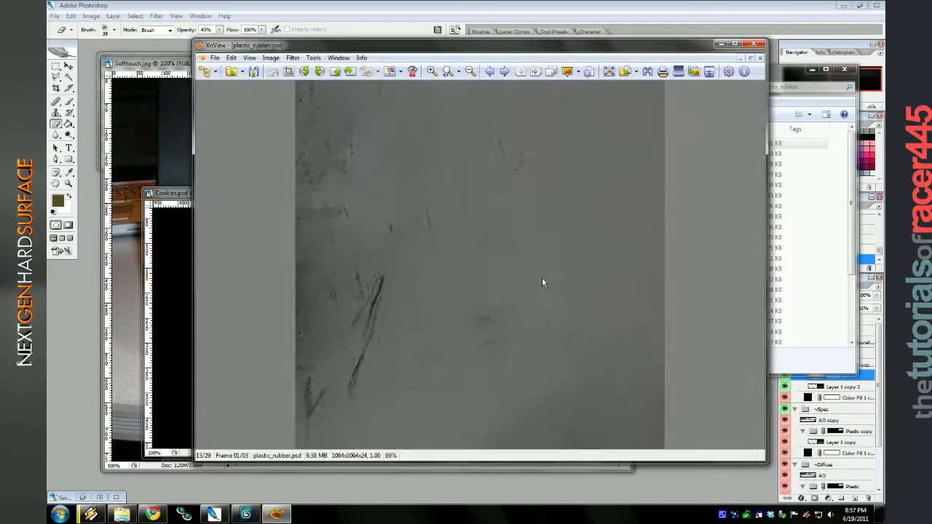
key(Escape)
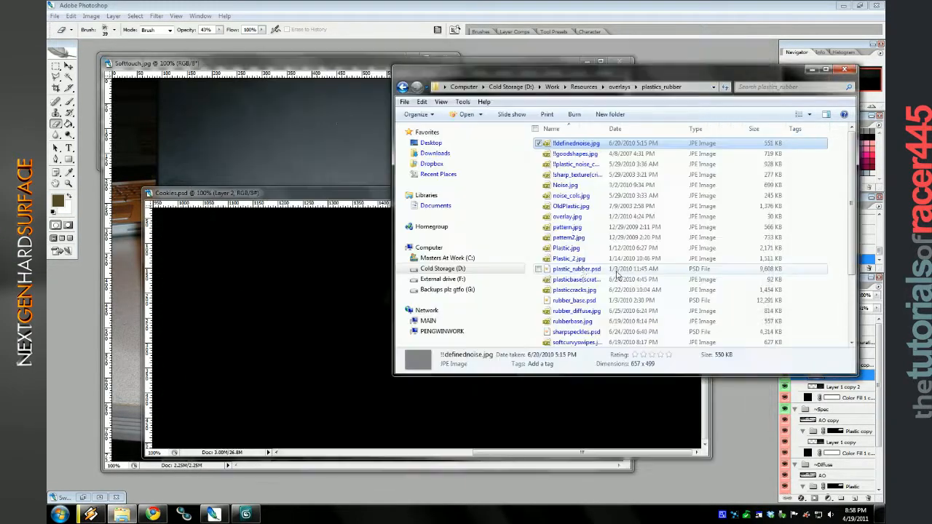
double_click(583, 267)
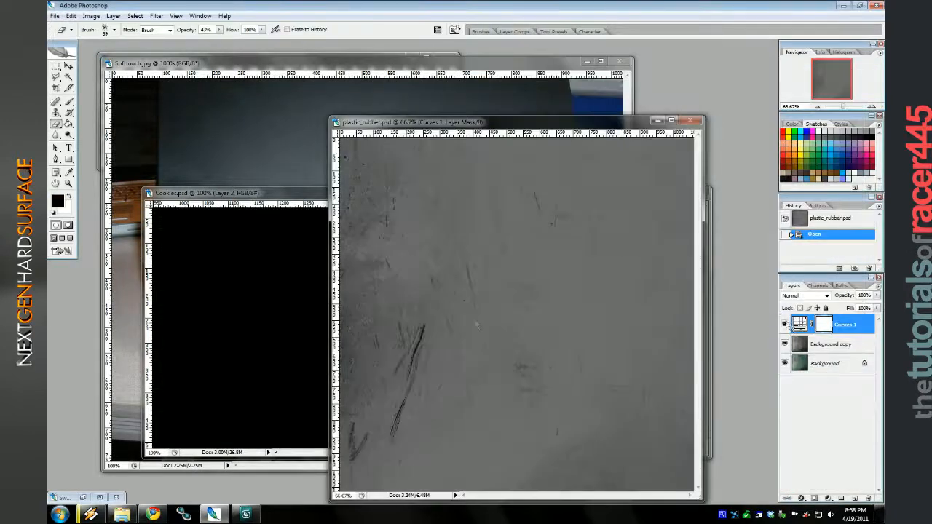
Compare plastic_rubber.psd with and without its Curves 1 layer, then flatten the image with Curves kept on.
click(784, 324)
key(m)
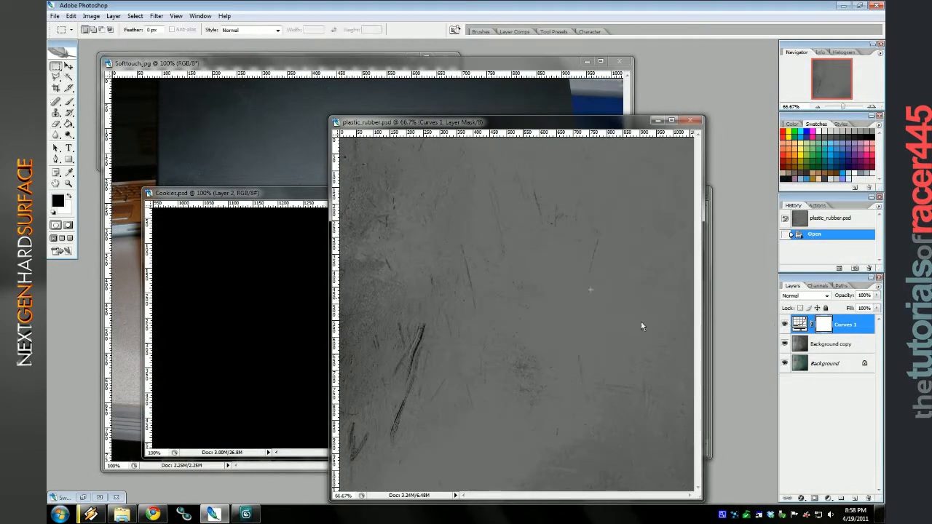
right_click(844, 332)
click(800, 376)
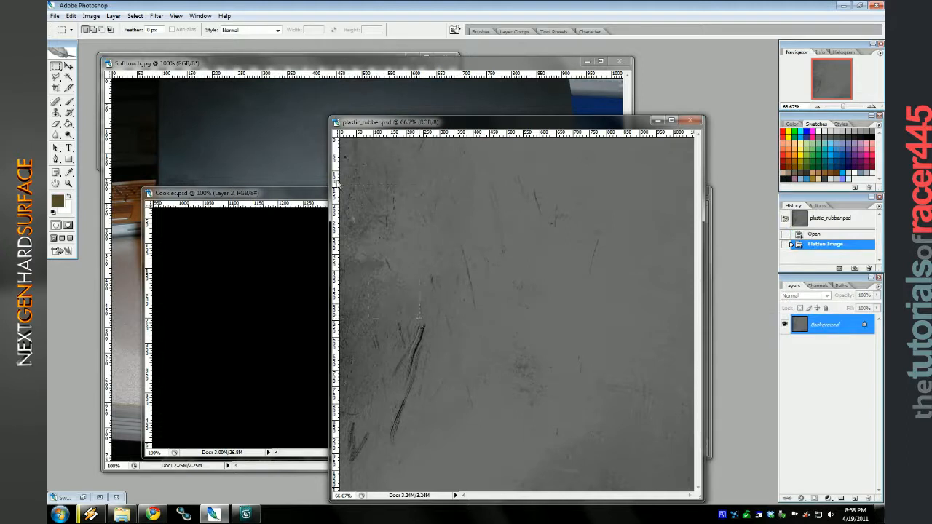
Select a tall rectangle of the scuffed texture near the image's upper-left corner and copy it into Cookies.psd above Layer 2.
drag(370, 142, 420, 245)
click(431, 260)
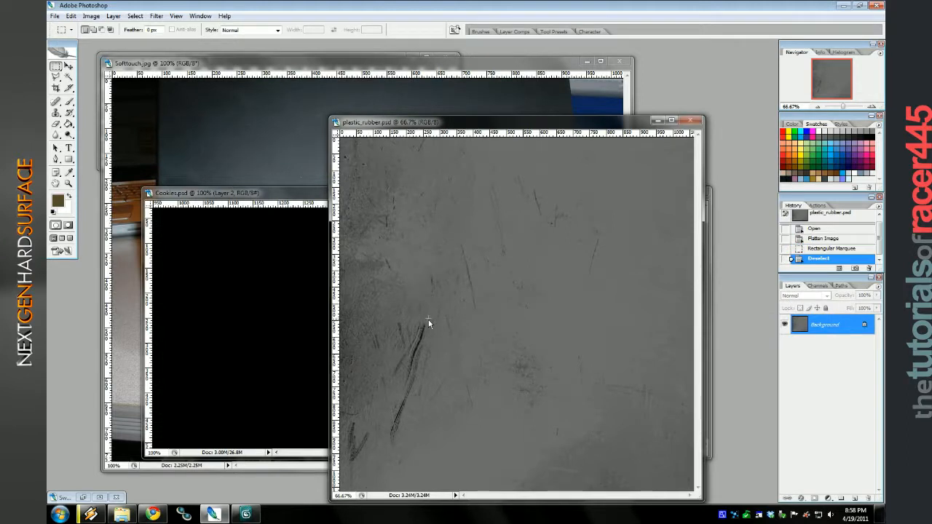
drag(355, 140, 355, 136)
click(70, 66)
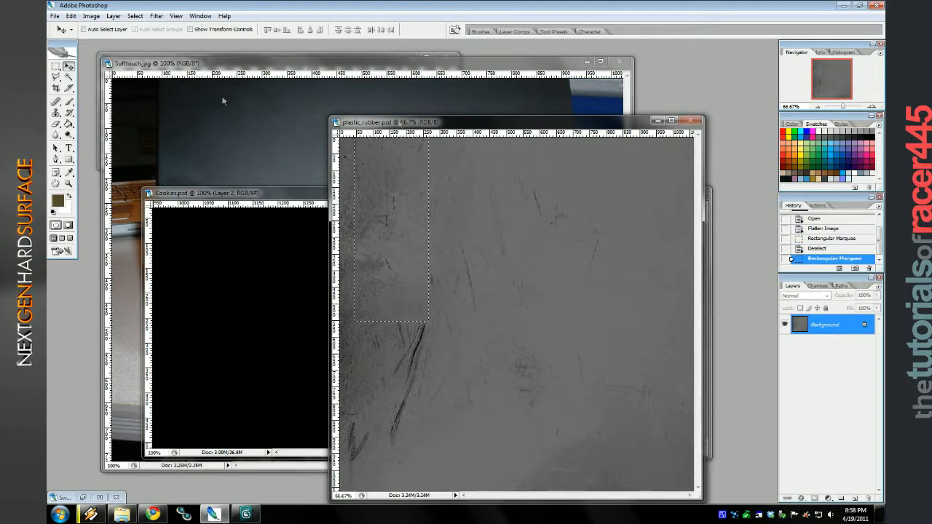
drag(445, 122, 678, 105)
drag(624, 209, 501, 263)
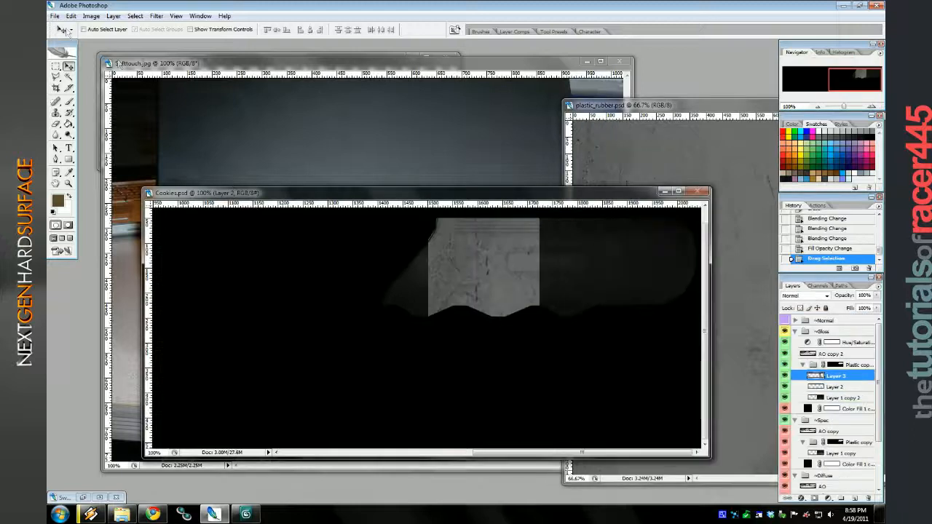
Rotate the texture patch on Layer 3 by 90°, scale it down proportionally and fit it over the upper middle of the handle.
click(71, 16)
click(100, 175)
mouse_move(240, 32)
mouse_down()
mouse_move(213, 32)
mouse_move(234, 32)
mouse_up()
drag(566, 249, 592, 430)
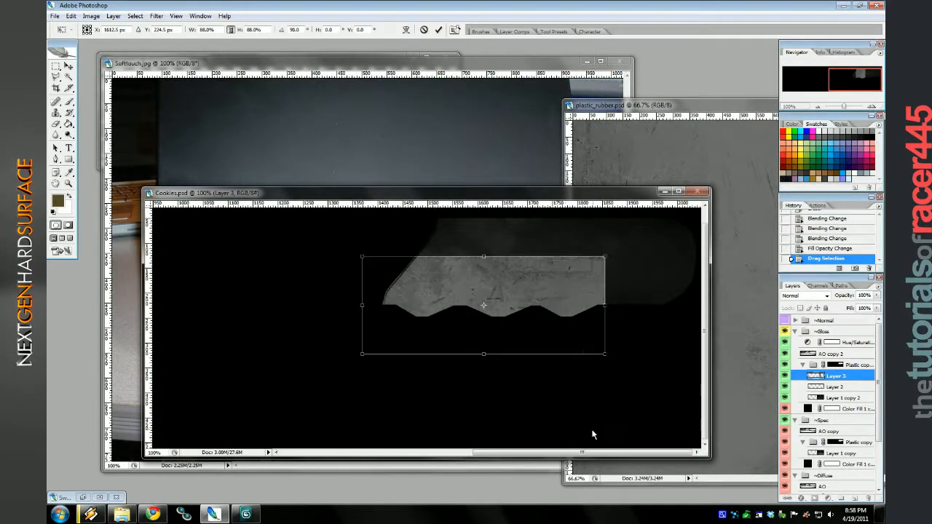
drag(483, 354, 488, 317)
drag(529, 286, 595, 248)
drag(671, 249, 632, 308)
click(231, 32)
click(438, 30)
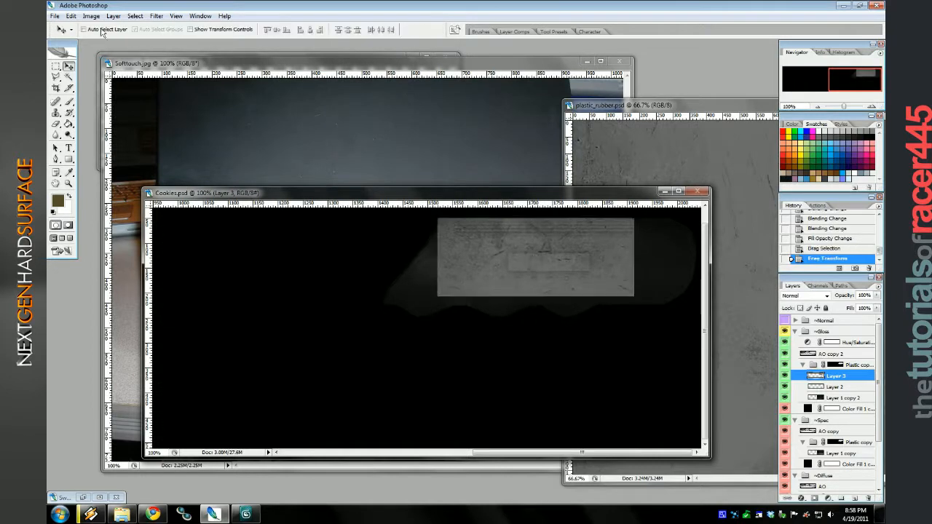
Flip the texture patch horizontally and move it over to the handle's rounded butt end.
click(71, 16)
mouse_move(131, 182)
click(218, 225)
drag(523, 247, 585, 247)
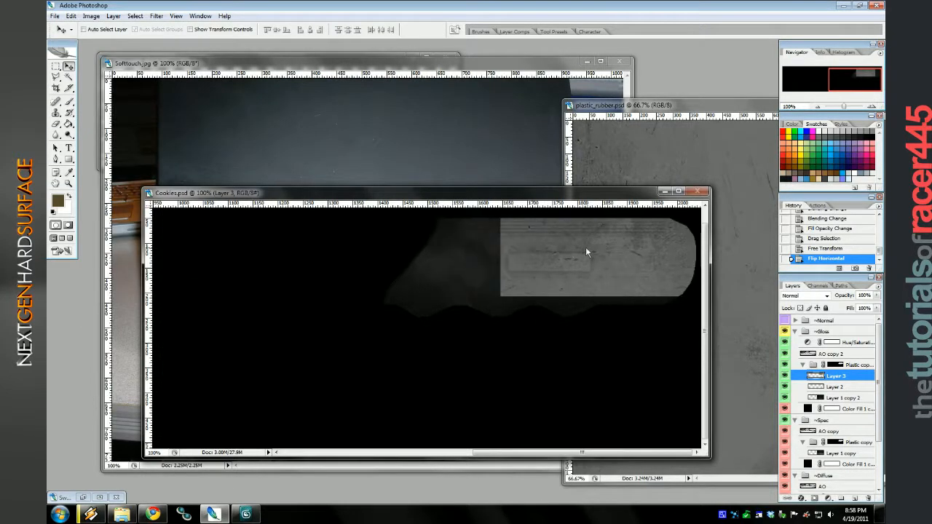
Extend the texture over the uncovered slanted front part of the handle with the Clone Stamp at 100% opacity.
click(55, 113)
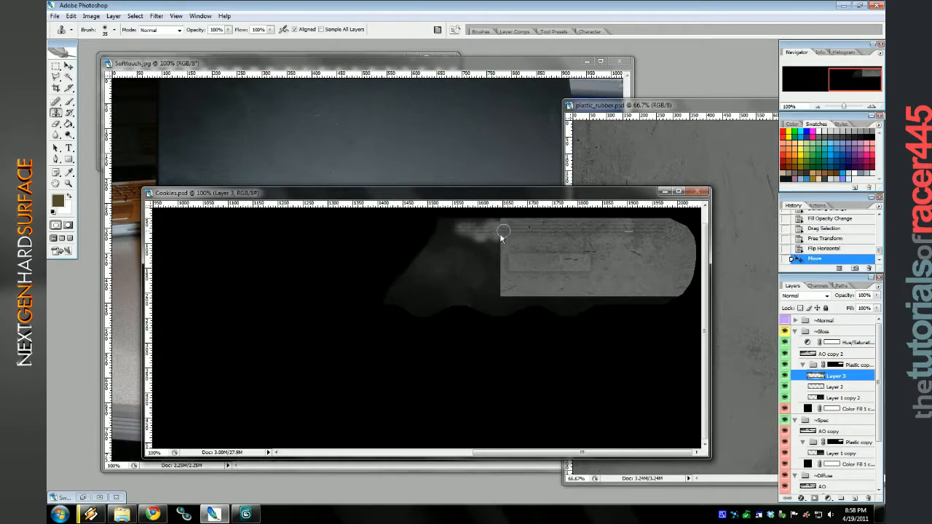
drag(475, 256, 434, 247)
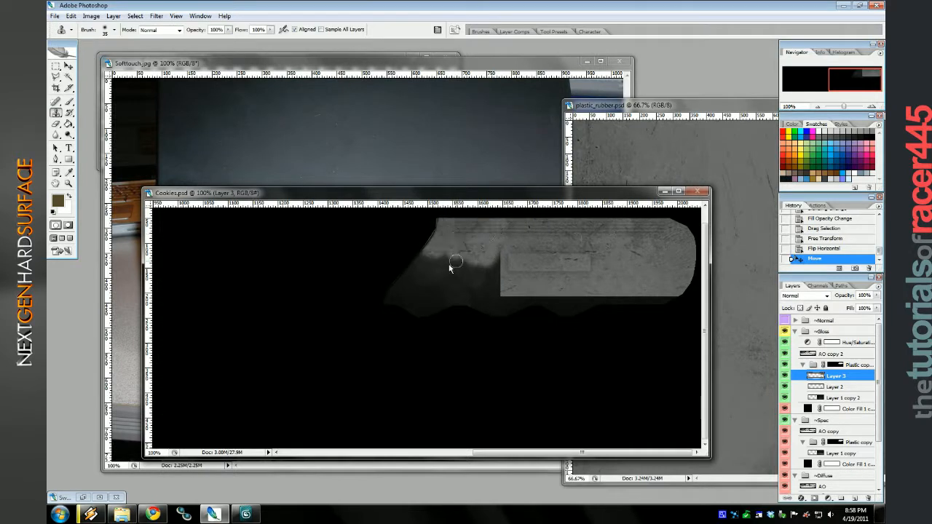
mouse_move(487, 259)
mouse_down()
mouse_move(453, 285)
mouse_move(494, 290)
mouse_move(488, 282)
mouse_move(439, 301)
mouse_move(449, 267)
mouse_up()
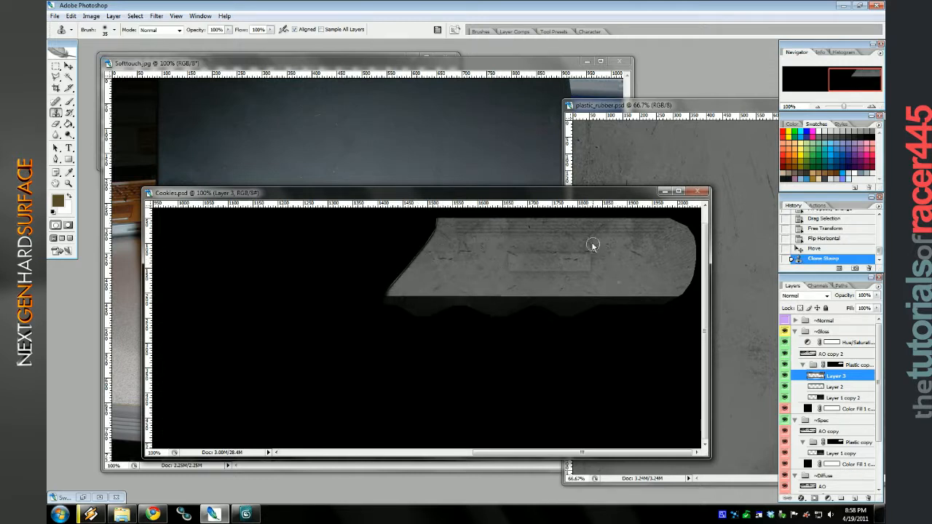
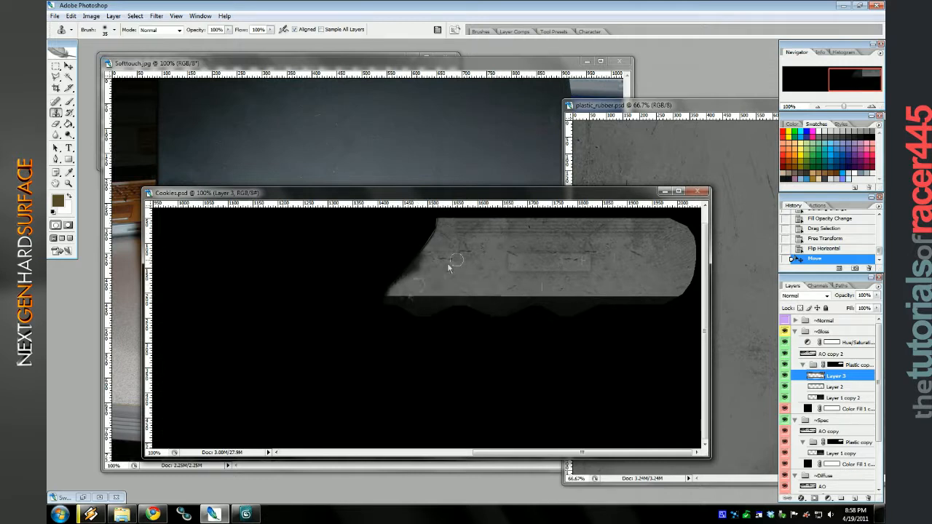
In Layer 3's blending options, split the Blend If white point for This Layer to 83 / 99.
right_click(832, 370)
click(801, 158)
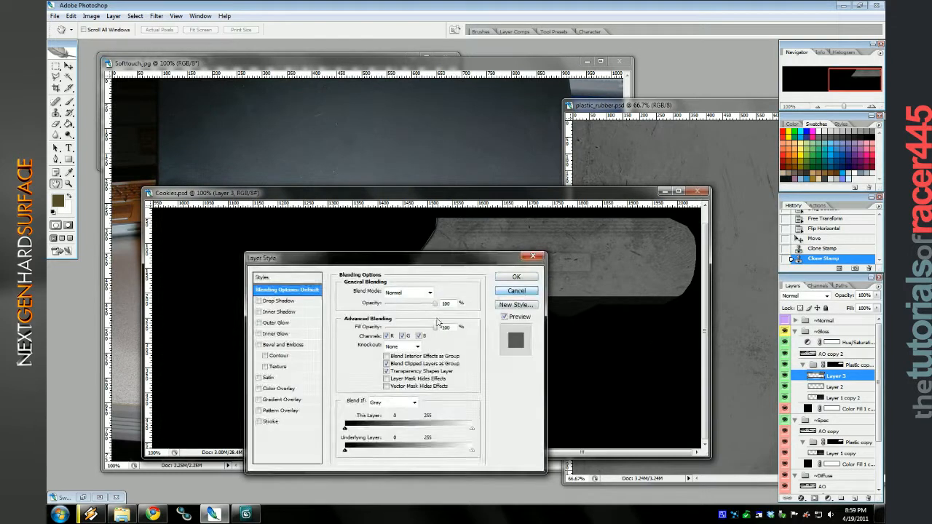
drag(395, 428, 387, 431)
drag(427, 265, 317, 264)
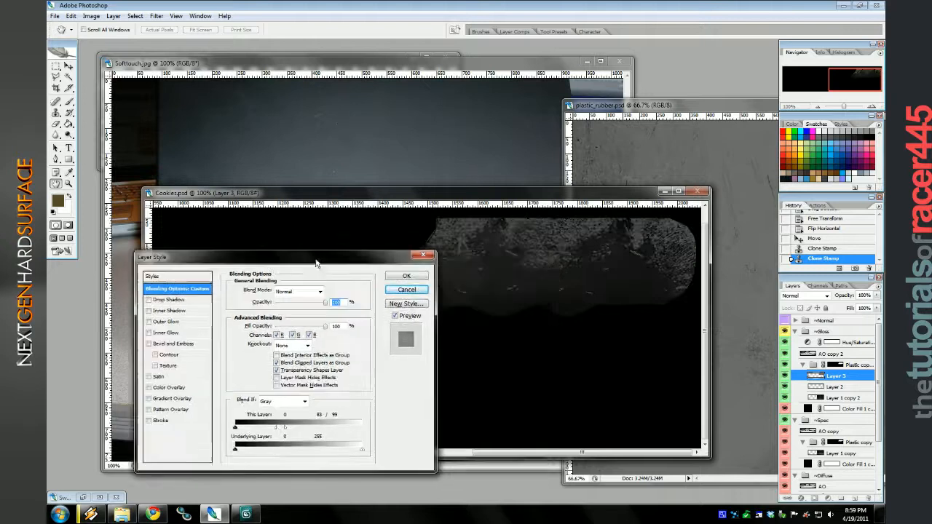
click(405, 278)
Dab a 66 px speckled brush at 26% opacity over the middle and upper edge of the handle on Layer 3.
key(b)
key(x)
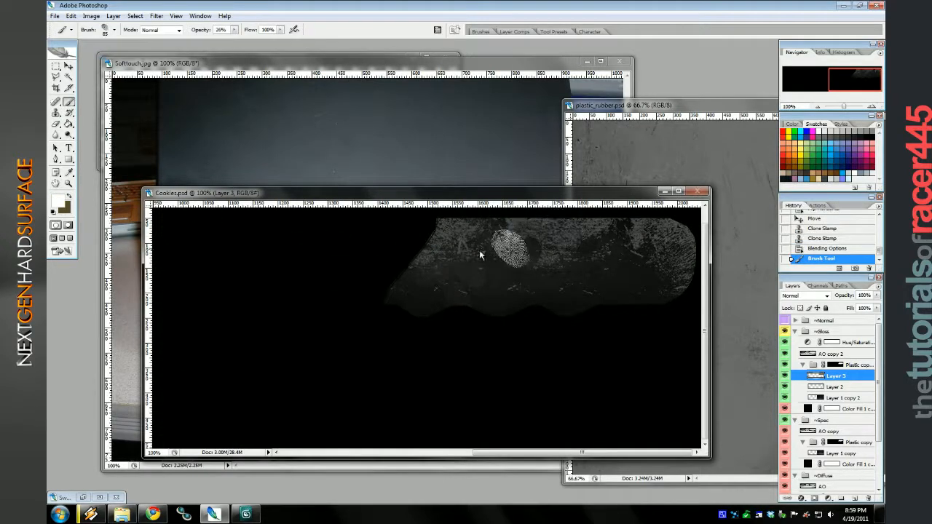
drag(330, 194, 370, 206)
click(105, 31)
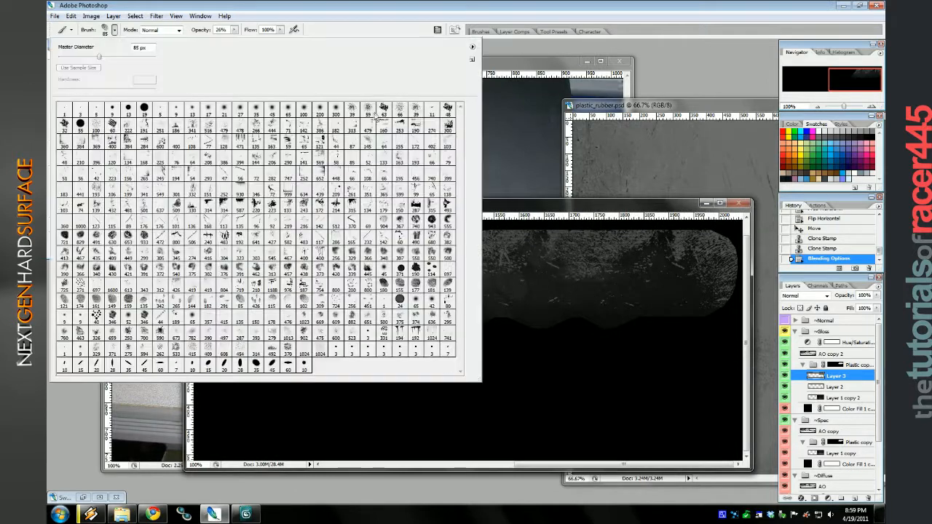
click(331, 30)
click(573, 254)
click(548, 233)
click(523, 240)
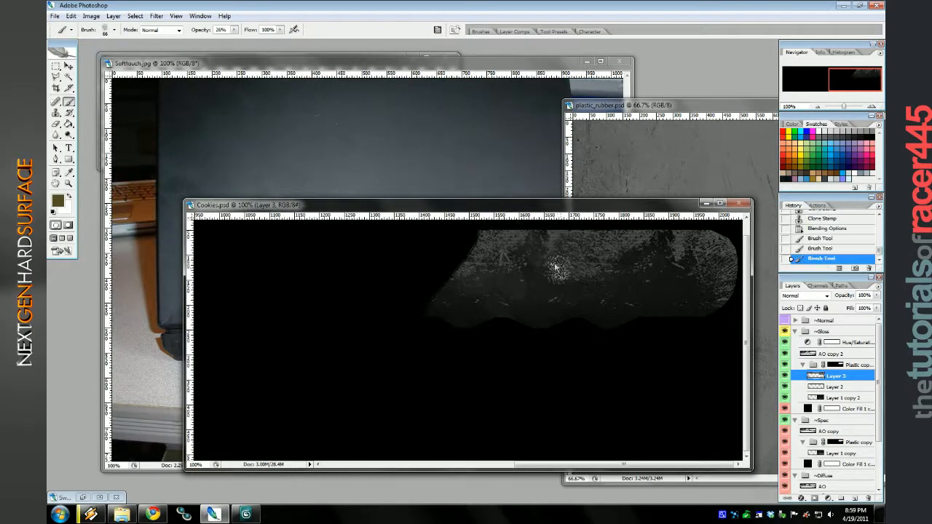
click(525, 244)
click(537, 263)
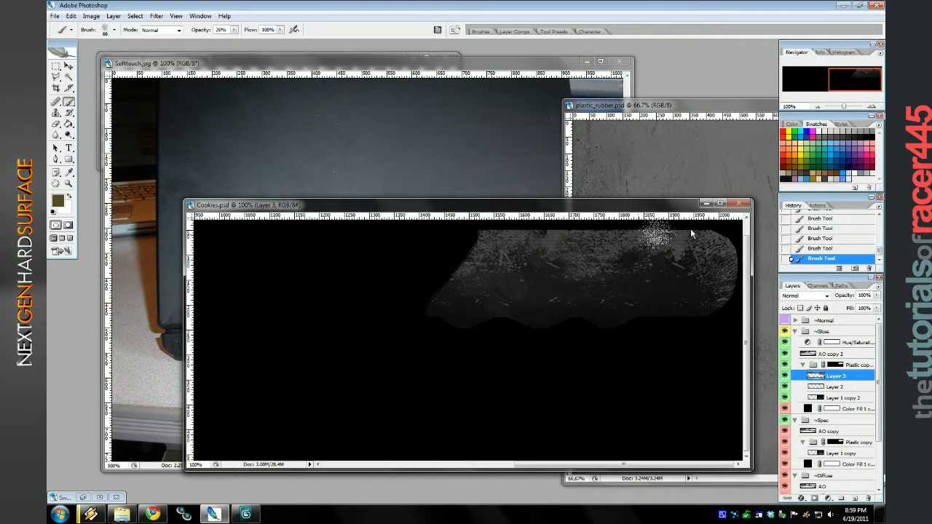
click(562, 238)
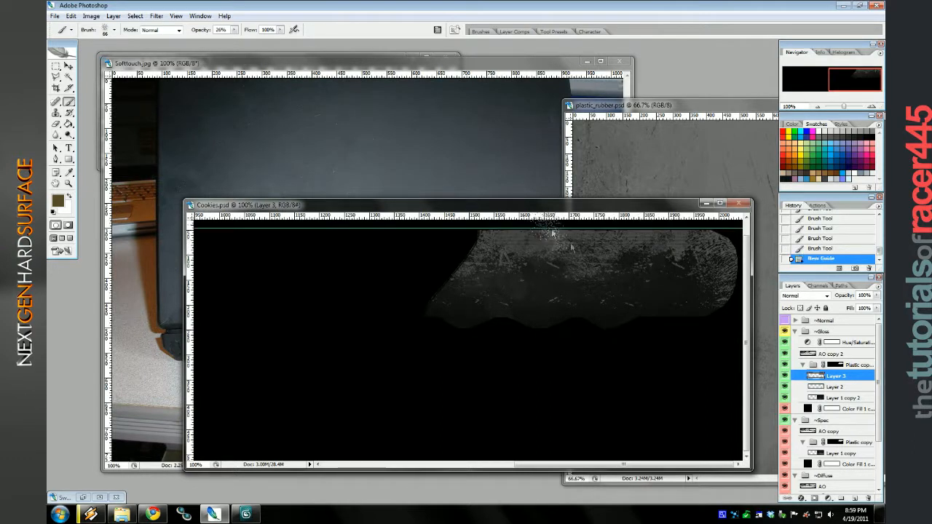
click(555, 246)
click(543, 236)
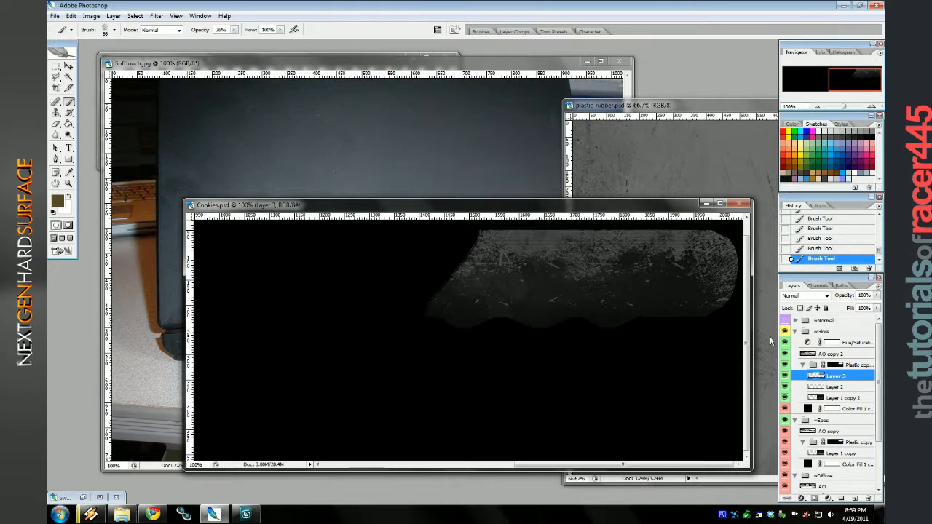
Soften the scuffs in the middle of the handle using a 302 px textured Eraser at 43% opacity.
click(55, 124)
click(106, 30)
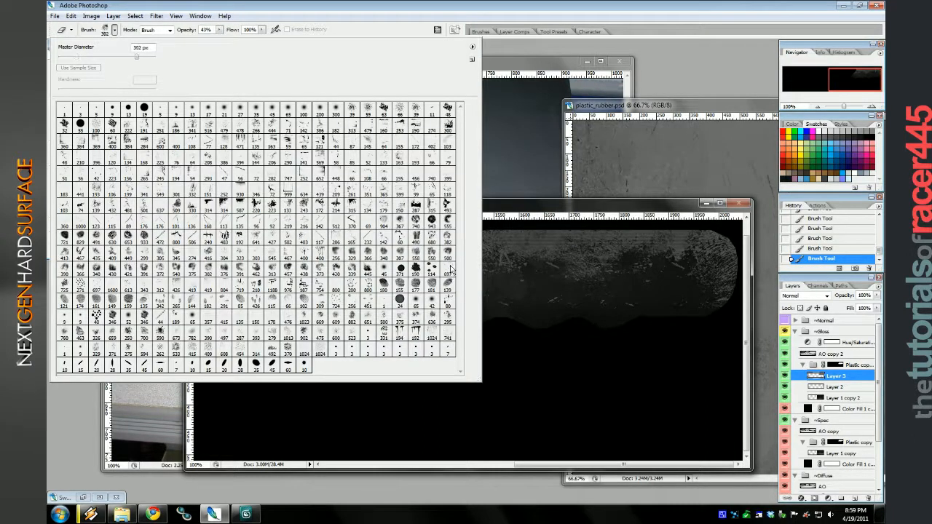
mouse_move(553, 247)
mouse_down()
mouse_move(541, 291)
mouse_move(592, 291)
mouse_move(619, 260)
mouse_move(561, 292)
mouse_move(612, 306)
mouse_up()
Try Color Dodge on Layer 3, then settle on the Screen blend mode.
click(805, 296)
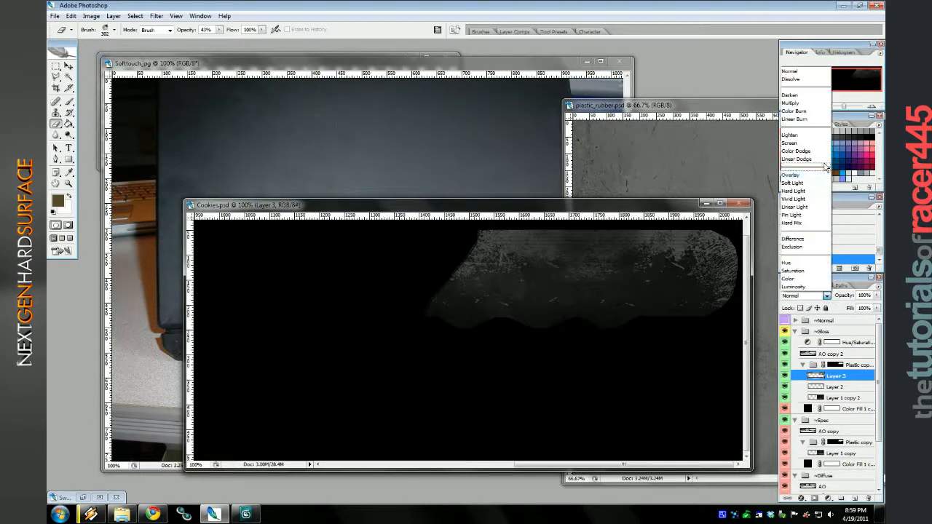
click(798, 156)
click(807, 295)
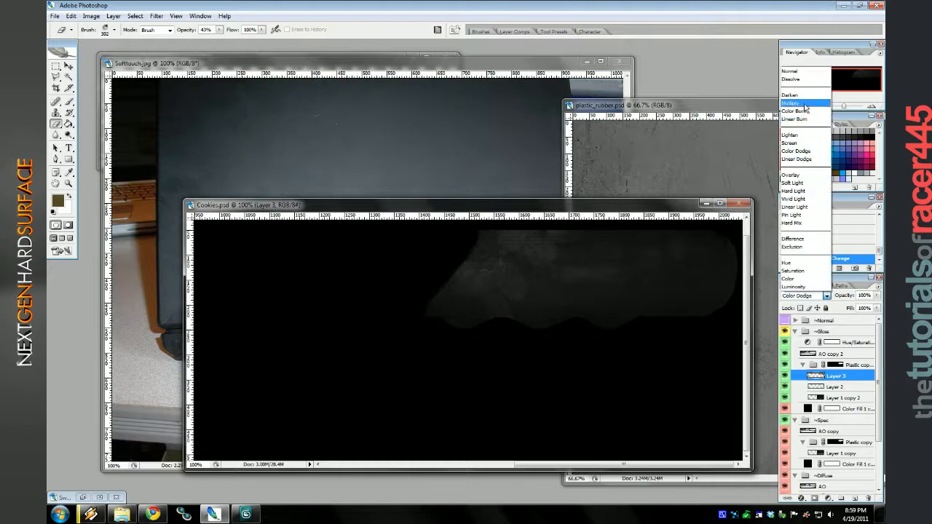
click(792, 146)
Move Layer 3 below Layer 2 and lower its fill to make the scuffs fainter.
drag(844, 375, 837, 393)
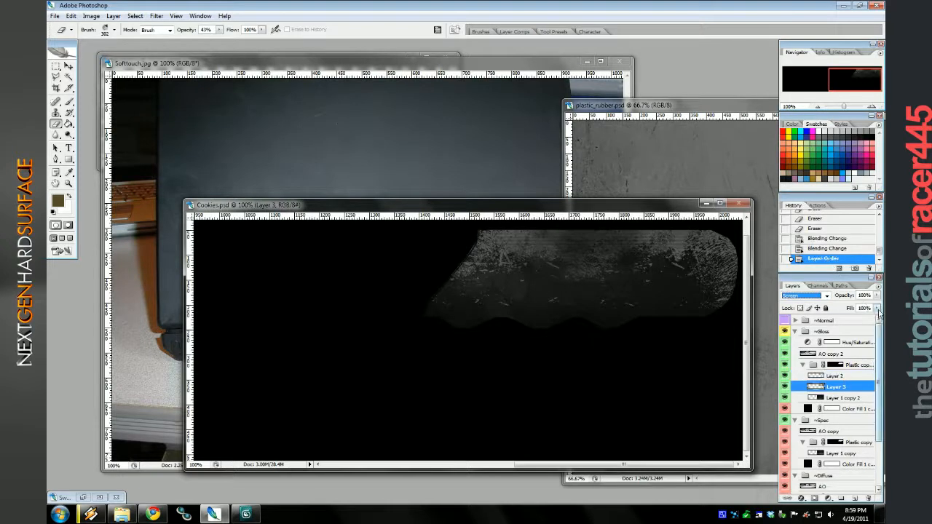
drag(877, 308, 846, 321)
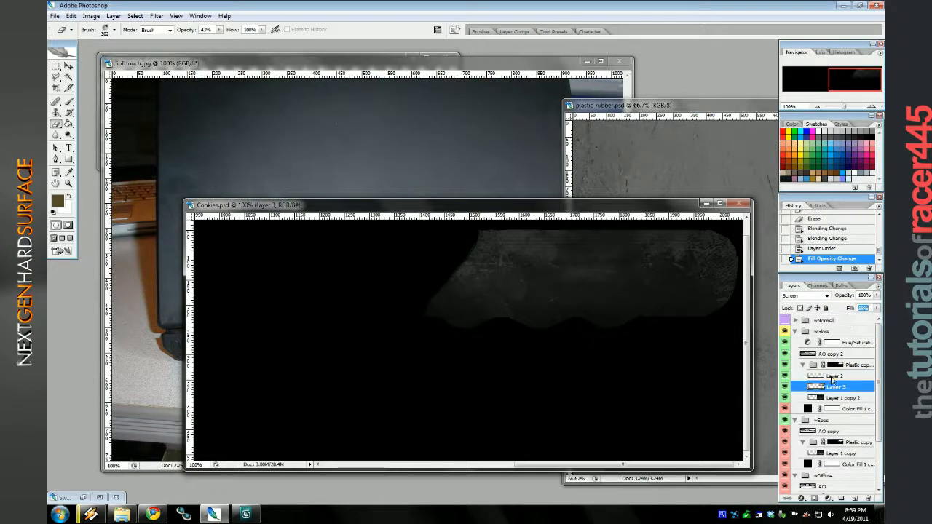
Return Layer 2 to the Normal blend mode with 100% fill.
click(832, 375)
click(804, 296)
click(793, 71)
click(877, 308)
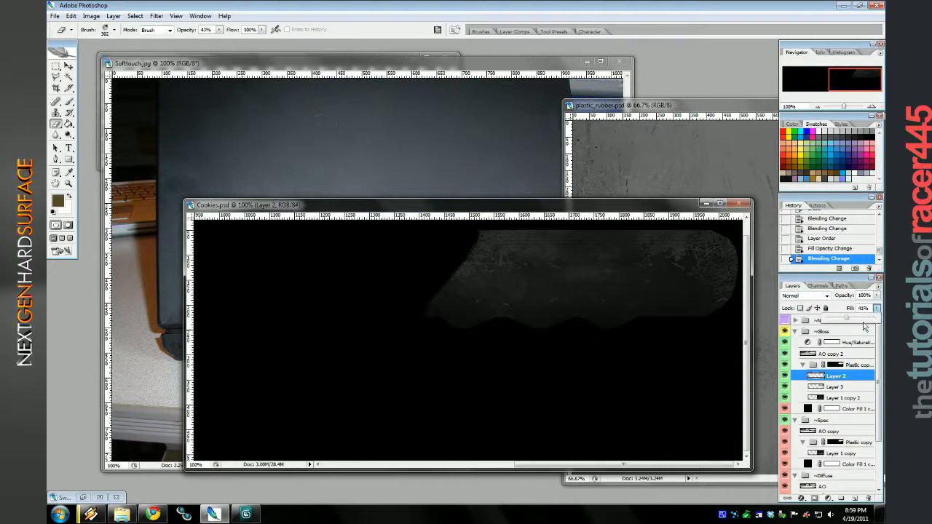
drag(844, 318, 878, 318)
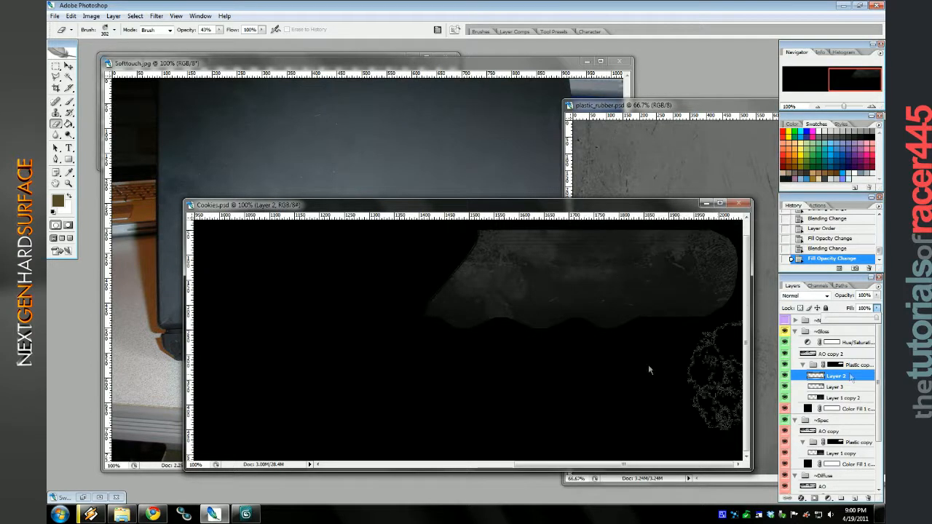
key(F2)
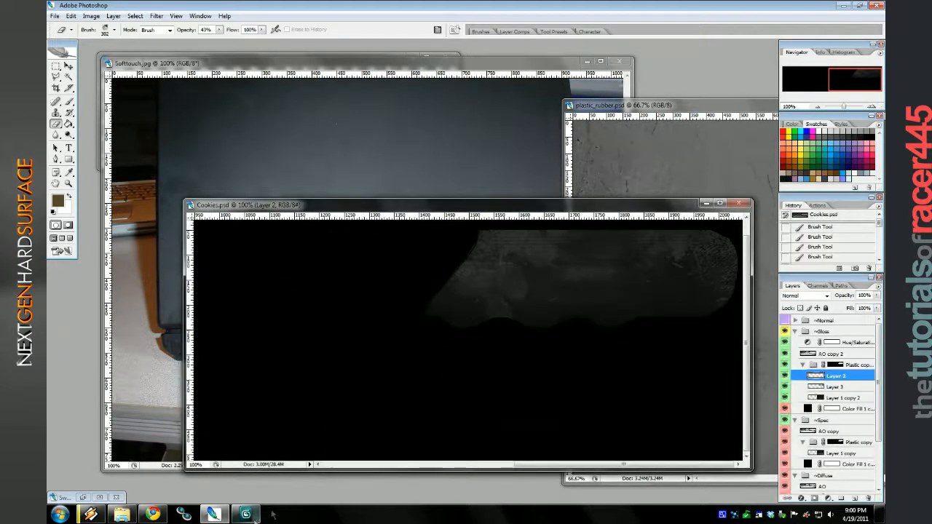
Switch to 3ds Max and inspect the plastic handle's highlights up close from another angle.
key(alt+Tab)
scroll(462, 377, up, 3)
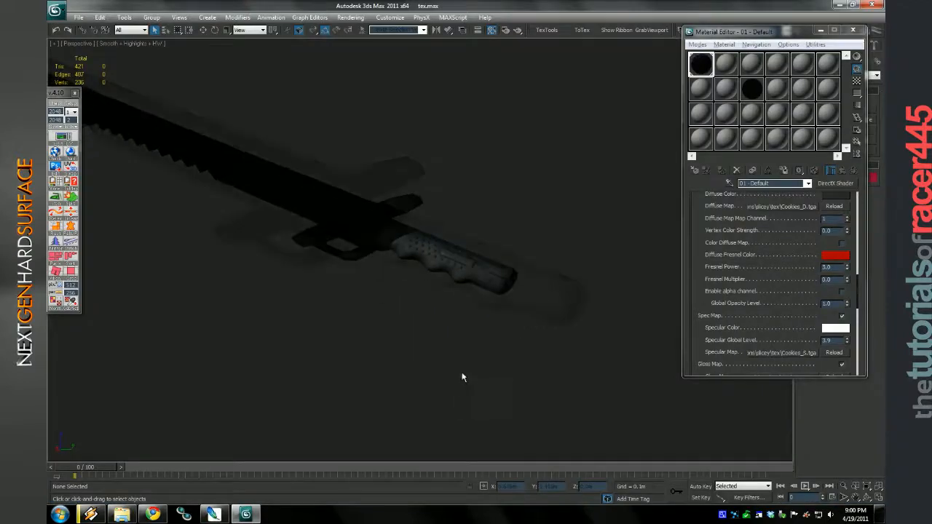
drag(462, 378, 517, 396)
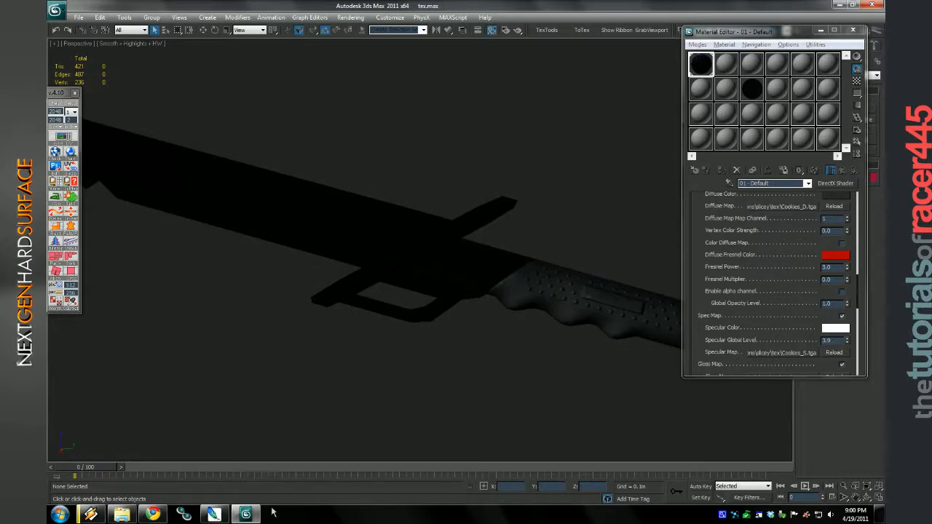
Back in Photoshop, brighten the smudges on Layer 2 with Hue/Saturation by raising the lightness to about +68.
key(alt+Tab)
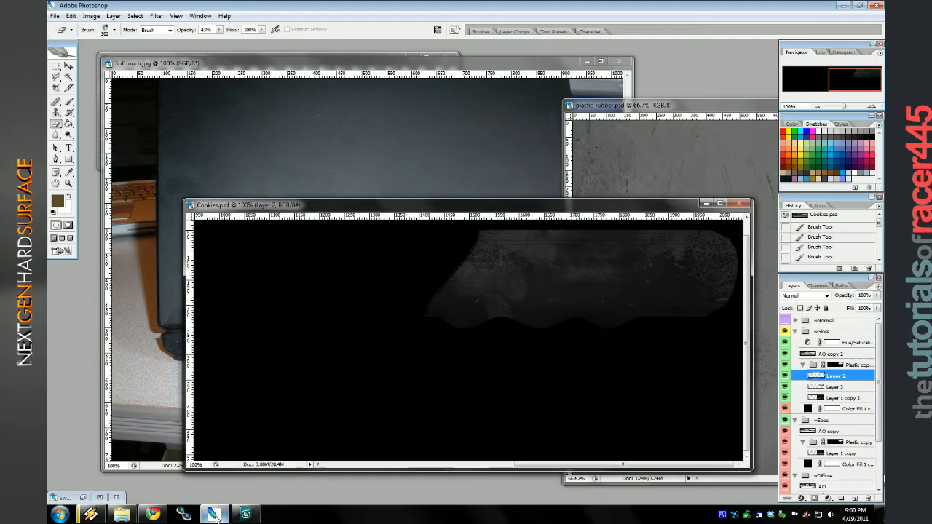
click(811, 296)
click(639, 209)
key(ctrl+u)
drag(604, 408, 641, 411)
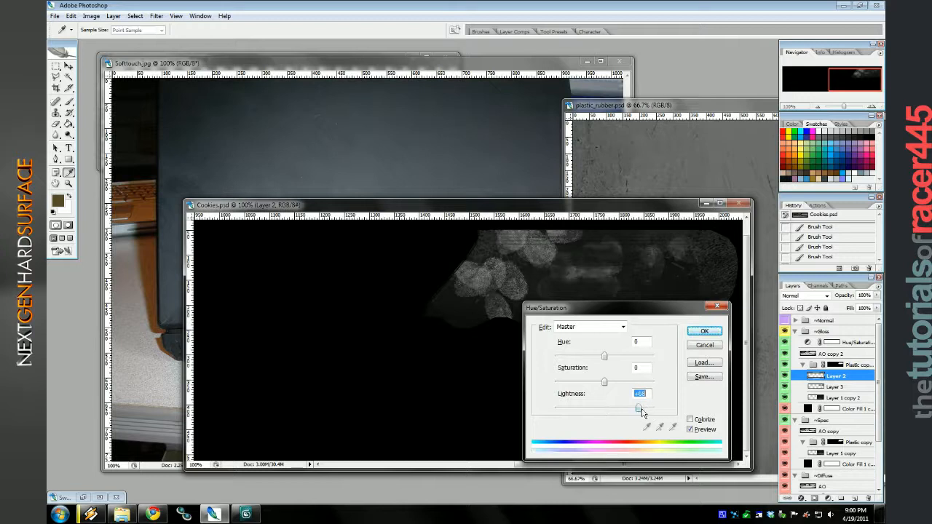
click(704, 331)
click(825, 387)
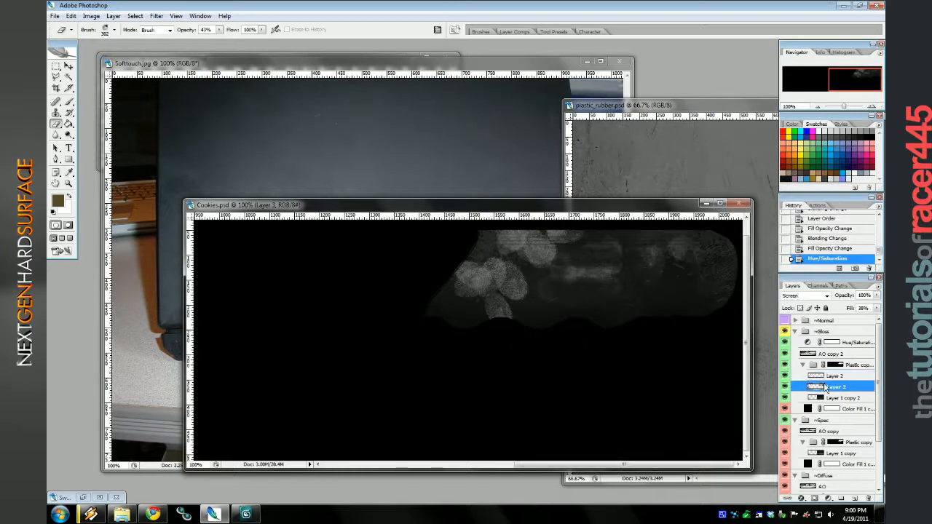
key(ctrl+i)
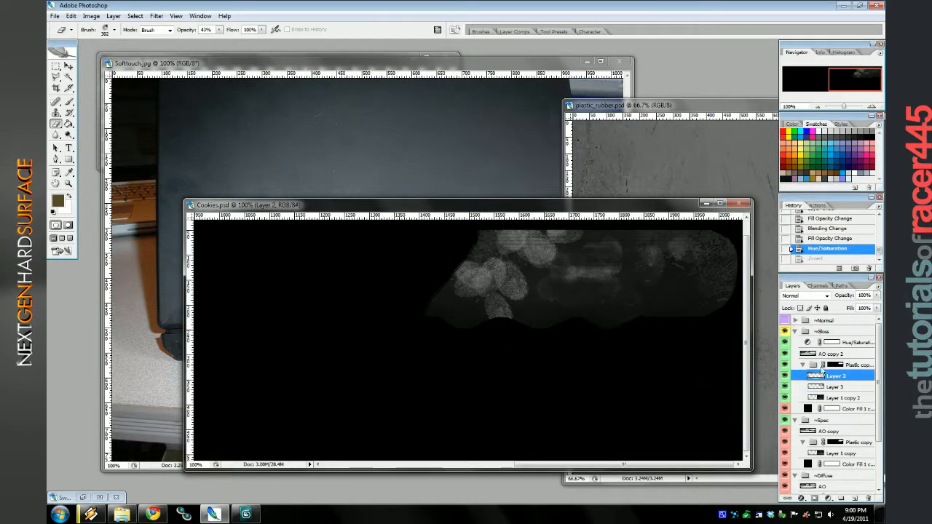
key(ctrl+z)
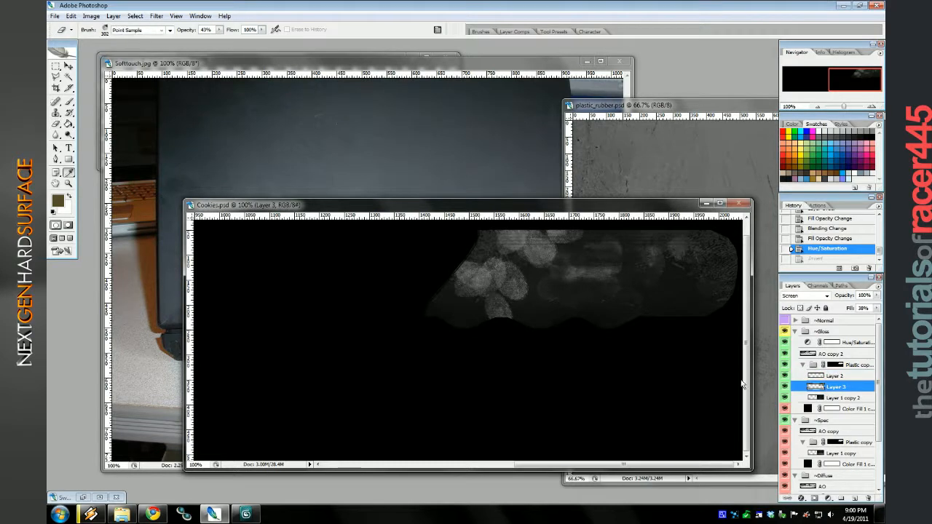
key(ctrl+u)
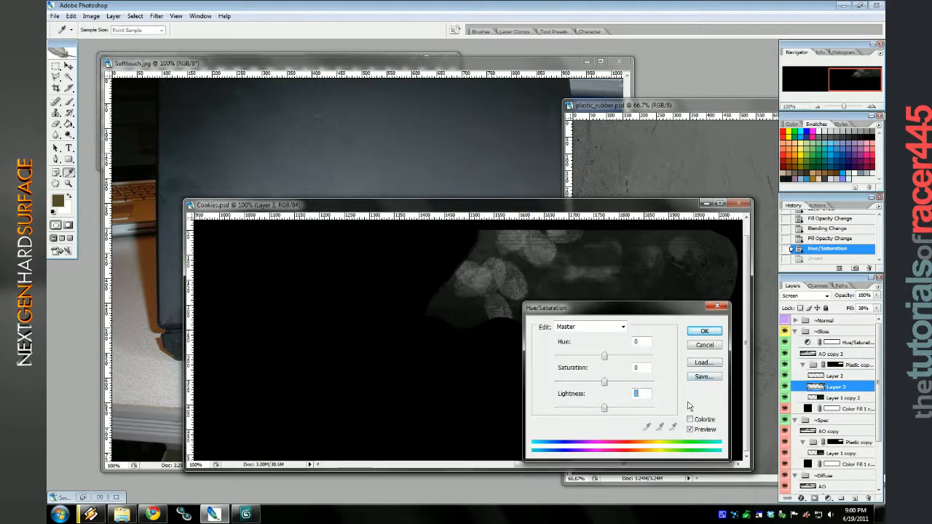
key(Escape)
Add a new layer above Layer 3 in the gloss group and merge the two into Layer 4.
key(e)
click(855, 499)
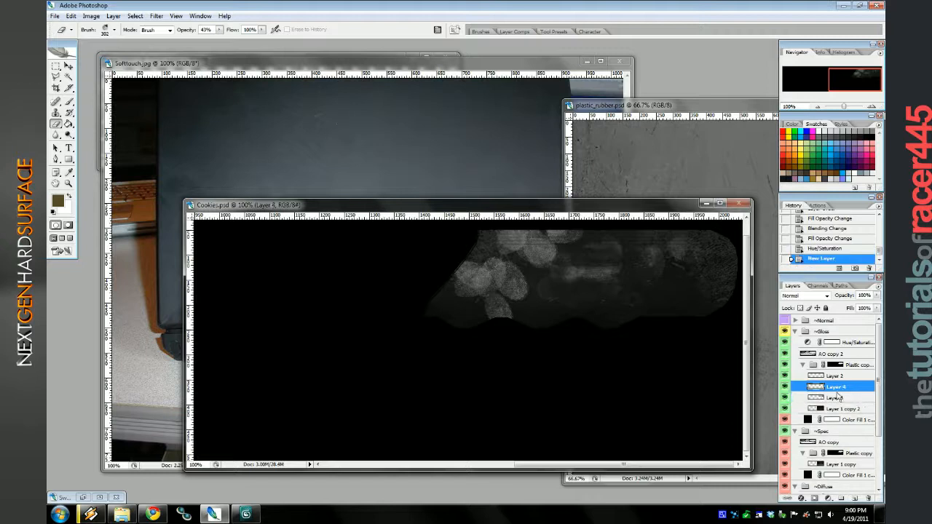
shift+click(837, 397)
right_click(838, 396)
click(820, 366)
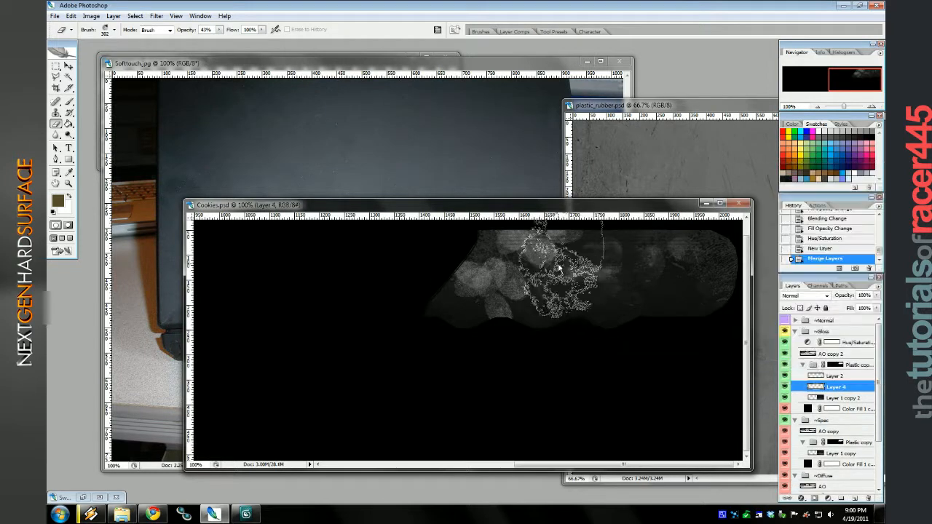
Brighten the scuffs on merged Layer 4 with Hue/Saturation by setting the lightness to +73.
key(ctrl+u)
drag(603, 408, 644, 409)
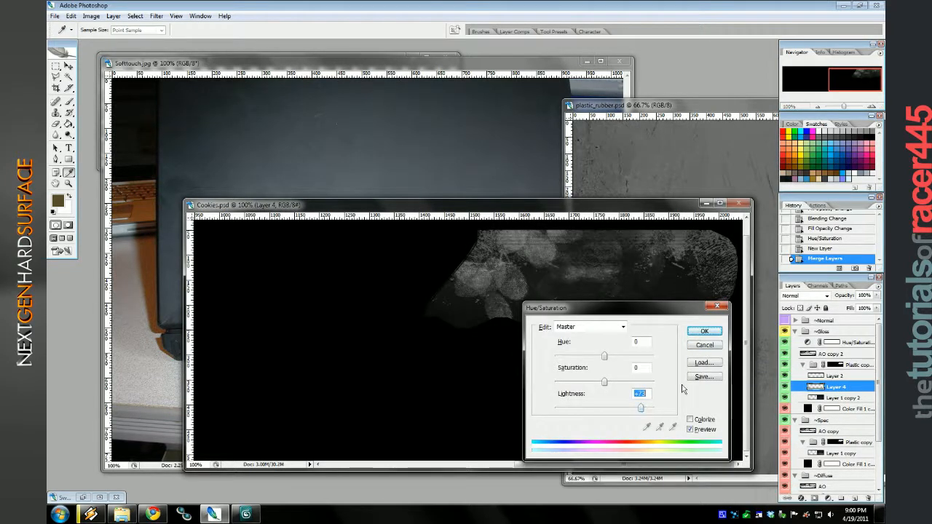
click(702, 335)
Retouch the scuffs on Layer 4 with smudge-like strokes around the rounded butt end of the handle.
key(r)
drag(676, 237, 723, 249)
drag(722, 249, 721, 250)
click(825, 229)
drag(56, 134, 87, 154)
mouse_move(720, 252)
mouse_down()
mouse_move(722, 266)
mouse_move(728, 252)
mouse_up()
key(ctrl+z)
drag(731, 250, 714, 240)
mouse_move(712, 238)
mouse_down()
mouse_move(634, 270)
mouse_move(682, 235)
mouse_move(735, 251)
mouse_move(737, 244)
mouse_move(723, 265)
mouse_up()
key(b)
Export the gloss map to Cookies_G.tga and check the handle in 3ds Max from a different angle.
key(F2)
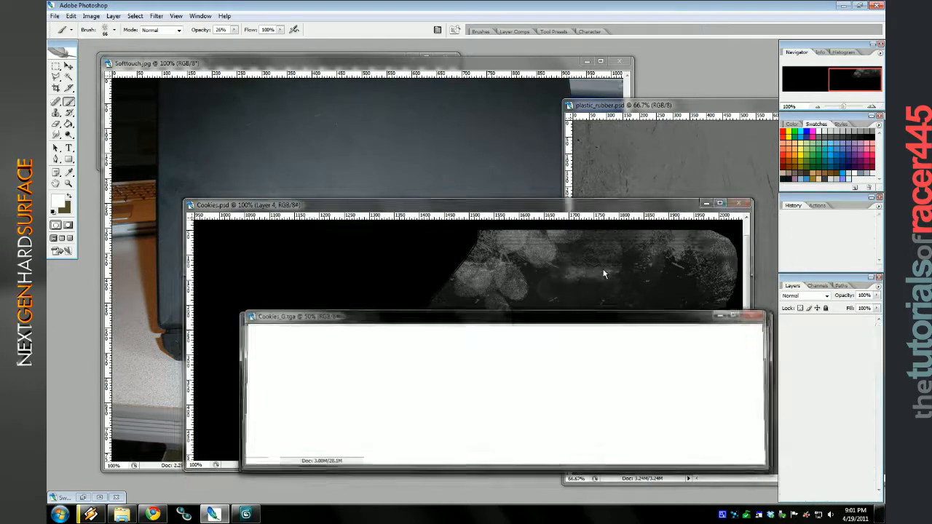
key(alt+Tab)
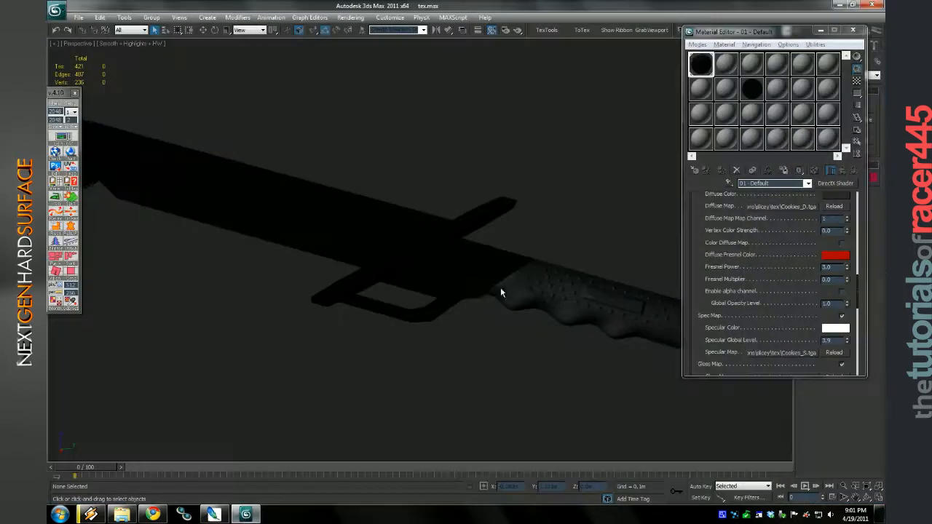
drag(476, 295, 550, 305)
Back in Photoshop, collapse and hide the ~Gloss group and select Layer 1 copy in the ~Spec group.
key(alt+Tab)
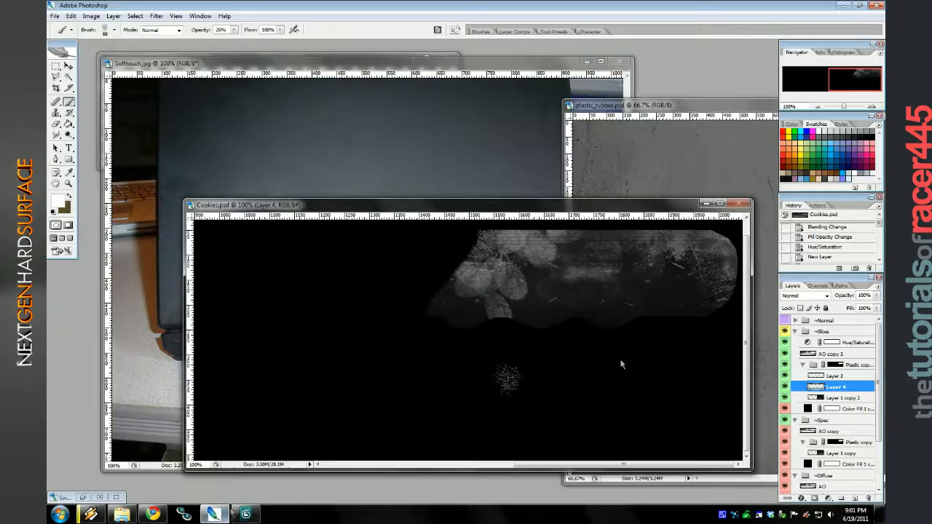
click(796, 332)
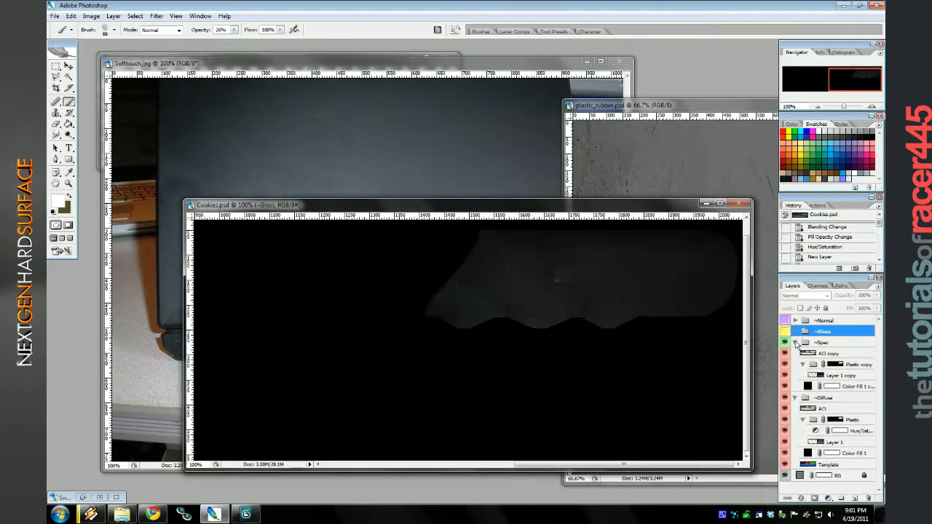
click(834, 377)
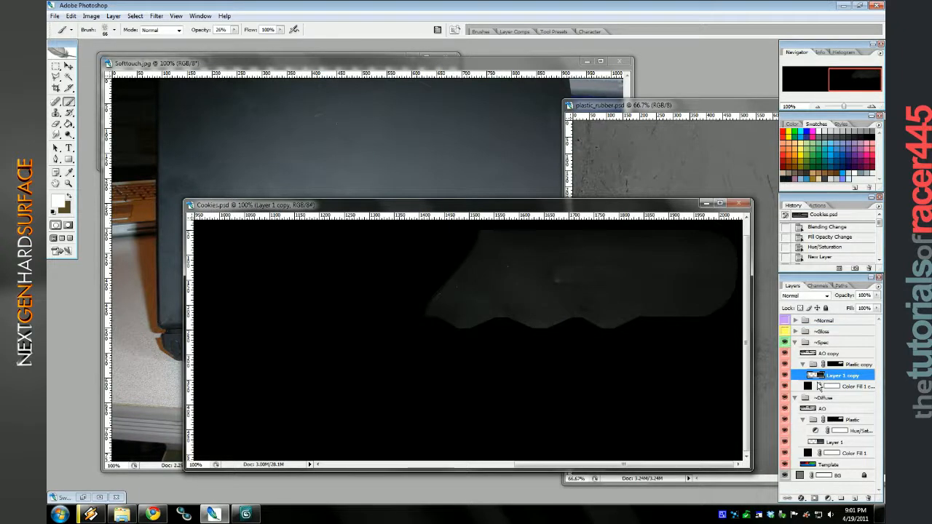
Try raising the lightness of the specular Layer 1 copy to +2, then revert the change in the history.
key(ctrl+u)
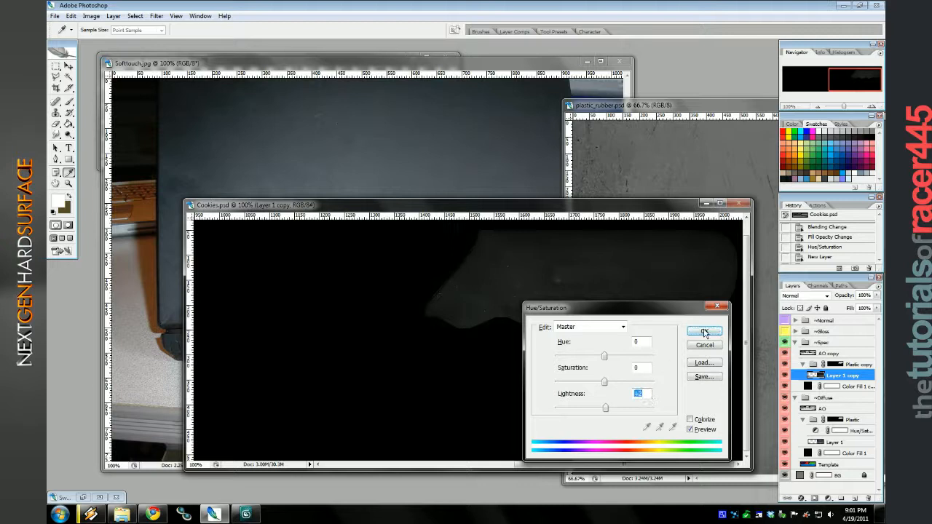
click(704, 332)
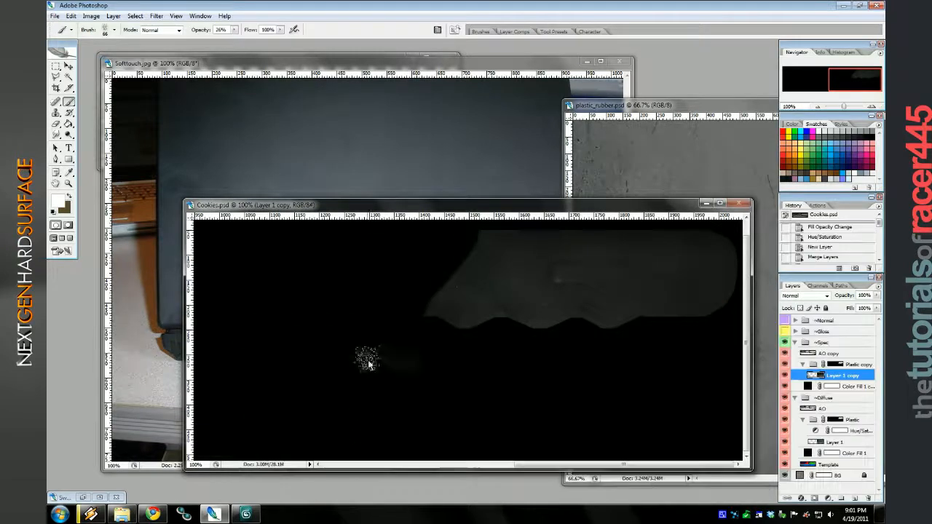
click(246, 515)
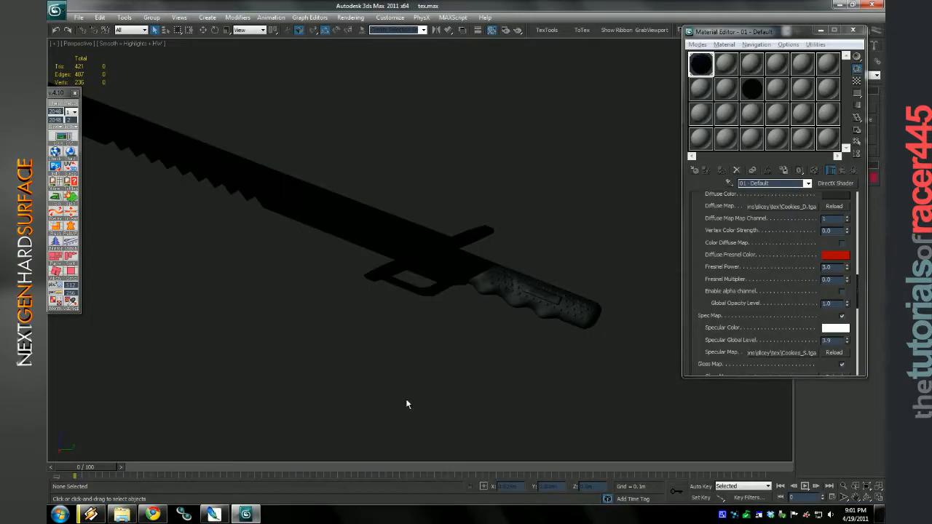
key(alt+Tab)
click(841, 249)
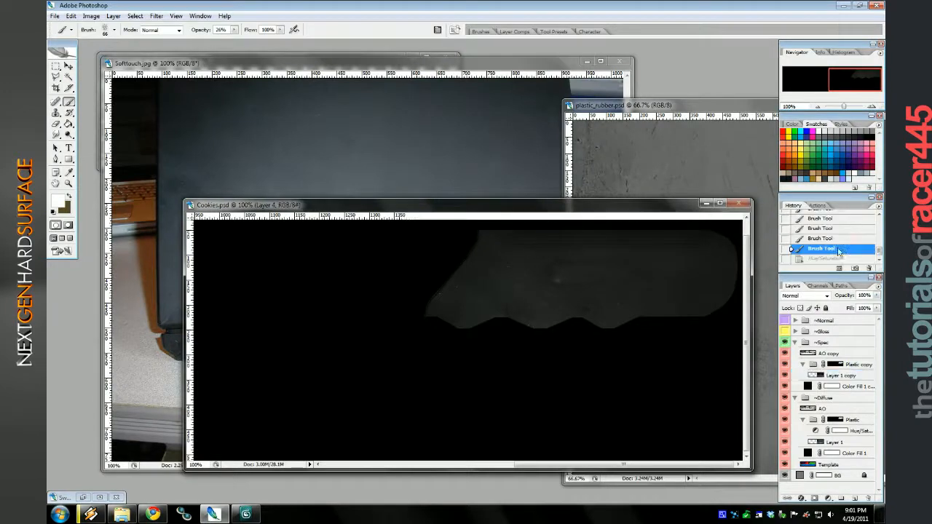
Adjust the specular Layer 1 copy with Hue/Saturation and export the specular map to Cookies_S.tga.
key(ctrl+u)
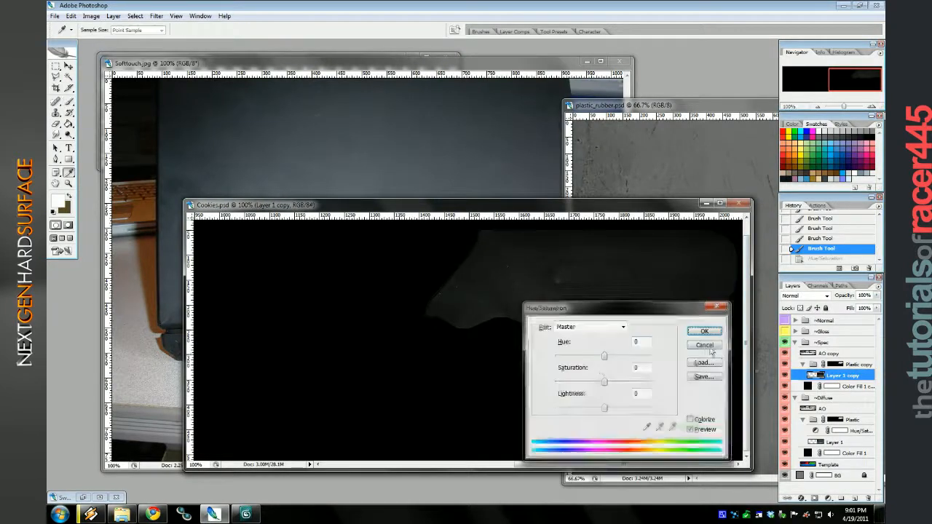
click(644, 368)
click(705, 332)
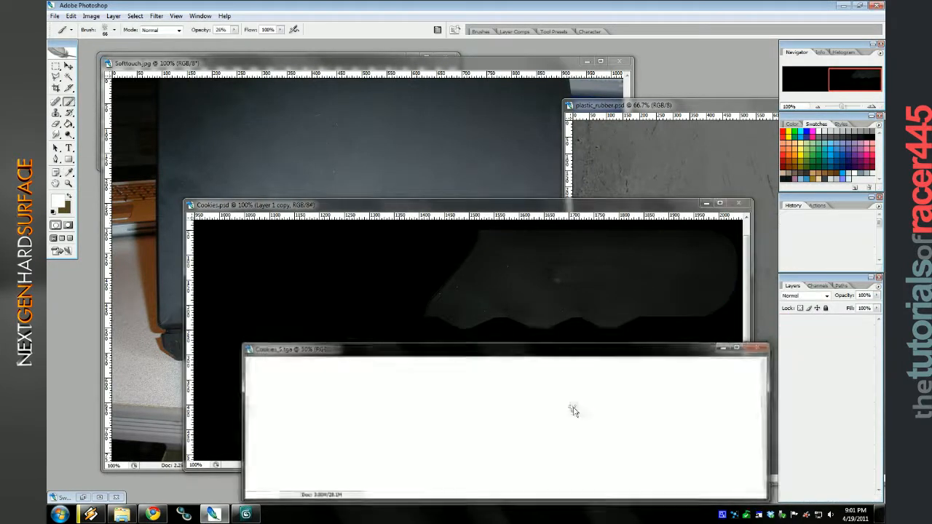
Examine the updated handle in 3ds Max from several angles and distances to judge its specular highlights.
click(251, 515)
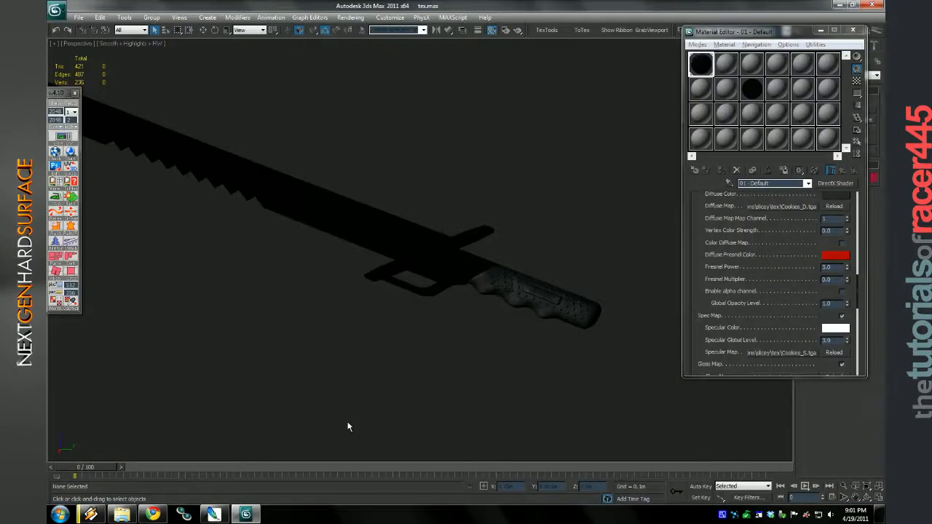
drag(348, 428, 421, 358)
scroll(508, 367, up, 3)
scroll(553, 368, down, 3)
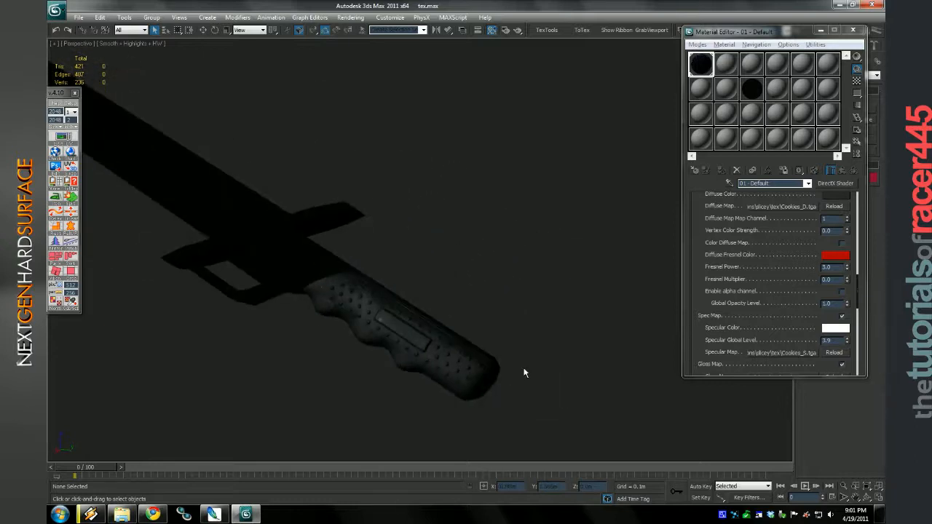
drag(524, 370, 531, 371)
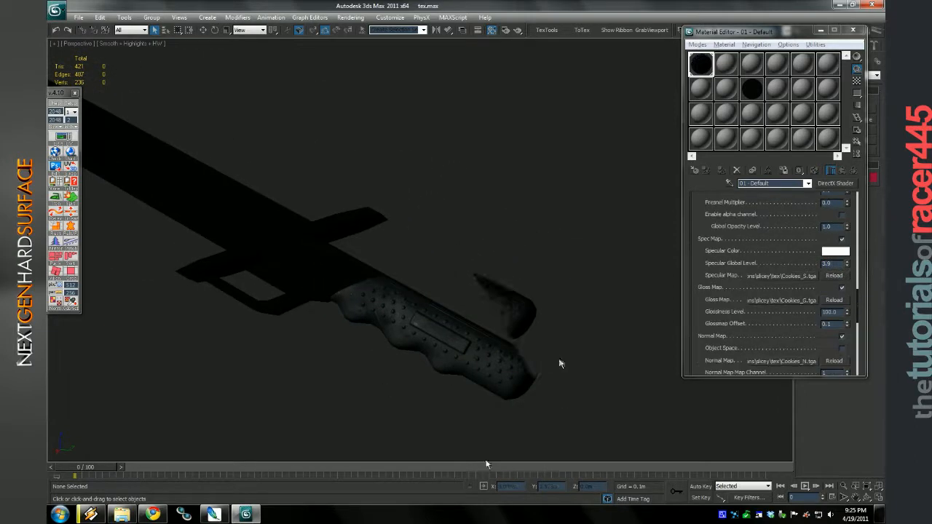
drag(560, 363, 545, 351)
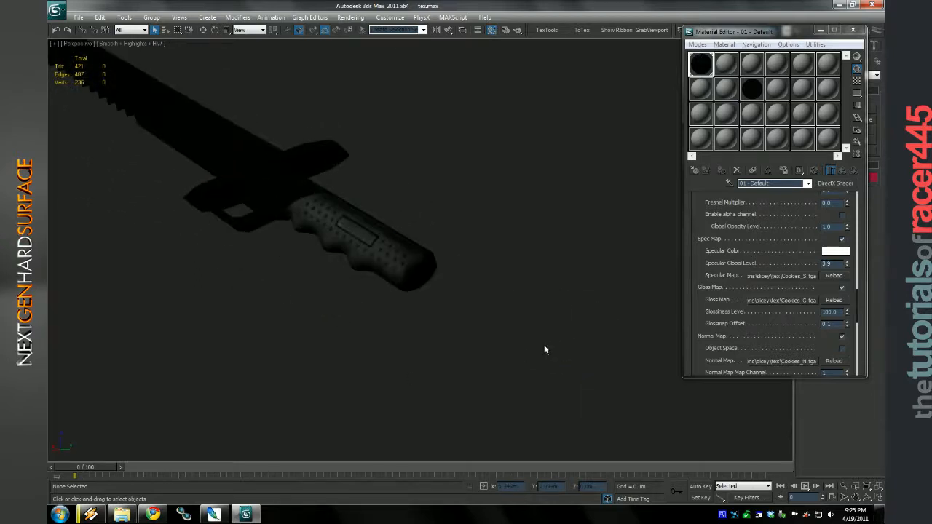
In Photoshop, hide the ~Gloss group, shift the hue of the ~Spec group's Hue/Saturation layer, and re-export the maps.
click(215, 515)
click(795, 332)
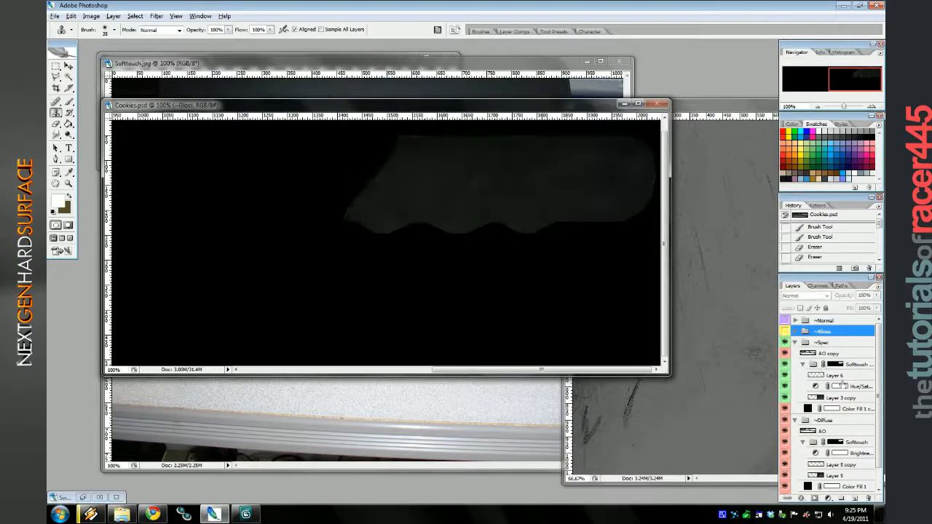
double_click(817, 387)
drag(623, 375, 671, 378)
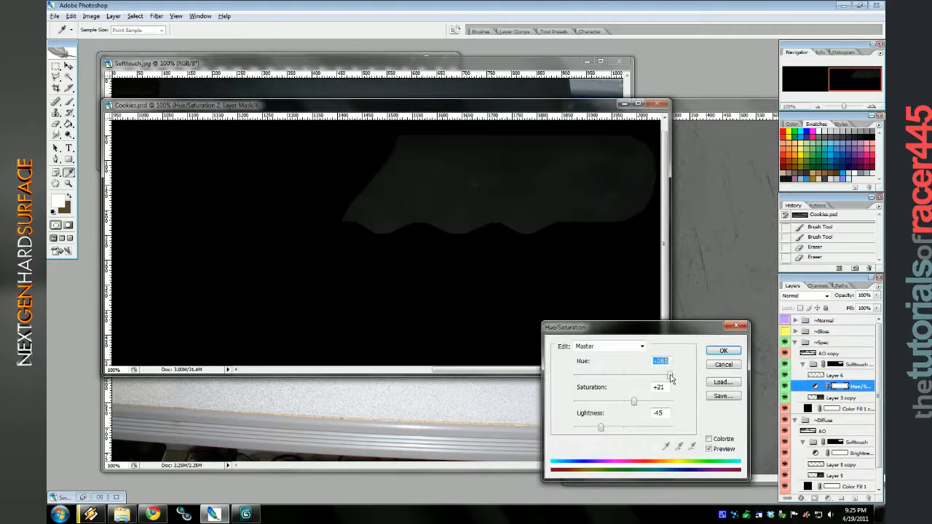
click(722, 351)
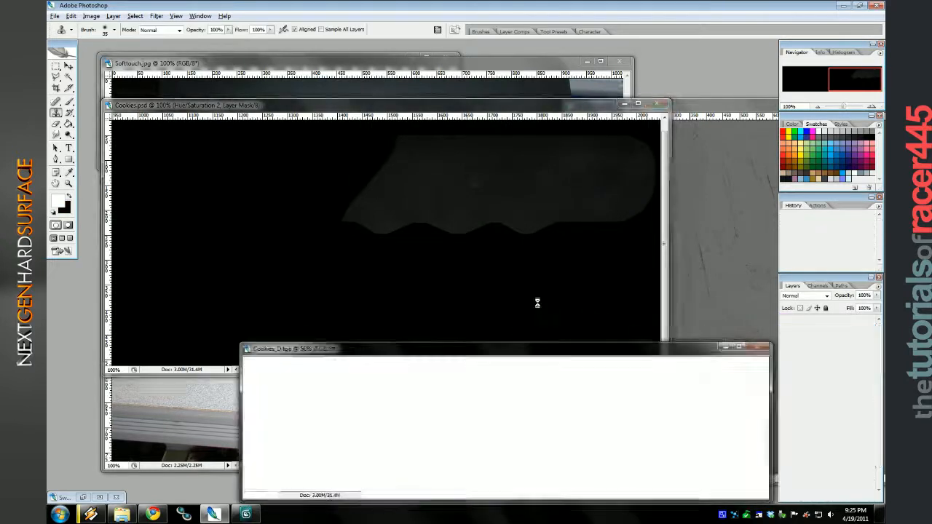
Orbit around the handle in 3ds Max to assess the tint of its specular highlights.
click(247, 514)
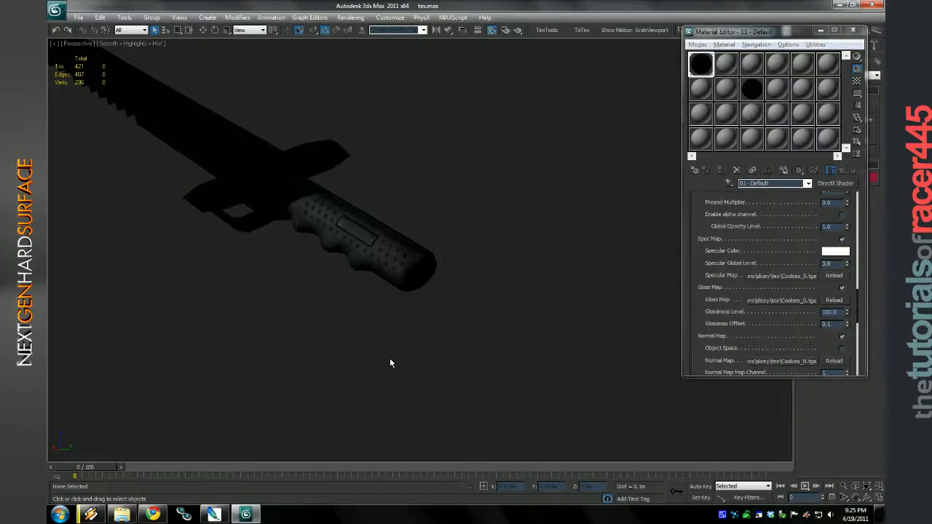
drag(378, 412, 534, 430)
scroll(510, 378, up, 6)
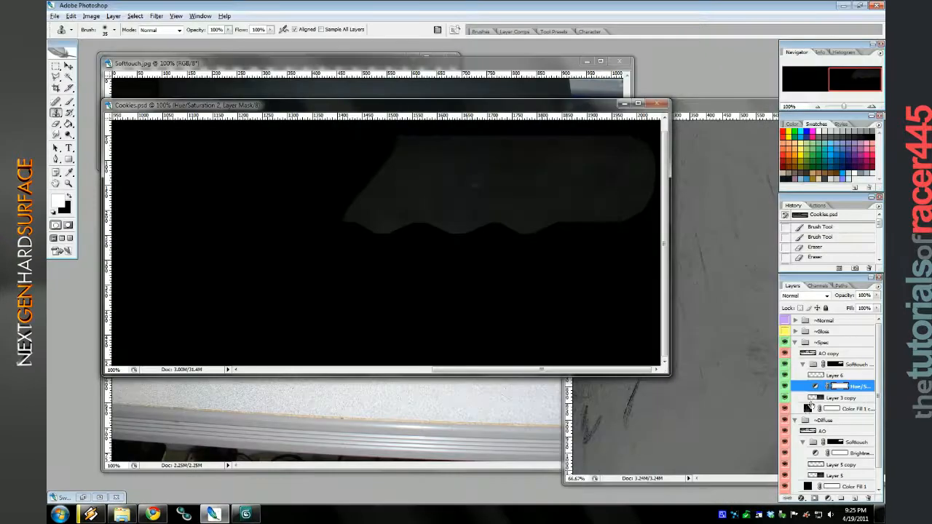
Readjust the hue of the ~Spec group's Hue/Saturation layer in Photoshop and recheck the handle in 3ds Max.
double_click(814, 386)
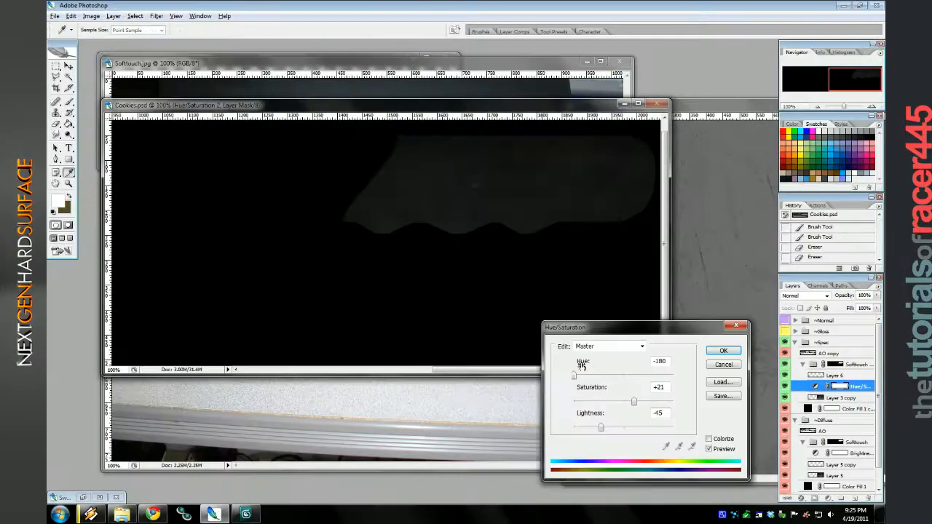
drag(575, 377, 657, 379)
click(723, 351)
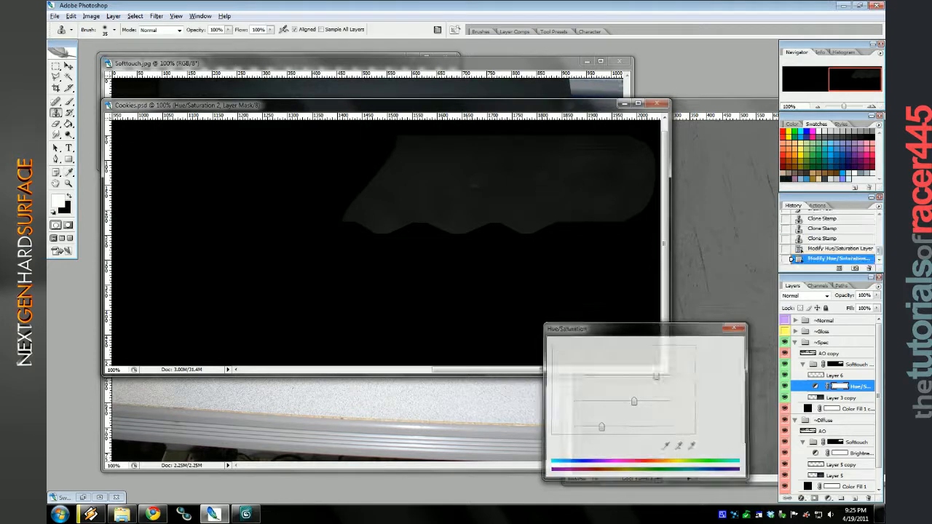
click(249, 514)
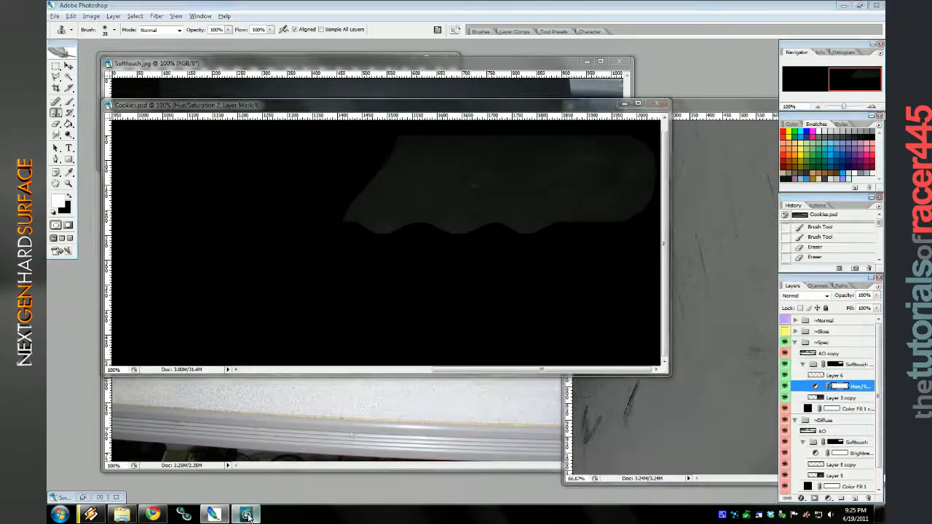
scroll(379, 410, down, 6)
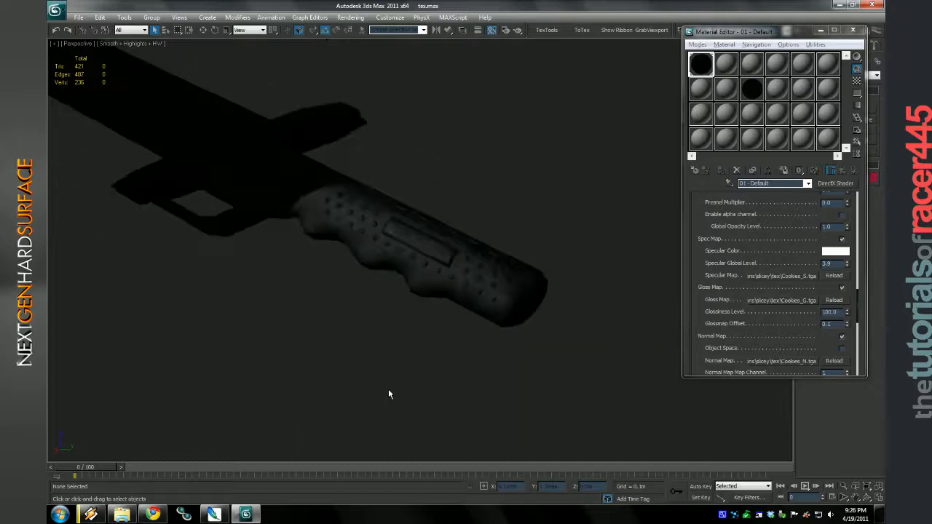
View the whole sword and its handle in 3ds Max from different angles and distances to judge the updated material.
drag(394, 401, 530, 409)
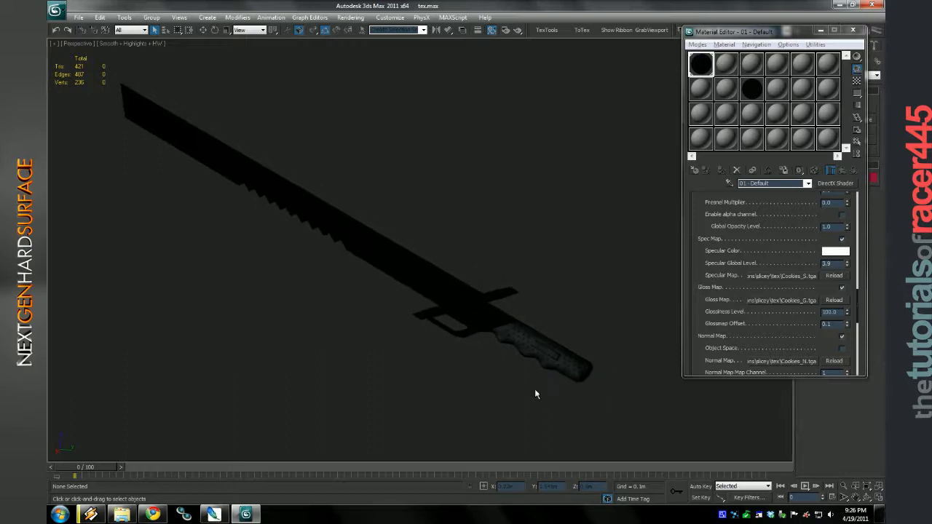
click(151, 516)
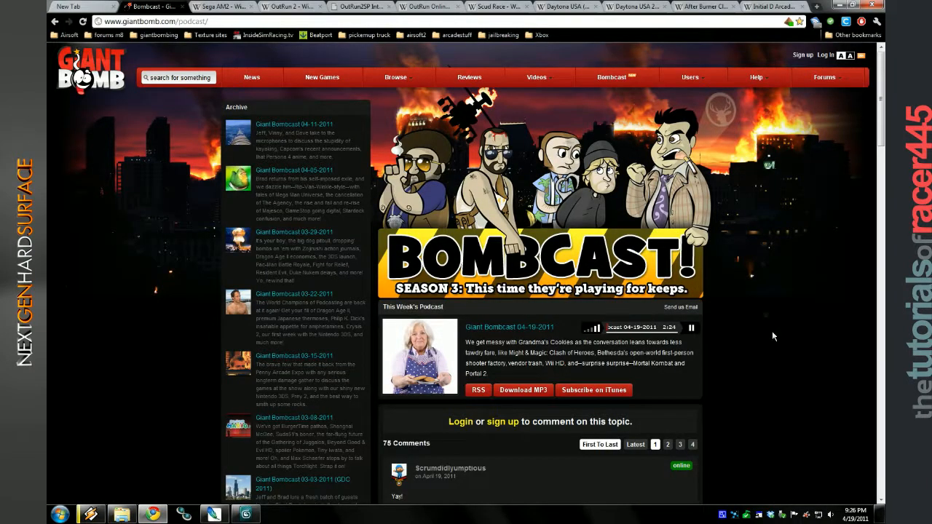
click(839, 6)
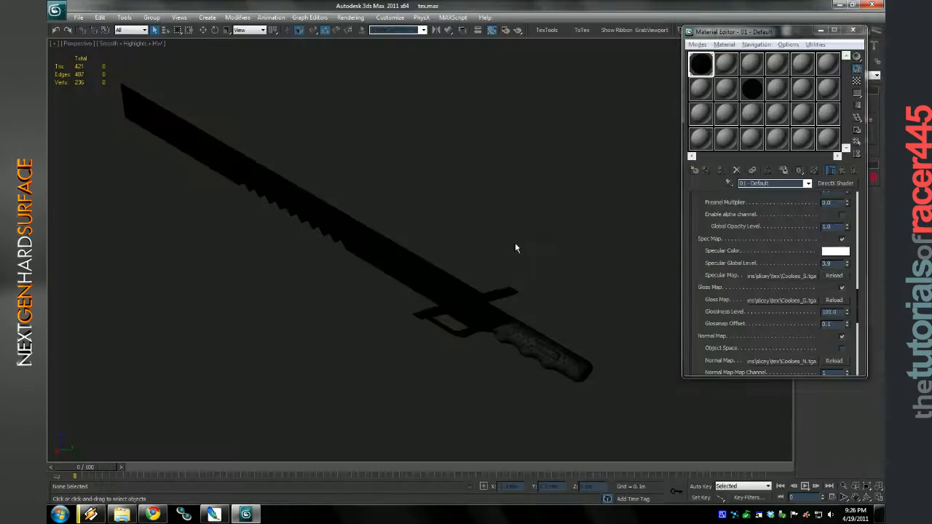
scroll(487, 248, up, 4)
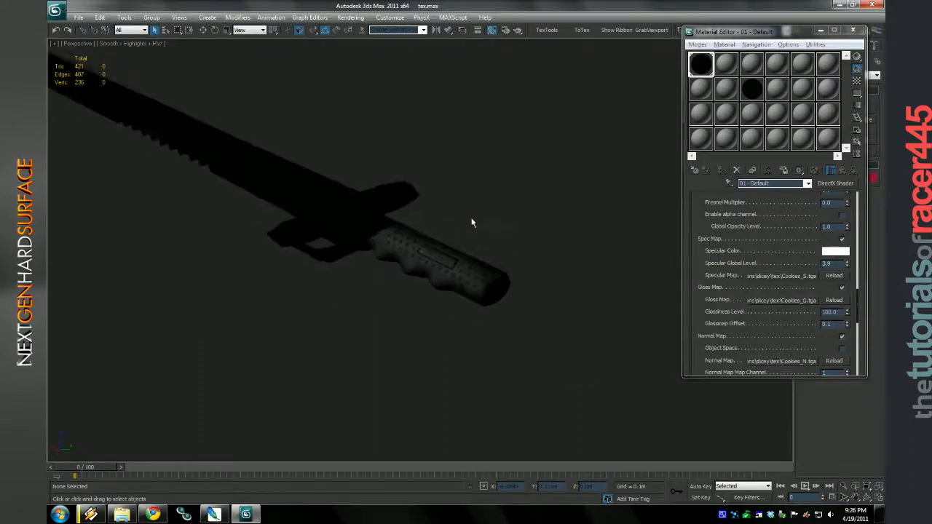
scroll(472, 223, up, 2)
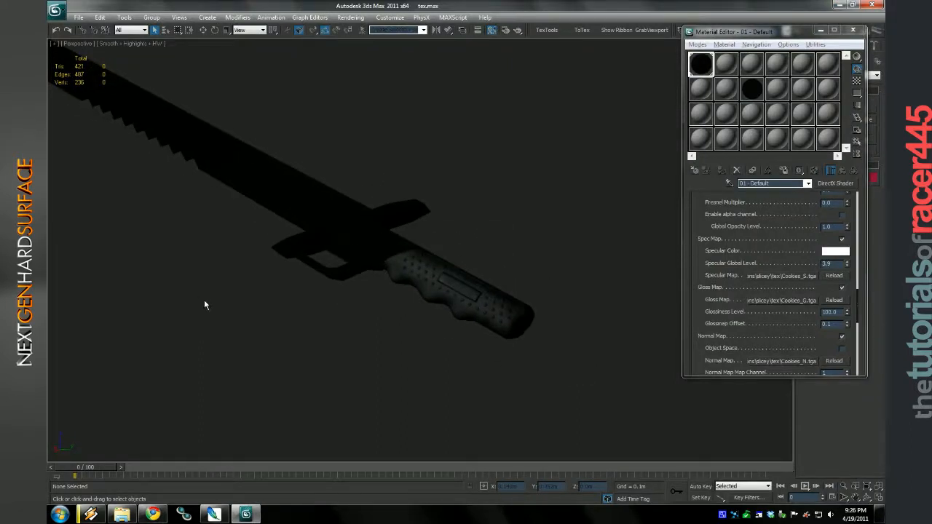
Switch to Photoshop and close the plastic_rubber.psd and Softtouch.jpg reference images without saving, leaving only Cookies.psd open.
click(213, 515)
click(818, 107)
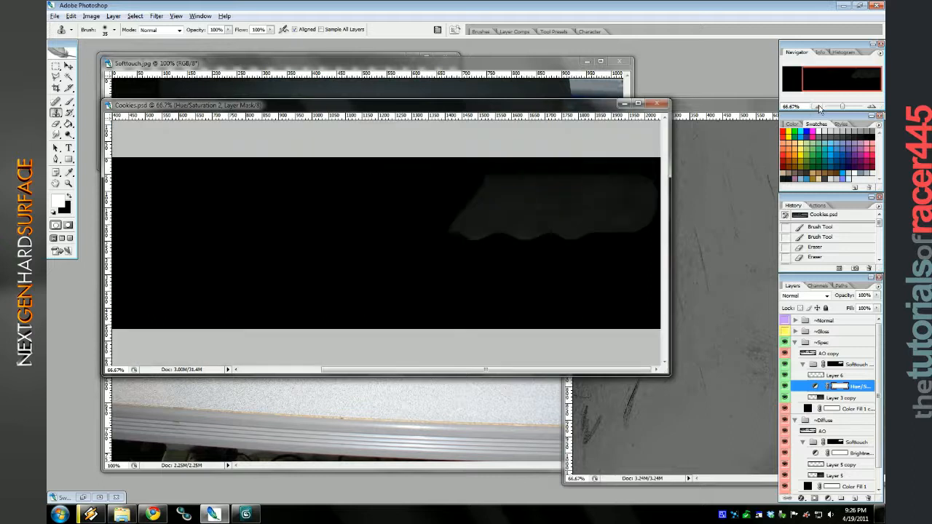
drag(716, 106, 476, 94)
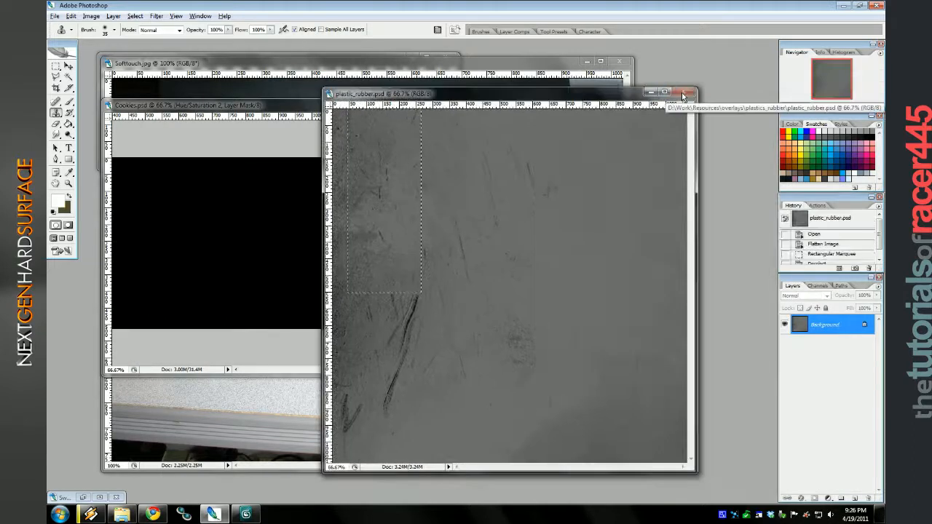
click(683, 94)
click(410, 198)
click(618, 61)
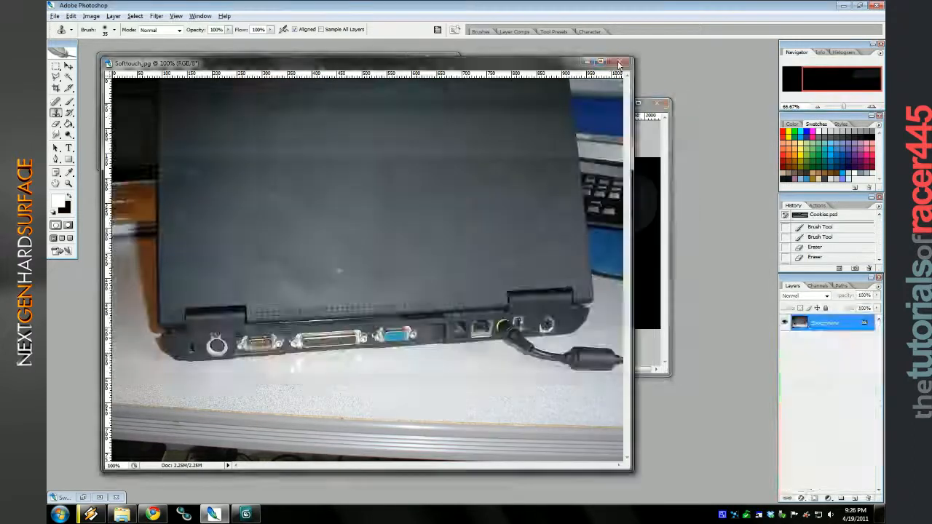
click(445, 58)
click(410, 197)
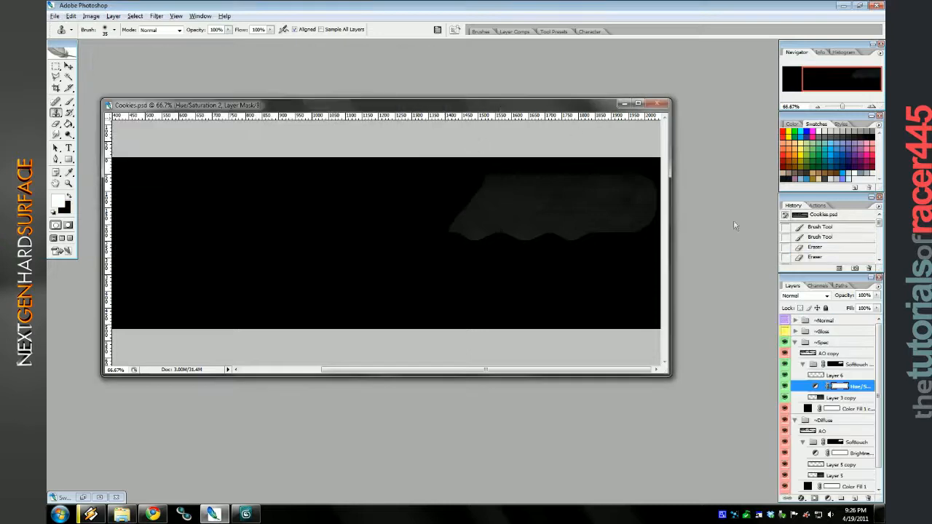
Collapse and hide the ~Spec group, hide the Color Fill 1 layer in ~Diffuse, and make the Template layer active.
click(794, 343)
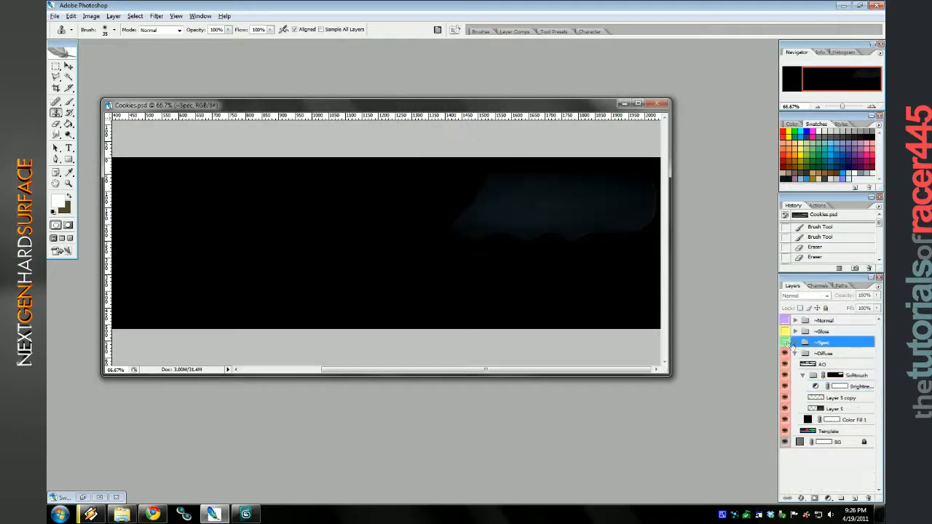
click(784, 420)
click(831, 431)
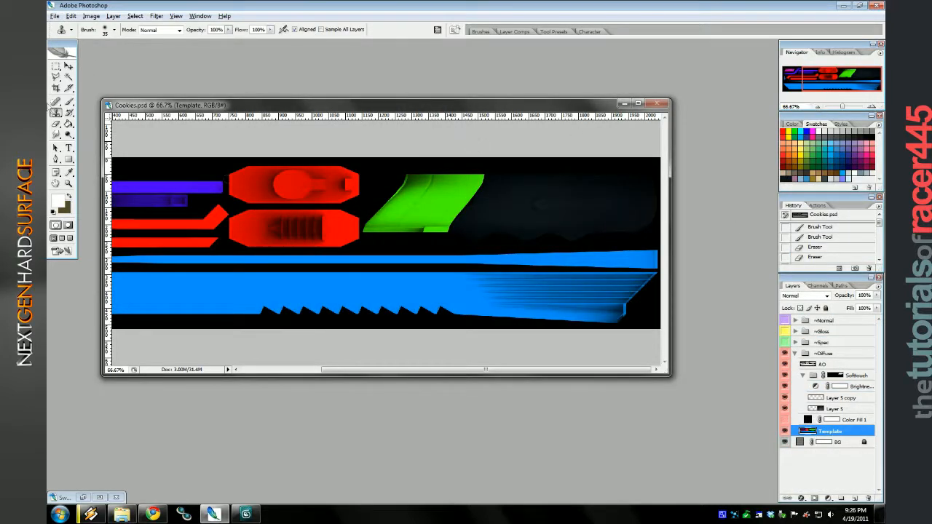
Select the green, red and purple parts and the handle area on the Template layer with the Magic Wand.
key(w)
drag(667, 371, 756, 375)
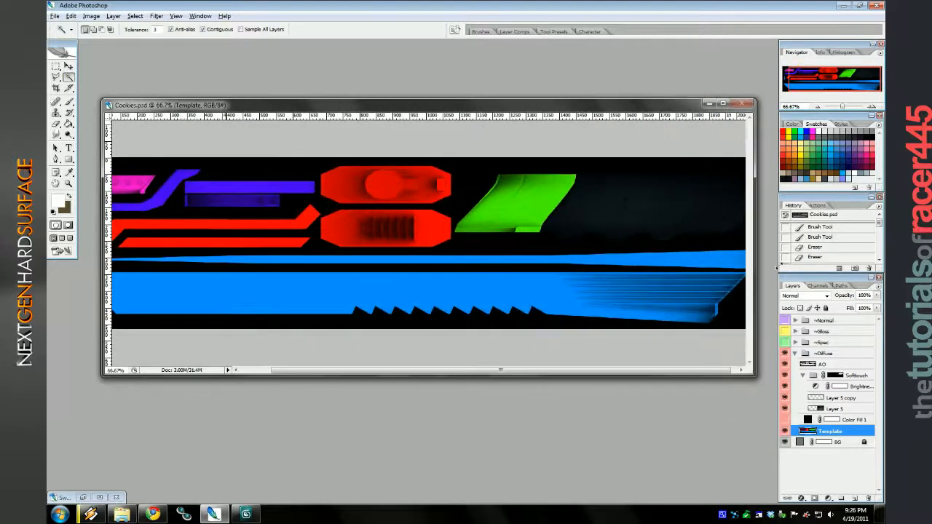
drag(412, 371, 382, 372)
click(574, 193)
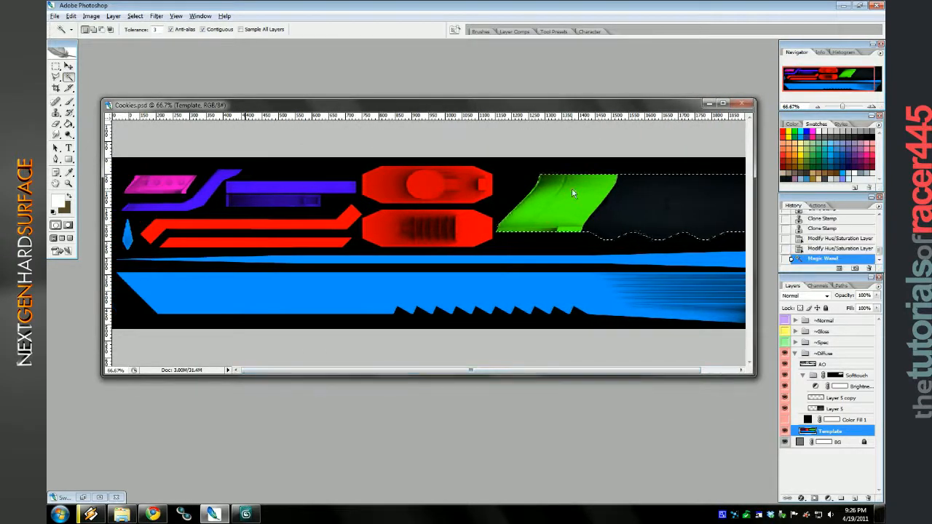
shift+click(530, 206)
shift+click(380, 203)
shift+click(293, 198)
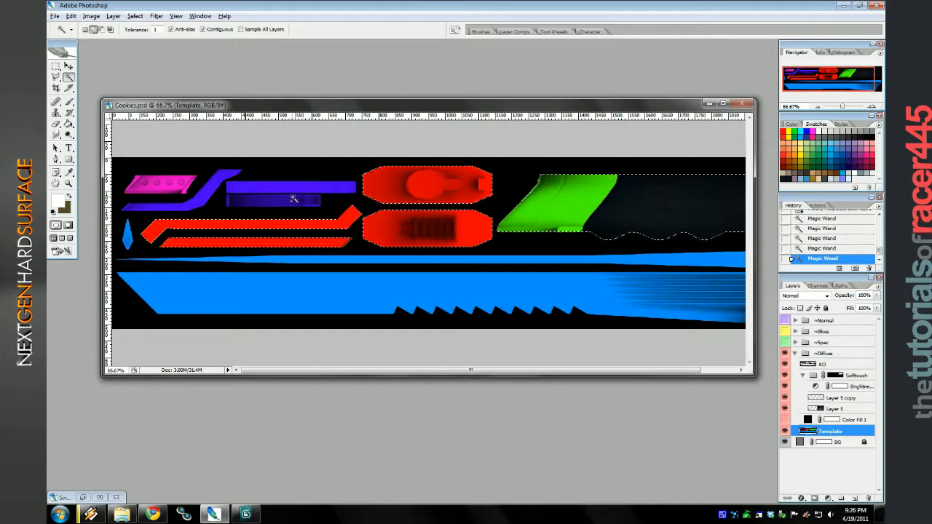
Expand the combined selection of the coloured parts slightly beyond their edges.
click(135, 16)
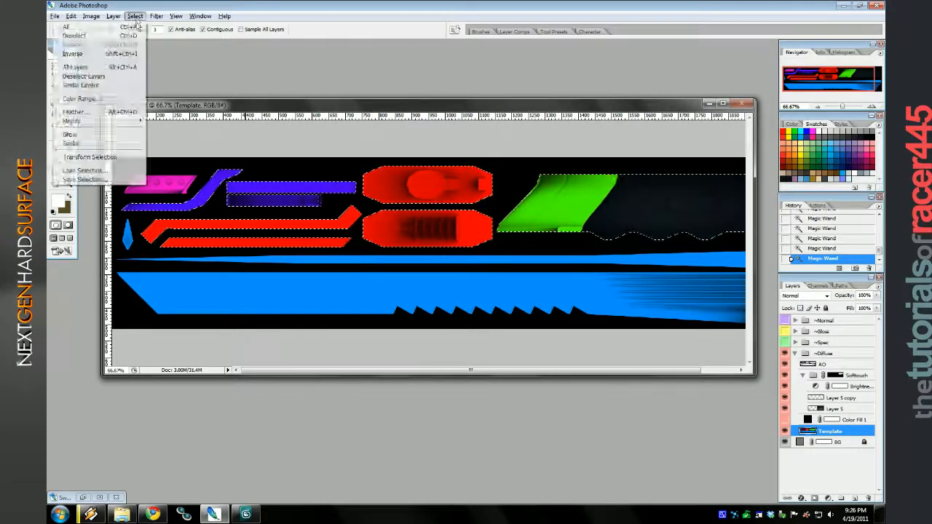
mouse_move(110, 118)
click(167, 138)
click(503, 173)
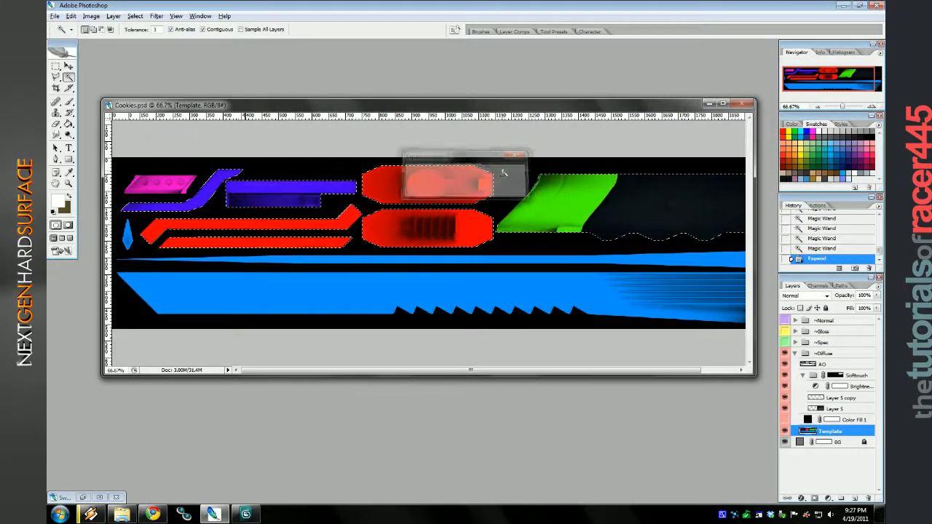
Collapse the Softtouch group and create a new group named Brushed directly beneath it in ~Diffuse.
click(803, 375)
click(831, 386)
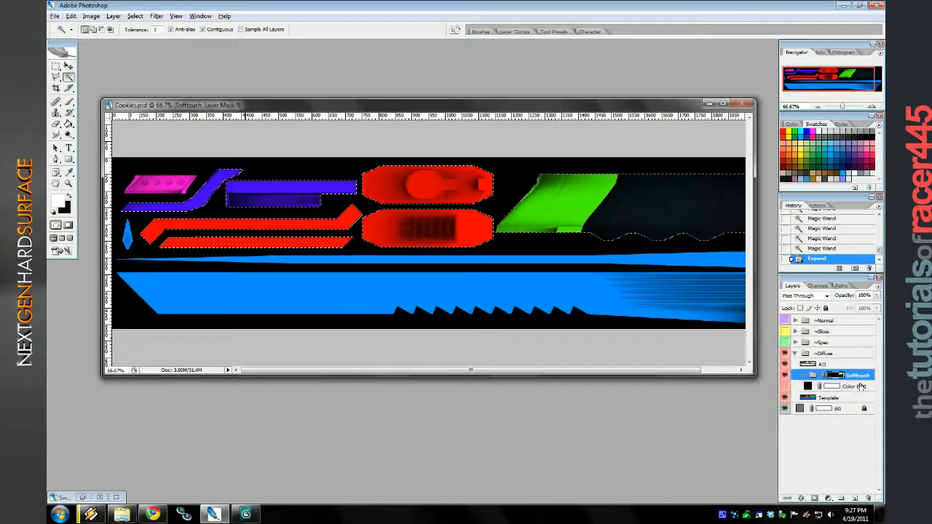
click(842, 499)
double_click(832, 386)
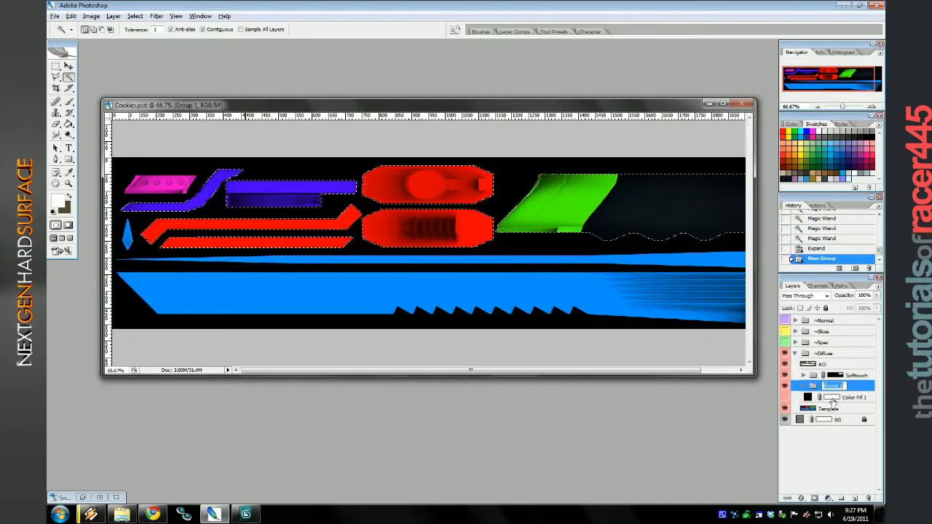
text(Brushed)
key(Return)
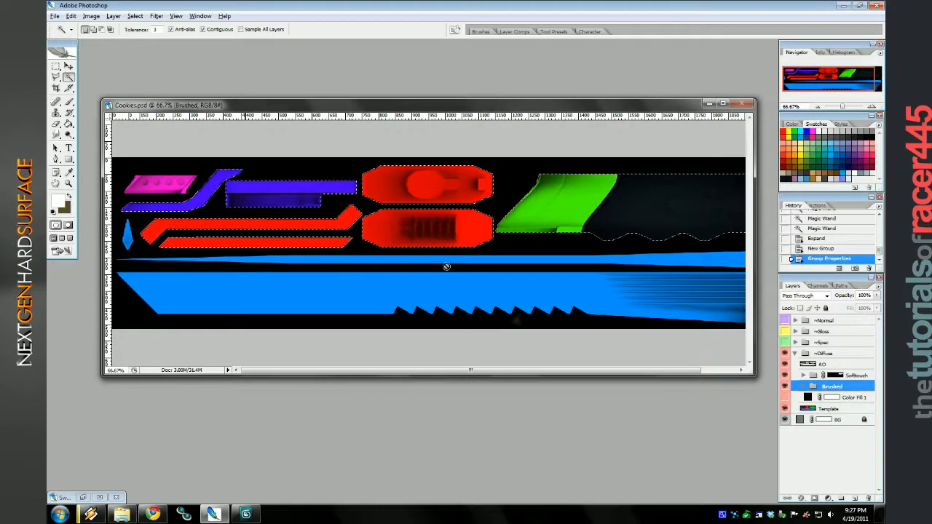
Subtract the outer part of the green shape with the Polygonal Lasso and mask the Brushed group with the remaining selection.
key(l)
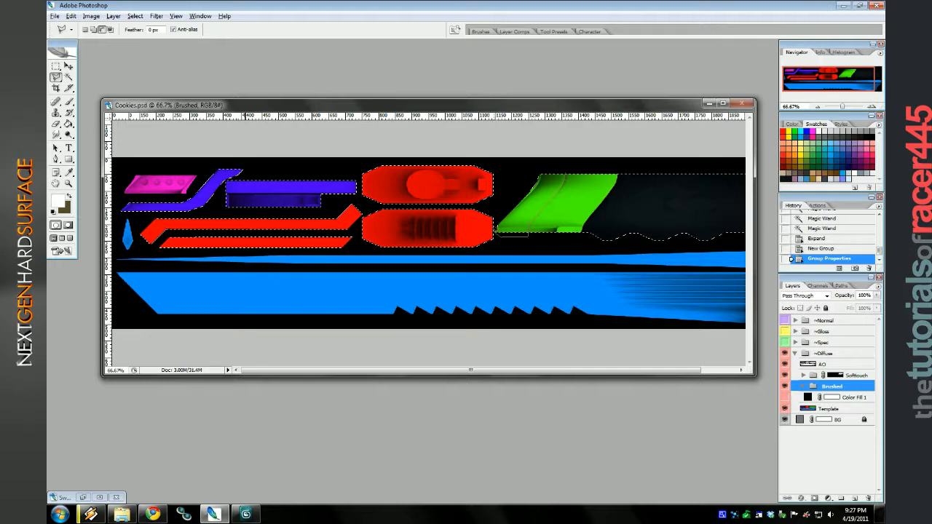
click(538, 157)
click(814, 499)
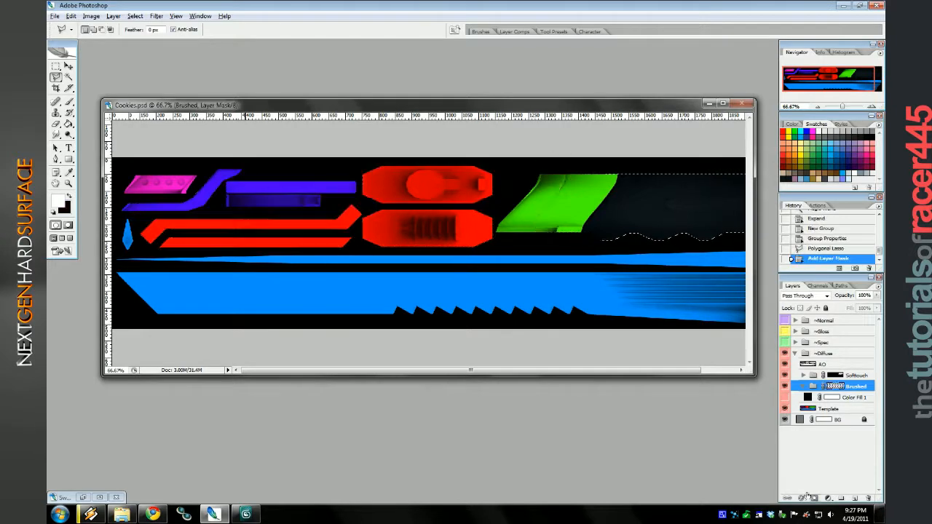
Add a dark grey #565656 solid colour fill inside the Brushed group, hide the Template layer and show Color Fill 1.
click(828, 499)
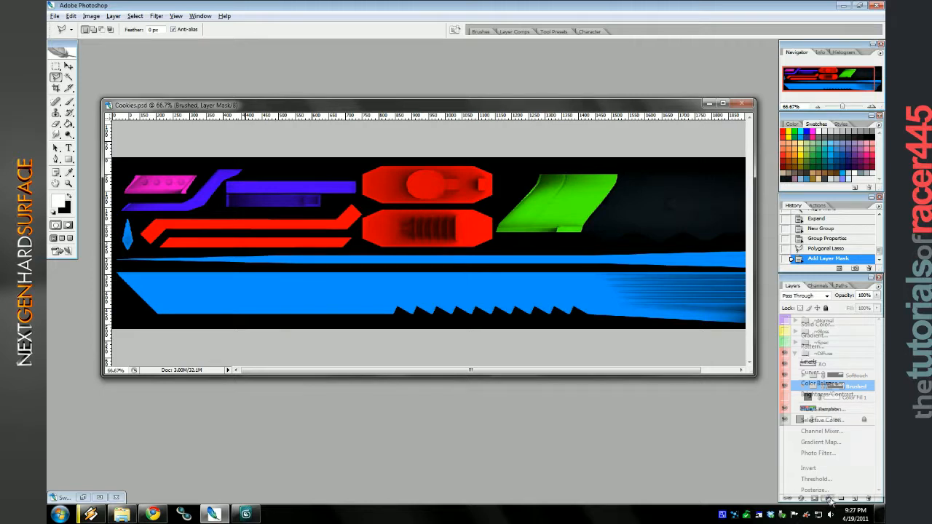
click(811, 325)
drag(637, 243, 482, 264)
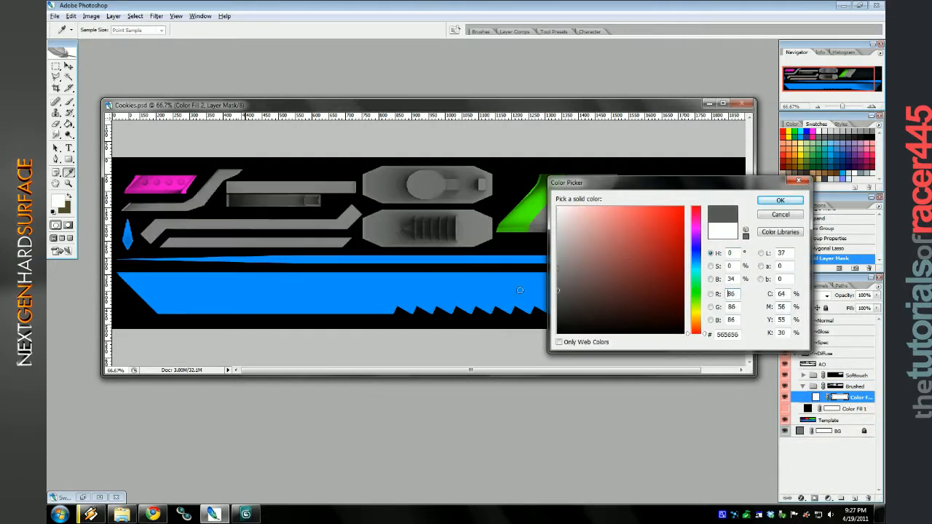
click(776, 202)
click(790, 420)
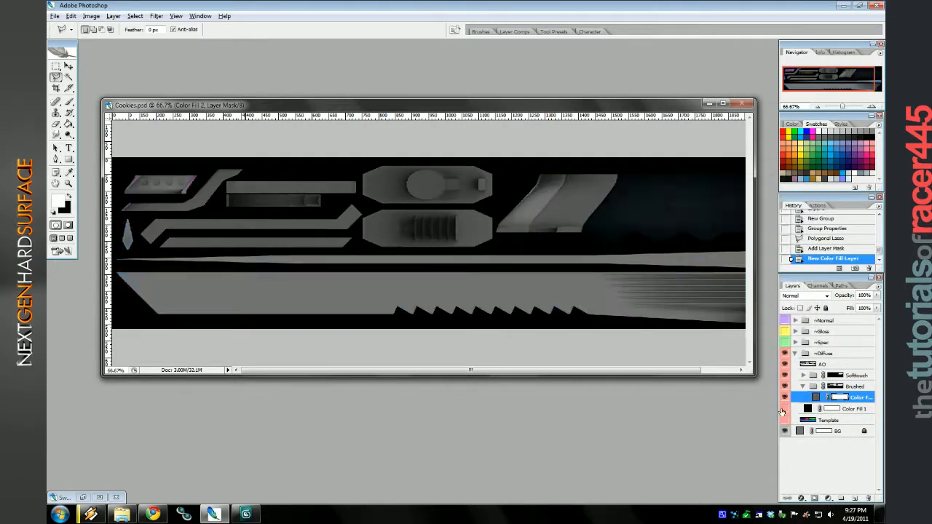
click(787, 410)
Browse the overlays resource folder and open the scratched metal texture MetalBare0145_H.jpg in Photoshop.
click(121, 514)
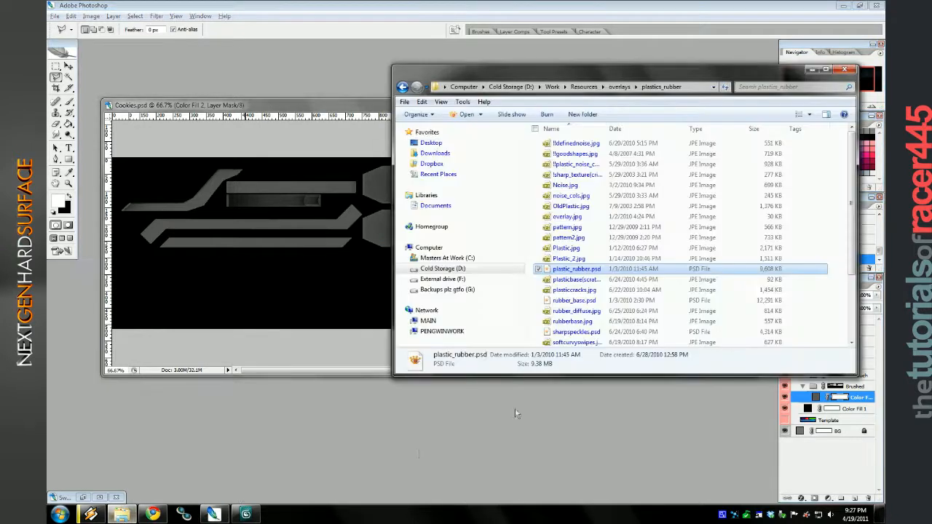
key(BackSpace)
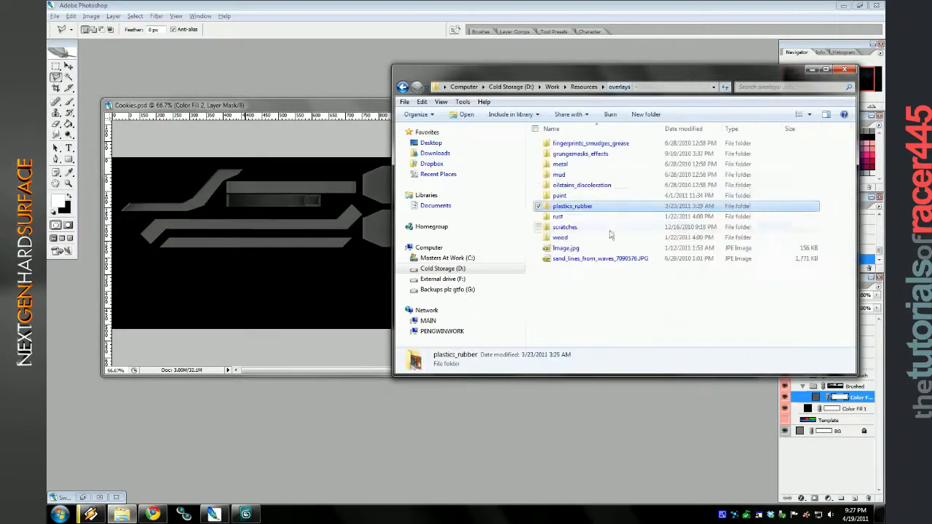
double_click(577, 185)
double_click(575, 290)
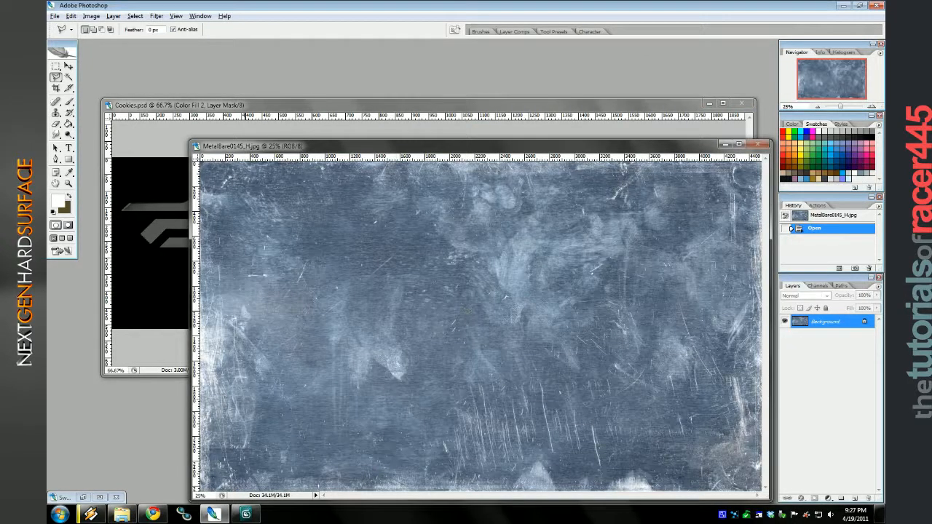
click(55, 67)
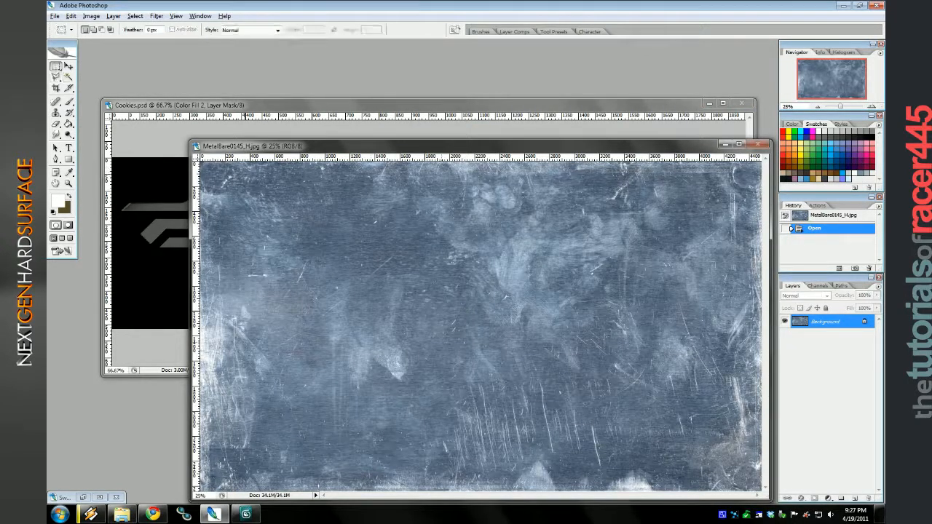
In Cookies.psd, add a layer named Filterbrush at the top of the Brushed group and load the group's mask as a selection.
click(360, 109)
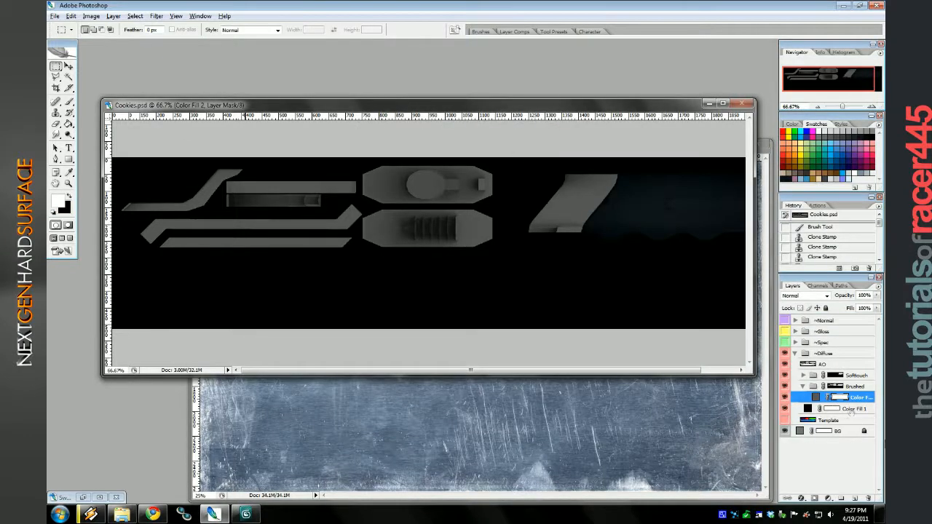
click(853, 498)
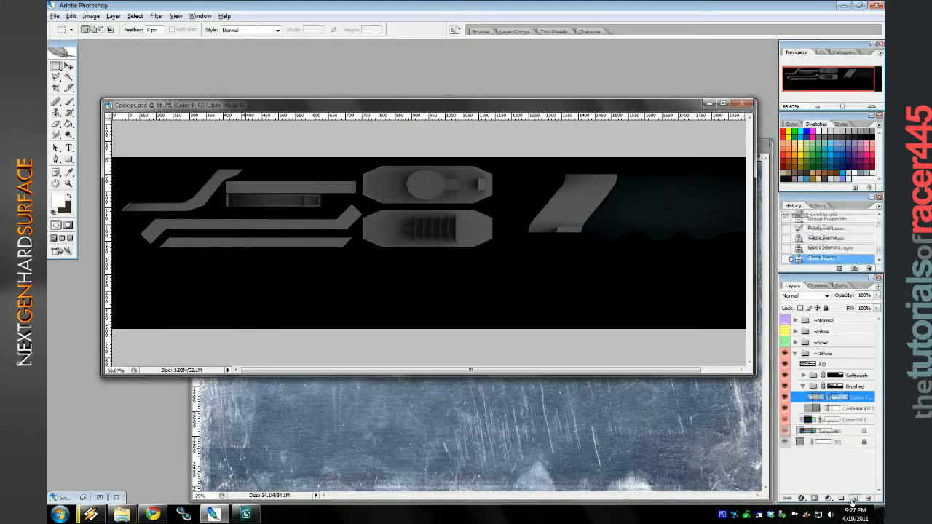
ctrl+click(837, 386)
double_click(836, 397)
text(Fill)
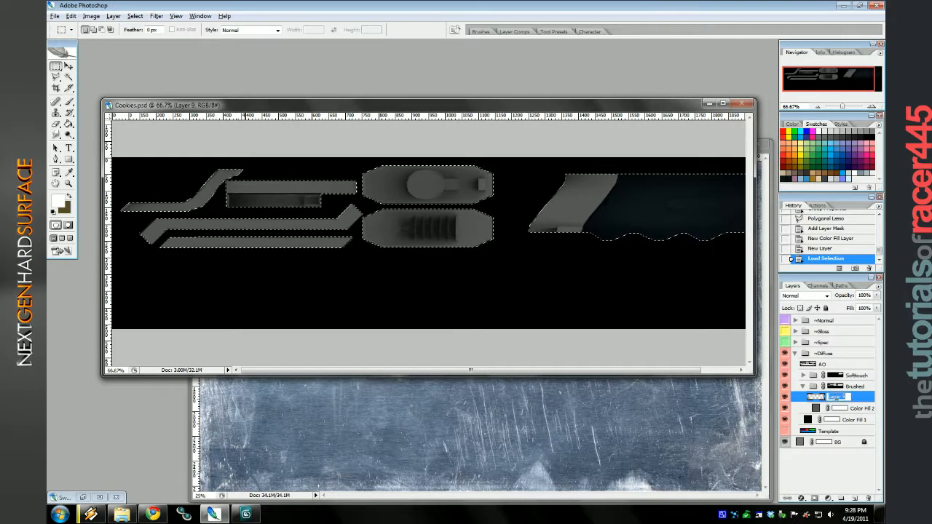
text(terbrush)
key(Return)
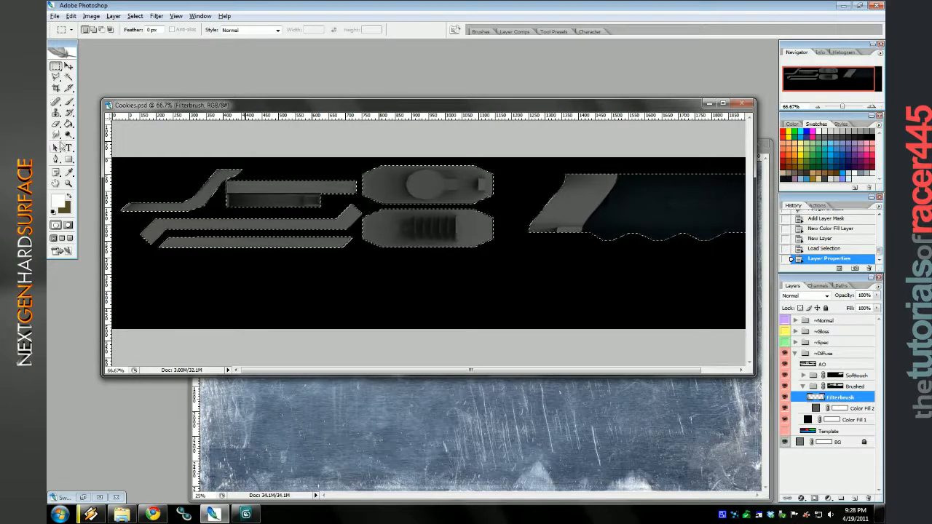
Fill the selected parts on the Filterbrush layer with white and apply monochromatic Gaussian Add Noise to them.
click(68, 123)
click(575, 204)
click(156, 16)
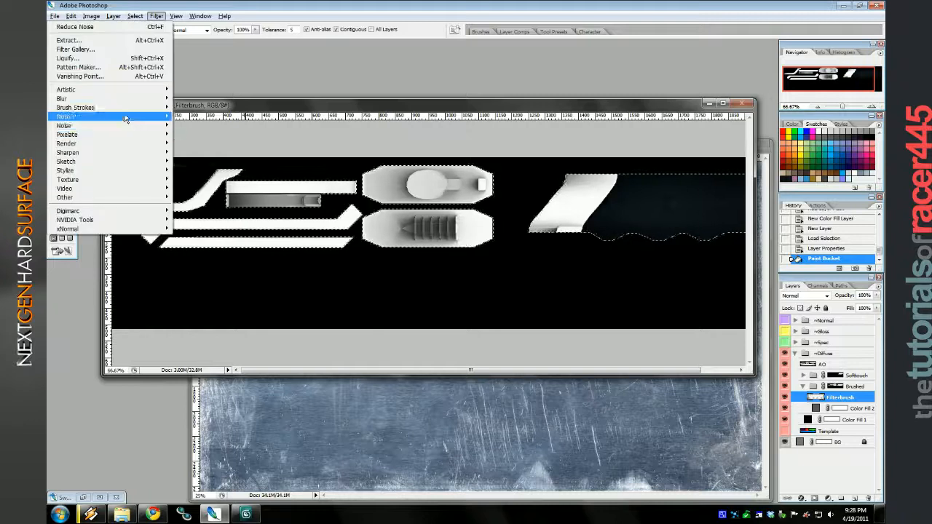
mouse_move(80, 125)
click(205, 129)
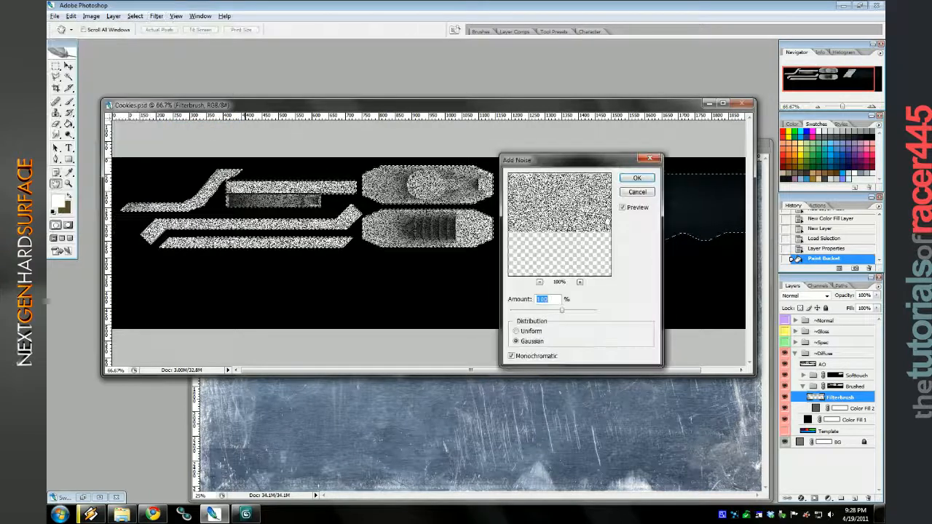
click(638, 182)
Subtract the slanted part and the neighbouring dark handle area from the selection with the Rectangular Marquee.
click(56, 67)
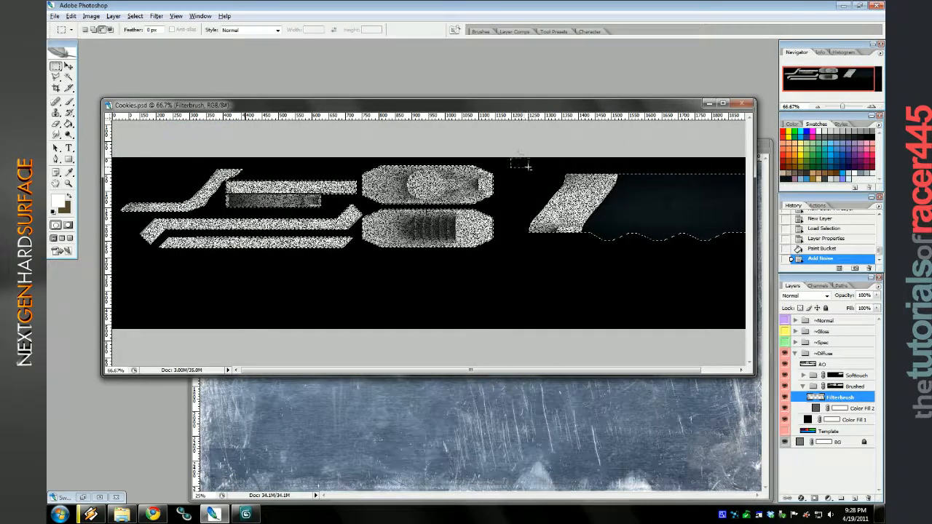
drag(516, 264, 668, 321)
drag(593, 370, 641, 371)
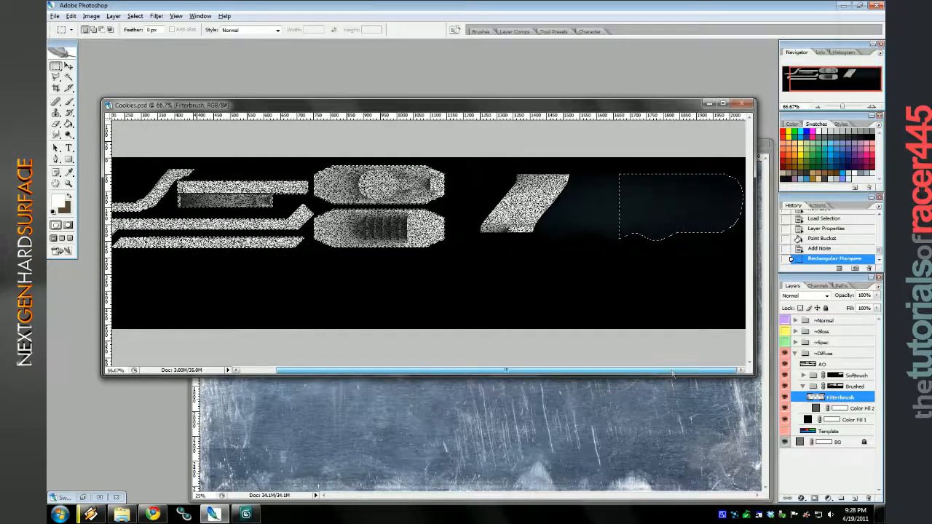
drag(743, 292, 772, 212)
scroll(261, 257, left, 2)
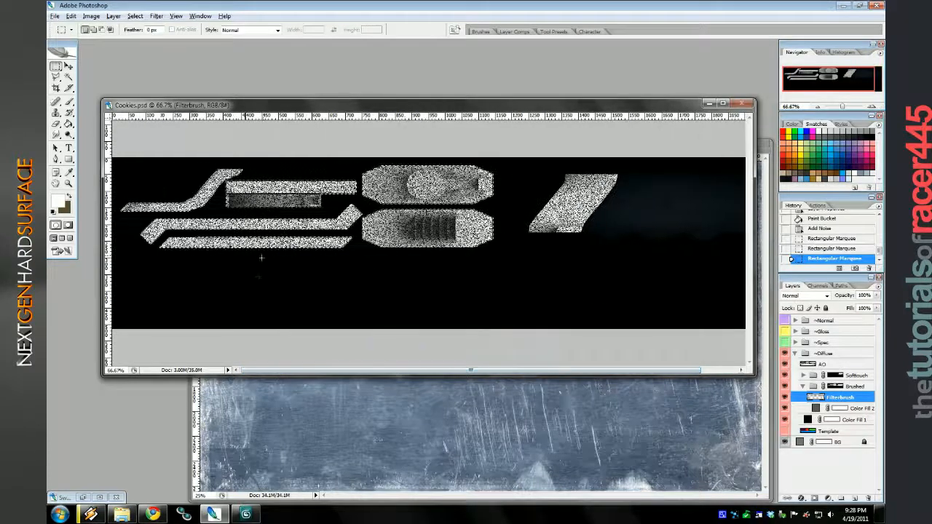
Subtract the thin bent strip beside the 0 end of the ruler from the selection with the Polygonal Lasso.
key(l)
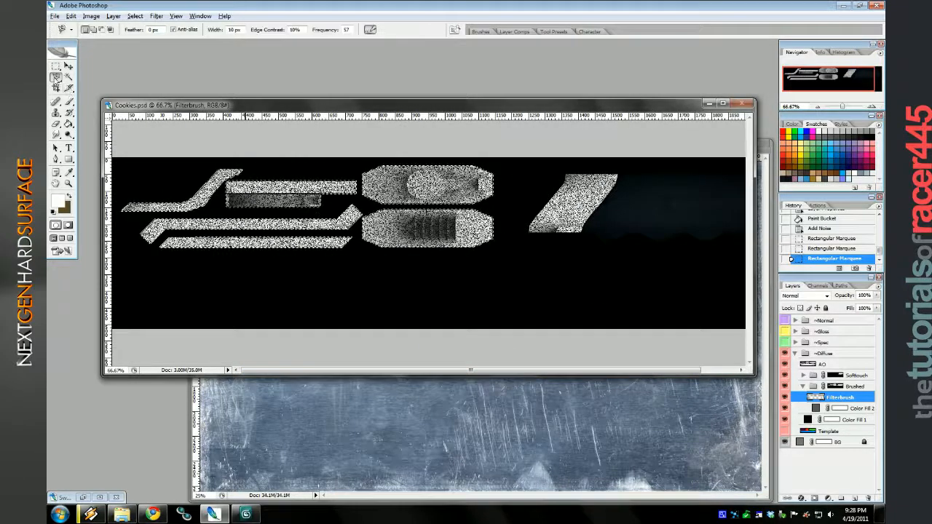
right_click(56, 76)
click(95, 88)
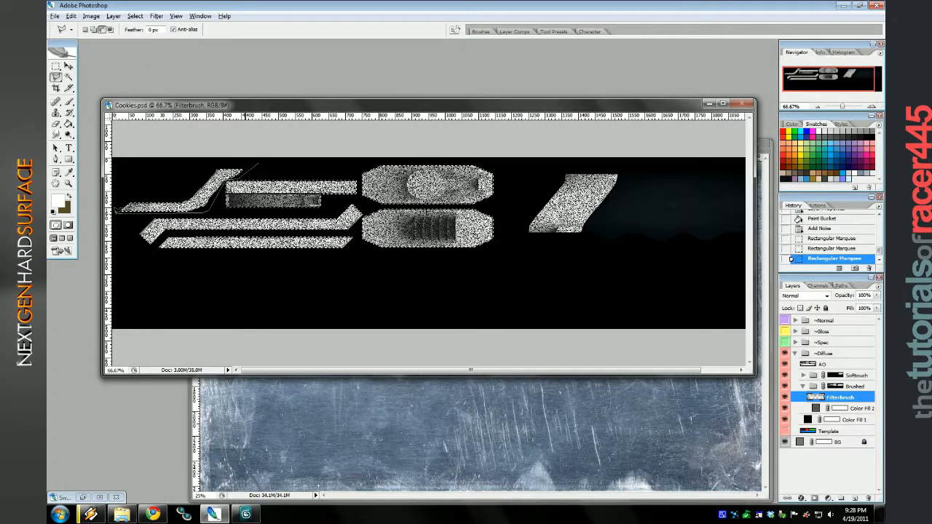
double_click(228, 138)
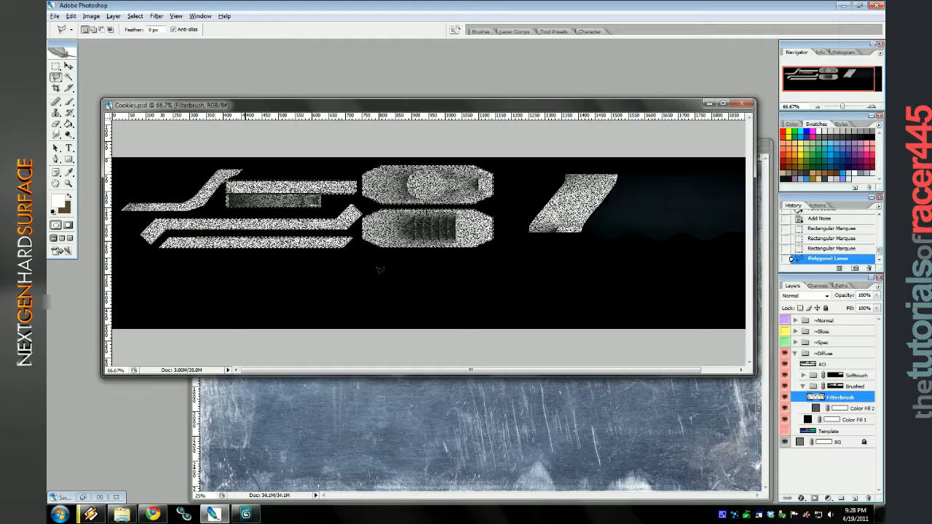
Apply Motion Blur to the selected noise on the Filterbrush layer at a 0° angle and 69 pixels distance.
click(156, 16)
mouse_move(146, 93)
click(202, 152)
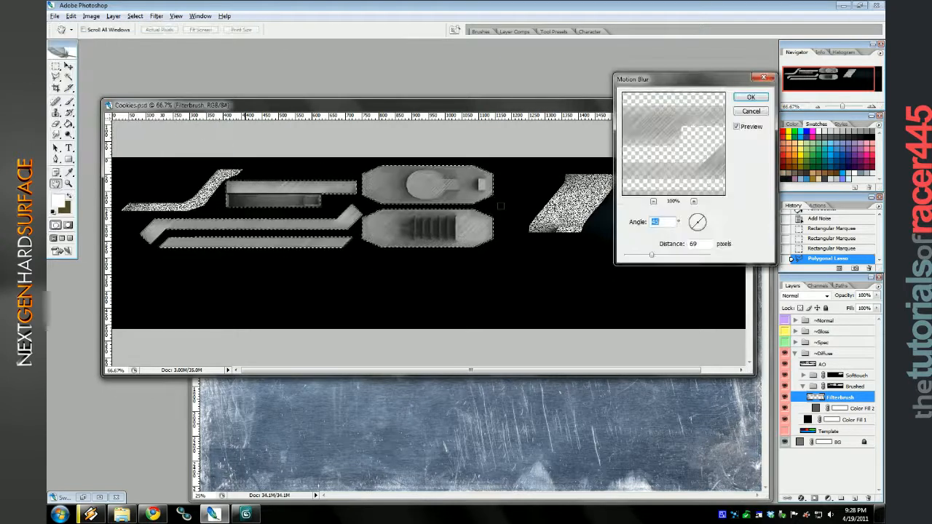
text(0)
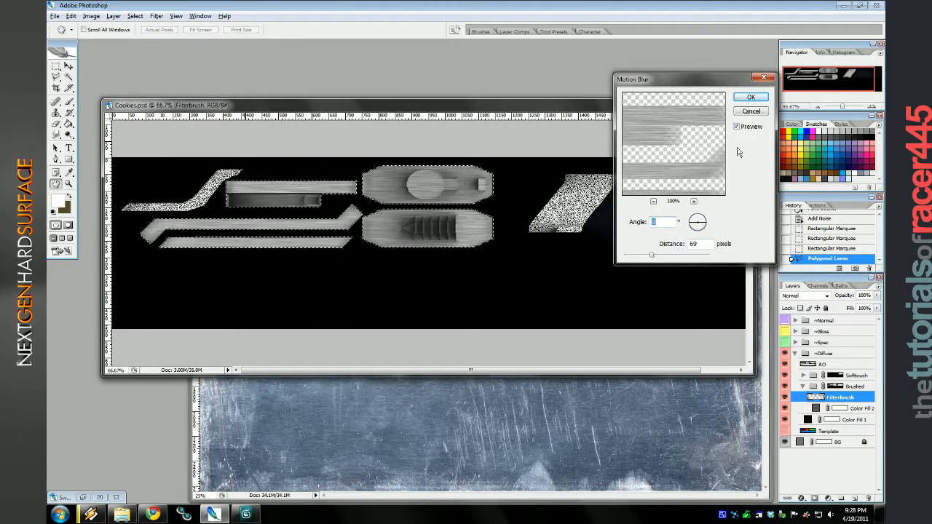
click(751, 97)
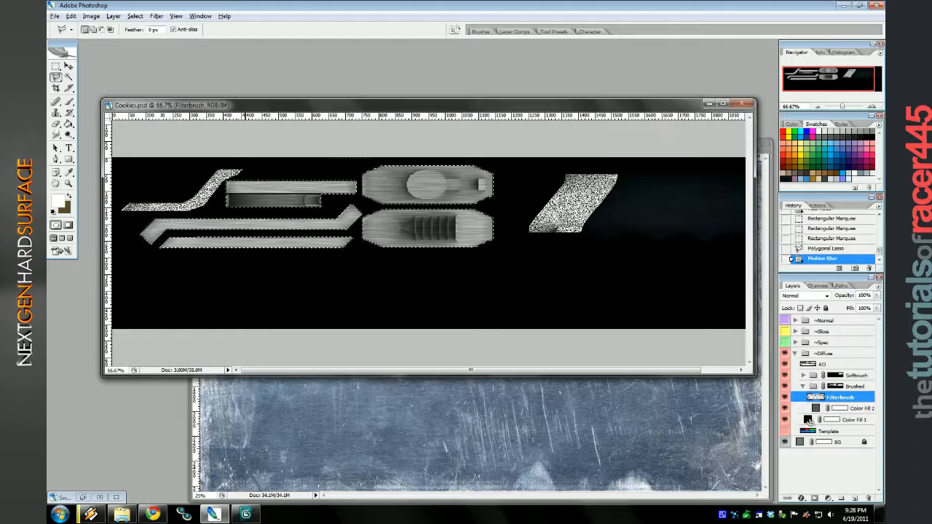
Invert the selection and intersect it with the Brushed group's mask so only the remaining unblurred parts are selected.
click(156, 16)
key(Escape)
key(ctrl+shift+i)
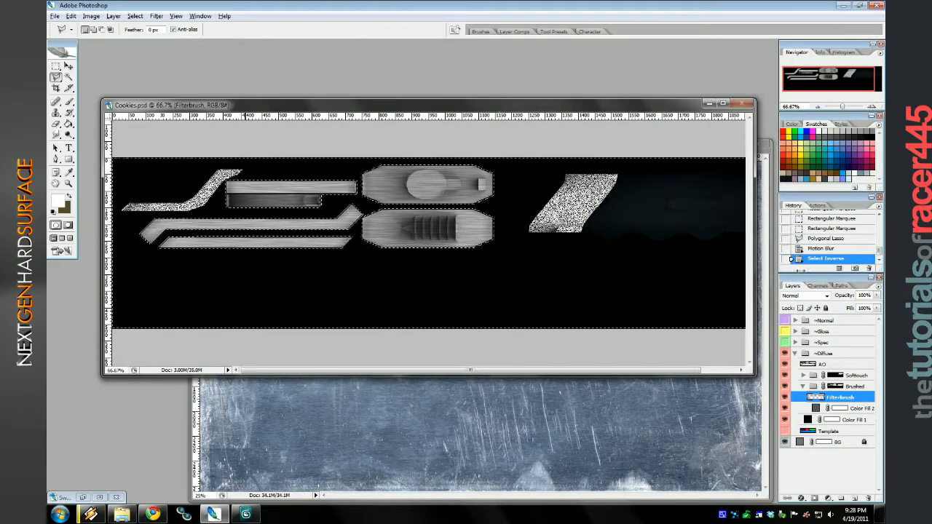
ctrl+alt+shift+click(835, 387)
Apply Motion Blur to the selected slanted parts at a 52° angle and 69 pixels distance, and deselect.
click(157, 16)
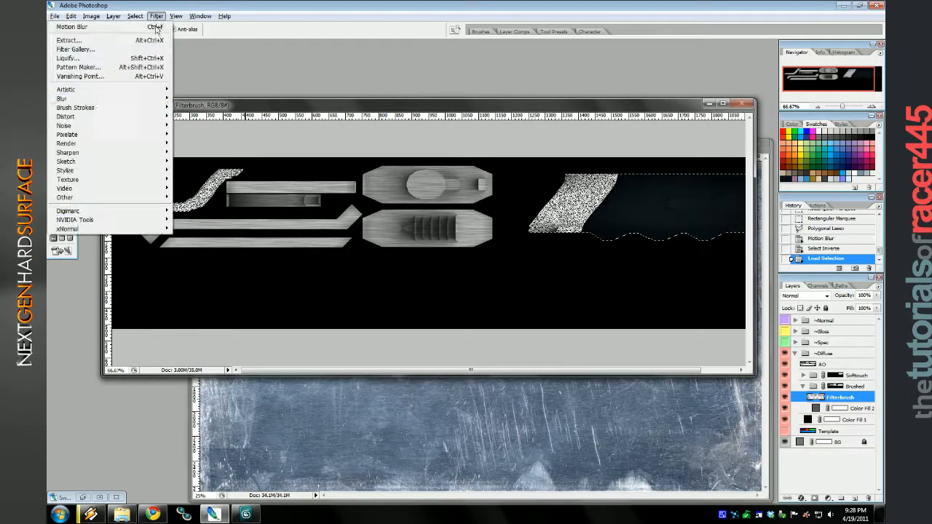
mouse_move(131, 98)
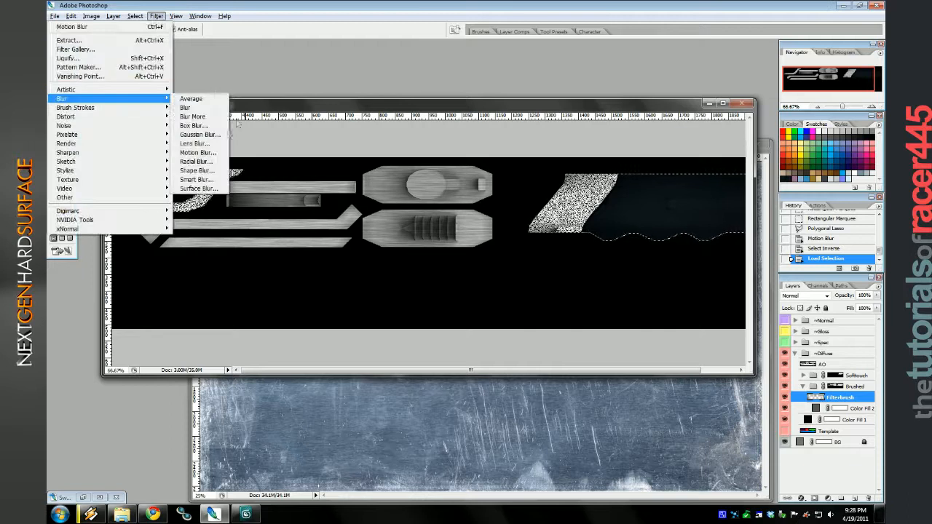
click(210, 154)
click(696, 228)
click(695, 228)
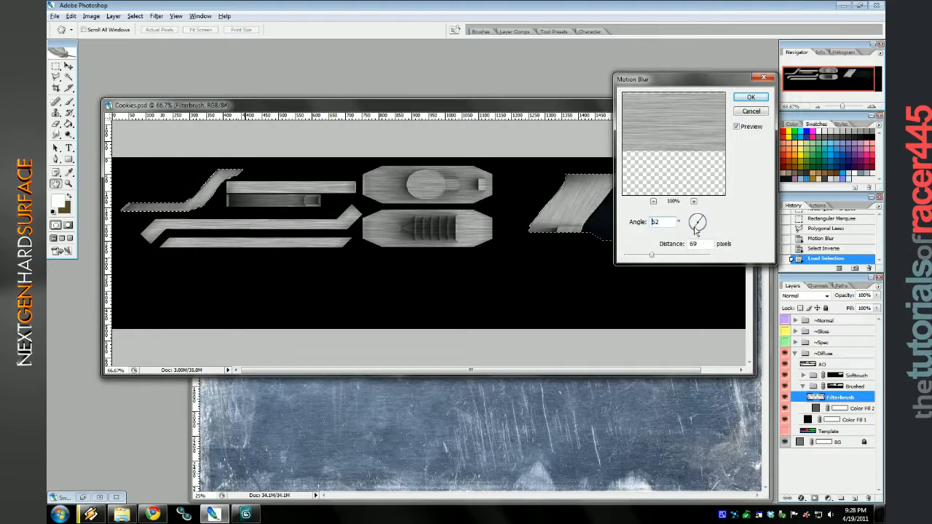
click(750, 97)
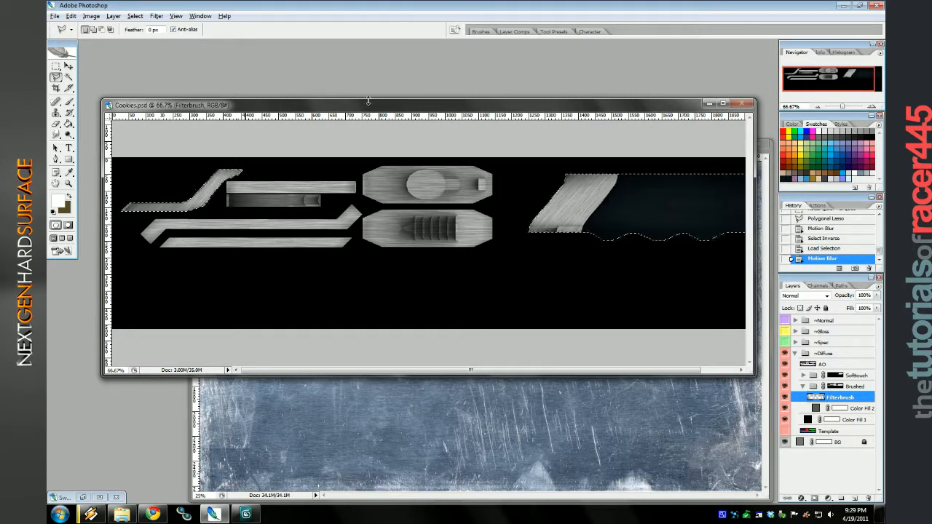
key(ctrl+d)
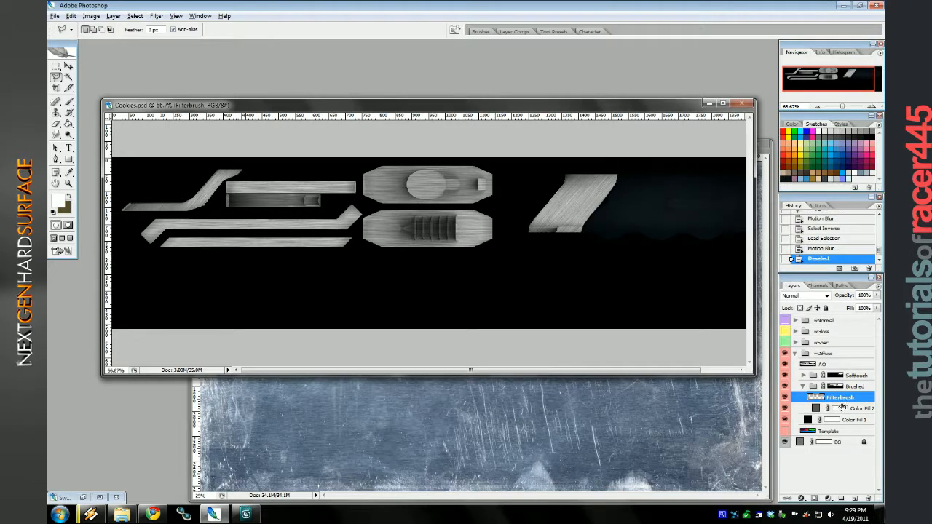
Add a Pattern Fill layer with a dark grey pattern at 100% scale directly above Color Fill 2.
click(866, 409)
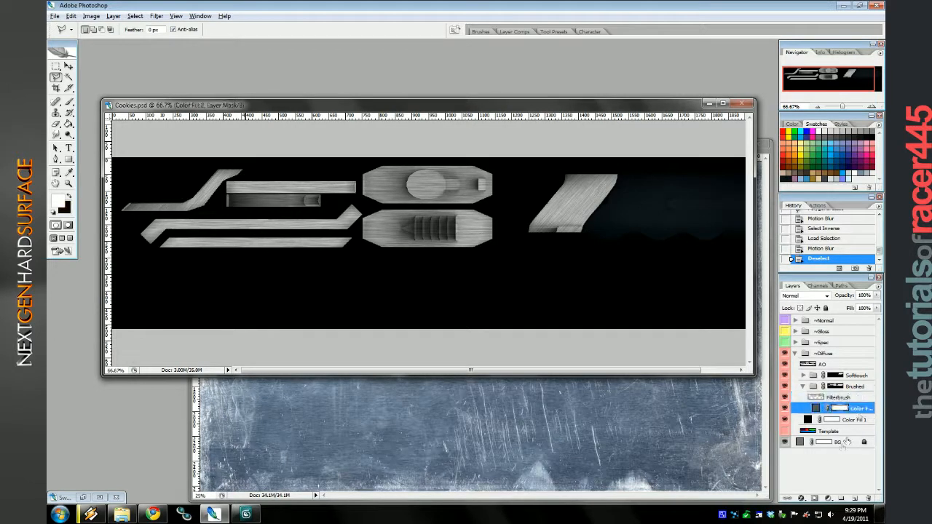
click(828, 498)
click(821, 347)
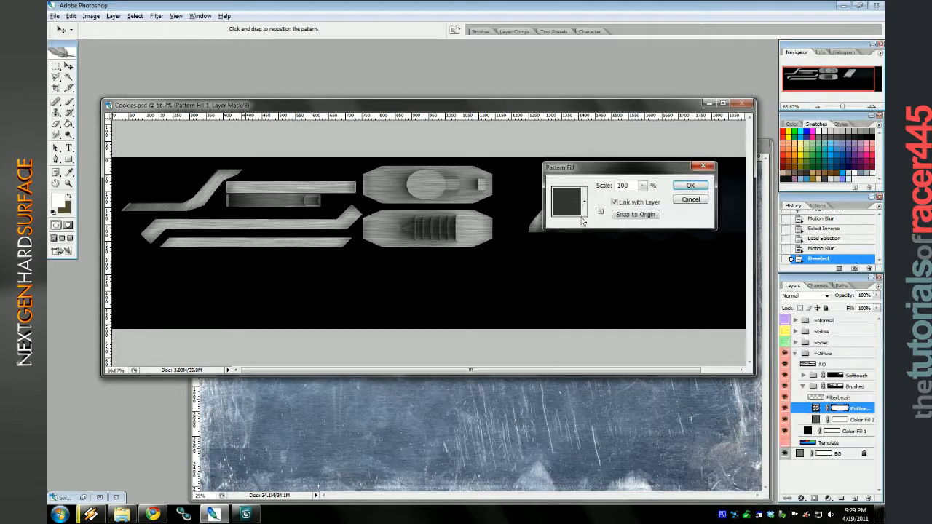
click(584, 201)
scroll(551, 277, down, 4)
click(537, 276)
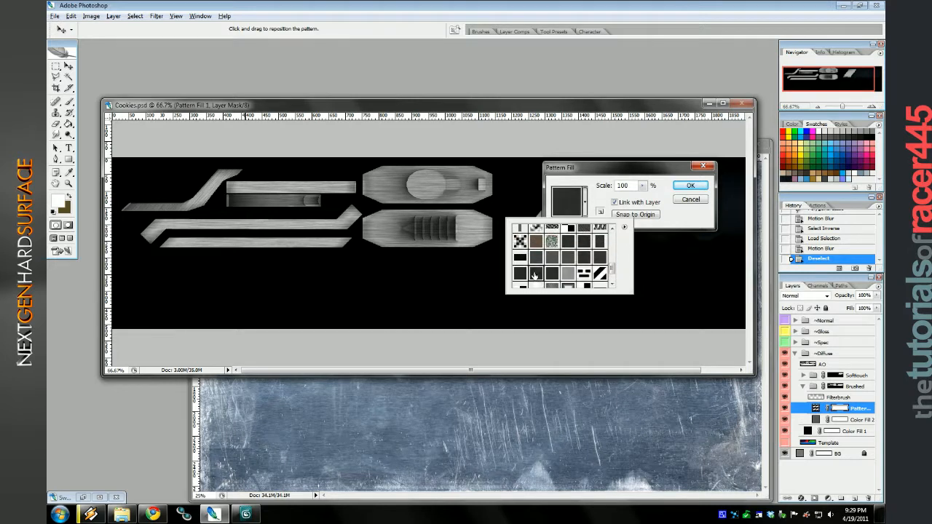
click(688, 186)
Set the Filterbrush layer's blend mode to Multiply and its fill opacity to 59%.
right_click(839, 398)
click(796, 185)
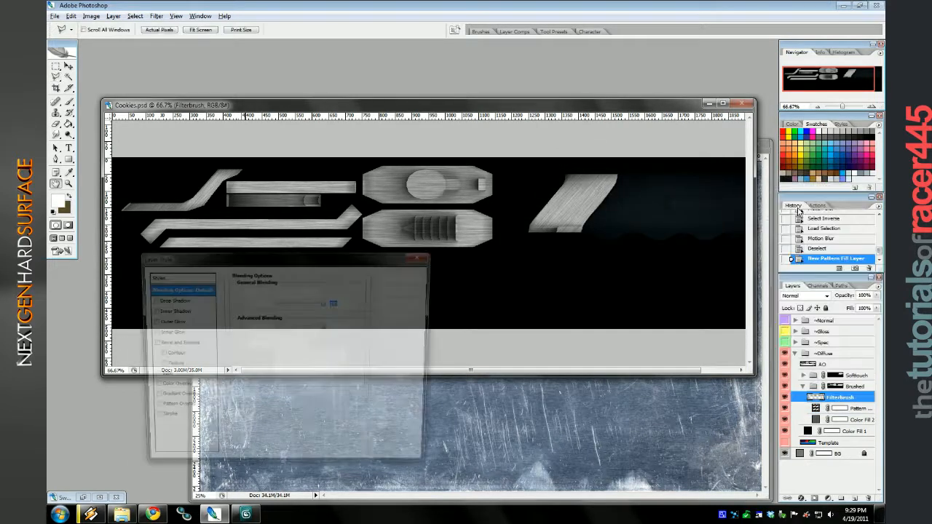
scroll(327, 300, up, 2)
scroll(328, 301, down, 4)
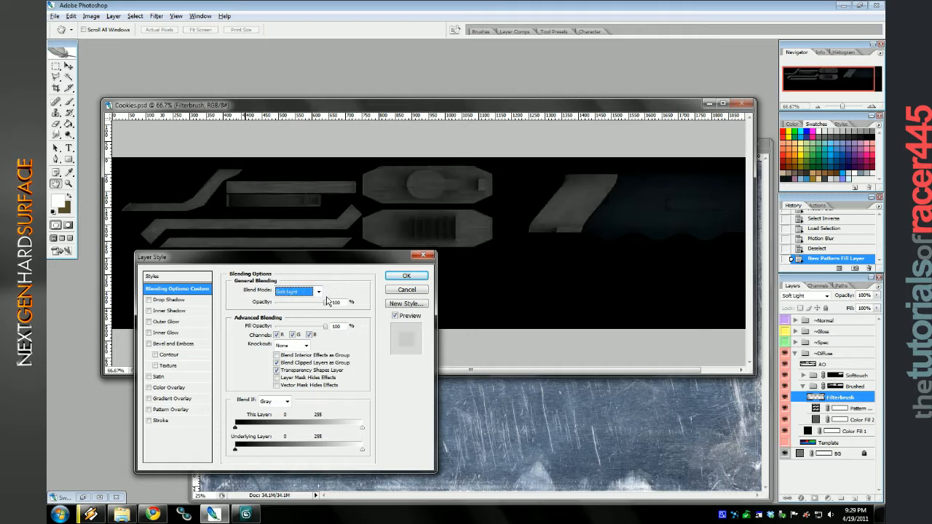
click(313, 292)
click(298, 325)
click(301, 329)
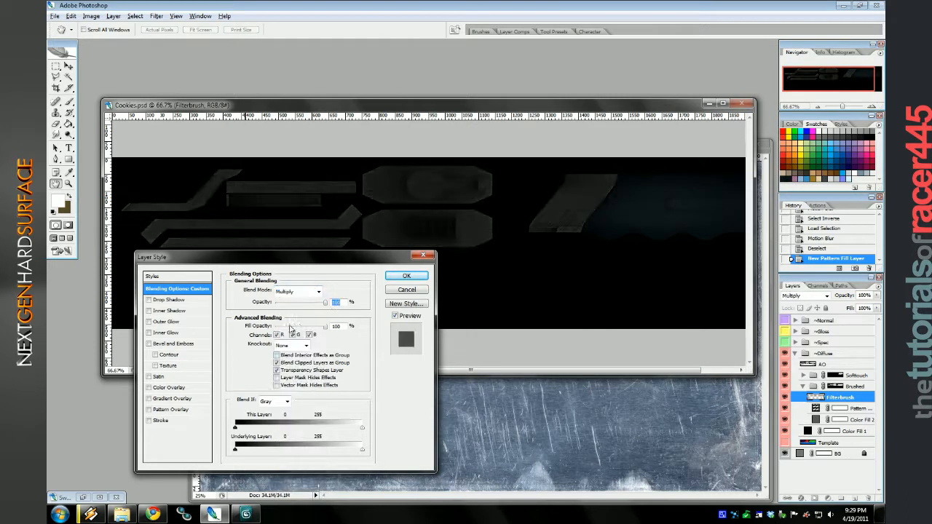
drag(304, 329, 309, 328)
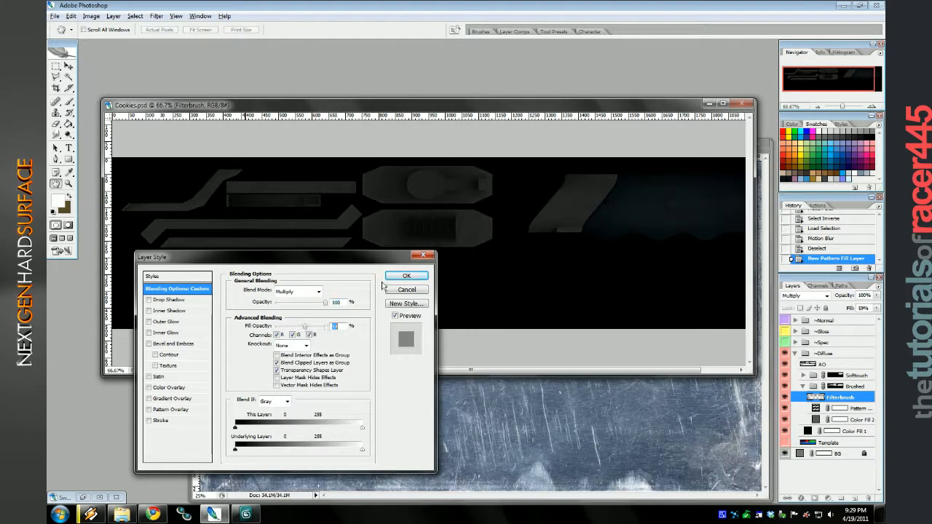
click(406, 275)
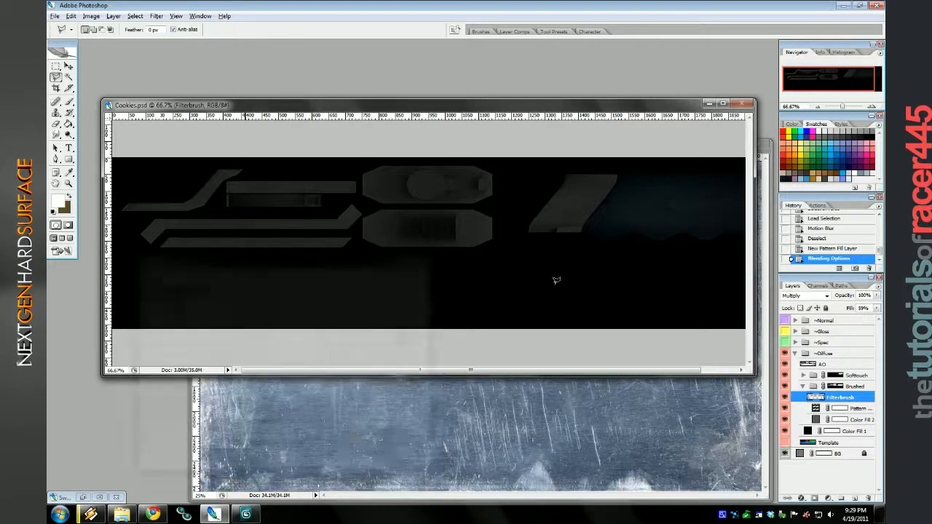
Lower the Filterbrush layer's Blend If white limit for This Layer to about 169 and set its opacity to 45%.
right_click(837, 393)
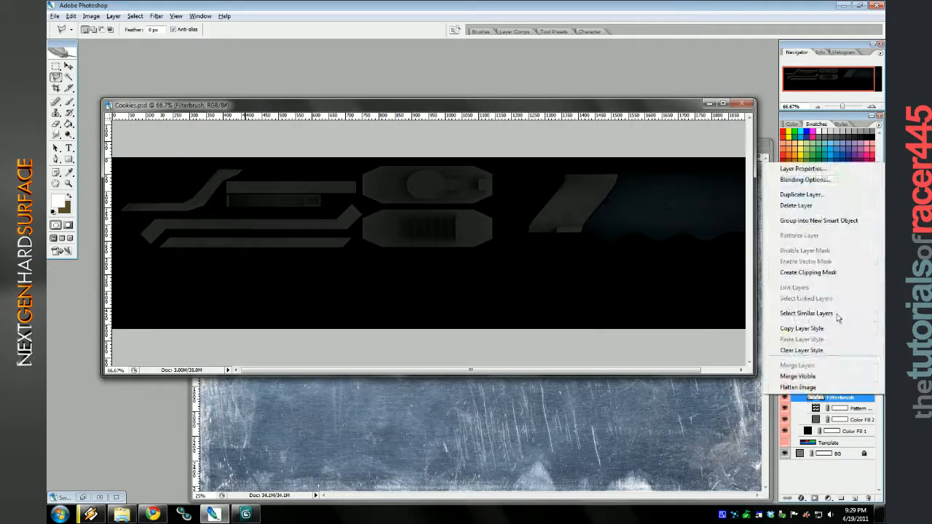
click(815, 177)
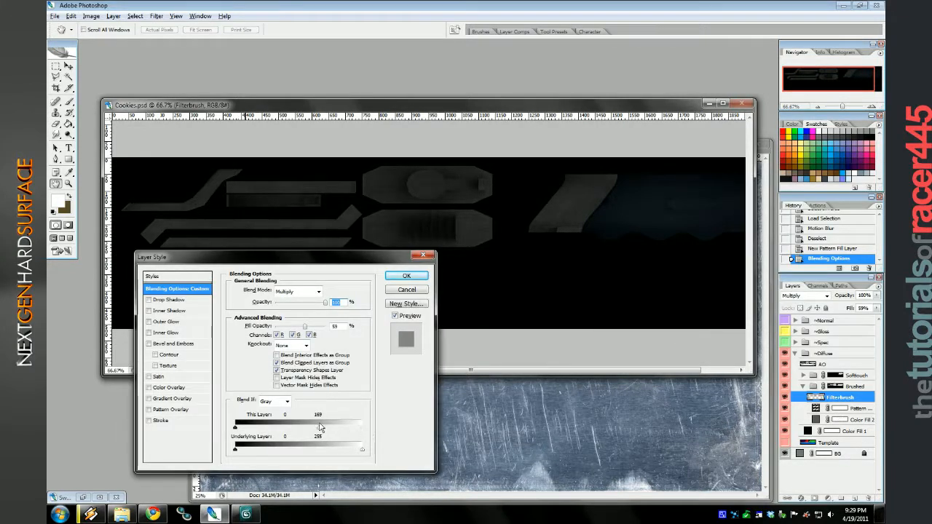
drag(317, 427, 319, 426)
text(45)
click(407, 276)
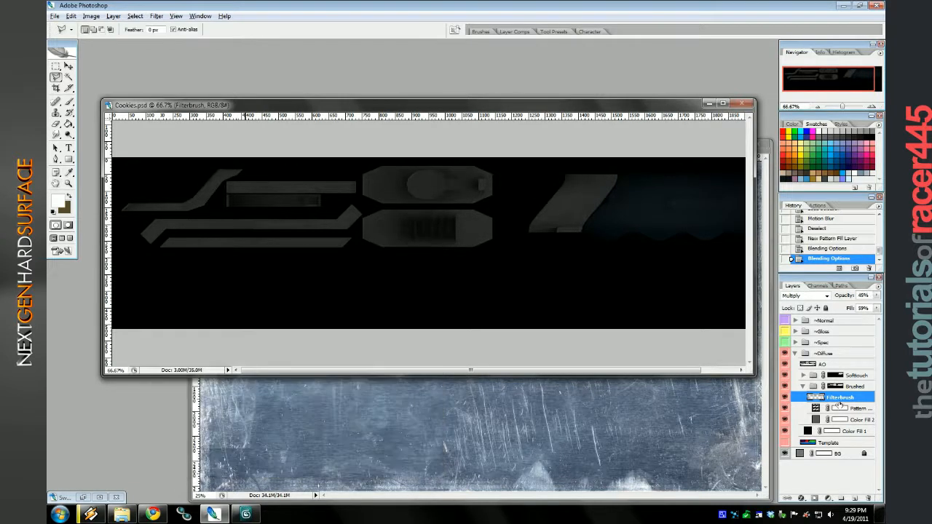
Set the Filterbrush layer's fill to 60% and its opacity to about 69%.
click(877, 296)
drag(850, 308, 857, 307)
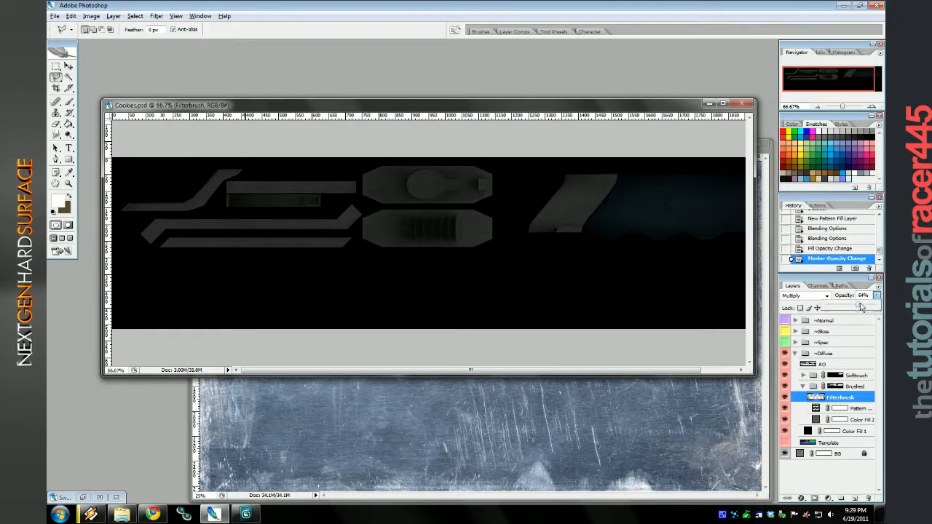
click(878, 296)
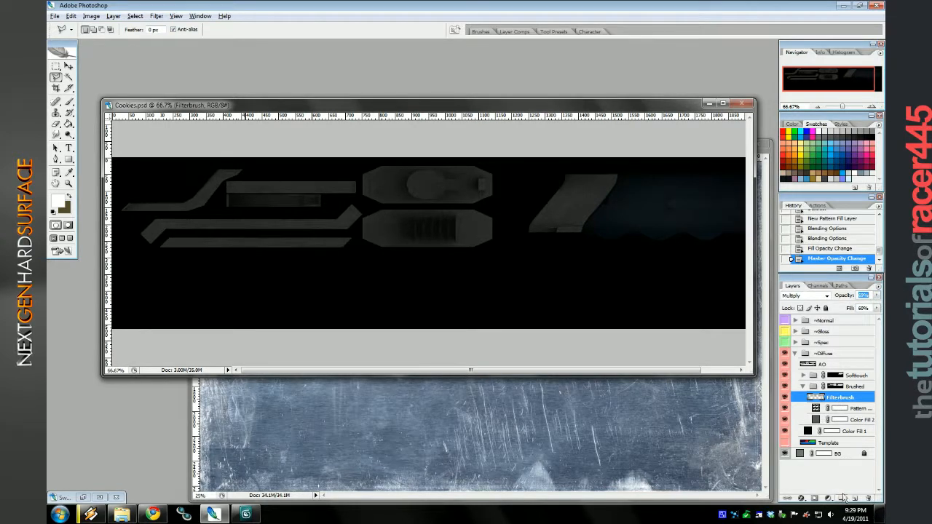
Give the Pattern Fill layer a bright blue Color Overlay in Soft Light mode, and return to Cookies.psd.
right_click(856, 409)
click(821, 83)
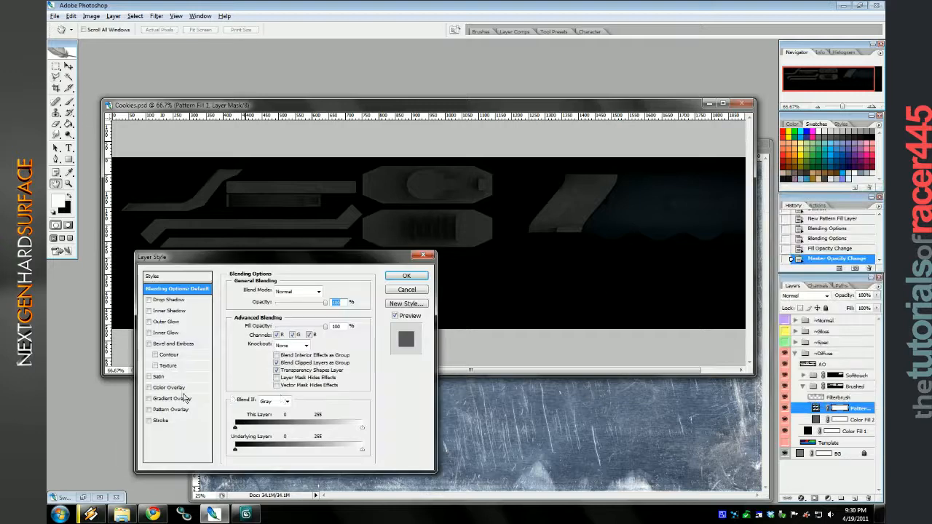
click(169, 387)
click(319, 291)
click(701, 240)
click(780, 198)
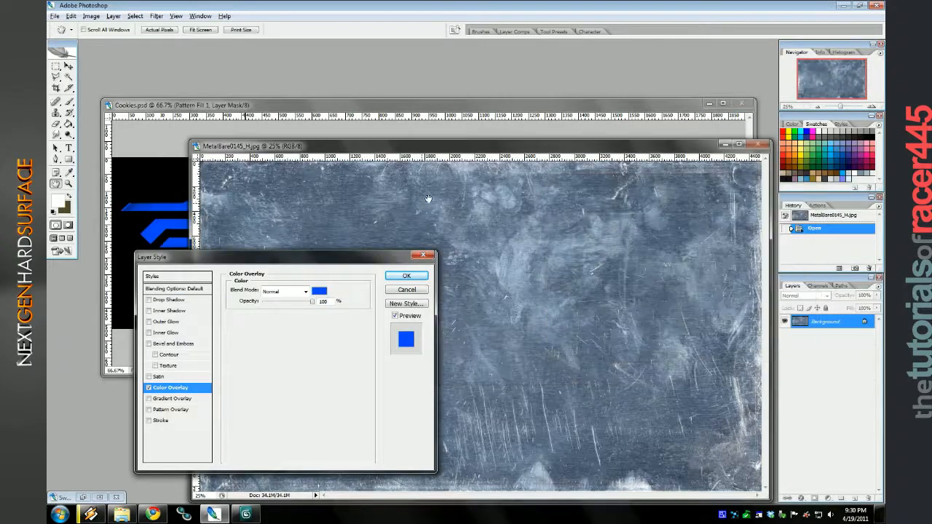
click(284, 291)
click(272, 413)
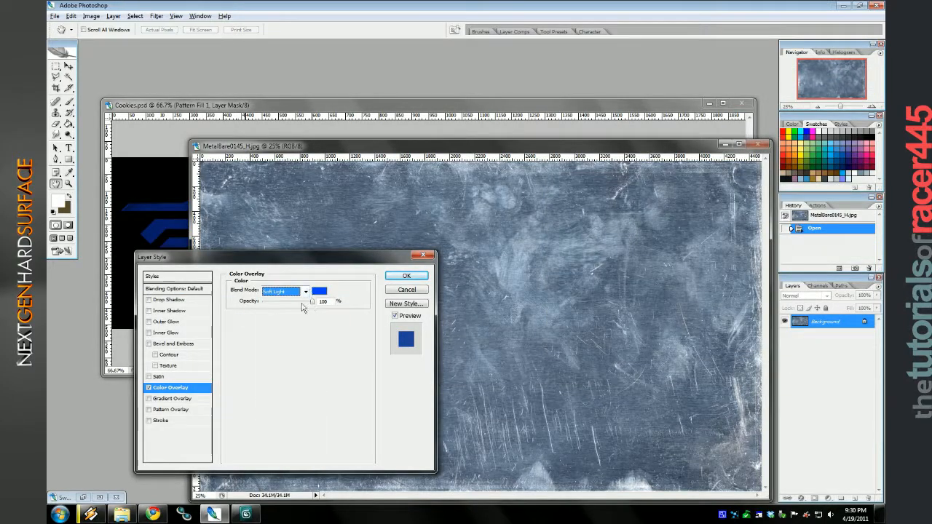
click(406, 275)
key(ctrl+Tab)
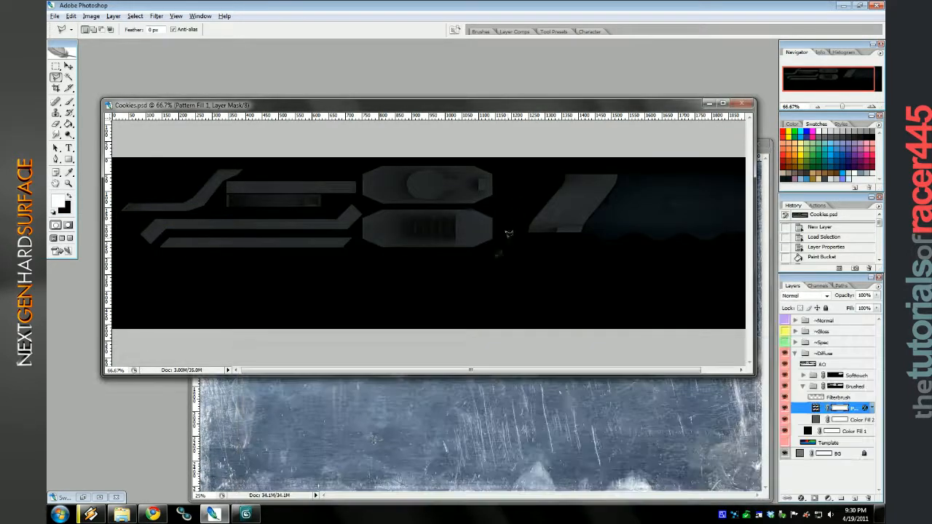
Check the sword model in 3ds Max and return to Photoshop.
click(245, 514)
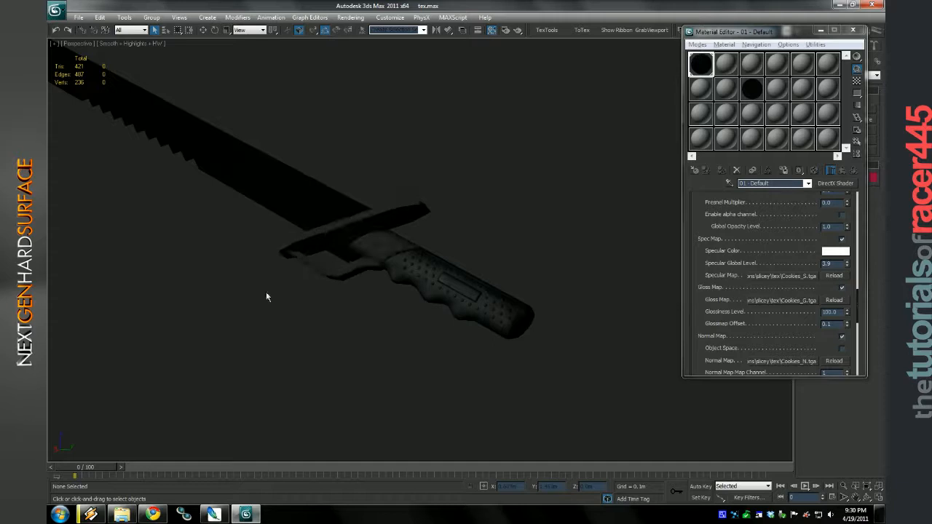
click(213, 514)
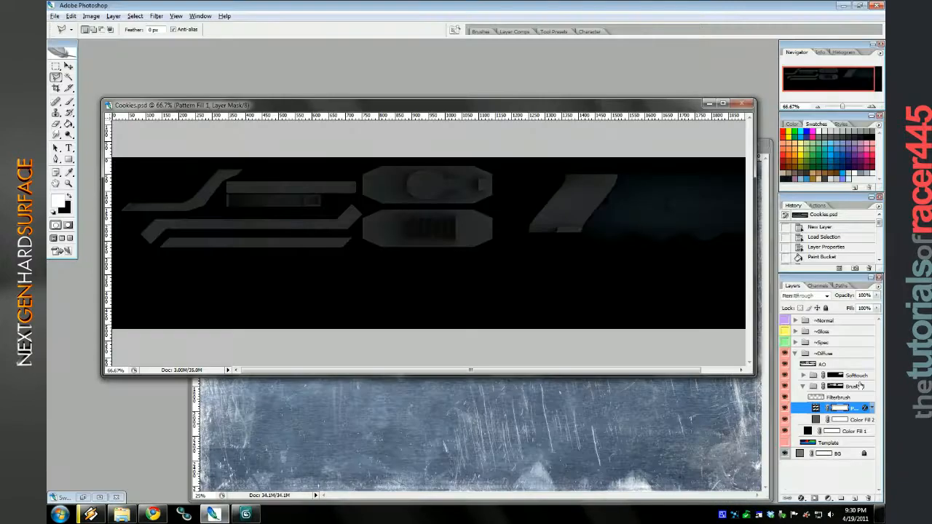
Duplicate the Brushed group and move the copy into the ~Spec group, directly beneath Layer 3 copy.
right_click(860, 385)
click(806, 259)
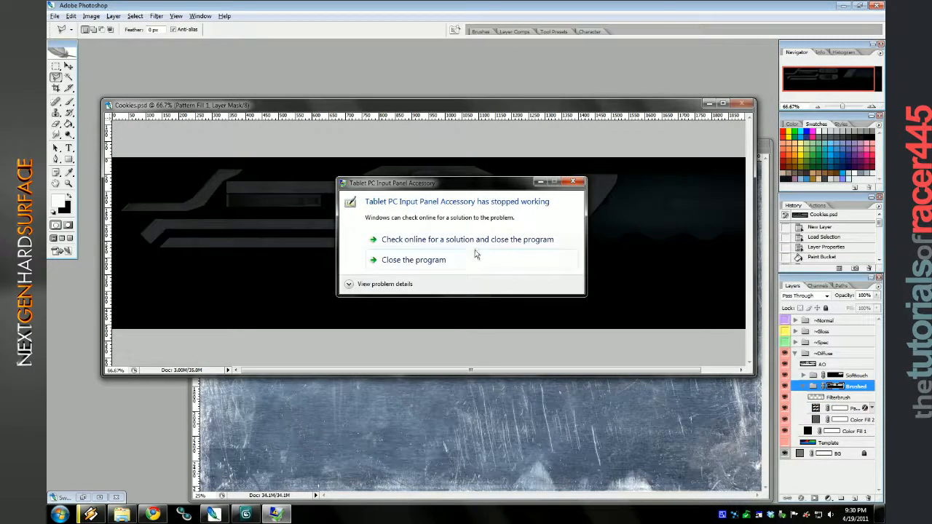
click(474, 256)
click(553, 160)
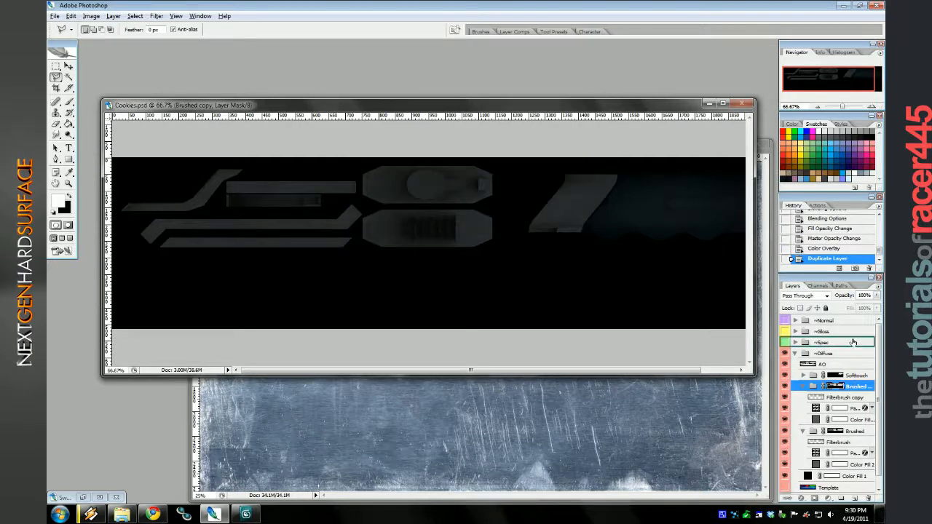
mouse_move(854, 342)
mouse_down()
mouse_move(857, 453)
mouse_move(867, 419)
mouse_up()
click(795, 387)
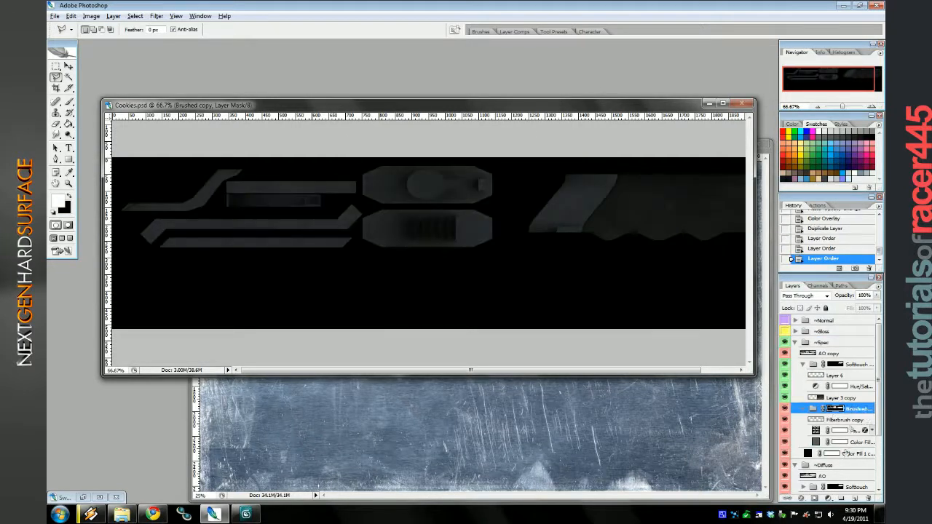
Clear the layer style of the Filterbrush copy layer in the ~Spec group and set its blend mode to Overlay.
click(843, 421)
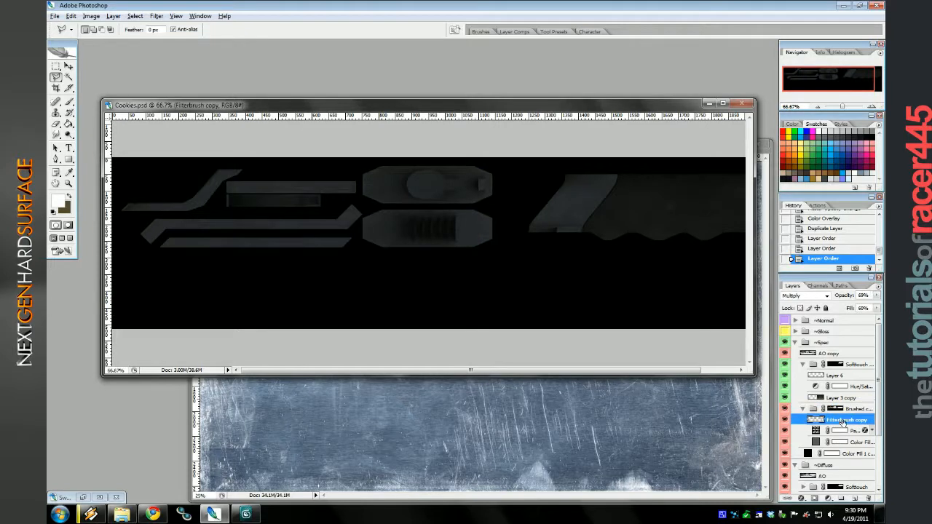
right_click(848, 419)
click(811, 370)
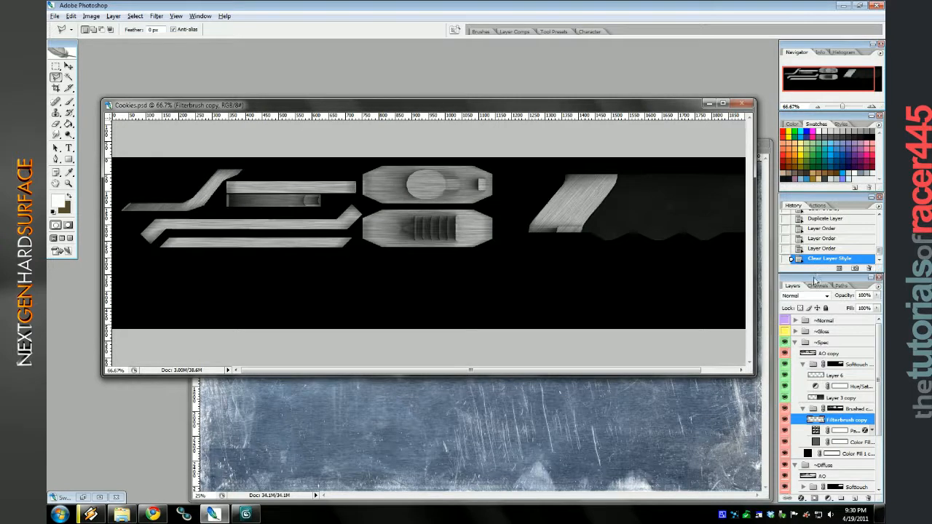
click(806, 295)
click(792, 175)
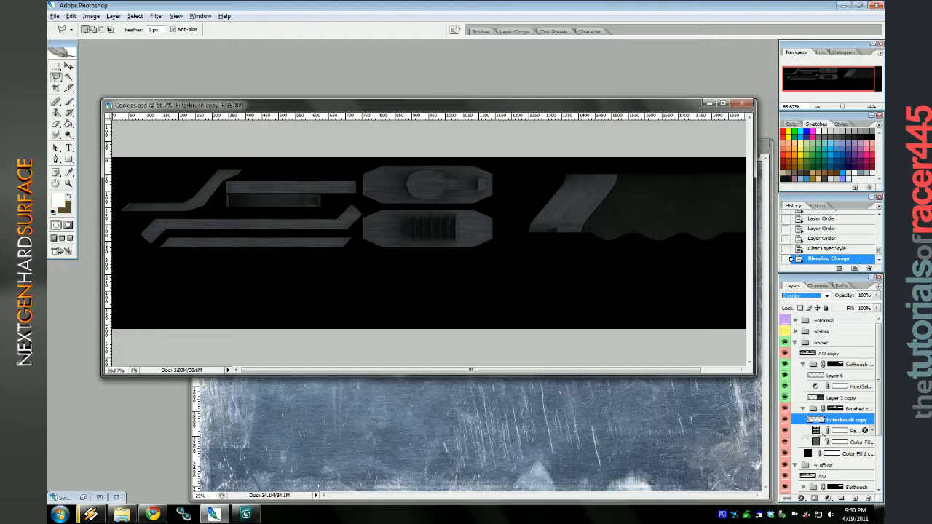
Lower the Color Overlay opacity of the Pattern Fill 1 copy layer to about 0%.
double_click(822, 432)
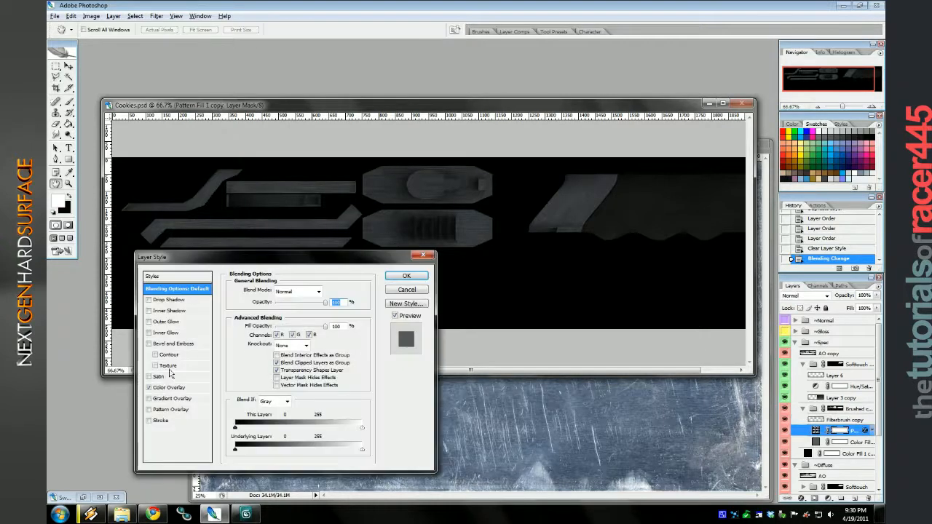
click(169, 389)
drag(278, 303, 267, 306)
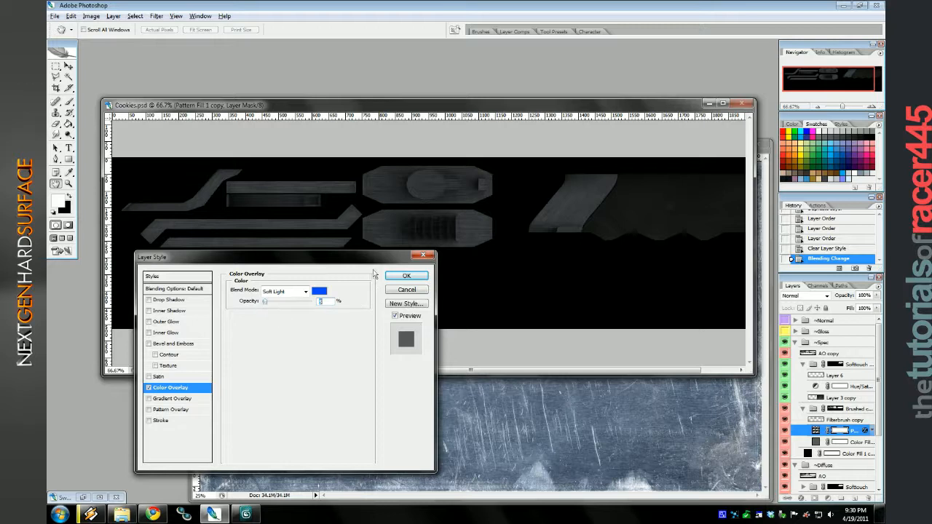
click(407, 276)
Replace the pattern of the Pattern Fill 1 copy layer with another dark metal pattern at 100% scale.
double_click(815, 430)
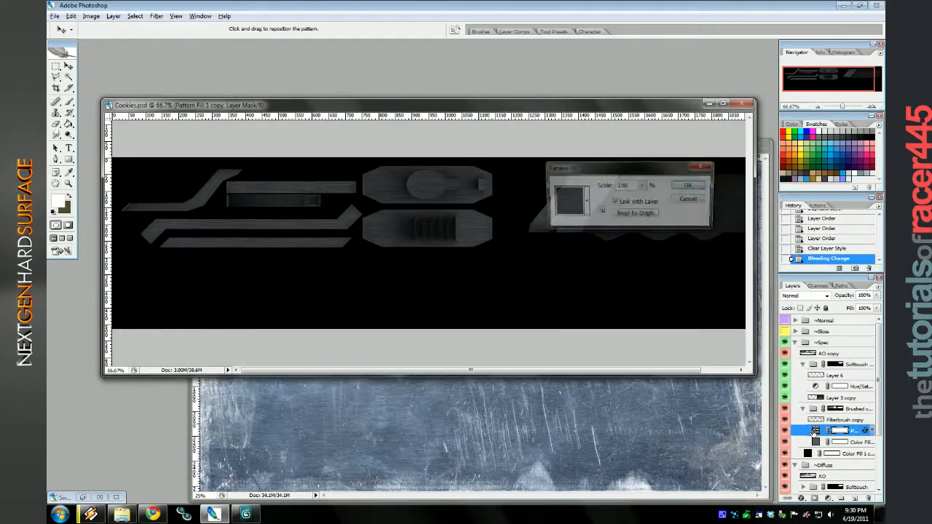
click(570, 201)
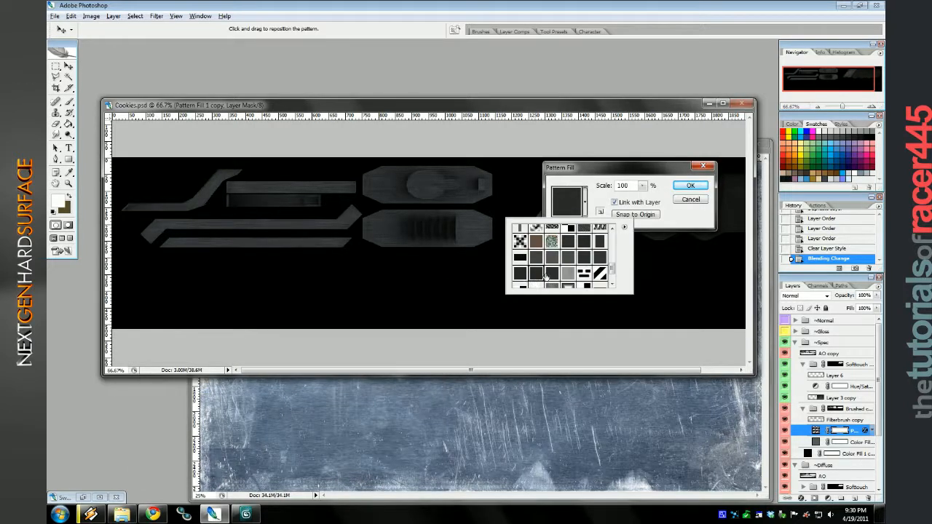
click(691, 186)
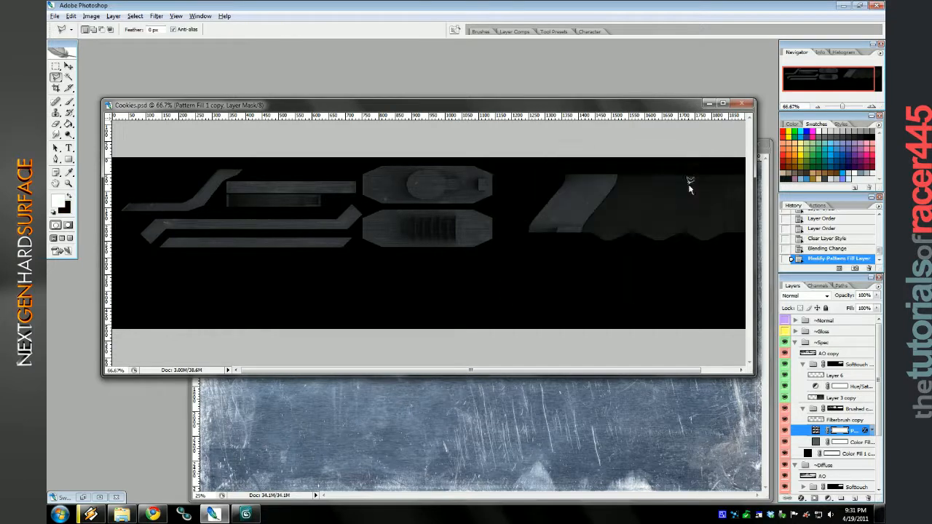
Open the list of fill and adjustment layers for the Pattern Fill 1 copy layer.
click(827, 498)
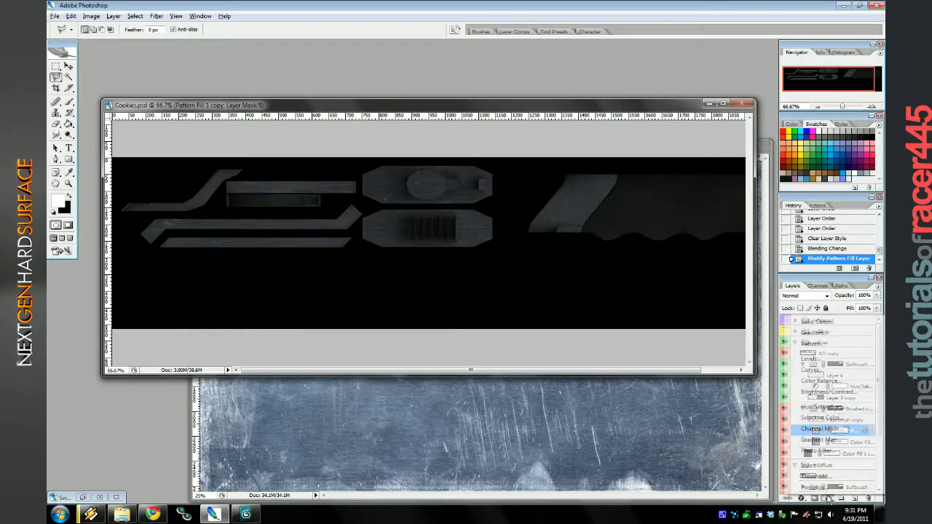
Add a Brightness/Contrast adjustment layer above the Spec group's brushed pattern fill with brightness +73 and contrast +57.
click(835, 397)
drag(603, 359, 631, 359)
drag(602, 387, 640, 362)
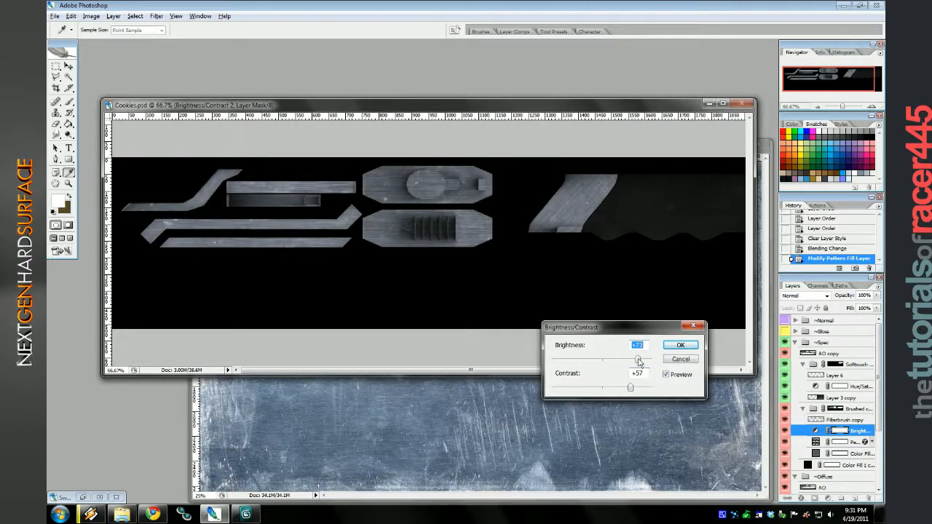
click(684, 348)
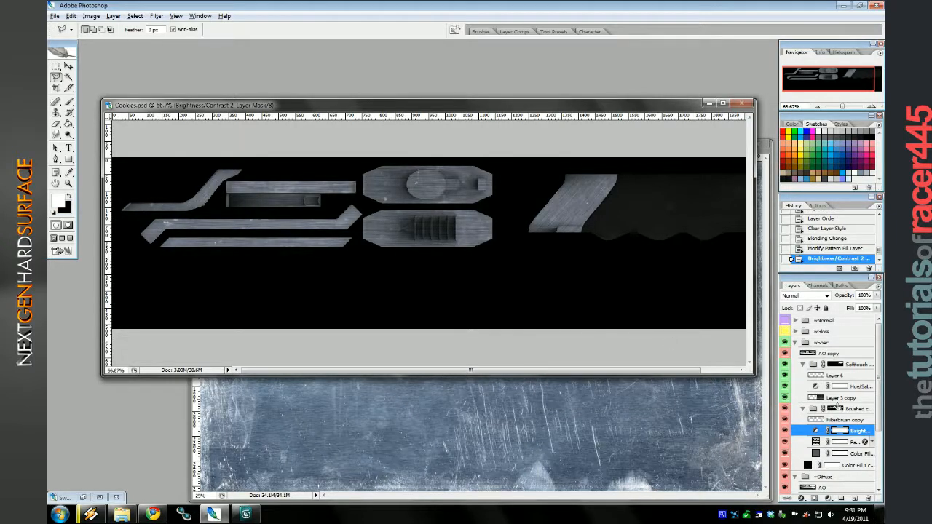
Duplicate the Spec group's Brushed subgroup and move the copy into the Gloss group below Layer 3 copy 2.
right_click(845, 409)
click(808, 284)
key(Return)
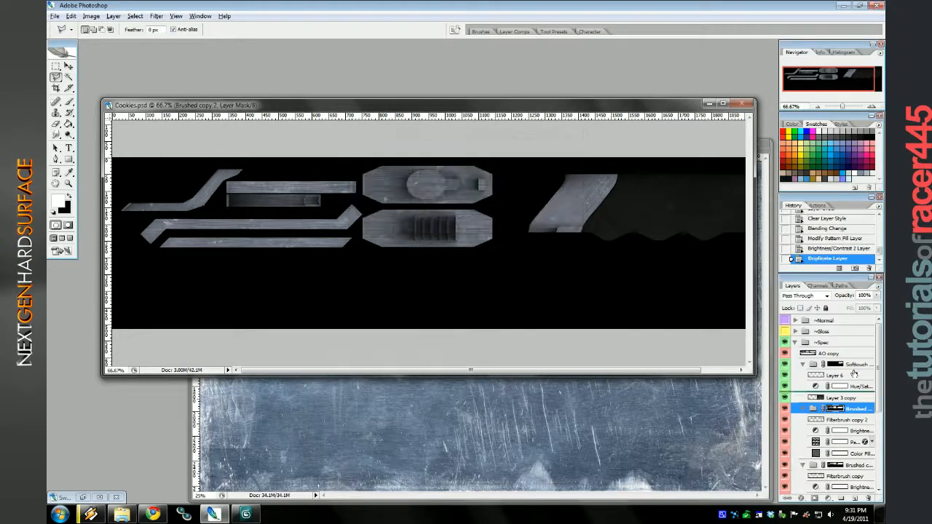
mouse_move(853, 374)
mouse_down()
mouse_move(823, 322)
mouse_move(846, 470)
mouse_up()
click(795, 388)
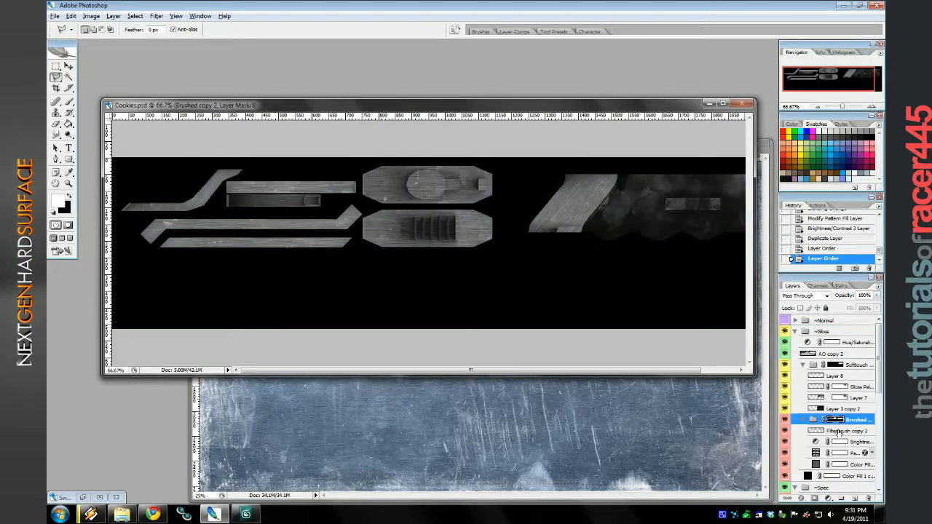
Invert the Filterbrush copy 2 layer in the Gloss group and adjust it to brightness +28 and contrast +29.
click(834, 432)
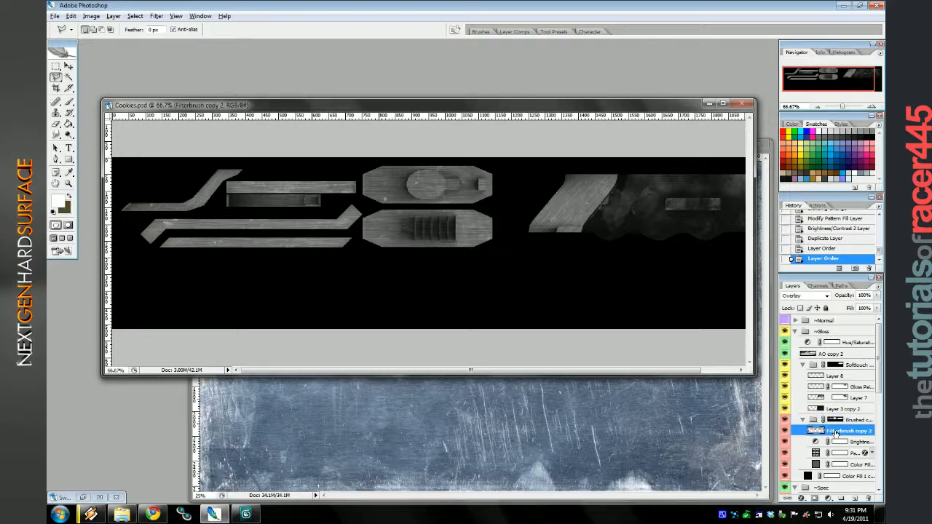
key(ctrl+i)
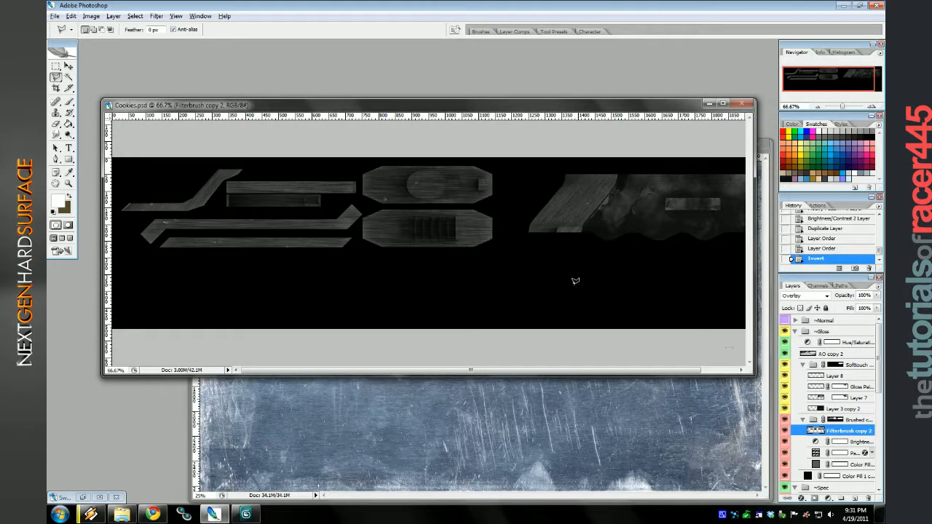
click(91, 15)
mouse_move(87, 36)
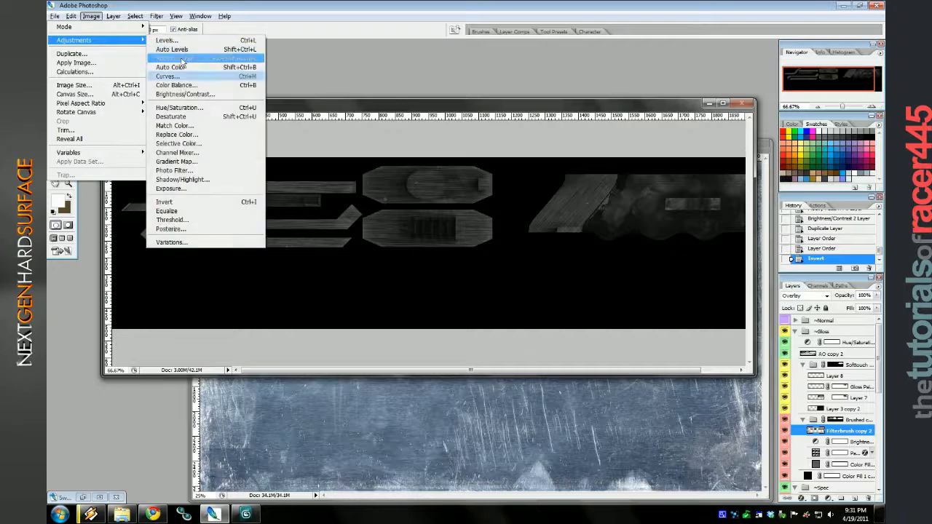
click(174, 97)
mouse_move(655, 217)
mouse_down()
mouse_move(668, 218)
mouse_move(658, 244)
mouse_move(669, 244)
mouse_move(669, 217)
mouse_up()
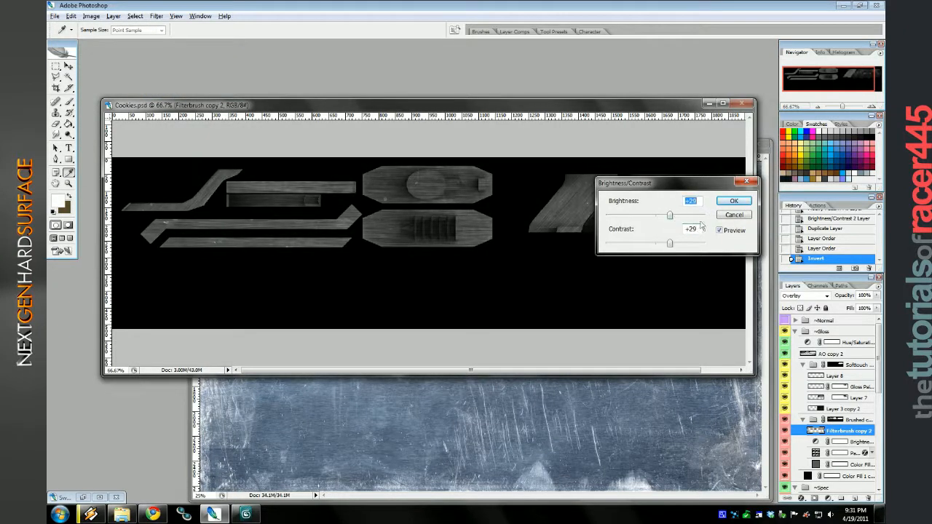
click(734, 201)
key(l)
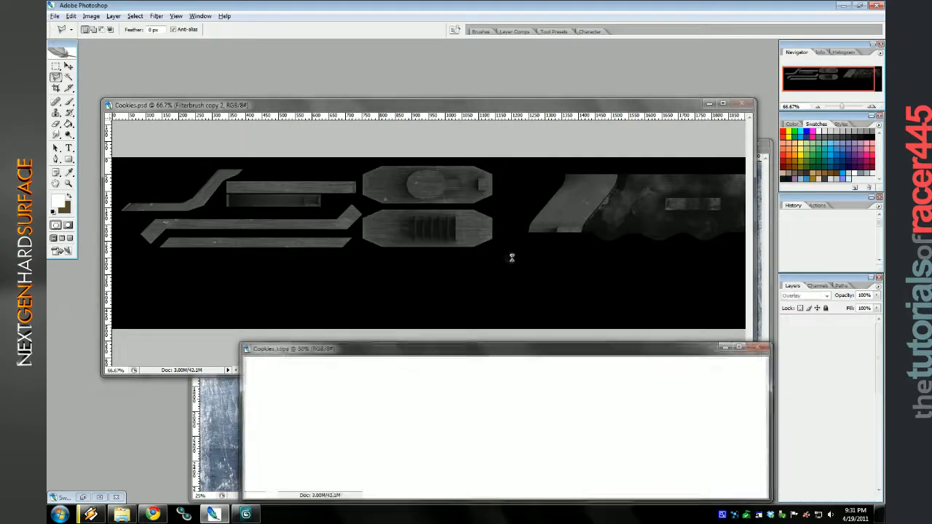
Switch to 3ds Max and inspect the brushed metal on the knife's guard and handle collar under the updated maps.
click(247, 514)
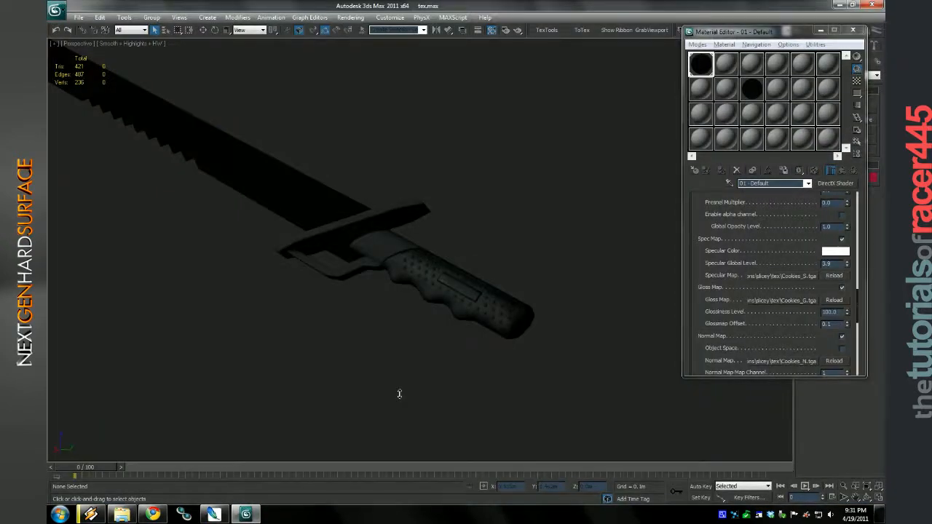
drag(418, 381, 493, 429)
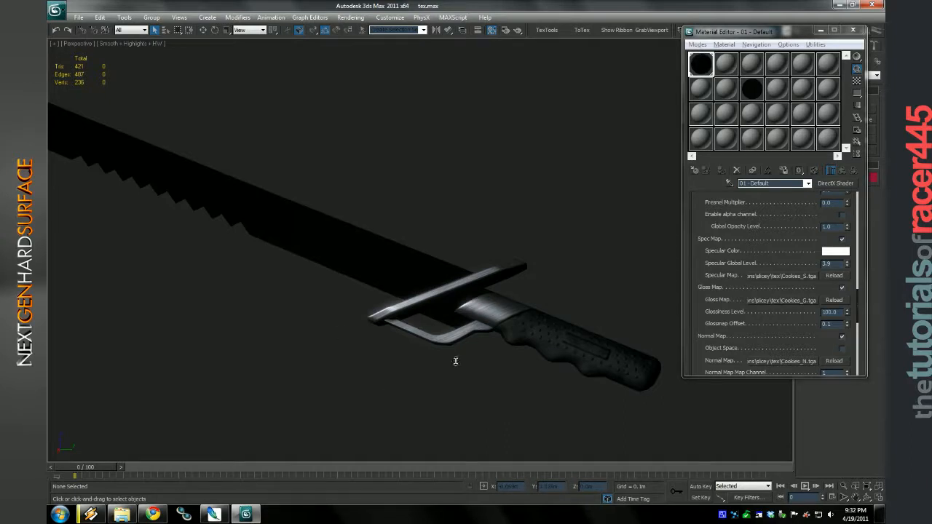
click(214, 514)
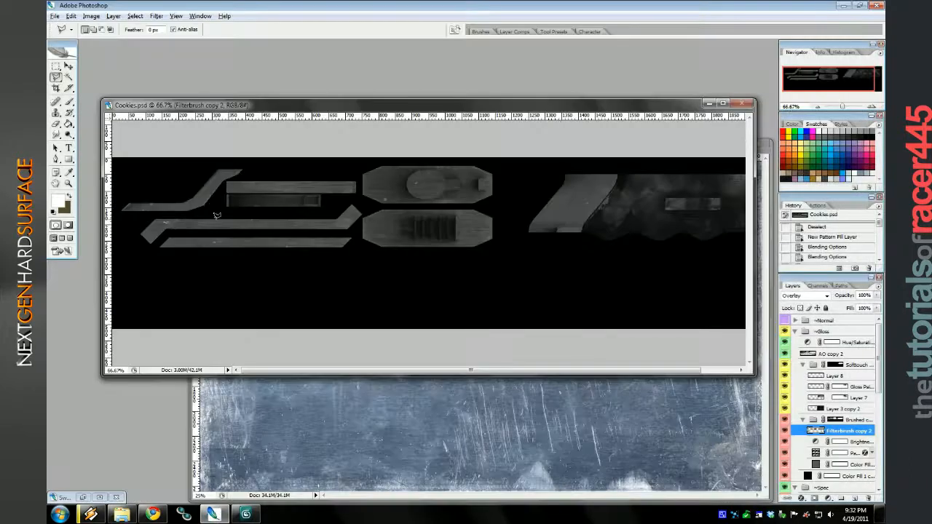
click(246, 514)
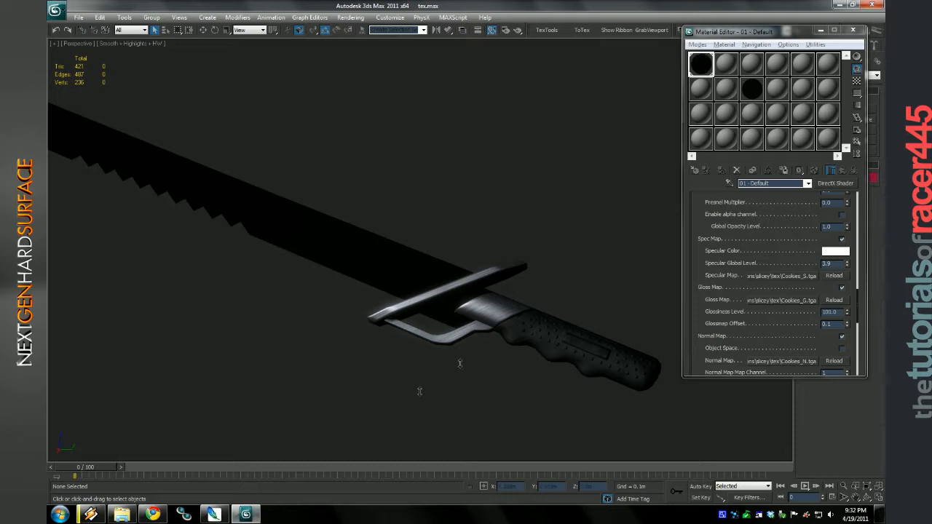
Return to Photoshop, hide and collapse the Gloss group, and leave the Spec group's layers expanded.
click(216, 517)
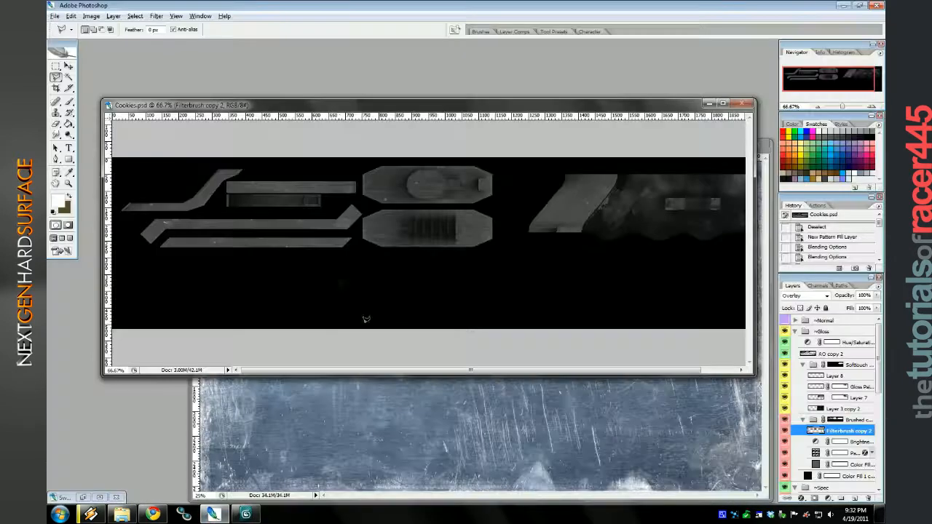
click(56, 67)
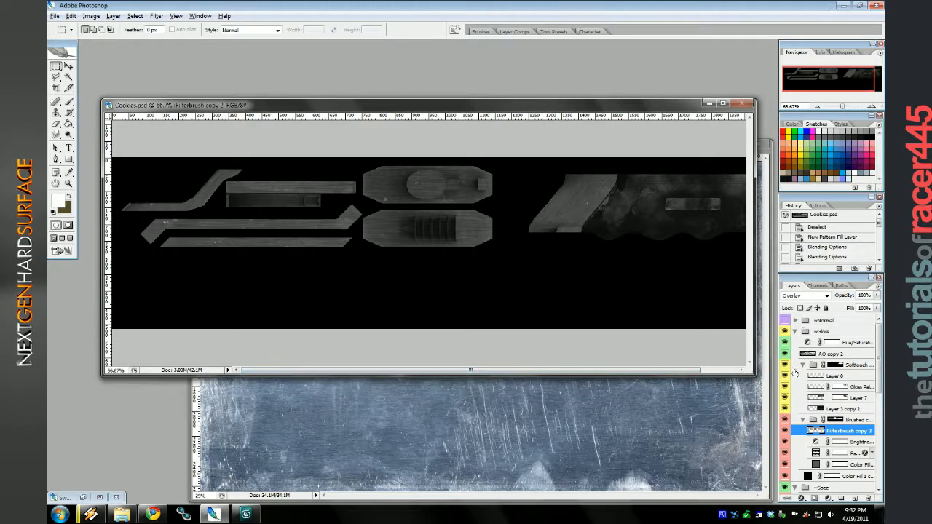
click(794, 332)
click(794, 343)
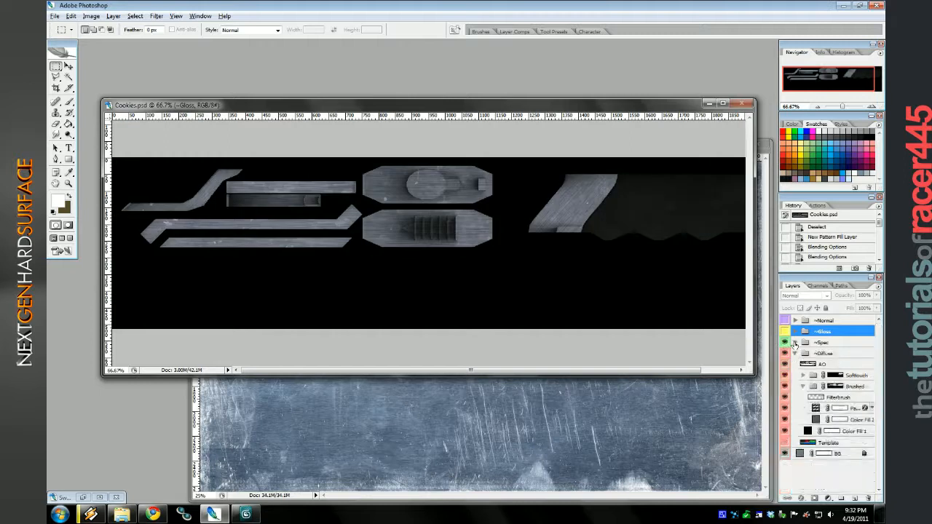
click(795, 343)
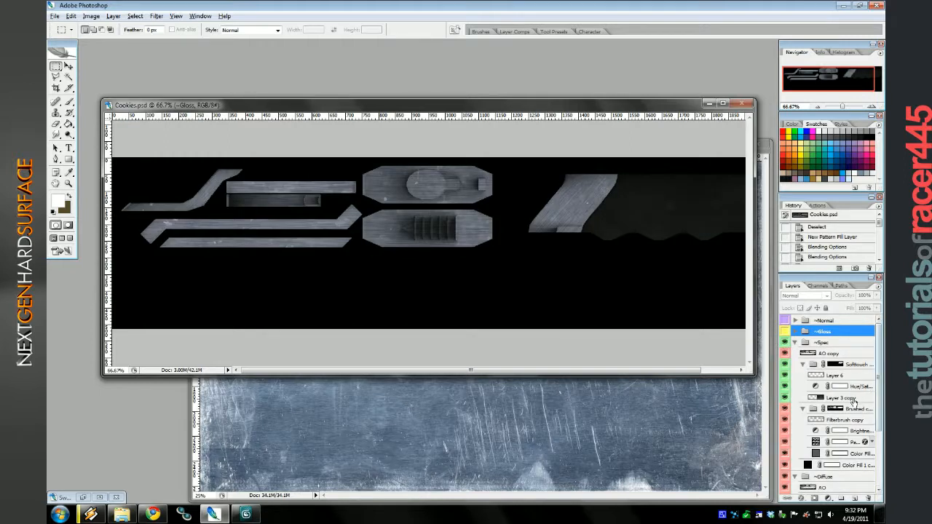
Copy the MetalBare0145_H.jpg texture into Cookies.psd as a new layer above Filterbrush copy in the Spec group's Brushed subgroup.
click(854, 421)
click(768, 408)
click(69, 66)
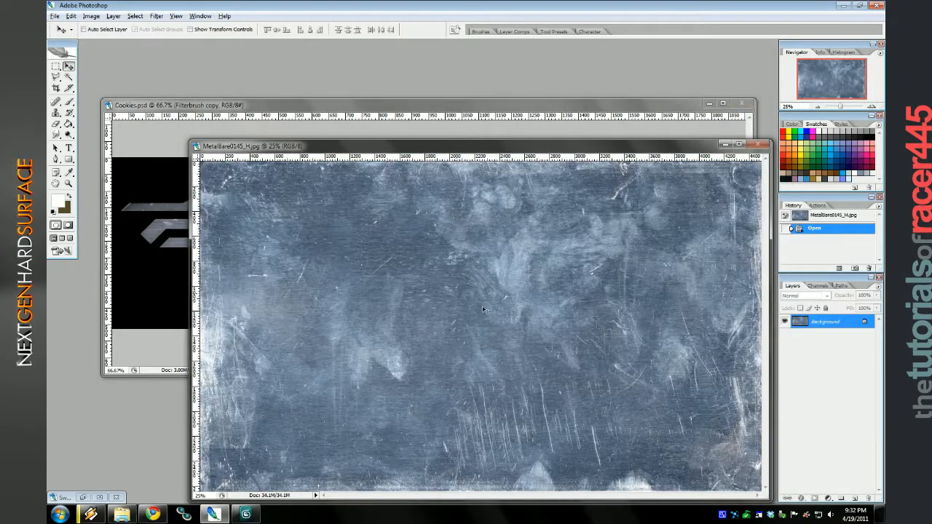
drag(482, 309, 295, 271)
Scale the scratched metal layer proportionally to 65% and position it across the metal parts.
click(70, 15)
click(95, 174)
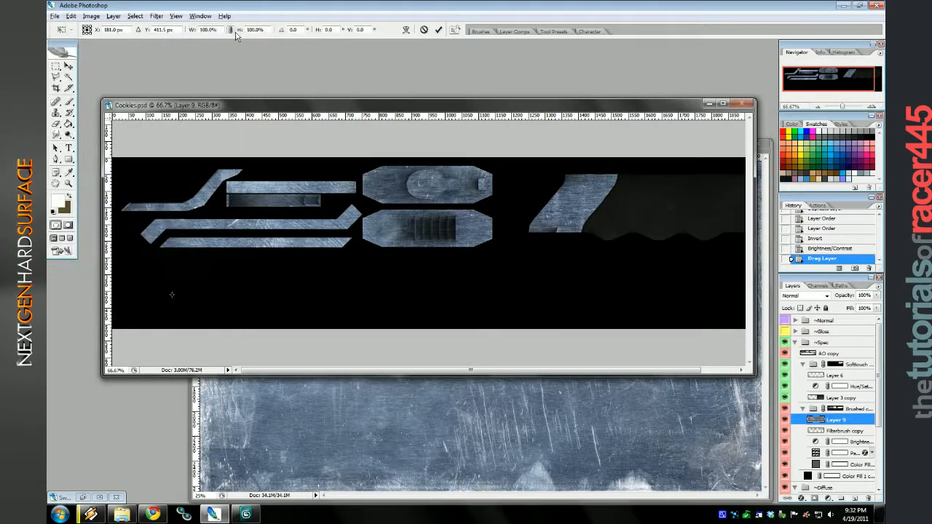
drag(246, 221, 370, 213)
drag(239, 31, 252, 31)
drag(350, 218, 441, 254)
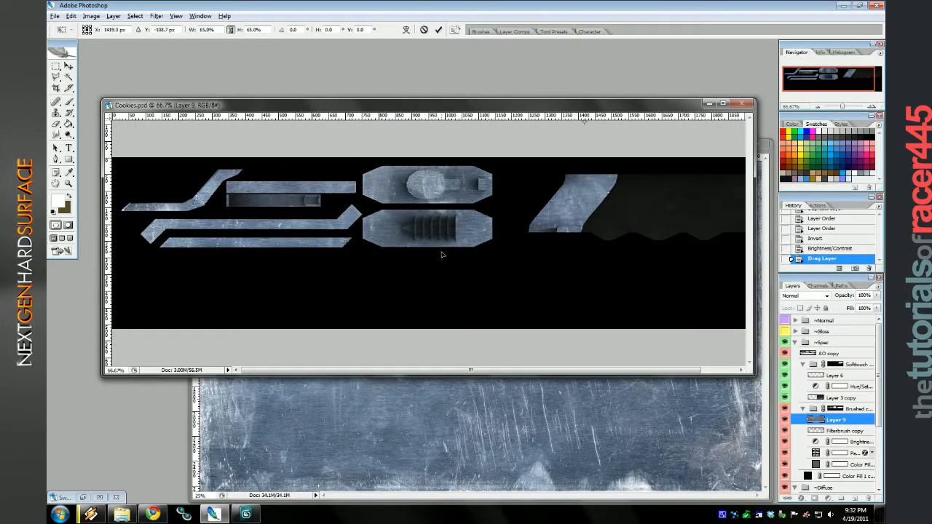
key(Return)
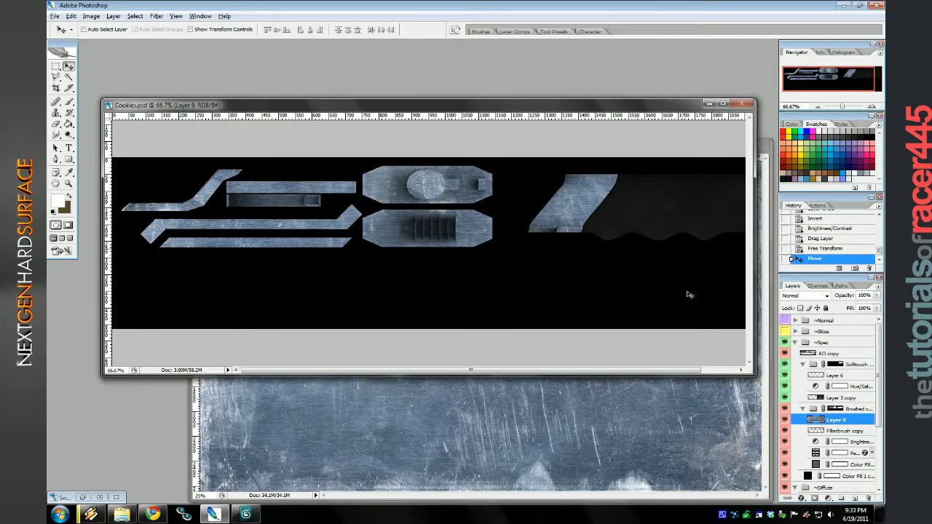
Copy a rectangular piece of the MetalBare0145_H.jpg texture into Cookies.psd as another layer and move it near the slanted handle collar.
click(56, 66)
drag(577, 256, 507, 280)
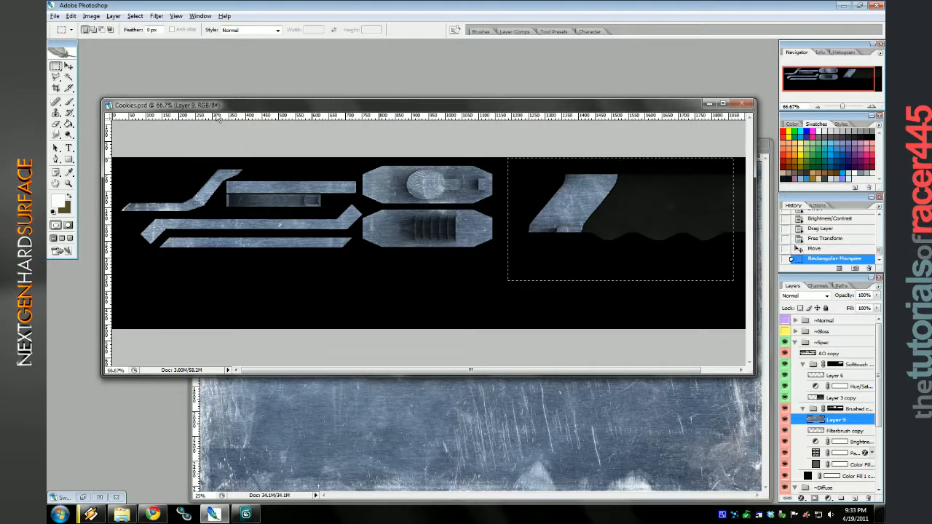
click(197, 399)
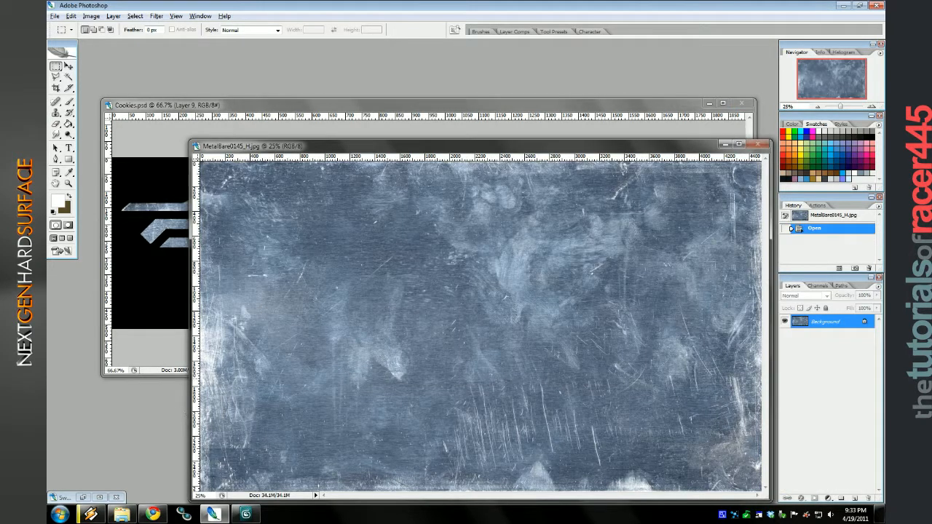
key(v)
drag(305, 386, 146, 277)
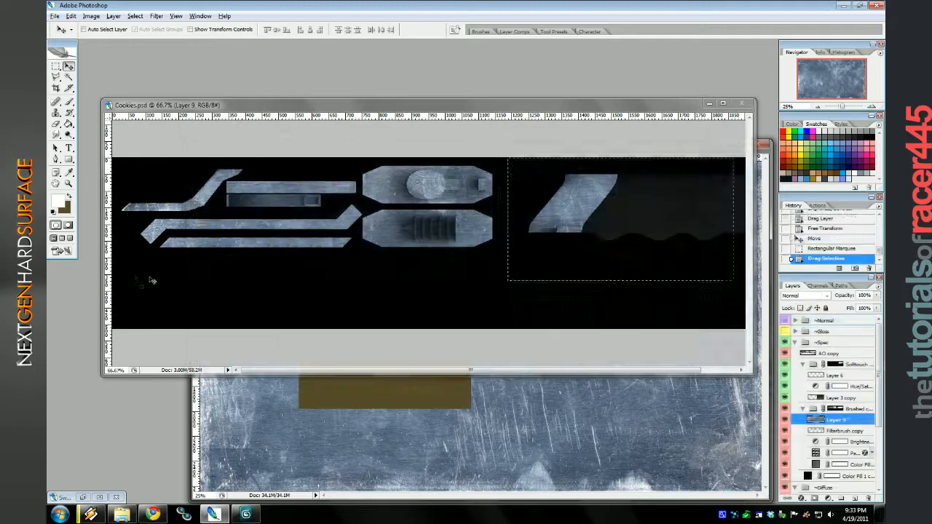
drag(454, 270, 422, 273)
Rotate the new metal piece 117.9°, scale it proportionally to 53%, and position it over the slanted handle collar.
click(70, 15)
click(80, 177)
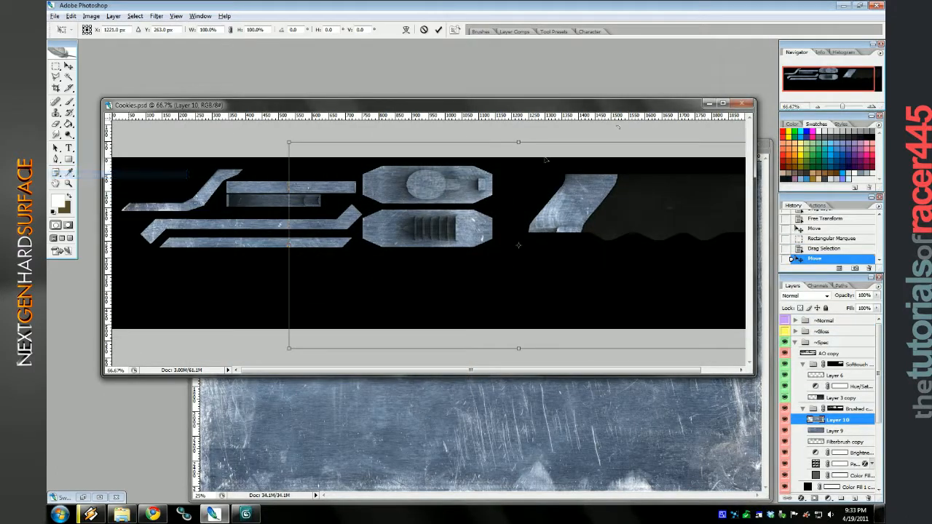
drag(274, 153, 714, 71)
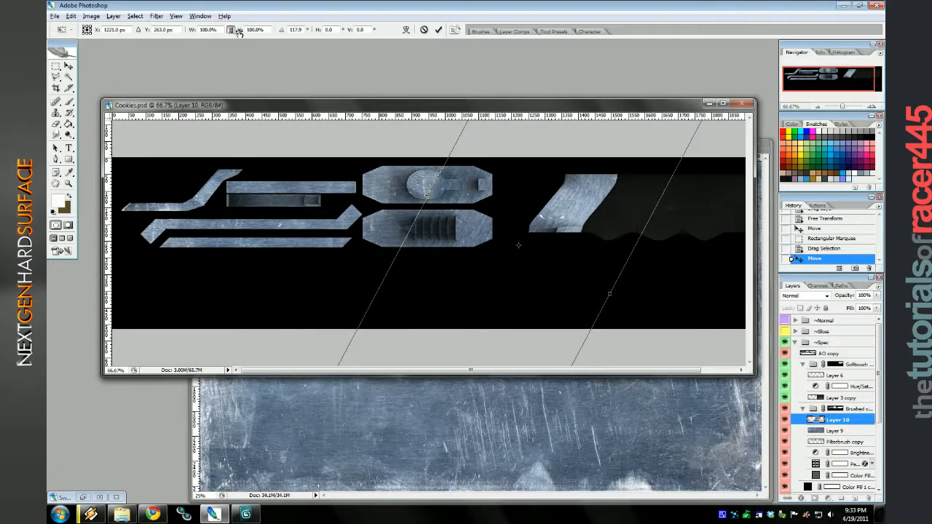
drag(239, 32, 224, 48)
drag(579, 205, 656, 136)
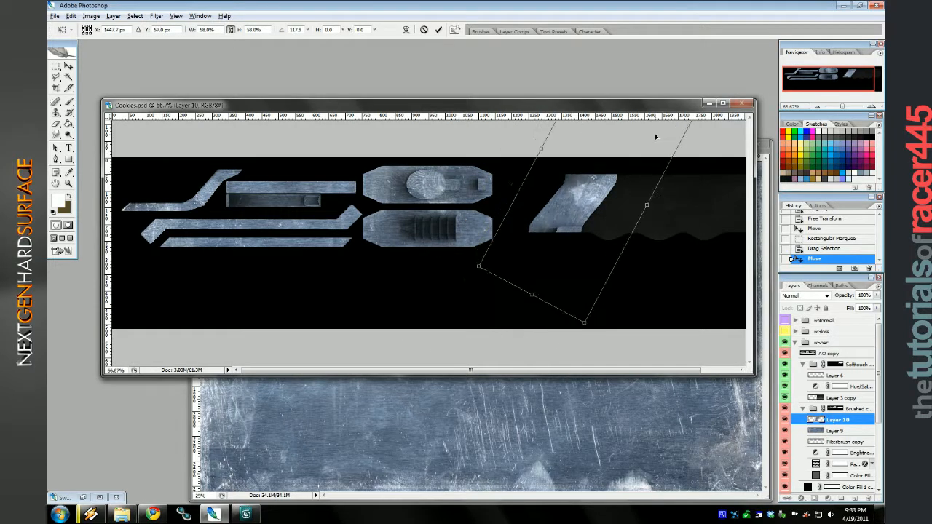
drag(230, 35, 217, 38)
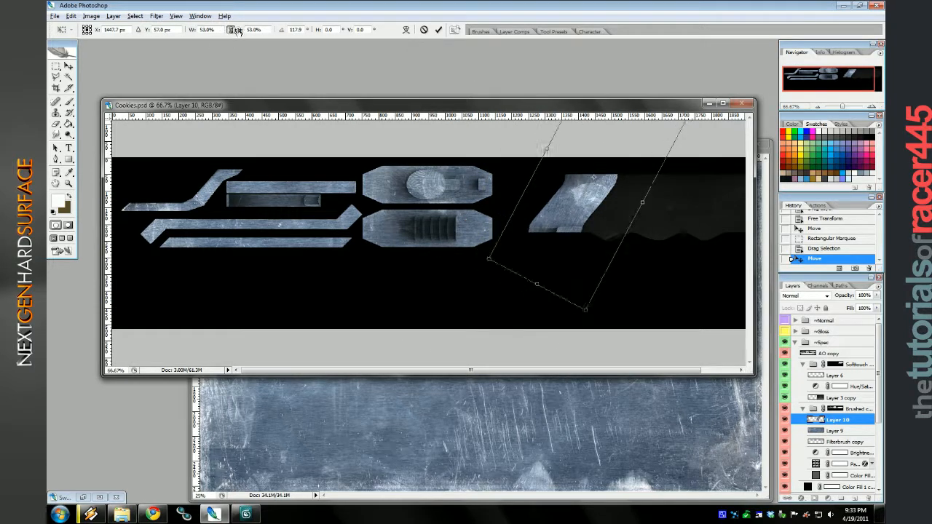
drag(540, 234, 554, 225)
click(438, 30)
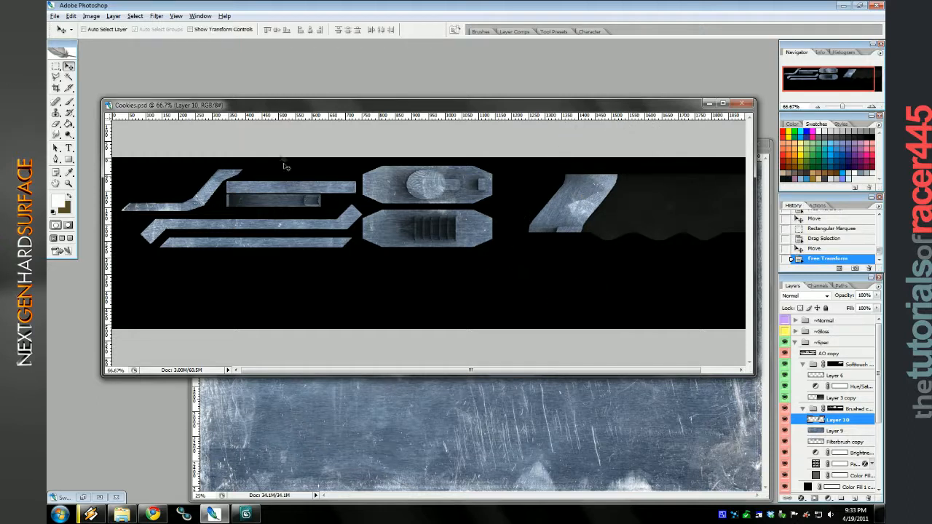
Select the uppermost angled guard strip from the Template layer with the Magic Wand.
click(60, 77)
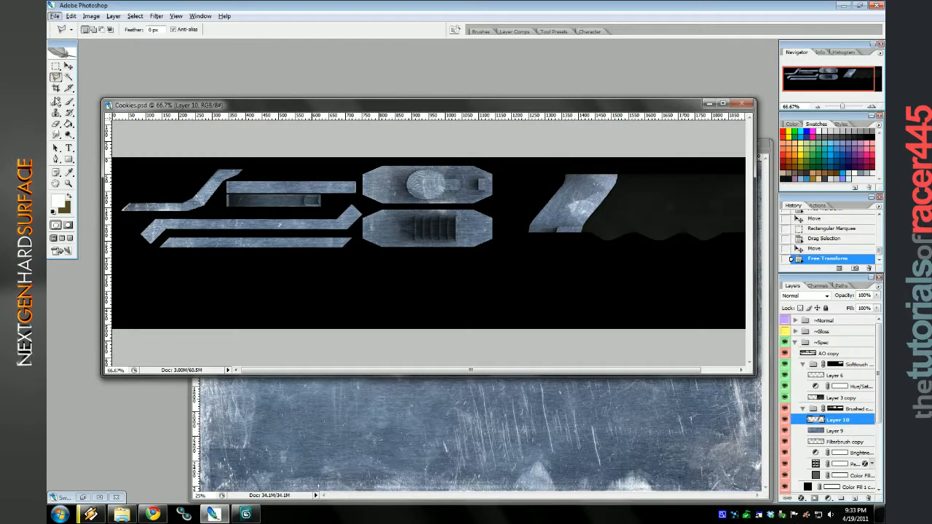
key(s)
scroll(861, 475, down, 5)
click(834, 477)
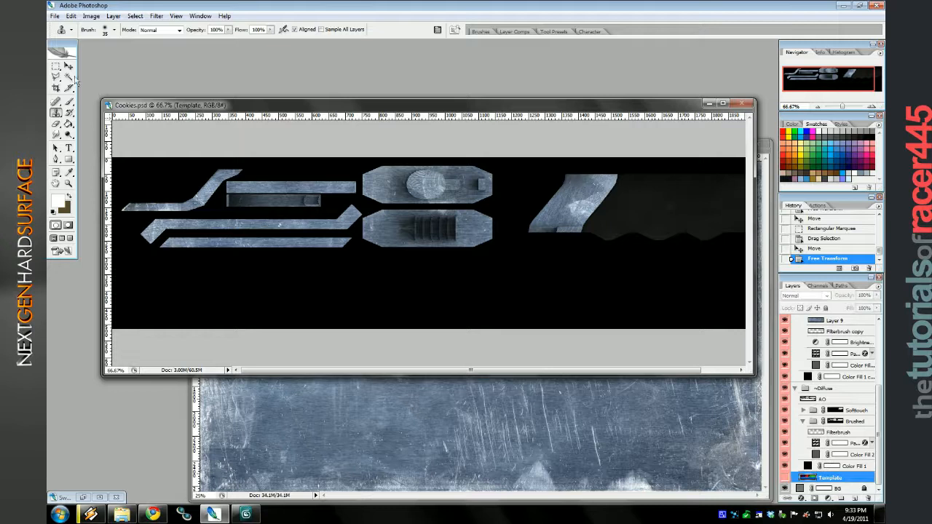
click(70, 76)
click(204, 192)
scroll(843, 393, up, 3)
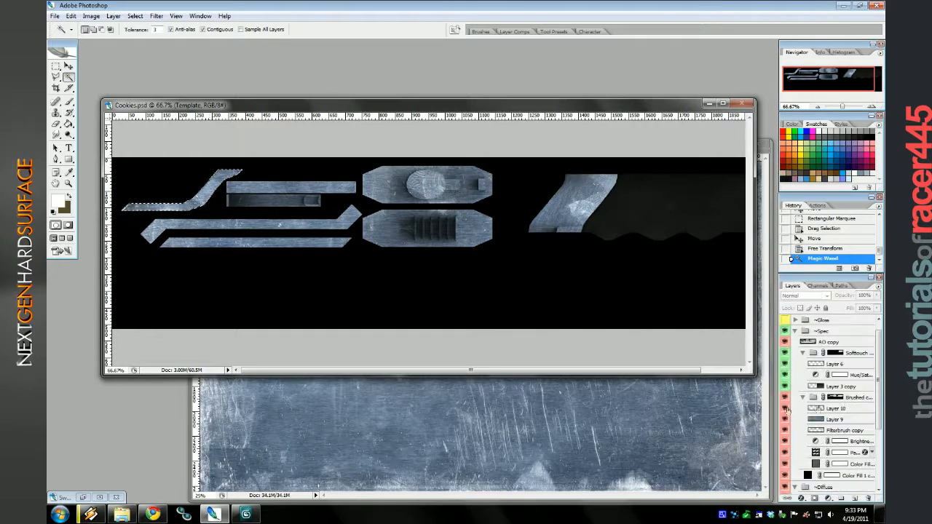
Clone Stamp metal texture within the selected angled strip on Layer 10, and clear the selection.
click(837, 408)
click(57, 115)
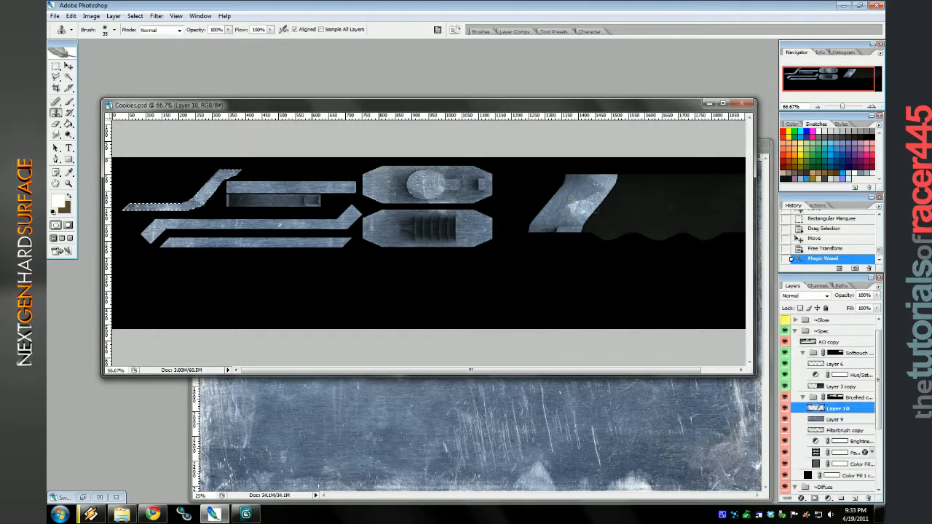
click(176, 196)
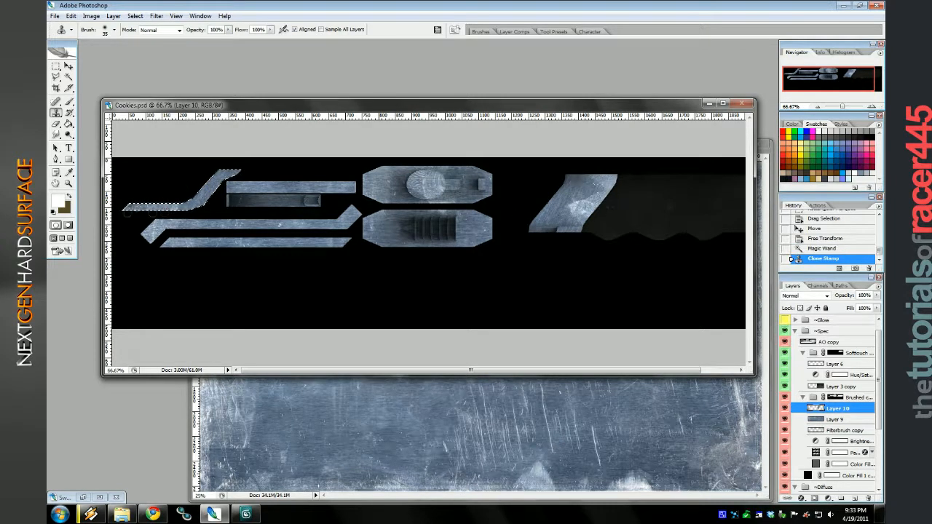
click(128, 220)
key(ctrl+d)
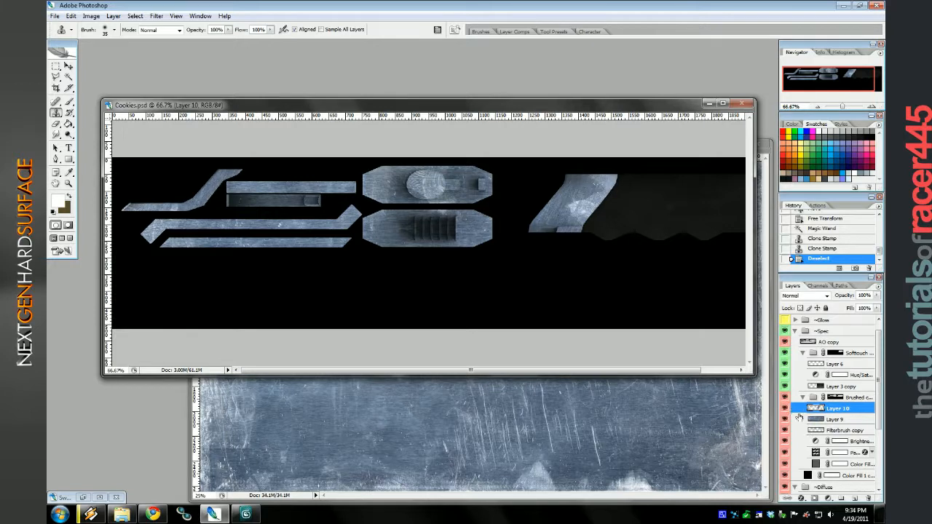
Erase small spots of the metal texture on Layer 10 with a 3 px eraser brush at 43% opacity.
key(e)
click(107, 30)
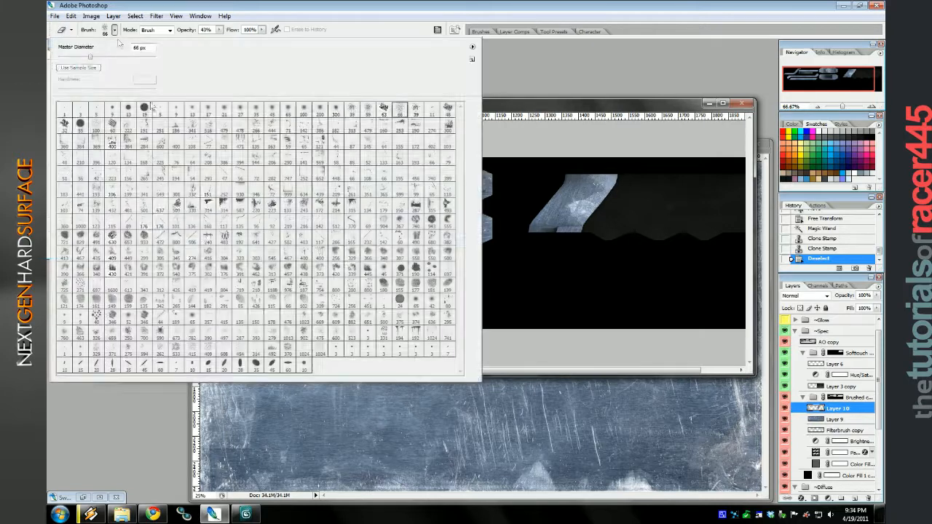
click(259, 12)
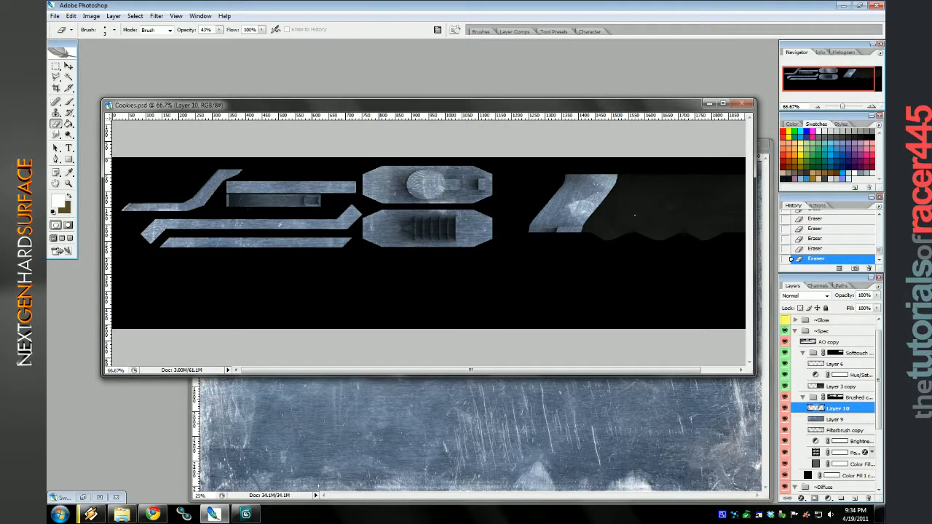
Merge Layer 10 with Layer 9 and rename the merged layer Brushed.
ctrl+click(851, 419)
right_click(850, 419)
click(830, 389)
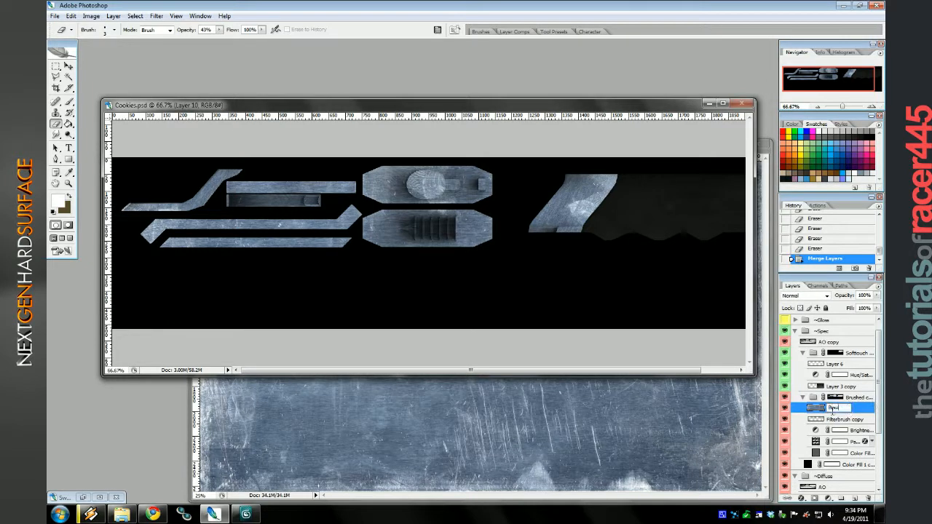
Apply a Color Overlay style to the Pattern Fill 1 copy layer in the brushed metal group.
double_click(863, 442)
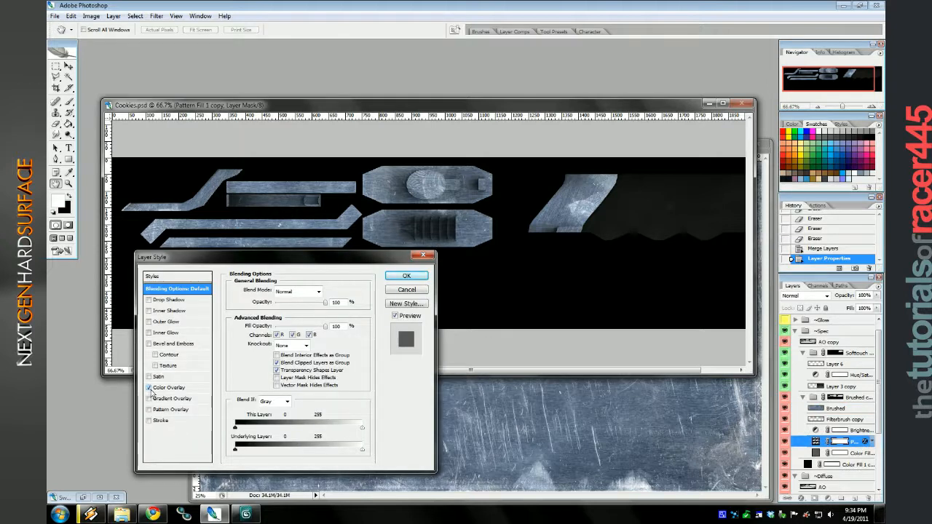
click(407, 276)
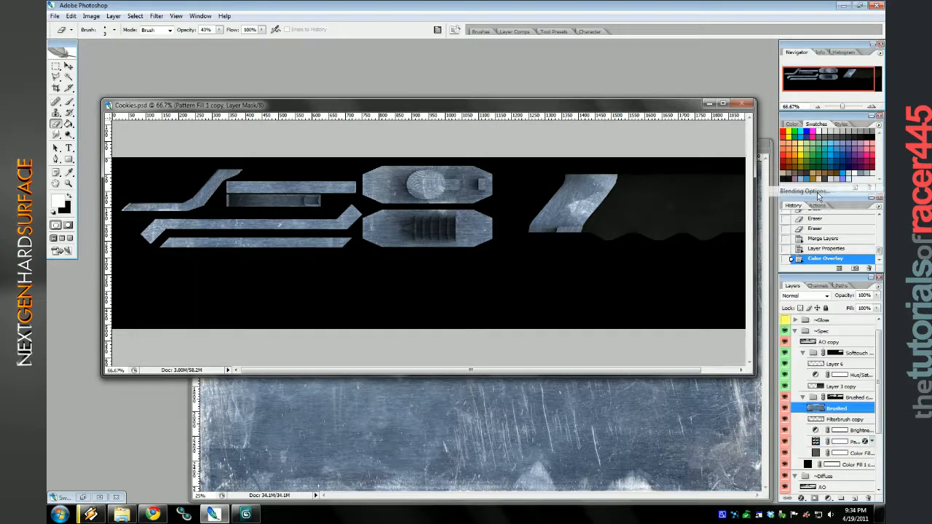
Set the blend mode of the Brushed layer to Soft Light in its blending options.
double_click(845, 409)
click(312, 291)
key(Down)
key(Down)
key(Down)
key(Down)
key(Down)
key(Down)
key(Down)
key(Down)
key(Down)
key(Down)
key(Down)
key(Down)
key(Down)
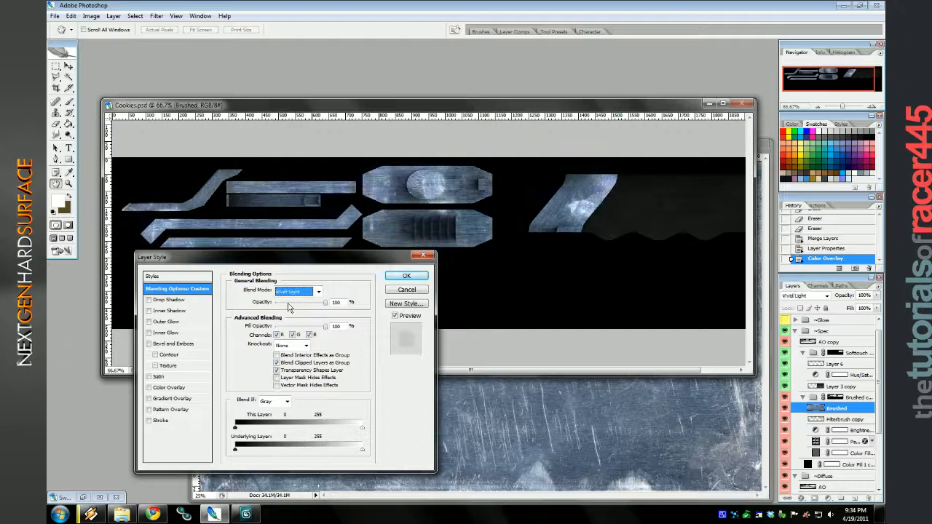
click(406, 276)
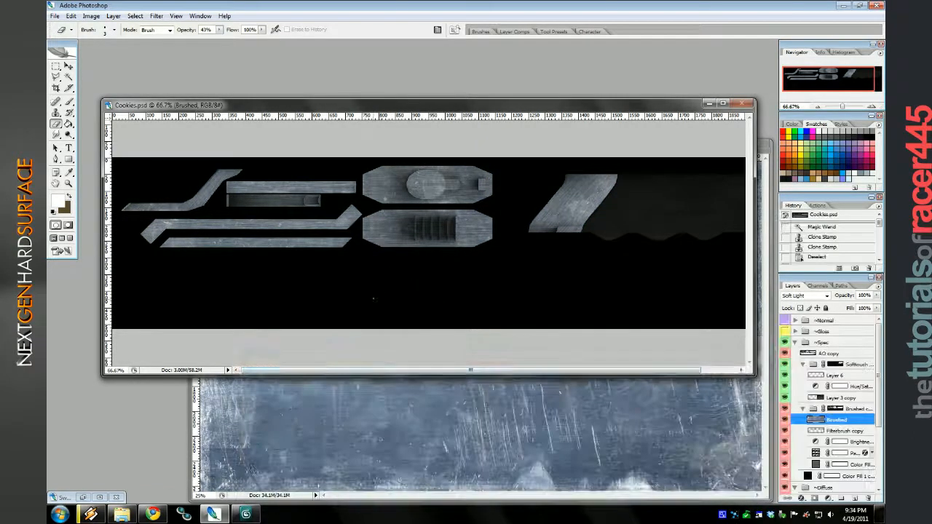
Switch to 3ds Max and examine the brushed metal on the knife's guard and handle collar from different angles.
click(246, 515)
scroll(441, 401, down, 3)
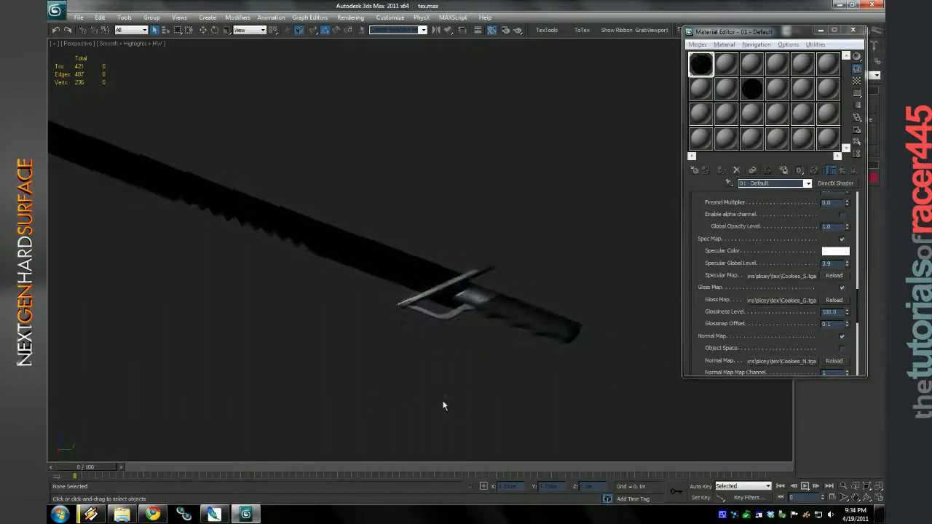
drag(441, 400, 439, 380)
scroll(439, 384, up, 3)
scroll(385, 321, down, 3)
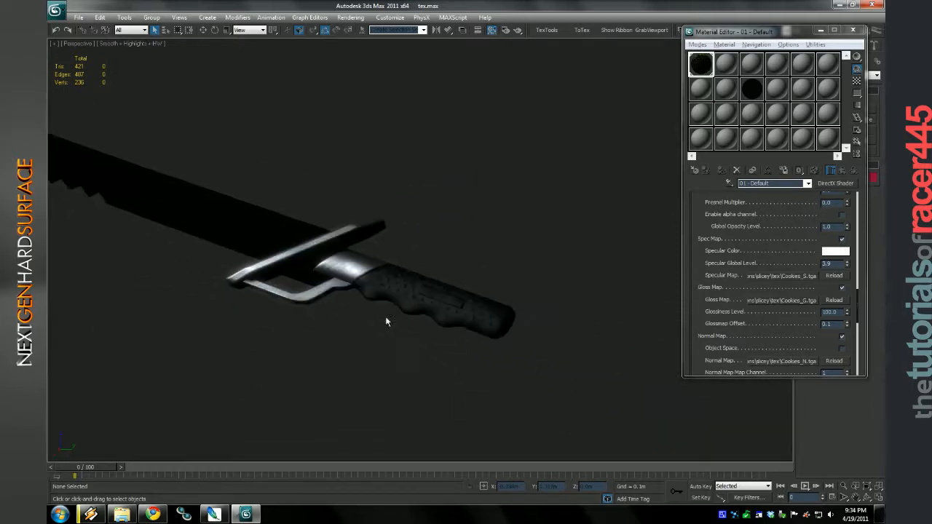
drag(423, 306, 494, 321)
scroll(493, 322, down, 5)
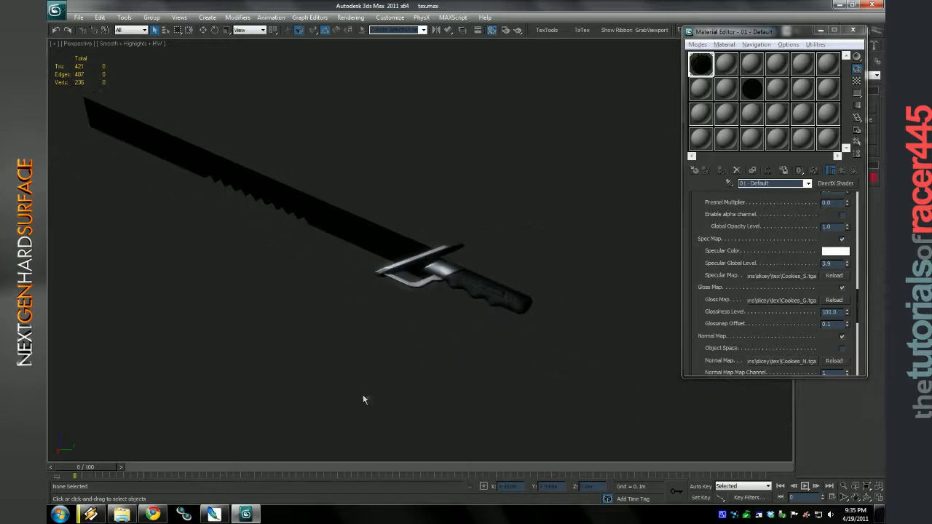
Switch to Photoshop and apply a Brightness/Contrast adjustment to the Brushed layer with brightness -24 and contrast +11.
key(alt+Tab)
click(91, 16)
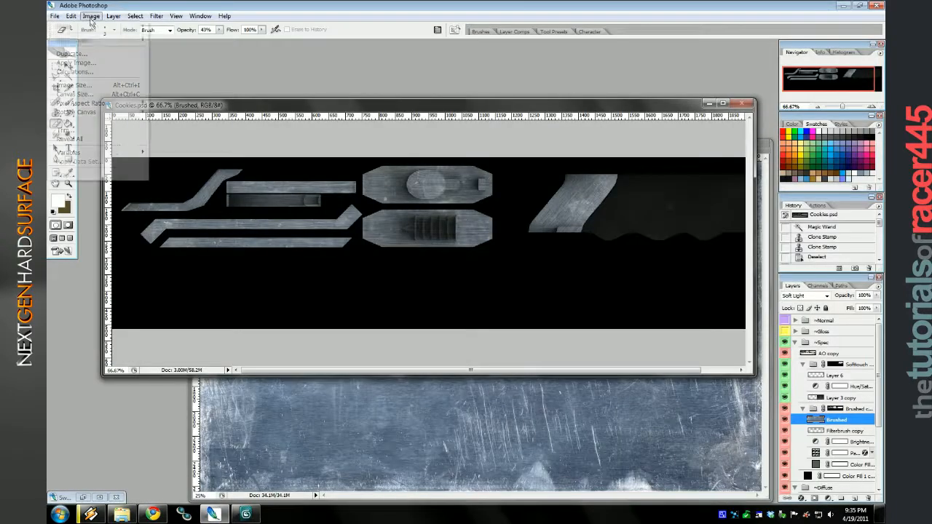
mouse_move(73, 40)
click(211, 95)
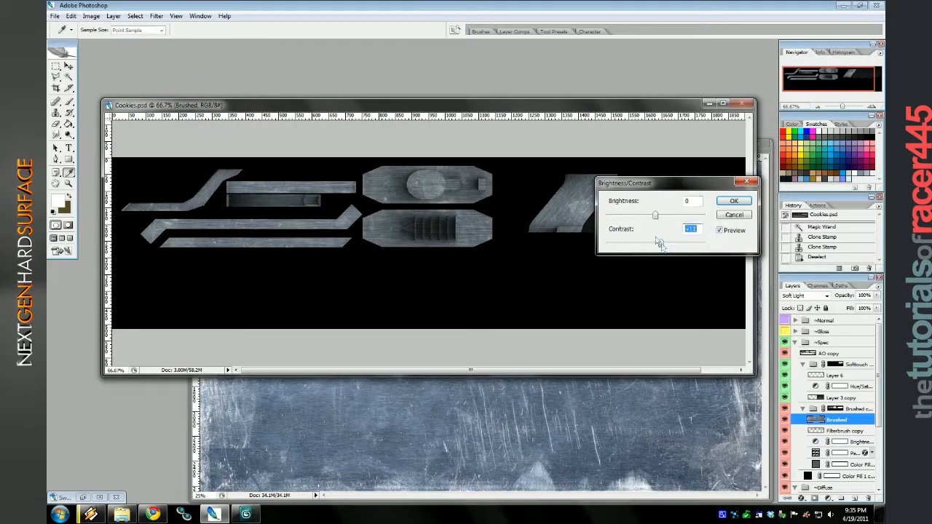
drag(655, 216, 645, 217)
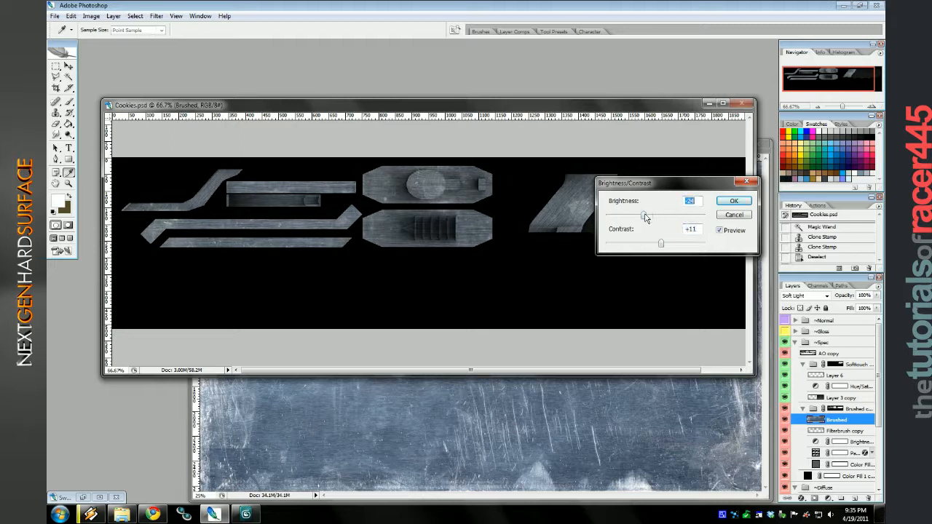
click(732, 201)
key(e)
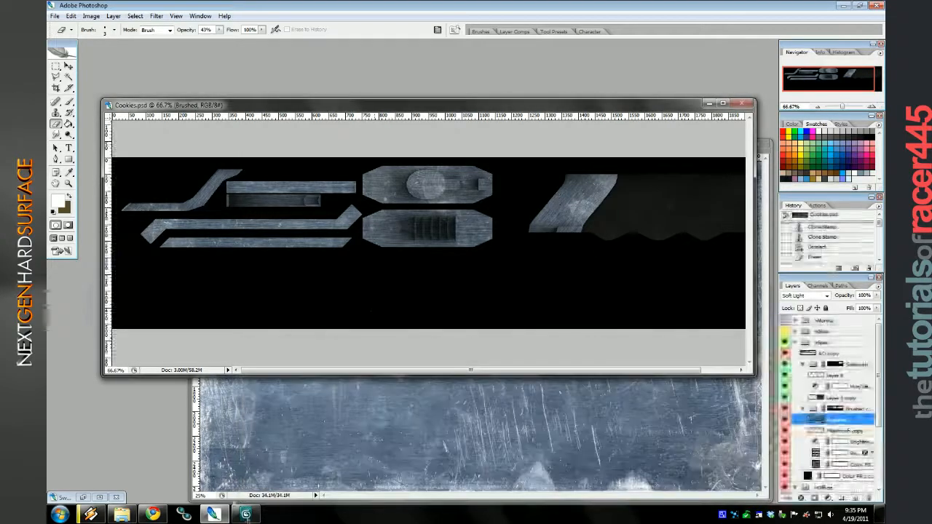
Switch to 3ds Max, toggle Use IBL cubemap for Ambient in the knife's shader material, and inspect the metal guard up close.
key(alt+Tab)
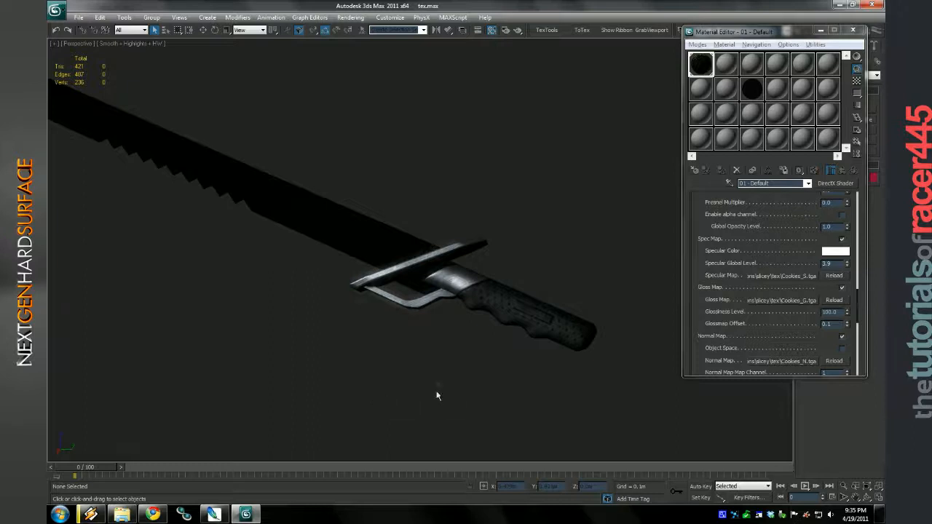
drag(437, 395, 446, 418)
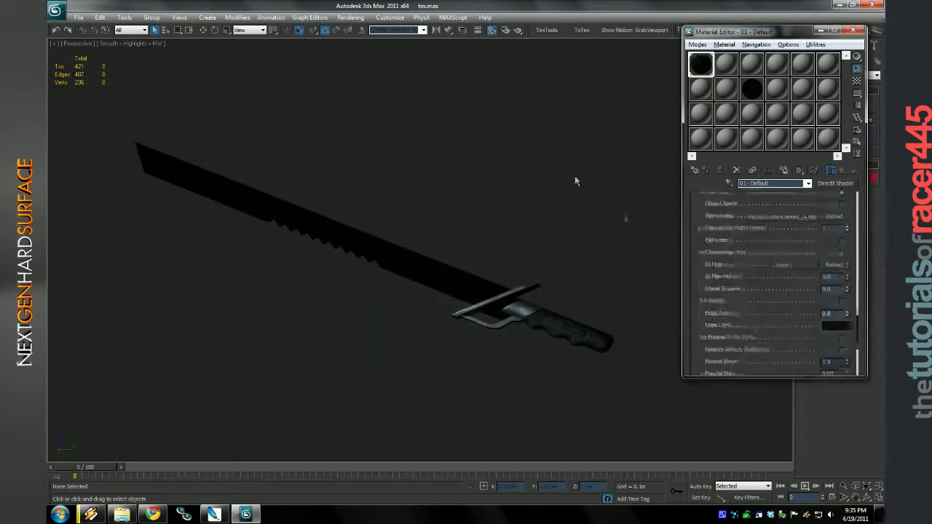
scroll(821, 223, up, 10)
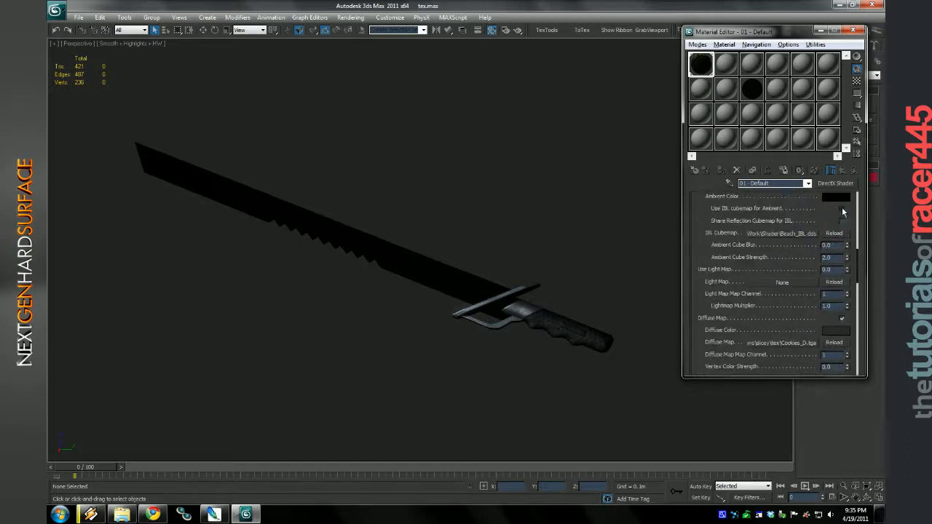
click(842, 209)
scroll(777, 346, up, 5)
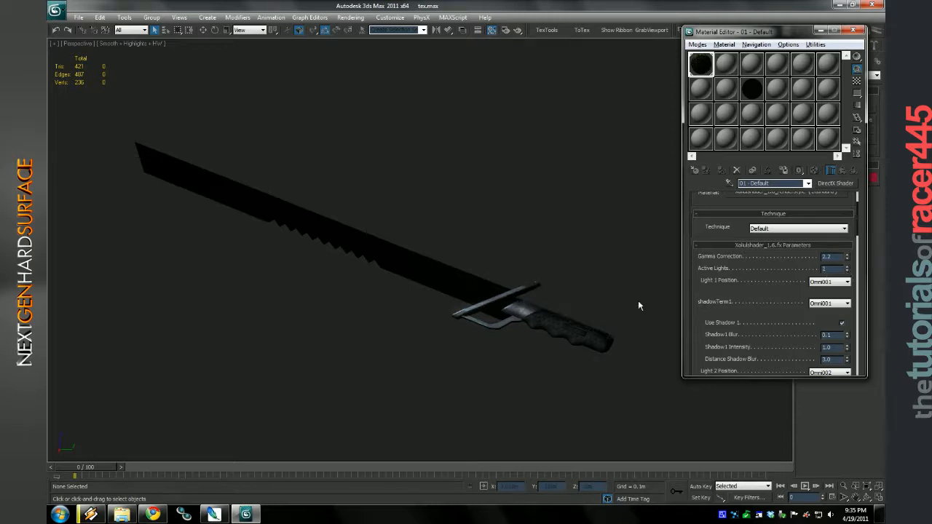
scroll(520, 249, up, 5)
drag(520, 249, 460, 268)
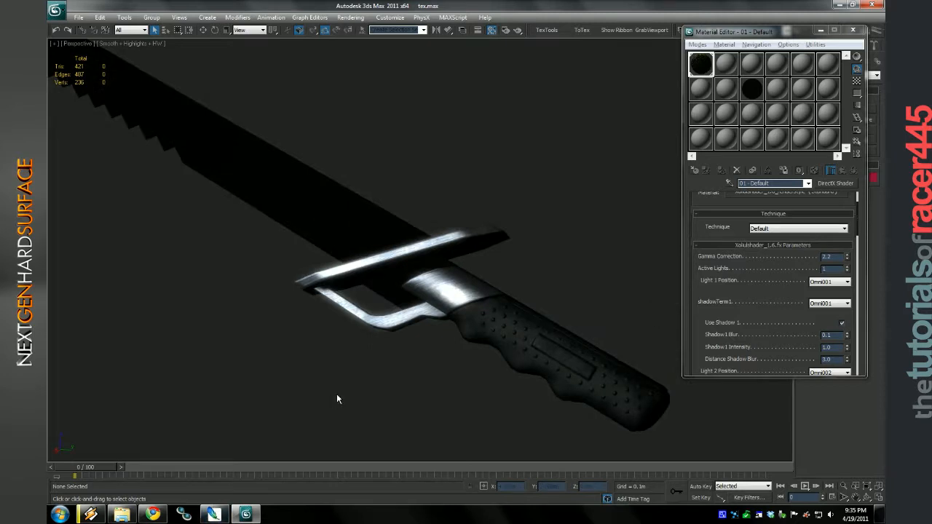
scroll(336, 399, down, 3)
In Photoshop, show the ~Gloss group and raise the brightness in its brushed metal Brightness/Contrast adjustment, and check the knife in 3ds Max.
click(213, 514)
click(784, 332)
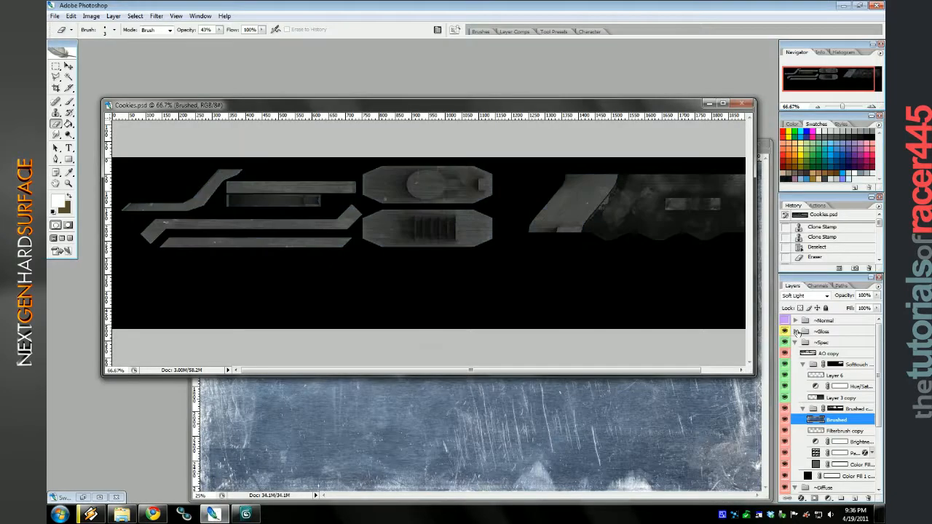
click(795, 332)
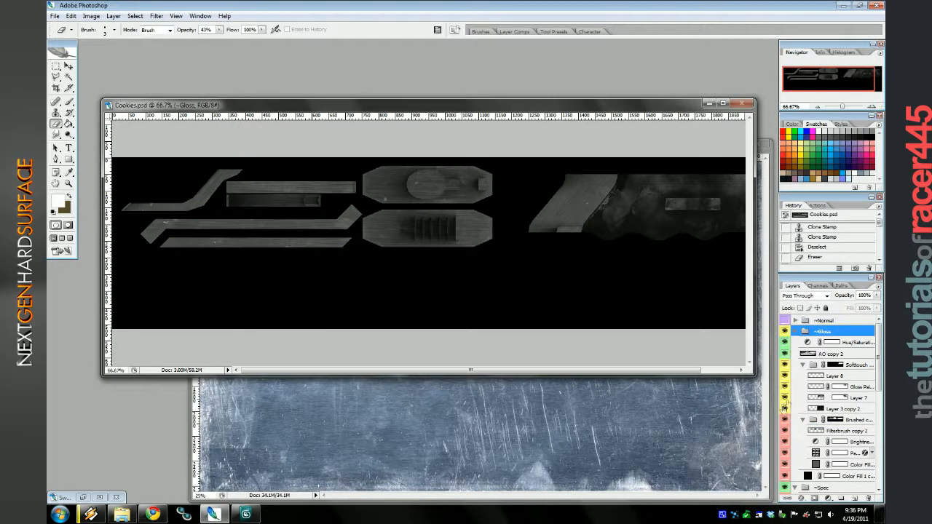
click(785, 398)
click(785, 398)
double_click(817, 443)
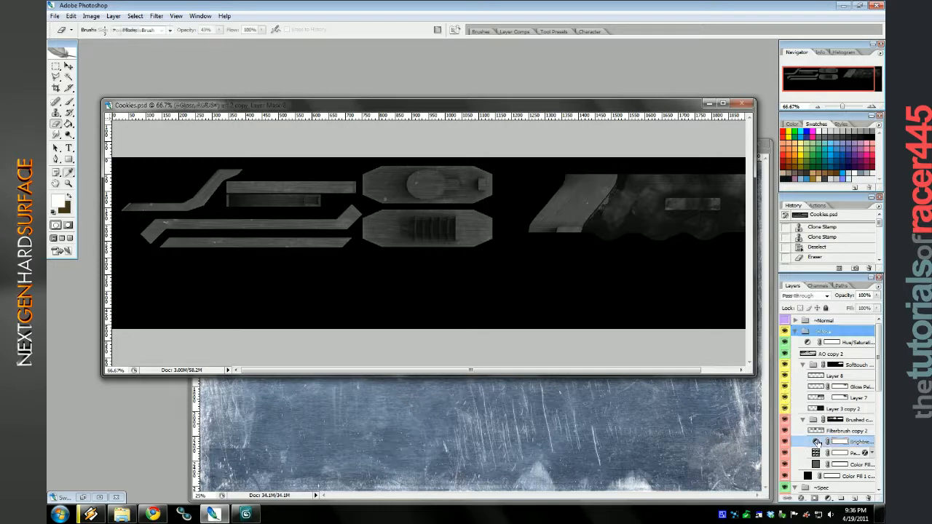
click(680, 360)
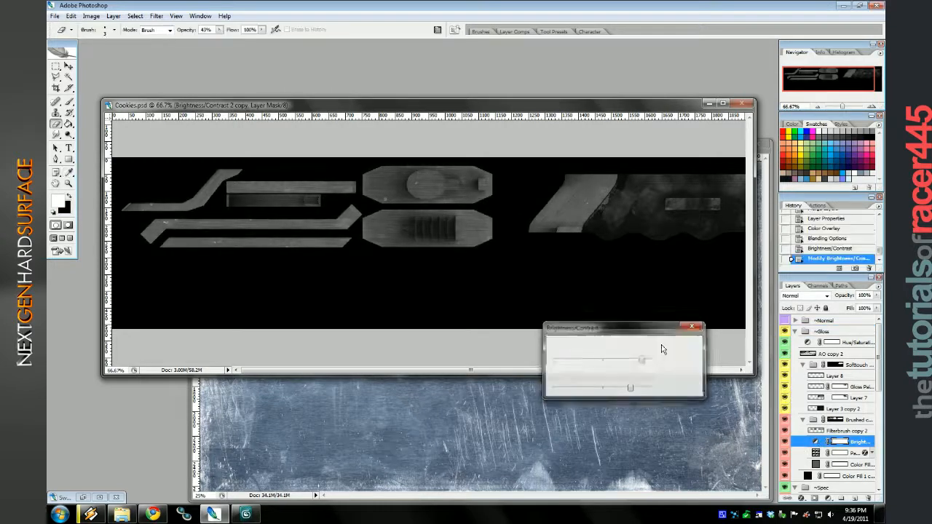
click(245, 514)
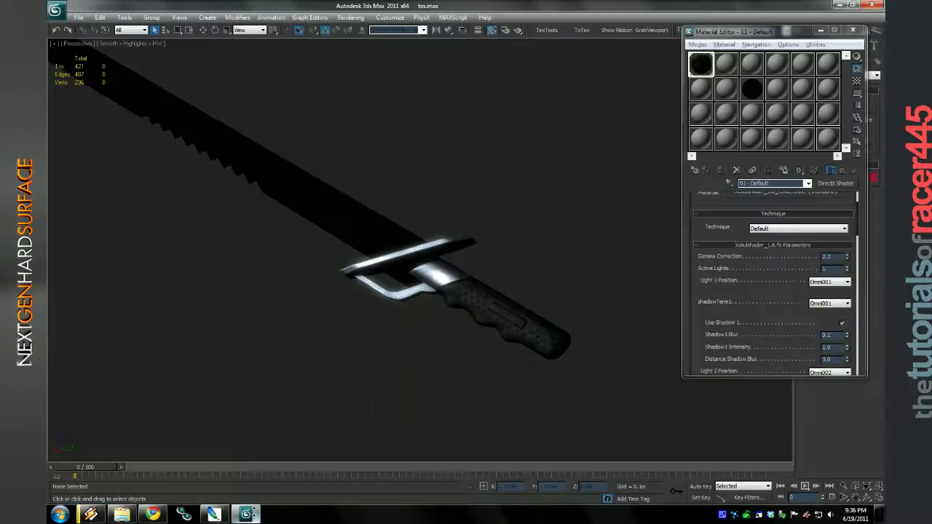
drag(418, 362, 561, 410)
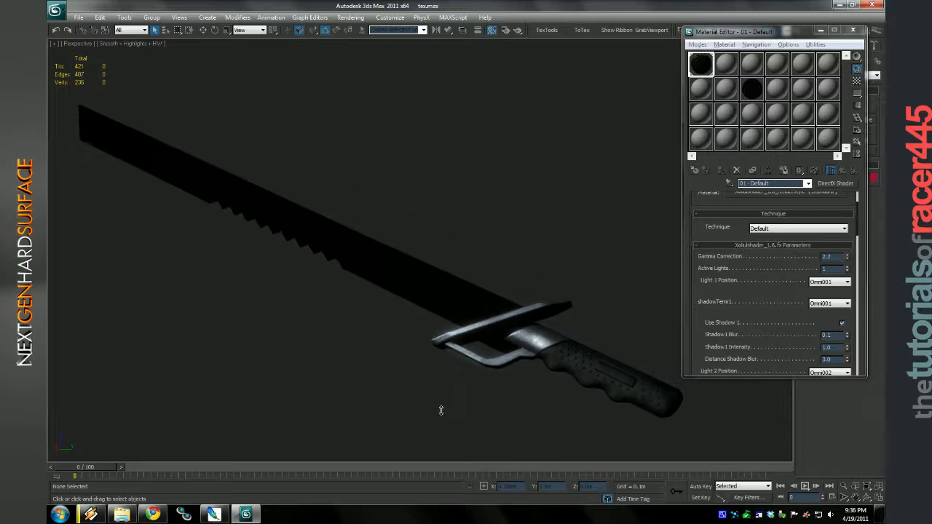
Switch to Photoshop, hide the ~Gloss group, and set the Filterbrush copy layer's fill in the ~Spec group to 51%.
click(274, 512)
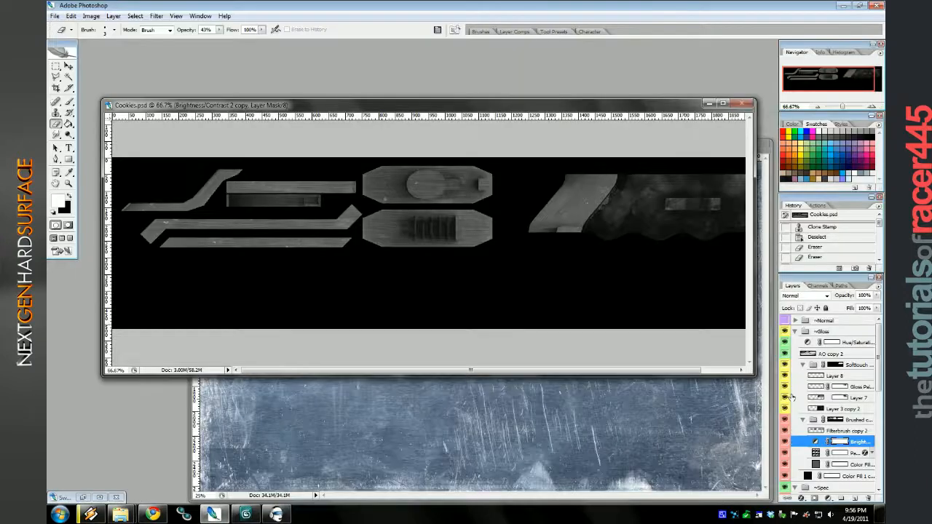
click(794, 332)
click(785, 332)
click(835, 420)
click(844, 431)
click(877, 309)
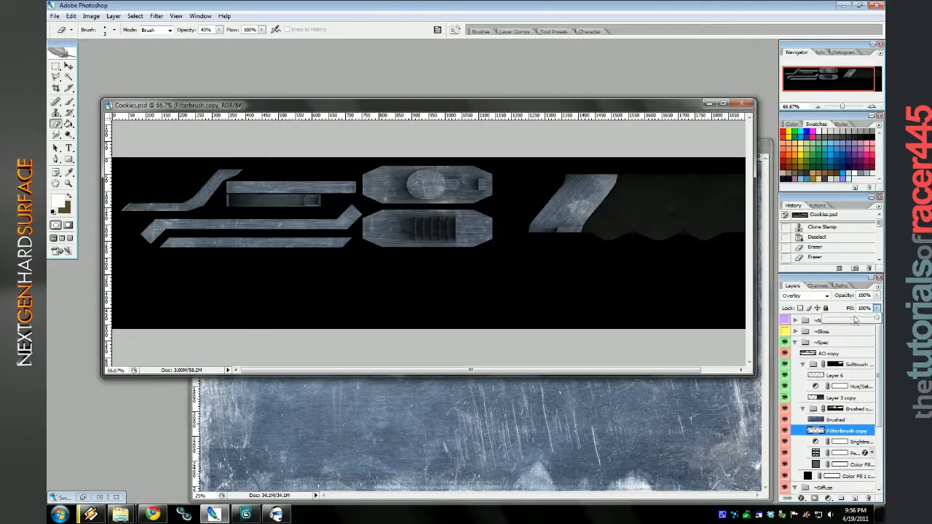
drag(855, 321, 852, 322)
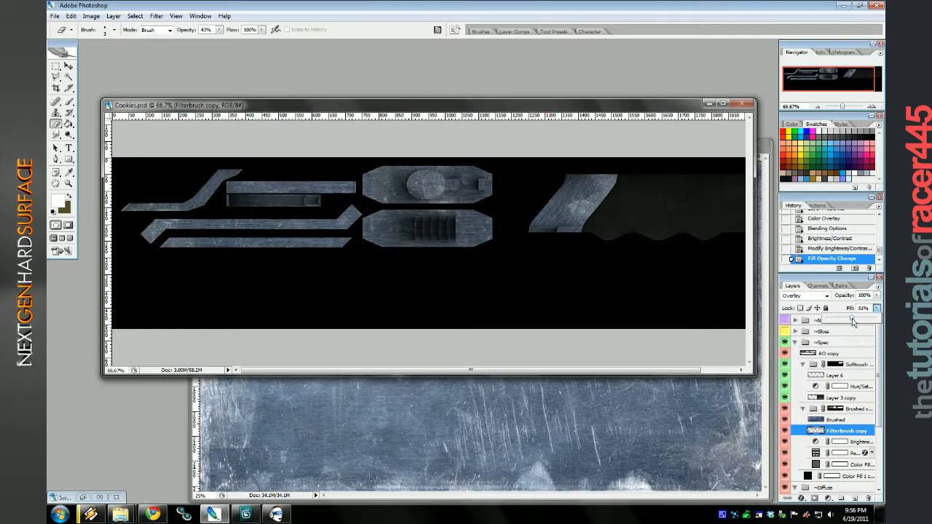
Move the Brightness/Contrast 2 adjustment above the Filterbrush copy layer and set its brightness to +88.
drag(841, 442, 843, 430)
double_click(822, 431)
drag(633, 359, 646, 360)
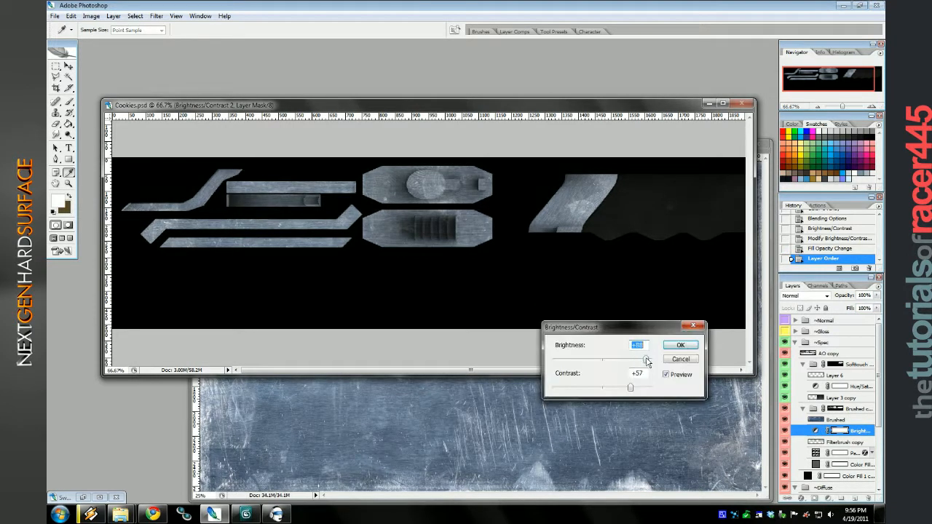
click(680, 349)
key(F5)
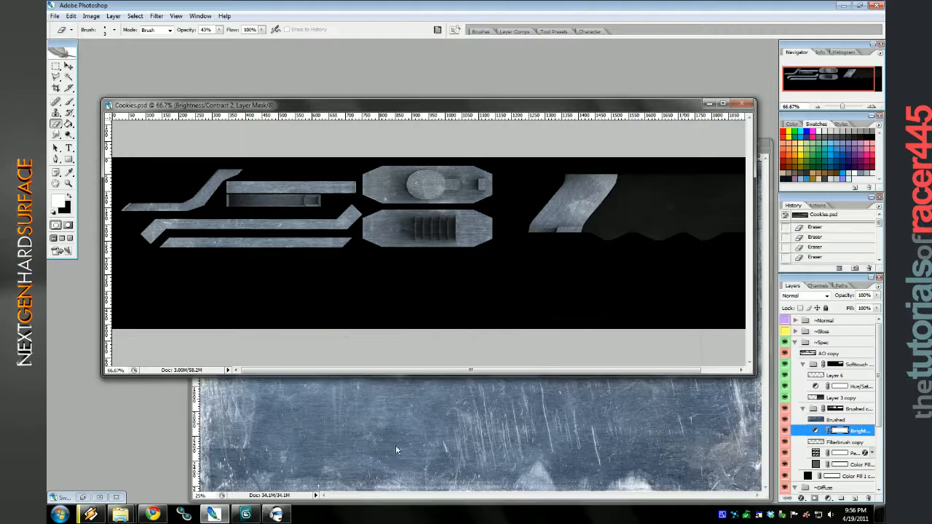
Switch to 3ds Max and examine how the metal guard and collar catch the light from different angles.
click(248, 514)
scroll(367, 419, down, 5)
drag(400, 410, 526, 413)
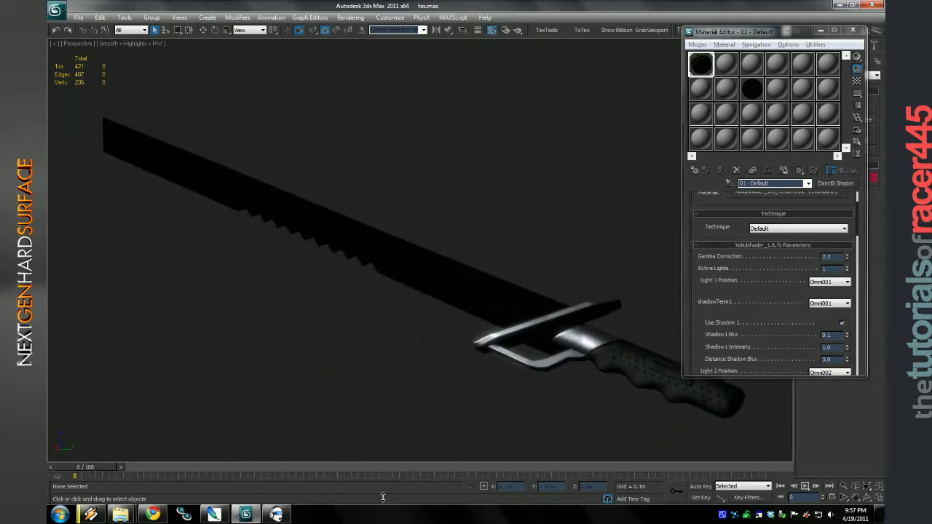
drag(474, 360, 529, 362)
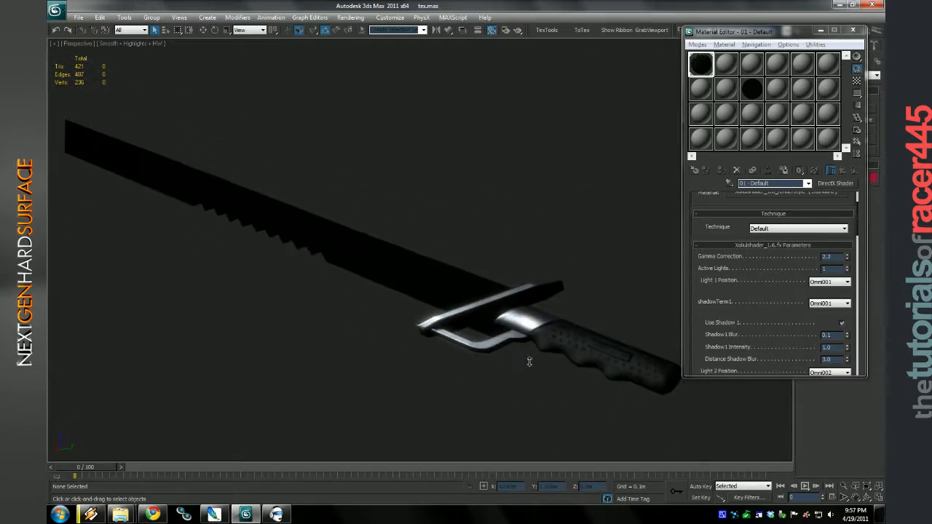
Switch to Photoshop, hide the ~Spec group and Color Fill 1, and show and activate the Template layer.
click(218, 513)
click(795, 343)
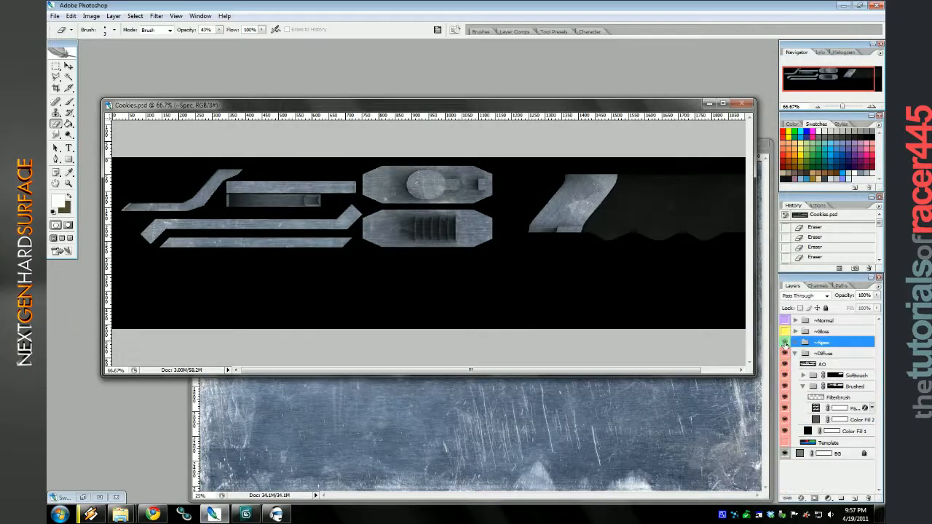
click(784, 343)
click(784, 431)
click(784, 442)
click(830, 442)
Select the handle area and the magenta strip of the Template layer together with the Magic Wand.
key(w)
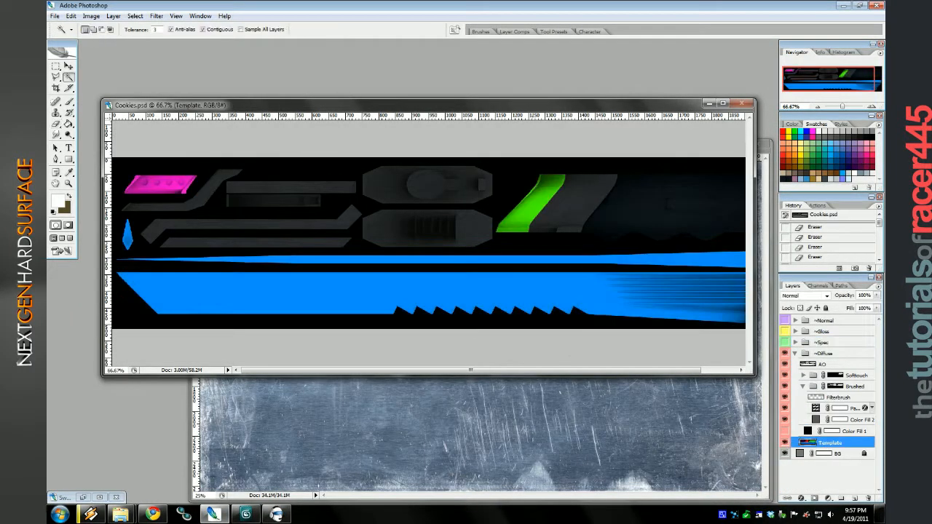
click(699, 212)
shift+click(180, 185)
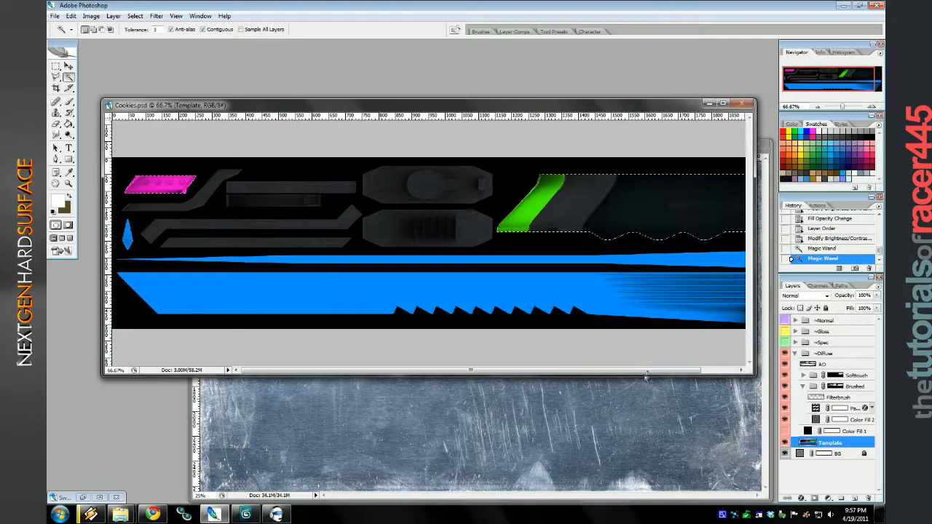
Create a group named BrassTrigger above Color Fill 1 and mask it with the current selection.
click(841, 498)
drag(830, 442, 830, 436)
double_click(832, 431)
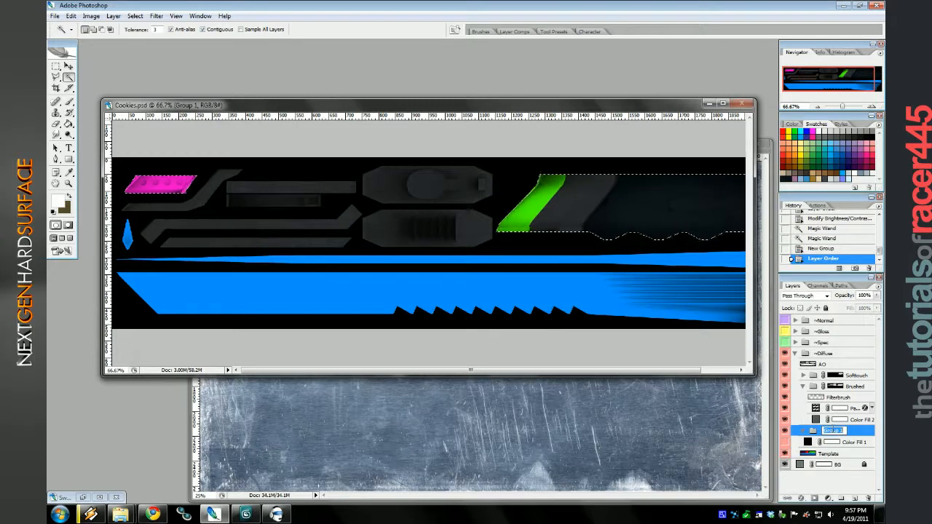
text(BrassTrigger)
key(Return)
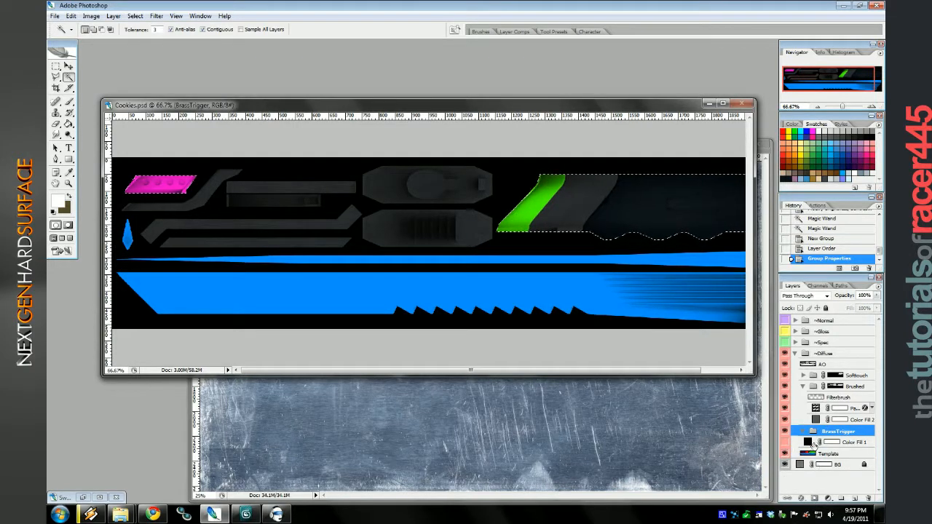
click(814, 498)
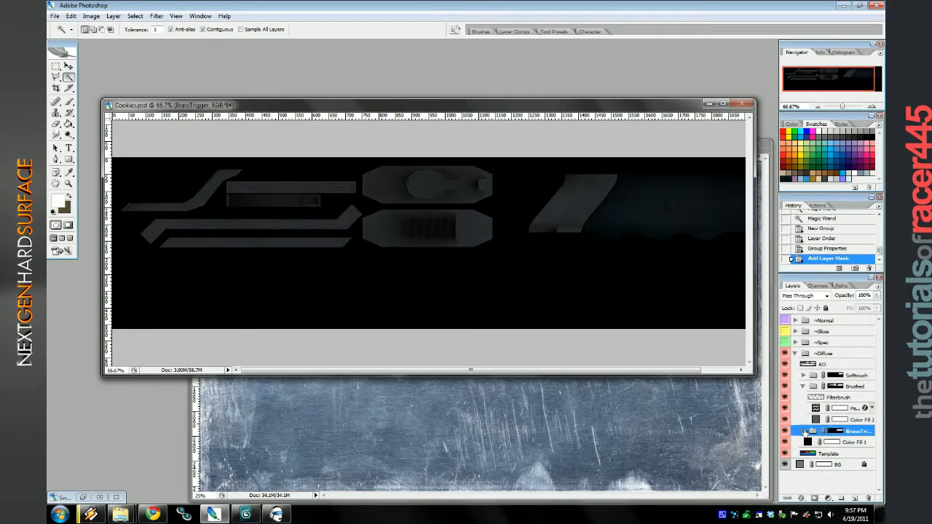
Load the BrassTrigger mask as a selection without the trigger strip, and create a subgroup named Brass inside BrassTrigger.
key(m)
drag(211, 207, 117, 166)
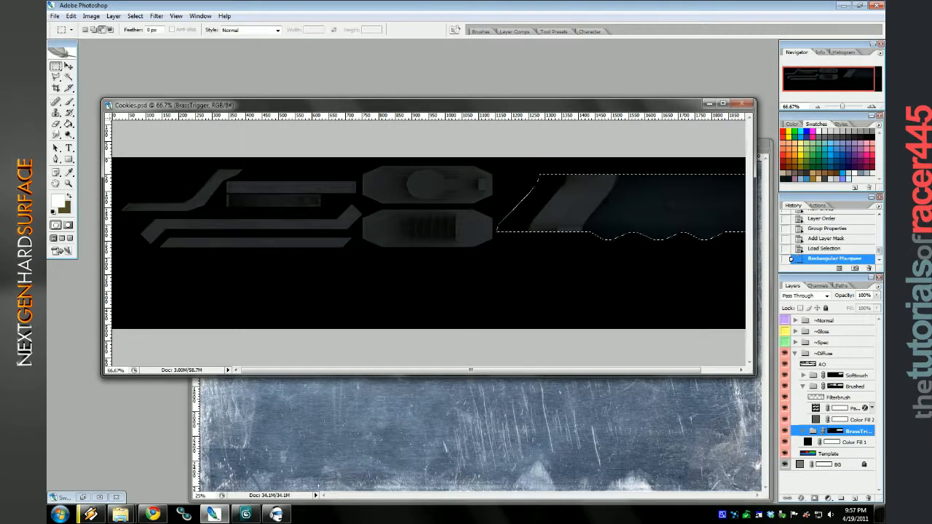
click(840, 498)
drag(841, 444, 854, 458)
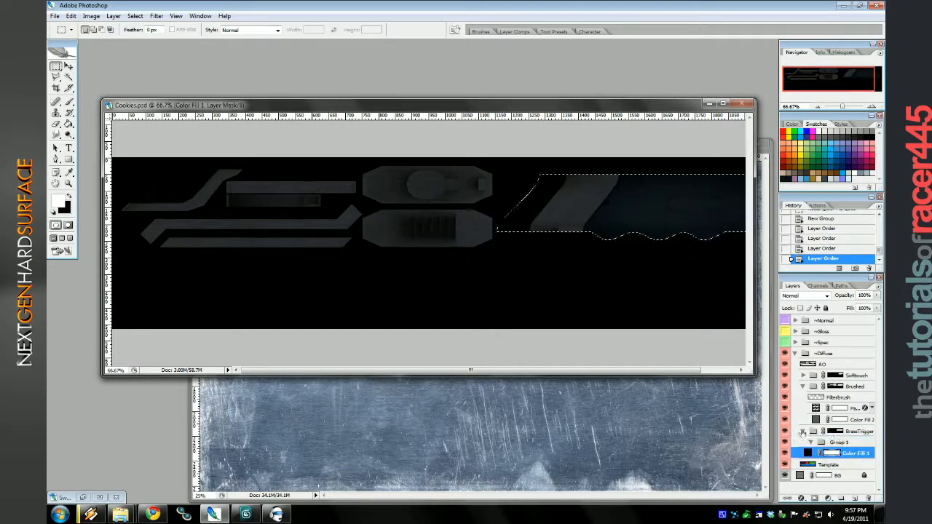
double_click(840, 442)
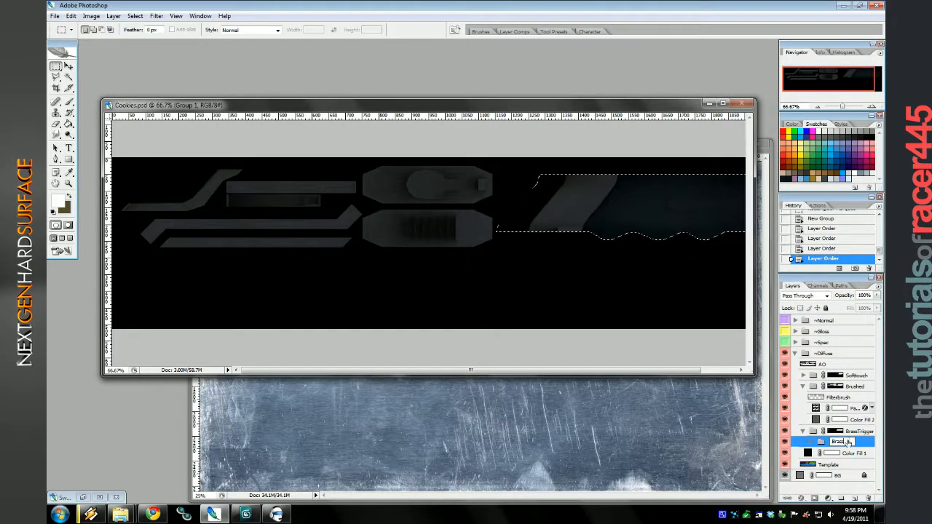
text(Brass)
key(Return)
Fill the selected area with the dark brown color on a new layer in the Brass group and name the layer Base.
key(g)
key(x)
click(545, 210)
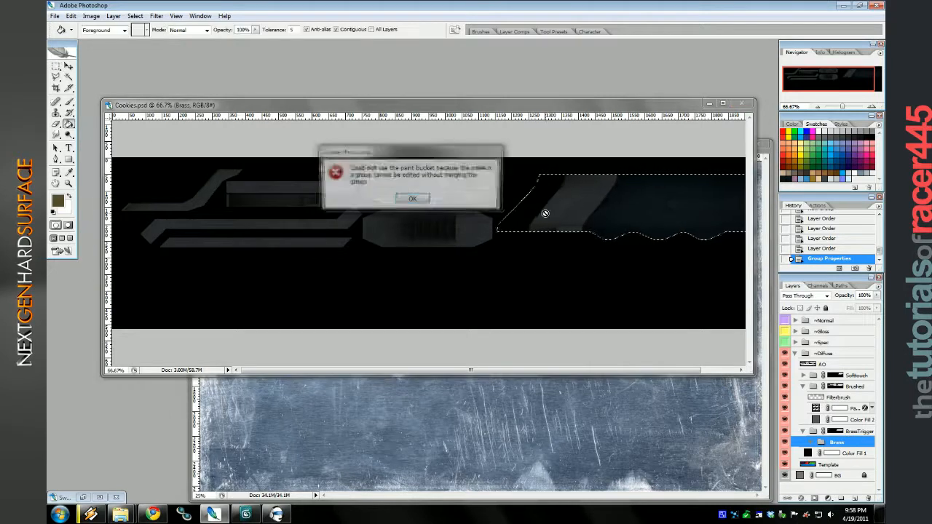
key(Return)
click(854, 498)
click(659, 233)
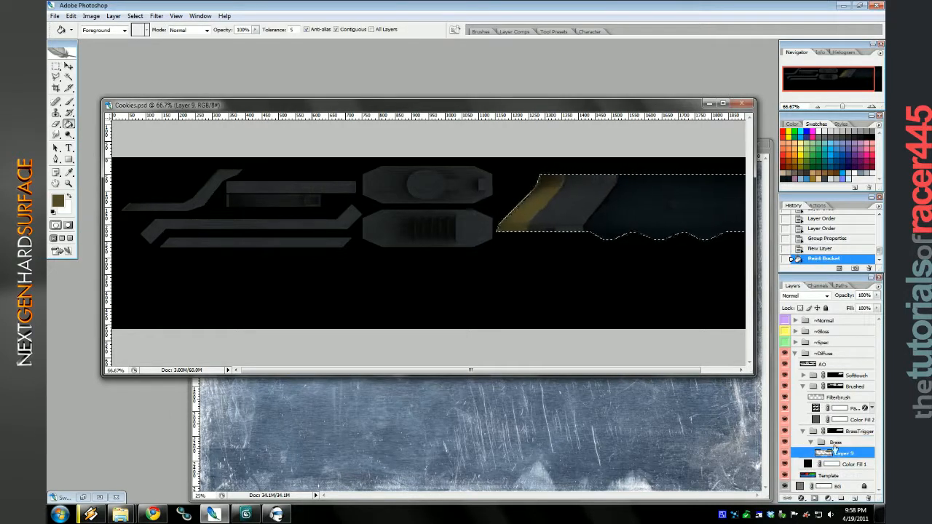
text(Base)
key(Return)
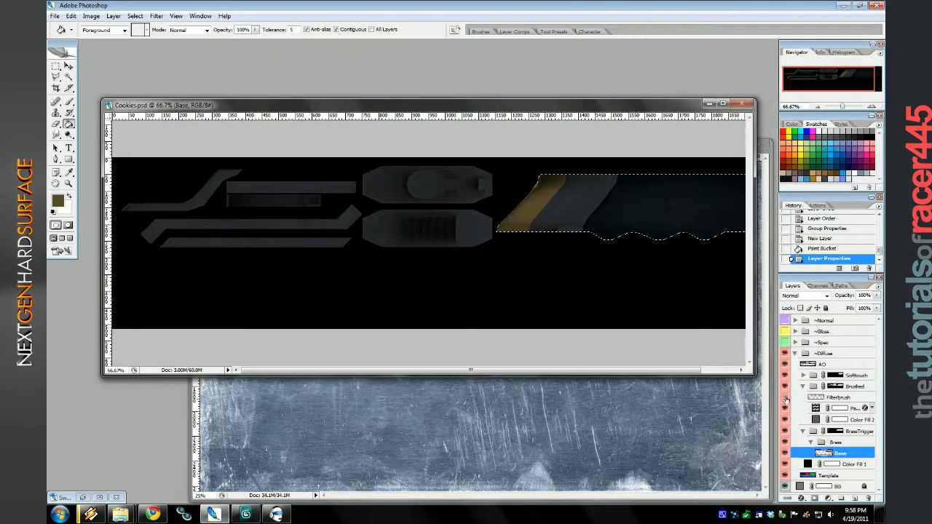
Duplicate the Filterbrush layer into the Brass group above Base, clear the selection, and shift the copy over the brass area.
drag(833, 398, 845, 453)
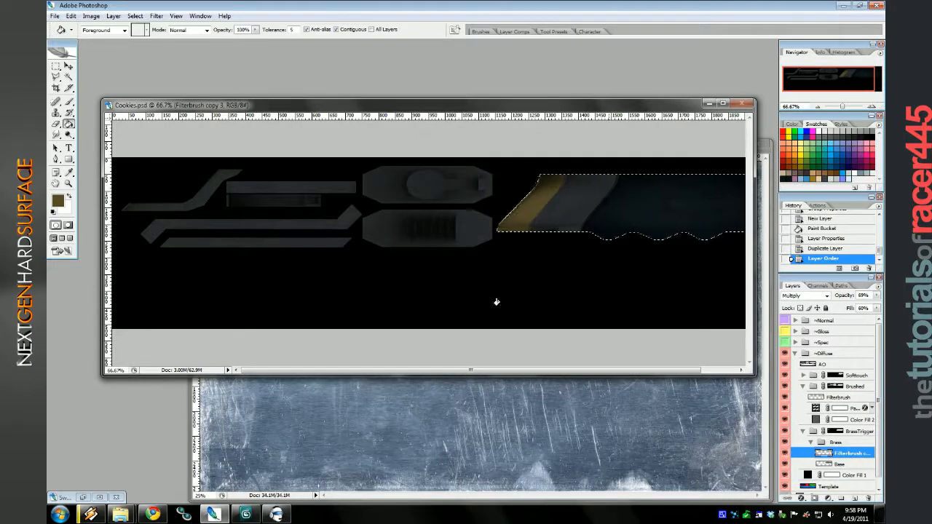
click(70, 67)
key(ctrl+d)
drag(608, 216, 609, 225)
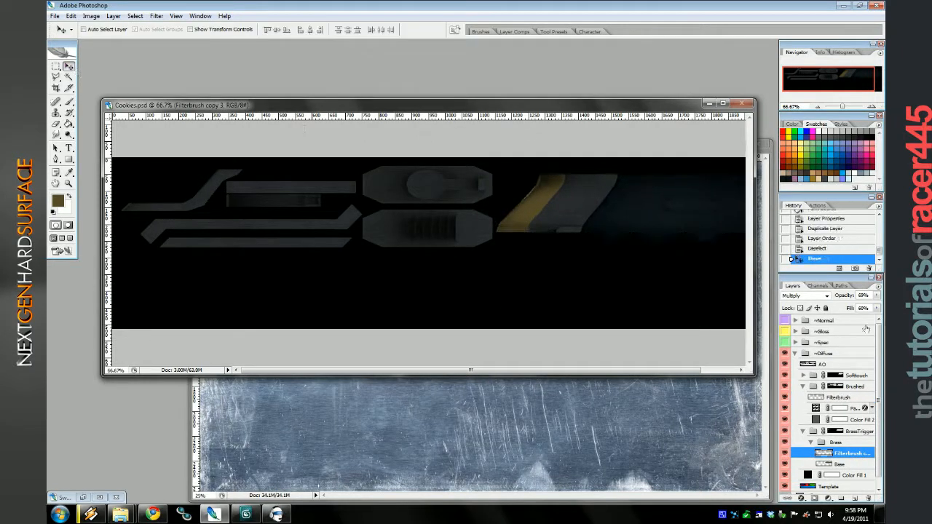
Hide the Filterbrush copy and set the Base layer's brightness to -42 and contrast to -63.
click(839, 464)
click(828, 498)
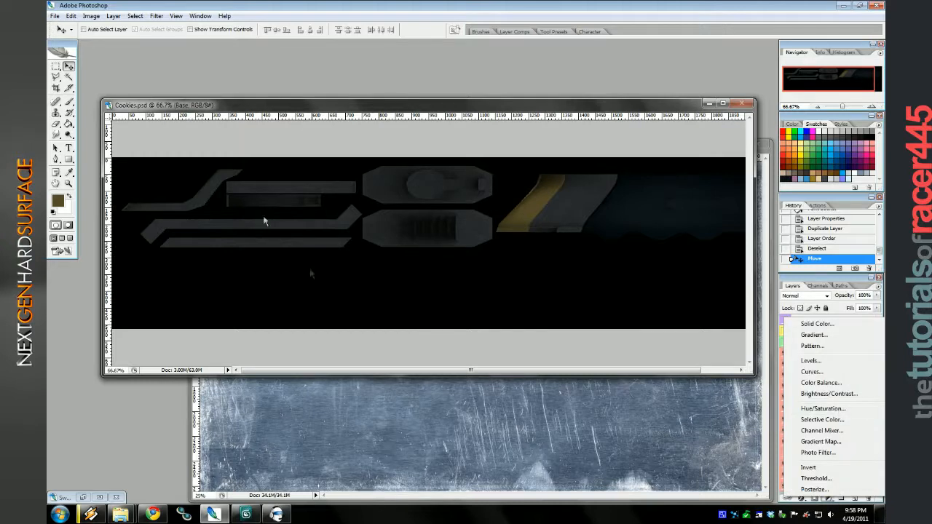
click(92, 15)
click(189, 107)
drag(655, 216, 634, 215)
drag(656, 243, 624, 246)
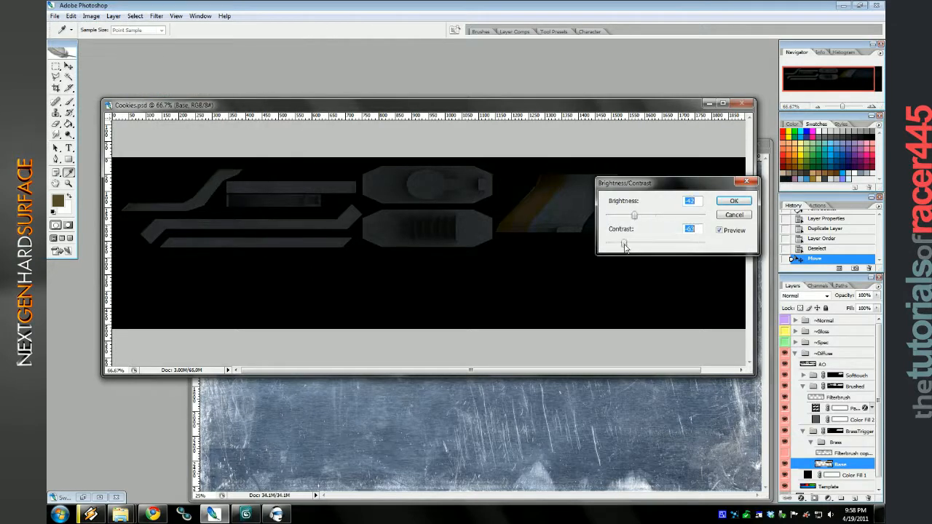
click(733, 201)
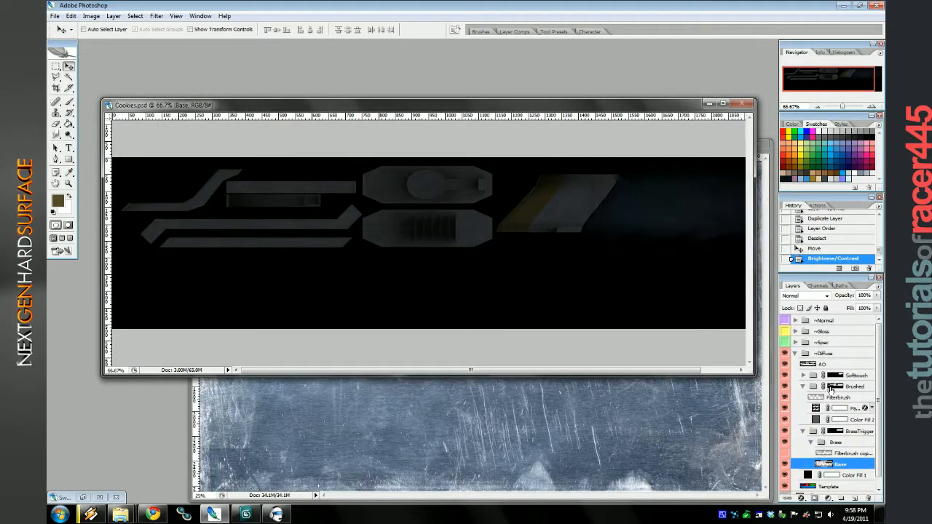
Create a subgroup named Trigger above the Brass group, and check the trigger's look in the SwordMockup reference.
click(841, 498)
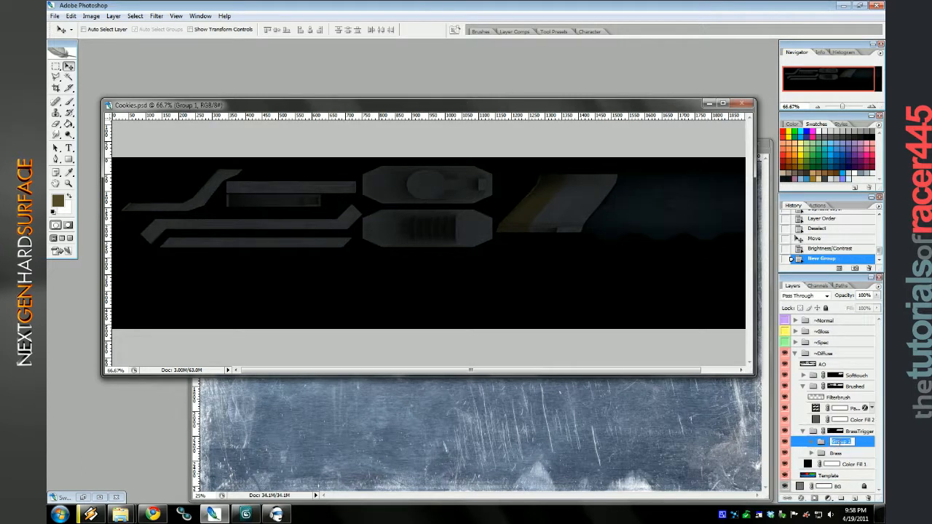
click(838, 442)
text(Trigger)
key(Return)
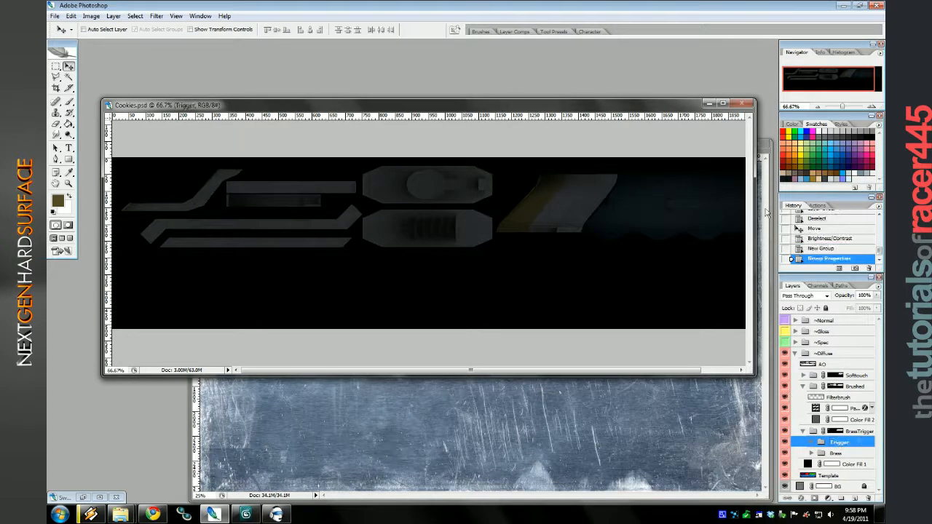
click(82, 498)
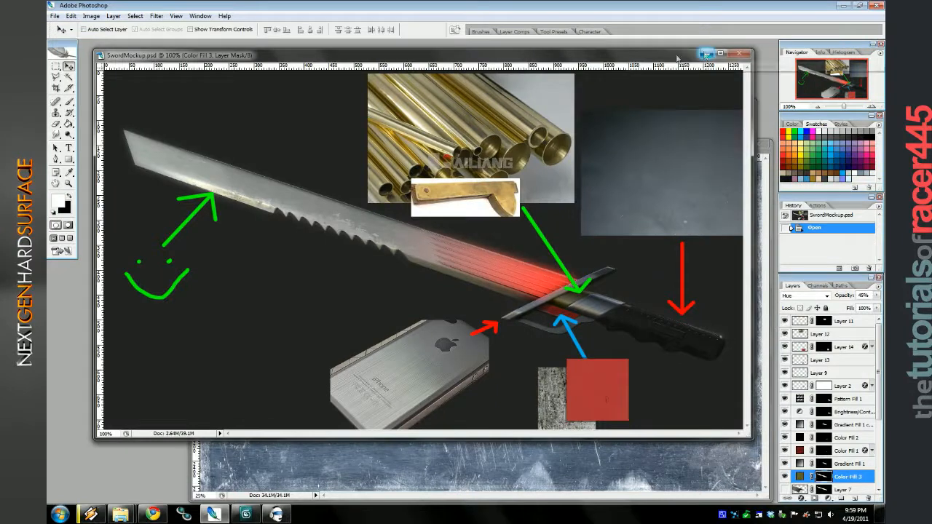
click(705, 54)
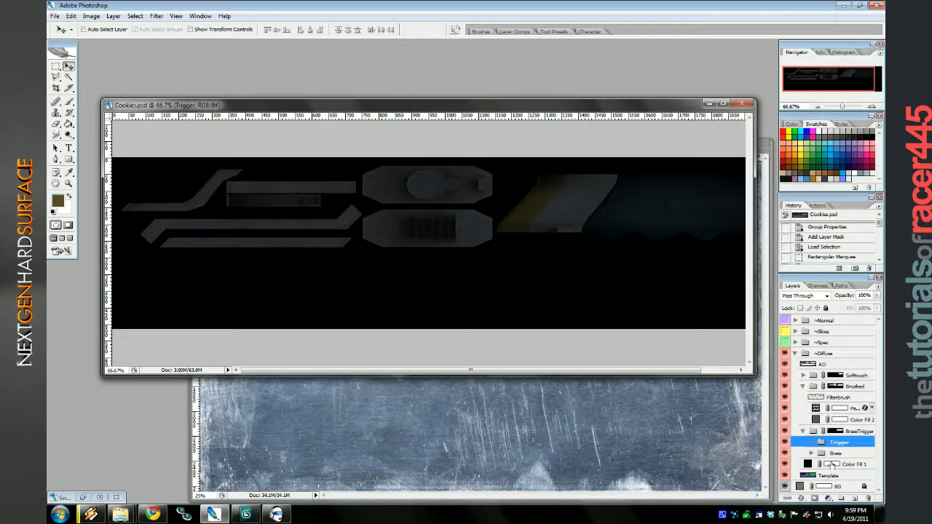
Load the BrassTrigger mask as a selection, reduce it to the trigger strip, and mask the Trigger group with it.
shift+click(845, 431)
ctrl+click(839, 431)
key(m)
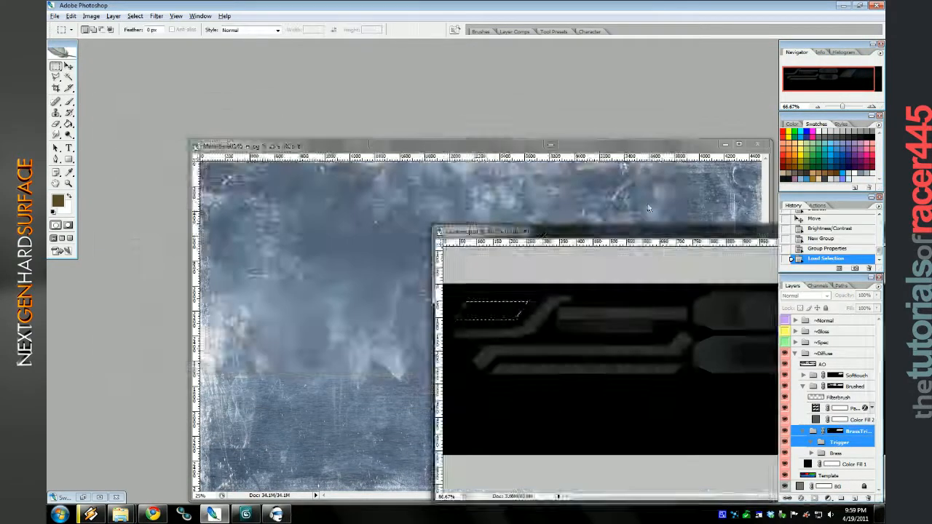
drag(381, 285, 381, 286)
click(838, 444)
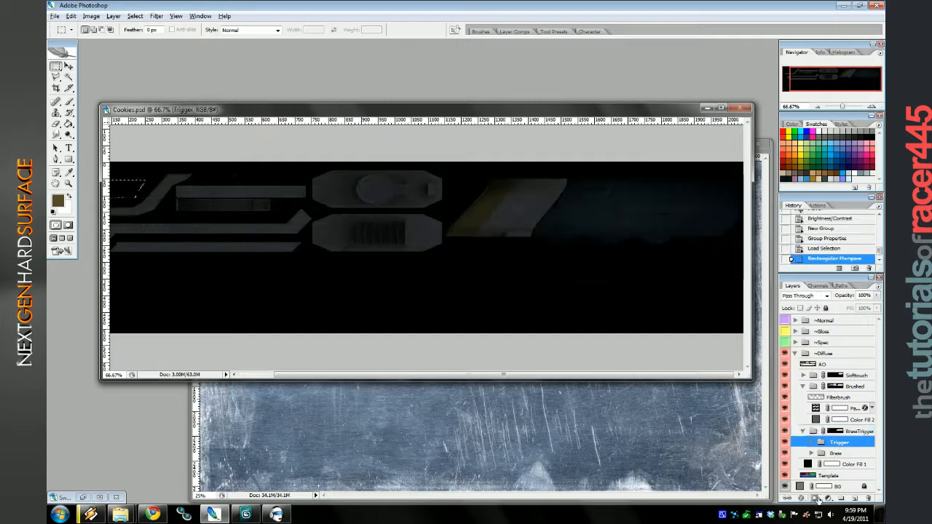
click(814, 499)
click(419, 368)
key(Return)
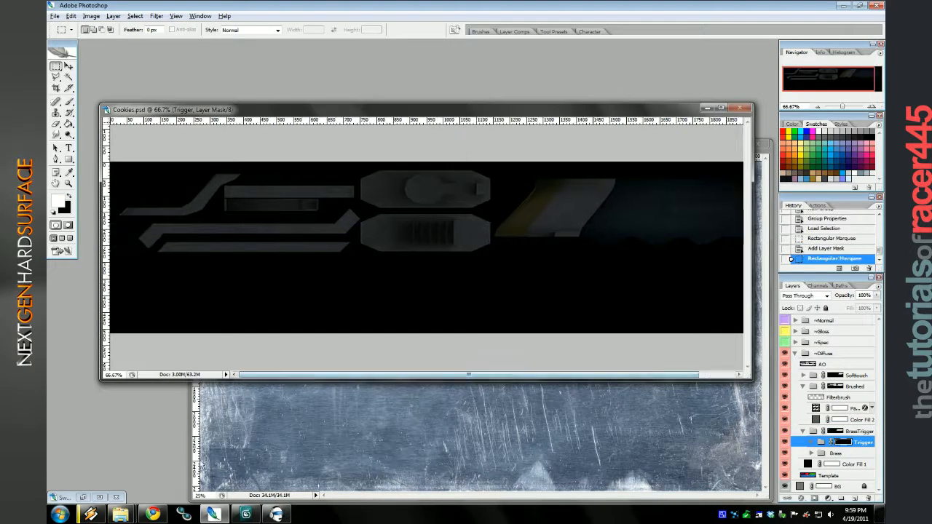
Switch to Windows Explorer and open LightMetal_Grunge.jpg from the overlays metal folder in Photoshop.
mouse_move(120, 514)
click(271, 430)
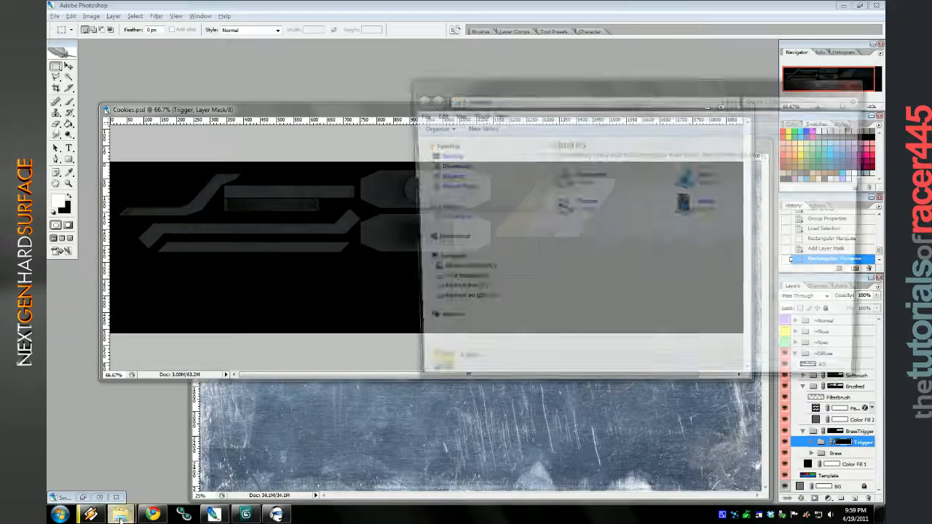
right_click(120, 514)
click(104, 427)
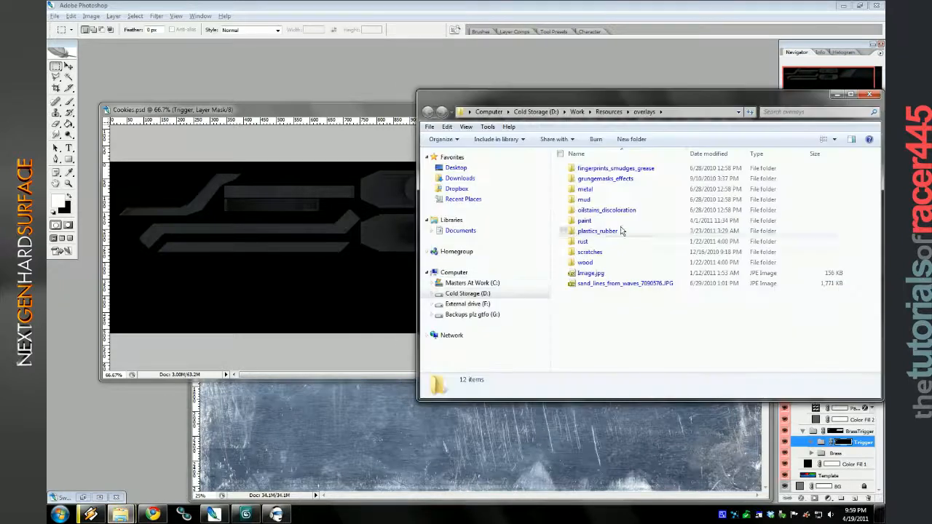
click(617, 273)
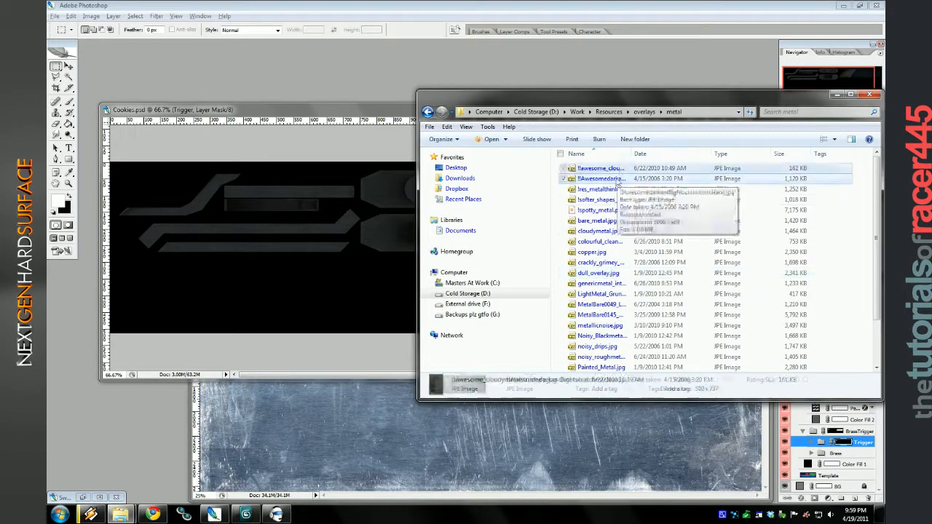
click(604, 200)
scroll(658, 297, down, 2)
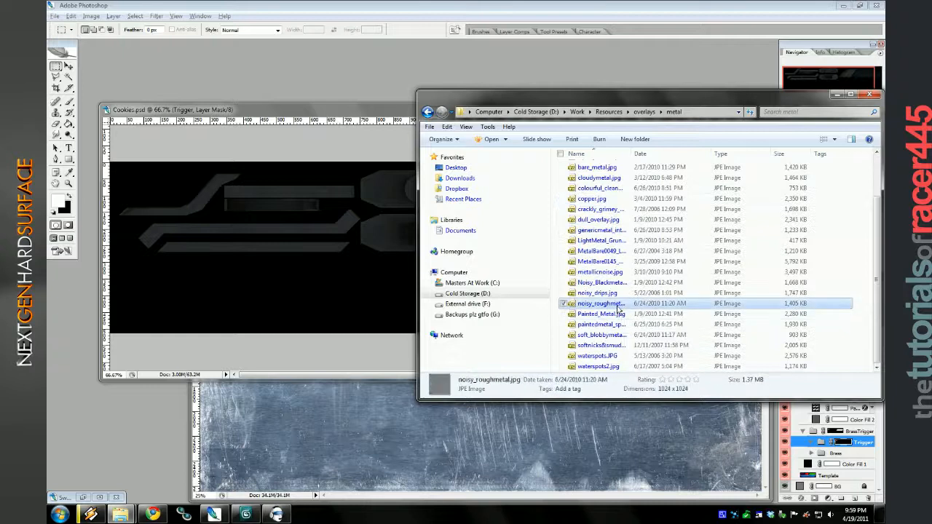
mouse_move(610, 266)
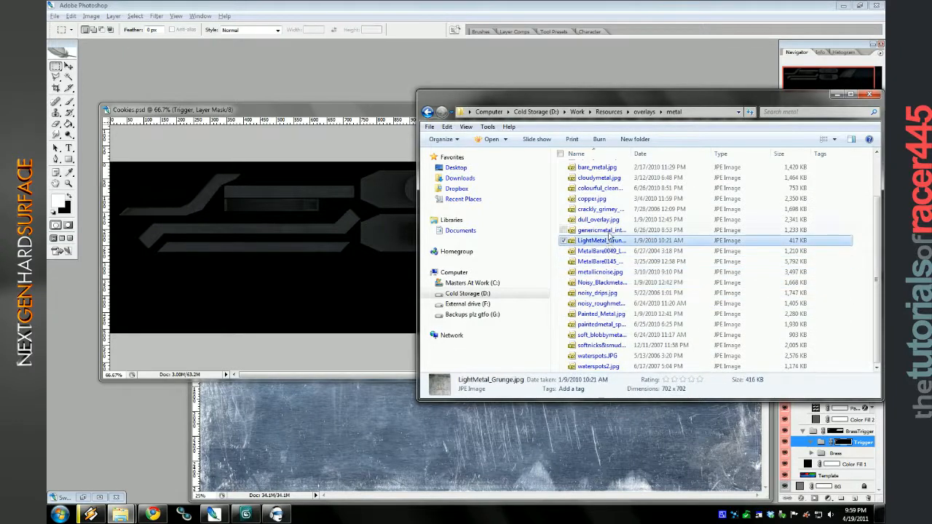
click(608, 241)
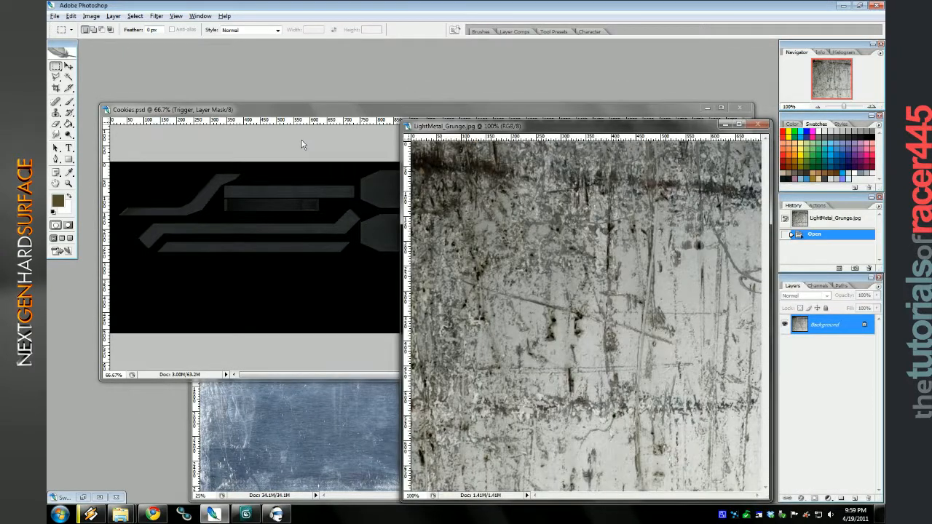
Copy the grunge texture into the Trigger group, scale it to 35%, rotate it -90°, and position it over the trigger strip.
click(69, 65)
drag(513, 249, 541, 312)
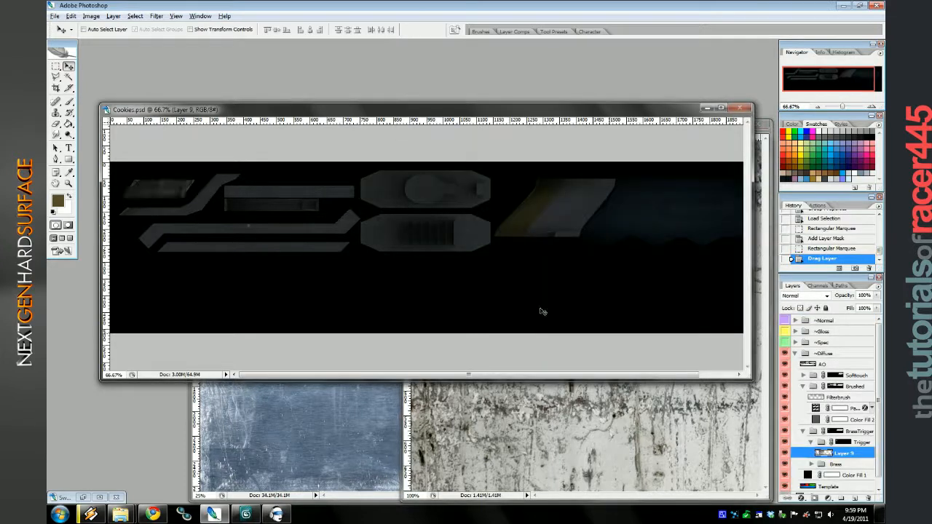
click(71, 15)
click(178, 62)
click(231, 29)
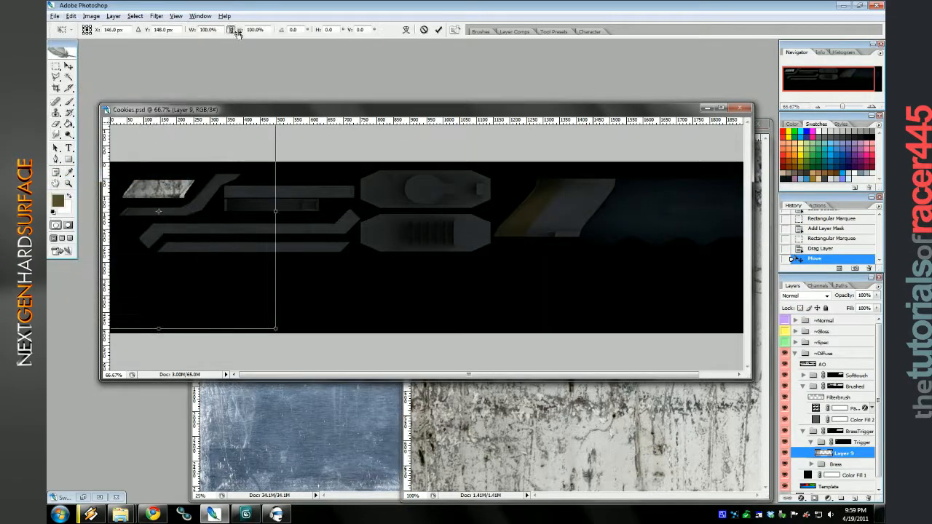
drag(241, 29, 208, 30)
mouse_move(164, 195)
mouse_down()
mouse_move(169, 183)
mouse_move(169, 193)
mouse_up()
drag(213, 173, 159, 147)
key(Left)
key(Left)
key(Left)
key(Left)
key(Left)
key(Left)
key(Left)
key(Left)
key(Left)
key(Left)
key(Left)
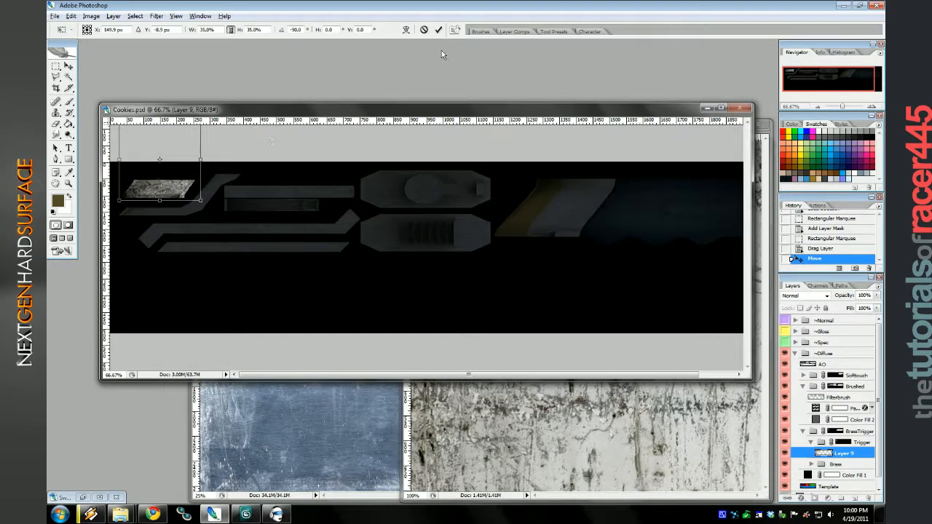
click(438, 30)
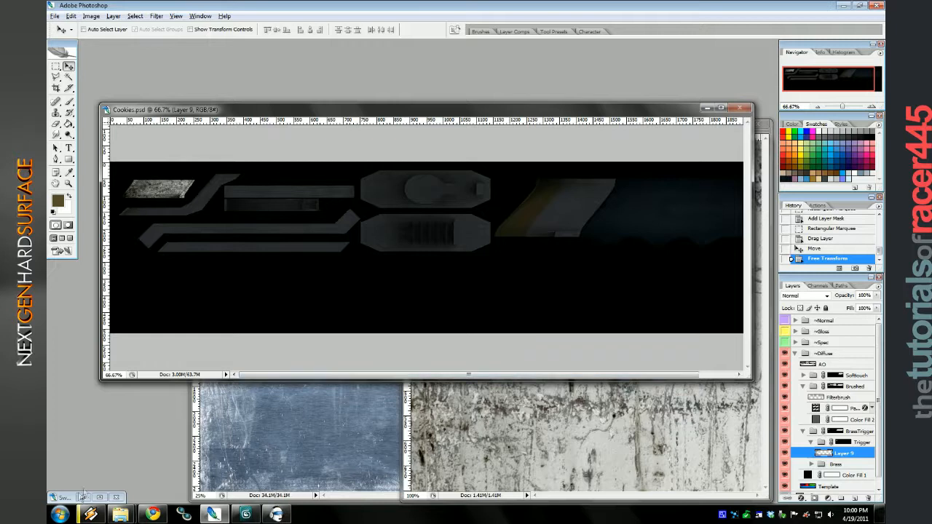
Copy Layer 14 from SwordMockup.psd into the Trigger group, delete its layer mask, and position the red over the trigger strip.
key(ctrl+Tab)
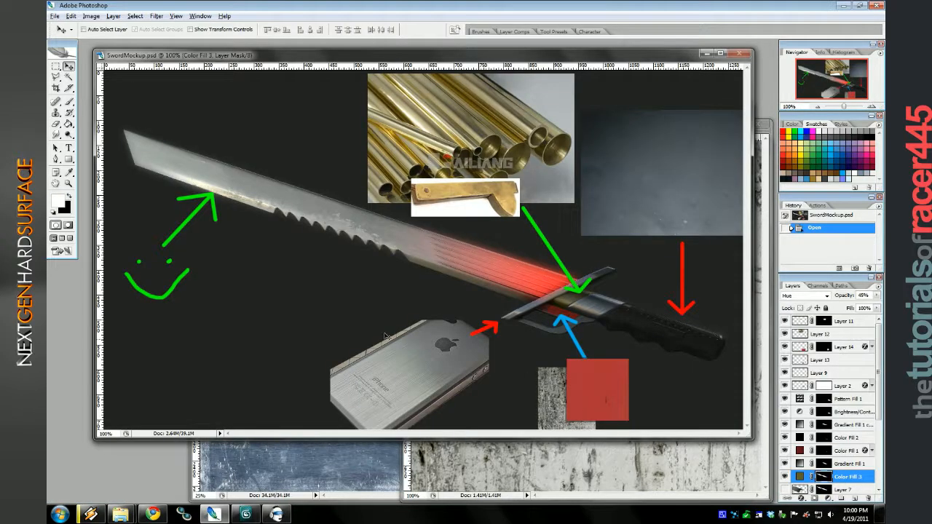
click(844, 347)
drag(436, 54, 543, 71)
drag(481, 237, 155, 212)
right_click(847, 452)
click(810, 384)
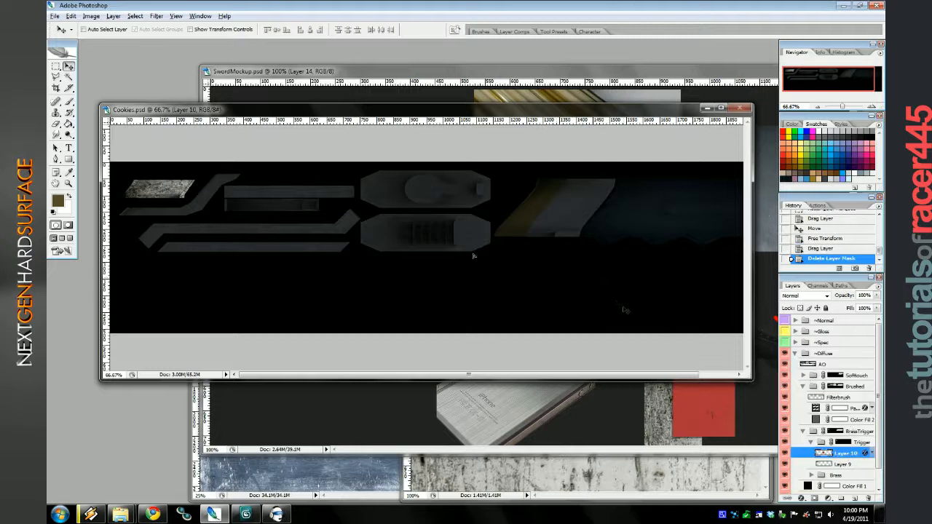
drag(353, 252, 356, 251)
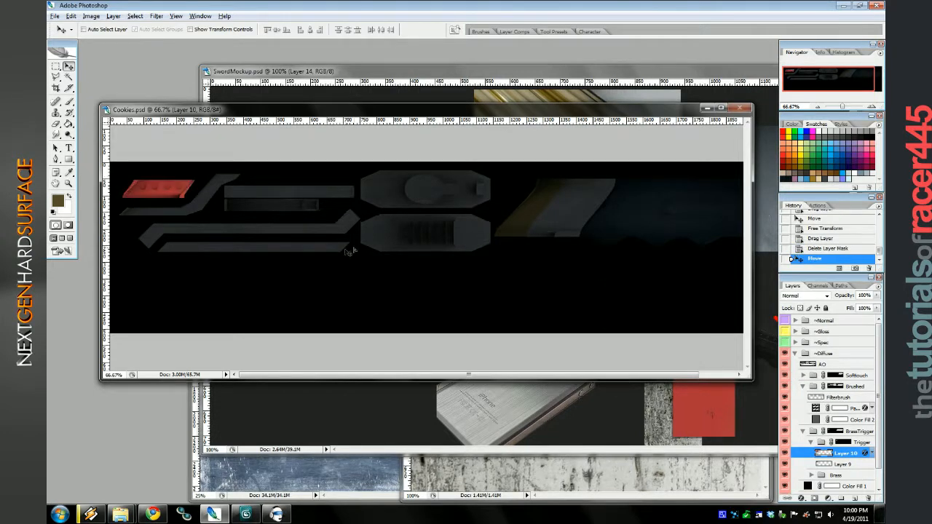
key(ctrl+plus)
key(ctrl+plus)
drag(456, 376, 240, 340)
scroll(239, 339, up, 5)
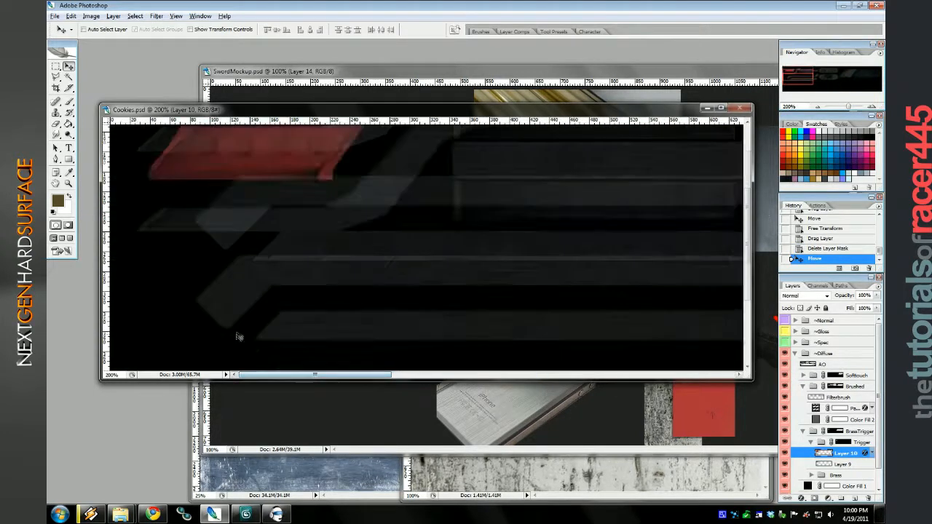
In Layer 10's blending options, keep Normal mode and split the Underlying Layer black slider to 0 / 89.
double_click(864, 453)
drag(339, 257, 637, 265)
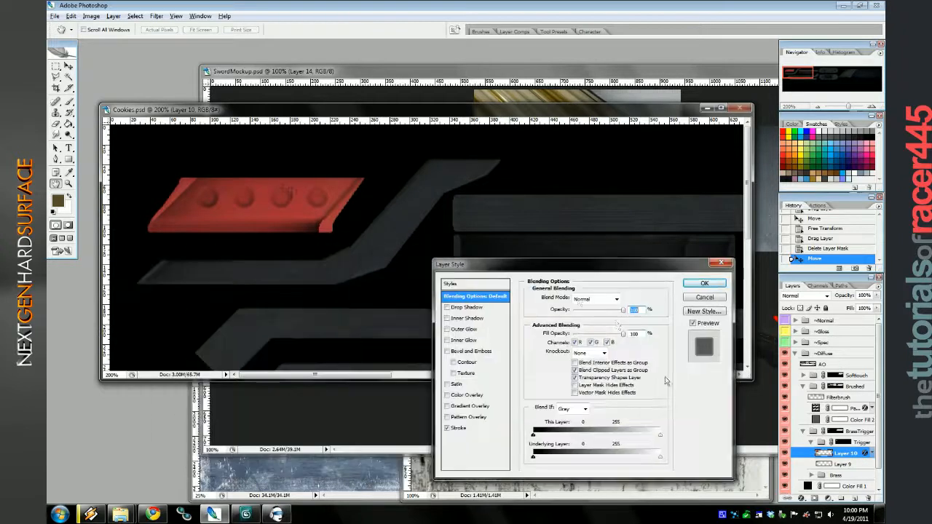
double_click(587, 299)
scroll(586, 299, down, 11)
click(587, 300)
click(581, 73)
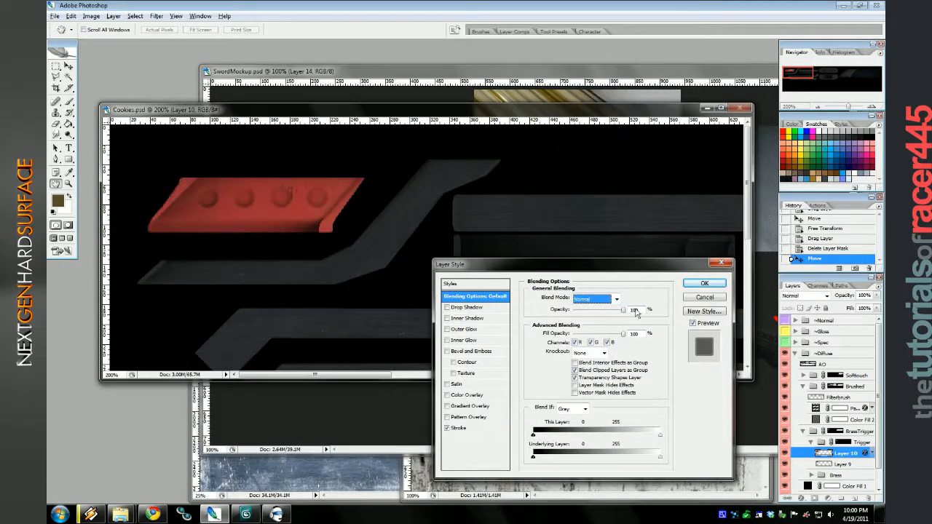
drag(533, 457, 551, 459)
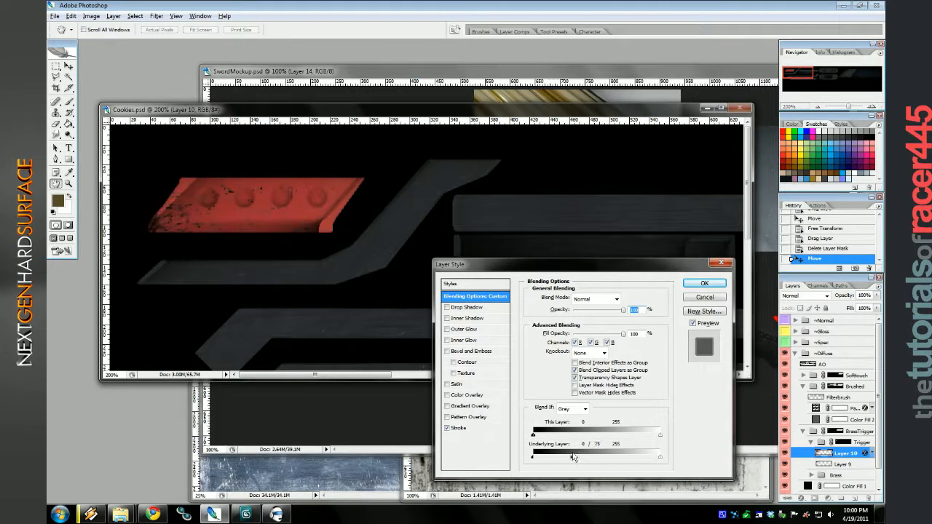
Set Layer 10's fill opacity to 95% and apply the blending options.
key(Tab)
key(Down)
key(Down)
key(Down)
key(Down)
key(Down)
key(Down)
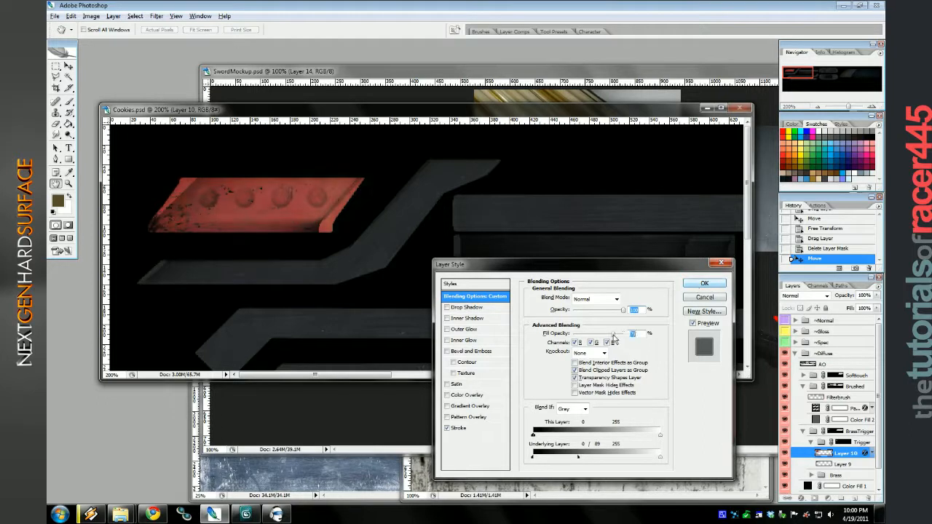
click(702, 285)
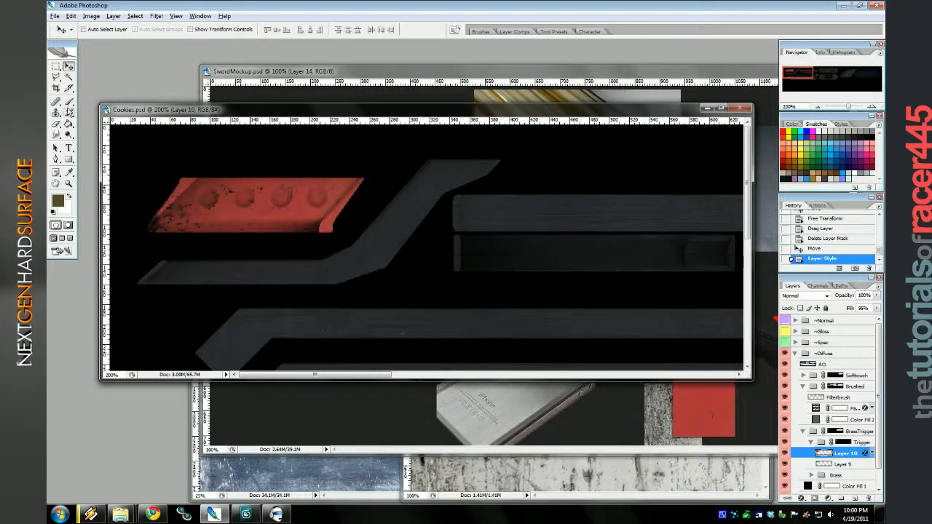
Add a layer mask to Layer 10 and copy a small patch at the lower edge of MetalBare0145_H.jpg.
key(b)
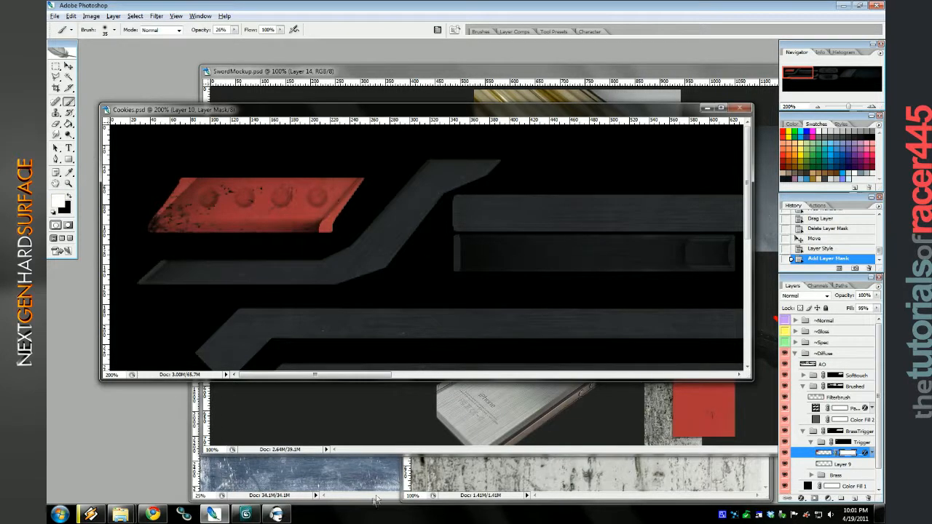
click(376, 499)
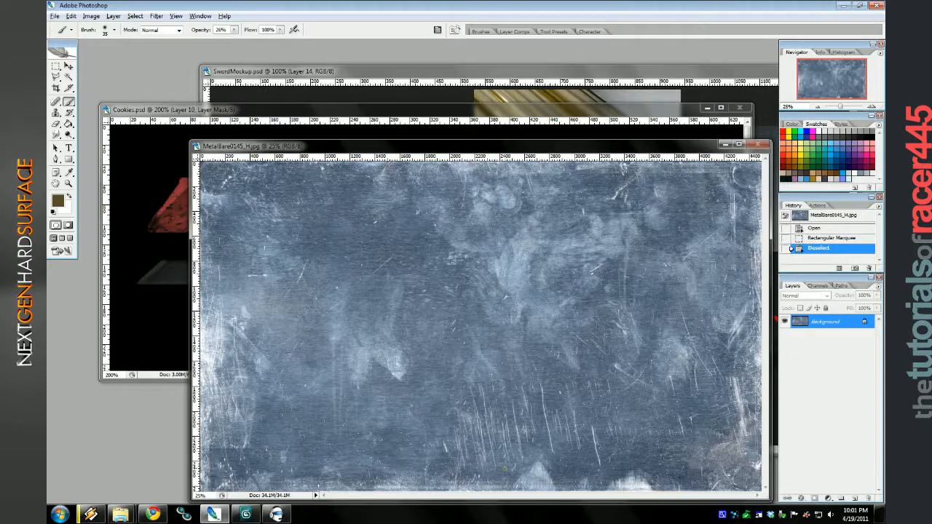
click(56, 67)
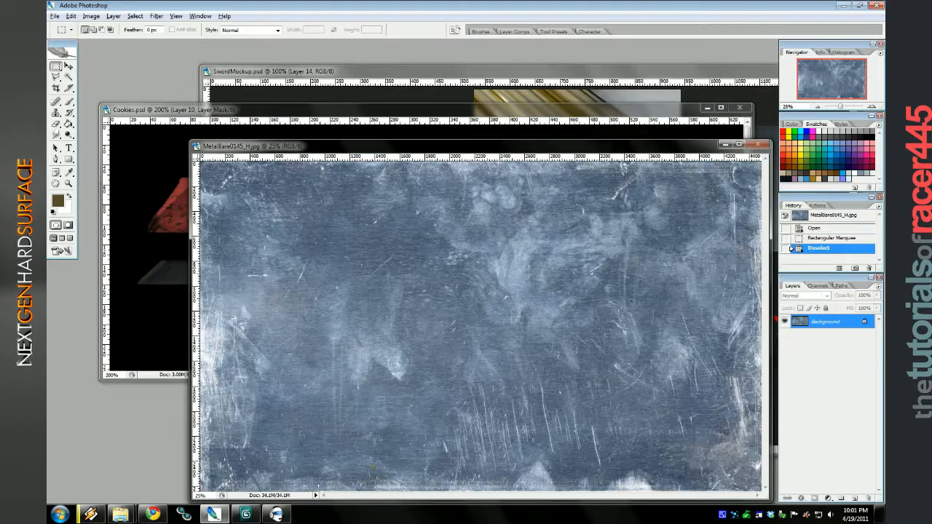
drag(372, 465, 421, 491)
click(68, 67)
Paste the copied metal patch into Layer 10's layer mask in Cookies.psd.
click(313, 111)
click(823, 453)
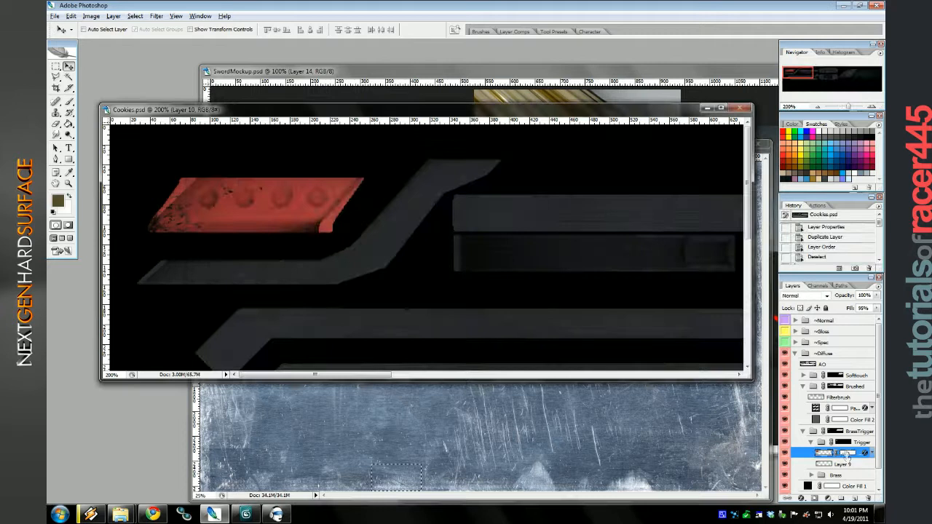
alt+click(846, 454)
key(ctrl+v)
alt+click(846, 454)
Scale down the pasted patch in the mask with Free Transform and position it over the red trigger strip.
click(71, 16)
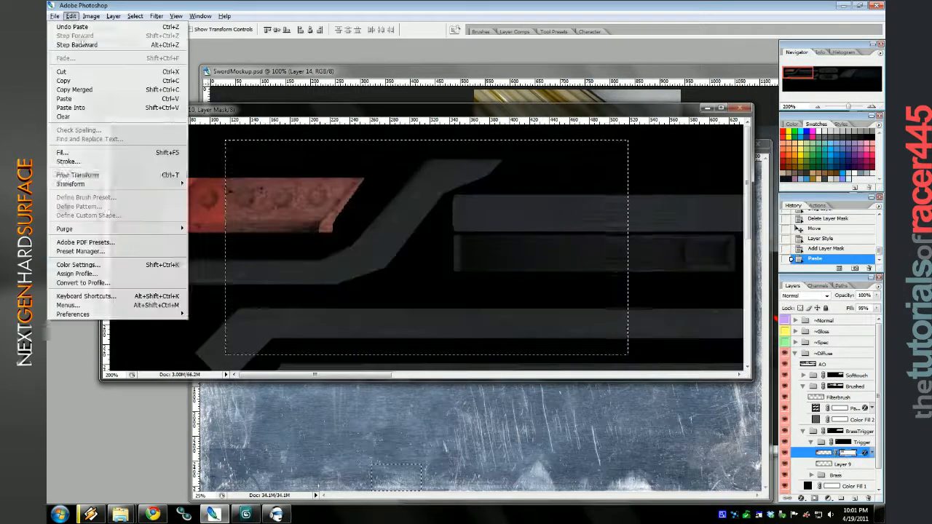
click(78, 175)
click(231, 30)
drag(247, 31, 206, 31)
drag(383, 252, 207, 187)
drag(340, 134, 336, 172)
key(Return)
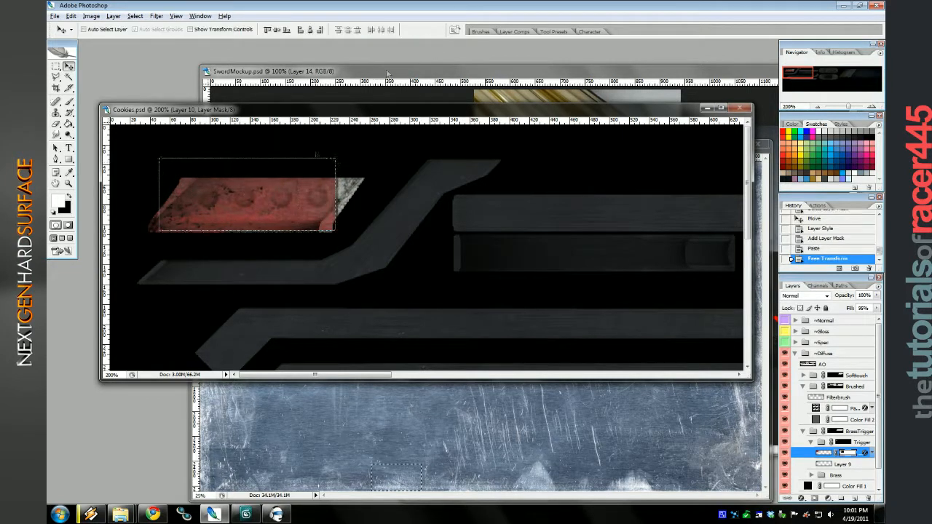
Invert the pasted mask patch, deselect it, and clone its texture over the uncovered right end of the trigger.
key(ctrl+i)
key(ctrl+d)
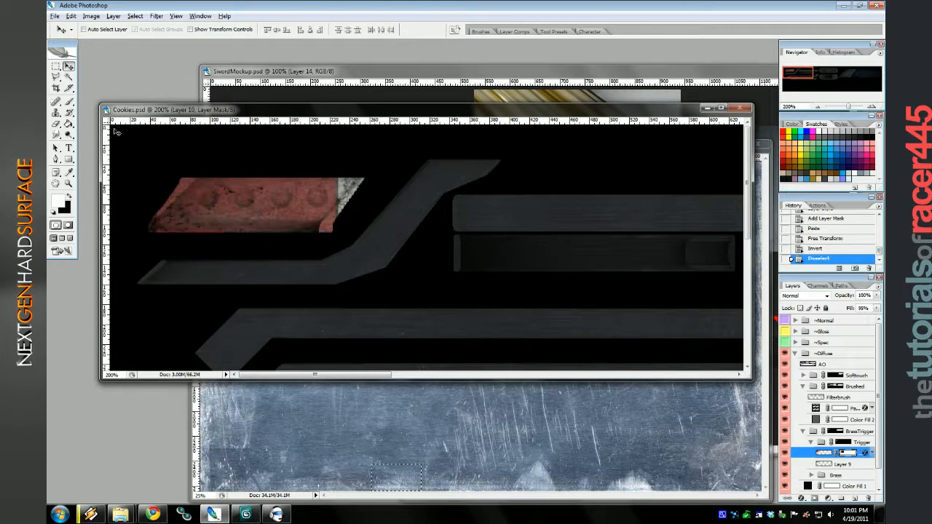
key(s)
mouse_move(341, 184)
mouse_down()
mouse_move(364, 197)
mouse_move(350, 215)
mouse_up()
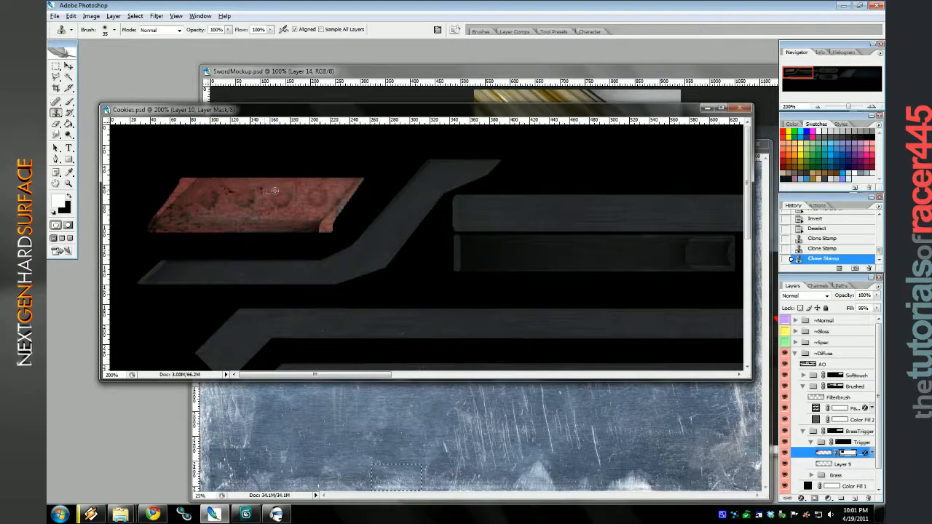
Apply Brightness/Contrast to Layer 10's mask with brightness about +69 and contrast about +50.
click(91, 16)
mouse_move(109, 38)
click(182, 95)
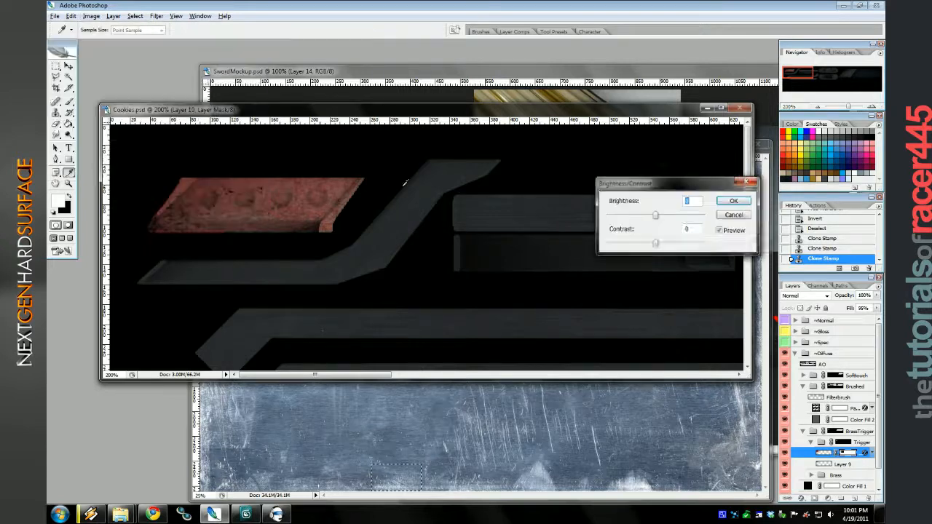
drag(654, 245, 691, 216)
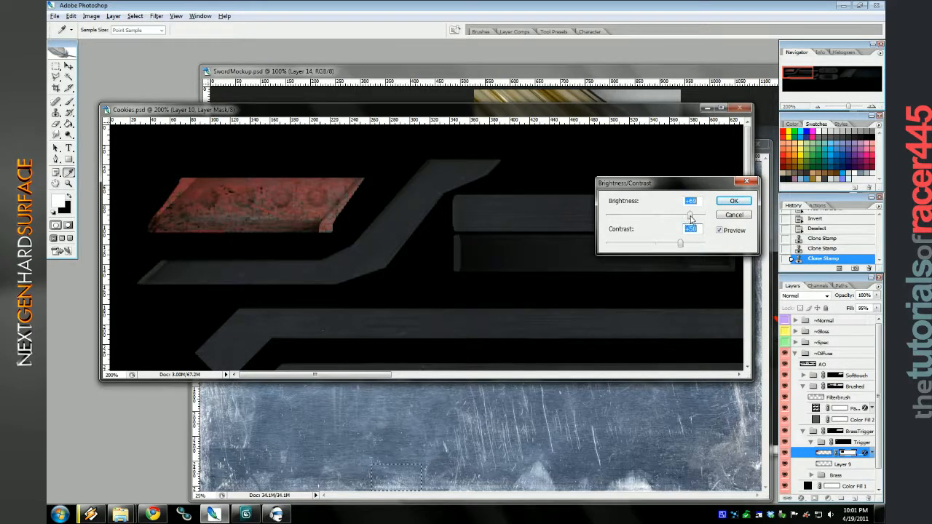
click(732, 201)
Paint white on Layer 10's mask with a square brush at 26% opacity to restore red across the trigger's upper area.
key(s)
click(70, 104)
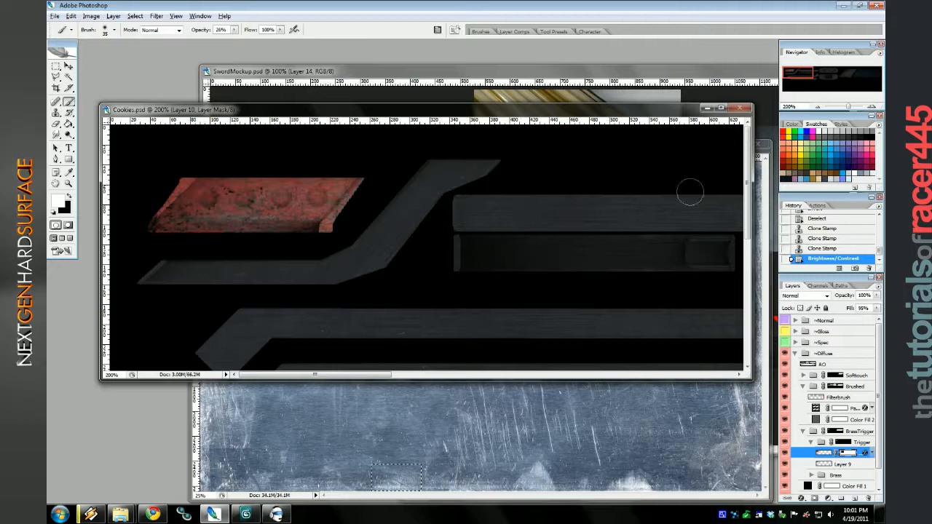
key(ctrl+plus)
mouse_move(191, 206)
mouse_down()
mouse_move(259, 206)
mouse_move(347, 246)
mouse_up()
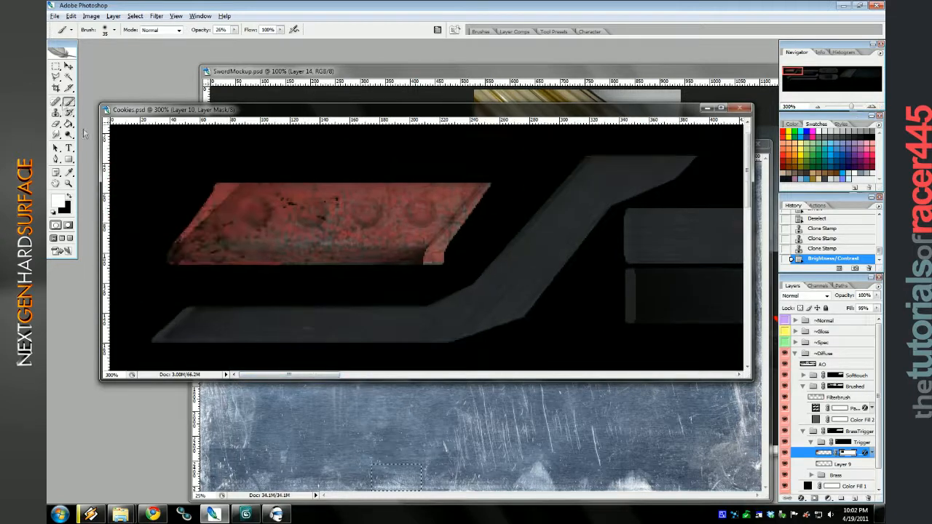
click(104, 30)
double_click(357, 158)
key(bracketright)
key(bracketright)
key(bracketright)
key(bracketright)
key(bracketright)
drag(358, 204, 430, 211)
drag(378, 211, 349, 210)
drag(305, 204, 278, 199)
drag(420, 188, 455, 213)
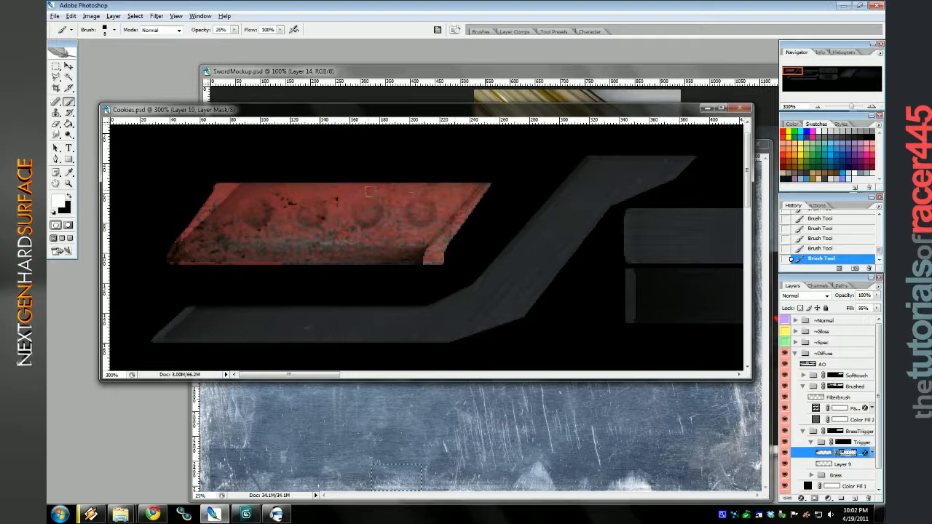
Readjust the Underlying Layer black slider split in Layer 10's blending options to bring back more red.
double_click(848, 453)
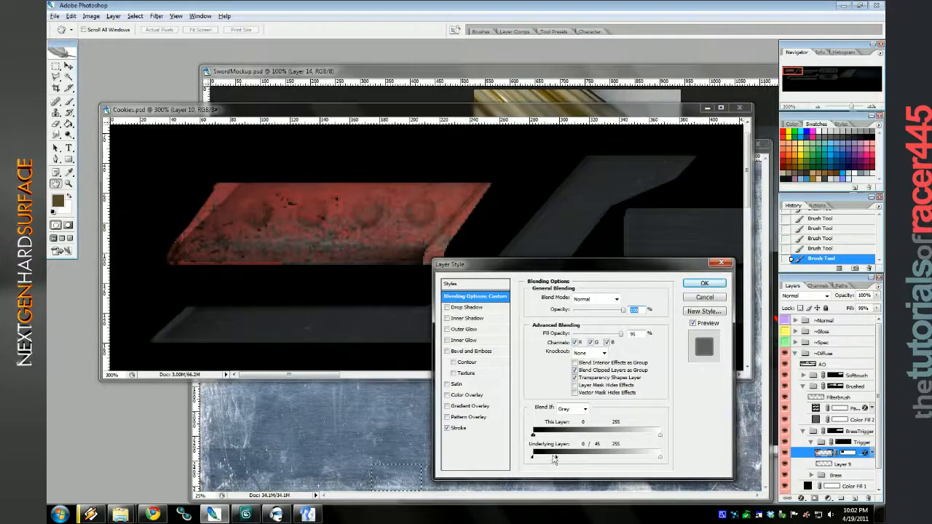
drag(553, 459, 626, 463)
click(704, 284)
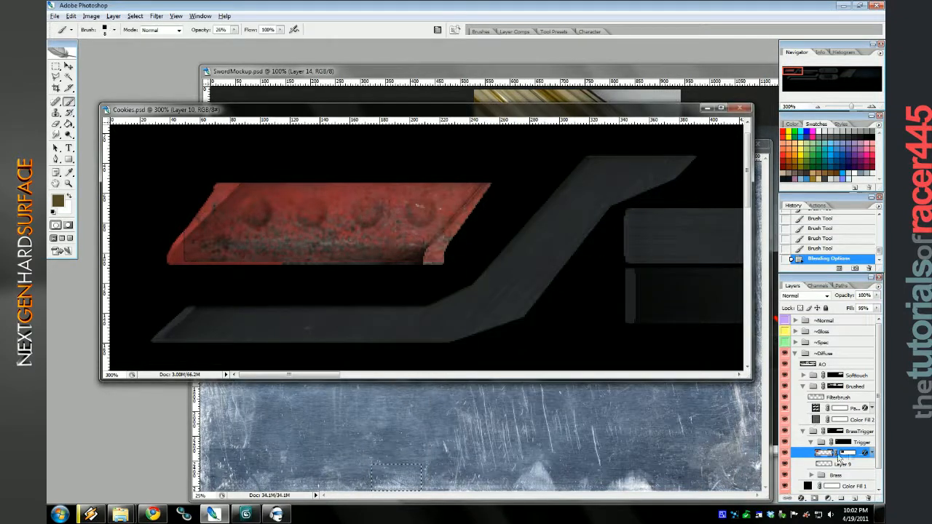
Brush Layer 10's mask at the trigger's lower-left corner and clone the worn texture along its lower edge.
drag(178, 241, 180, 264)
drag(180, 248, 185, 258)
key(s)
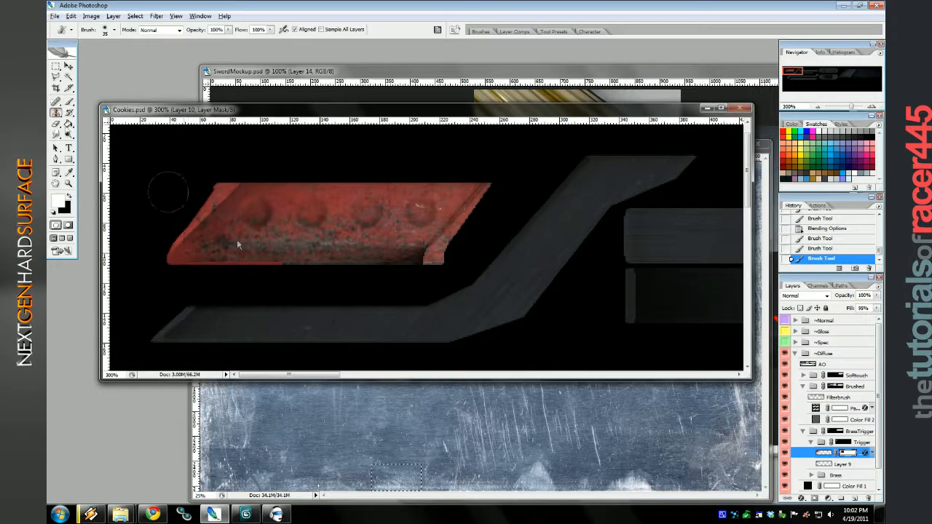
click(188, 251)
mouse_move(289, 258)
mouse_down()
mouse_move(296, 264)
mouse_move(150, 266)
mouse_up()
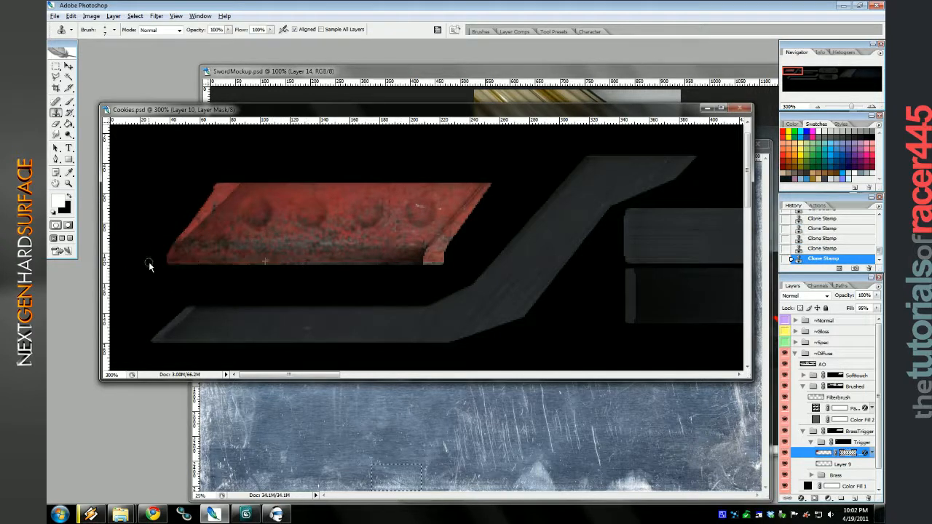
Paint white on the mask along the trigger's lower edge and around the dimples to reduce the wear.
click(69, 103)
drag(357, 268, 193, 264)
drag(193, 264, 247, 268)
drag(248, 268, 158, 277)
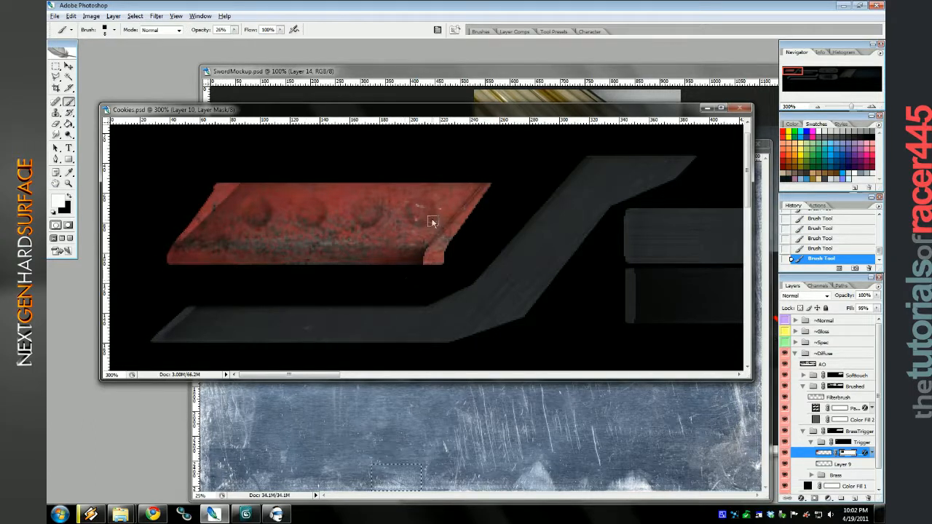
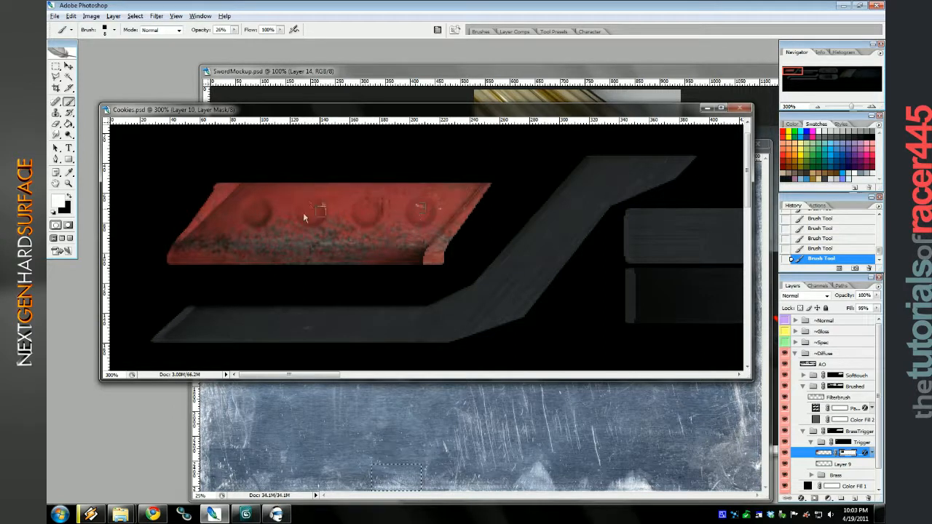
Export the diffuse texture, check the trigger on the knife model in 3ds Max, and return to Photoshop.
key(F2)
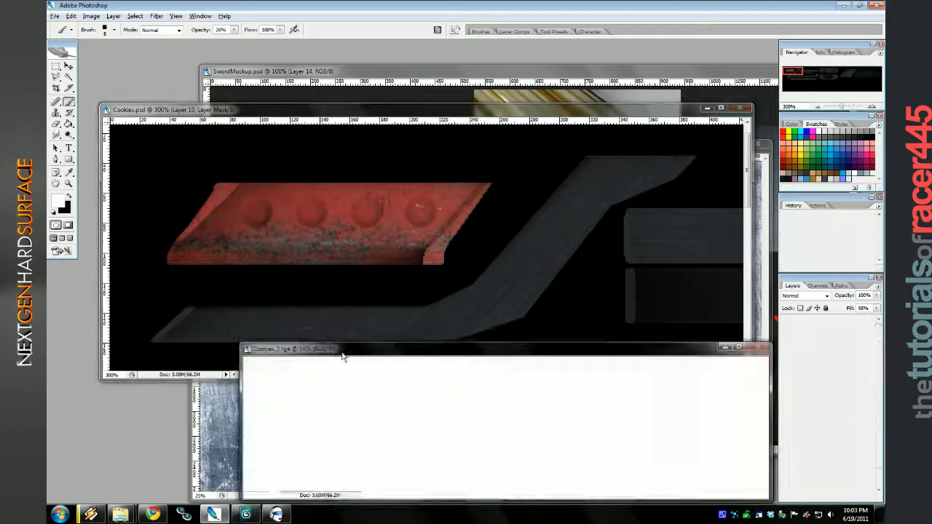
click(245, 514)
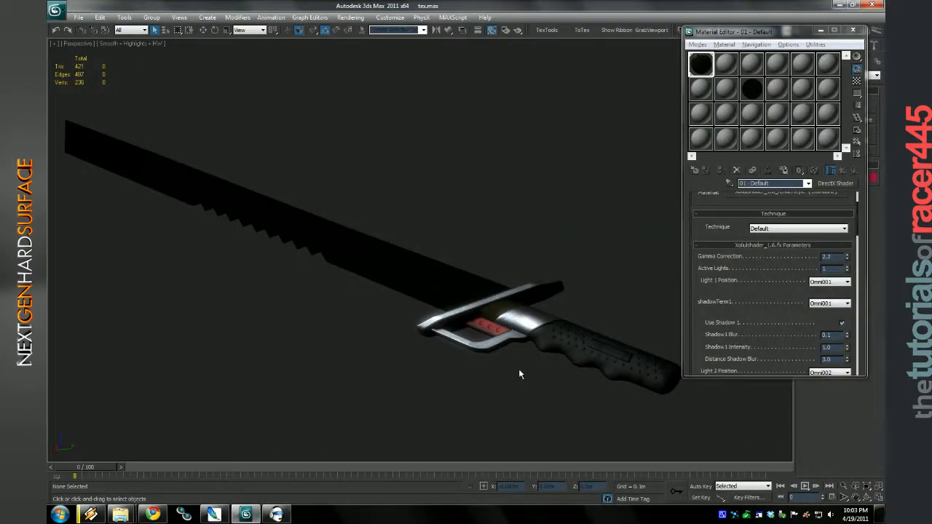
key(alt+Tab)
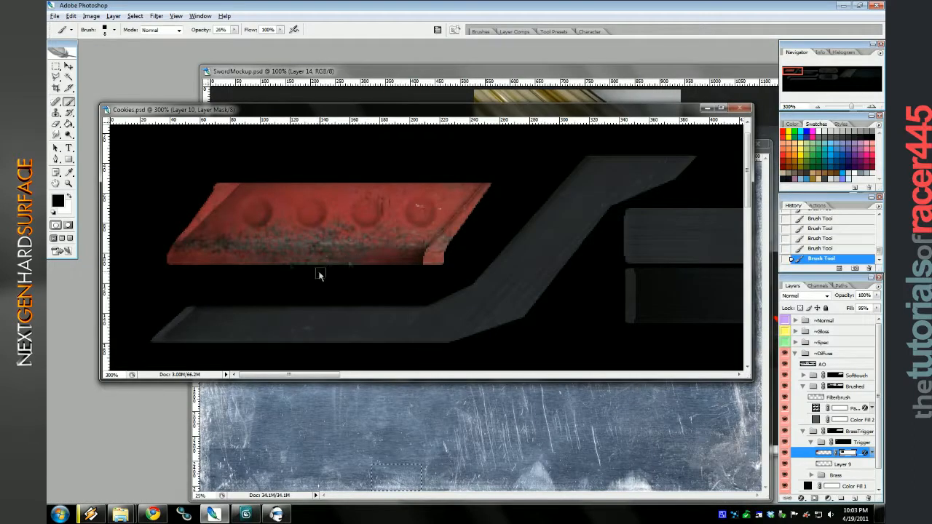
Touch up the worn areas on Layer 10's mask with the brush, adjusting the brush opacity.
key(x)
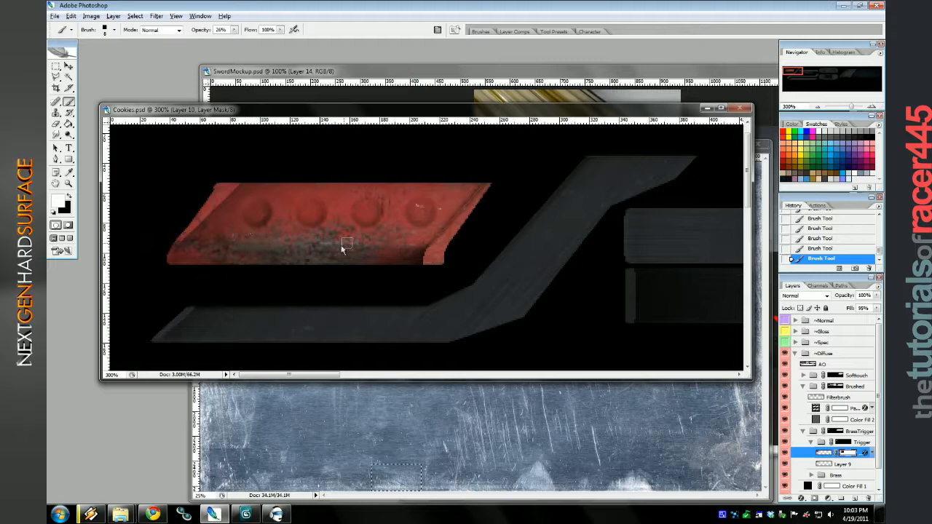
key(0)
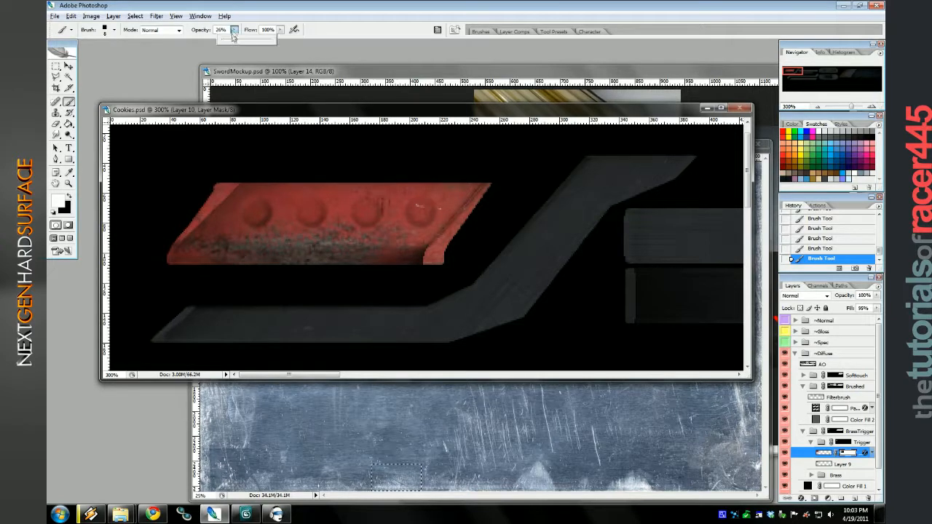
Try shifting the Layer 9 grunge under the red trigger, and step back in the history to undo the move.
click(845, 465)
key(v)
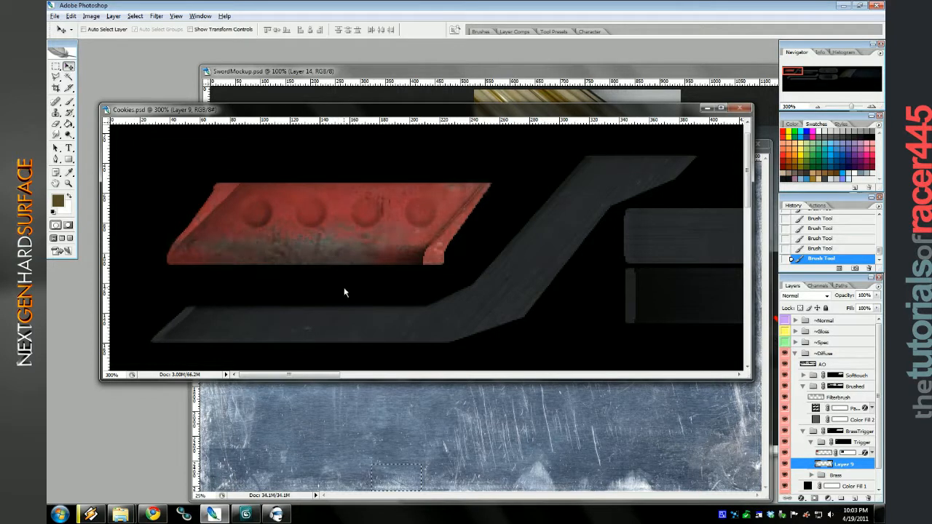
drag(344, 287, 393, 264)
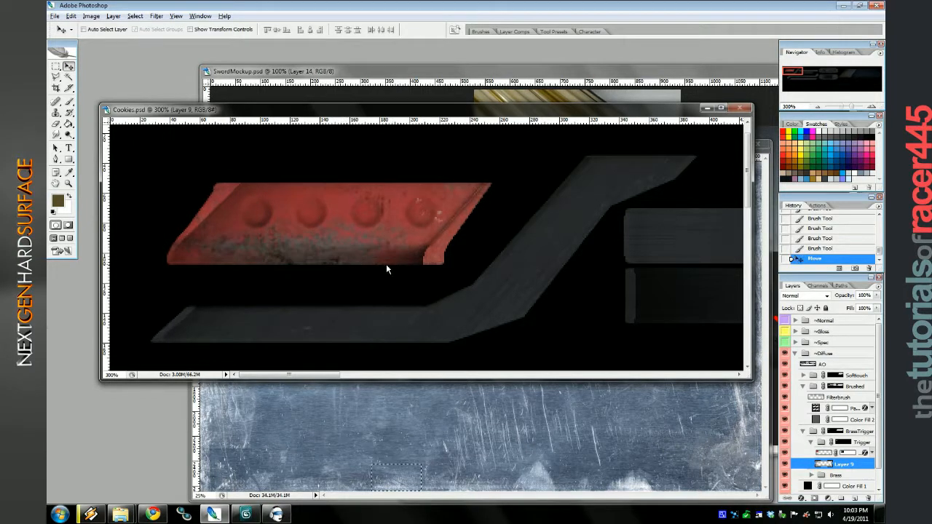
key(alt+Tab)
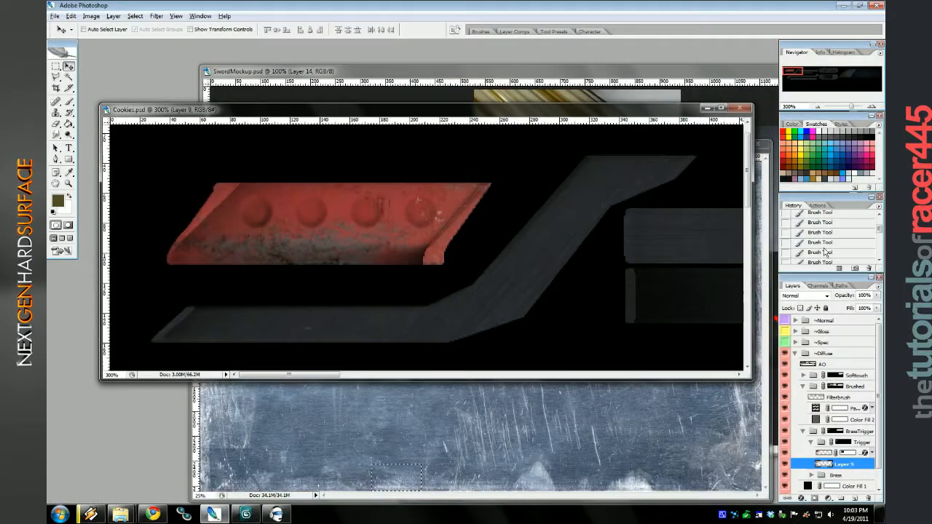
click(832, 249)
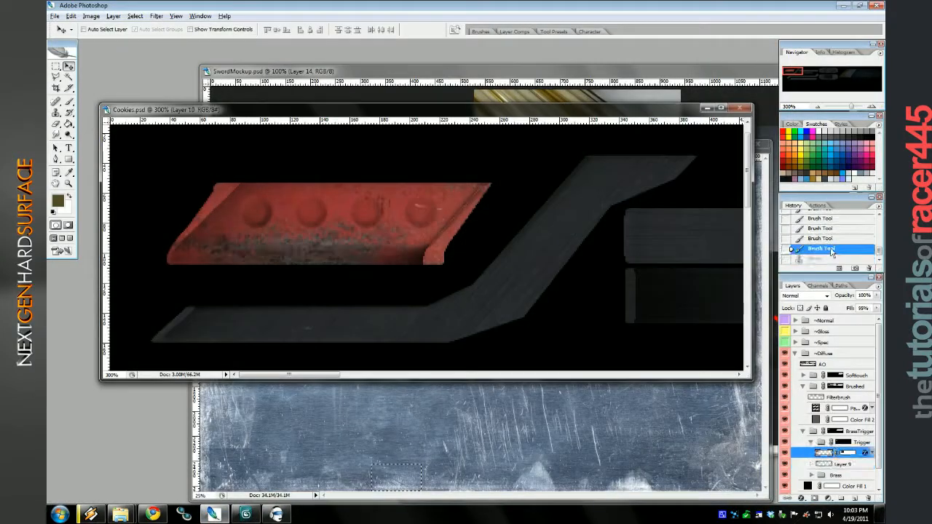
Compare the trigger with the sword mockup's red swatch and darken Layer 10 with Hue/Saturation, using saturation +25 and lightness -60.
click(784, 453)
click(785, 452)
click(240, 94)
click(172, 107)
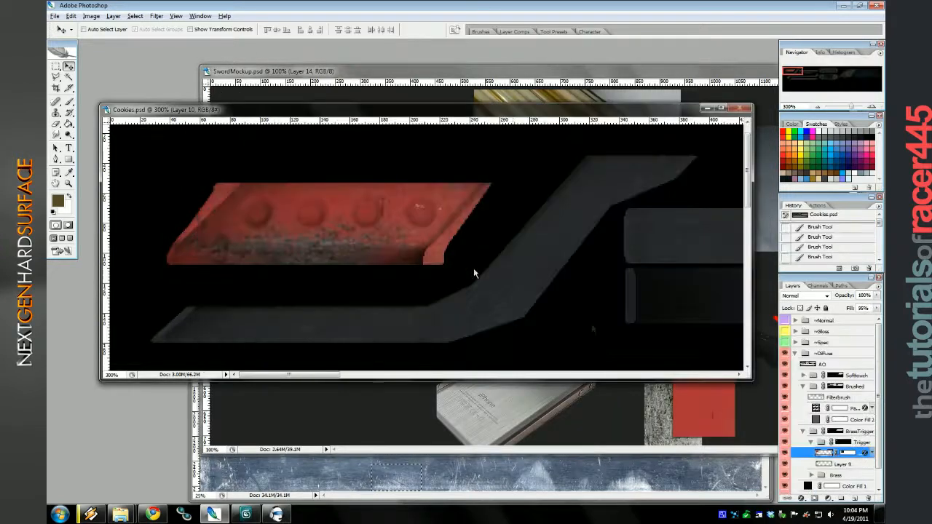
key(ctrl+u)
drag(604, 408, 624, 384)
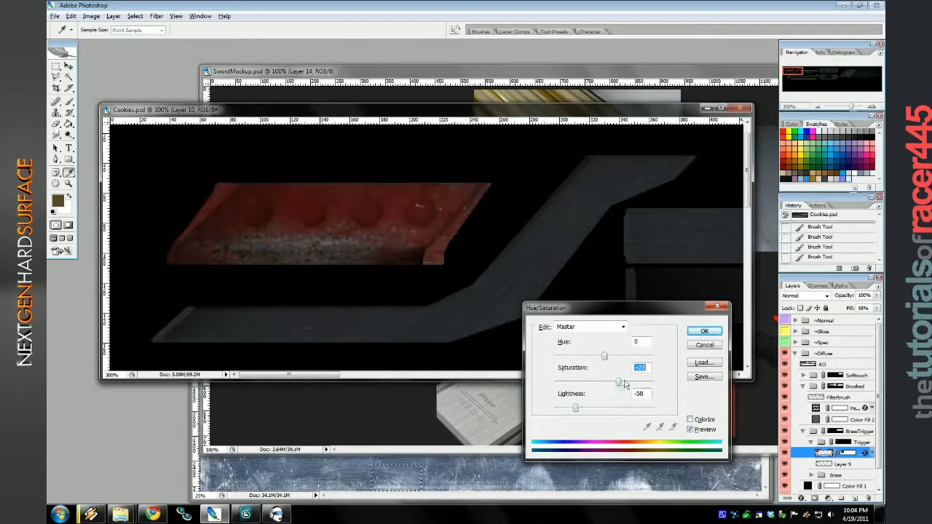
click(704, 331)
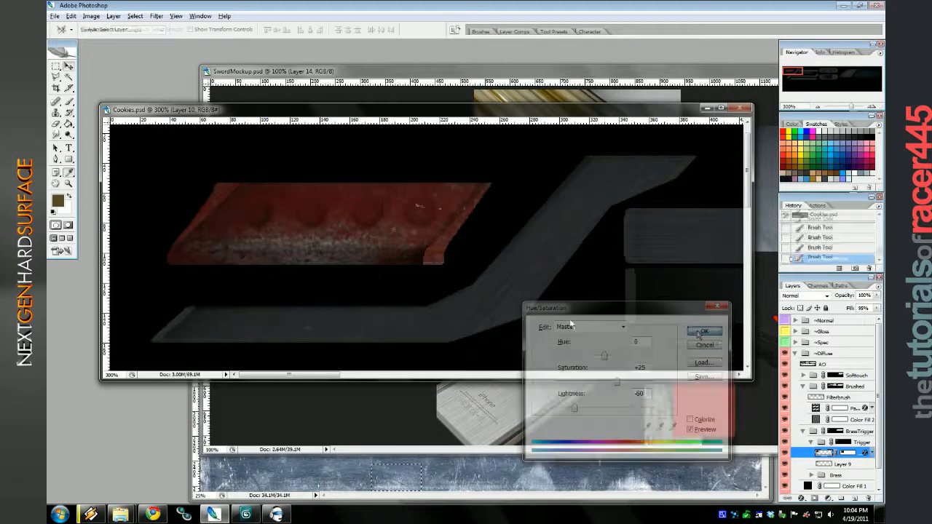
Look at the sword mockup, check the darkened trigger on the knife in 3ds Max, and return to Cookies.psd in Photoshop.
key(v)
click(573, 451)
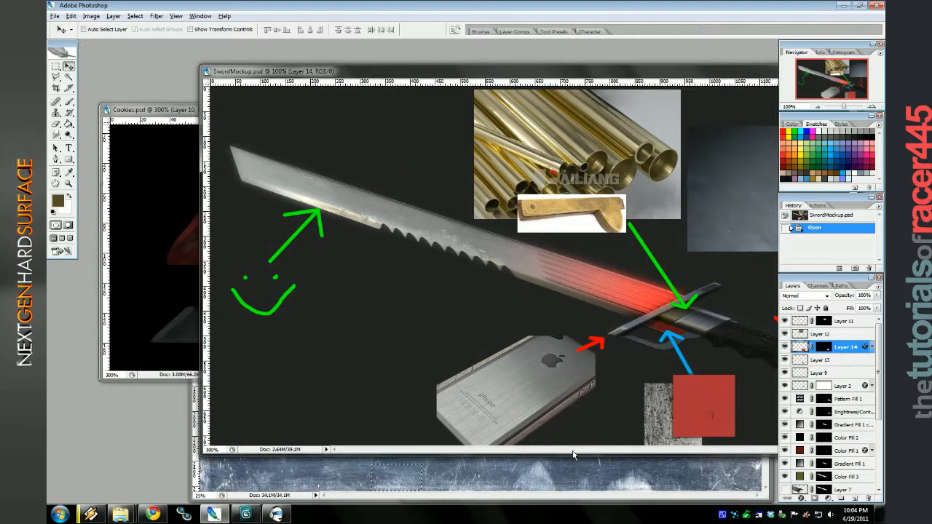
click(246, 515)
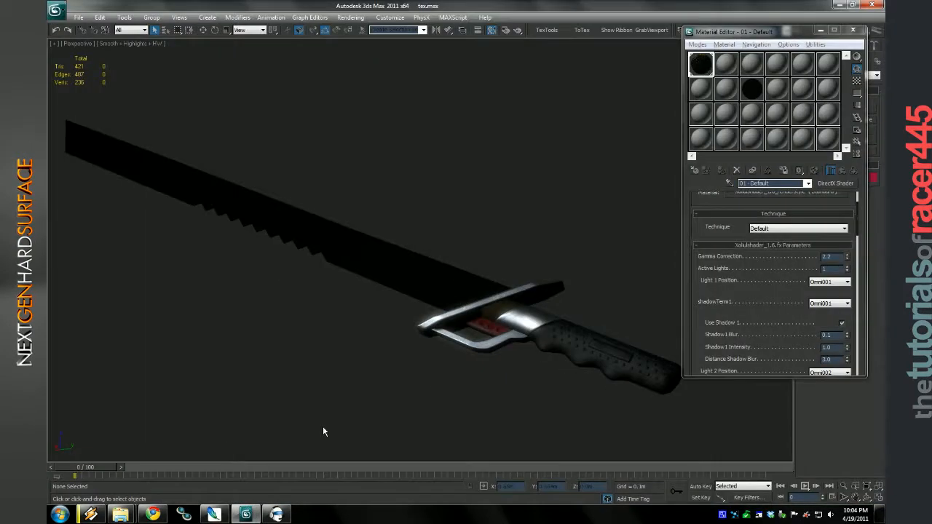
click(213, 515)
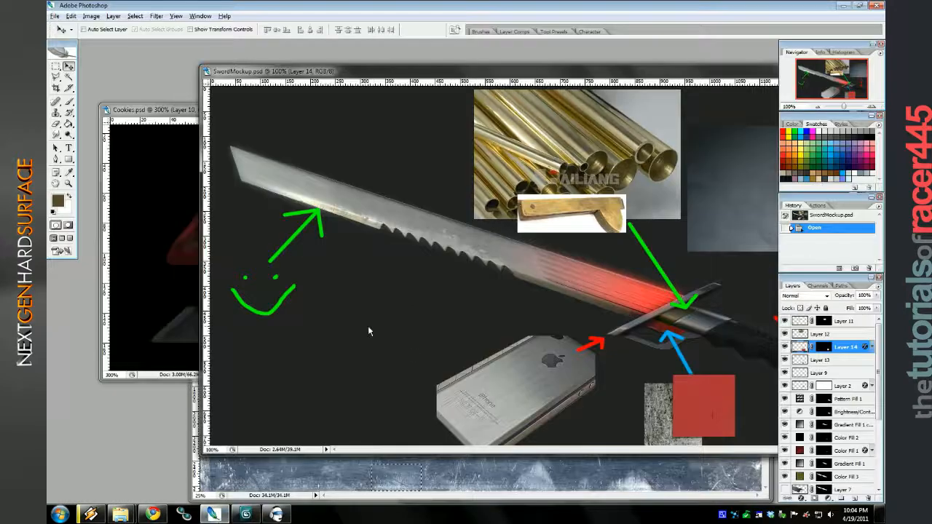
click(179, 109)
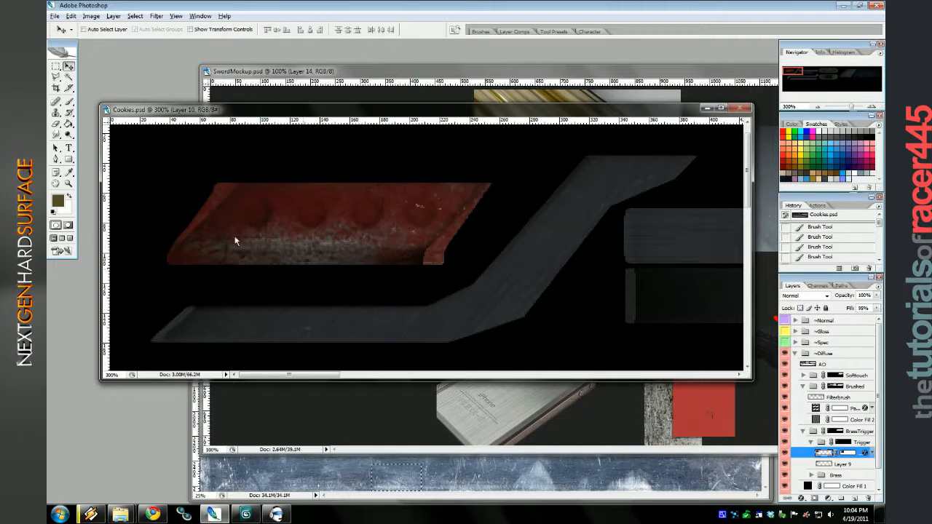
Select the trigger's first dimple with a small ellipse, add a black solid color fill layer there, and soften its mask with Blur More.
key(m)
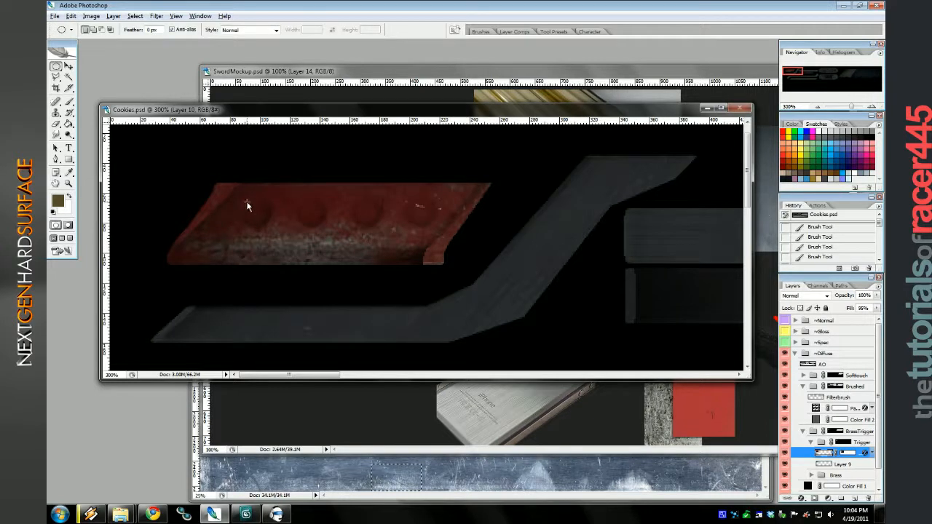
drag(247, 203, 267, 223)
key(Left)
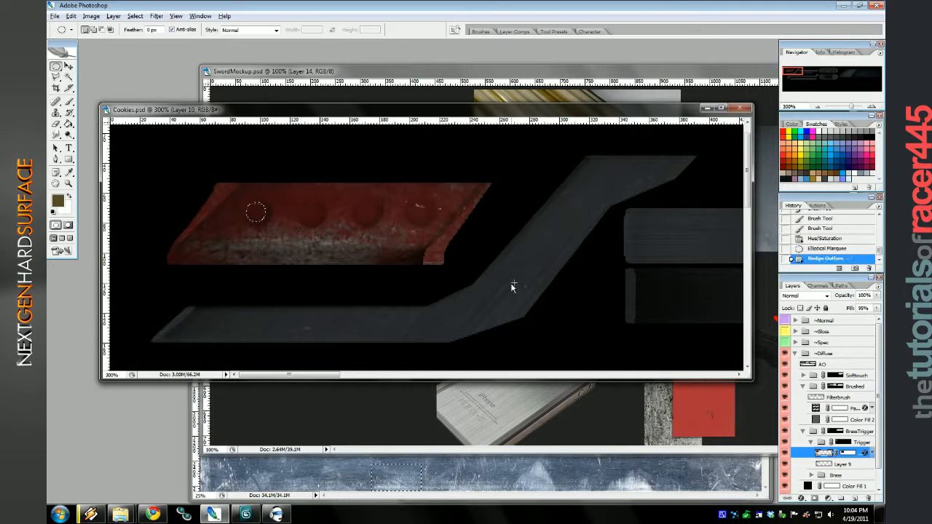
click(828, 498)
click(812, 323)
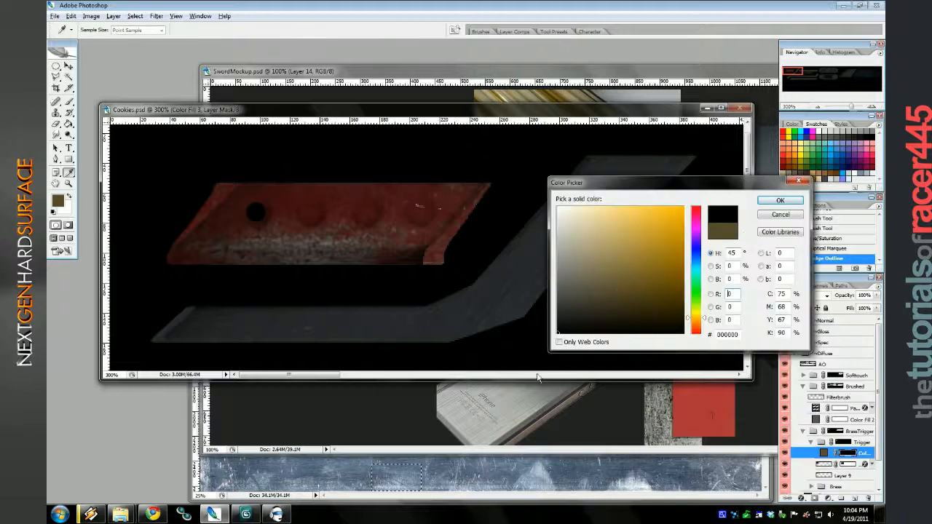
click(779, 202)
click(156, 16)
mouse_move(130, 102)
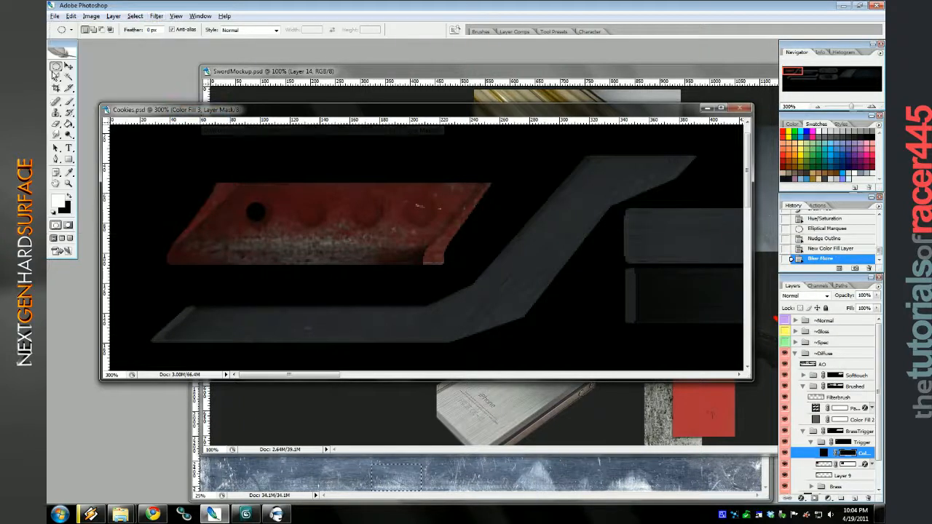
Duplicate the black hole on the fill layer's mask onto the other three dimples, and check the trigger in 3ds Max.
ctrl+click(847, 452)
key(v)
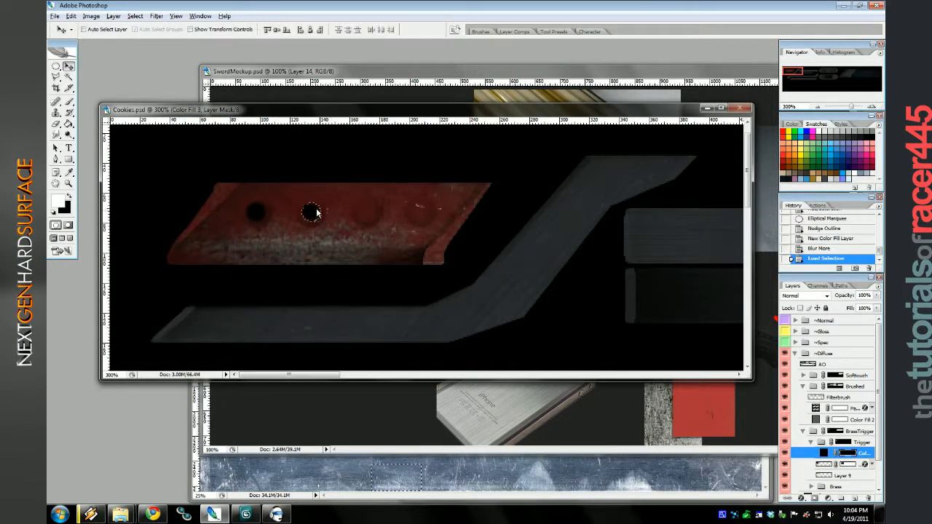
drag(314, 211, 457, 221)
key(ctrl+d)
ctrl+click(847, 453)
key(ctrl+d)
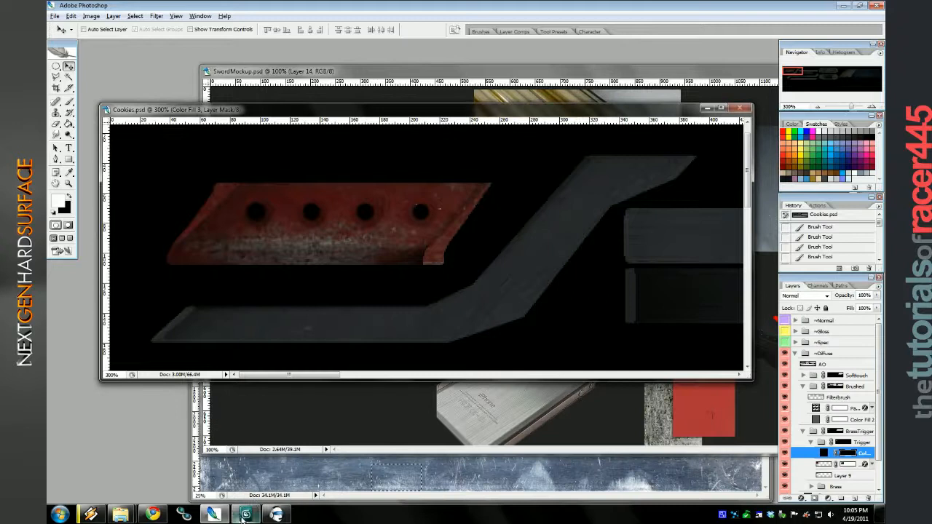
click(246, 515)
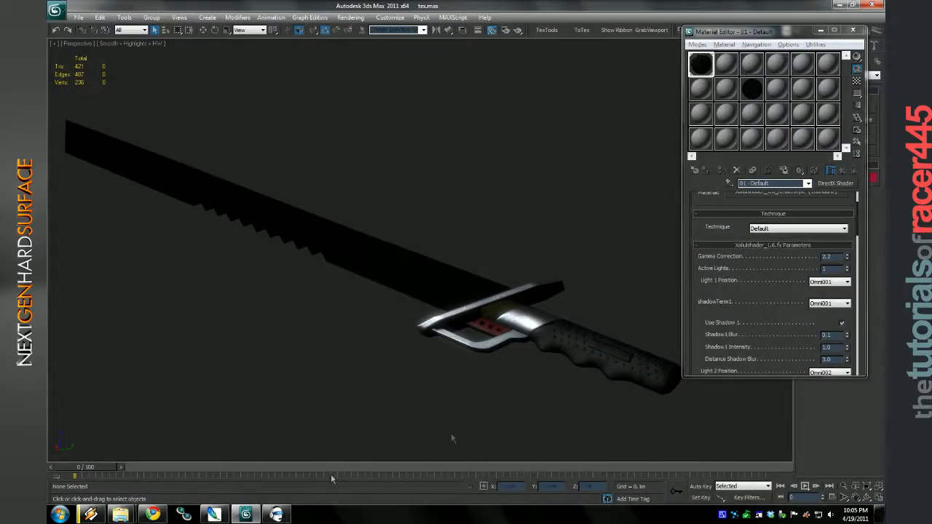
click(213, 515)
Load the holes' mask as a selection and try expanding it by 3 pixels, then retry with a smaller expansion.
ctrl+click(843, 454)
click(137, 17)
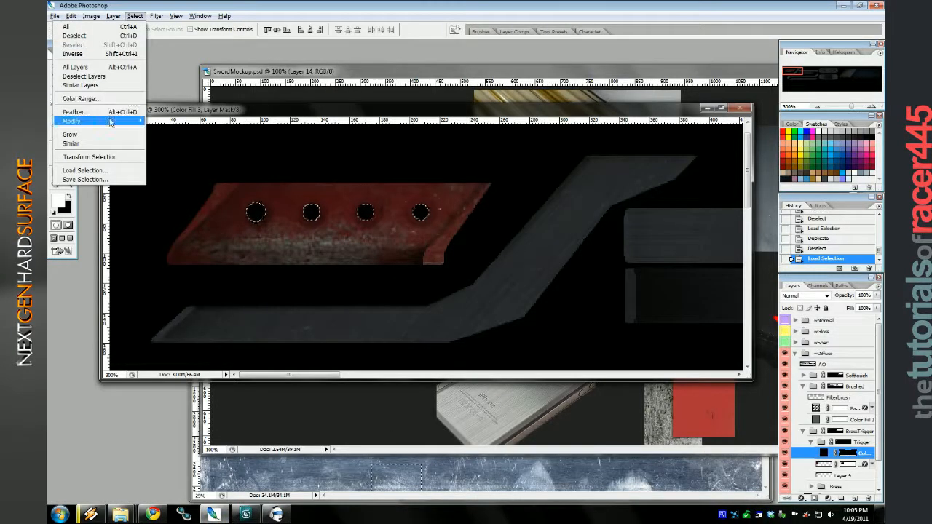
mouse_move(131, 118)
click(164, 138)
text(3)
key(Return)
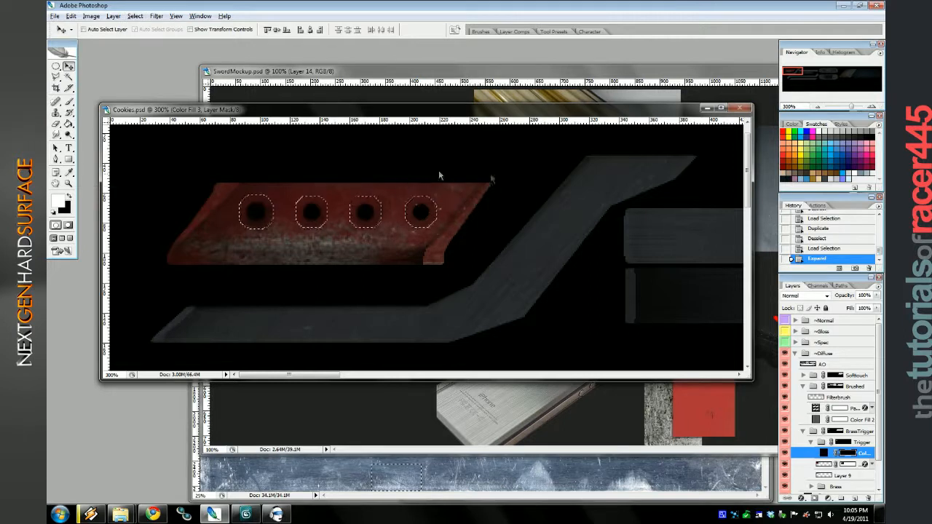
click(136, 16)
click(164, 139)
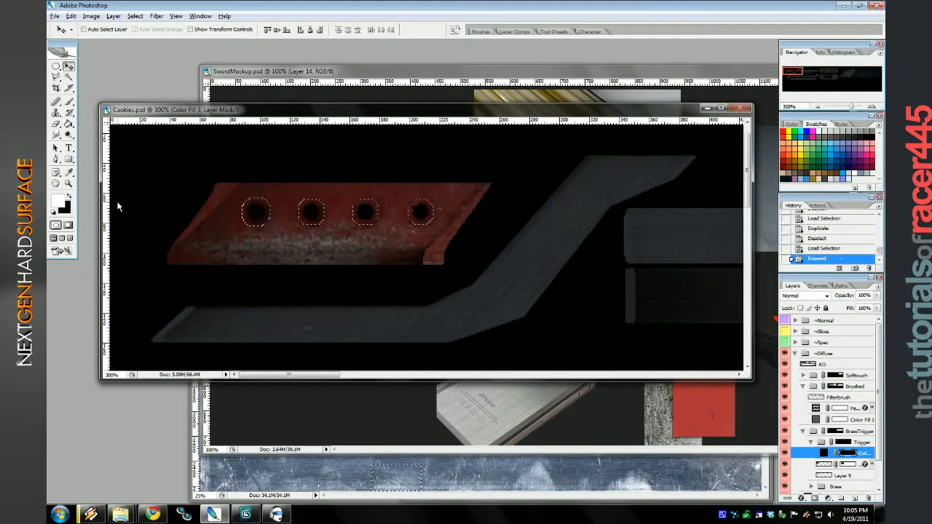
Try enlarging the holes by filling the expanded selection on the mask, check in 3ds Max, and step back in the history to undo it.
key(Delete)
click(70, 197)
key(Delete)
key(ctrl+d)
key(alt+Tab)
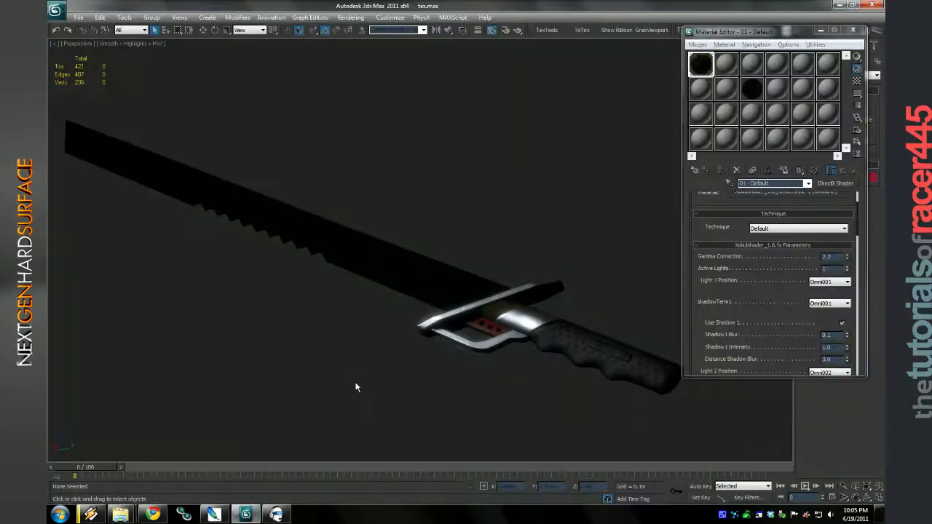
key(alt+Tab)
click(814, 238)
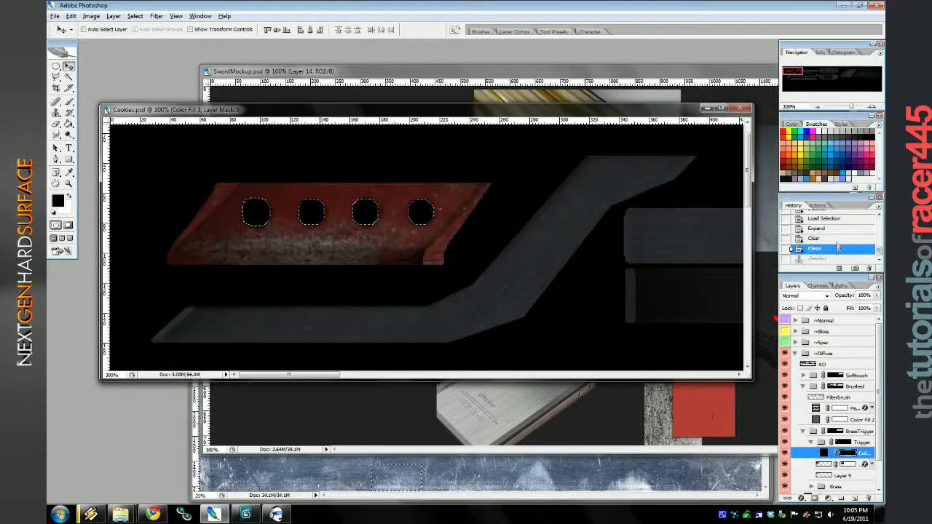
click(816, 228)
key(ctrl+d)
Export the diffuse texture, check the trigger's holes on the knife in 3ds Max, and return to Photoshop.
key(F2)
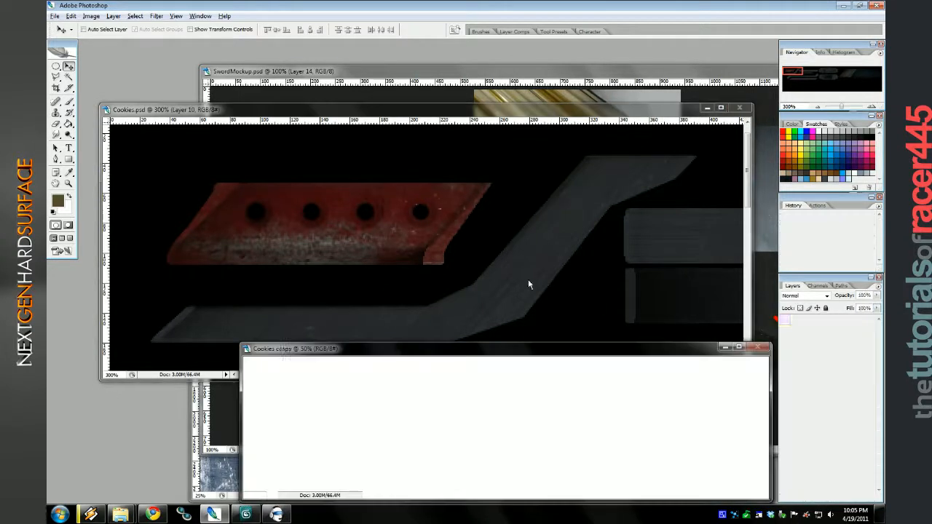
key(alt+Tab)
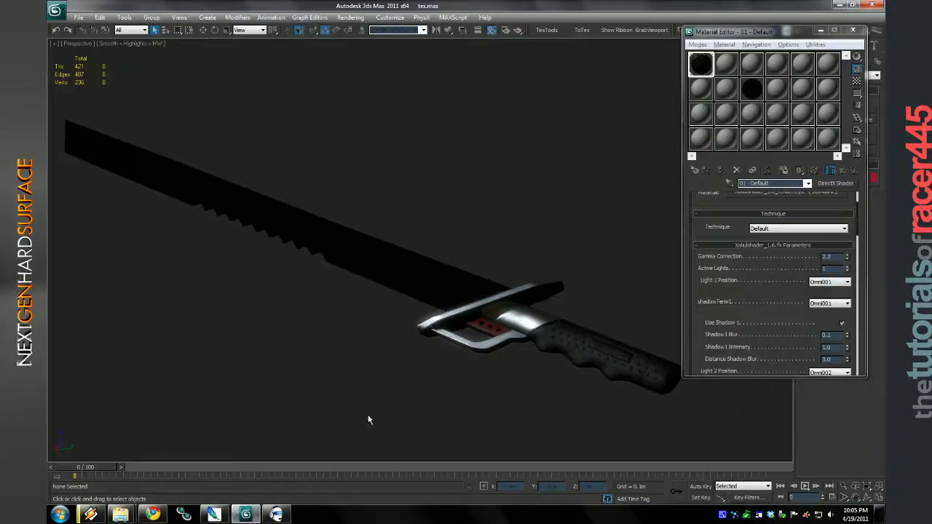
click(244, 516)
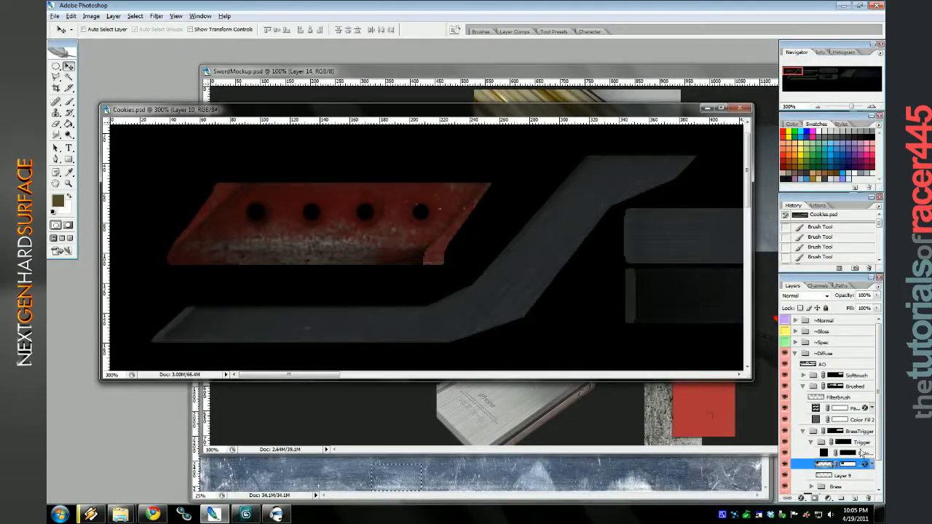
Duplicate the BrassTrigger group, move the copy into the ~Spec group just above Color Fill 1 copy, and expand it.
click(803, 433)
right_click(860, 435)
click(801, 304)
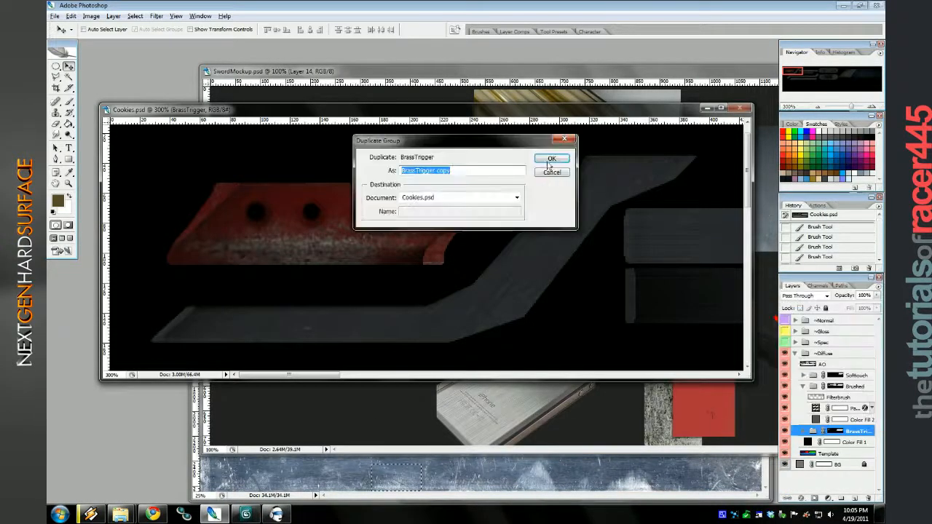
key(Return)
drag(857, 433, 851, 458)
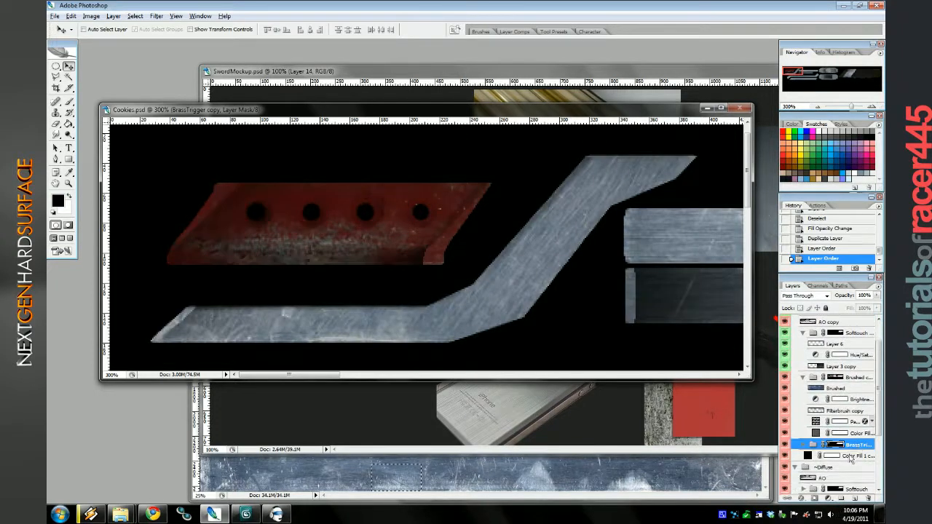
click(804, 378)
click(803, 389)
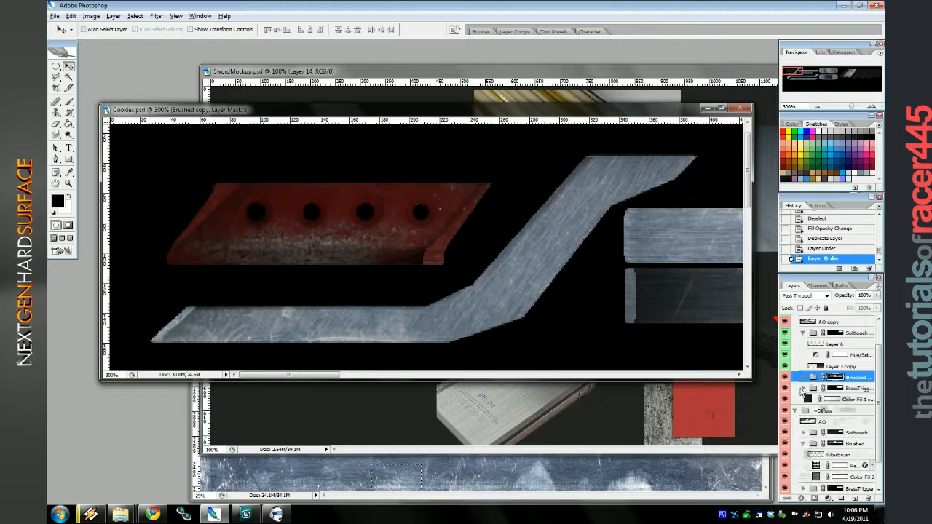
Invert Layer 10 copy in the specular trigger group and darken it to nearly black with the Hue/Saturation lightness.
click(785, 422)
click(785, 422)
click(810, 423)
key(ctrl+i)
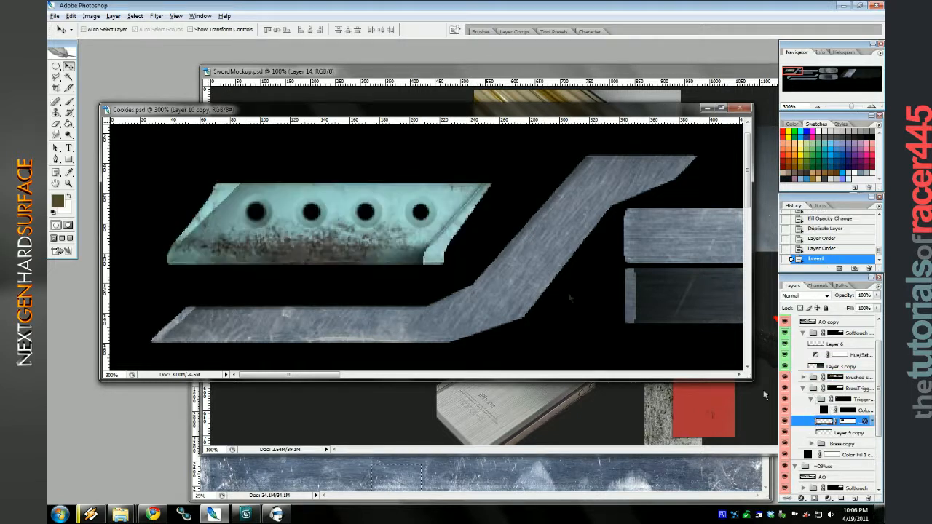
key(ctrl+u)
drag(604, 408, 555, 409)
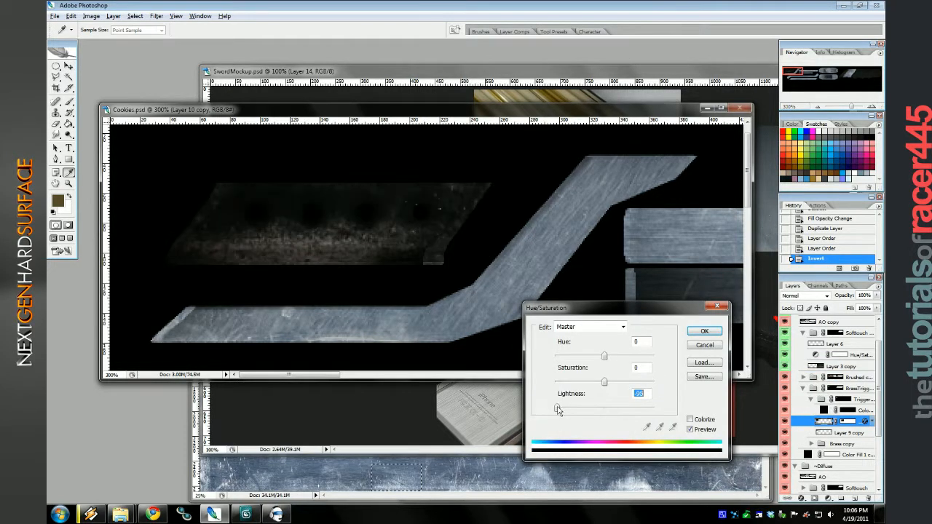
click(702, 334)
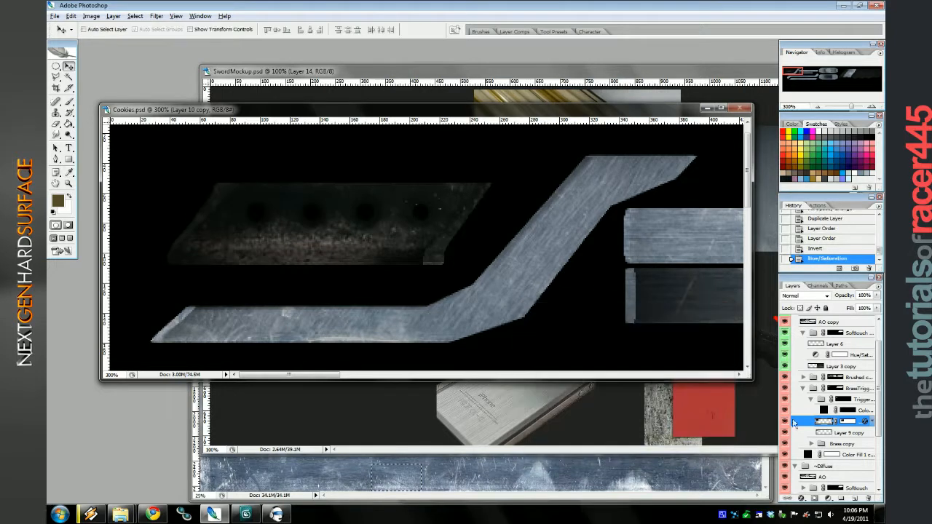
Adjust Layer 9 copy with Hue/Saturation, setting hue -180, saturation +27 and lightness +48 to brighten the worn metal.
click(785, 433)
click(785, 433)
click(830, 433)
key(ctrl+u)
mouse_move(604, 356)
mouse_down()
mouse_move(619, 354)
mouse_move(603, 356)
mouse_up()
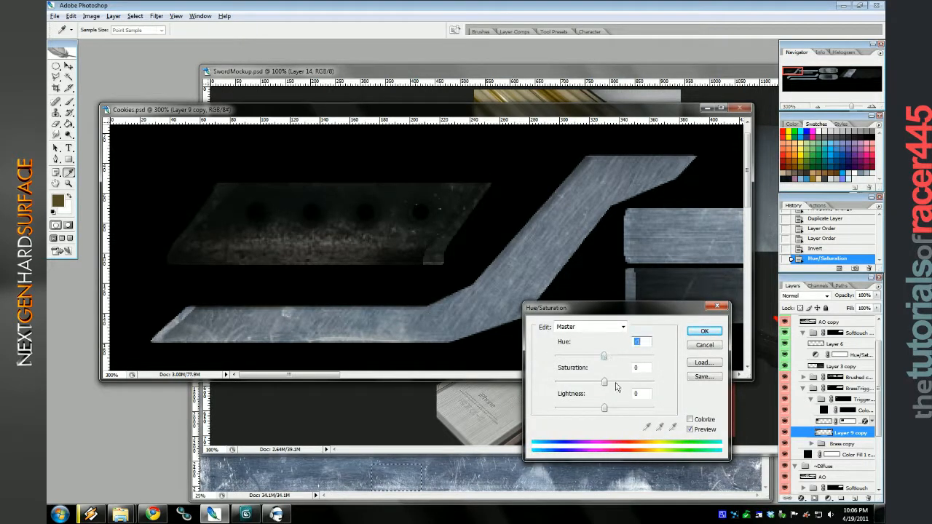
drag(603, 408, 610, 387)
drag(604, 356, 553, 356)
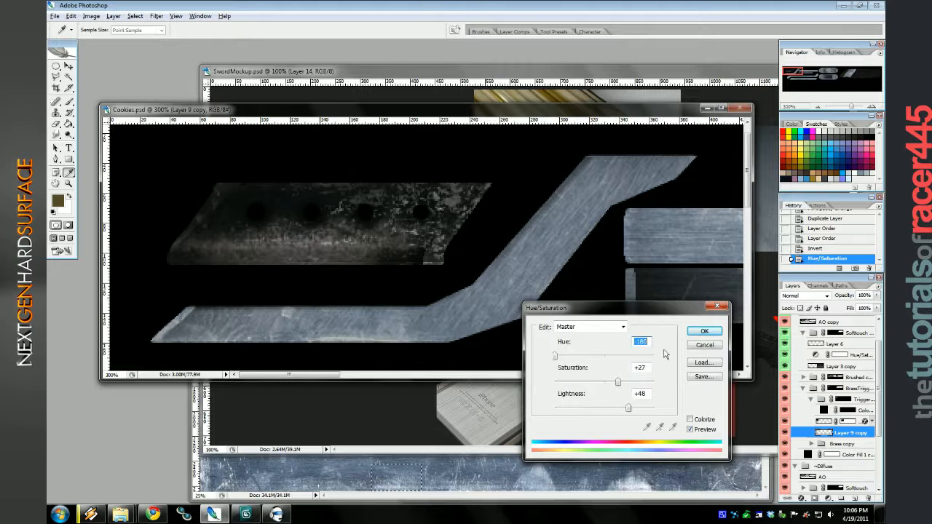
click(704, 331)
Export the specular texture, inspect the trigger's shine up close on the knife in 3ds Max, and return to Photoshop.
key(F2)
click(245, 514)
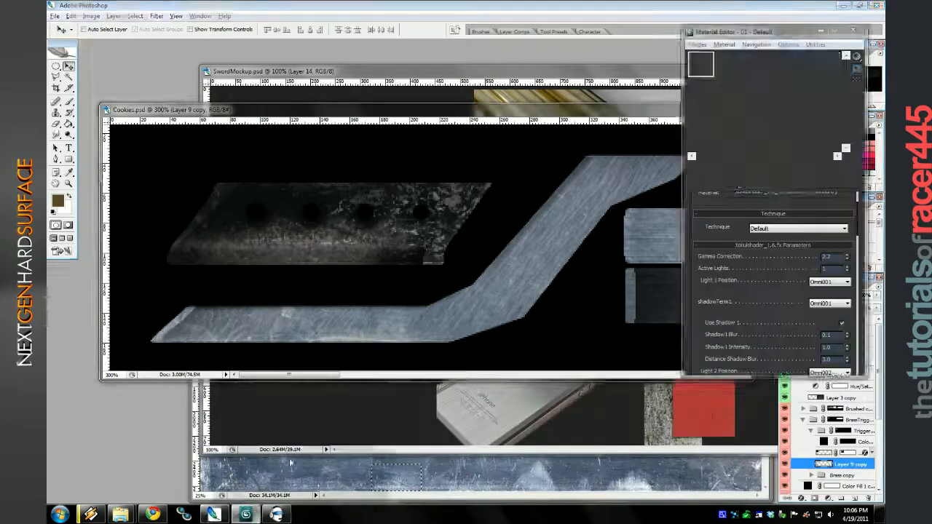
scroll(437, 337, up, 5)
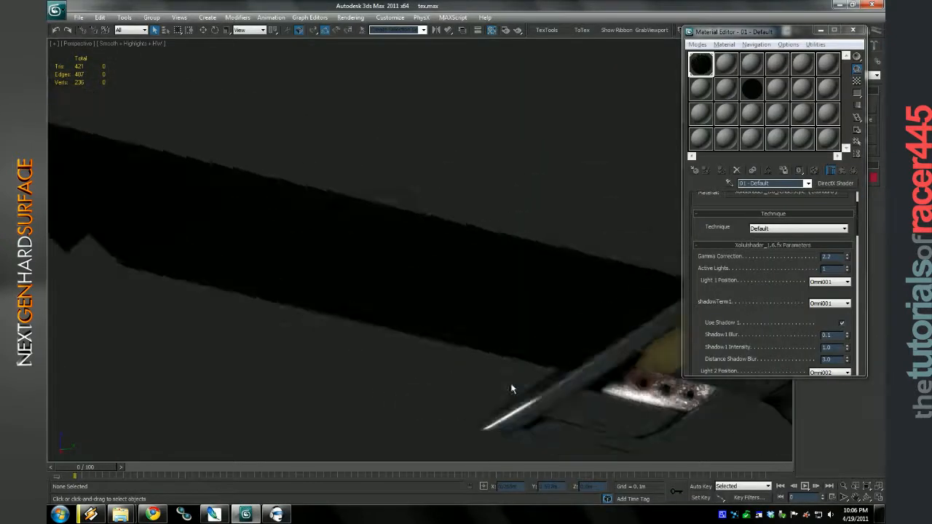
scroll(480, 375, down, 3)
key(alt+Tab)
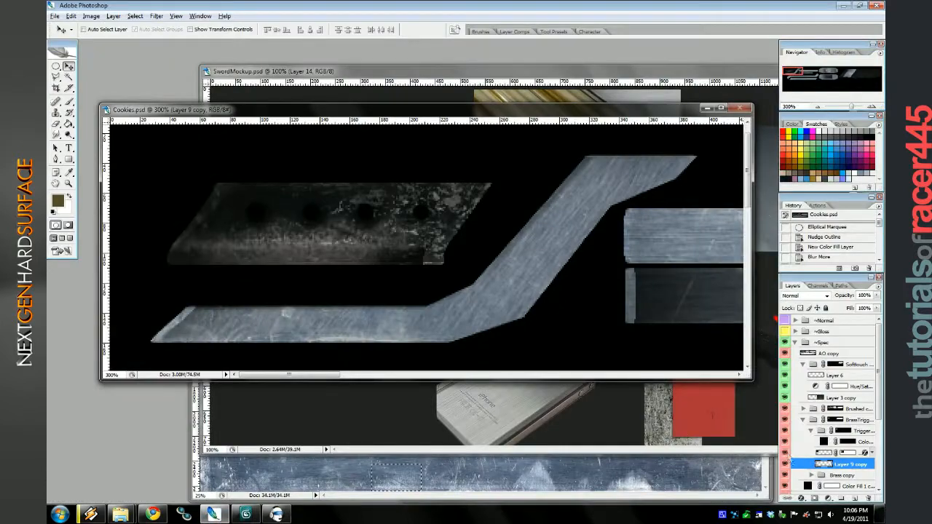
click(246, 515)
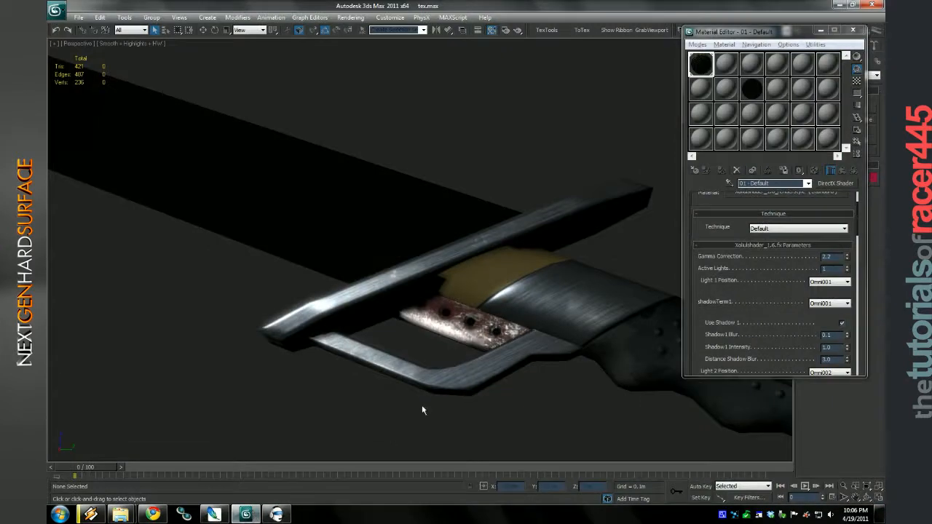
scroll(421, 411, down, 3)
click(213, 514)
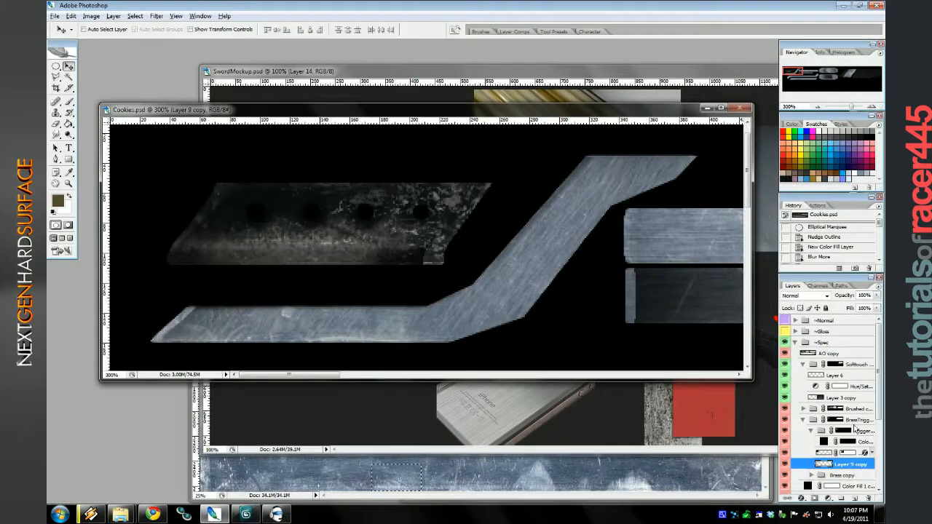
key(ctrl+minus)
key(ctrl+minus)
key(ctrl+minus)
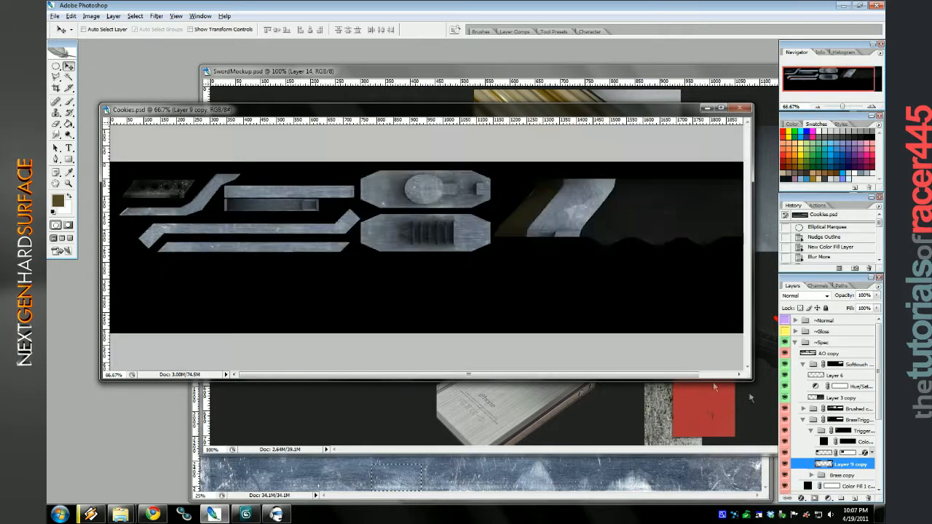
key(ctrl+u)
drag(588, 410, 584, 410)
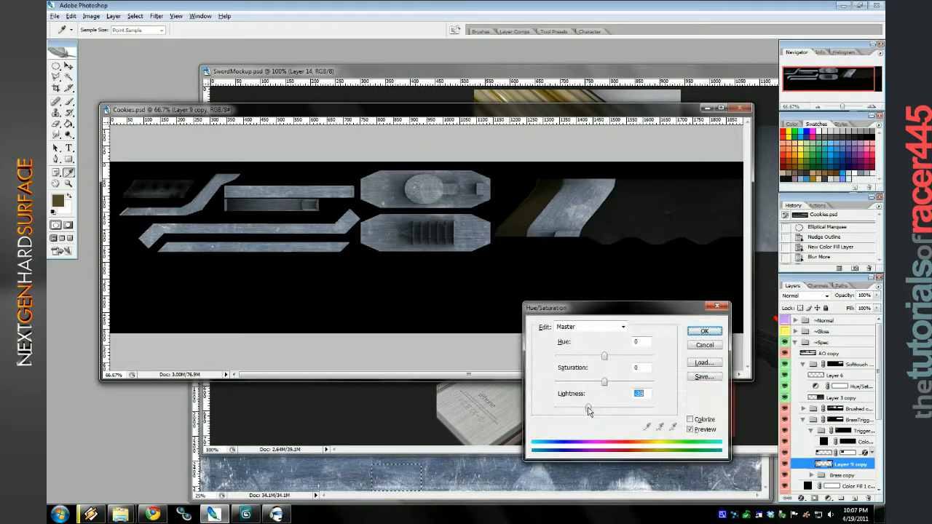
click(704, 345)
click(91, 16)
mouse_move(73, 37)
click(211, 108)
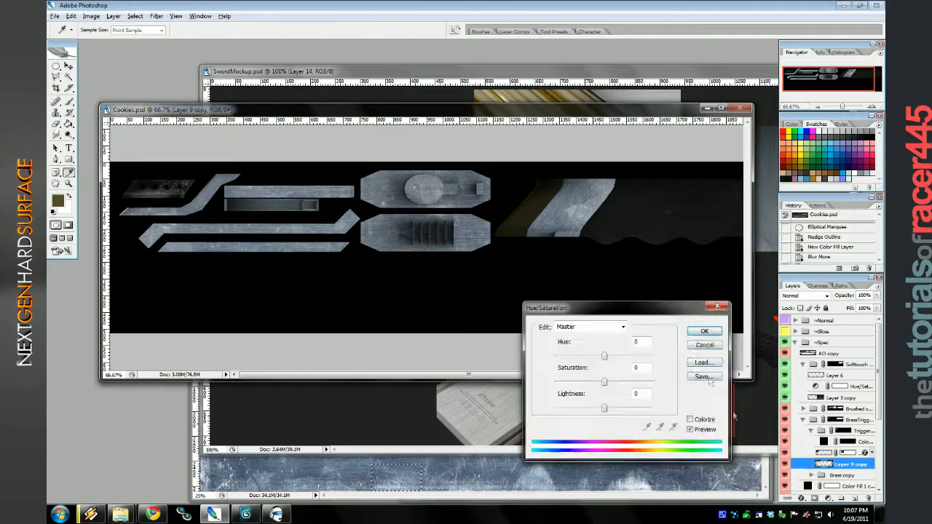
key(Escape)
Lower the contrast of Layer 9 copy in the specular trigger group with Brightness/Contrast.
click(91, 16)
mouse_move(102, 37)
click(182, 95)
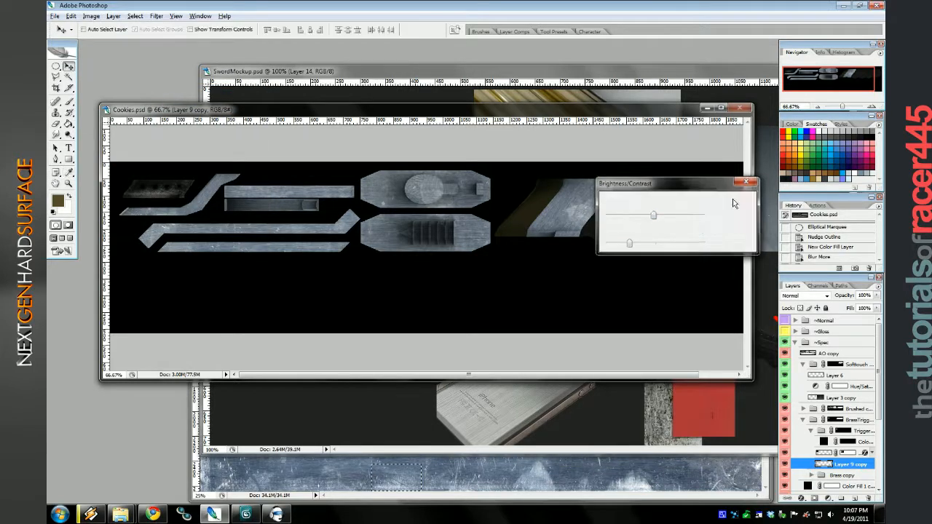
key(Escape)
Expand the specular Brass copy group, invert its Filterbrush copy 4 layer and set the blending mode to Color Dodge.
ctrl+click(848, 453)
right_click(853, 424)
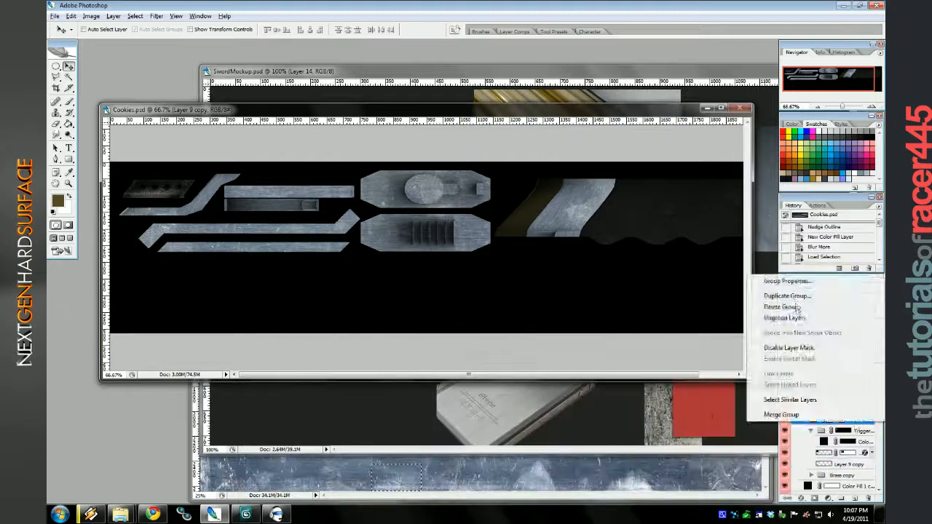
click(812, 248)
key(Return)
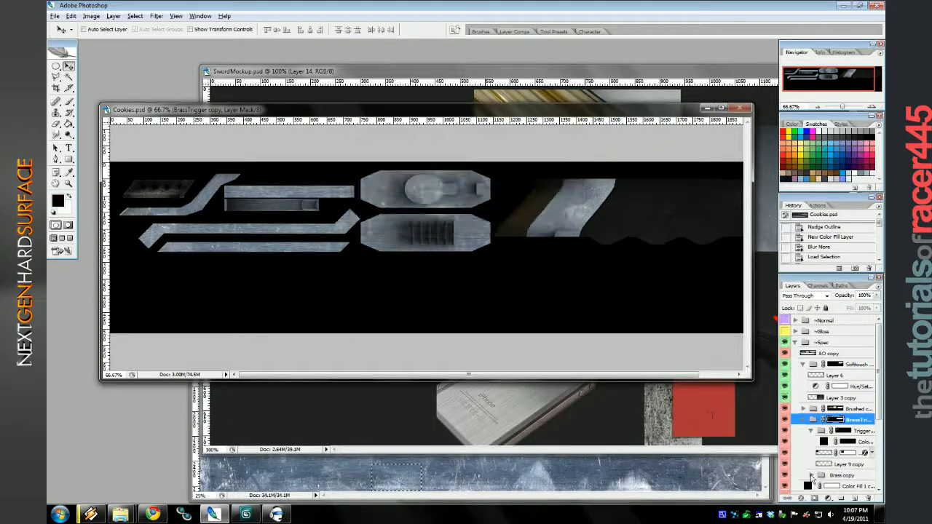
click(811, 475)
click(850, 454)
click(818, 295)
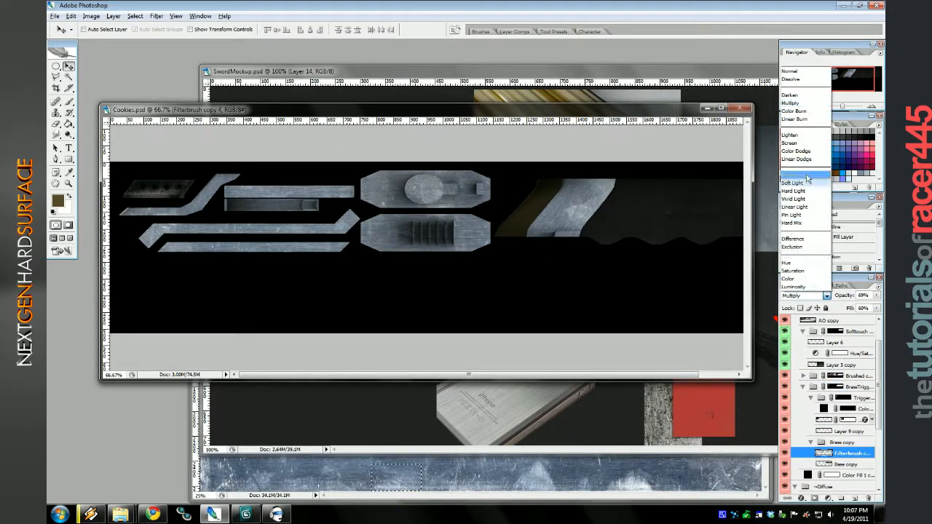
click(788, 456)
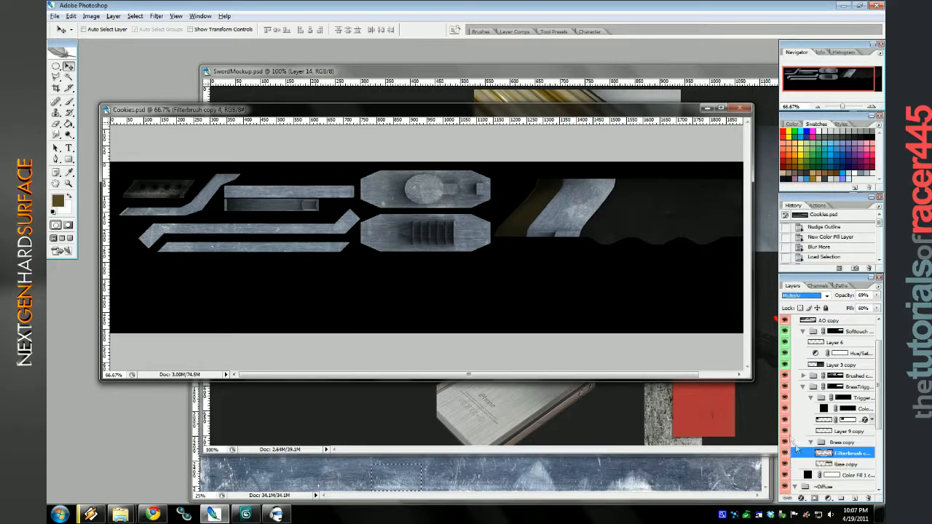
click(818, 297)
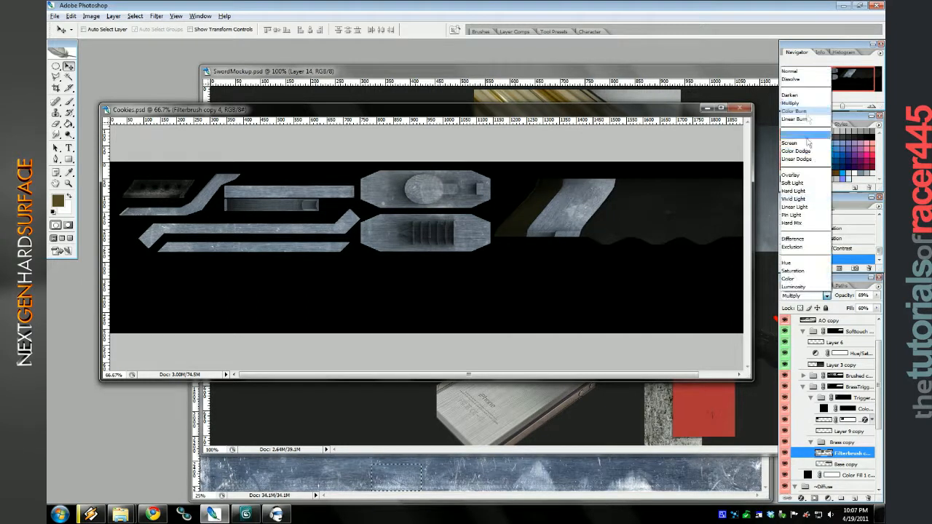
click(811, 152)
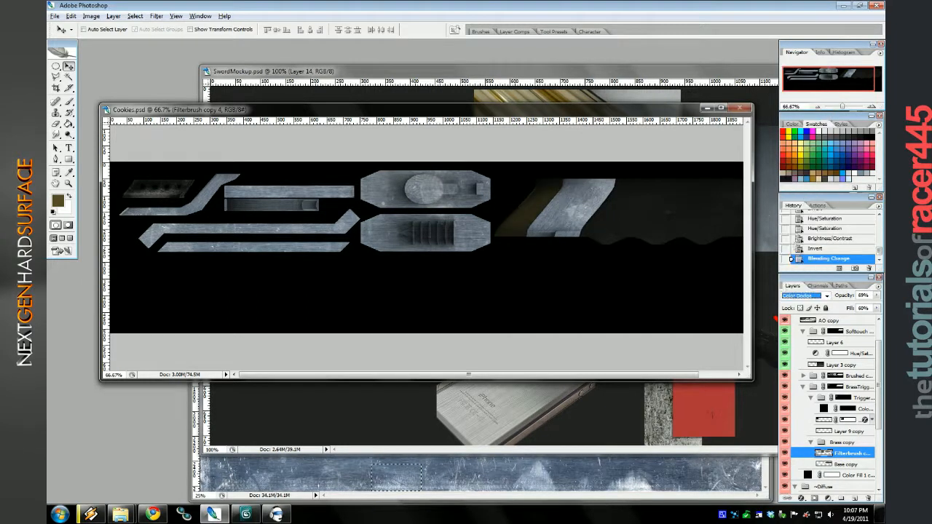
Brighten and desaturate the Base copy layer of the specular brass with Hue/Saturation.
click(851, 463)
key(ctrl+u)
drag(605, 355, 588, 357)
mouse_move(616, 385)
mouse_down()
mouse_move(592, 383)
mouse_move(606, 384)
mouse_up()
click(704, 332)
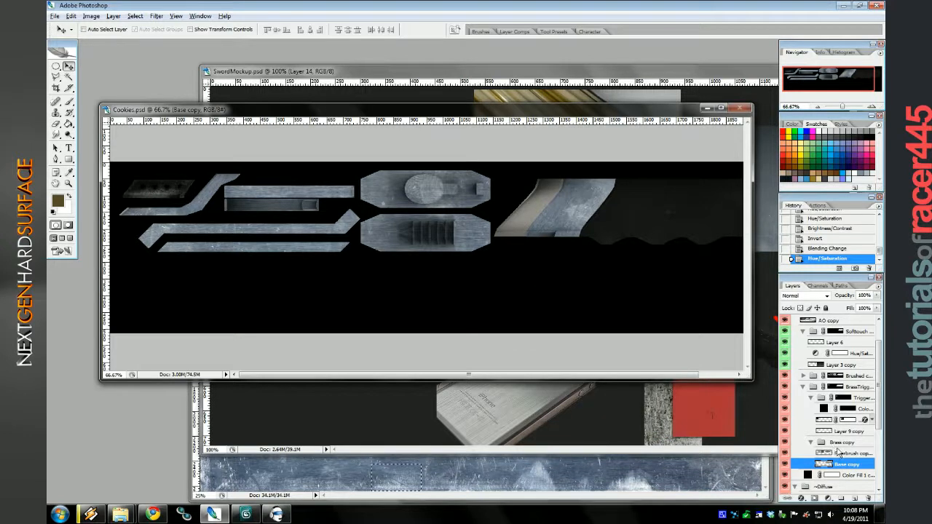
Duplicate the BrassTrigger copy group, move the duplicate into the ~Gloss group just above the color fill layer, and expand it.
right_click(838, 453)
key(Escape)
click(804, 387)
right_click(845, 386)
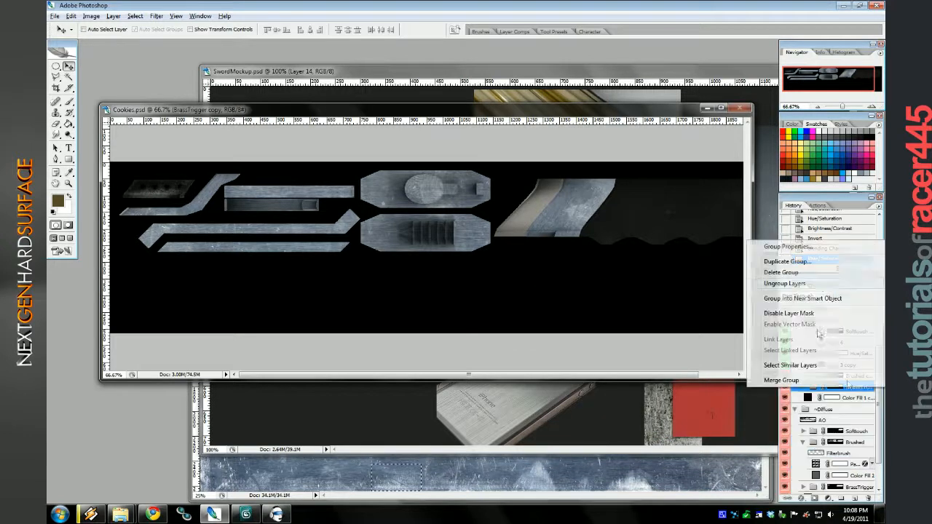
click(816, 250)
click(551, 159)
drag(837, 386, 830, 450)
click(811, 343)
click(796, 343)
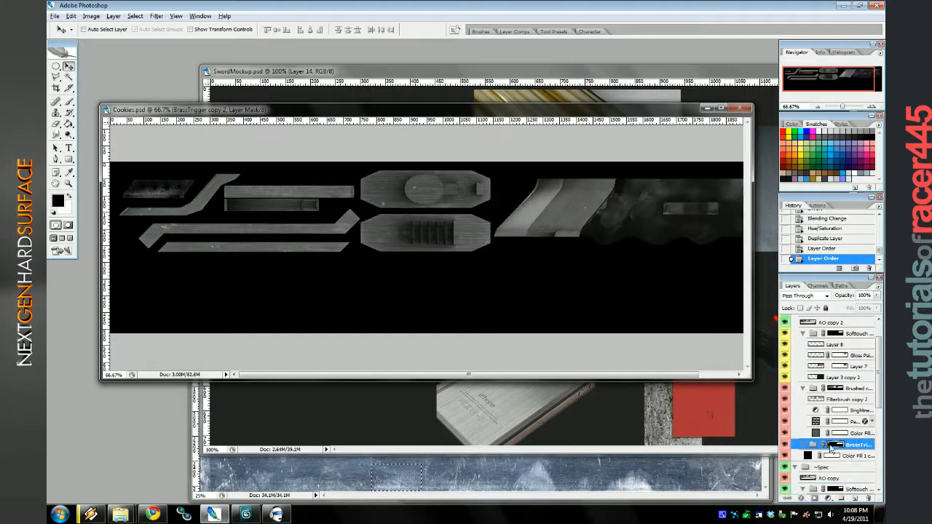
click(804, 445)
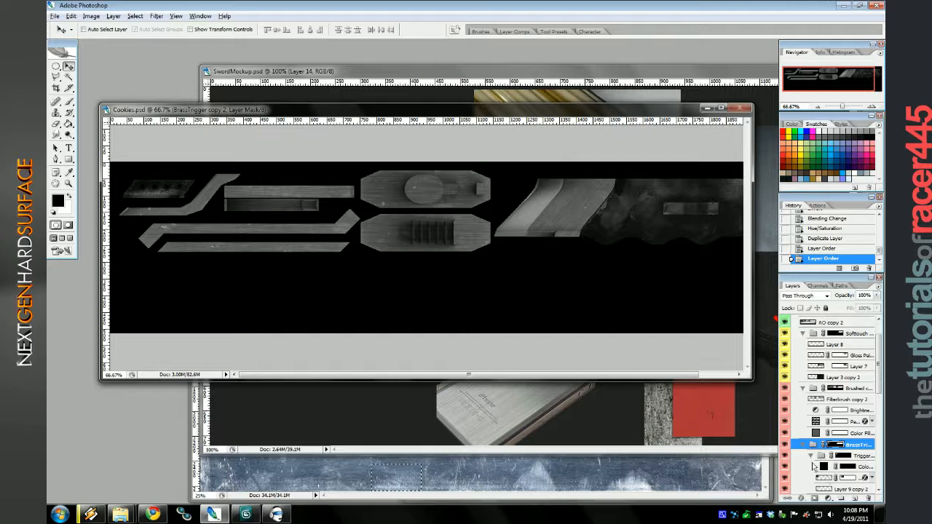
scroll(814, 467, down, 3)
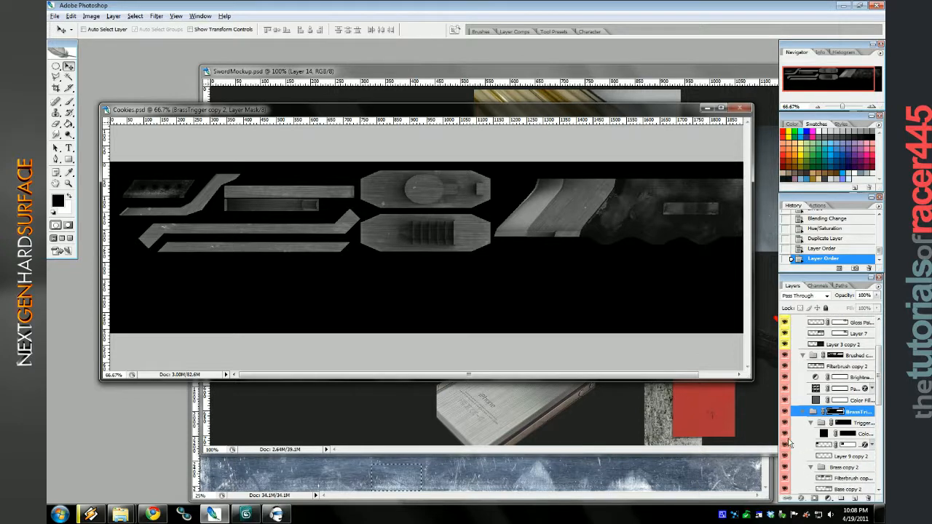
Reduce the opacity of Layer 10 copy 2 in the gloss trigger group to 86%.
click(869, 446)
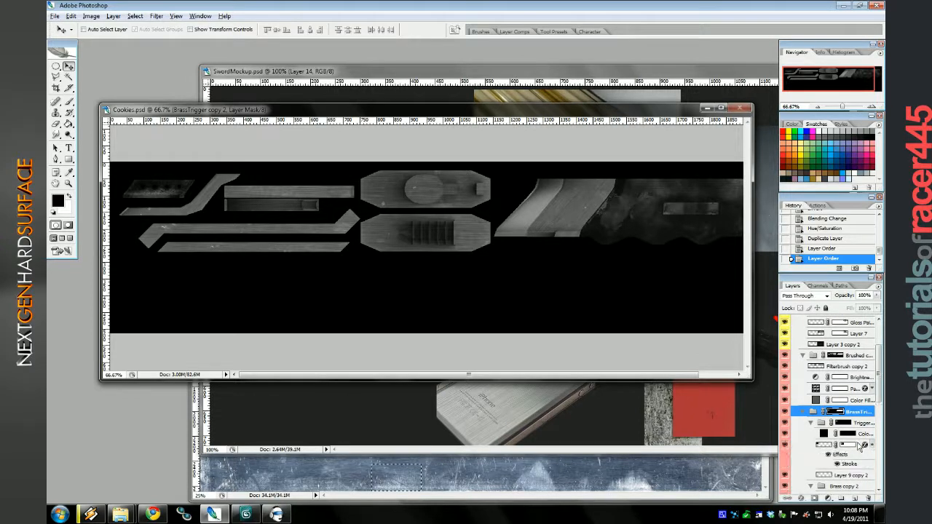
click(859, 445)
click(878, 287)
mouse_move(877, 295)
mouse_down()
mouse_move(852, 311)
mouse_move(870, 308)
mouse_up()
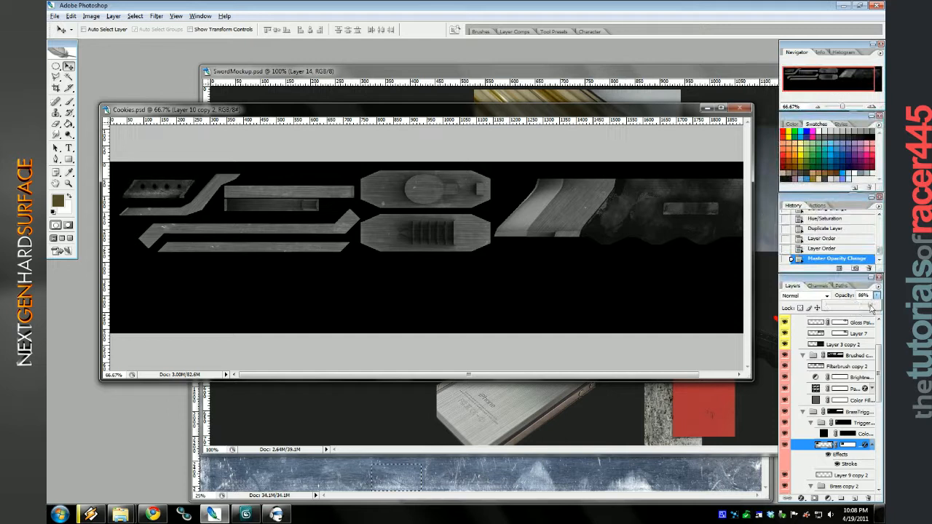
Hide Layer 10 copy 2 and darken Layer 9 copy 2 by lowering its Hue/Saturation lightness.
click(840, 477)
click(808, 295)
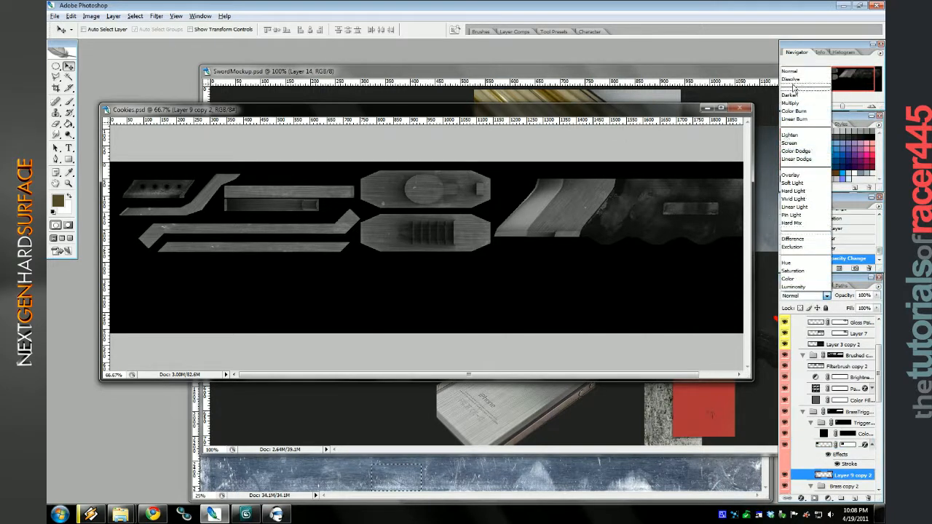
click(785, 445)
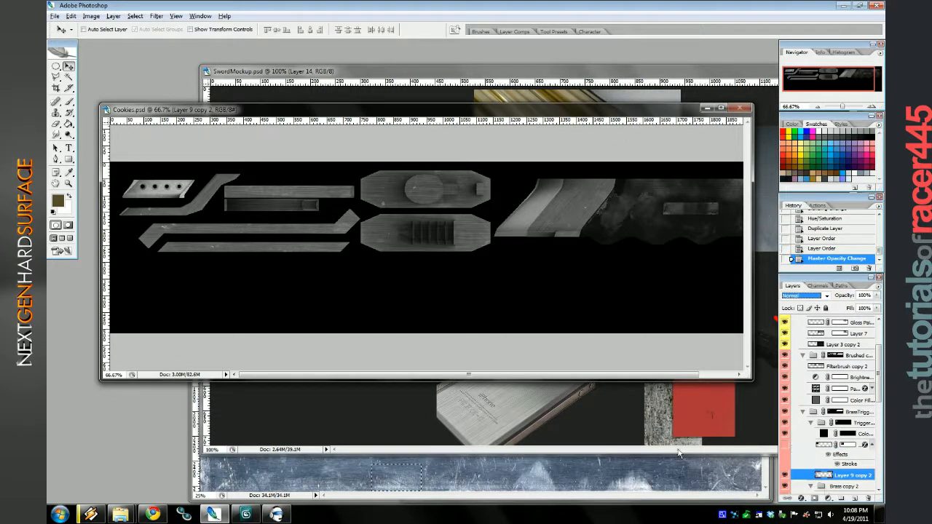
key(ctrl+u)
drag(604, 408, 565, 410)
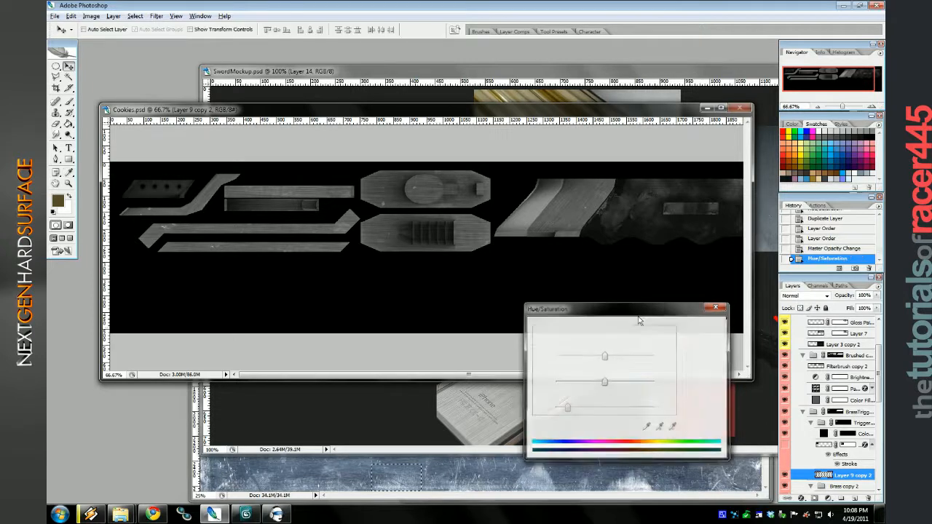
key(Return)
Switch to 3ds Max, inspect the trigger and brass on the knife model, and return to Photoshop.
key(alt+Tab)
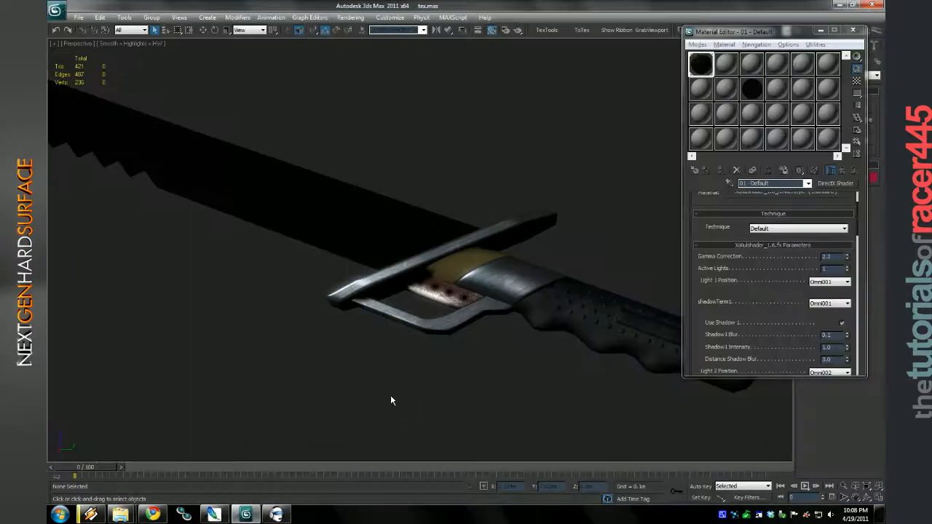
scroll(393, 391, down, 5)
scroll(386, 380, up, 3)
drag(381, 377, 385, 397)
click(214, 515)
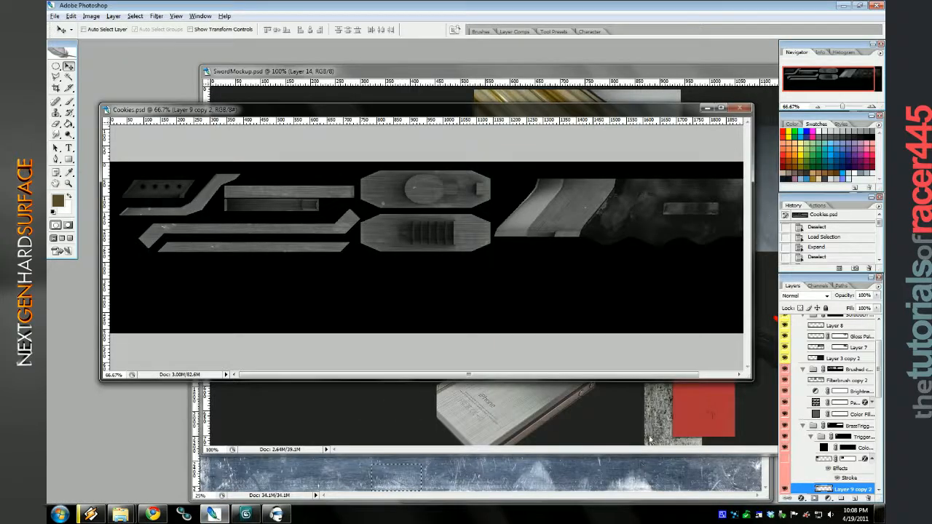
Hide the ~Gloss group to view the specular map, show it again, and expand it down to the trigger layers.
click(796, 332)
click(786, 332)
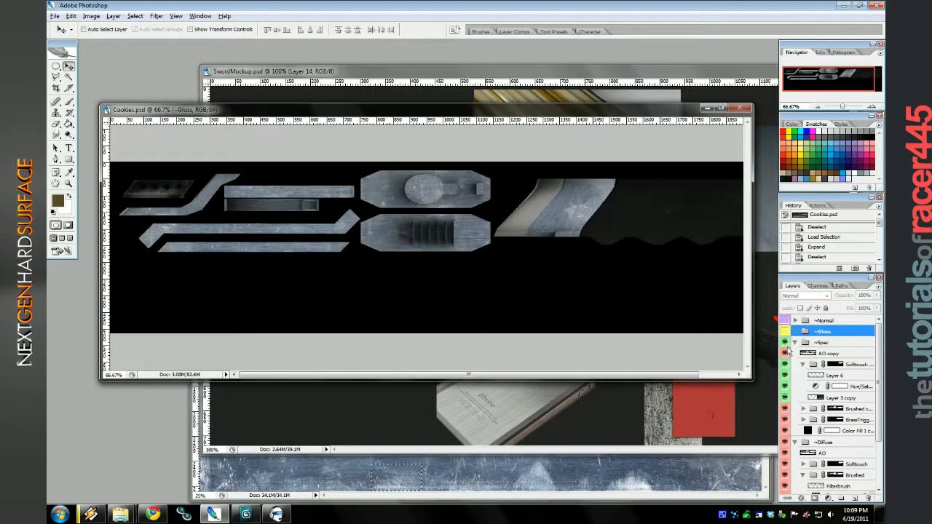
click(785, 332)
click(795, 332)
scroll(851, 446, down, 1)
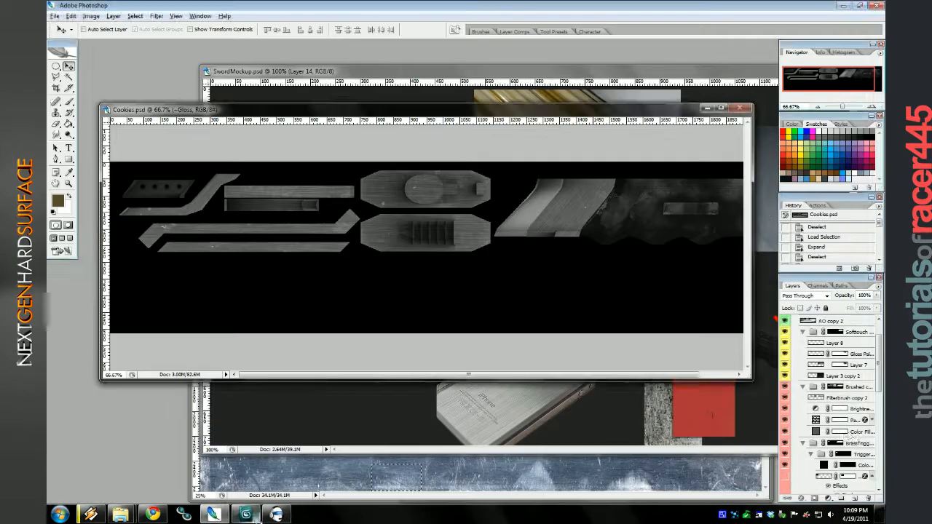
scroll(838, 436, down, 1)
scroll(853, 429, down, 2)
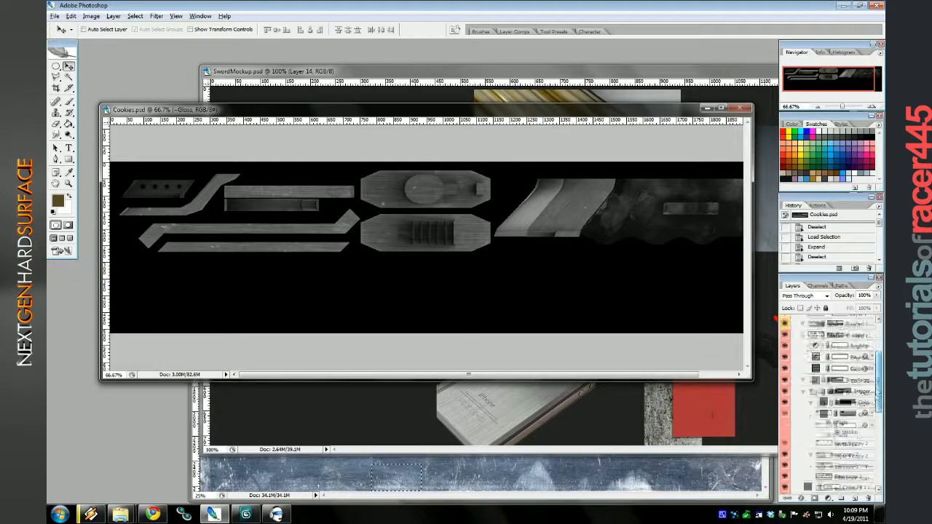
Show Layer 10 copy 2 again, set its opacity to 46%, and check the knife briefly in 3ds Max.
click(785, 393)
click(785, 393)
click(785, 393)
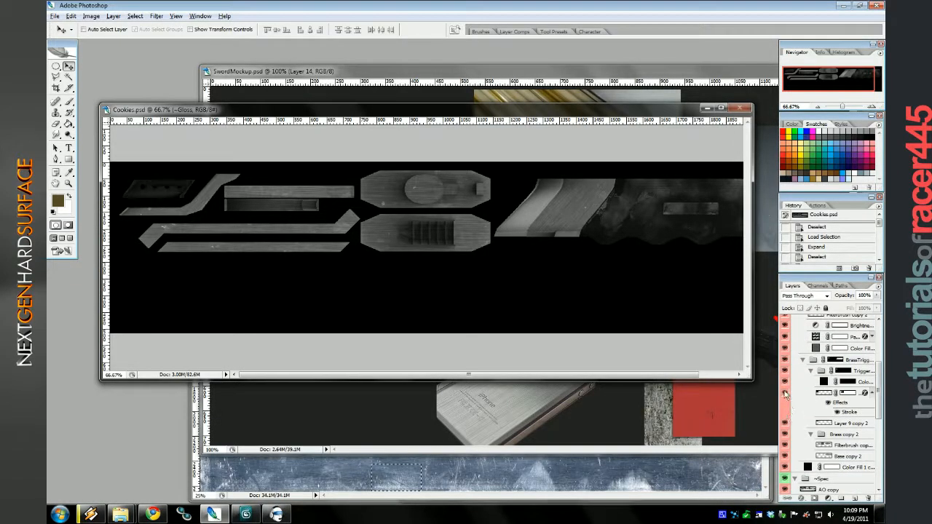
click(852, 393)
drag(878, 300, 850, 310)
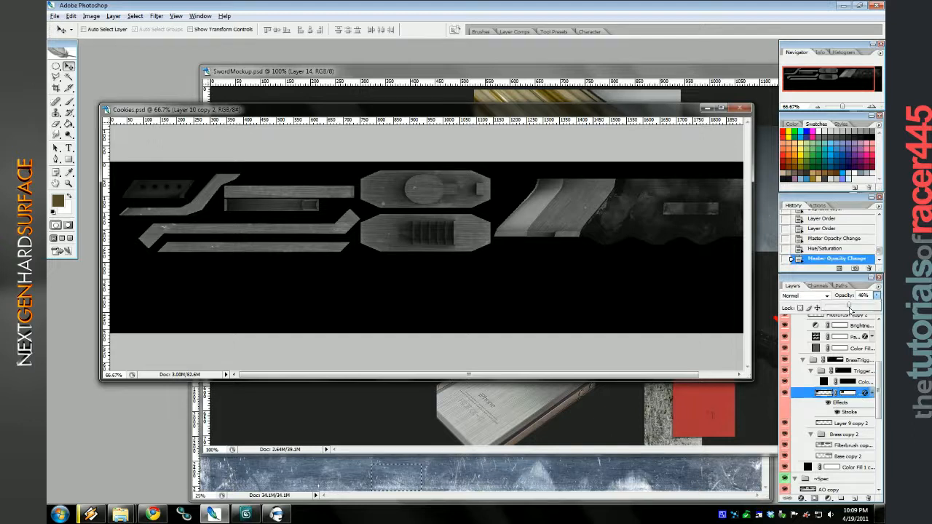
key(Return)
click(246, 514)
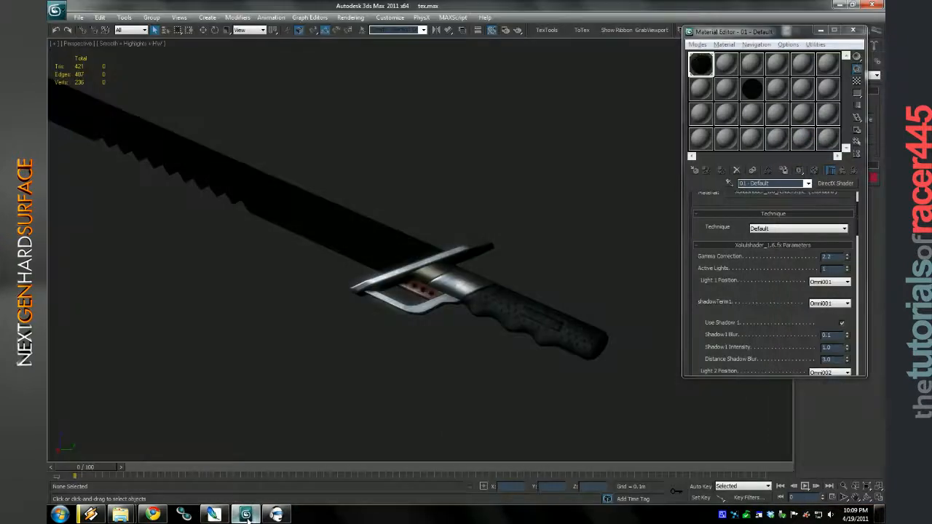
click(246, 515)
Set Filterbrush copy 5 in the gloss Brass copy 2 group to Overlay with 100% opacity and 100% fill.
scroll(796, 377, up, 2)
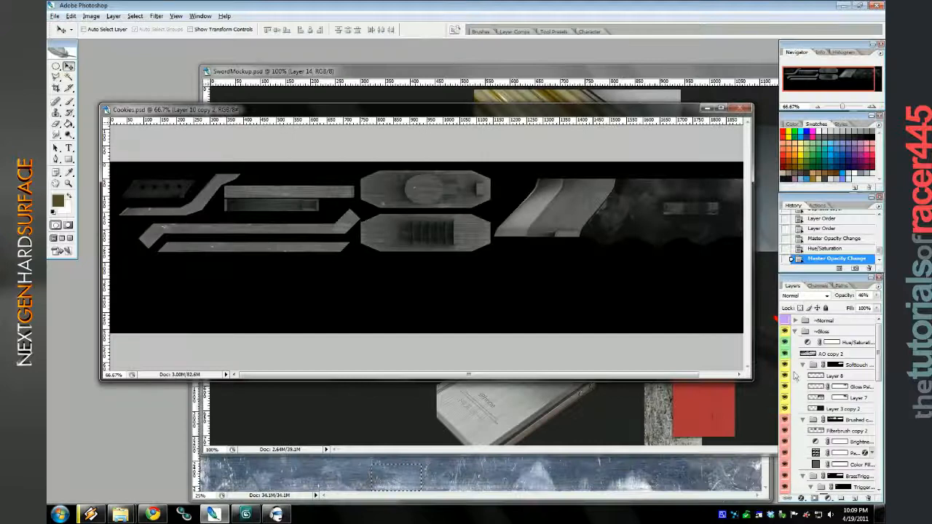
click(793, 334)
click(796, 332)
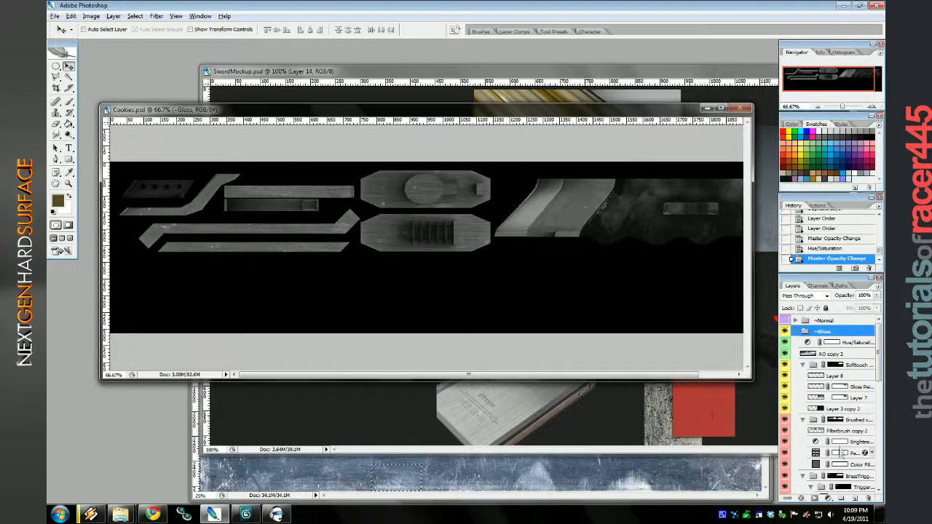
scroll(792, 393, down, 5)
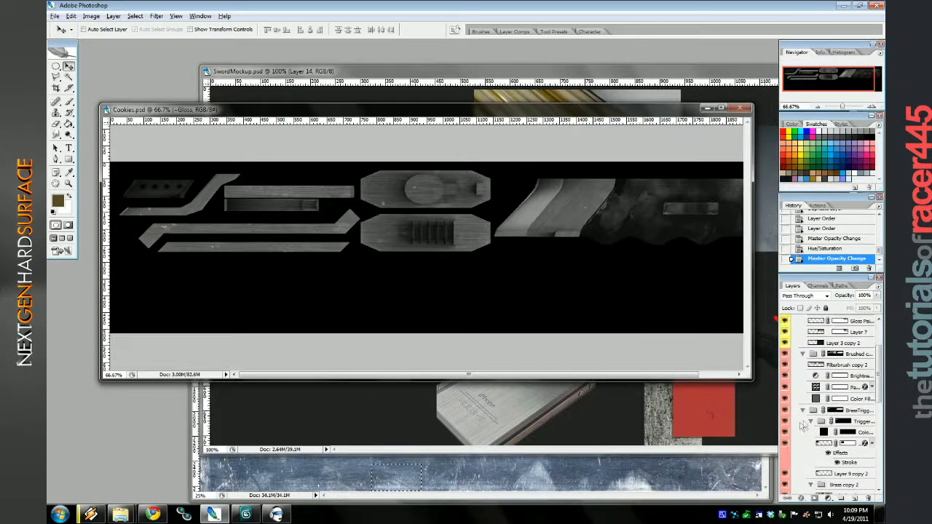
click(810, 422)
click(784, 442)
click(784, 443)
click(845, 442)
click(805, 296)
click(801, 180)
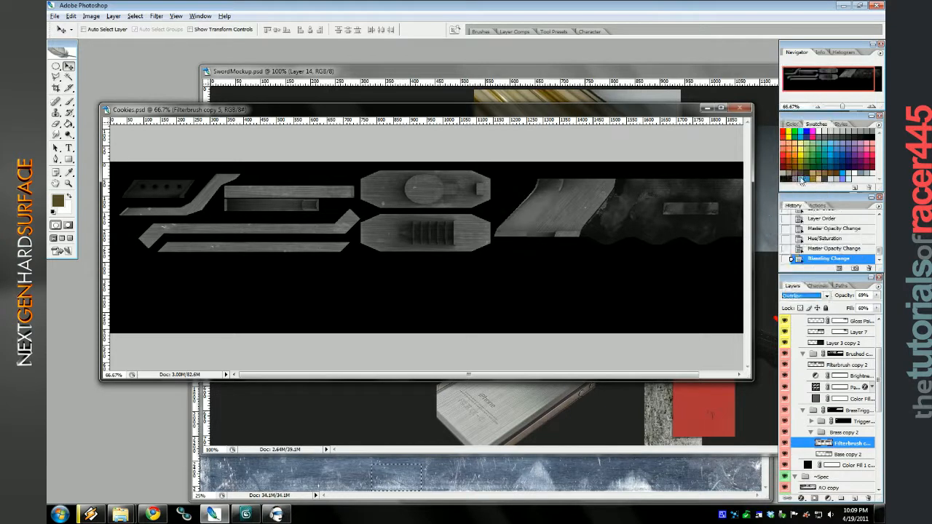
click(877, 296)
drag(862, 306, 883, 322)
click(876, 308)
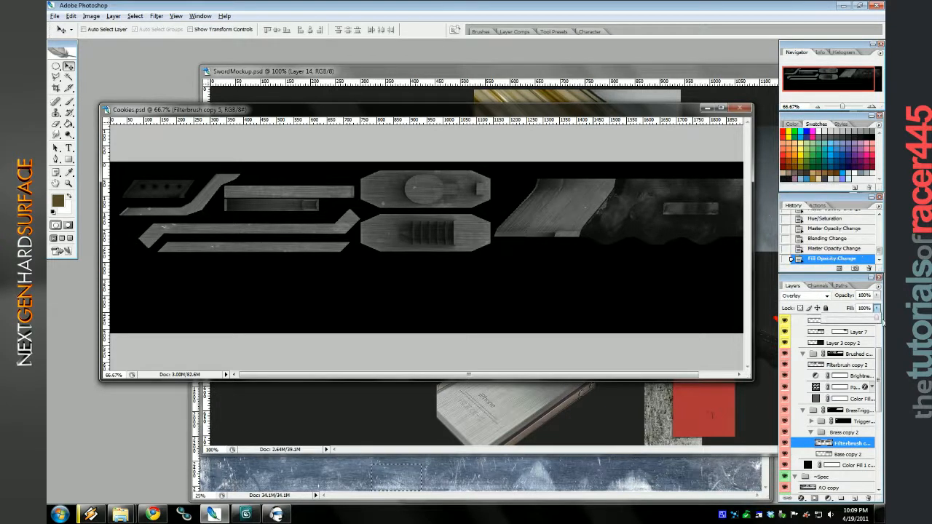
click(98, 16)
mouse_move(106, 40)
click(245, 110)
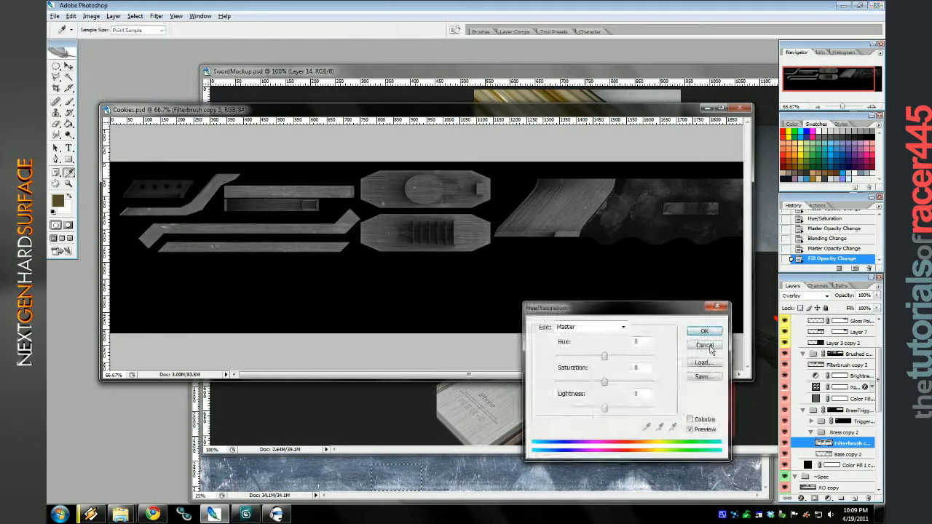
click(707, 347)
Apply Brightness/Contrast to Filterbrush copy 5, setting brightness to about +56 and lowering the contrast.
click(88, 17)
click(218, 93)
drag(655, 216, 691, 220)
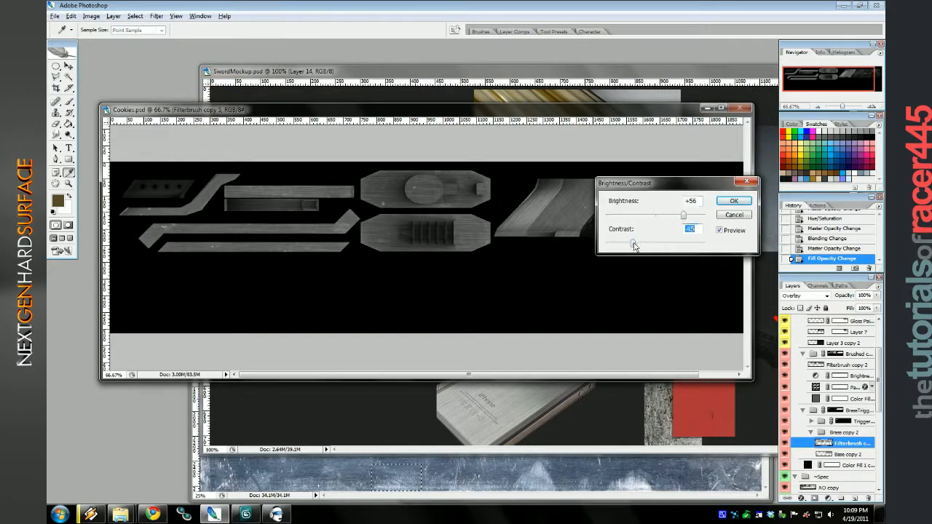
click(732, 202)
Collapse and hide the ~Gloss group, and select Layer 9 copy in the ~Spec group's trigger folder.
scroll(820, 358, up, 5)
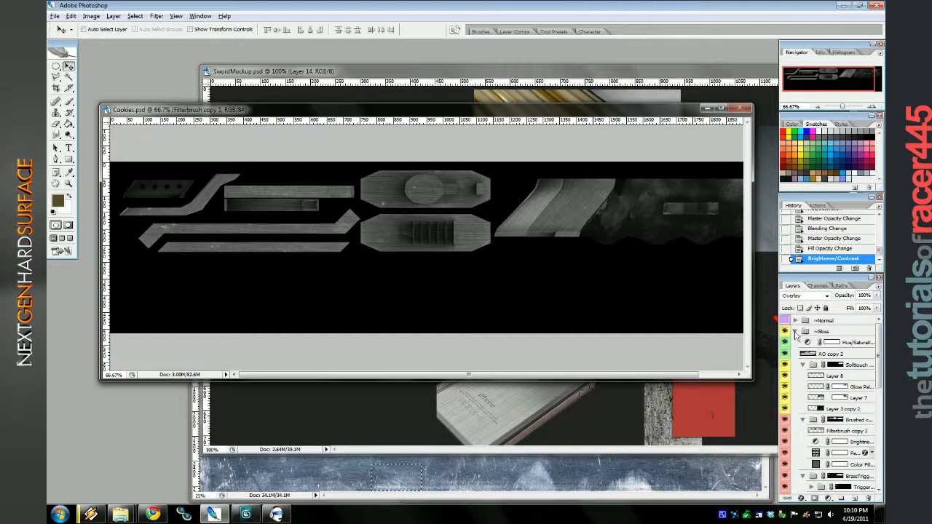
click(795, 332)
click(785, 332)
scroll(794, 419, down, 3)
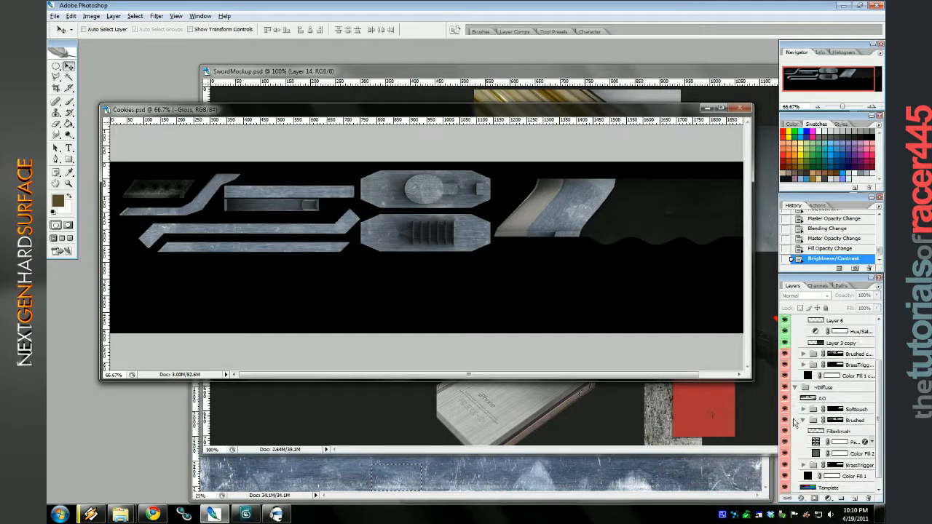
click(803, 420)
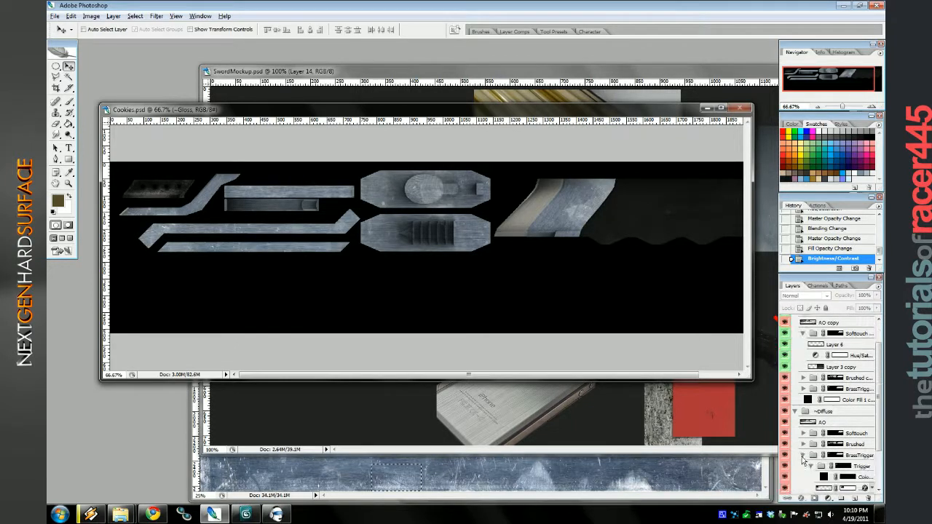
click(804, 453)
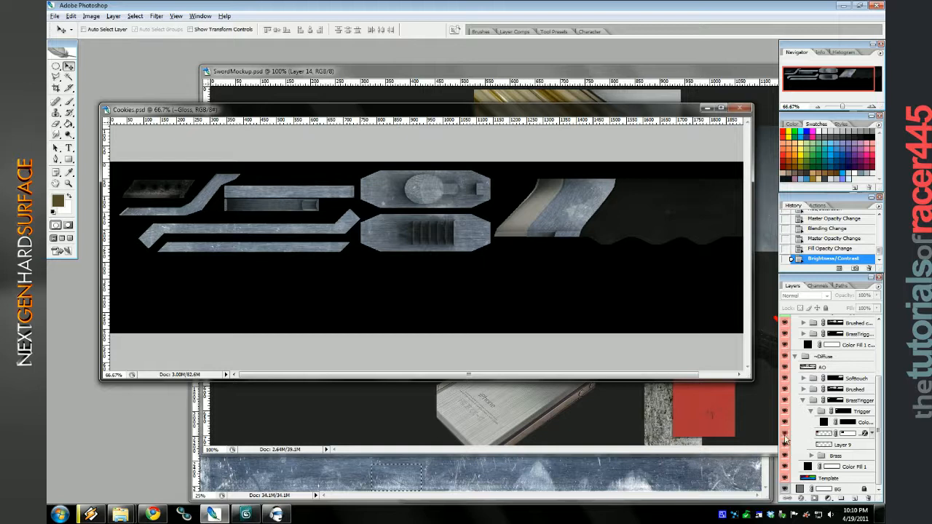
scroll(791, 414, up, 5)
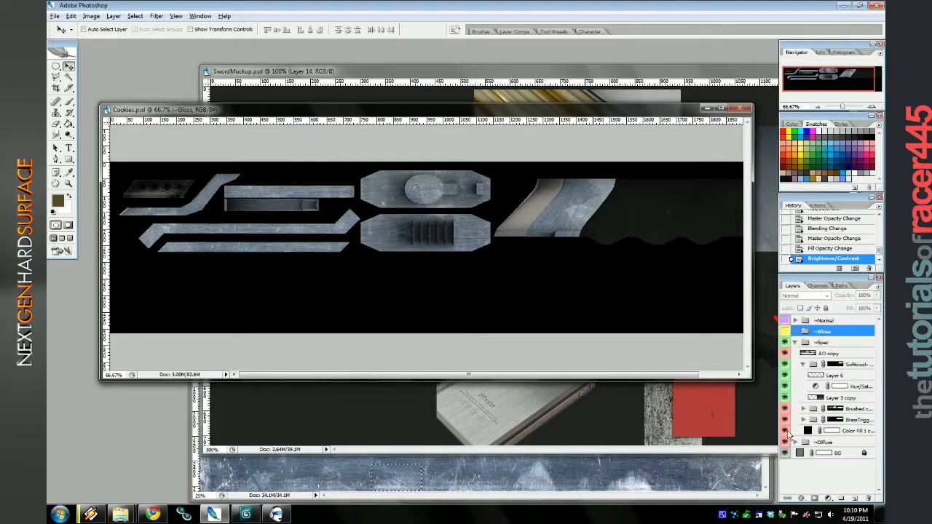
click(803, 420)
scroll(801, 420, down, 2)
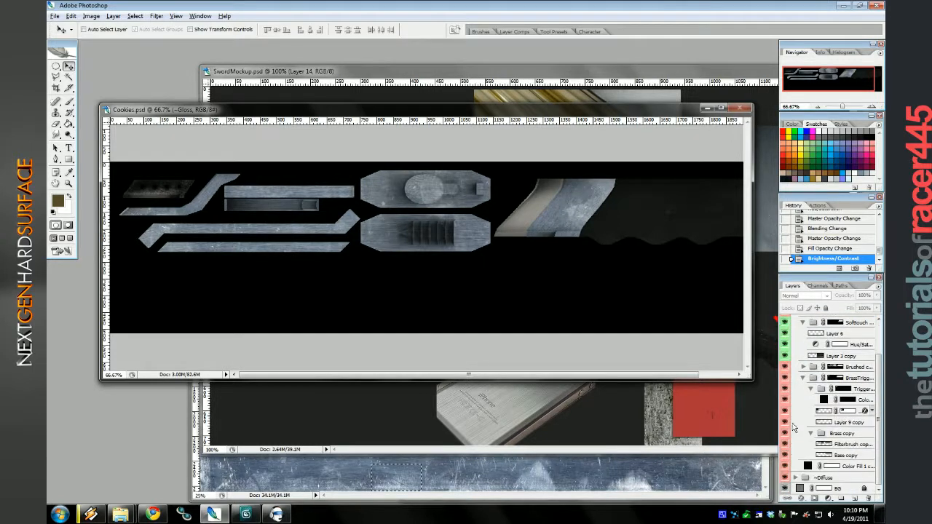
click(837, 423)
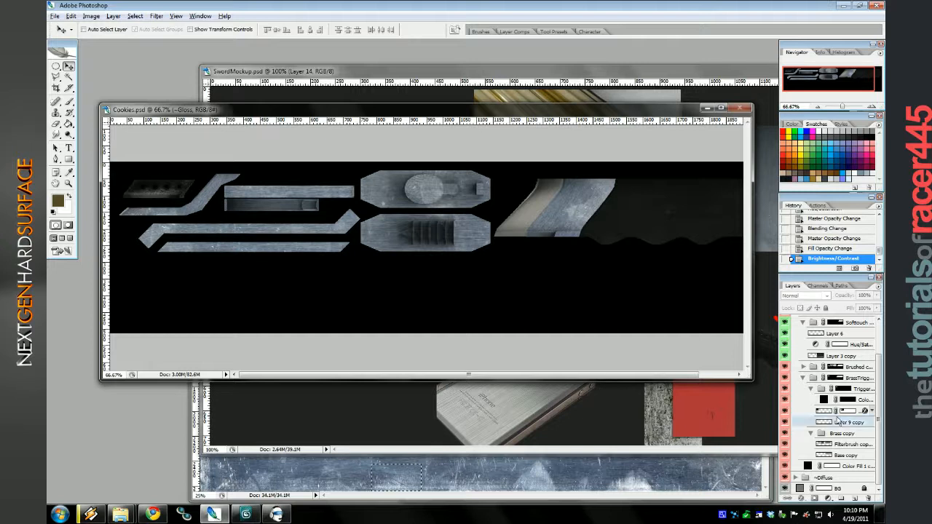
click(91, 16)
mouse_move(109, 39)
click(182, 109)
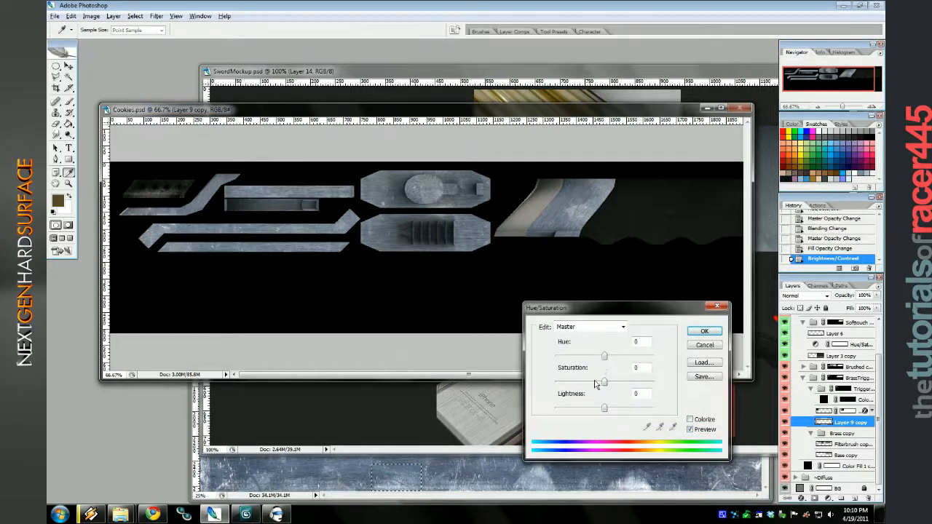
drag(592, 386, 582, 391)
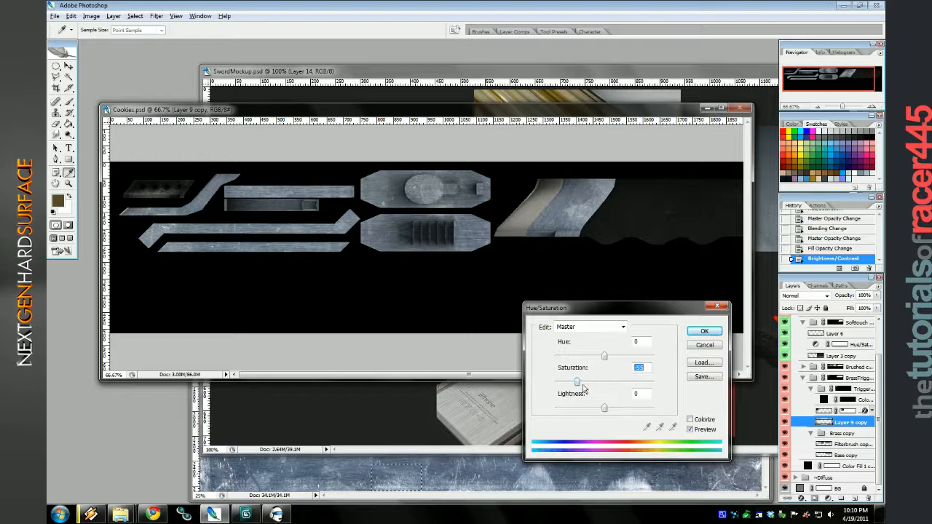
click(691, 348)
Apply Brightness/Contrast to the specular Layer 9 copy, strongly lowering brightness and raising contrast to about +30.
click(91, 15)
mouse_move(102, 39)
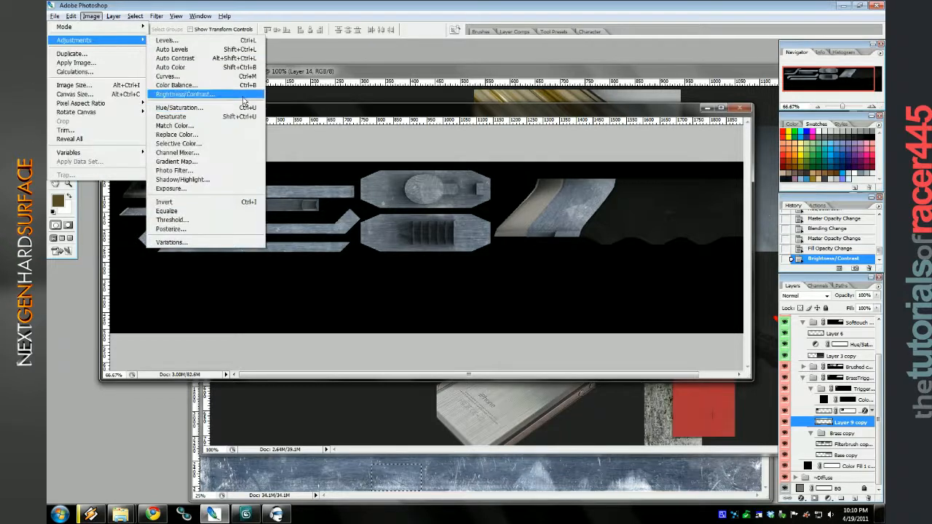
click(195, 97)
drag(655, 243, 638, 245)
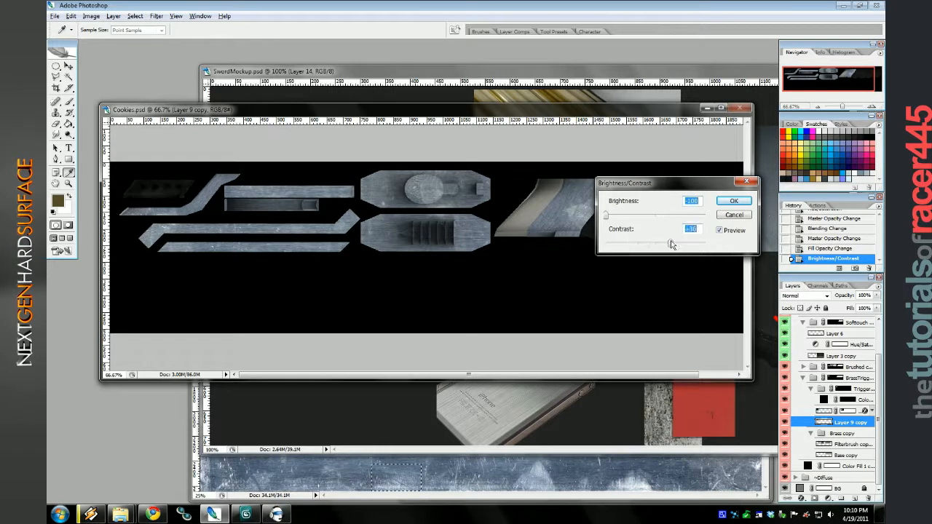
drag(606, 216, 619, 216)
key(Return)
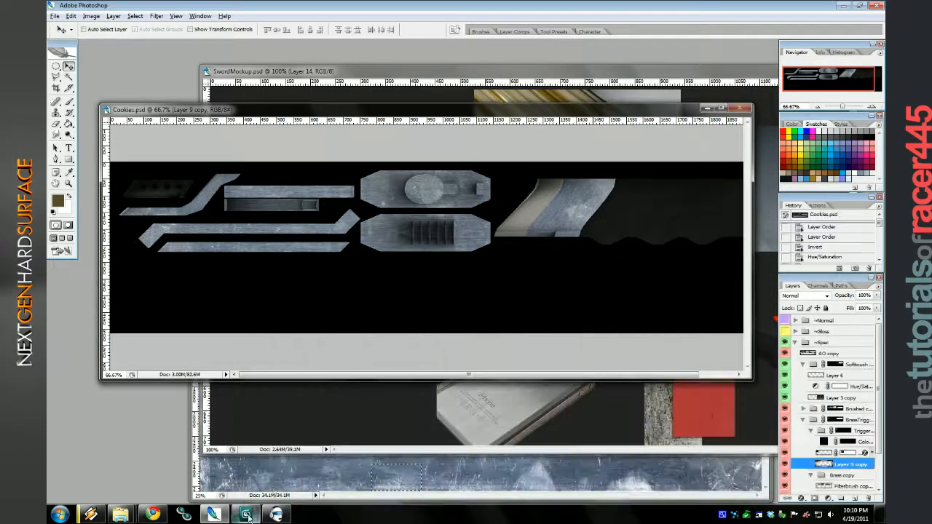
Switch to 3ds Max, examine the trigger and metal highlights on the knife up close, and return to Photoshop.
click(247, 515)
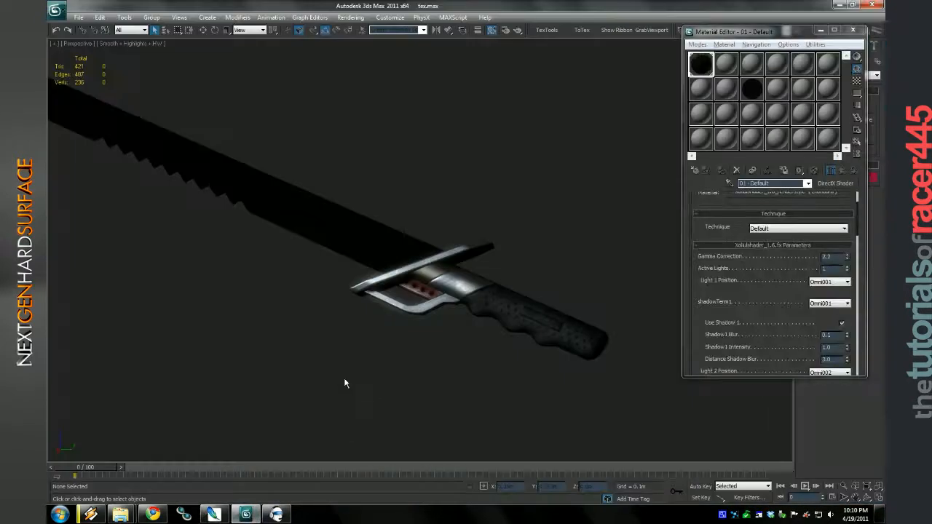
scroll(342, 359, down, 3)
drag(341, 358, 368, 375)
scroll(402, 355, up, 8)
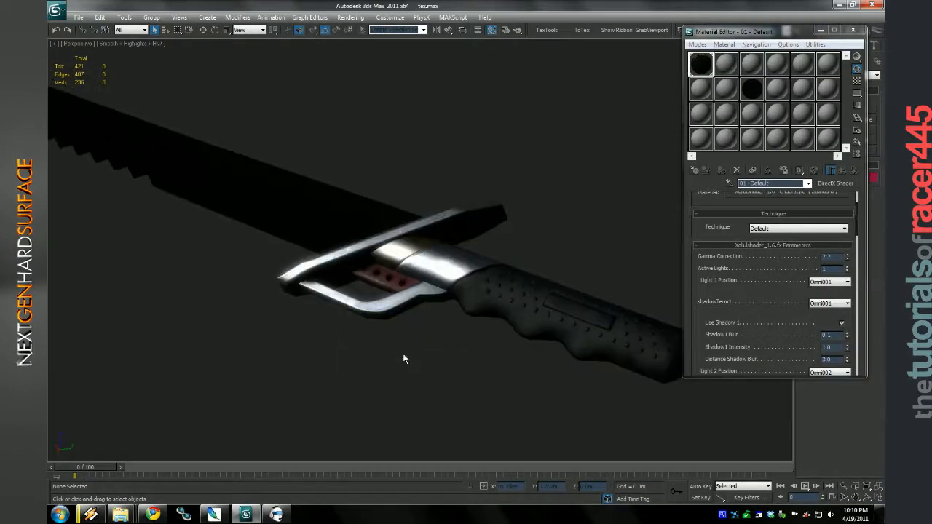
drag(404, 321, 368, 312)
scroll(460, 332, down, 6)
scroll(409, 313, up, 4)
scroll(386, 328, down, 5)
click(247, 515)
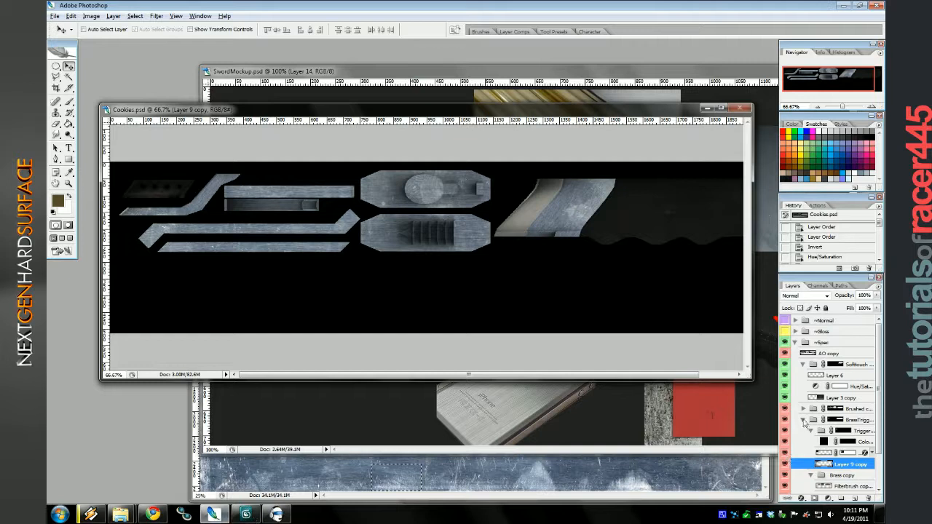
Adjust the fill opacity of the styled layer above Layer 9 copy and collapse the Trigger copy group.
scroll(809, 445, down, 1)
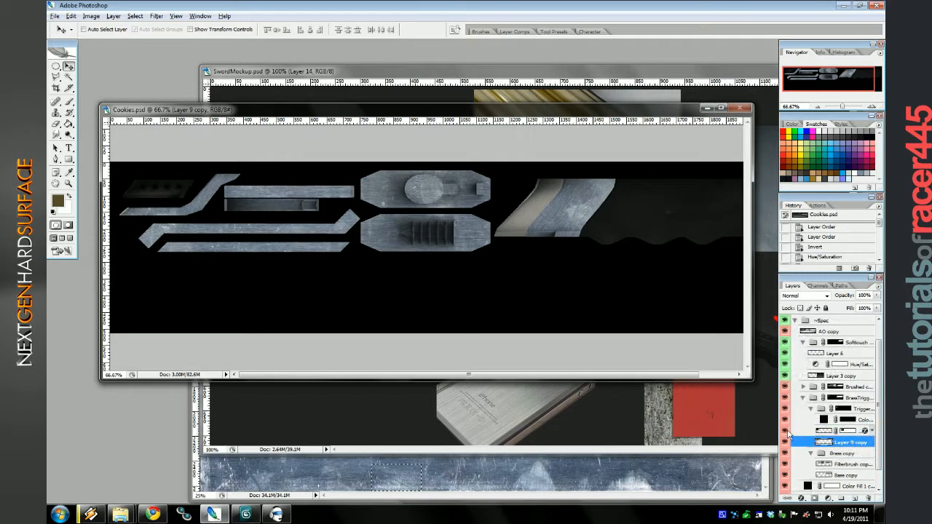
click(837, 430)
click(876, 308)
drag(874, 321, 873, 322)
click(809, 408)
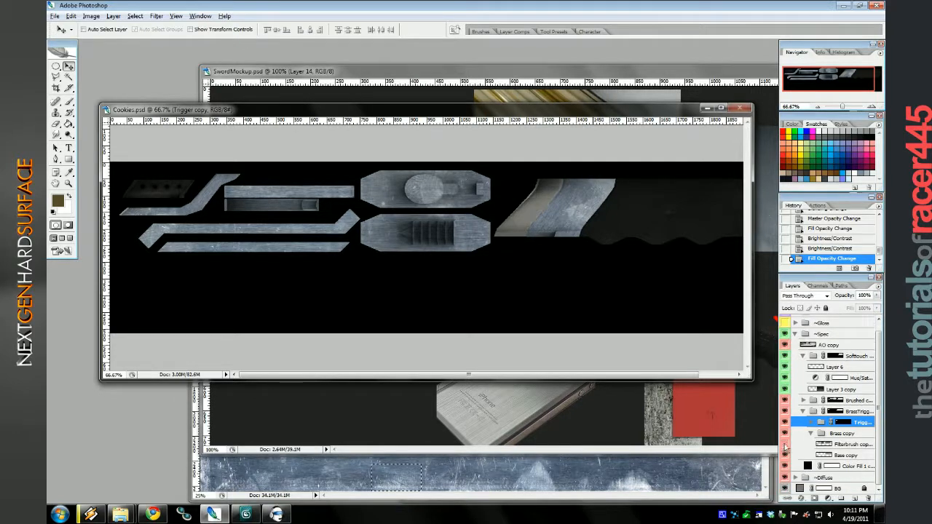
Raise the saturation of Base copy in the specular Brass copy group to about +40 with Hue/Saturation.
click(809, 453)
key(ctrl+u)
drag(603, 381, 625, 383)
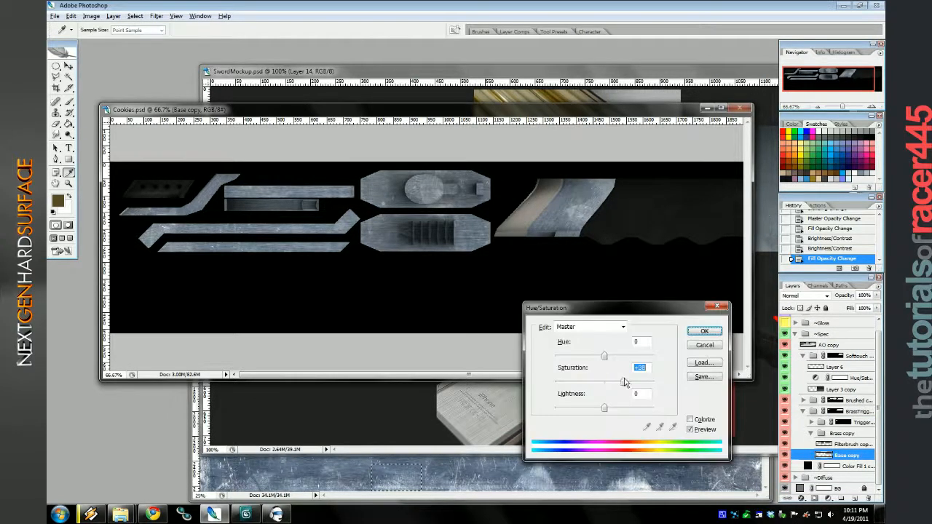
click(703, 333)
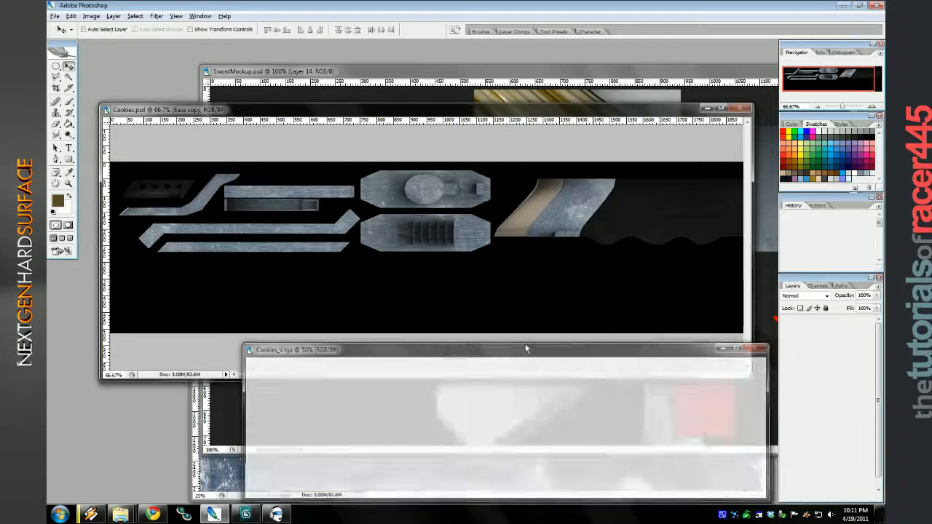
Switch to 3ds Max, inspect the brass collar's specular color from several angles, and return to Photoshop.
click(275, 513)
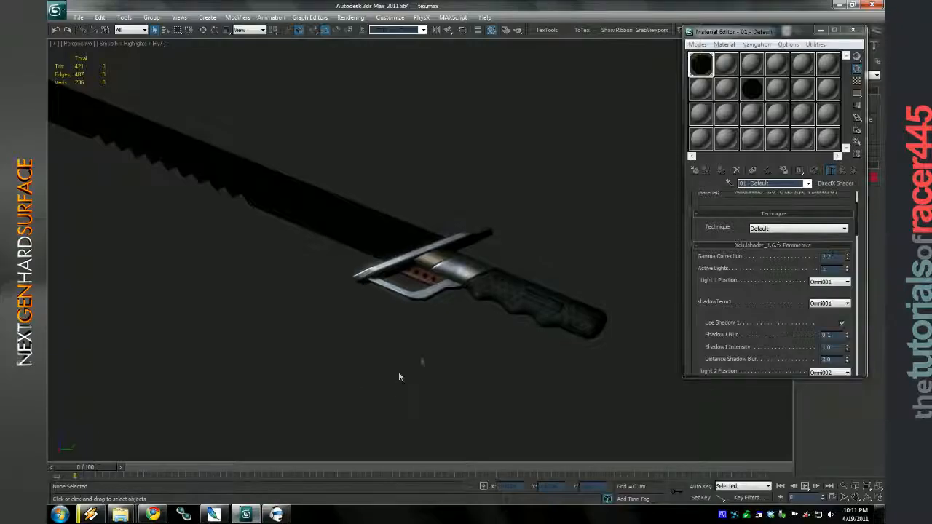
drag(437, 353, 443, 348)
drag(406, 366, 437, 371)
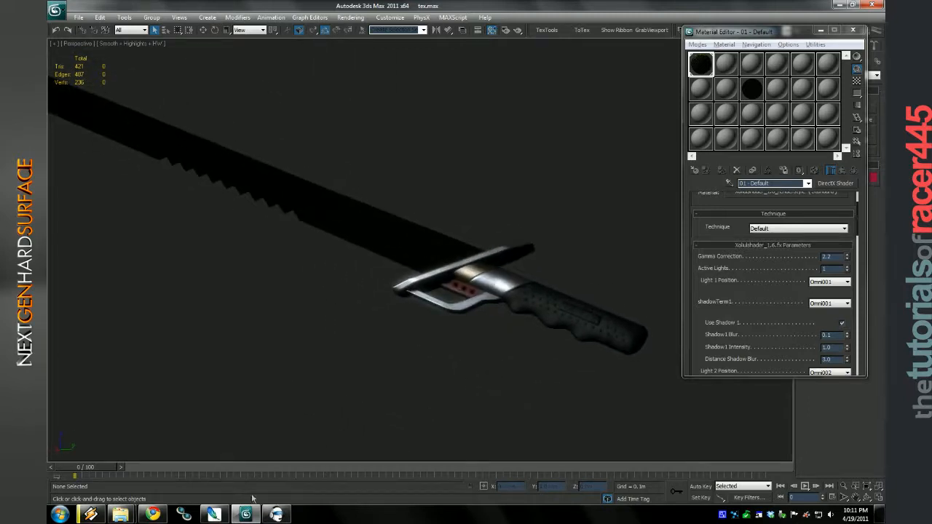
drag(381, 422, 437, 414)
scroll(432, 412, up, 4)
click(276, 514)
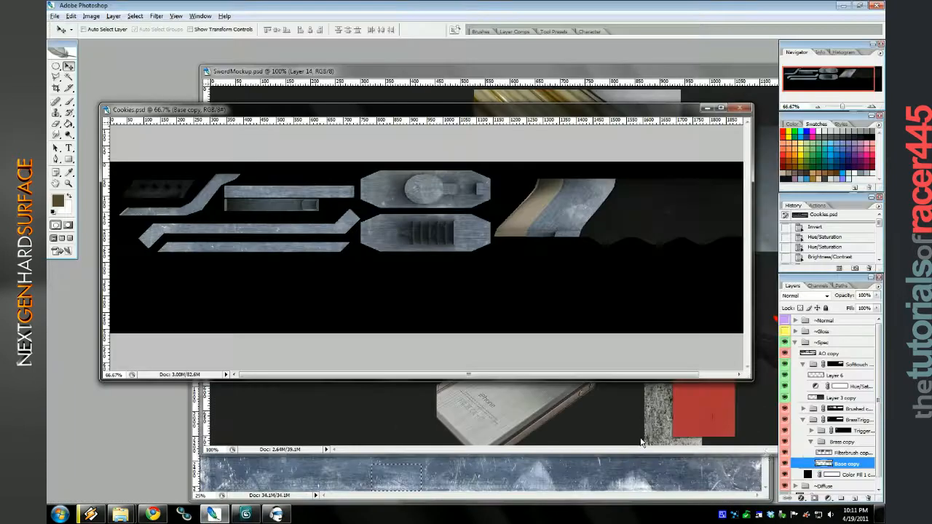
Apply Hue/Saturation to the specular brass Base copy again with saturation about +40 and lightness about -10.
key(ctrl+u)
drag(605, 381, 626, 385)
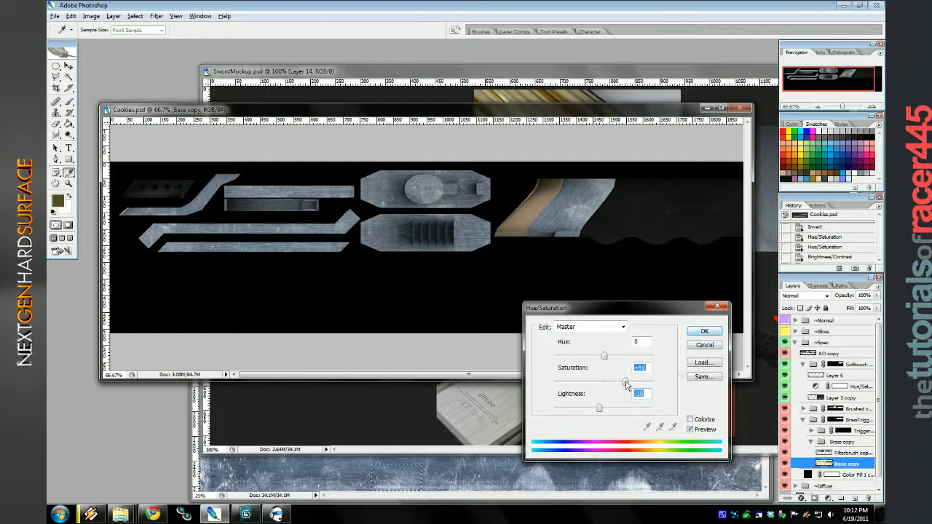
click(704, 332)
Collapse and hide the ~Spec group and expand the ~Diffuse group.
click(796, 342)
click(784, 342)
click(784, 353)
click(796, 354)
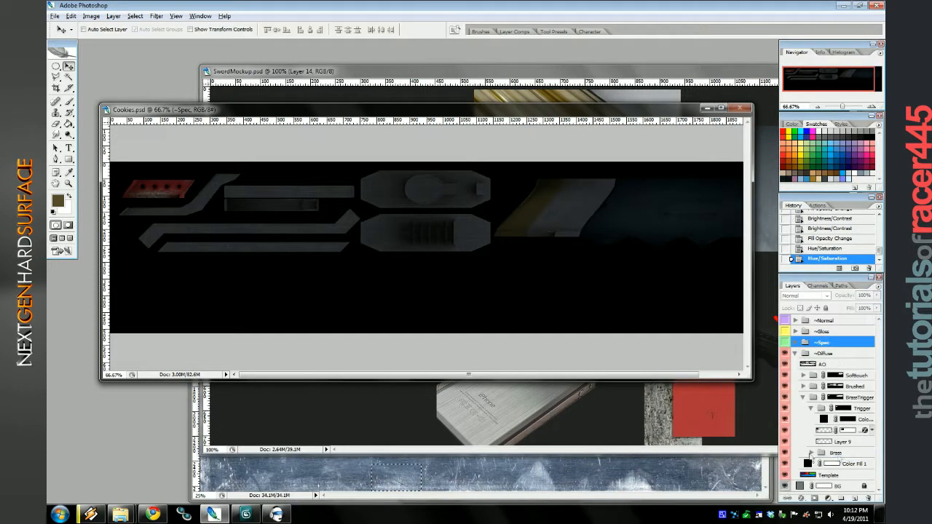
Expand the Brass group inside ~Diffuse and hide its Filterbrush copy layer.
click(814, 453)
click(811, 452)
click(784, 464)
click(784, 464)
Adjust the diffuse brass Base layer with Hue/Saturation: hue +10, saturation +23, and slightly lower lightness.
click(839, 464)
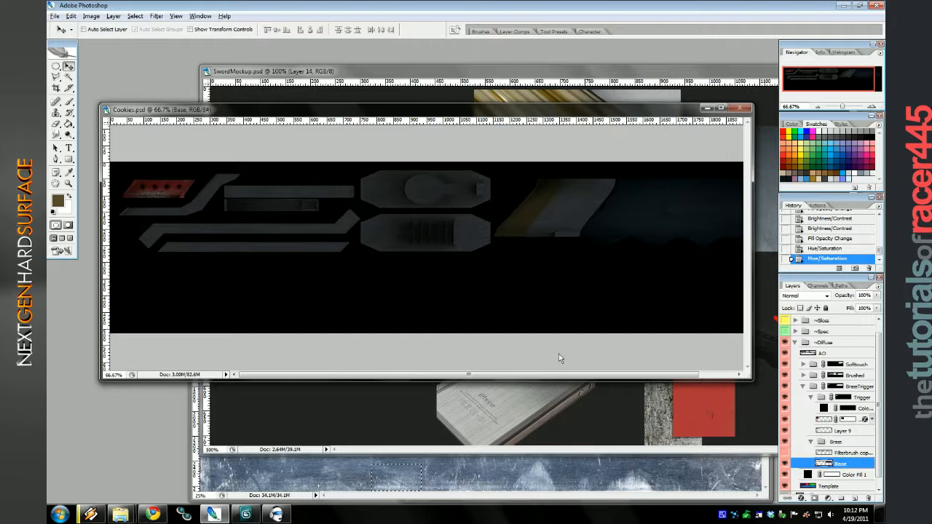
key(ctrl+u)
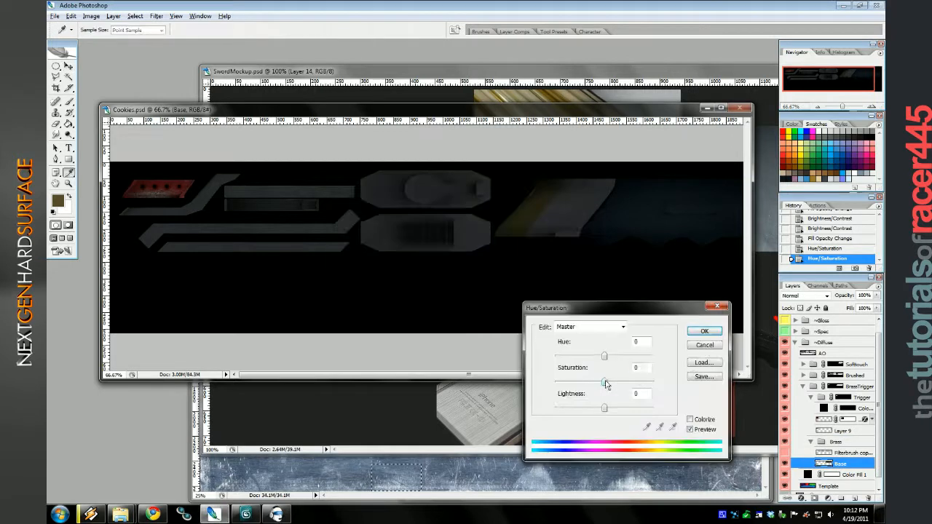
drag(606, 384, 609, 356)
drag(604, 408, 600, 408)
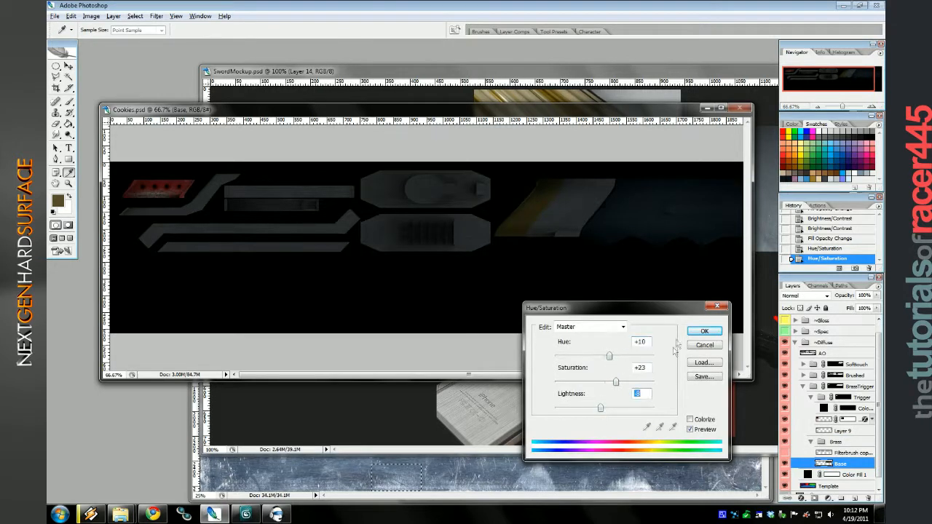
key(Return)
key(v)
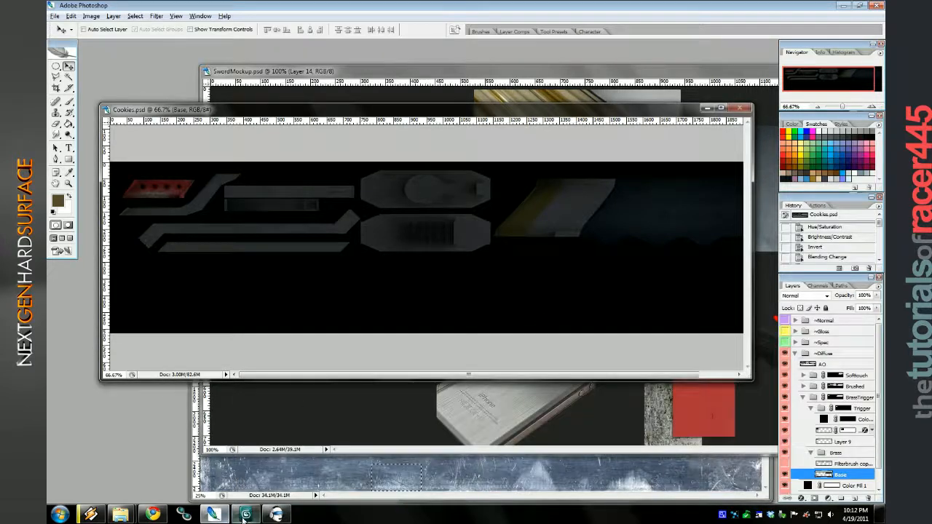
Switch to 3ds Max and examine the brass, trigger and whole knife from near and far.
click(245, 515)
drag(395, 385, 448, 386)
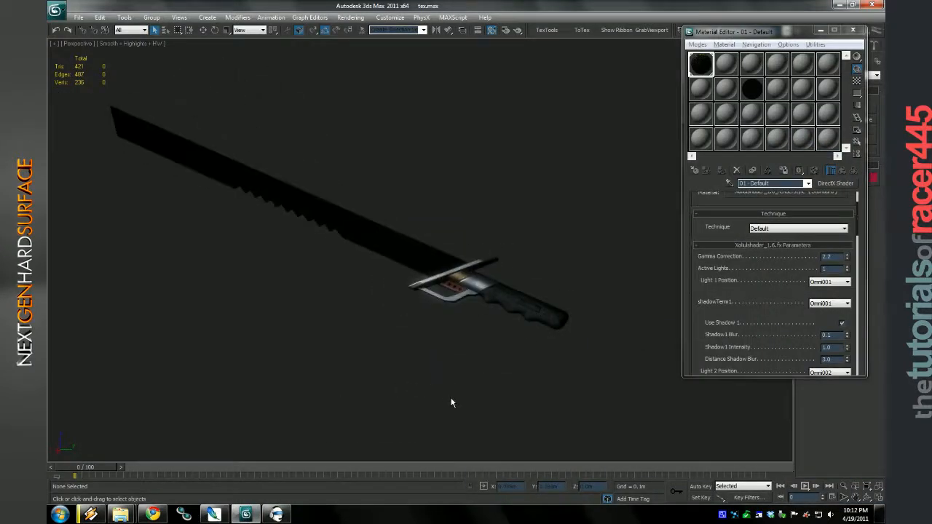
scroll(444, 394, up, 4)
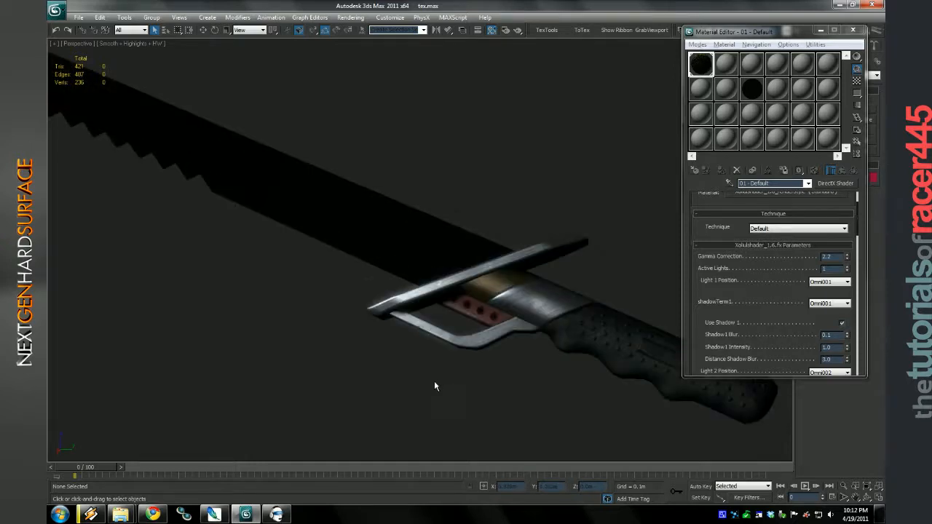
scroll(433, 387, down, 5)
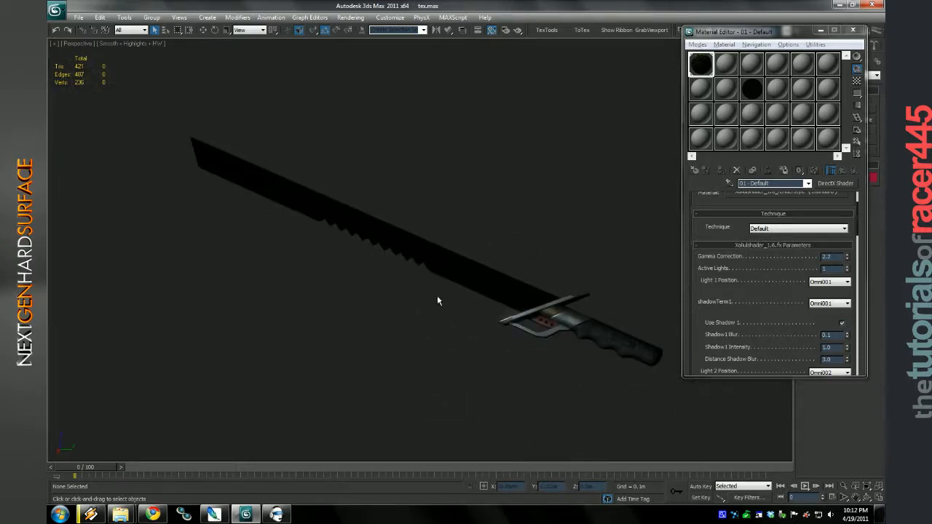
drag(494, 453, 467, 273)
scroll(460, 273, up, 2)
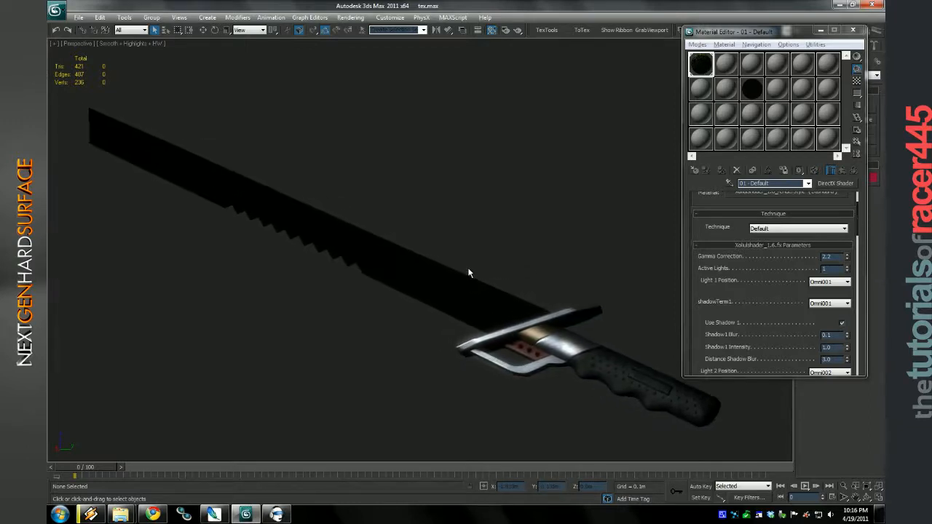
scroll(469, 273, down, 2)
scroll(470, 273, up, 2)
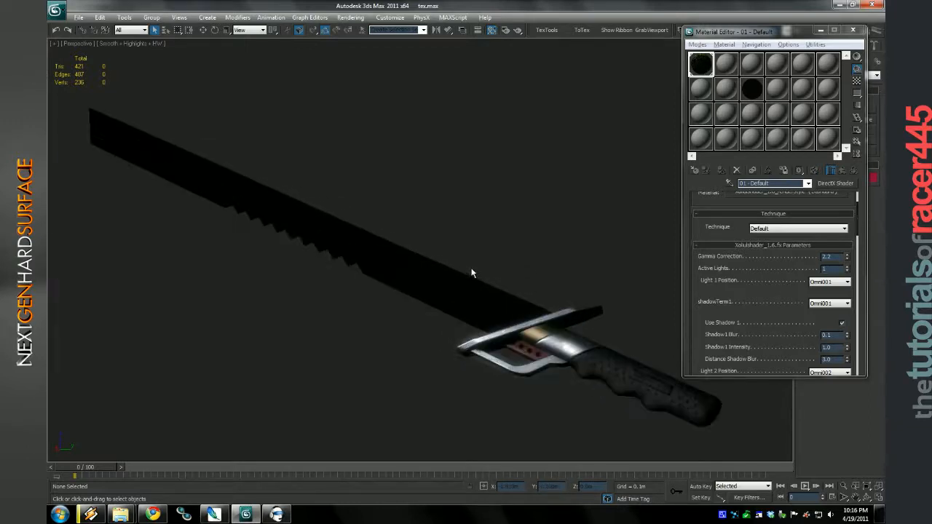
click(842, 486)
drag(586, 406, 559, 382)
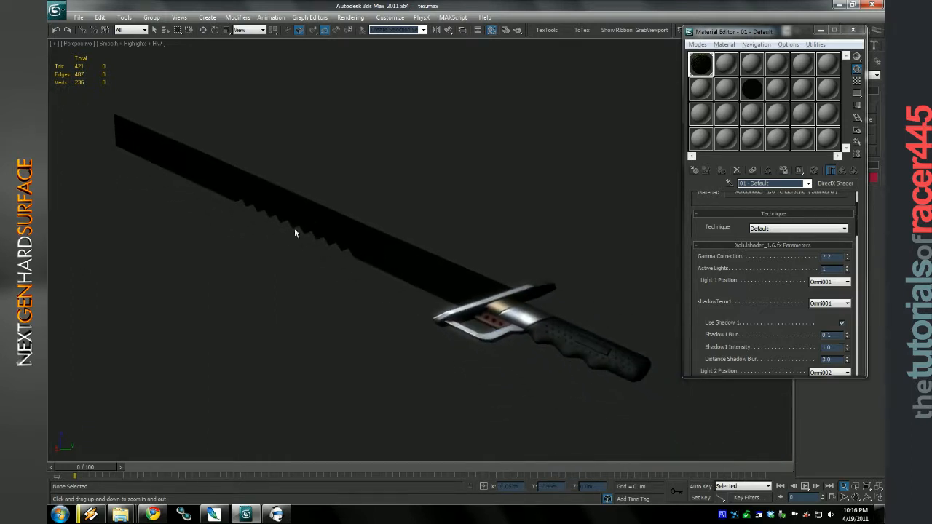
Switch to Photoshop, hide the Color Fill 1 layer in the ~Diffuse group and select the Template layer.
key(alt+Tab)
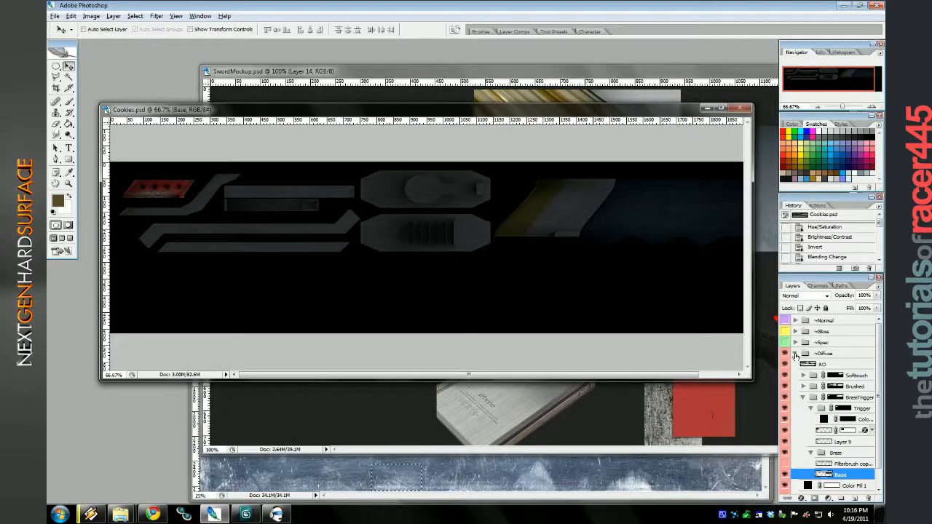
scroll(795, 364, down, 2)
click(785, 477)
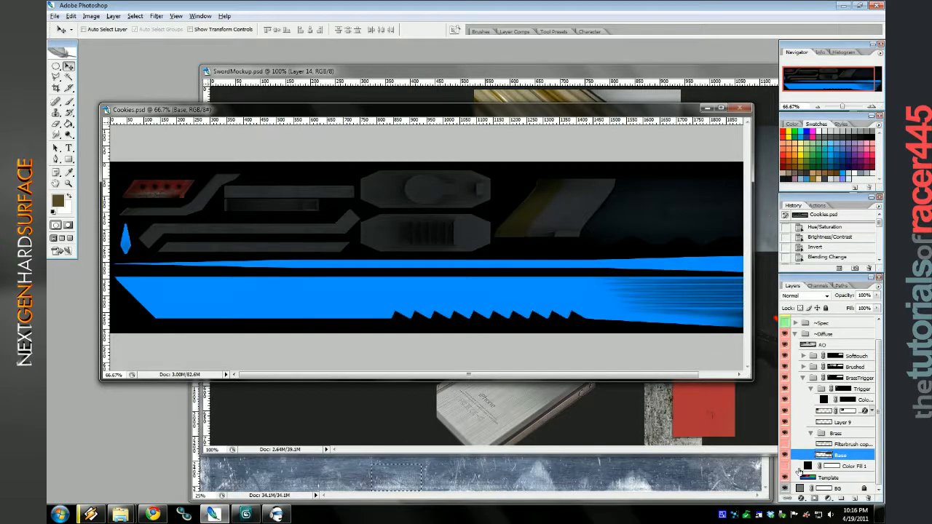
click(816, 477)
Select the blue blade shapes on the Template layer with the Magic Wand and expand the selection.
click(817, 107)
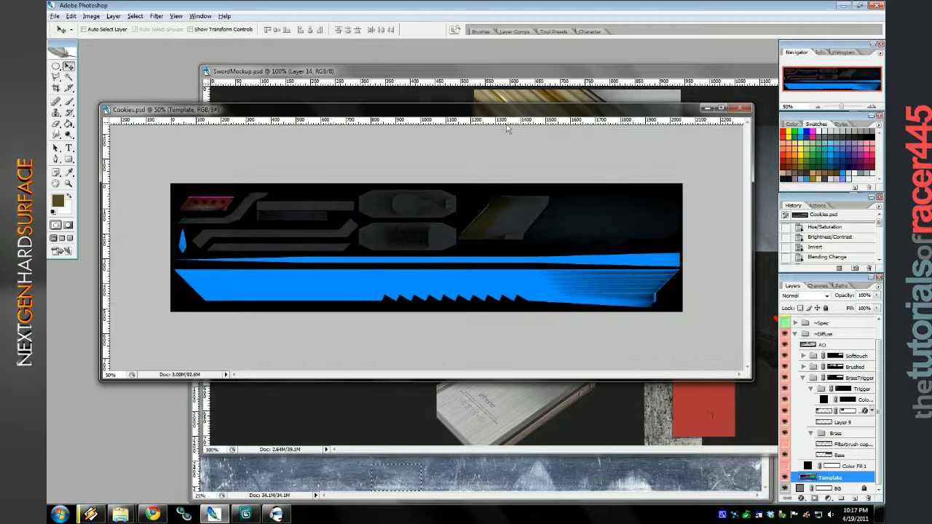
click(69, 77)
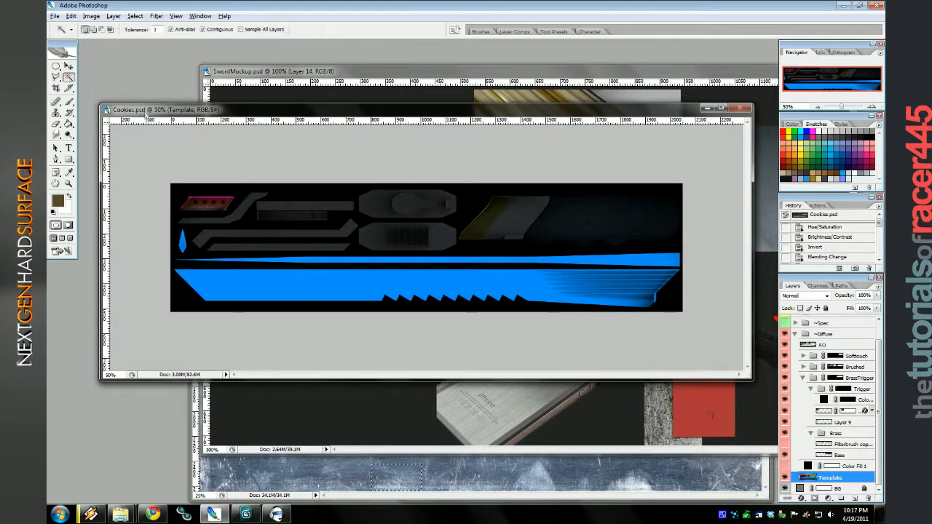
click(429, 295)
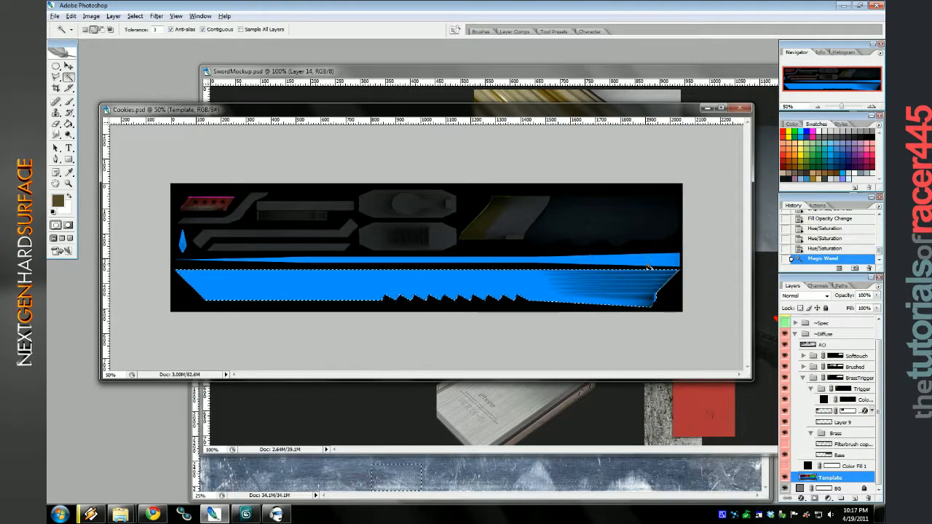
shift+click(350, 260)
click(134, 16)
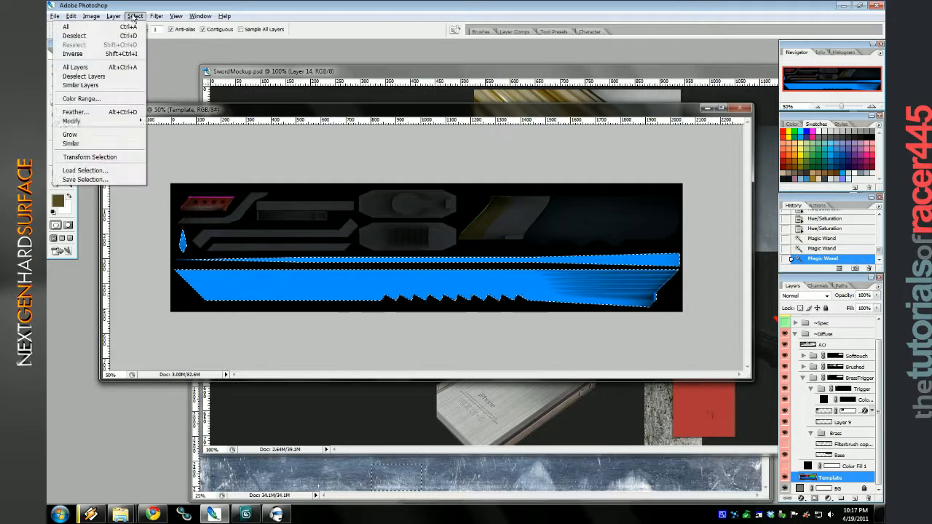
mouse_move(124, 126)
click(165, 138)
click(499, 170)
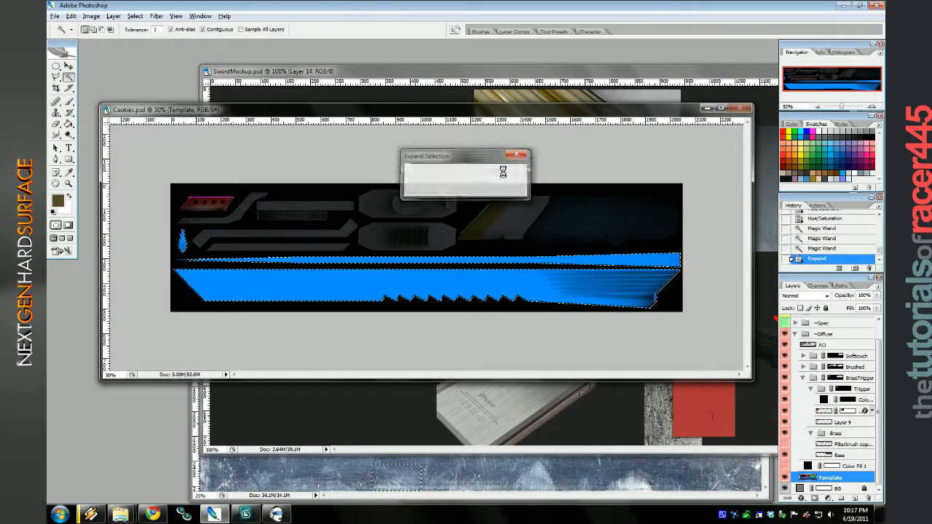
Collapse the BrassTrigger group and create a new group named JUICEMAN directly above the Color Fill 1 layer.
click(802, 378)
click(831, 412)
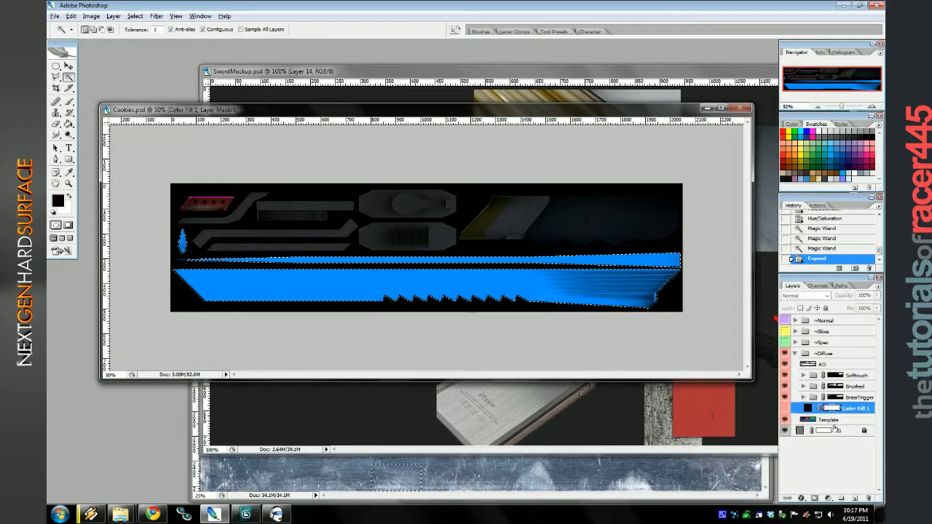
click(840, 498)
double_click(832, 408)
text(M)
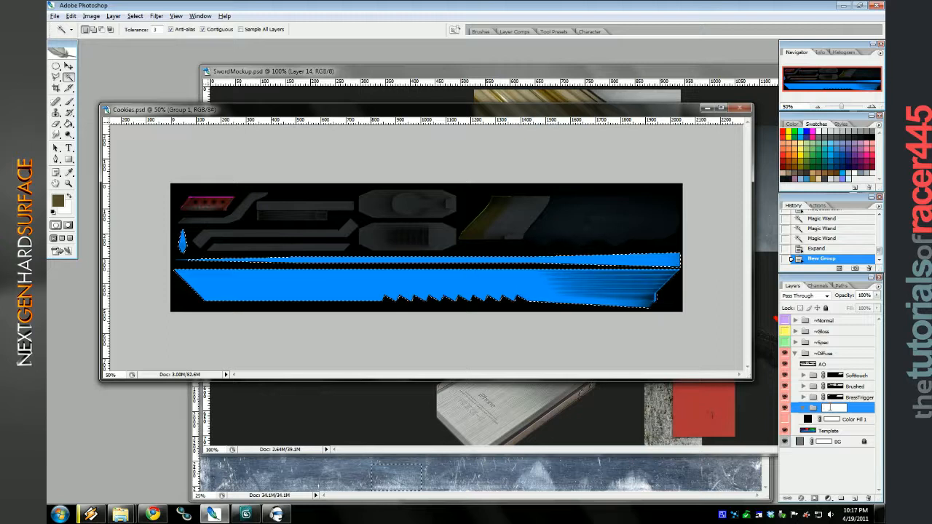
text(UICEMAN)
key(Return)
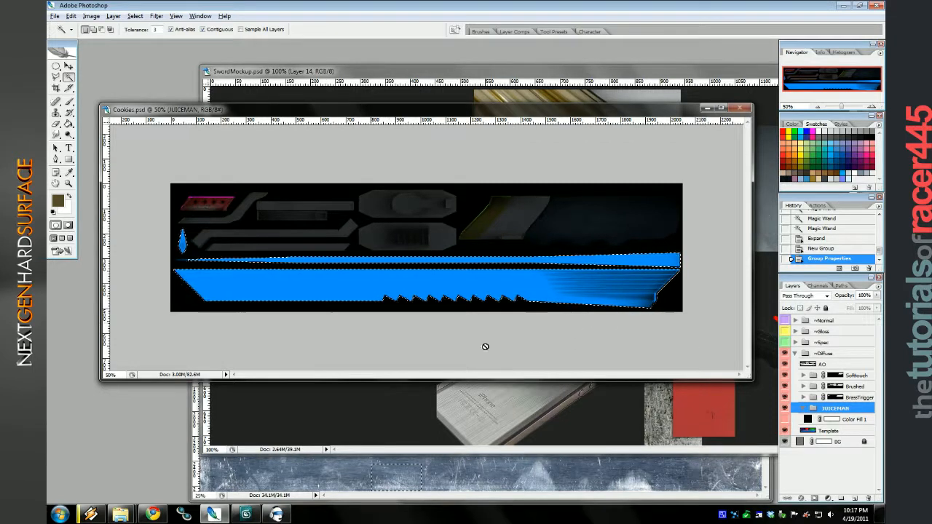
Add the thin blade strip's pointed end to the selection with the Polygonal Lasso and mask the JUICEMAN group with it.
click(56, 77)
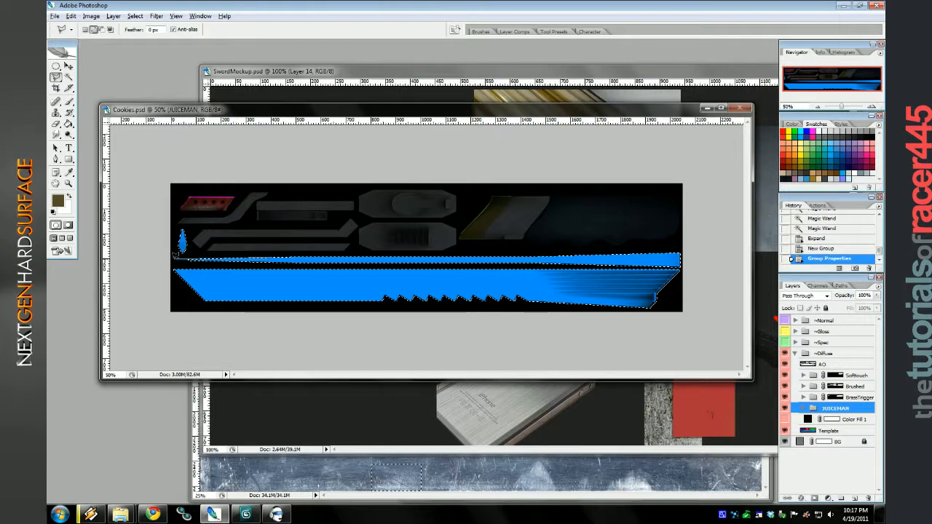
alt+click(281, 264)
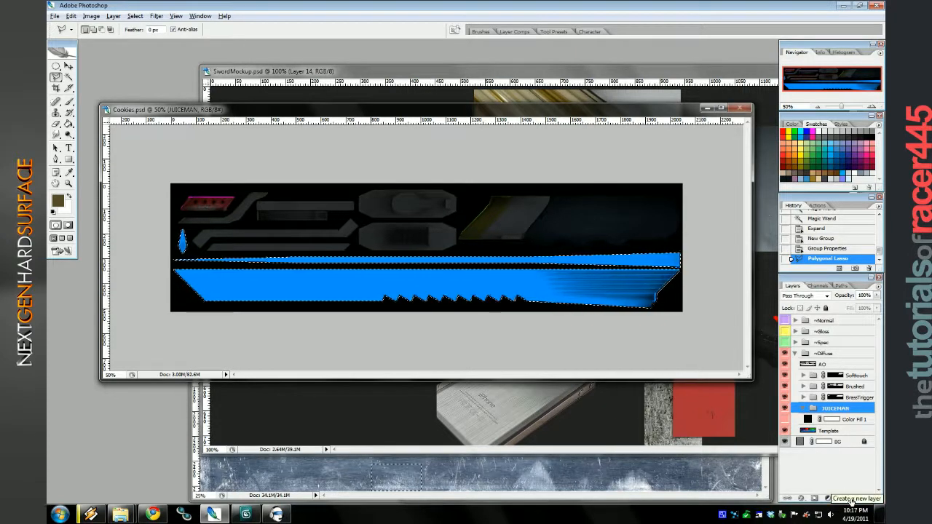
click(814, 499)
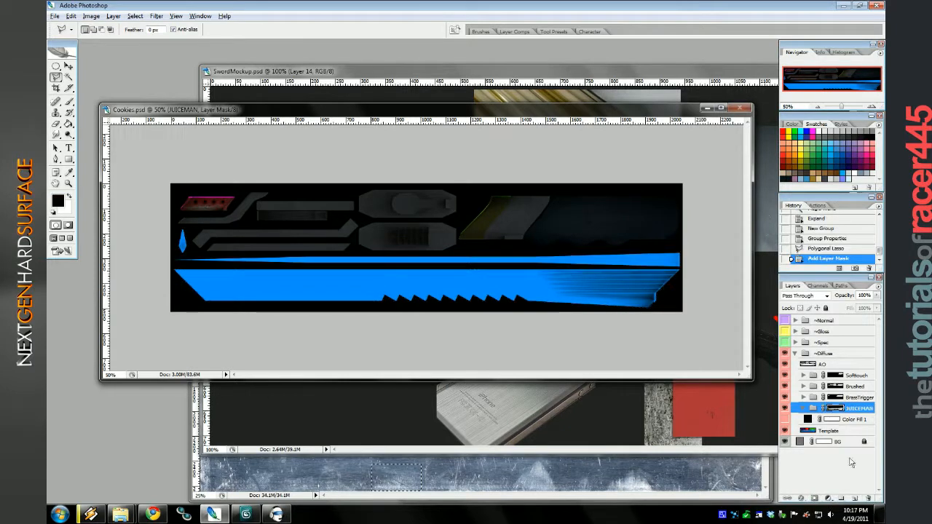
Load the JUICEMAN mask as a selection and create a dark Pattern fill layer inside the group at 100% scale.
ctrl+click(840, 409)
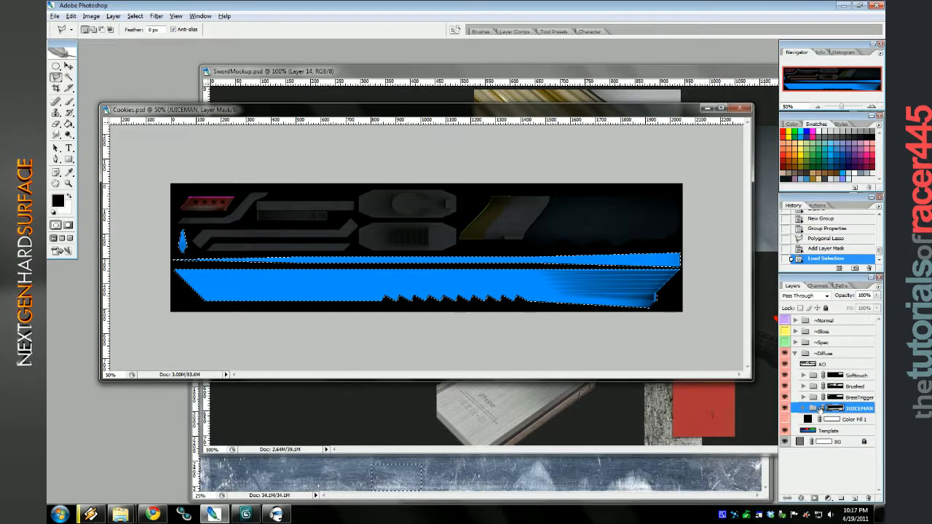
click(834, 495)
click(819, 285)
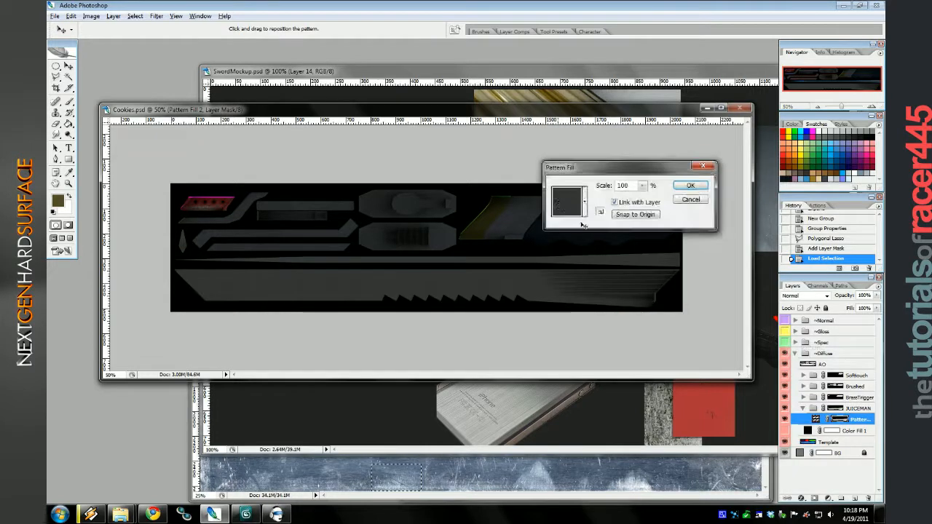
click(584, 202)
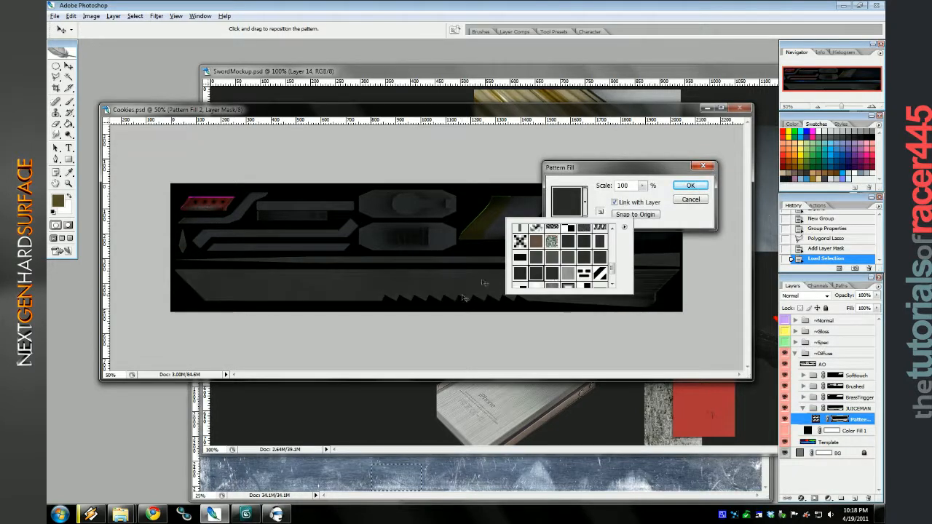
drag(593, 170, 551, 122)
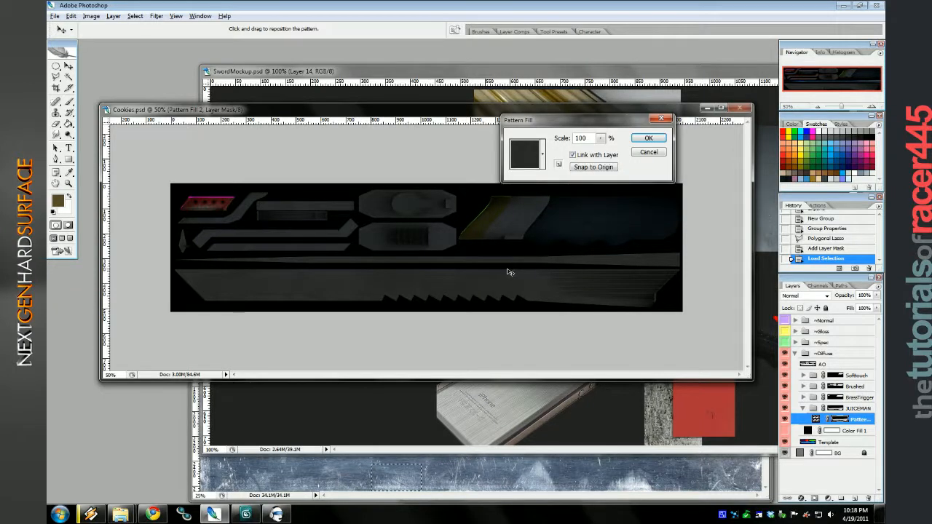
drag(507, 269, 507, 269)
click(648, 139)
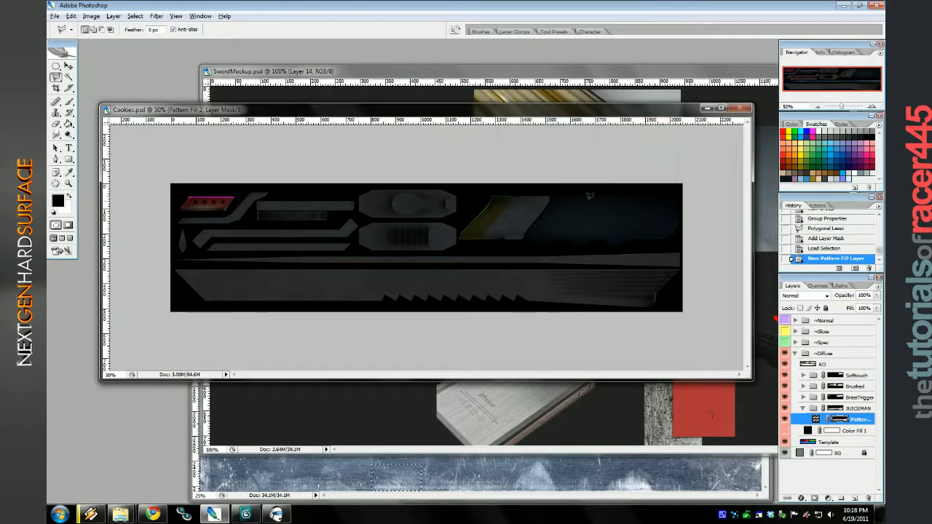
Examine the blade pattern up close, show the Color Fill 1 layer again and compare the blade with the SwordMockup.psd reference.
click(871, 107)
click(871, 107)
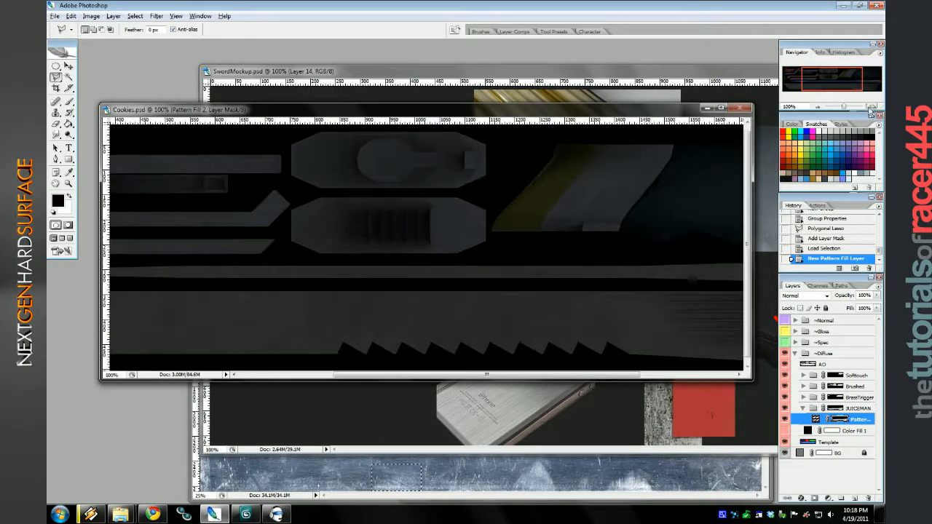
click(816, 108)
click(816, 108)
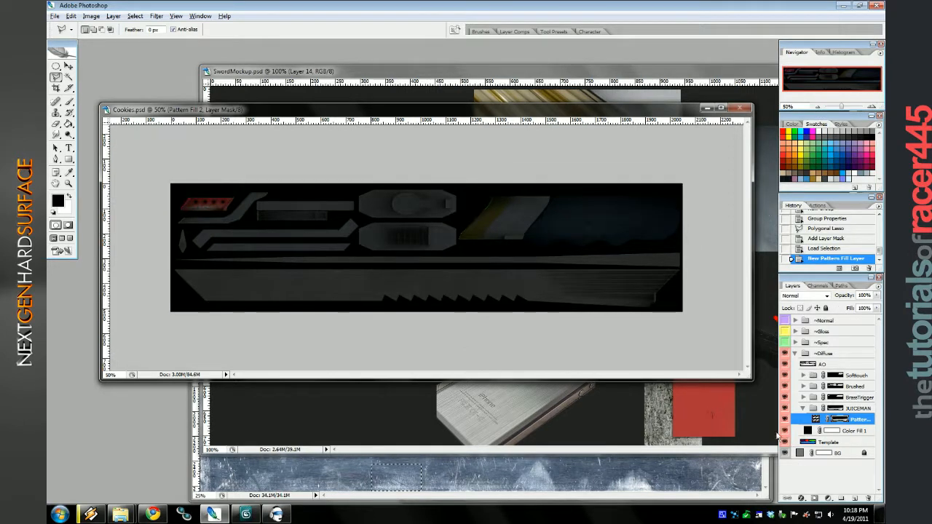
click(518, 444)
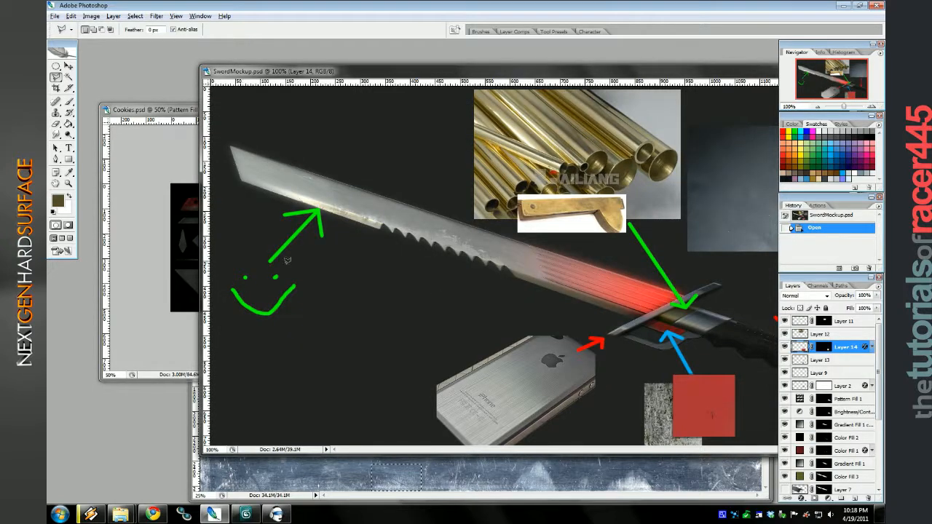
click(145, 108)
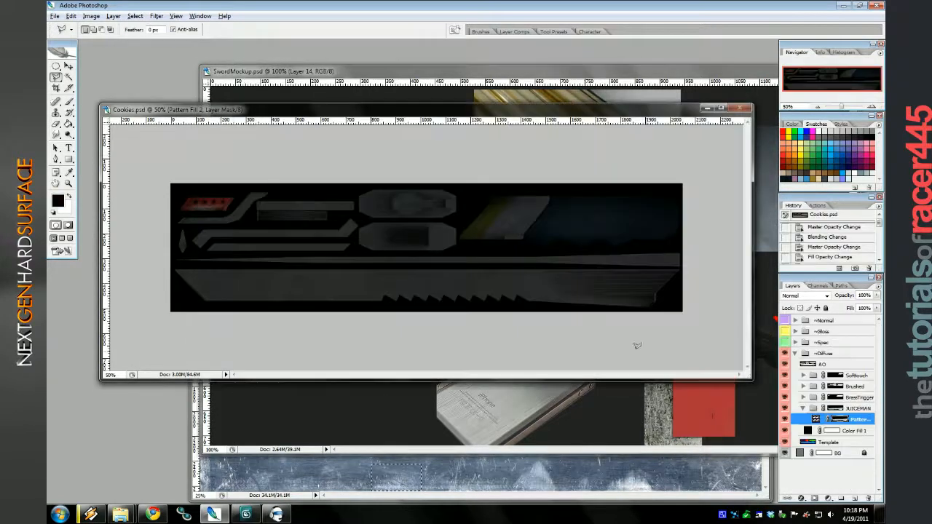
click(784, 421)
click(816, 499)
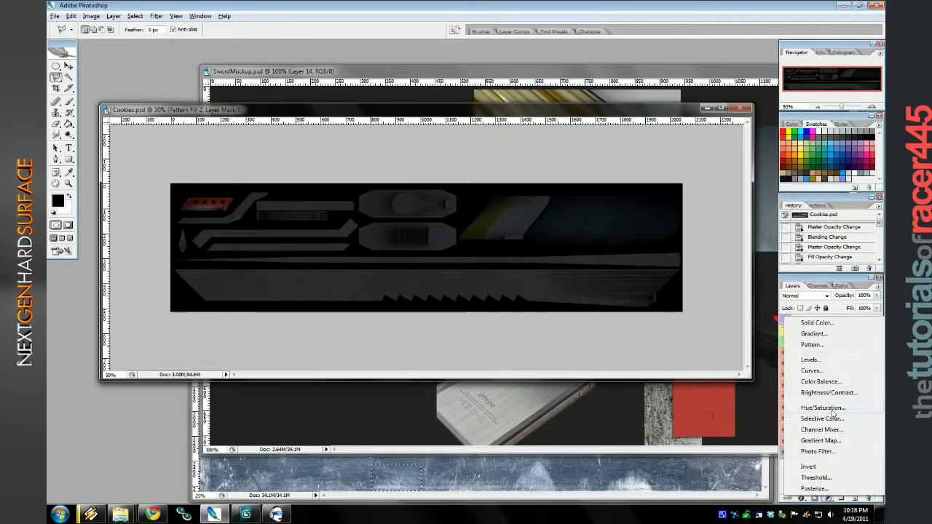
click(761, 368)
Give the blade's pattern fill layer a blue Color Overlay in Soft Light mode at very low opacity.
right_click(863, 423)
click(809, 205)
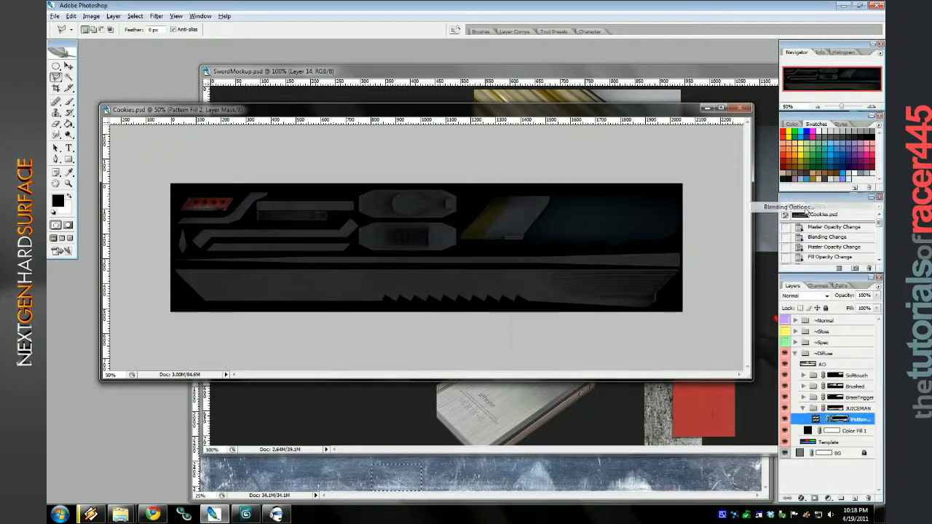
click(466, 395)
click(625, 297)
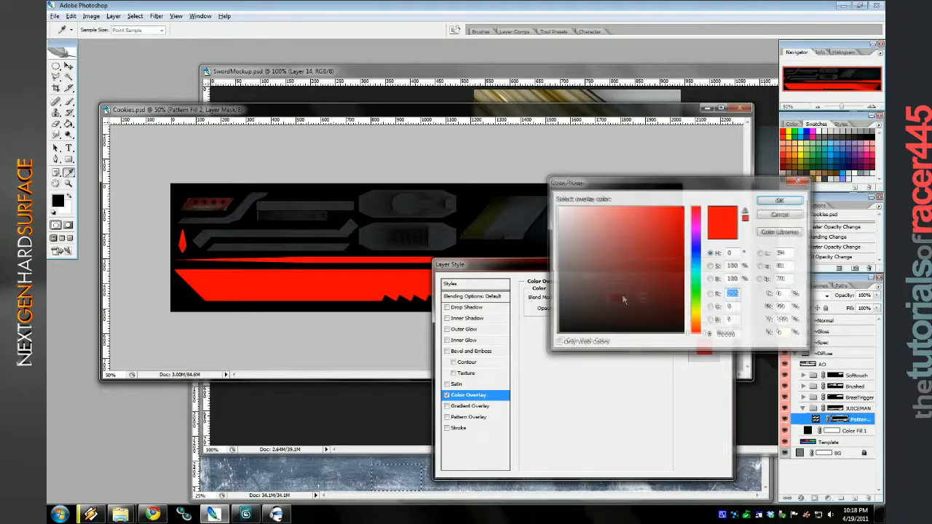
click(696, 266)
click(779, 200)
click(603, 300)
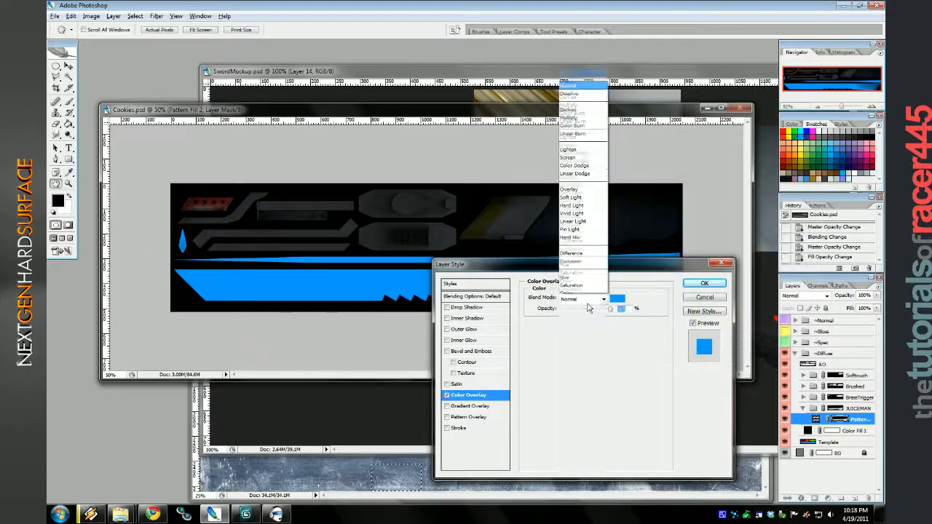
click(570, 185)
click(562, 310)
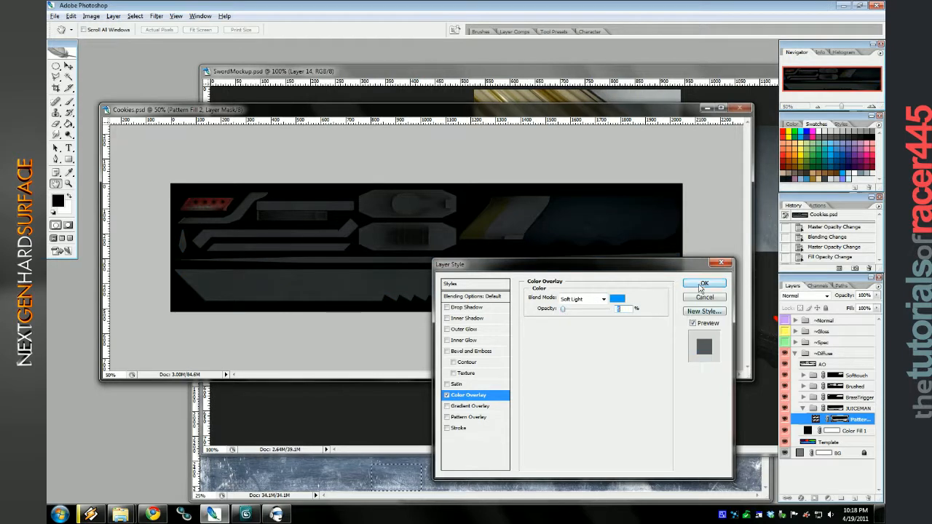
click(702, 285)
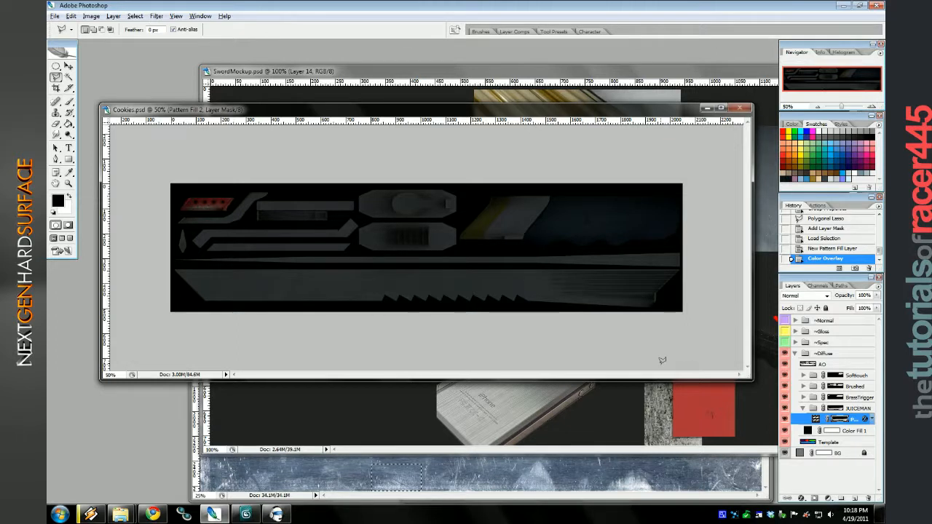
Outline the grooved section at the blade's base with the Polygonal Lasso and paste that area of the AO layer as a new layer.
key(ctrl+plus)
key(ctrl+plus)
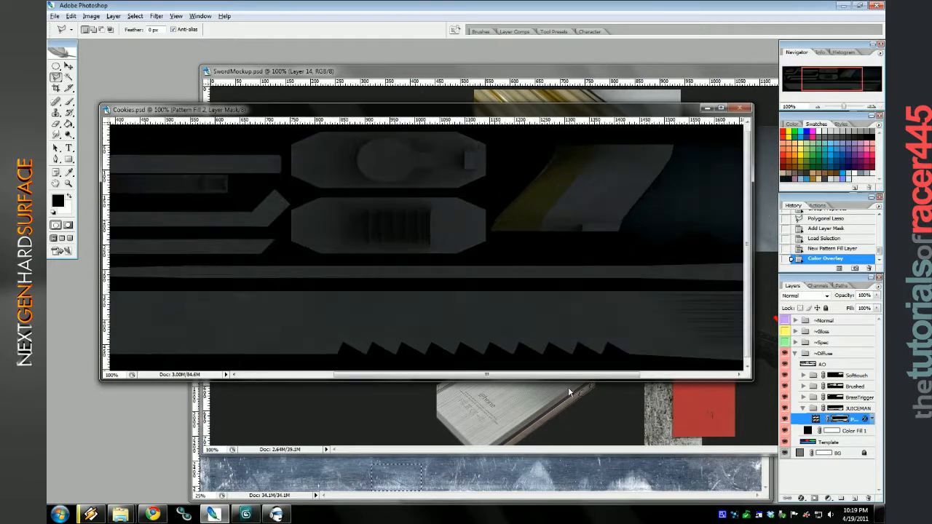
drag(604, 376, 730, 376)
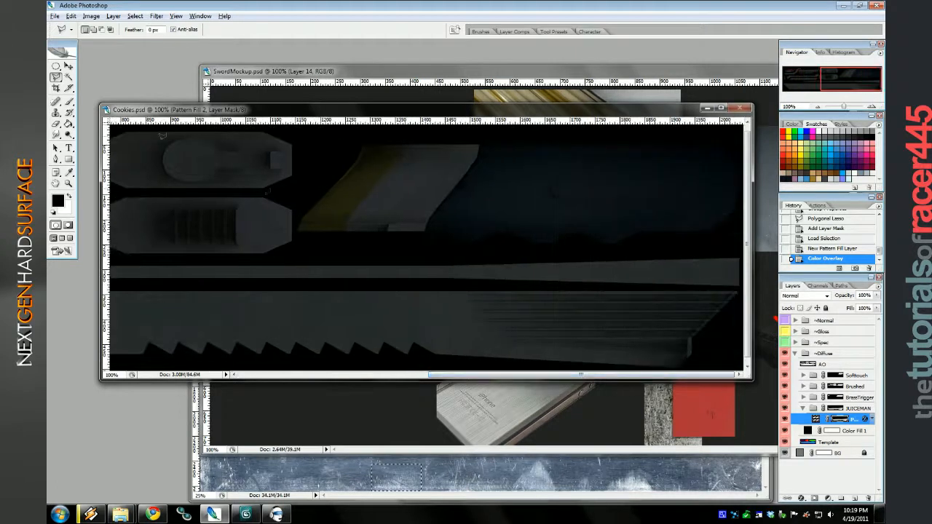
click(56, 67)
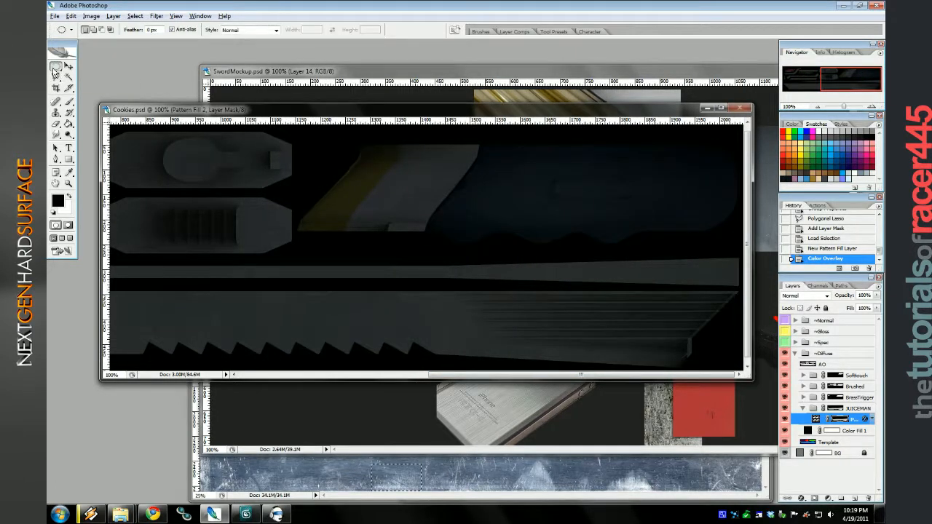
click(56, 77)
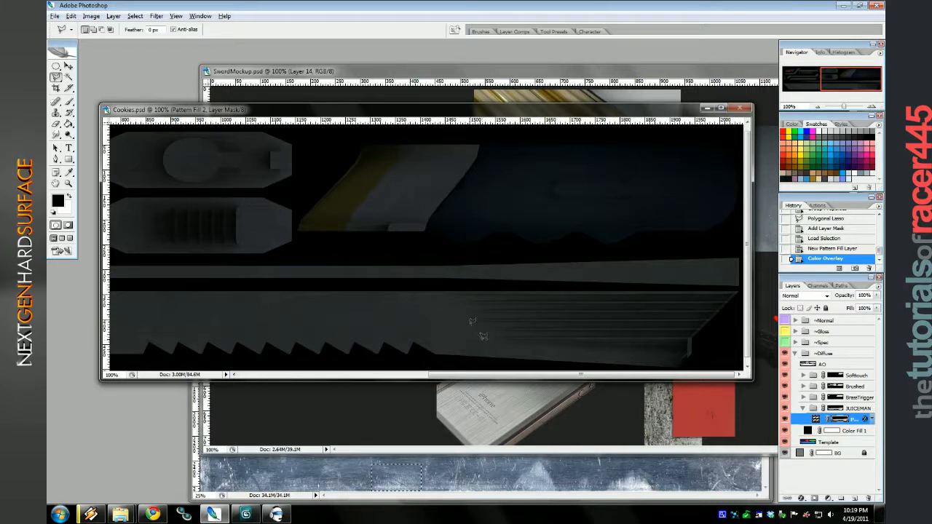
click(482, 337)
click(440, 290)
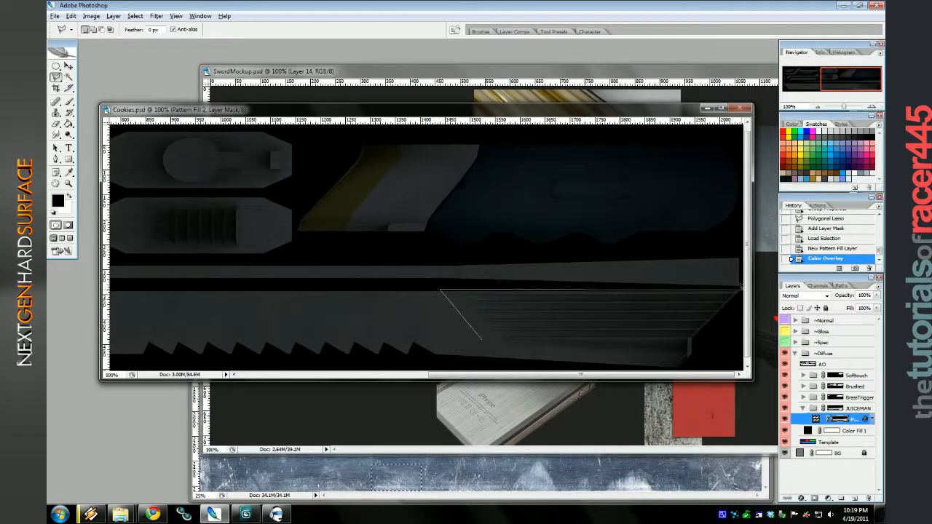
click(739, 291)
click(482, 338)
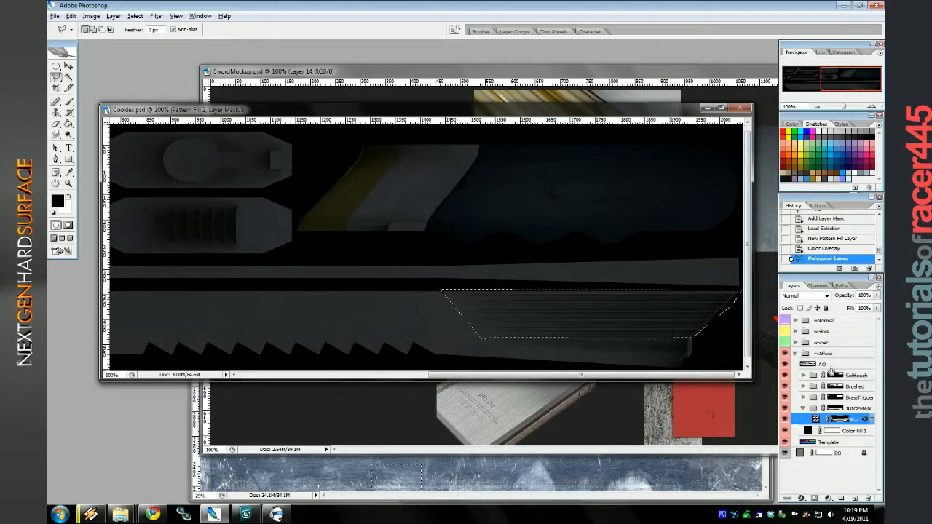
click(823, 364)
key(ctrl+v)
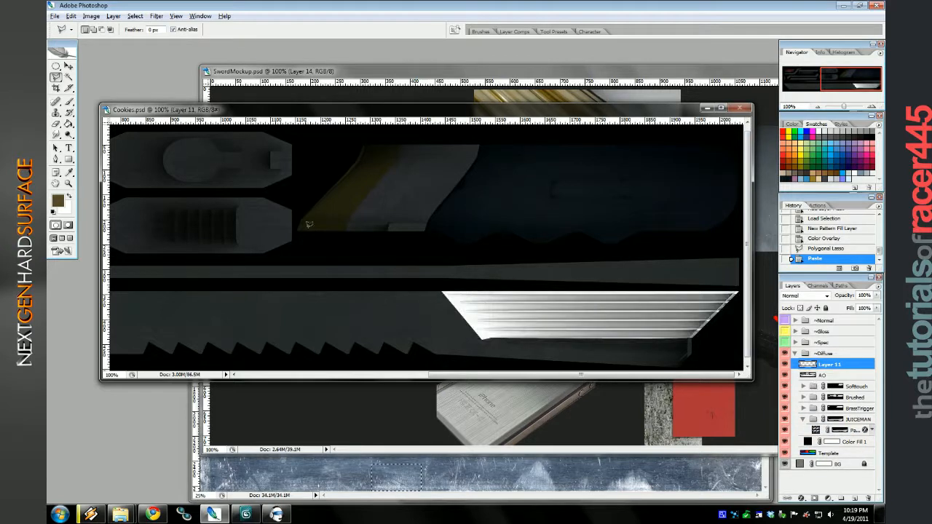
Invert the pasted AO layer and clear the white strip above the grooves with a rectangular marquee selection.
key(ctrl+i)
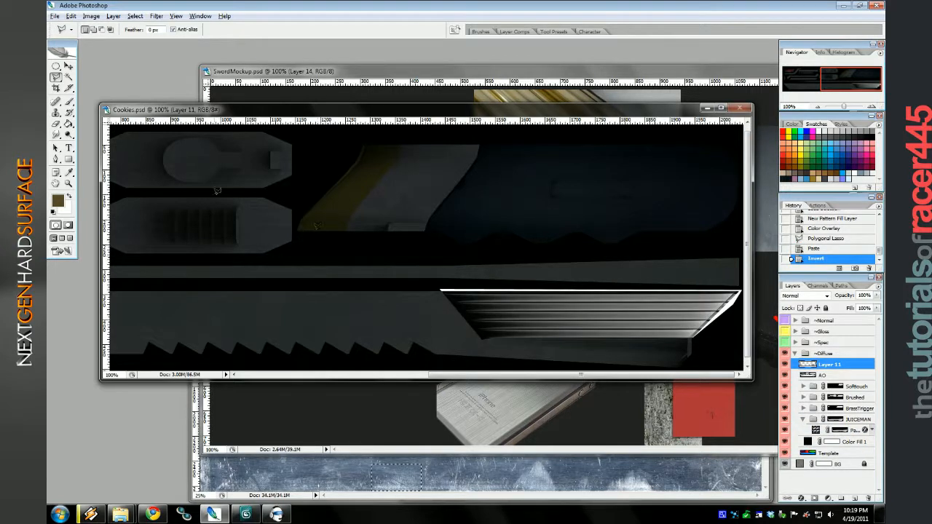
click(56, 66)
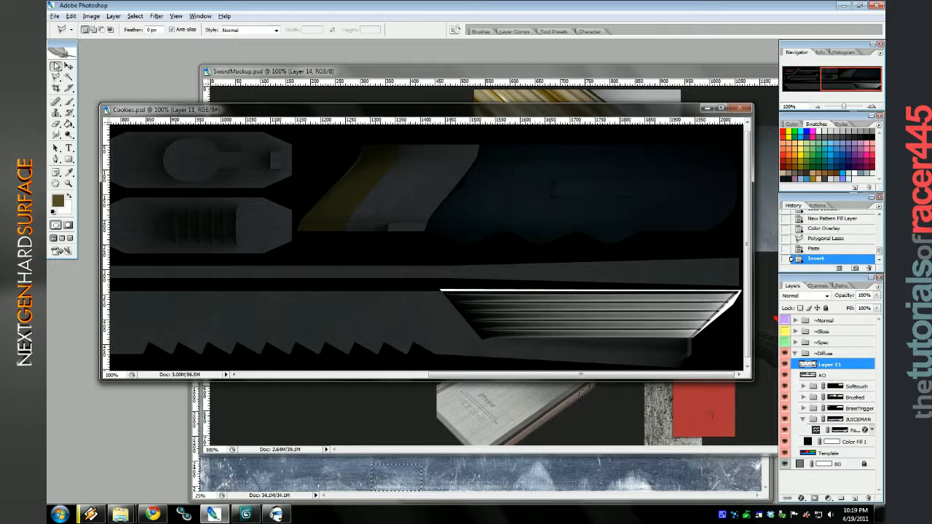
drag(56, 66, 87, 68)
mouse_move(674, 244)
mouse_down()
mouse_move(742, 280)
mouse_move(744, 293)
mouse_up()
key(Delete)
Clear the white edge beyond the grooved section's slanted end with a Polygonal Lasso selection, and deselect.
click(56, 77)
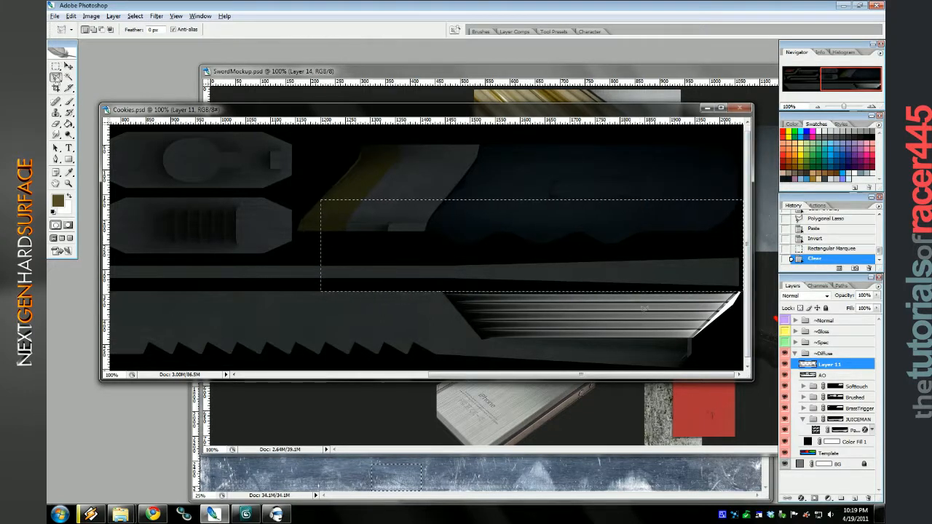
click(691, 332)
click(743, 361)
click(693, 362)
click(691, 333)
key(Delete)
key(ctrl+d)
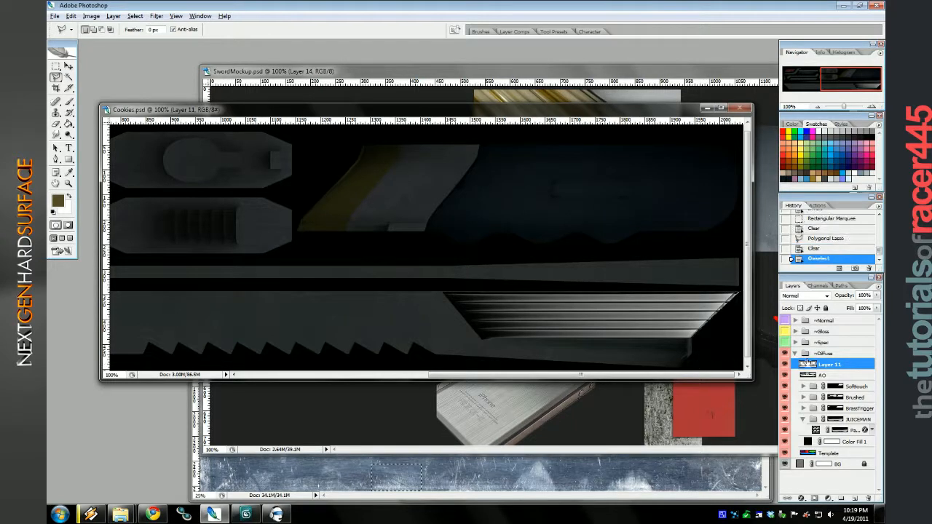
Fade out Layer 11's dark tones with Blend If, splitting the This Layer black point to 9 / 74.
right_click(799, 364)
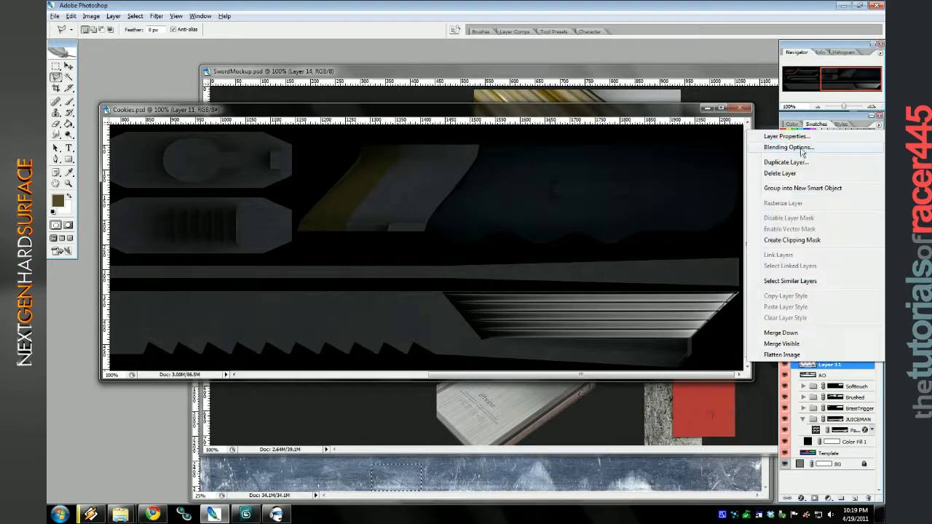
click(842, 148)
drag(594, 267, 241, 235)
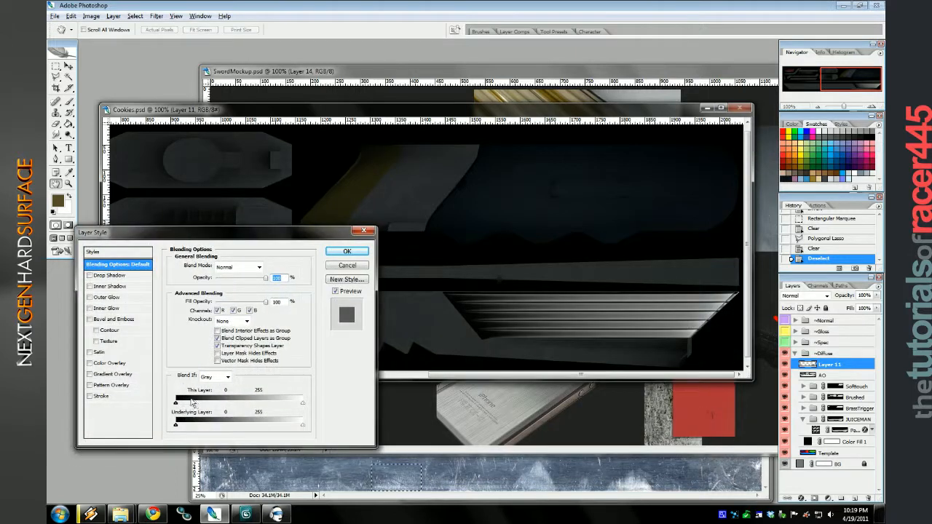
mouse_move(175, 405)
mouse_down()
mouse_move(220, 405)
mouse_move(177, 406)
mouse_up()
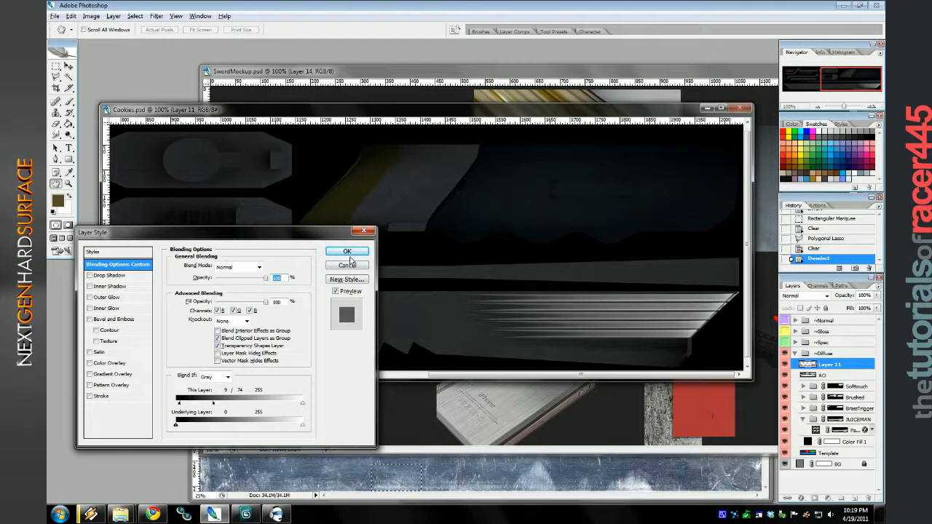
click(348, 252)
Colorize the groove highlights on Layer 11 red using Hue/Saturation with hue 360 and a saturation above 25.
click(91, 15)
mouse_move(109, 36)
click(217, 109)
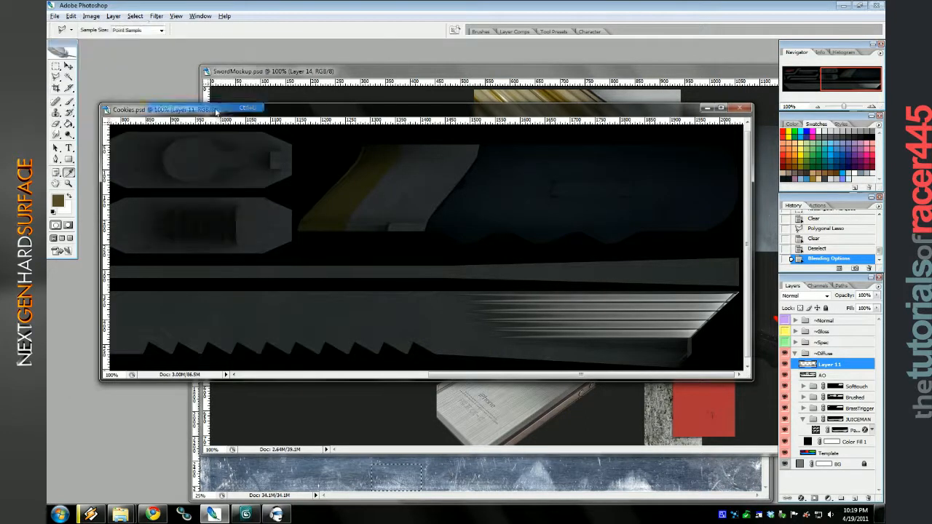
click(342, 356)
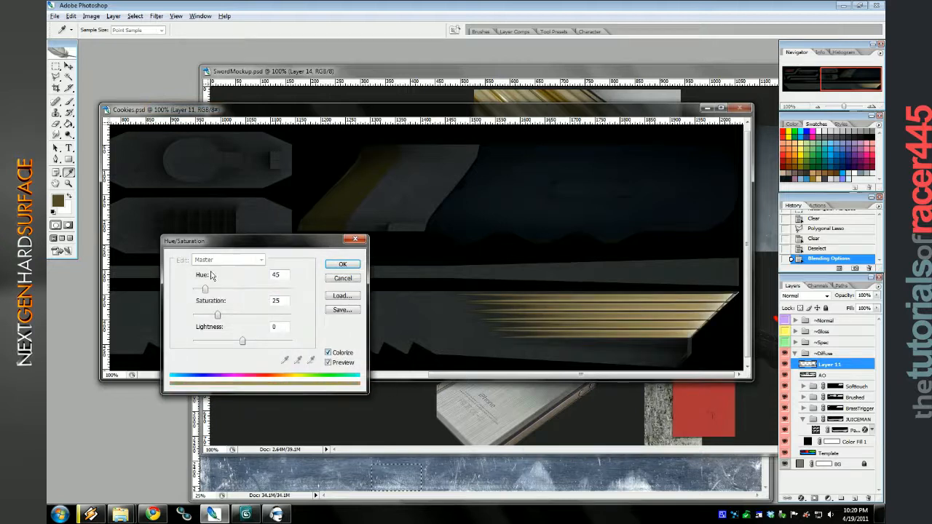
drag(213, 290, 304, 295)
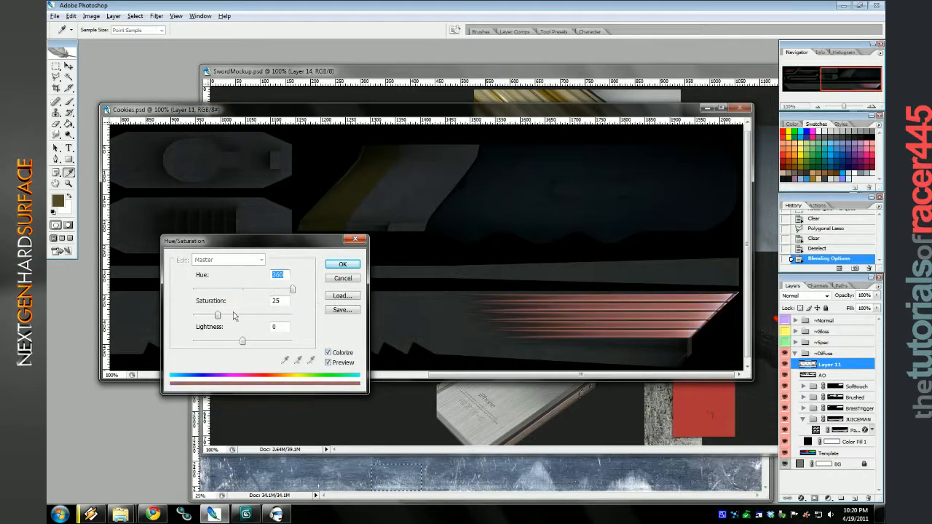
drag(234, 316, 245, 315)
click(343, 264)
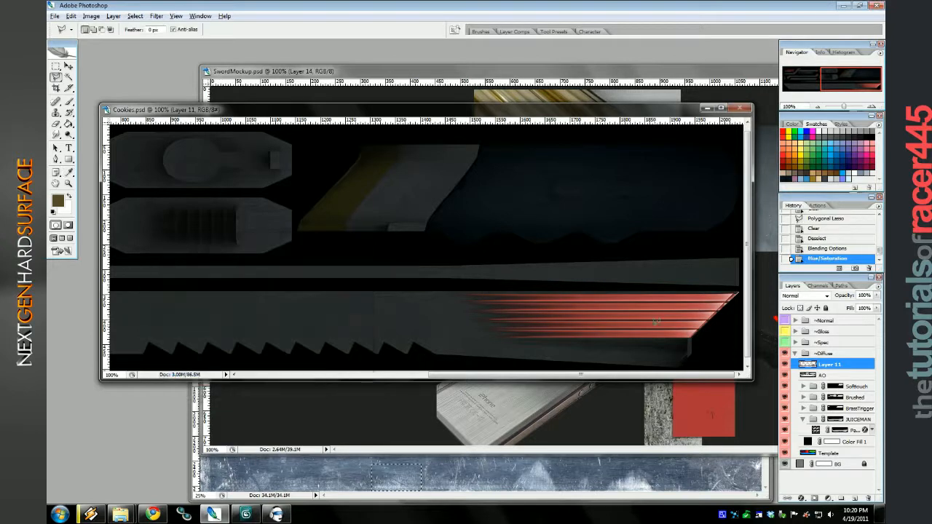
Raise the This Layer black point in Layer 11's Blend If settings to 55 / 74.
right_click(851, 367)
click(803, 152)
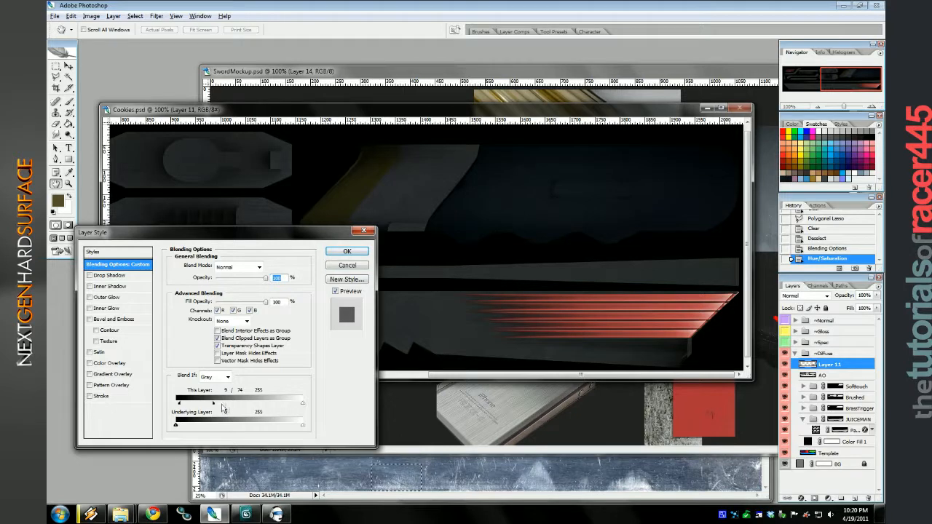
drag(177, 404, 206, 404)
click(346, 251)
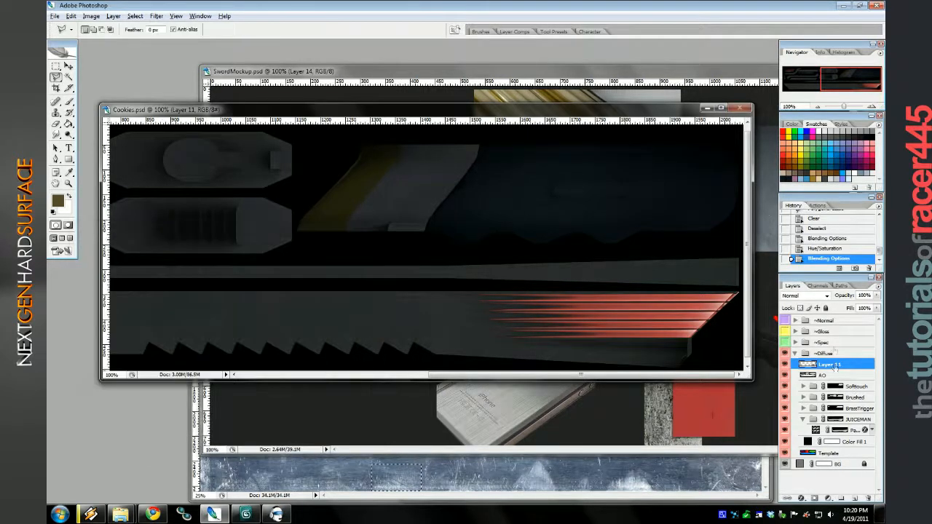
right_click(834, 366)
click(795, 151)
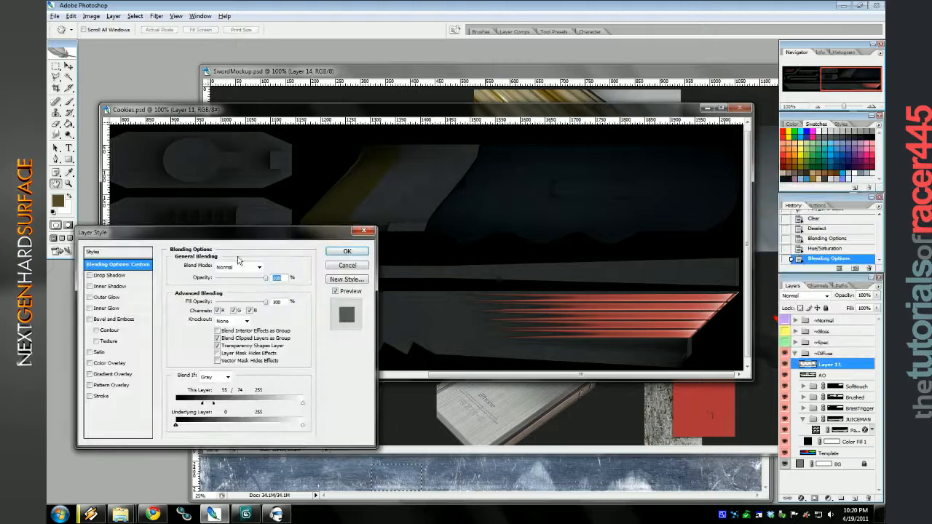
click(347, 267)
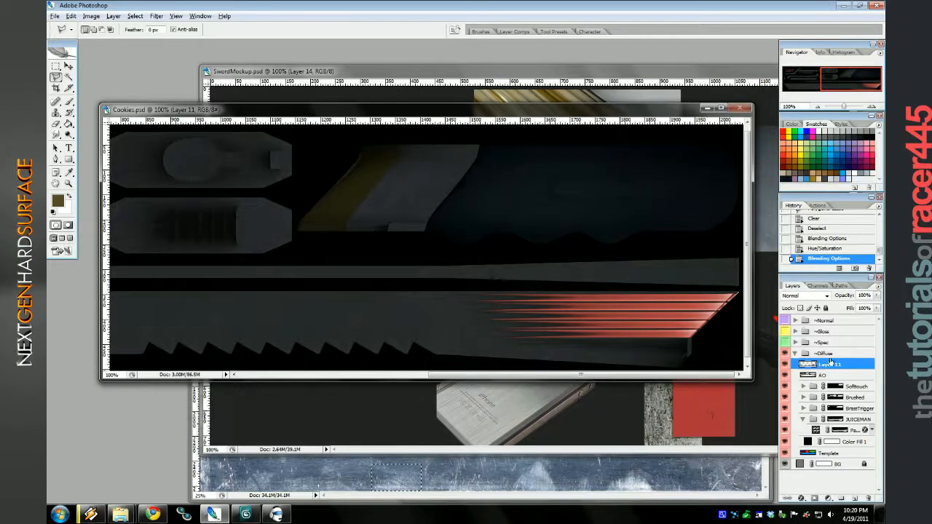
Move Layer 11 out of the ~Diffuse group into a new top-level group named ~Illum.
drag(837, 318, 837, 320)
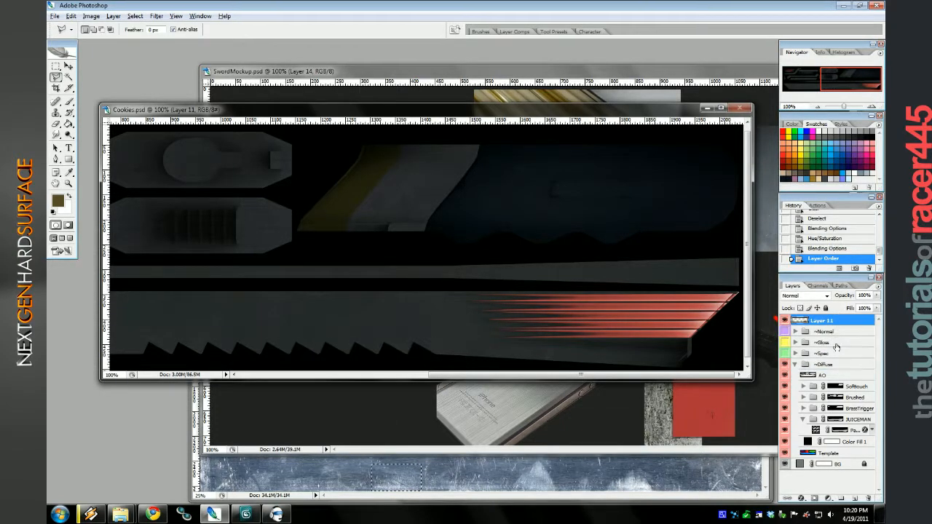
click(841, 498)
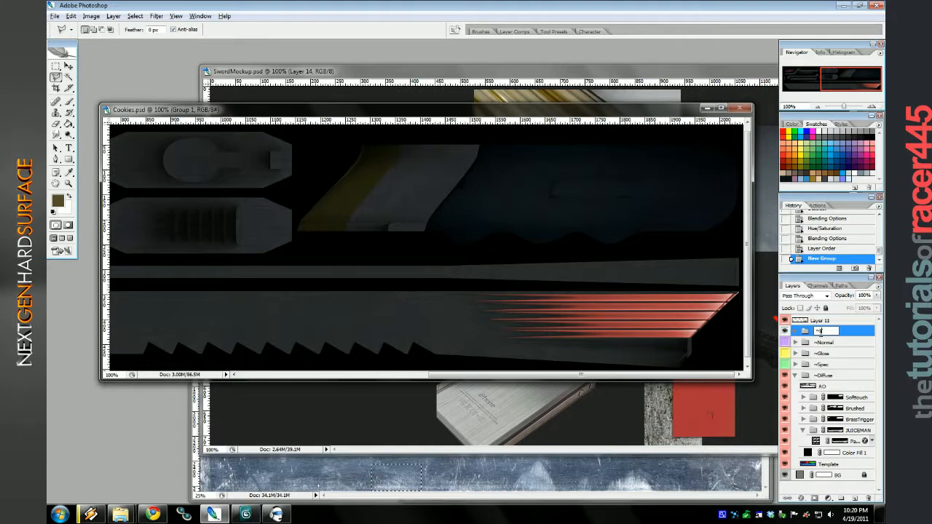
key(Return)
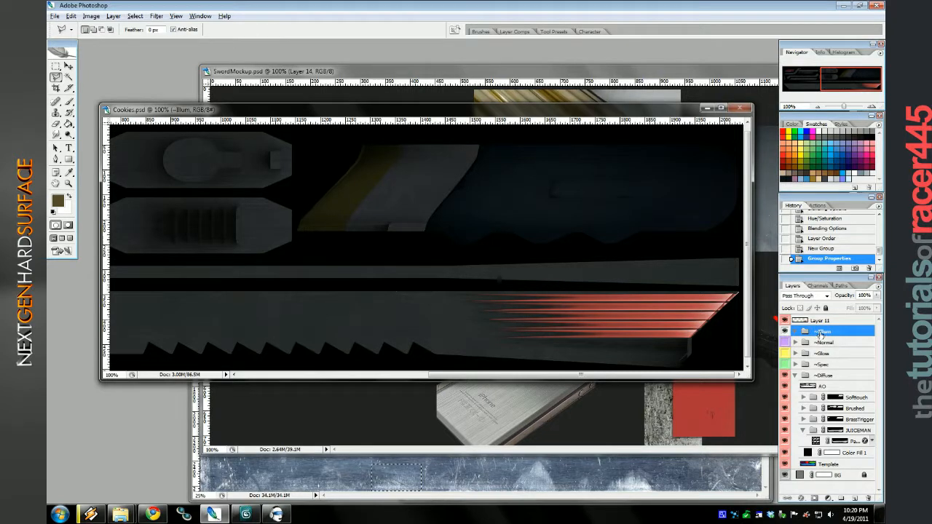
click(821, 321)
drag(823, 334, 827, 322)
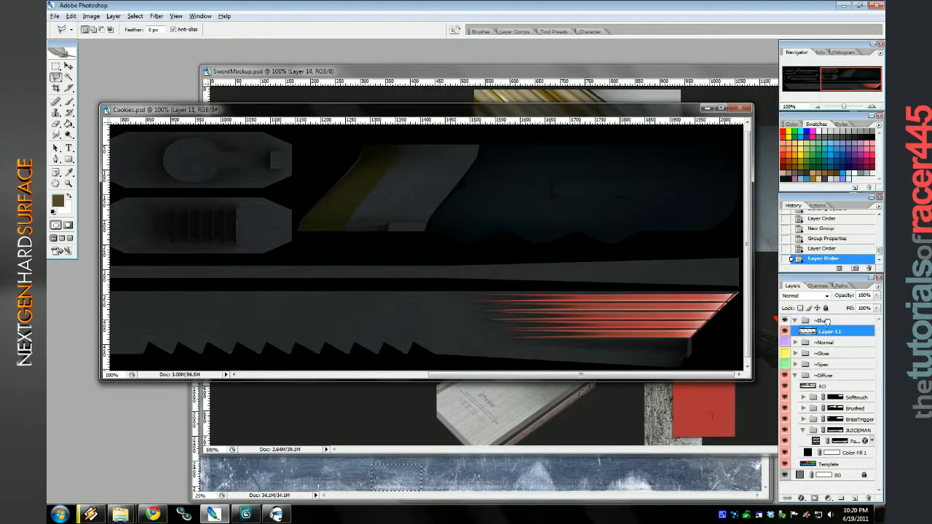
Add a black (000000) solid color fill layer and place it beneath Layer 11.
click(831, 499)
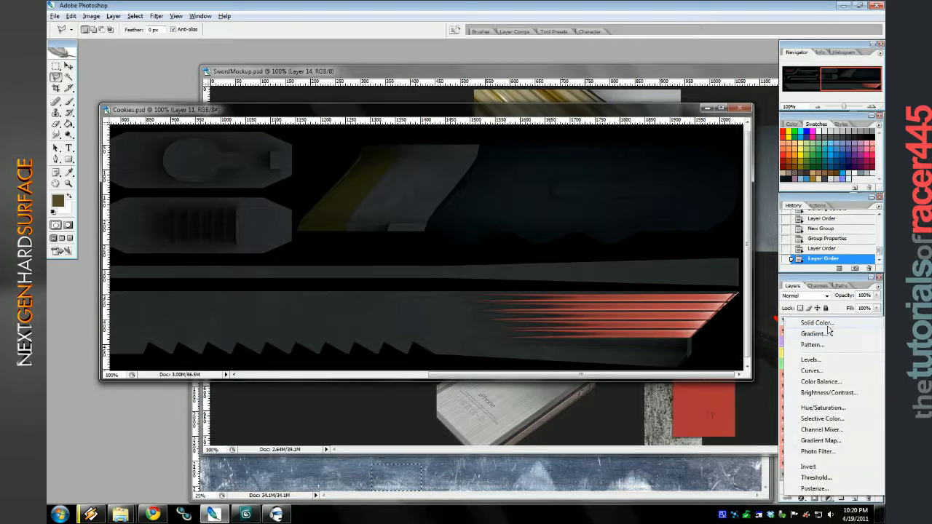
click(863, 265)
click(559, 210)
drag(685, 238, 656, 334)
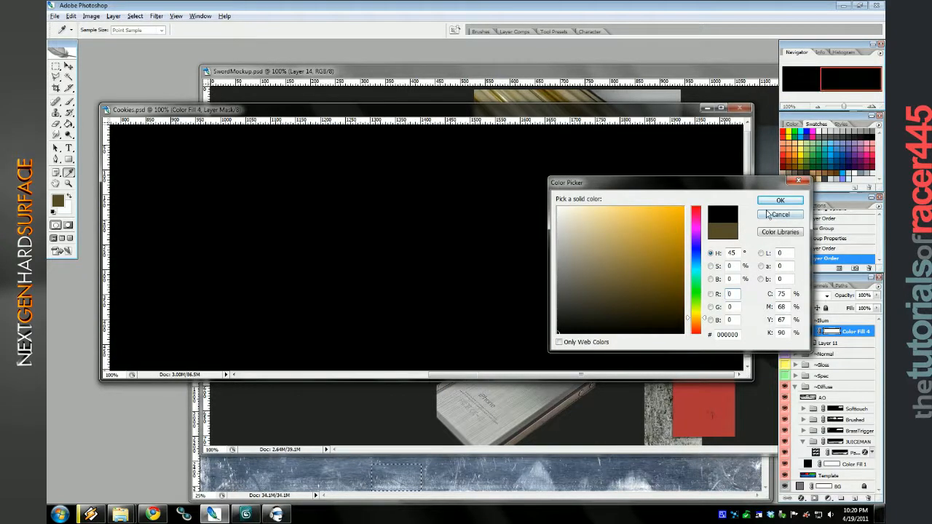
click(780, 200)
drag(843, 341, 842, 352)
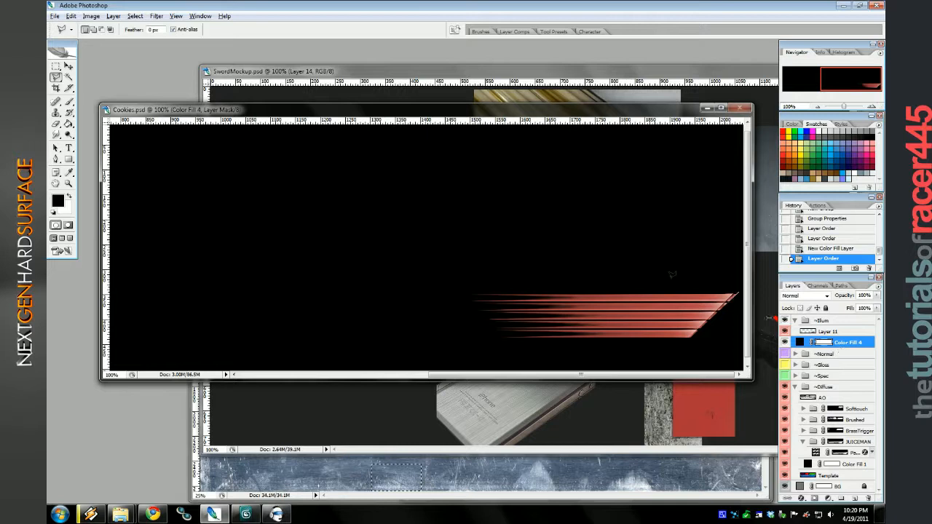
Soften the red groove lines on Layer 11 with a slight Gaussian Blur.
click(830, 333)
click(156, 15)
mouse_move(73, 94)
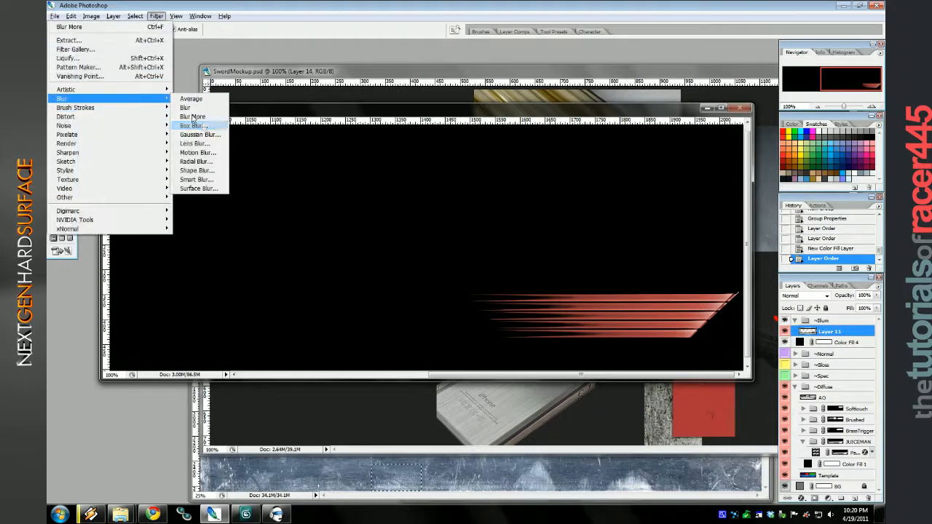
click(193, 139)
drag(580, 224, 576, 222)
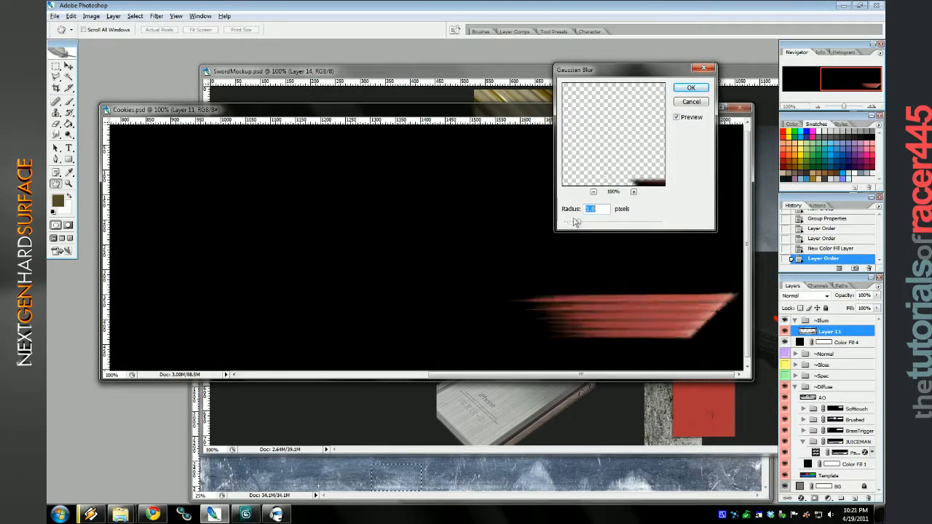
click(696, 90)
Clear Layer 11's layer style and keep its blend mode at Normal.
click(804, 295)
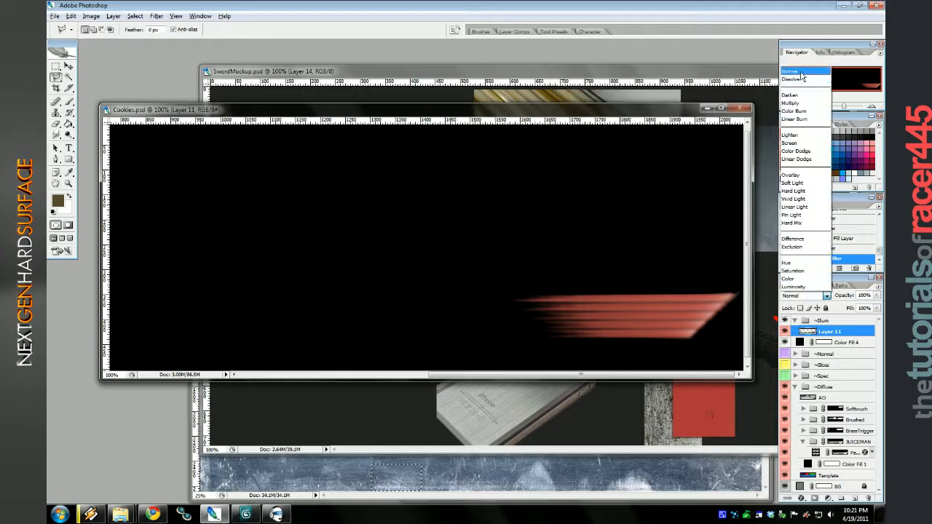
click(821, 149)
right_click(841, 331)
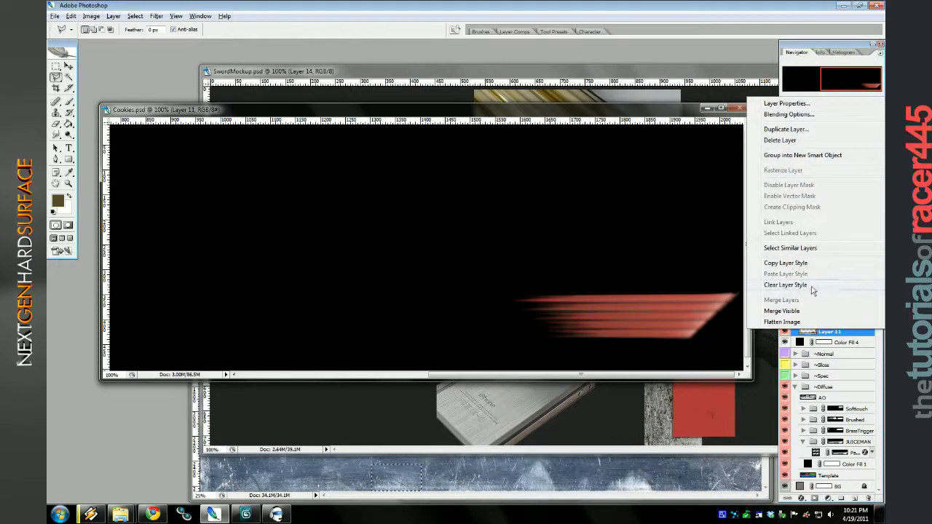
click(834, 340)
click(810, 298)
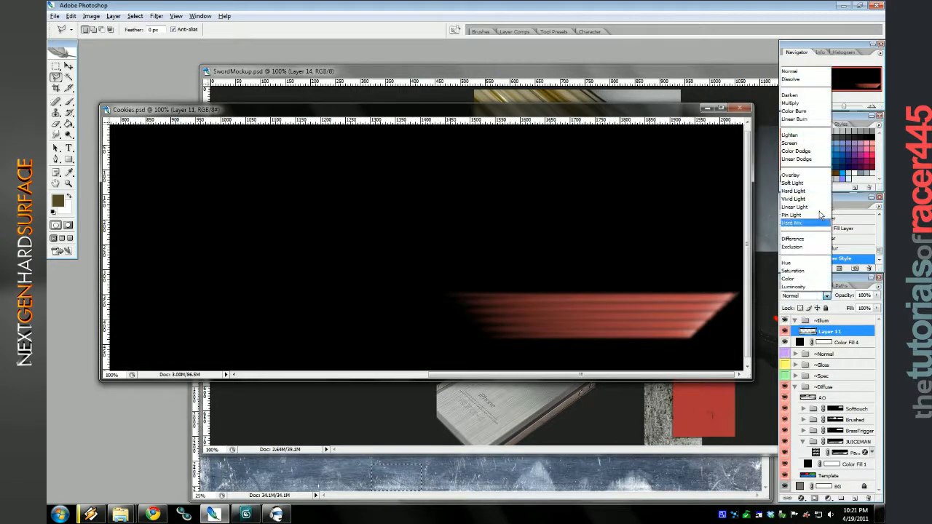
click(428, 116)
Boost the saturation of Layer 11 with Hue/Saturation for a vivid red glow.
key(ctrl+u)
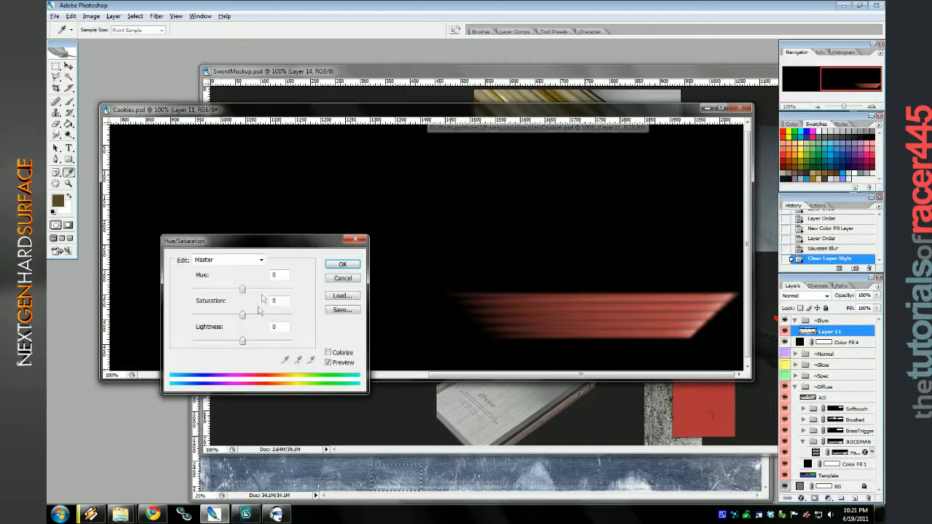
drag(242, 315, 265, 316)
click(347, 265)
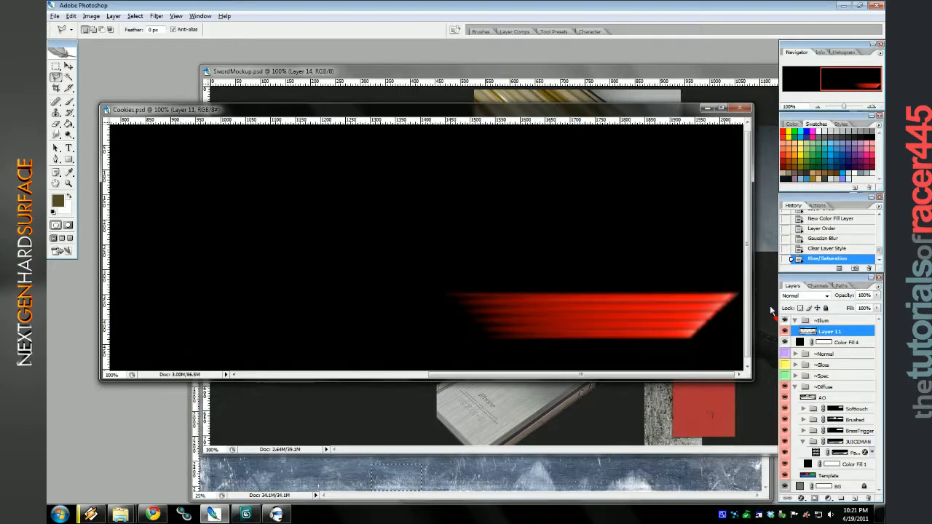
Collapse the ~Illum group, export the texture maps and check the sword in 3ds Max.
click(795, 321)
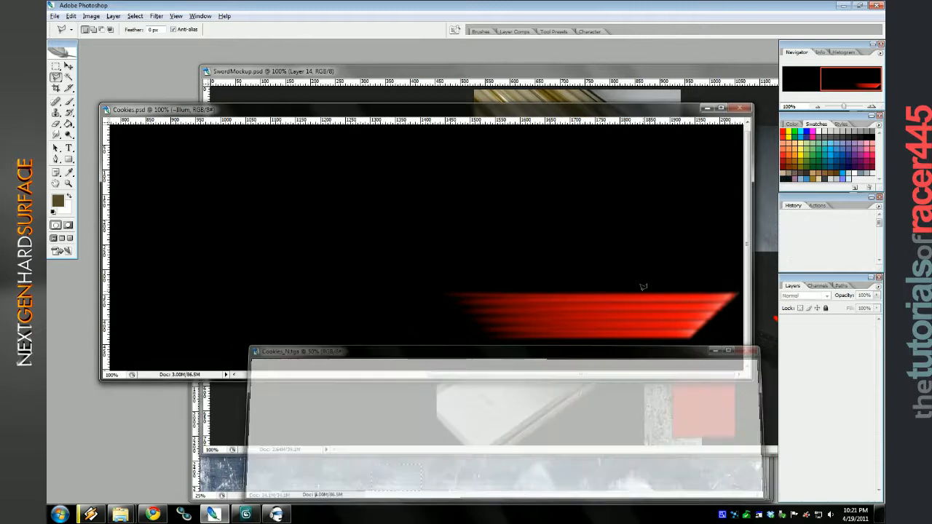
click(246, 514)
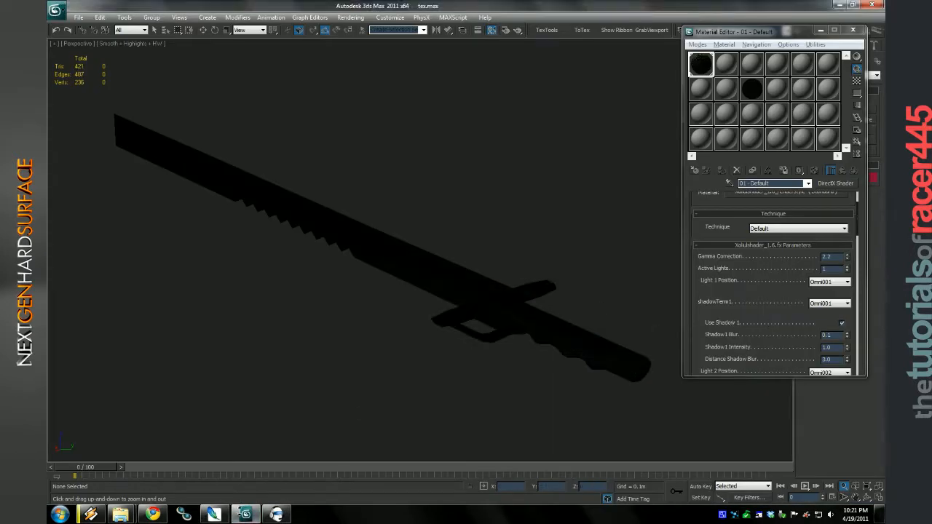
Return to Photoshop, put Color Fill 4 inside the ~Illum group below Layer 11 and export the texture maps again.
key(alt+Tab)
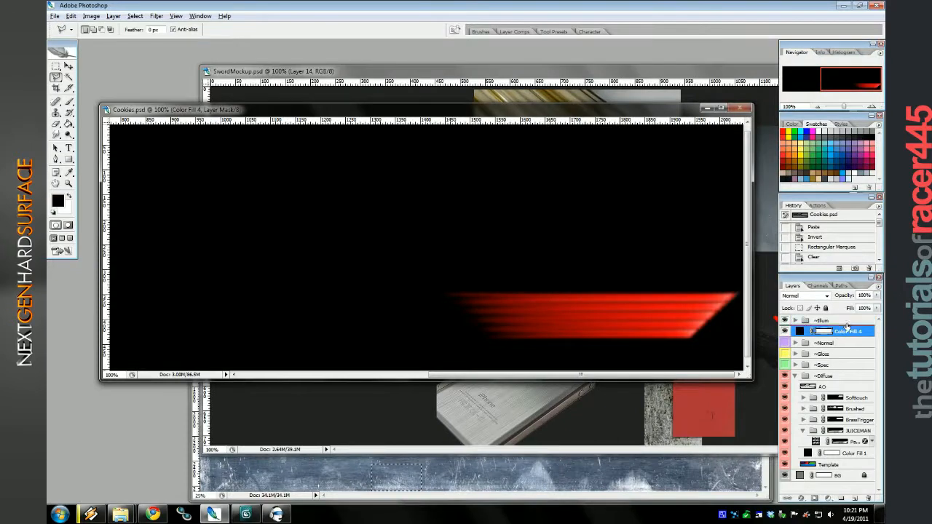
click(794, 321)
key(F2)
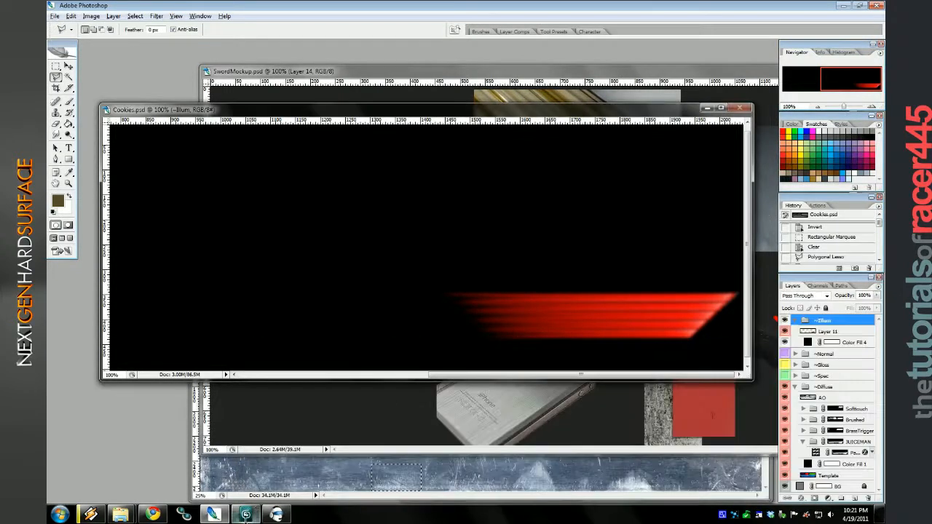
Switch to 3ds Max and load Cookies_I.tga as the self-illumination map of the sword's 01 - Default shader material.
key(alt+Tab)
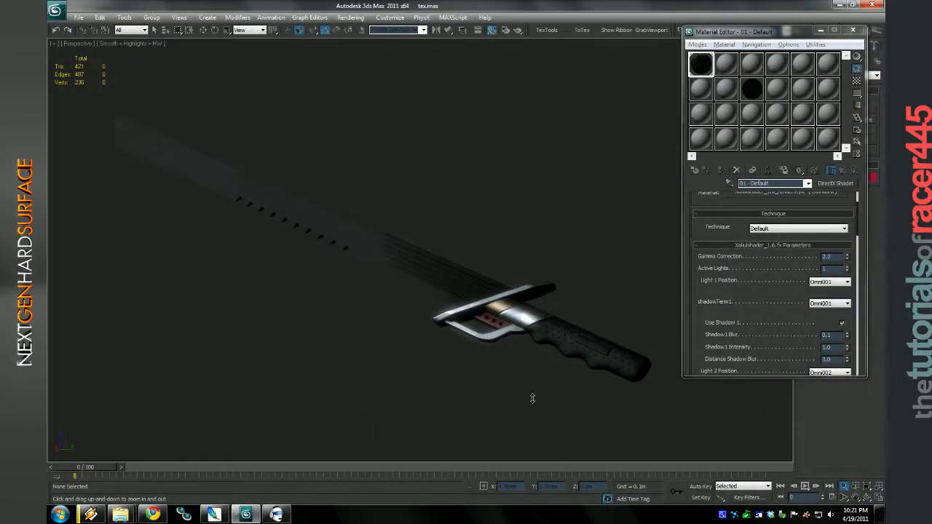
scroll(756, 342, down, 8)
drag(785, 318, 772, 249)
scroll(772, 249, down, 5)
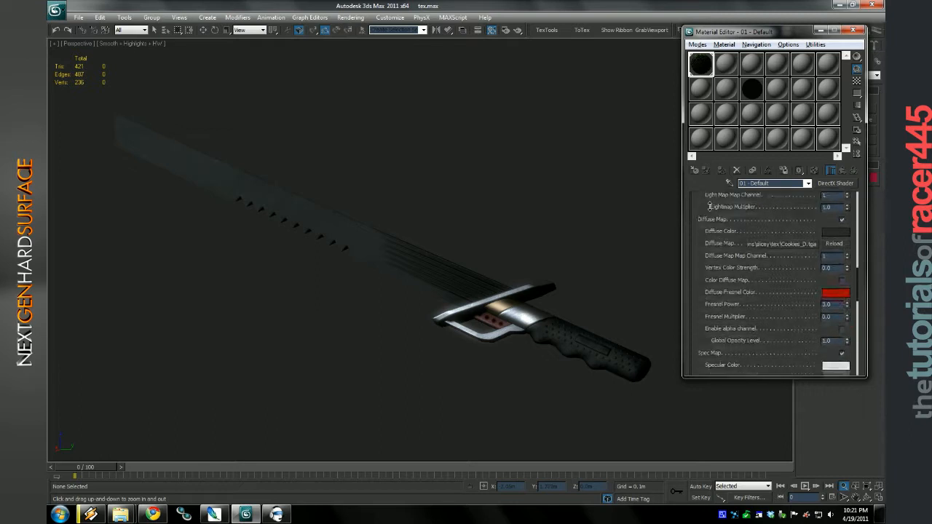
scroll(743, 296, down, 6)
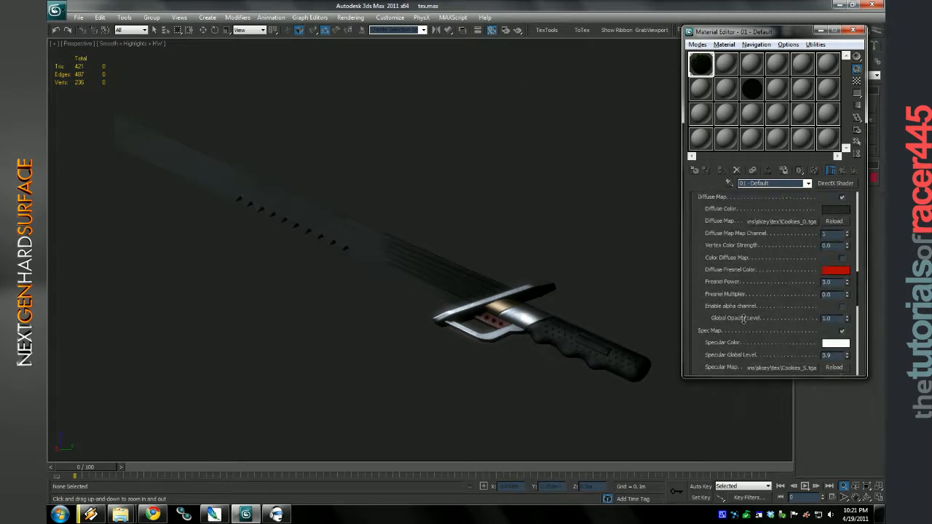
click(781, 251)
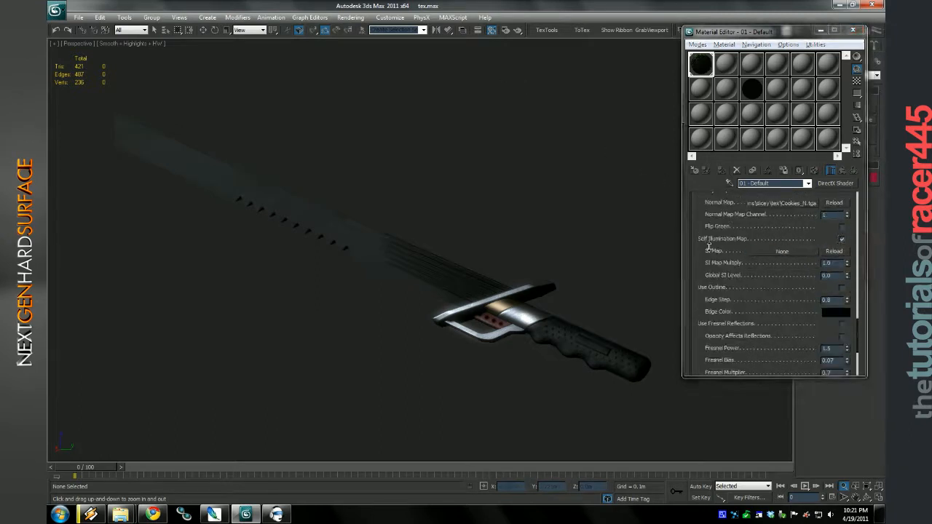
double_click(518, 143)
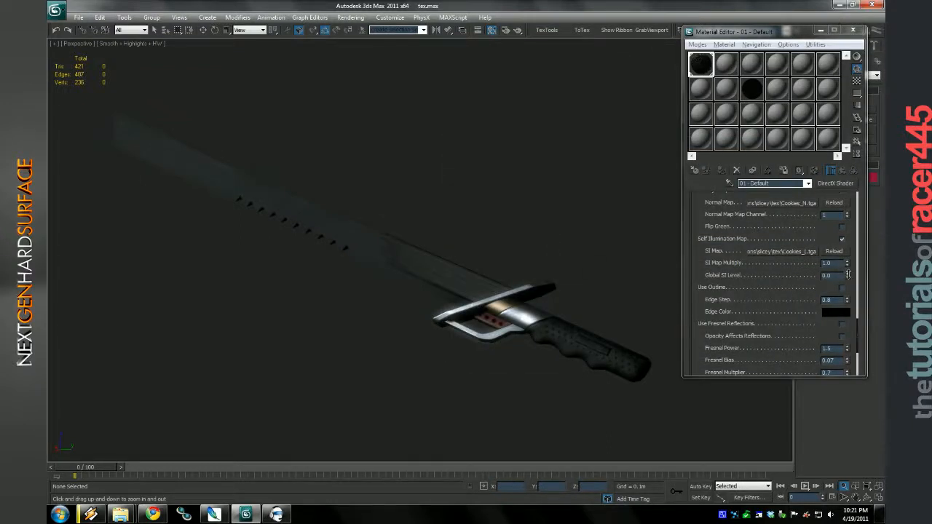
Reload the self-illumination map in the sword material and inspect the blade's grooves up close.
drag(537, 239, 498, 275)
scroll(498, 275, up, 5)
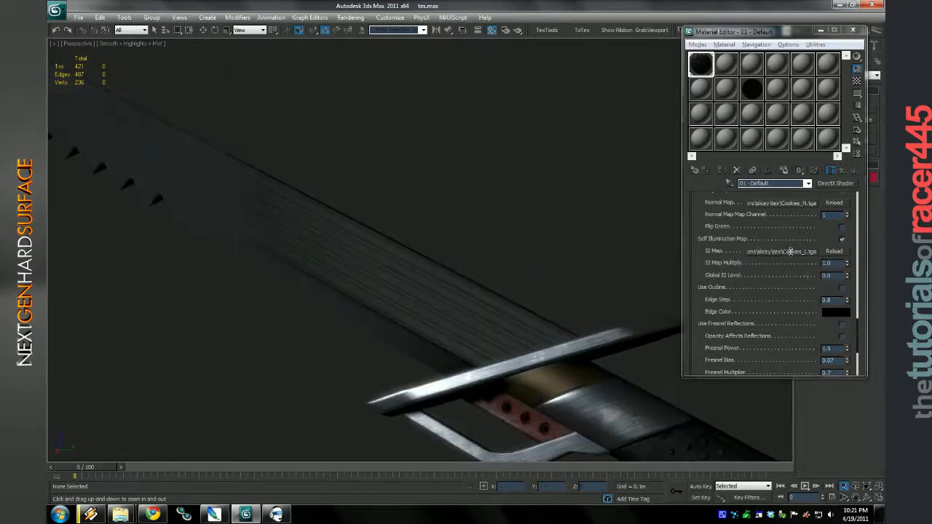
click(790, 251)
click(837, 255)
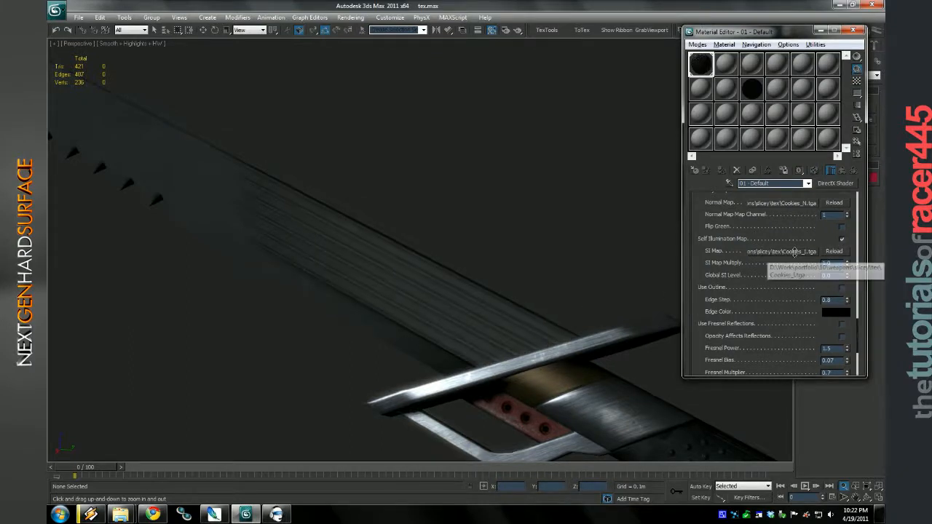
scroll(622, 308, up, 5)
scroll(623, 308, down, 8)
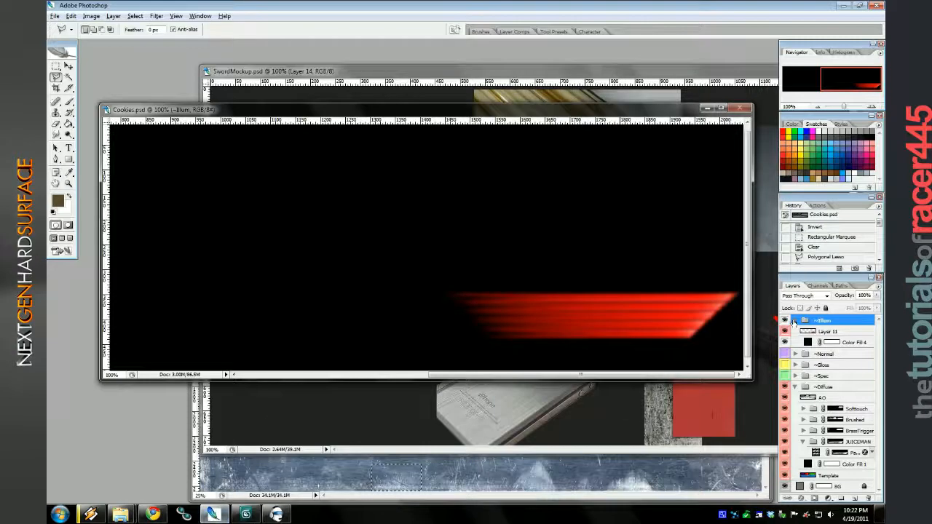
Return to Photoshop, collapse the ~Illum group and compare Cookies.psd with the group hidden and shown.
click(795, 321)
click(785, 321)
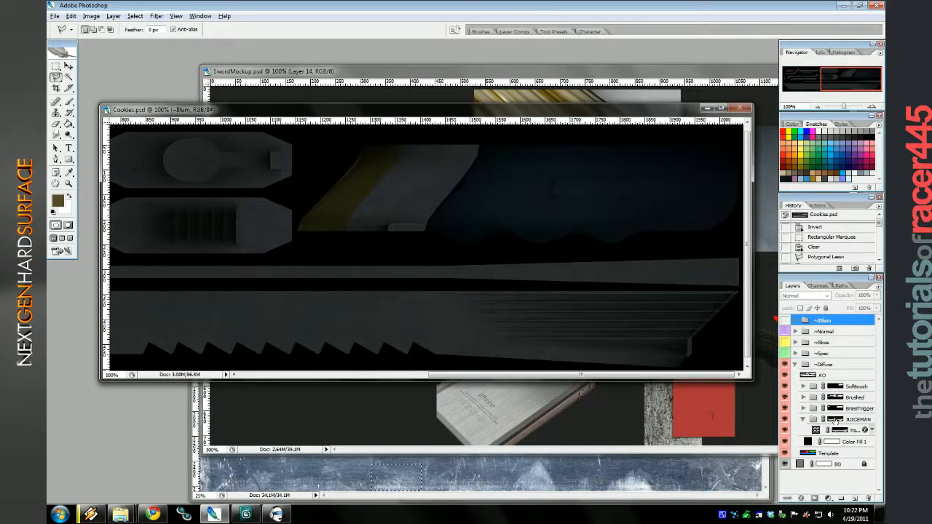
click(785, 322)
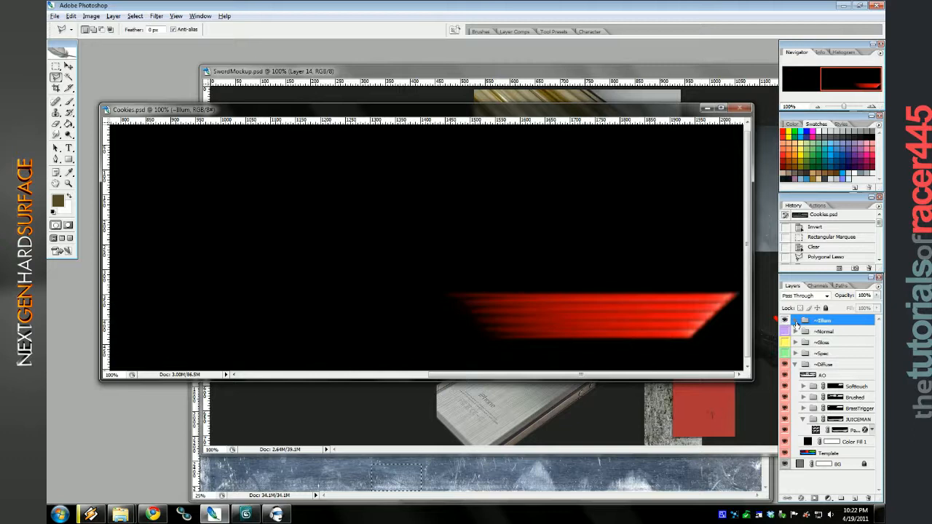
Duplicate Layer 11, move the copy to the top of the JUICEMAN group in ~Diffuse and hide the ~Illum group.
click(795, 321)
right_click(838, 332)
click(771, 139)
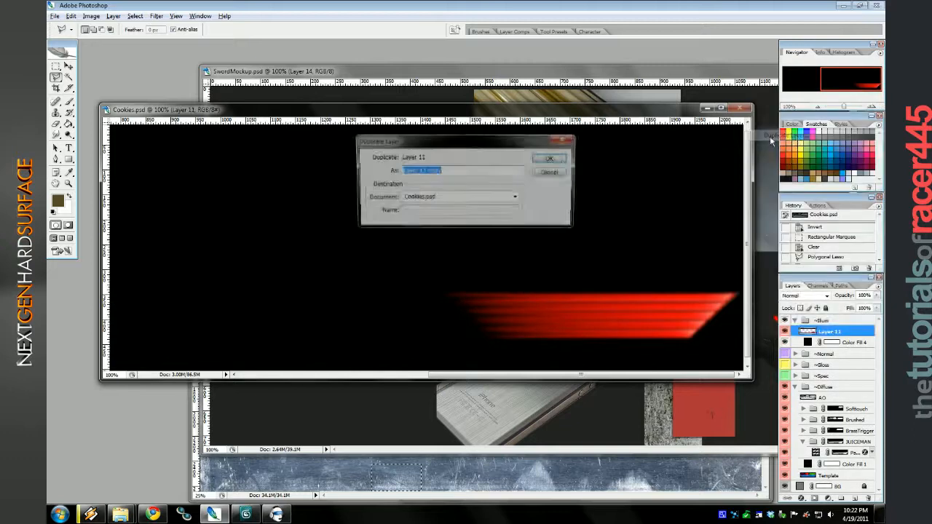
key(Return)
drag(836, 334, 844, 436)
click(784, 332)
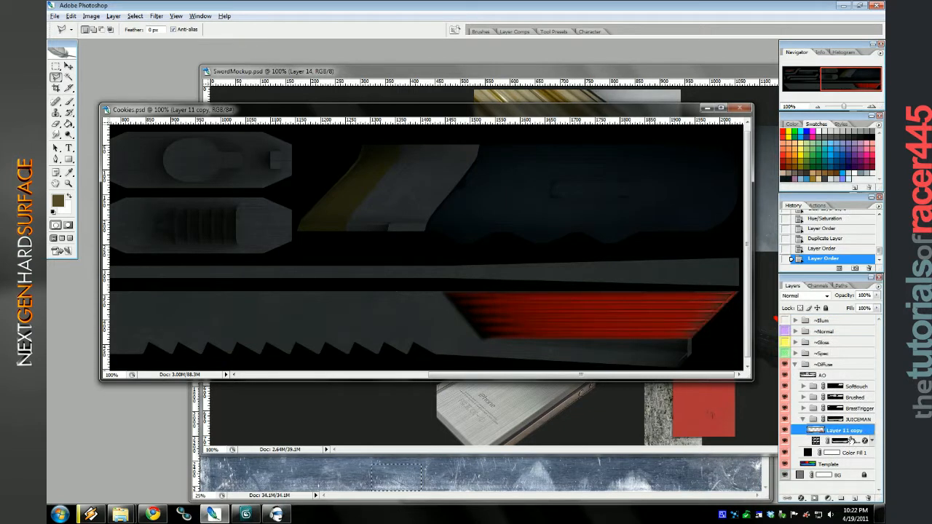
Fade out the dark areas of Layer 11 copy by splitting its Blend If This Layer black value to 17 / 72.
right_click(849, 431)
click(789, 215)
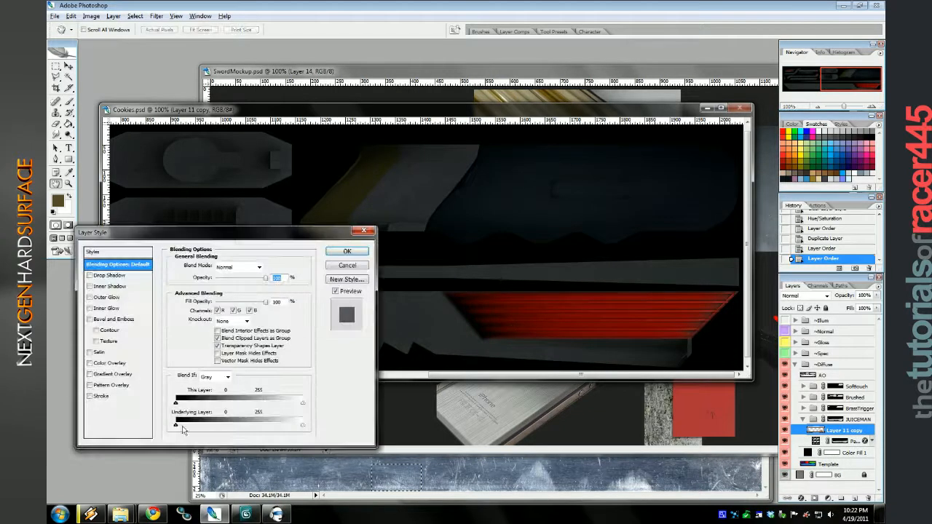
mouse_move(176, 402)
mouse_down()
mouse_move(203, 410)
mouse_move(191, 412)
mouse_up()
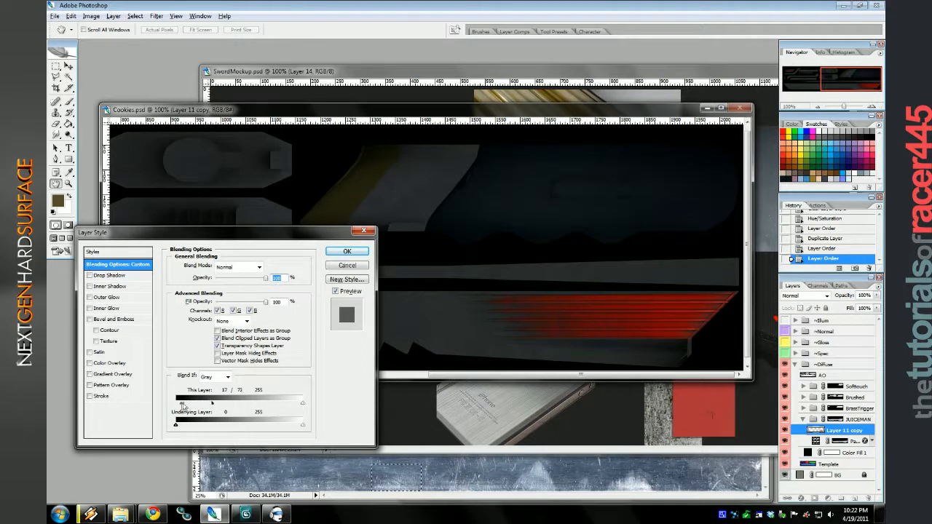
click(343, 255)
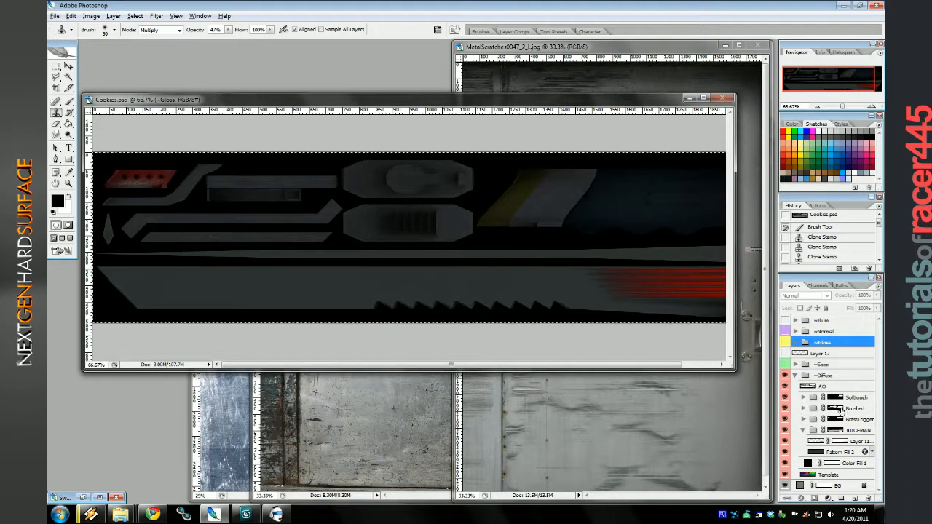
Copy a rectangular strip of scratched metal from MetalBare0145_H.jpg onto the blade in Cookies.psd, directly above Pattern Fill 2.
click(858, 441)
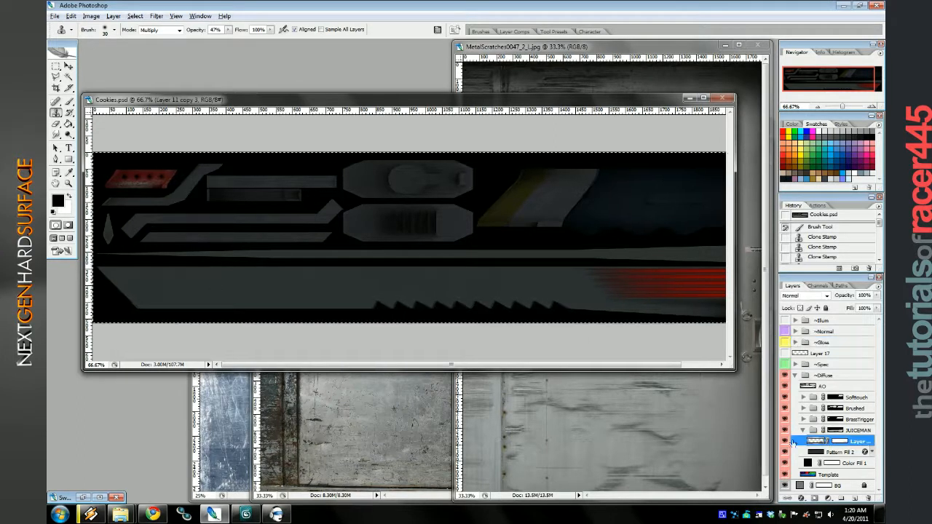
click(837, 452)
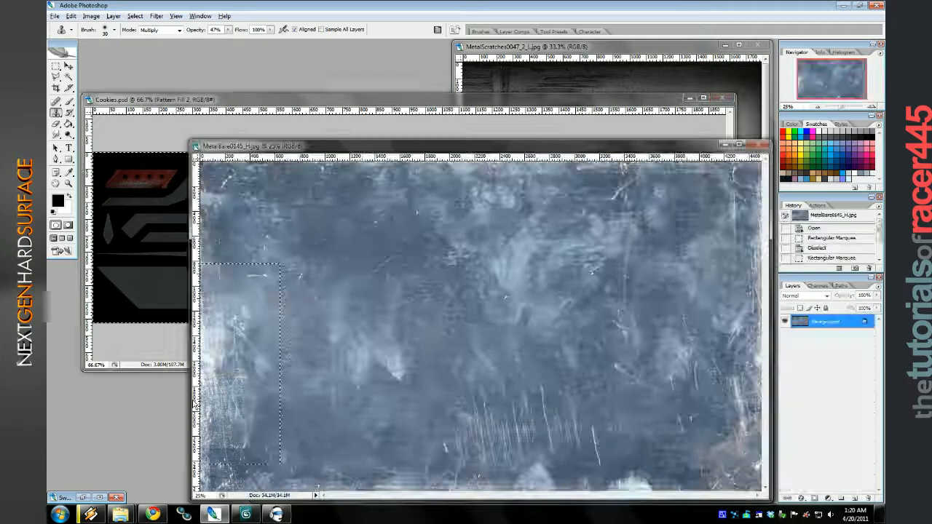
key(v)
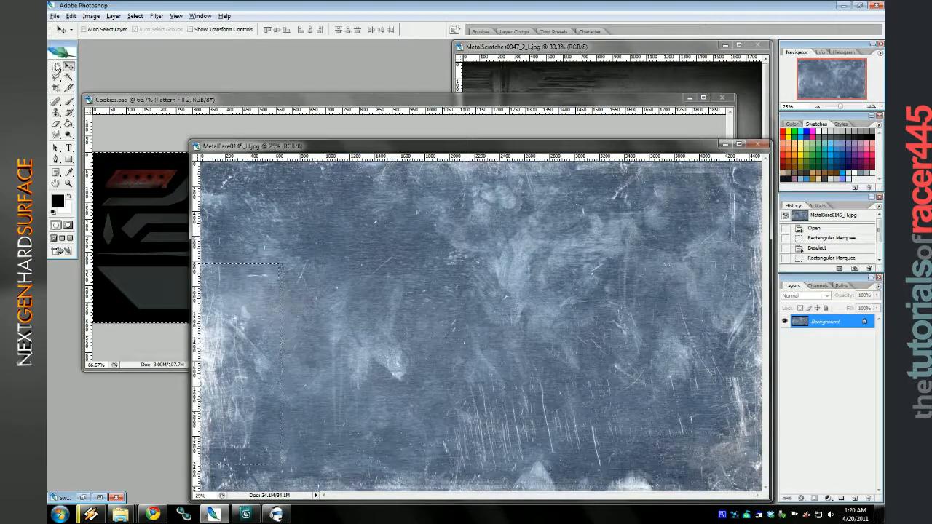
click(55, 66)
drag(217, 491, 96, 191)
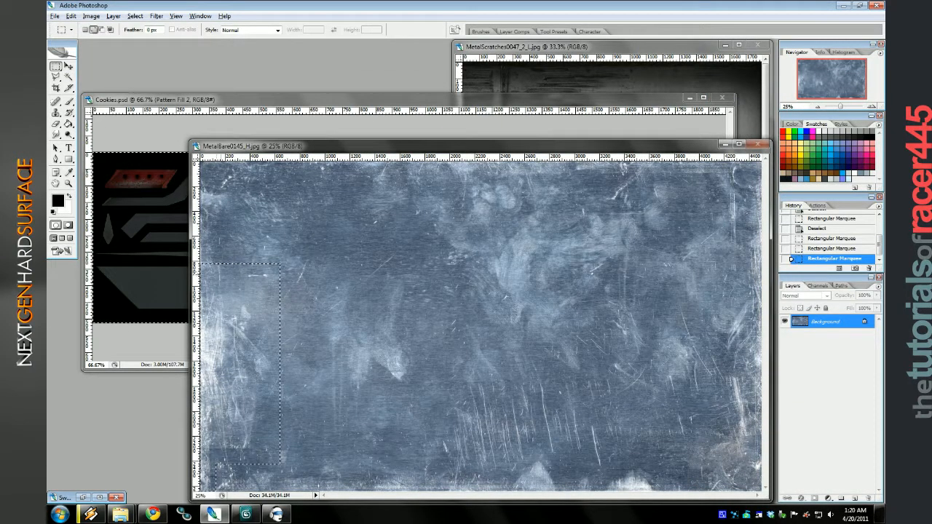
key(v)
drag(248, 292, 149, 273)
Rotate the scratched metal layer 90° so it lies along the blade and reapply the Surface Blur filter.
click(71, 16)
mouse_move(114, 185)
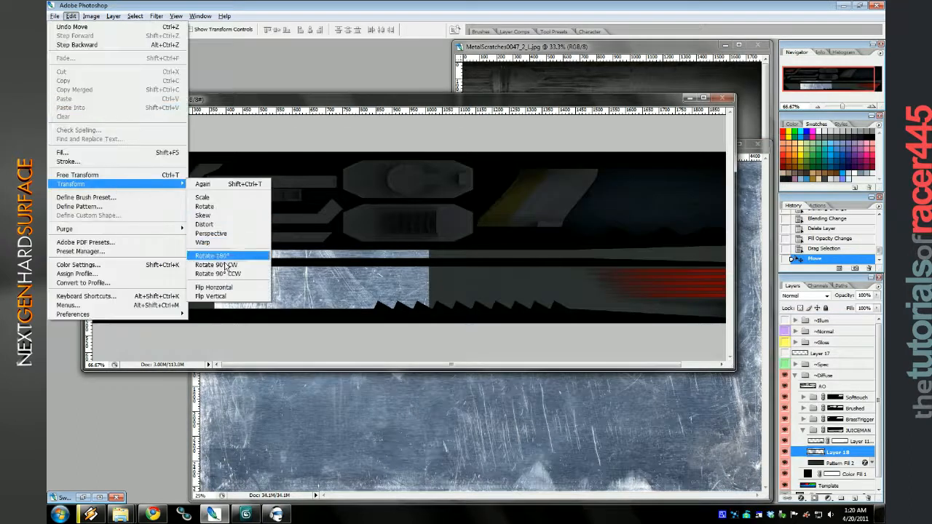
click(218, 256)
click(156, 16)
click(150, 27)
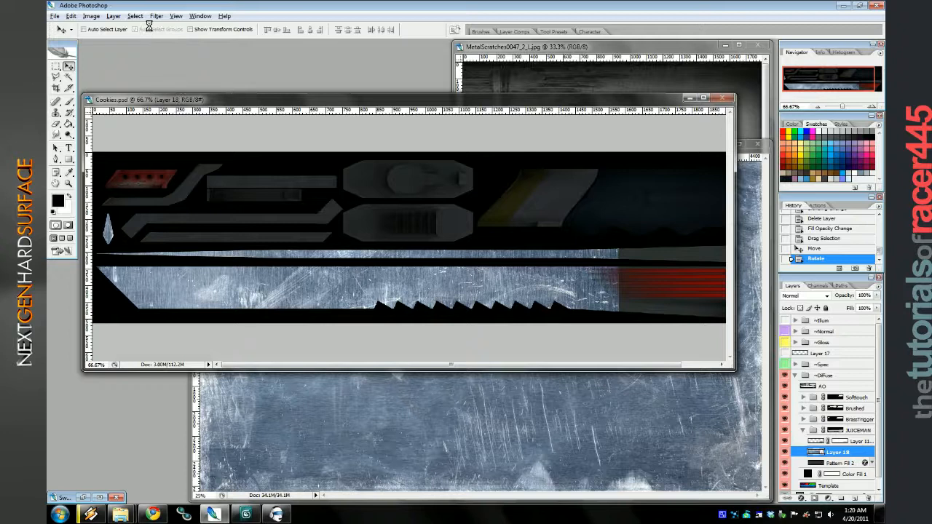
Scale Layer 18 proportionally to 56.9% and position the scratched metal over the blade's teeth.
click(71, 16)
click(95, 173)
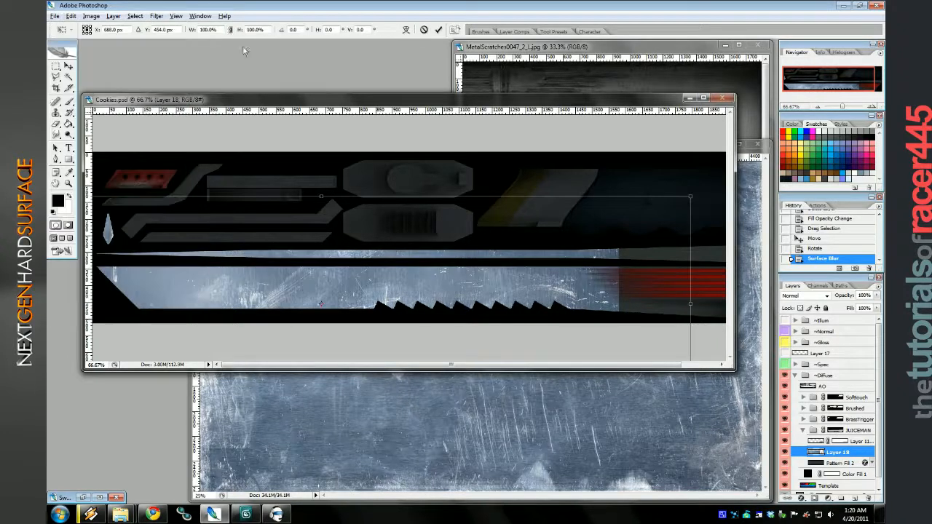
drag(233, 31, 211, 54)
drag(302, 288, 325, 232)
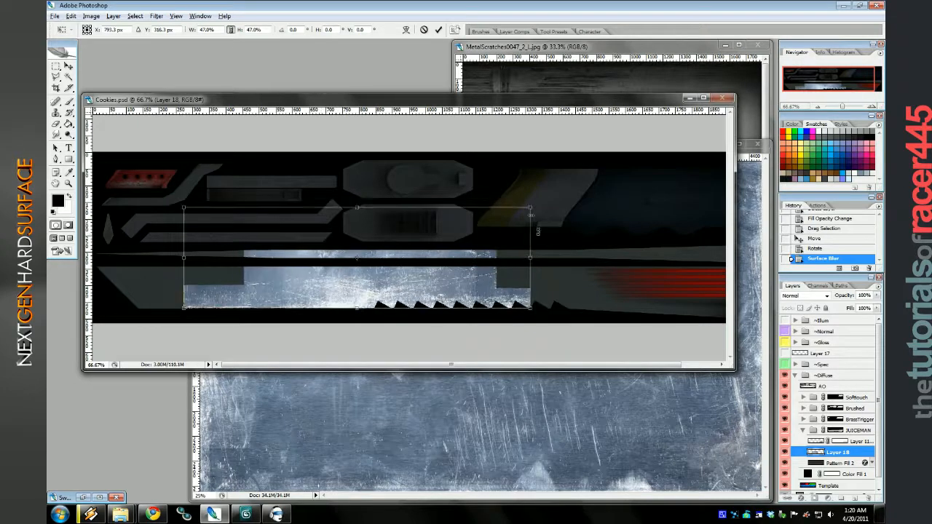
drag(530, 208, 618, 191)
drag(498, 257, 543, 258)
drag(477, 248, 477, 248)
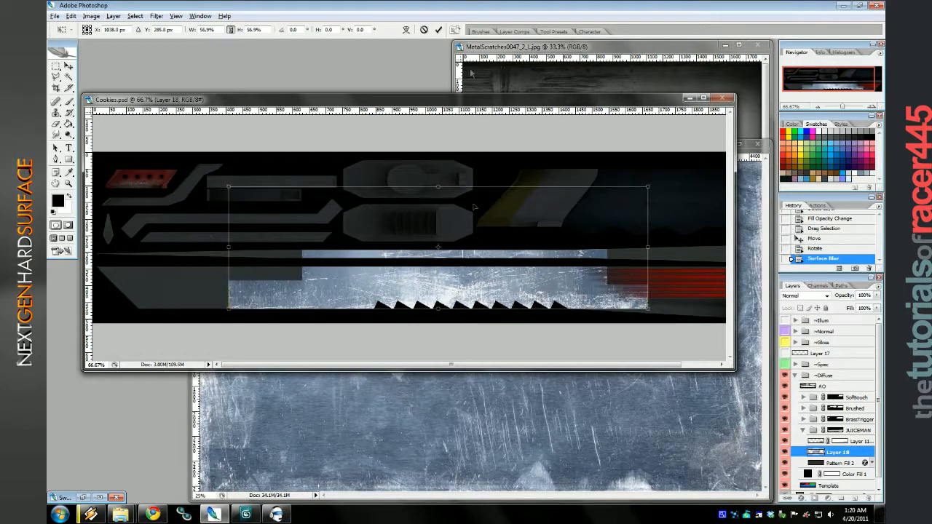
click(439, 29)
Select the handle-side end of the scratched metal, skew it down along the blade's cutting edge and deselect.
click(56, 66)
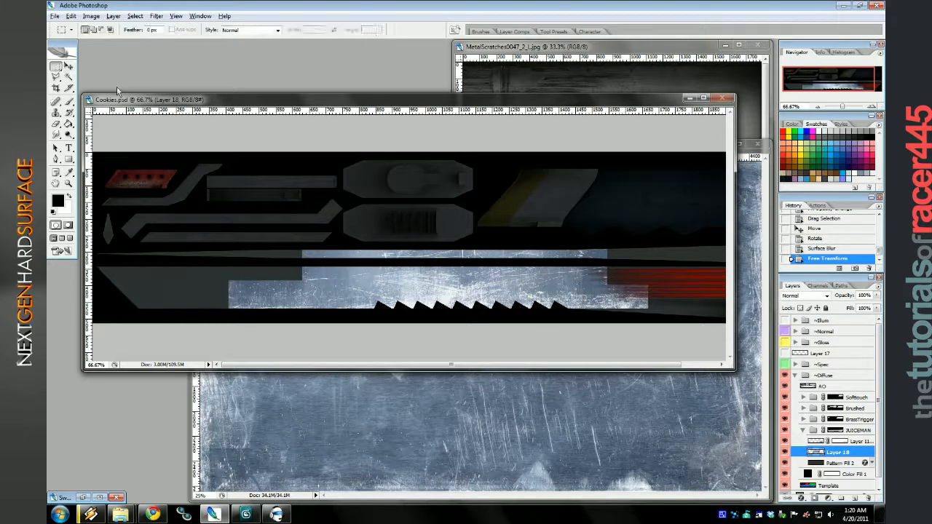
drag(570, 220, 700, 319)
click(71, 15)
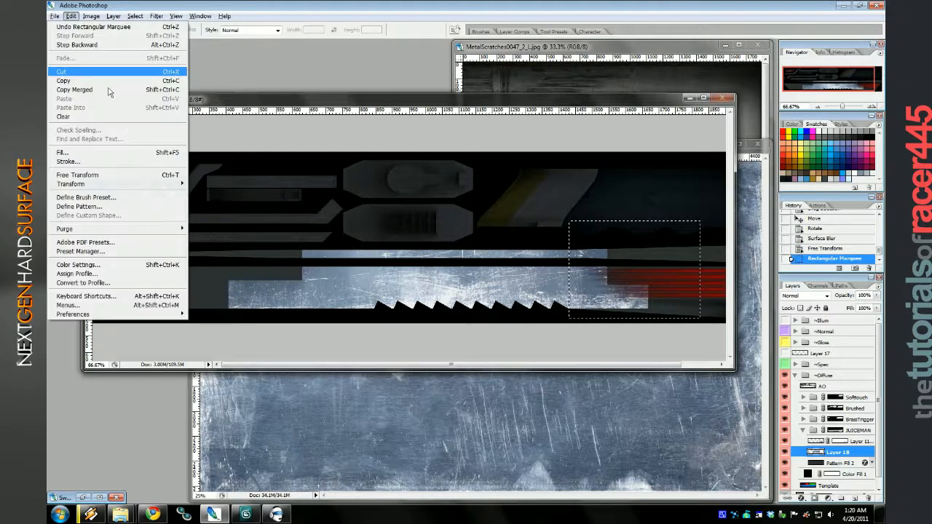
mouse_move(109, 184)
click(242, 216)
drag(701, 269, 713, 275)
click(438, 29)
key(ctrl+d)
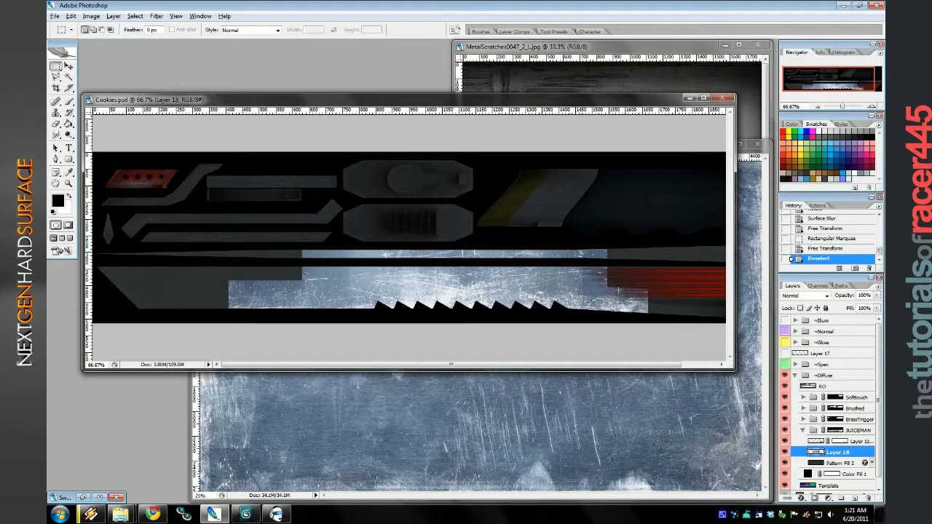
Keep only the bright scratches of Layer 18 by setting its Blend If This Layer black value to 144 / 166.
double_click(863, 452)
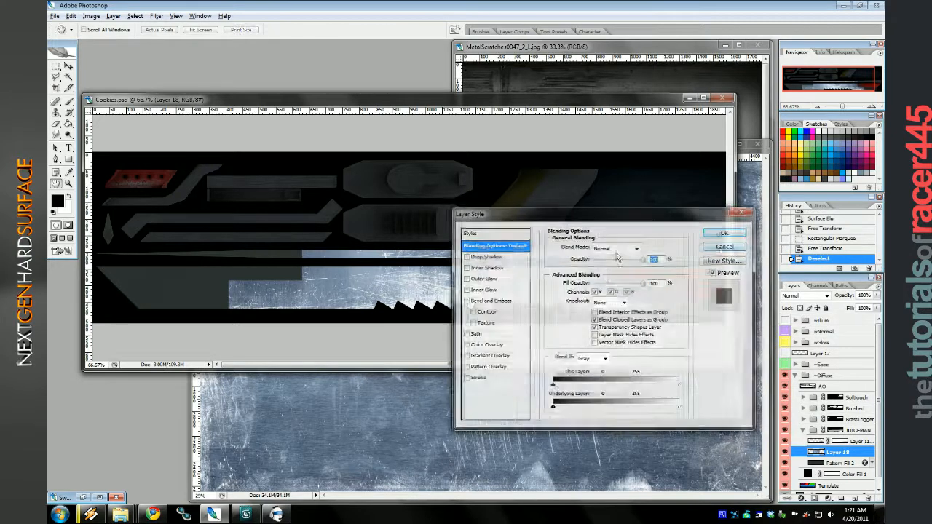
drag(584, 214, 664, 45)
drag(632, 215, 718, 216)
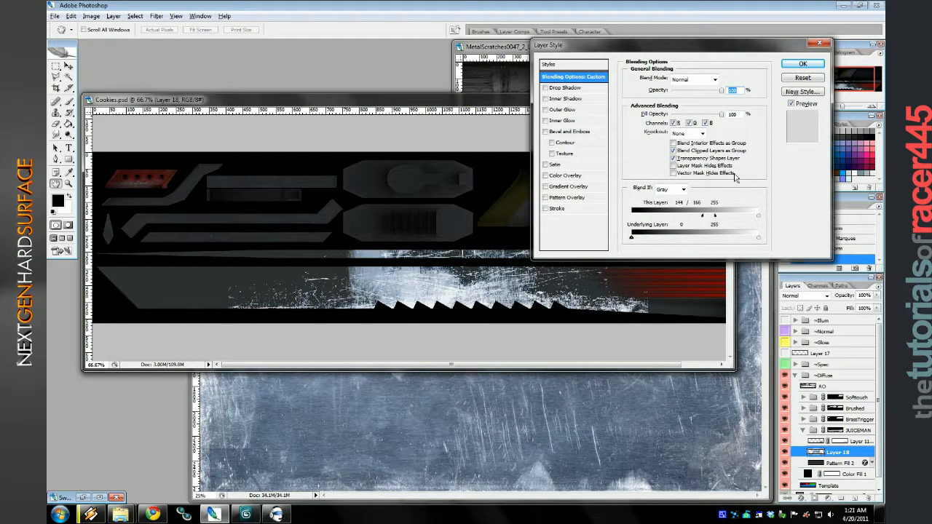
click(796, 64)
click(91, 15)
mouse_move(110, 38)
click(171, 38)
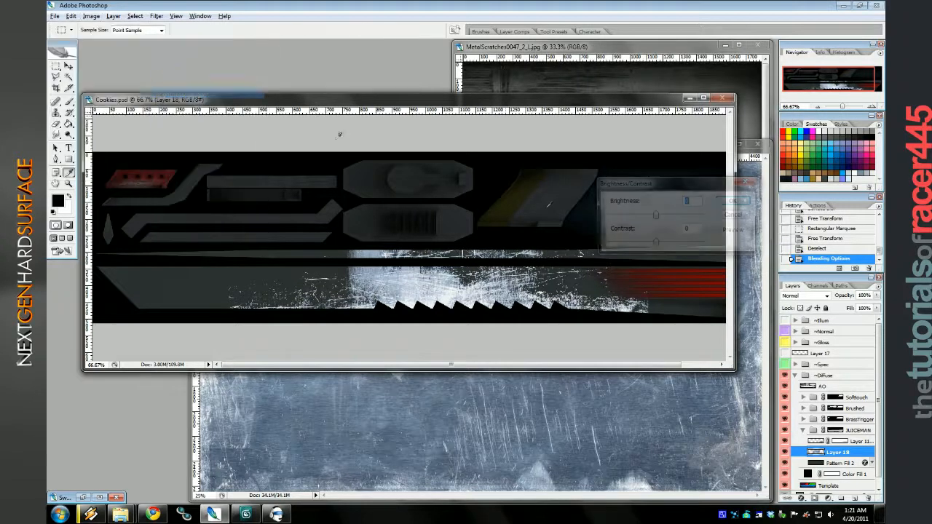
drag(654, 215, 636, 215)
mouse_move(678, 243)
mouse_down()
mouse_move(662, 244)
mouse_move(675, 244)
mouse_up()
click(734, 215)
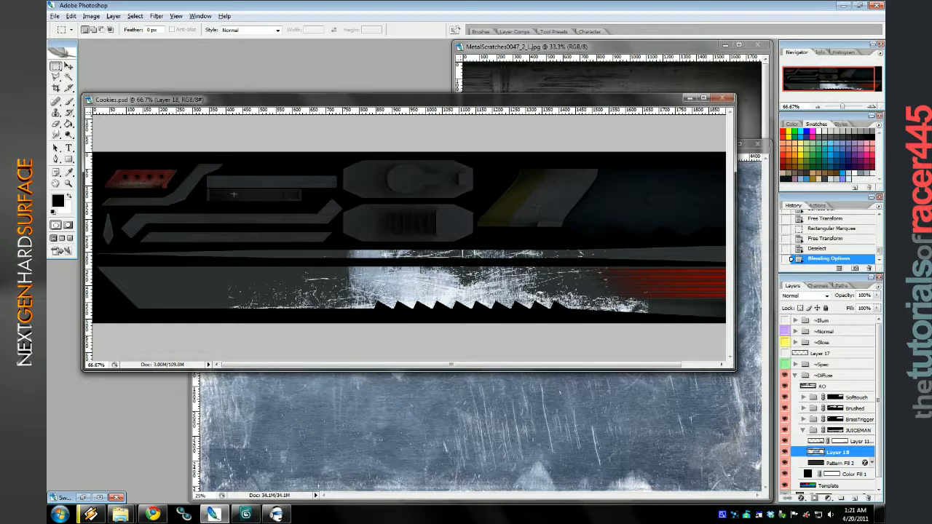
Delete the Layer 18 scratches covering the narrow strip above the blade and deselect.
click(56, 66)
drag(256, 175, 662, 258)
key(Delete)
key(ctrl+d)
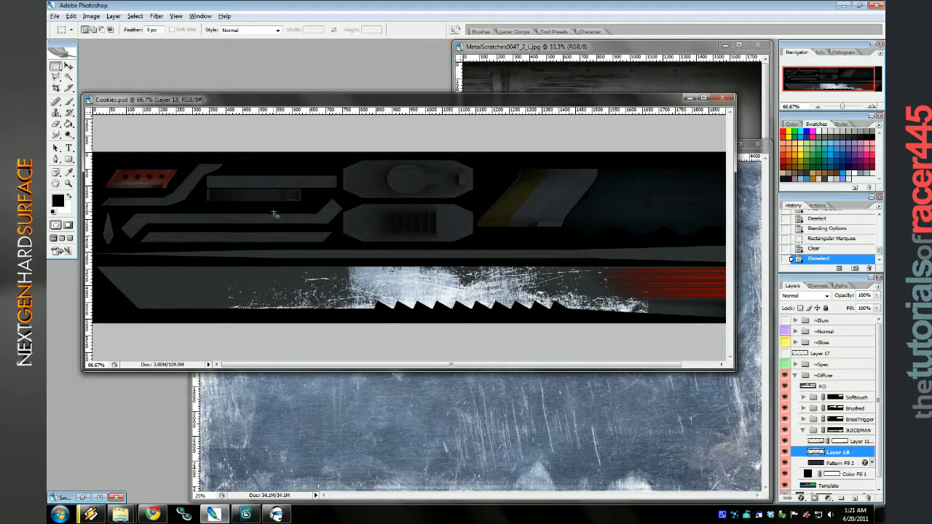
Raise the Blend If This Layer black threshold of Layer 18 further to thin out the blade's scratches.
right_click(845, 454)
click(793, 236)
drag(710, 217, 736, 219)
click(801, 64)
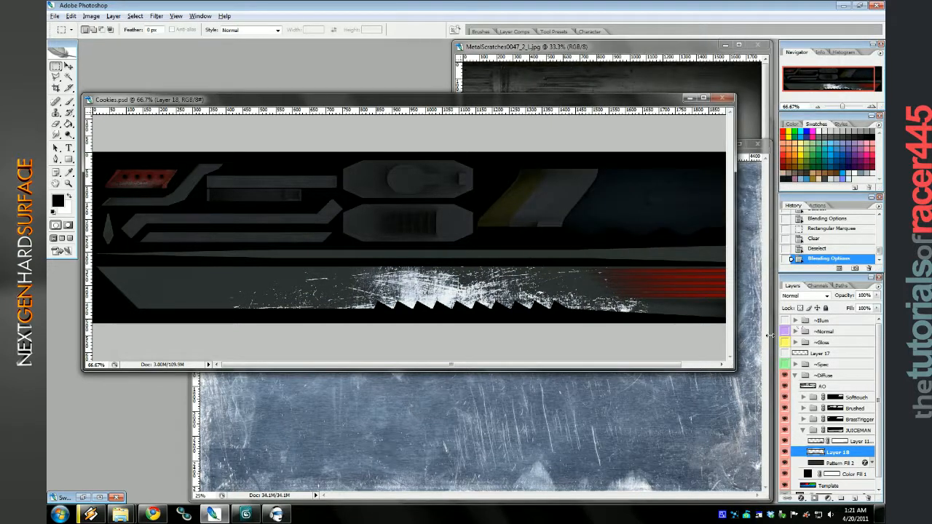
drag(876, 308, 852, 321)
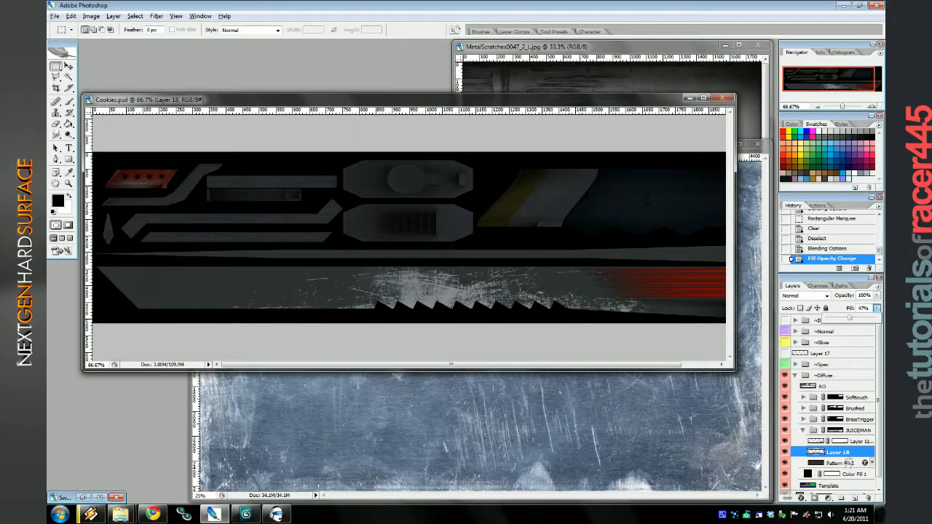
text(100)
key(Return)
Add a new layer above Layer 18 and paint solid white wear along the blade's saw teeth with a 36% opacity brush.
click(841, 500)
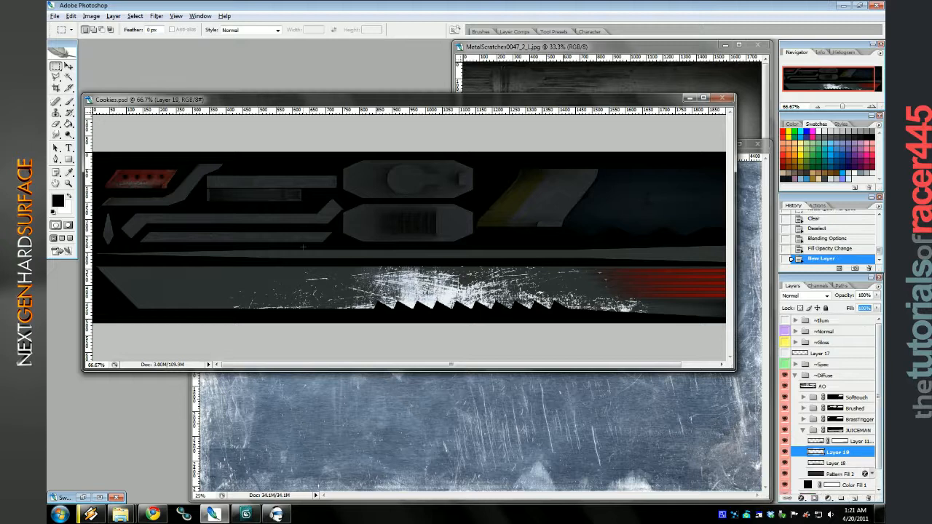
click(67, 102)
click(111, 30)
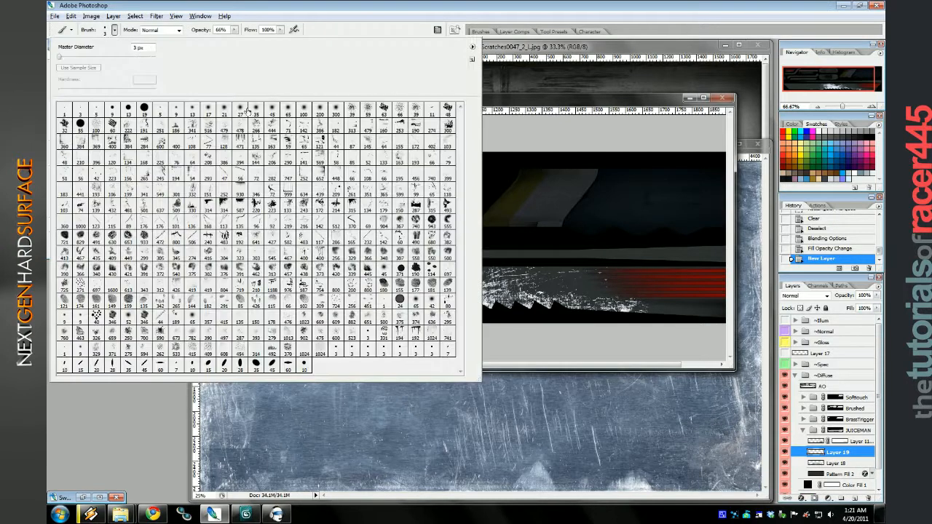
click(234, 31)
key(Return)
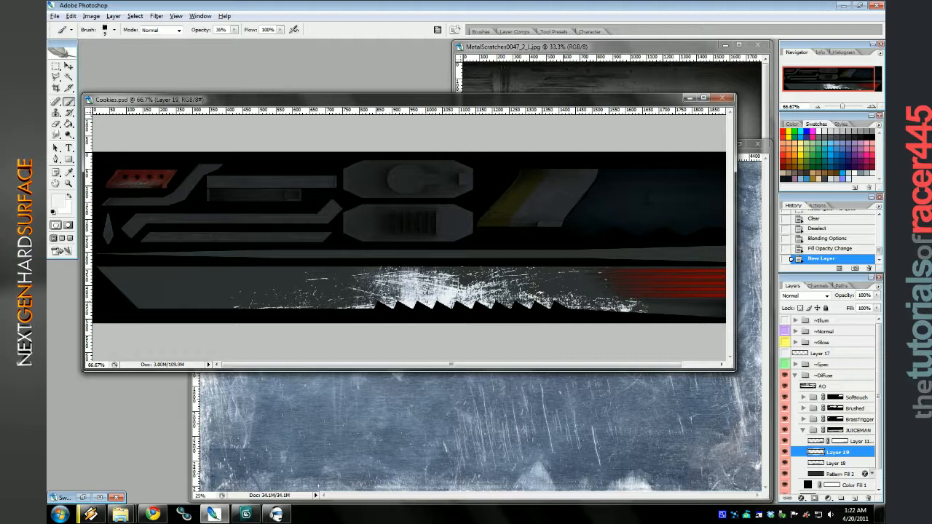
key(bracketleft)
key(bracketleft)
drag(445, 304, 491, 302)
drag(486, 299, 548, 314)
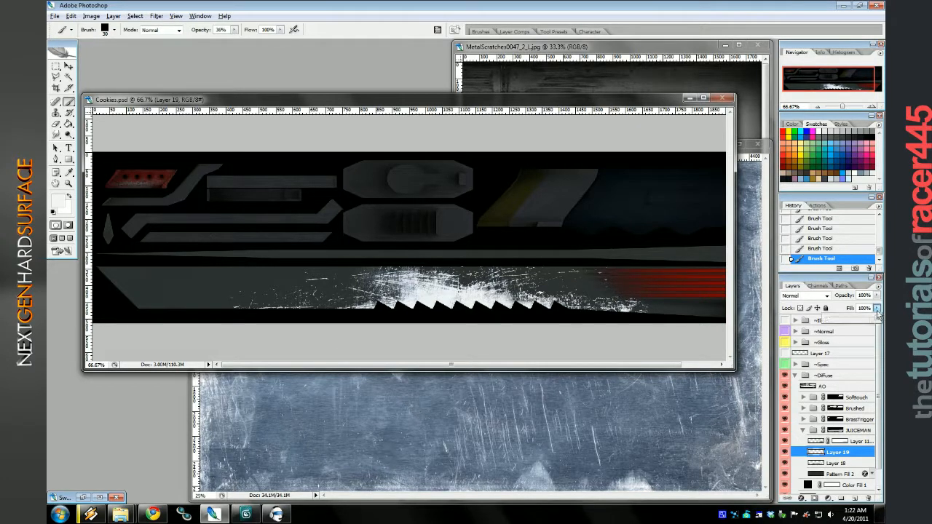
mouse_move(876, 308)
mouse_down()
mouse_move(865, 322)
mouse_move(874, 322)
mouse_up()
Try flipping Layers 18 and 19 horizontally and shifting them along the blade, and undo both changes.
click(830, 464)
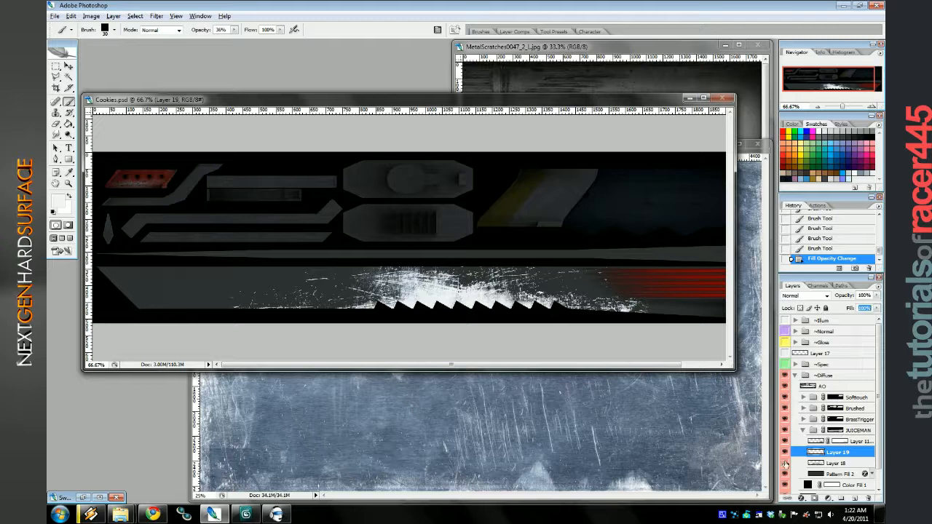
shift+click(836, 453)
click(70, 15)
mouse_move(109, 183)
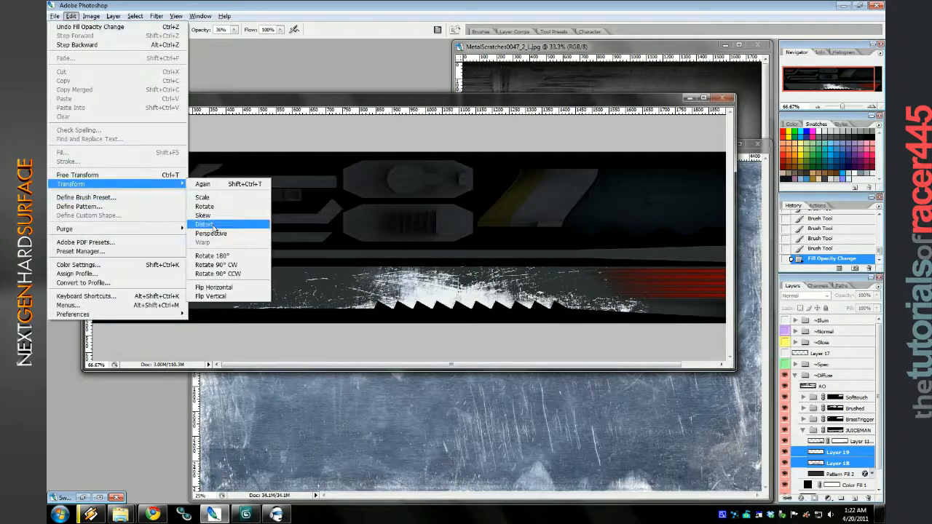
click(213, 287)
key(v)
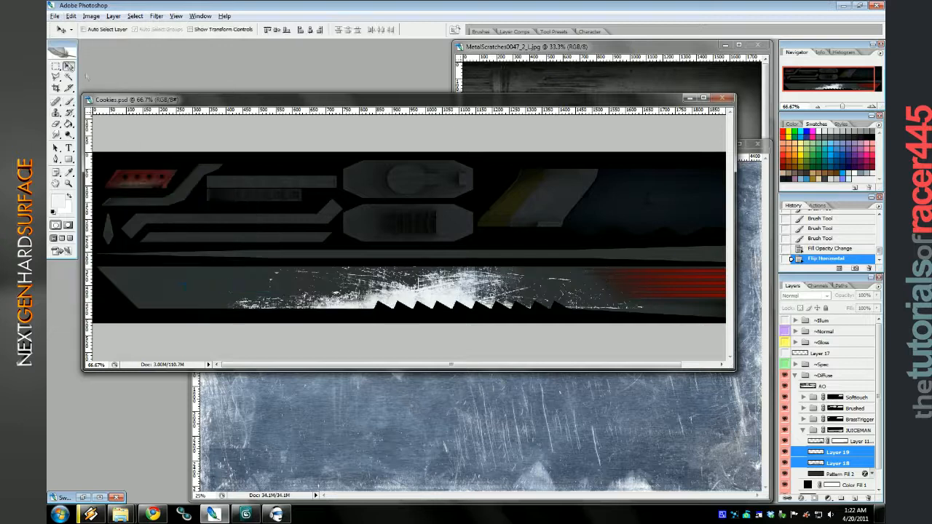
drag(421, 275, 456, 275)
key(ctrl+alt+z)
key(ctrl+alt+z)
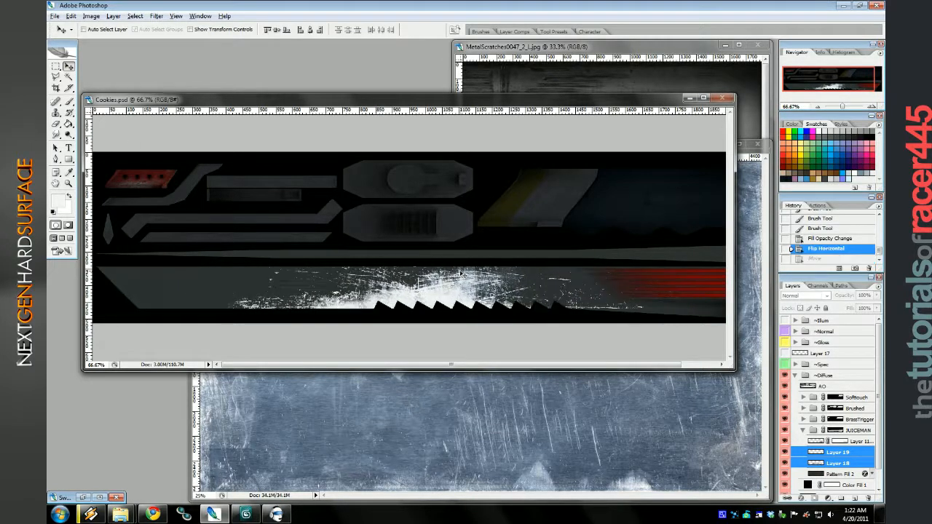
Reduce the fill opacity of Layer 18 to dim the blade's scratches, leaving Layer 19 at 100% fill.
click(785, 453)
click(785, 452)
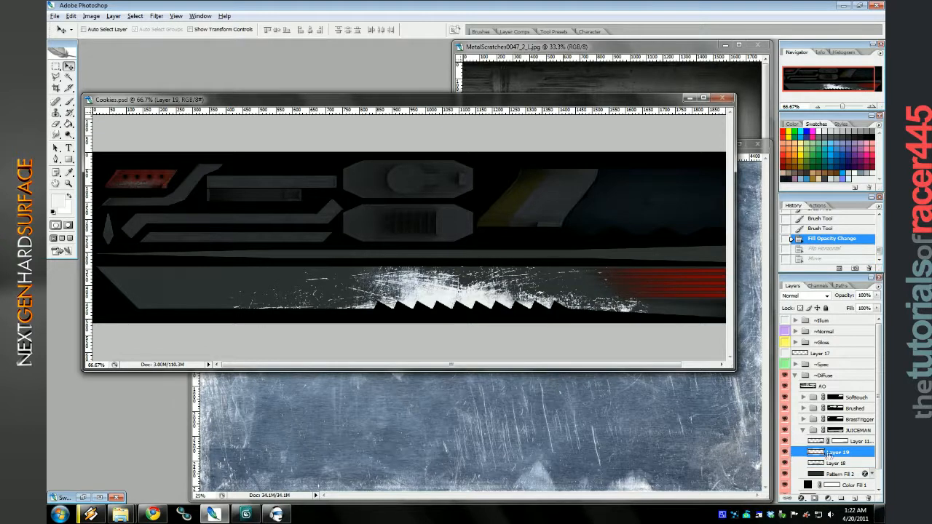
shift+click(835, 463)
click(838, 452)
click(877, 309)
drag(876, 319, 852, 319)
click(876, 308)
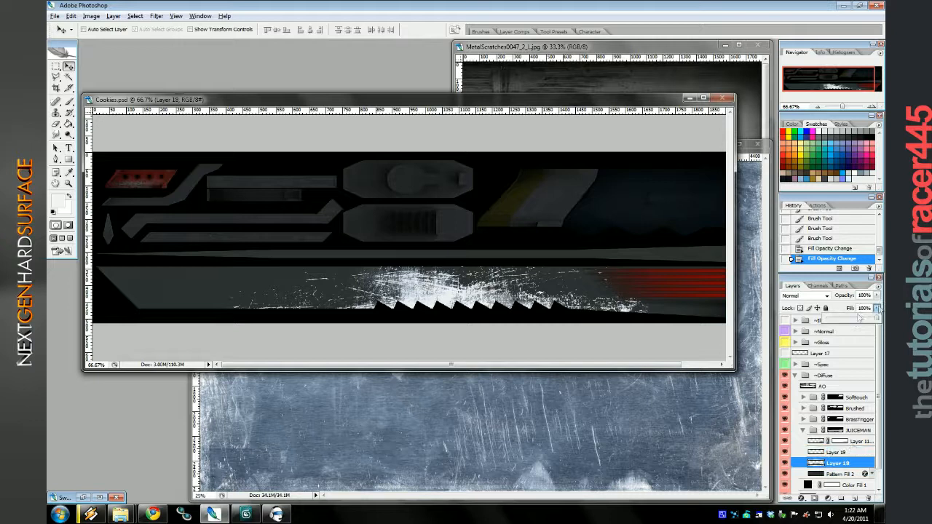
mouse_move(874, 318)
mouse_down()
mouse_move(844, 320)
mouse_move(877, 321)
mouse_up()
key(alt+bracketright)
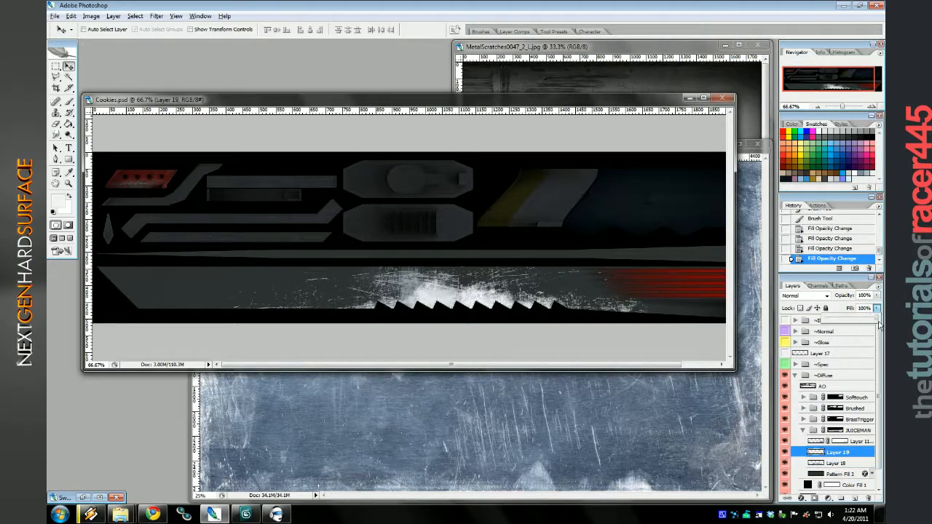
Darken the painted wear on Layer 19 with a Hue/Saturation adjustment, setting Lightness to -37.
key(ctrl+u)
drag(242, 341, 224, 344)
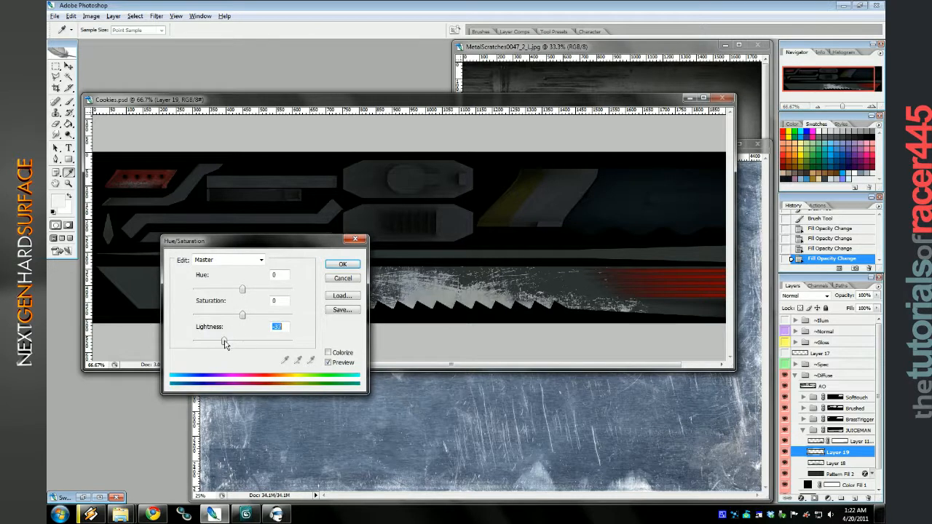
key(Return)
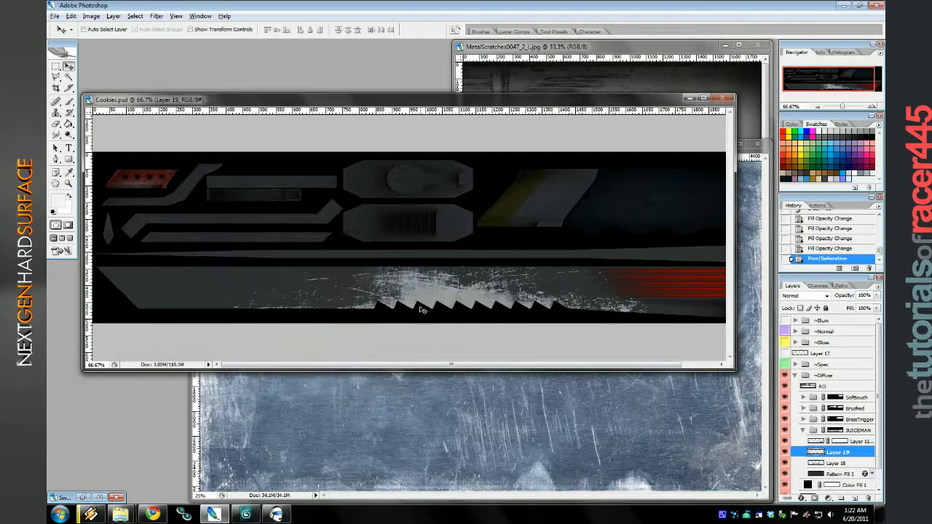
Paint grey edge wear with the Brush tool on Layer 19 along the saw tooth nearest the blade's tip.
click(69, 102)
drag(378, 302, 394, 308)
drag(379, 302, 394, 308)
drag(379, 303, 394, 308)
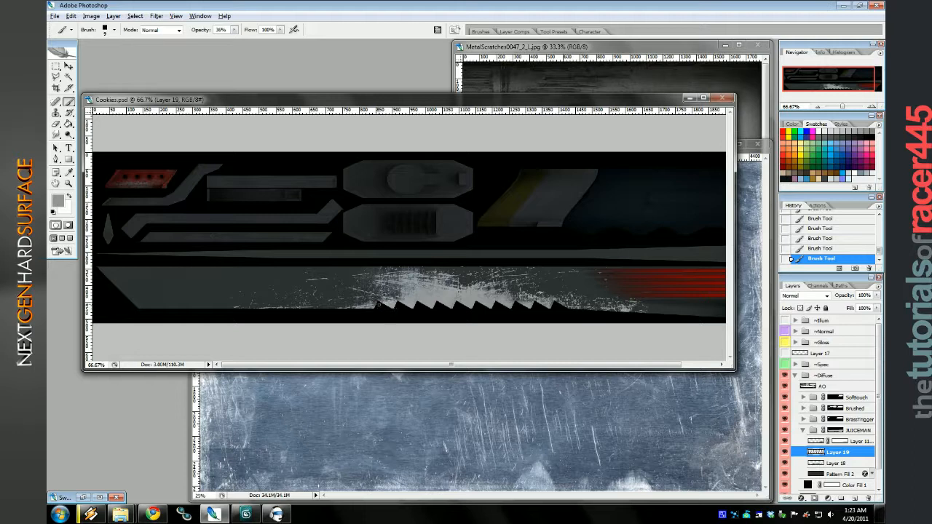
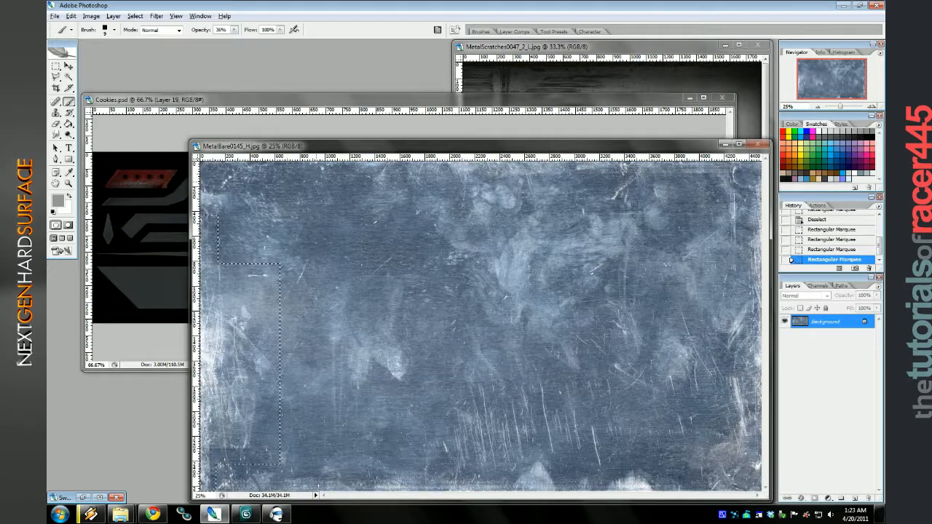
Select a wide strip along the upper edge of MetalBare0145_H.jpg, move it into Cookies.psd and rotate it 180°.
key(m)
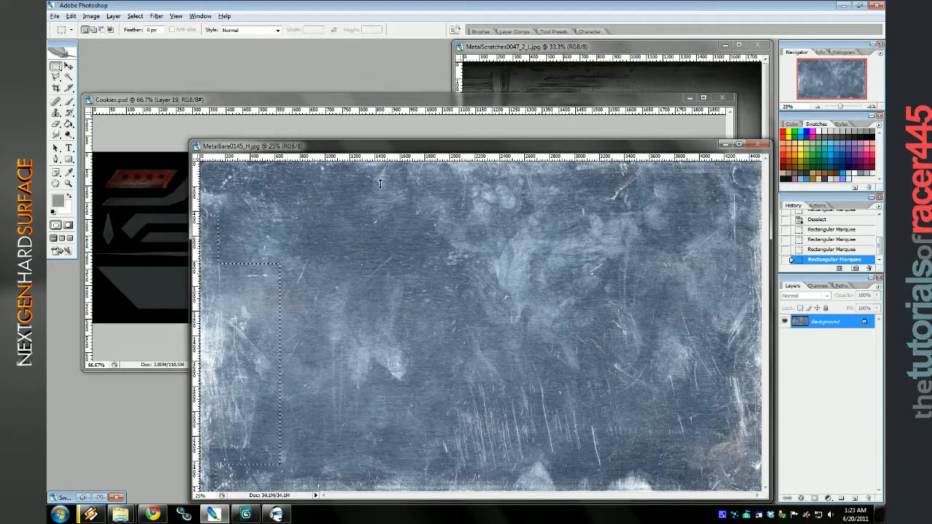
key(v)
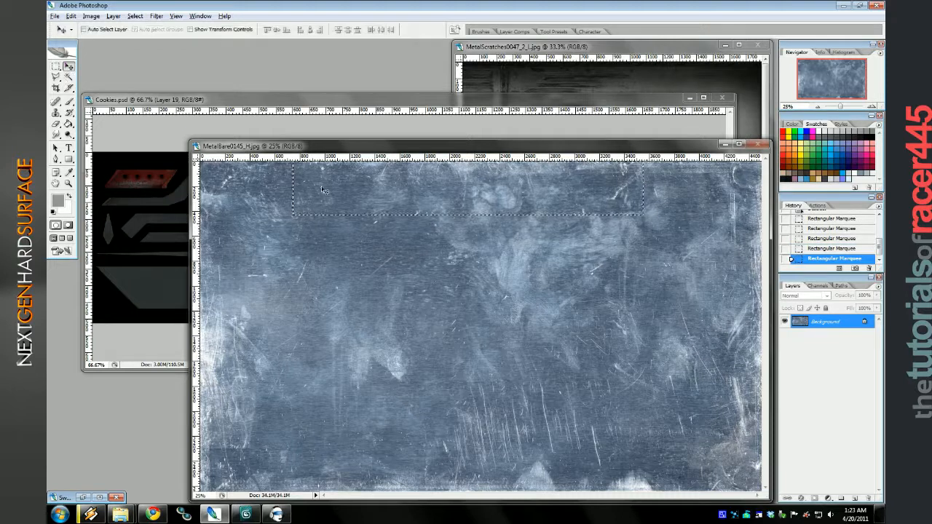
drag(597, 204, 152, 211)
click(70, 15)
mouse_move(146, 184)
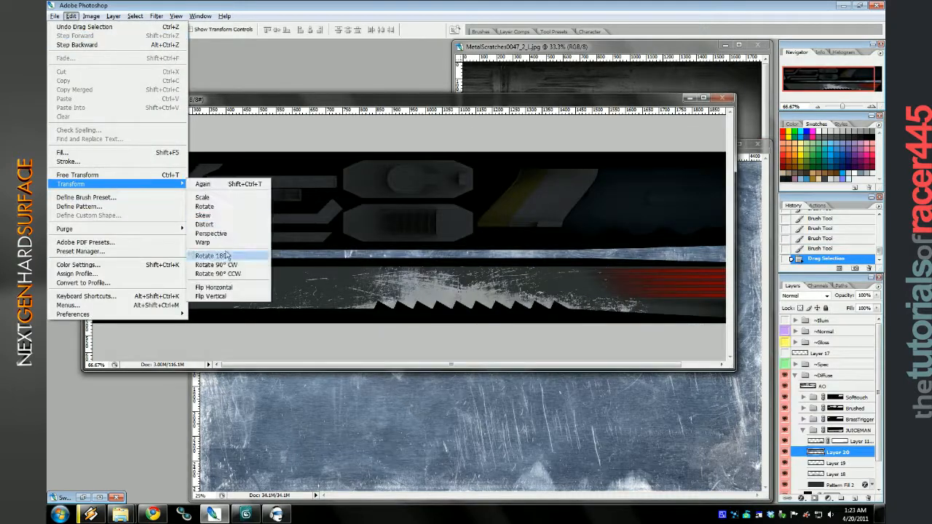
click(223, 206)
Scale the metal strip proportionally to about 43.1% and place it over the front half of the blade.
click(70, 15)
click(121, 176)
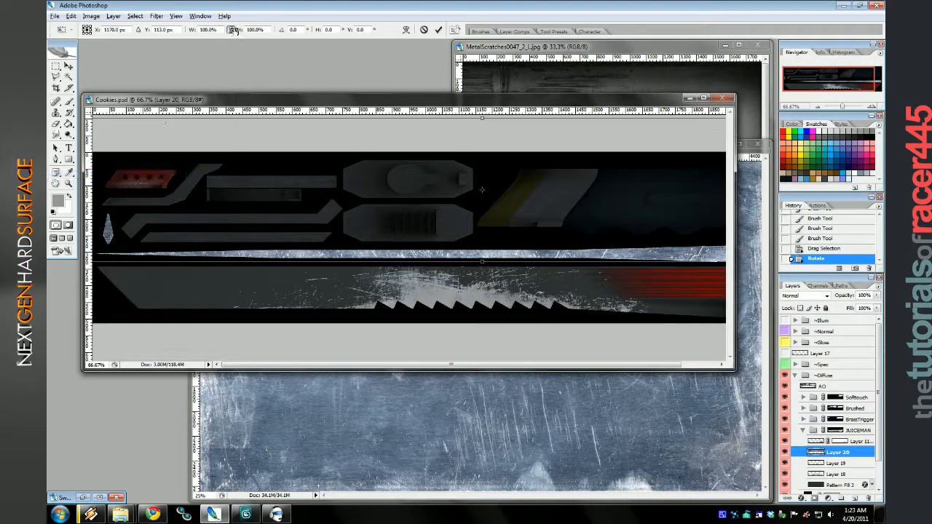
drag(238, 31, 210, 31)
drag(414, 197, 235, 291)
drag(130, 257, 70, 231)
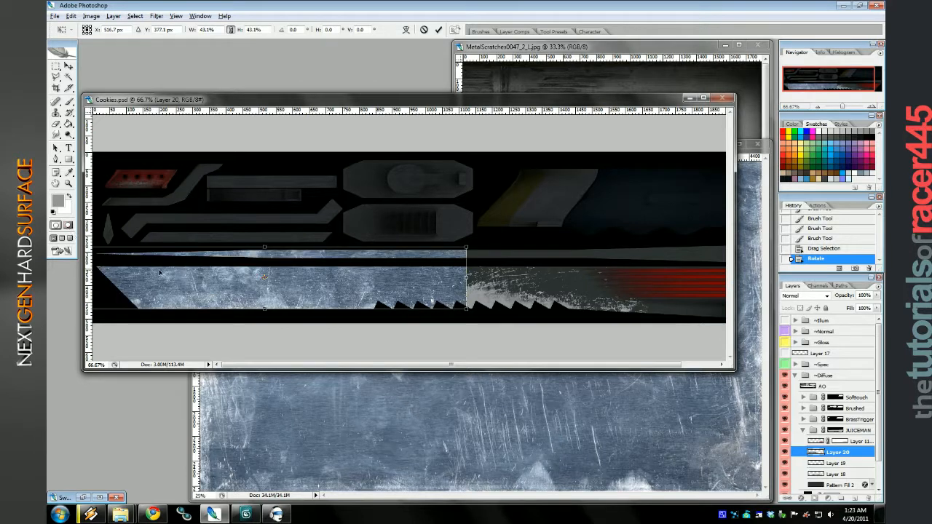
Shift the scaled strip toward the saw teeth, nudge it up to the blade's lower edge and apply the transform.
drag(160, 273, 226, 273)
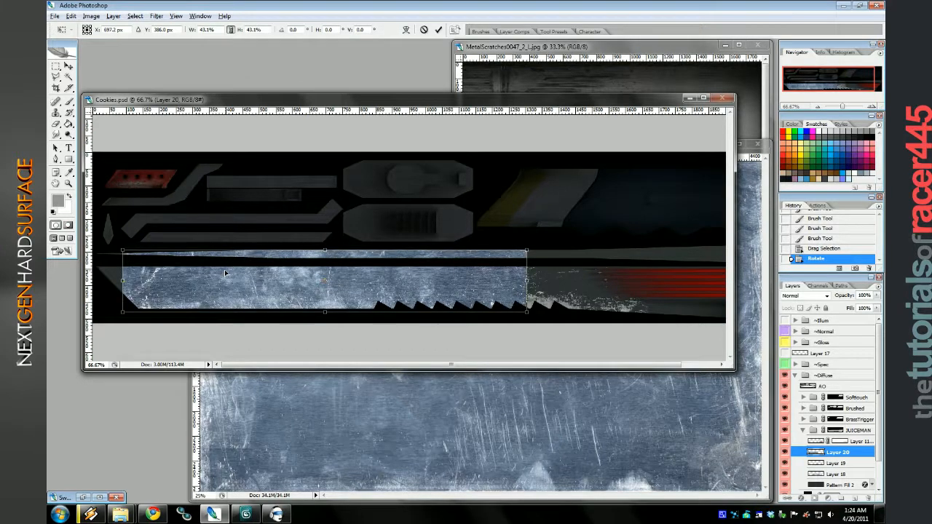
key(Up)
key(Up)
key(Up)
key(Up)
key(Up)
key(Up)
key(Up)
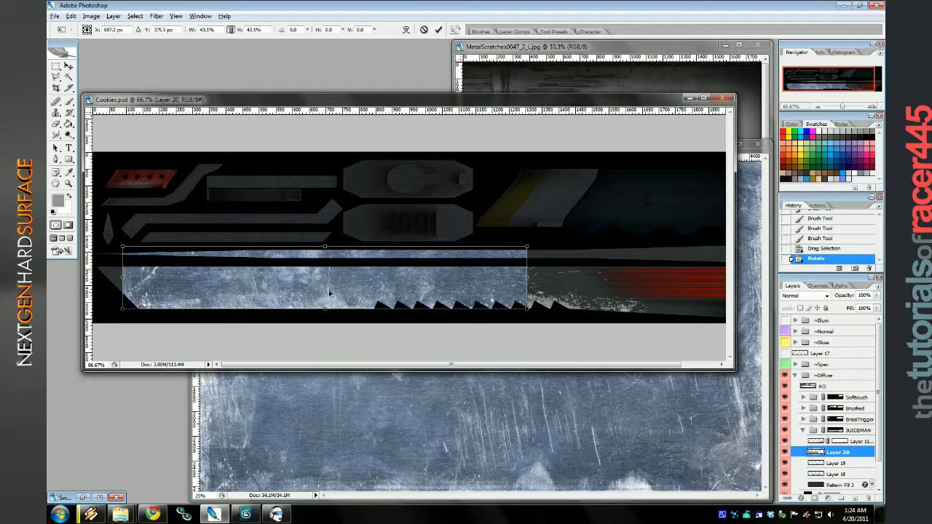
click(437, 29)
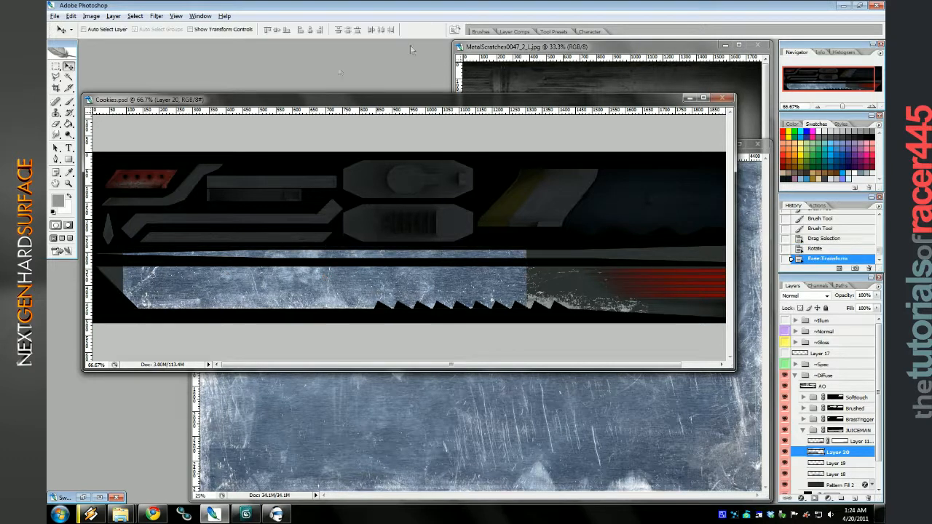
Reapply the Surface Blur to the metal strip, then flip it horizontally and shift it to cover the blade's tip.
click(156, 16)
click(149, 25)
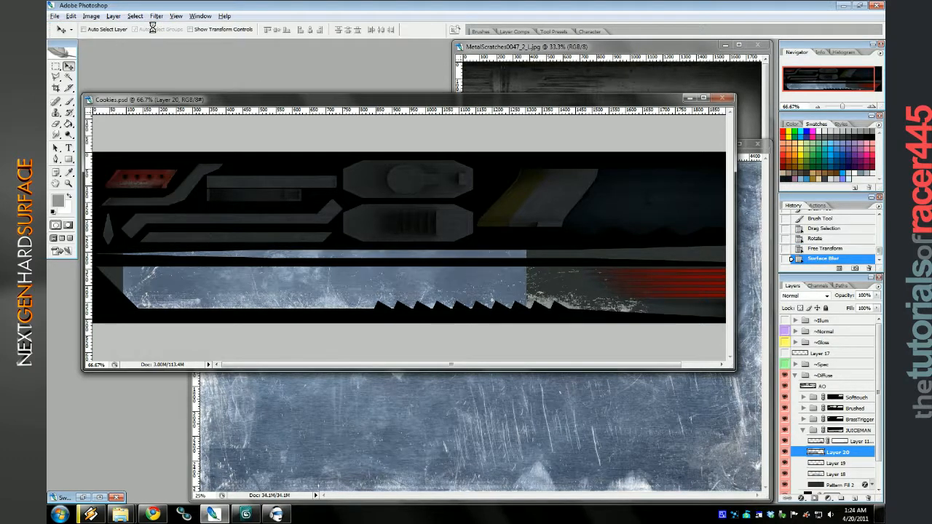
click(71, 16)
mouse_move(83, 183)
click(233, 326)
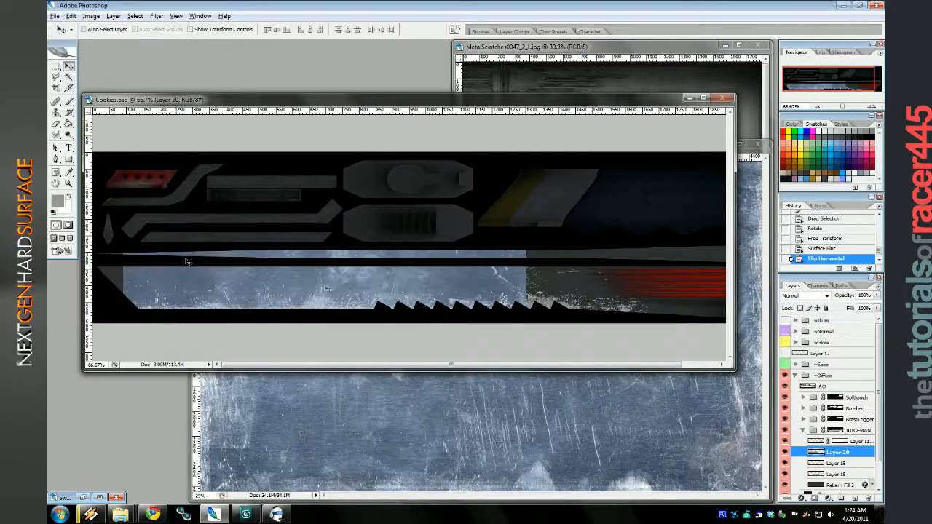
drag(296, 287, 269, 285)
Delete the metal texture overlapping the saw-tooth section and the part covering the thin strip above the blade.
click(55, 67)
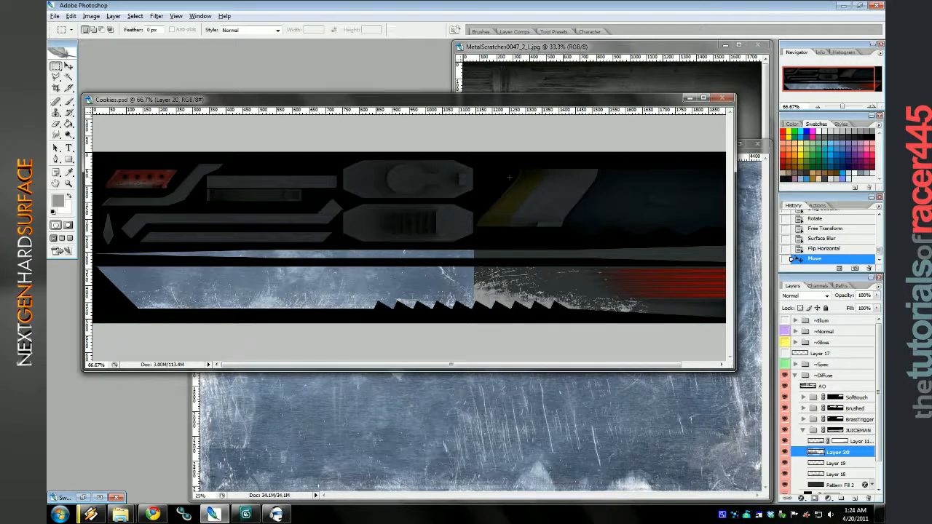
mouse_move(543, 321)
mouse_down()
mouse_move(509, 211)
mouse_move(374, 191)
mouse_up()
key(Delete)
key(ctrl+d)
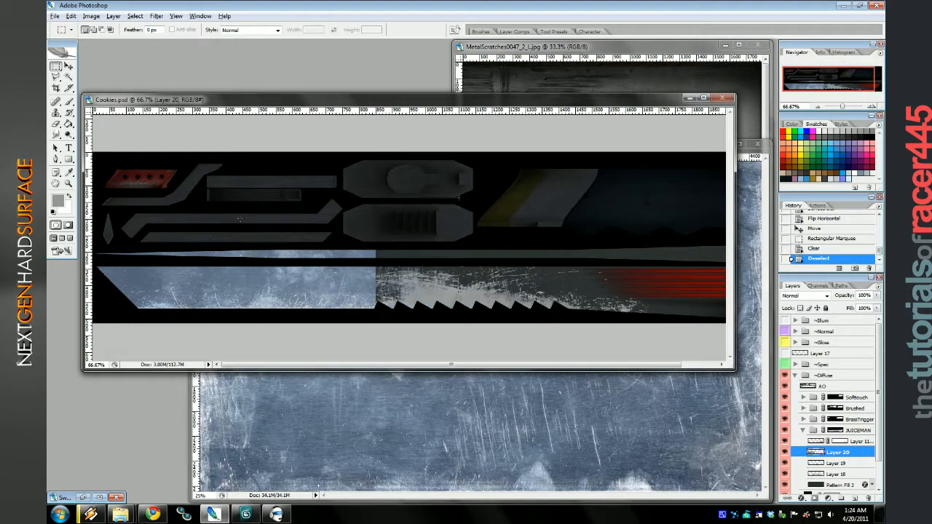
drag(93, 246, 444, 265)
key(Delete)
key(ctrl+d)
key(e)
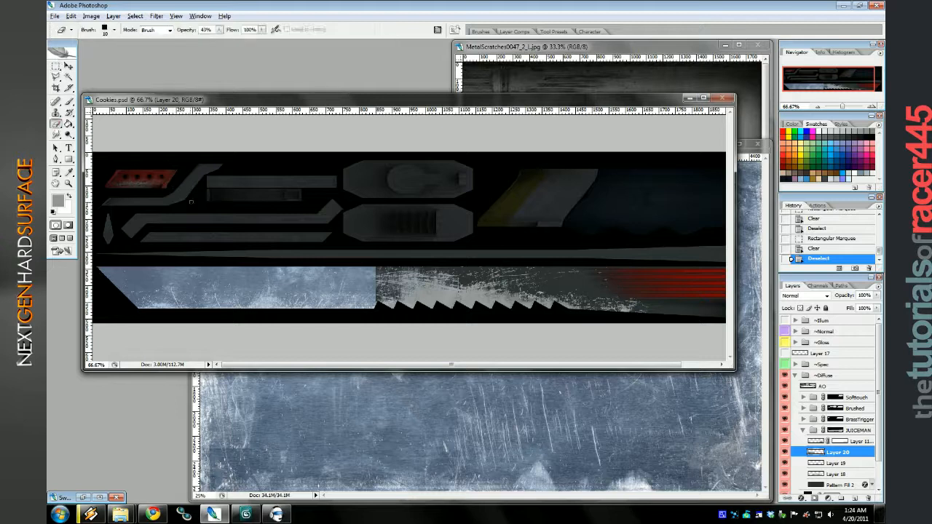
Copy the layer style from Layer 18 and paste it onto Layer 20.
click(826, 463)
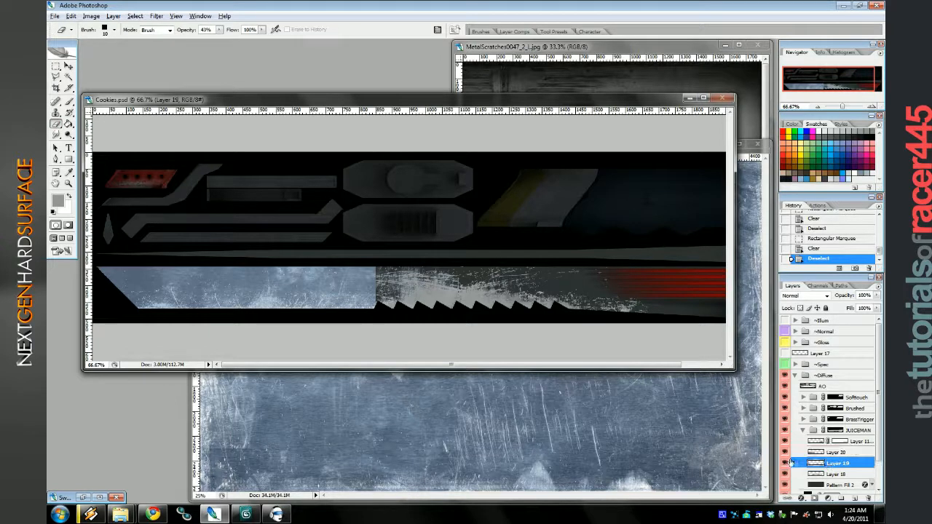
click(786, 463)
click(785, 464)
right_click(829, 474)
key(Escape)
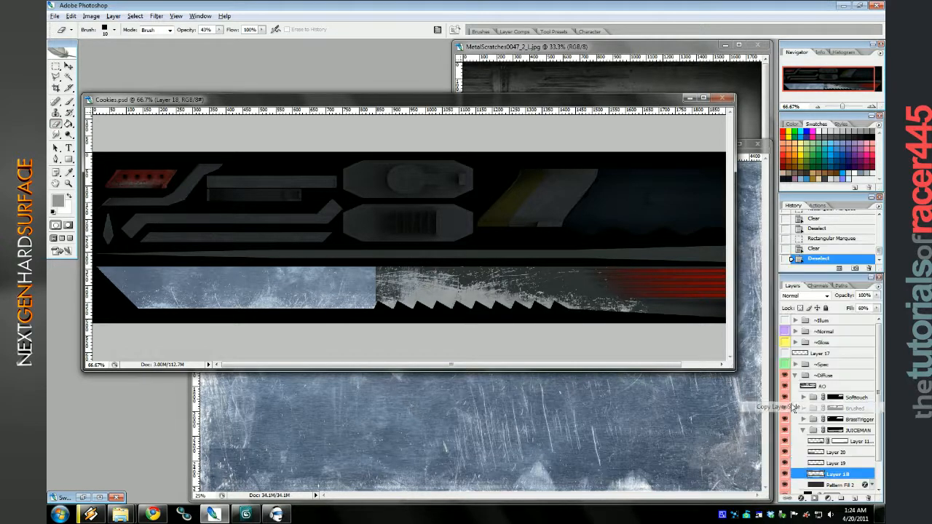
right_click(838, 452)
click(777, 395)
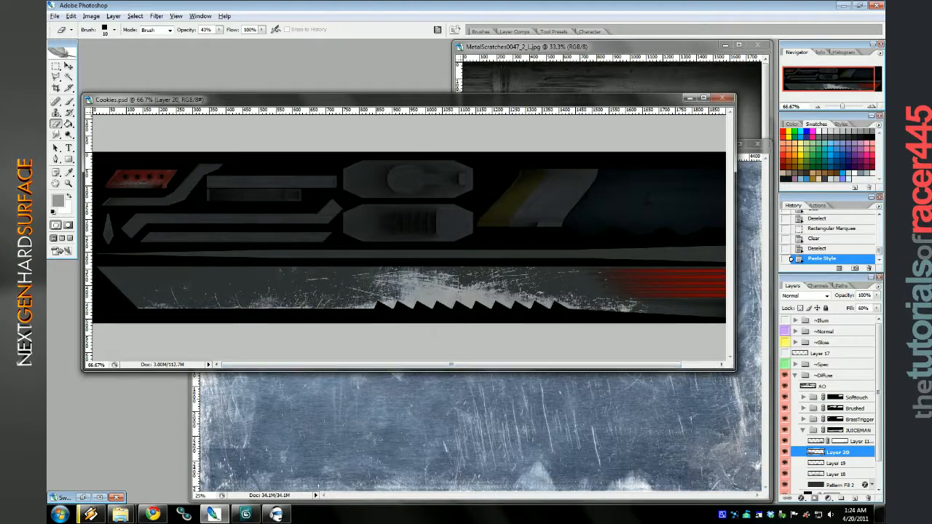
Select the scratches on the front part of the blade and duplicate them onto its red rear end.
click(55, 66)
drag(270, 316, 308, 307)
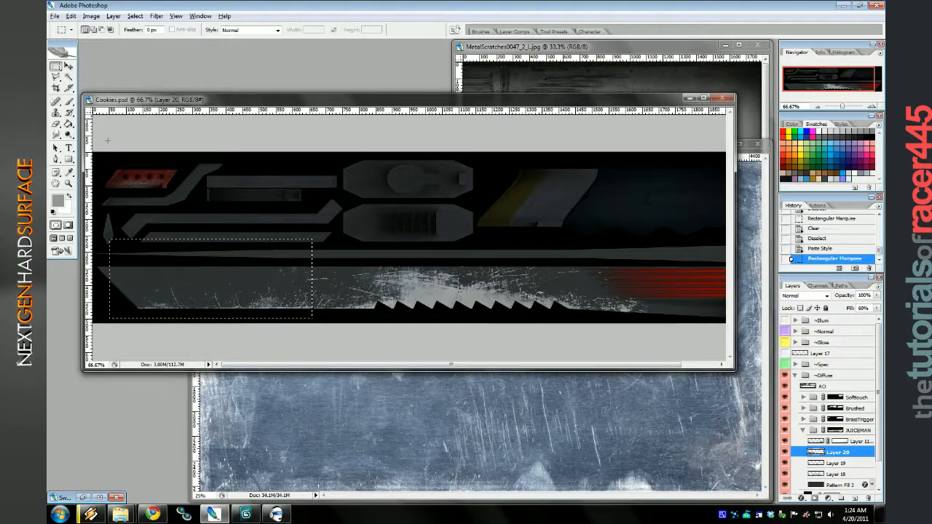
key(v)
drag(202, 277, 606, 372)
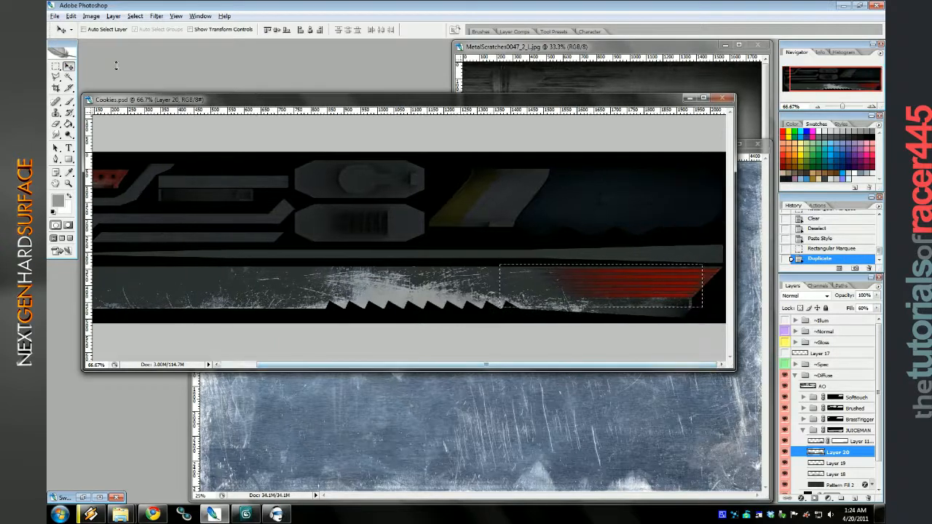
Rotate the duplicated scratches about 2.8° to follow the blade's sloping lower edge, and clear the selection.
click(70, 16)
mouse_move(80, 184)
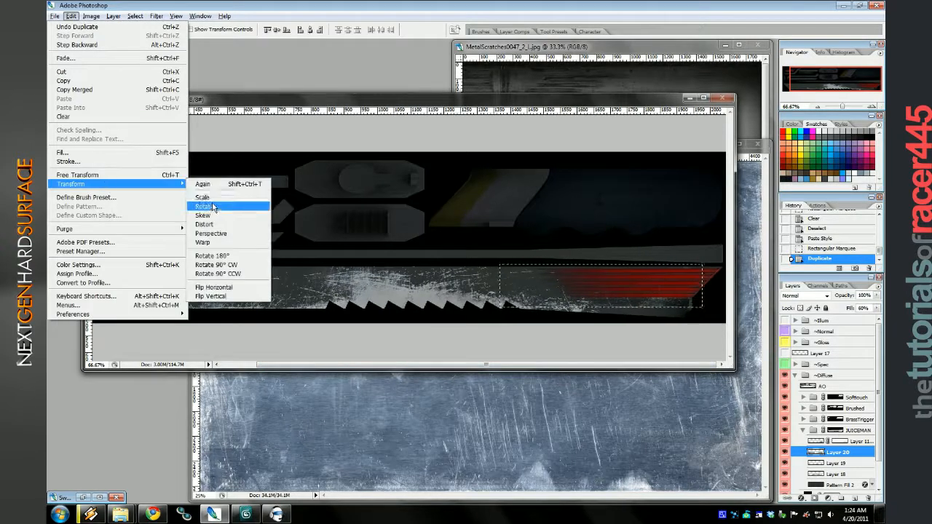
click(196, 199)
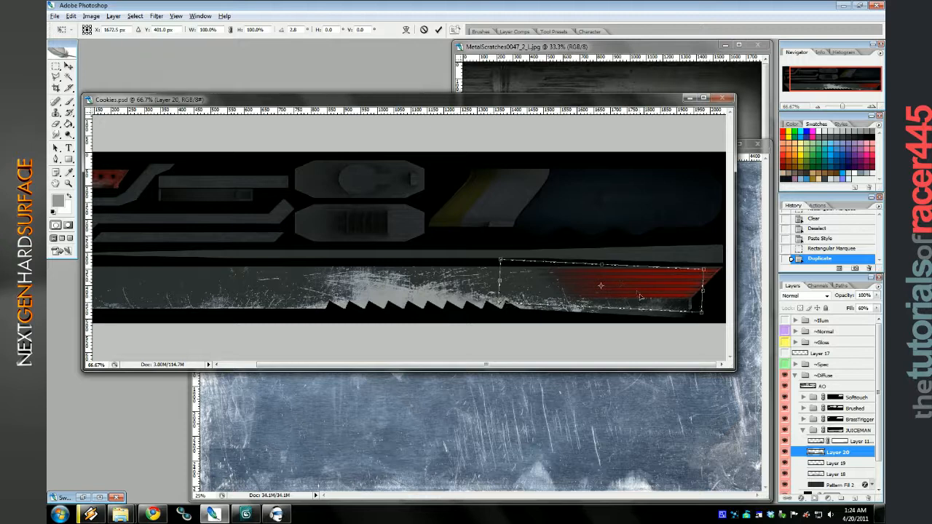
key(Return)
key(m)
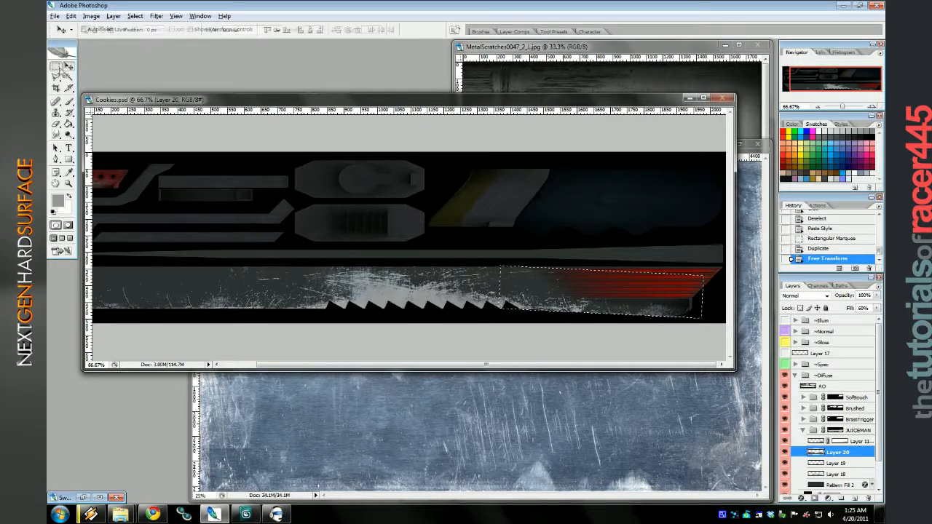
click(520, 318)
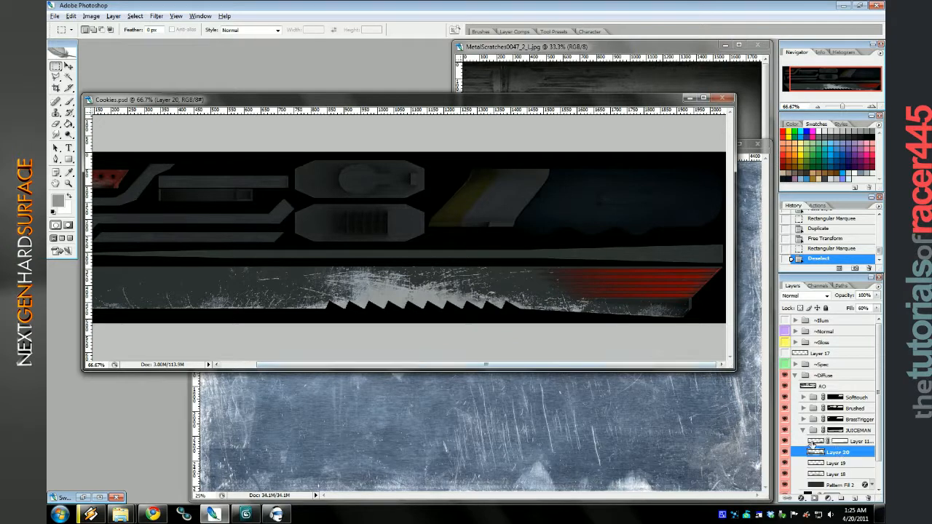
Try merging the masked Layer 11 copy 3 with Layer 20 and Layer 19, and undo the merge.
key(e)
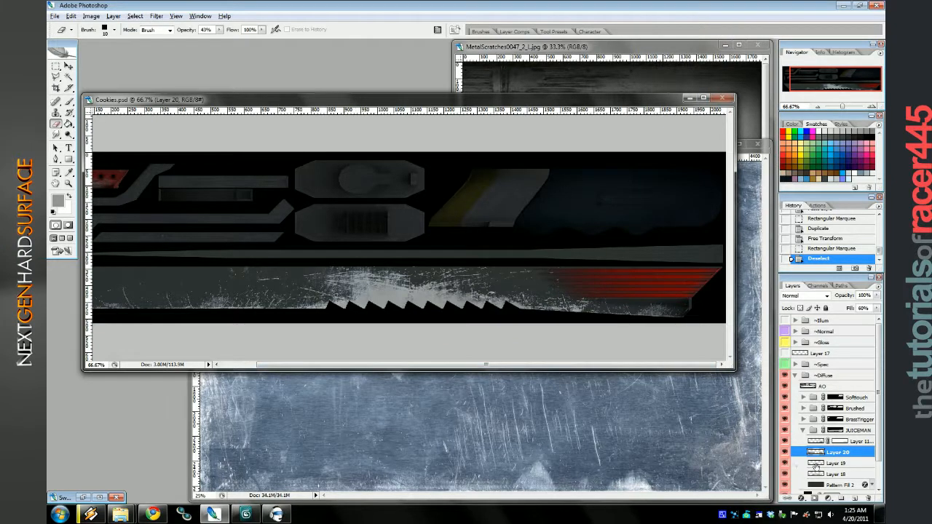
shift+click(836, 463)
right_click(838, 463)
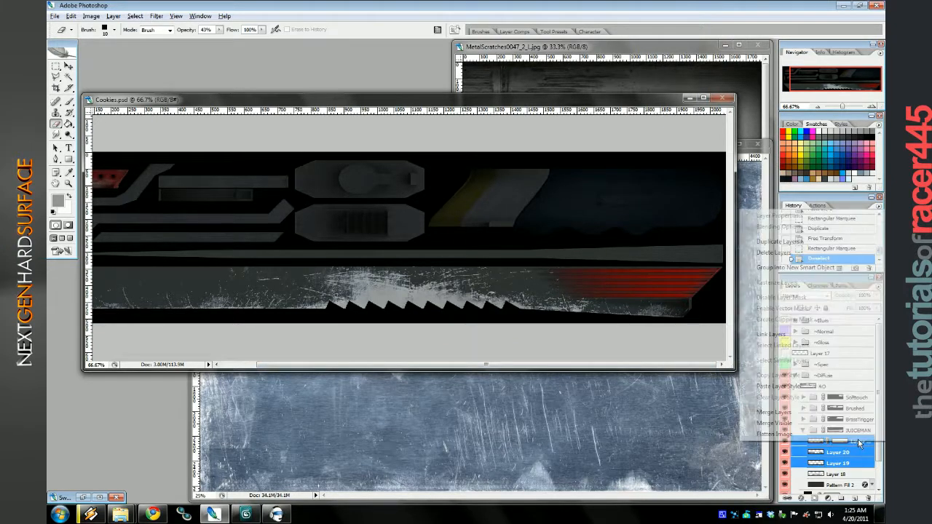
click(773, 412)
click(784, 441)
click(784, 442)
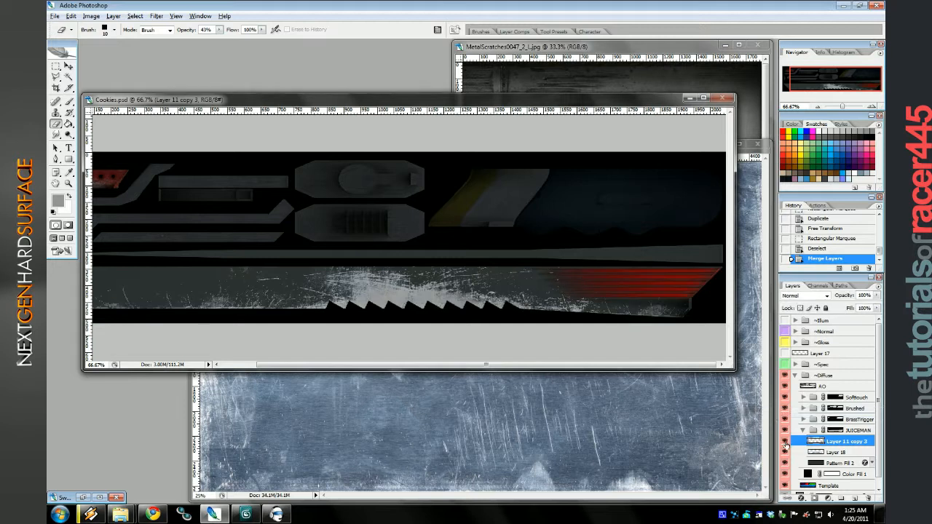
click(820, 249)
Merge Layers 20, 19 and 18 into one scratch layer and toggle its visibility to check it.
shift+click(838, 473)
right_click(838, 474)
click(763, 442)
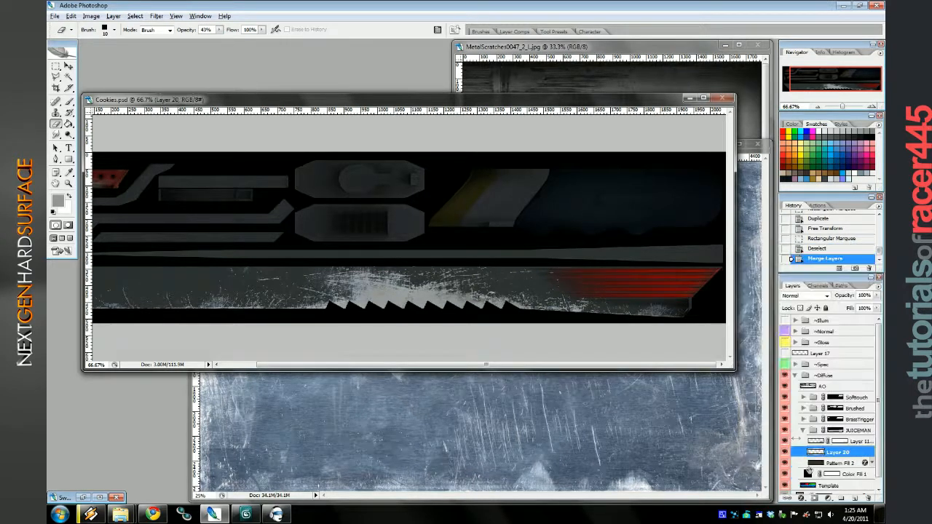
click(784, 453)
click(785, 452)
Add a layer mask to Layer 20 and paint out scratches at the blade's rear end in black, raising the brush opacity to 85%.
click(815, 498)
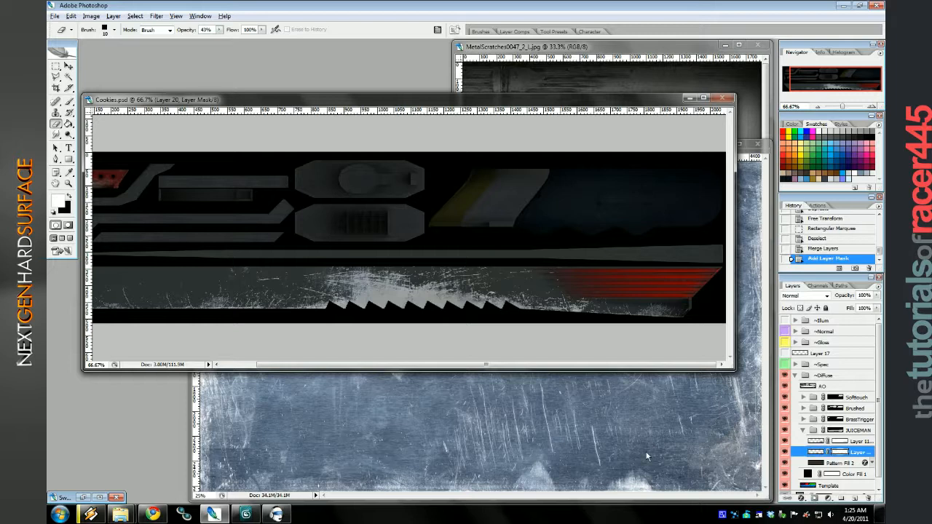
click(69, 102)
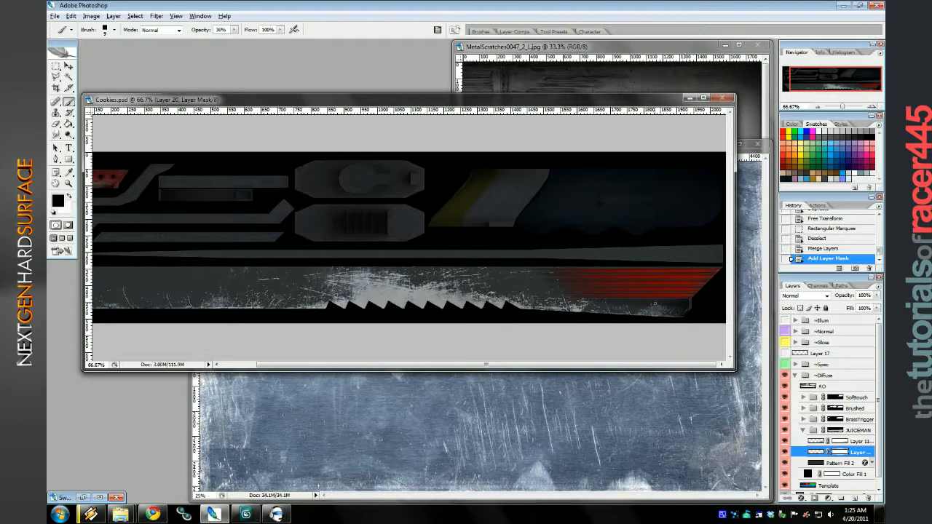
drag(654, 304, 632, 303)
mouse_move(640, 302)
mouse_down()
mouse_move(677, 305)
mouse_move(634, 304)
mouse_up()
drag(626, 301, 604, 301)
drag(608, 301, 583, 300)
drag(234, 31, 260, 35)
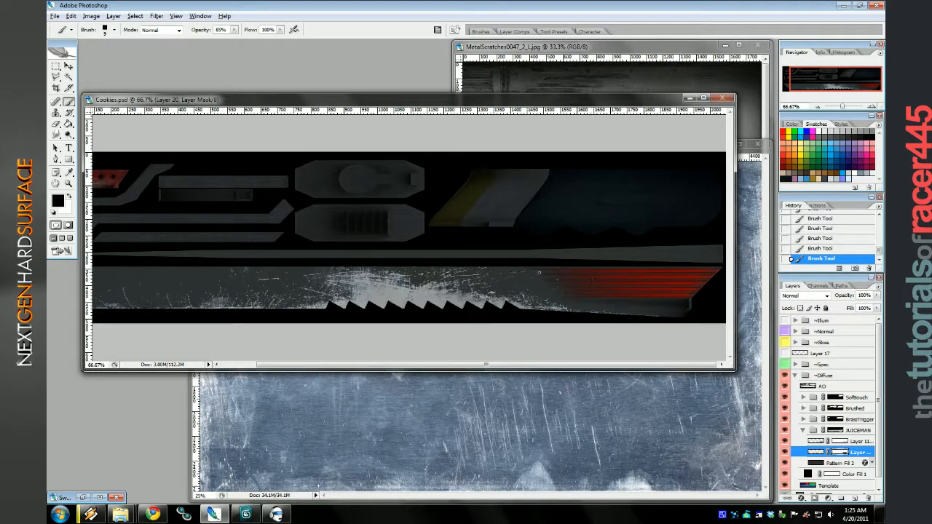
scroll(212, 278, left, 2)
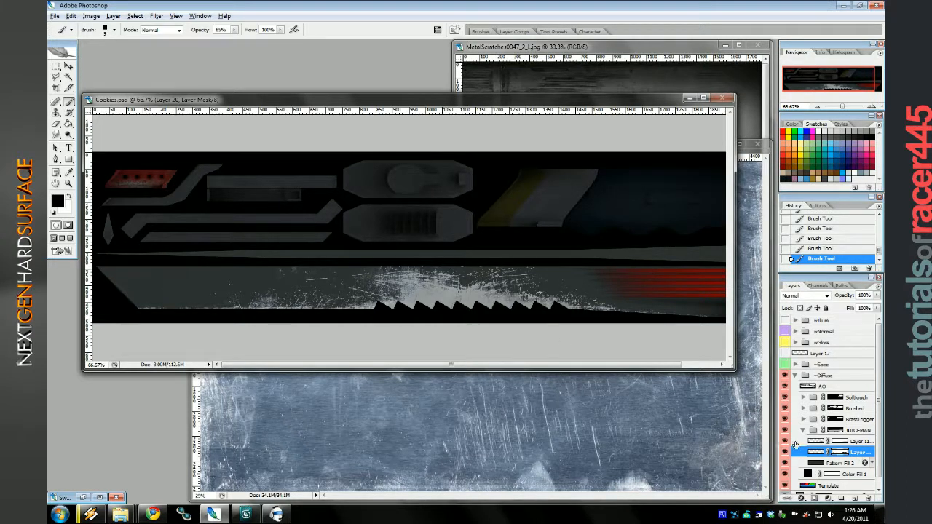
Move the selected scratch patch from MetalScratches0047_2_L.jpg into Cookies.psd, over the blade in front of the saw teeth.
click(528, 49)
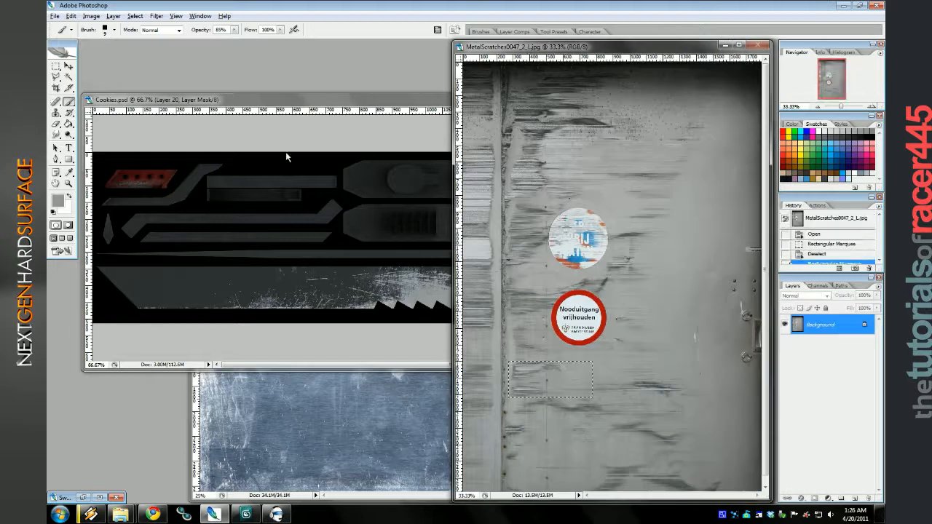
key(v)
drag(558, 389, 269, 314)
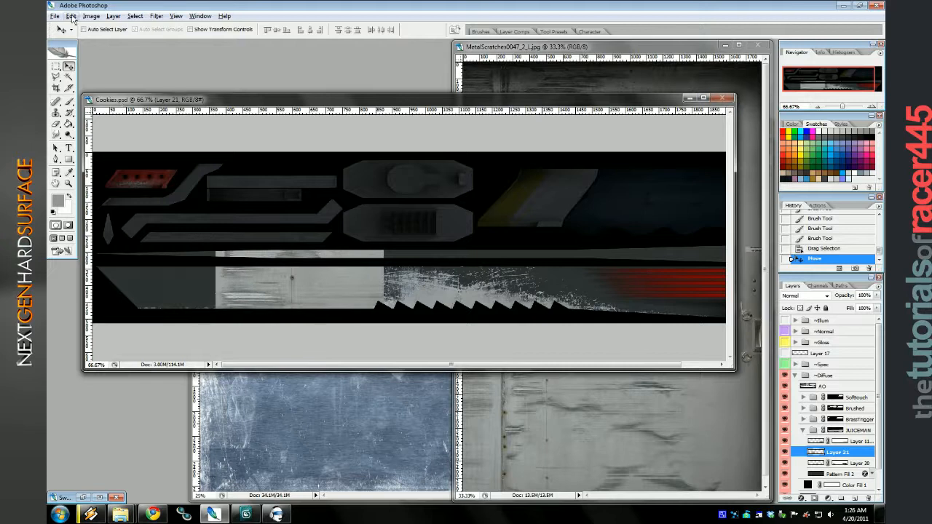
Scale the pasted Layer 21 scratch patch to 59.2% so it fits the blade's height, and save Cookies.psd.
click(71, 16)
click(91, 172)
drag(385, 239, 327, 267)
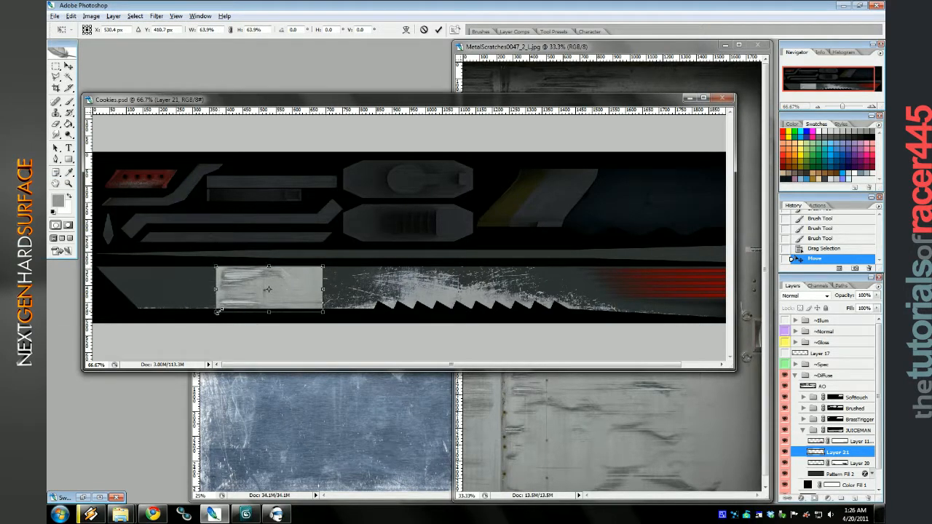
drag(218, 311, 223, 308)
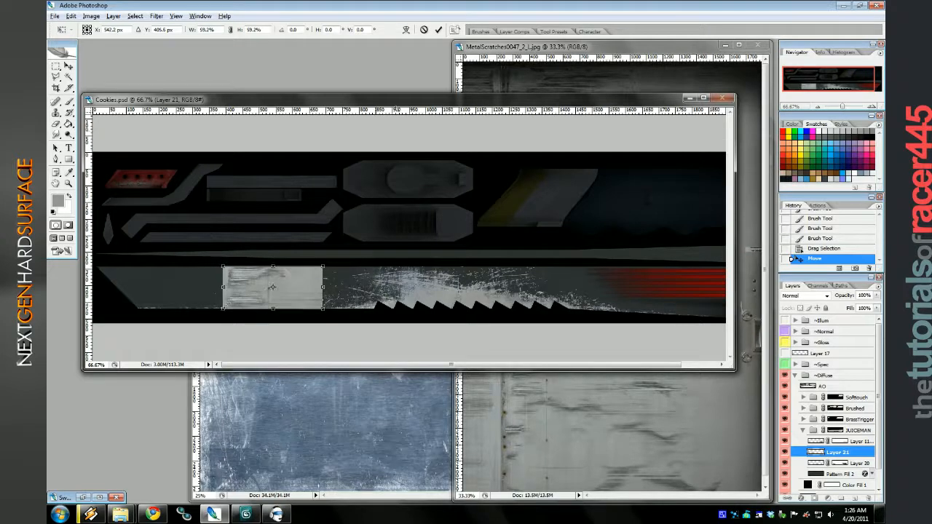
key(Return)
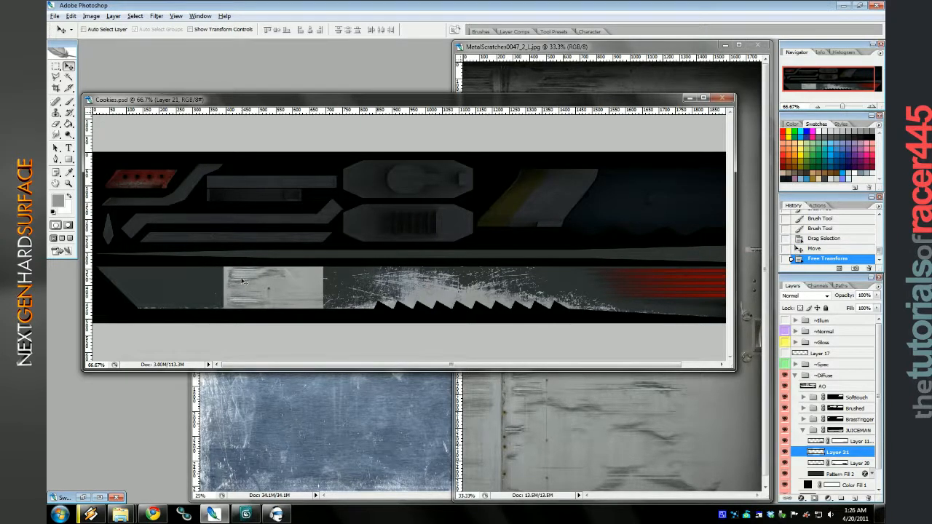
key(ctrl+s)
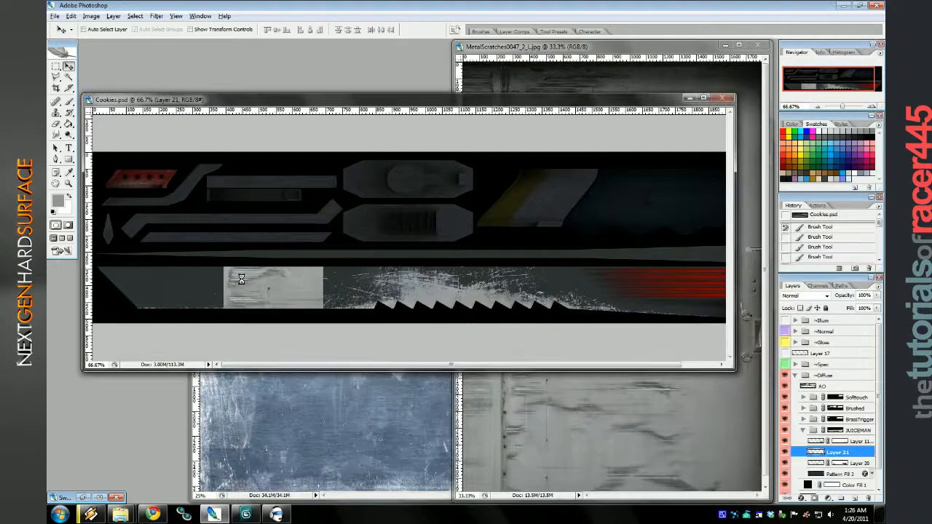
Switch to 3ds Max and examine the scratch patch on the knife's blade up close.
click(245, 514)
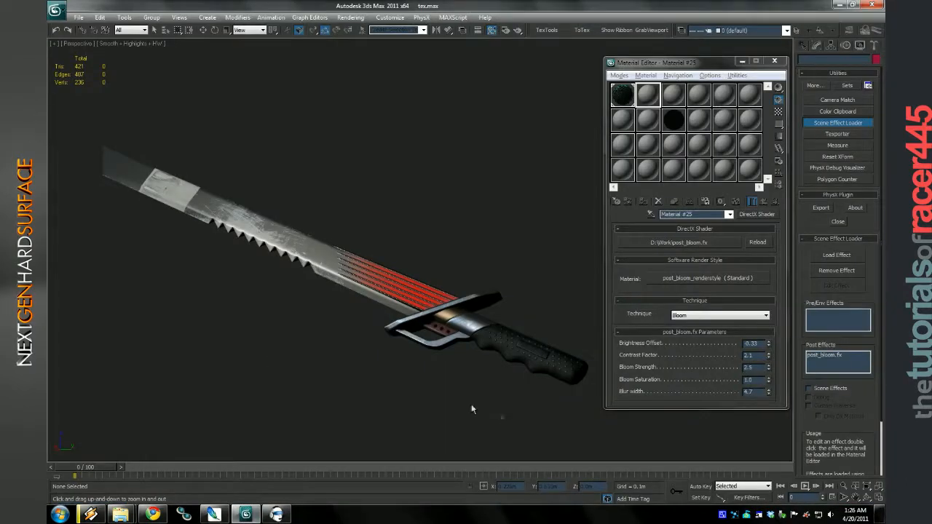
scroll(342, 360, up, 4)
drag(338, 356, 440, 321)
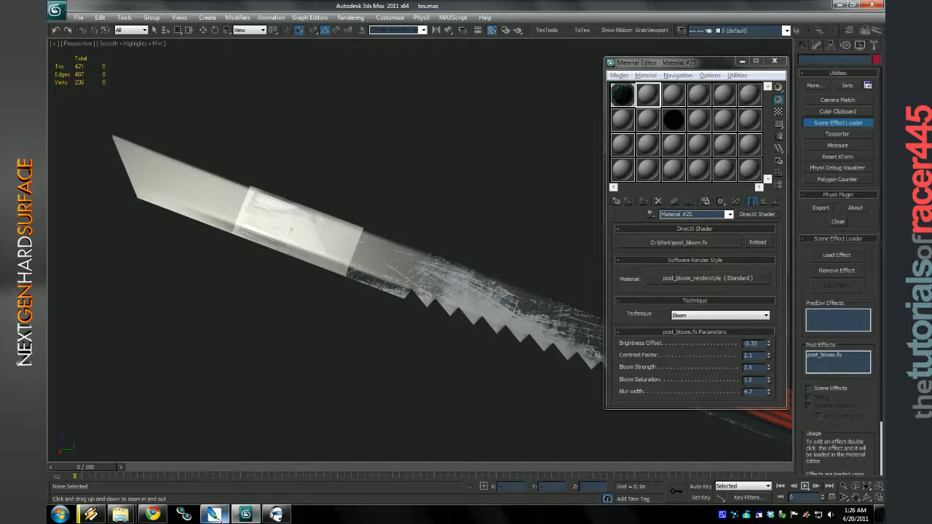
click(213, 515)
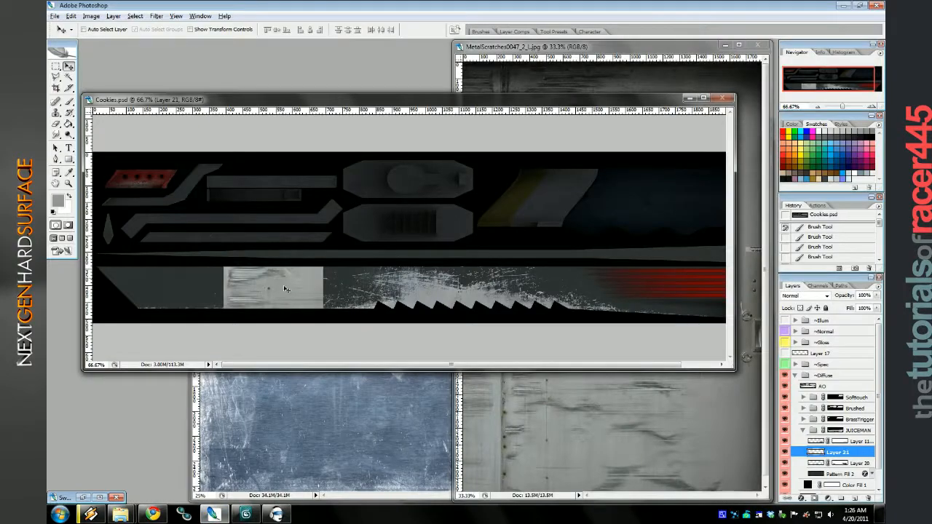
Duplicate the Layer 21 patch closer to the saw teeth and skew the copy into a slanted parallelogram like the blade tip.
drag(288, 293, 359, 290)
click(71, 15)
mouse_move(94, 184)
click(225, 264)
key(Return)
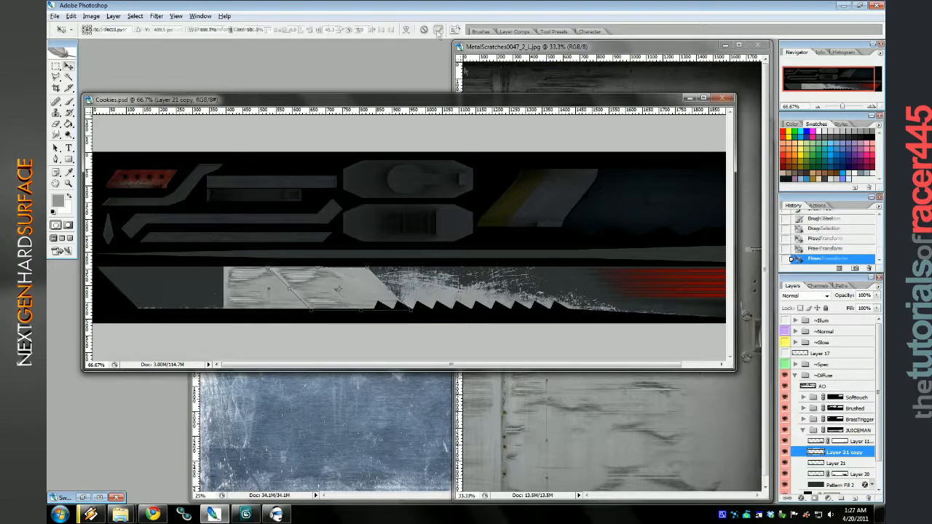
Hide and delete the original rectangular Layer 21 patch, keeping only the slanted copy.
click(785, 463)
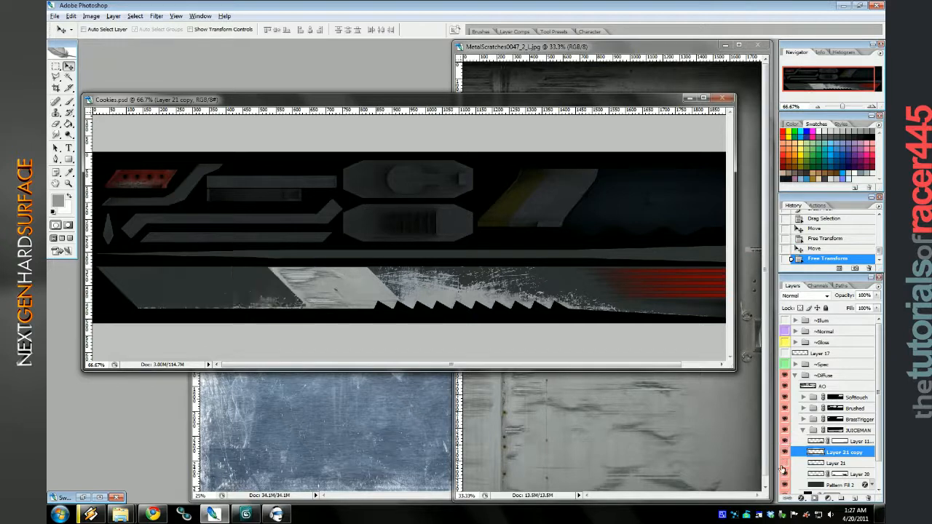
right_click(830, 464)
click(801, 215)
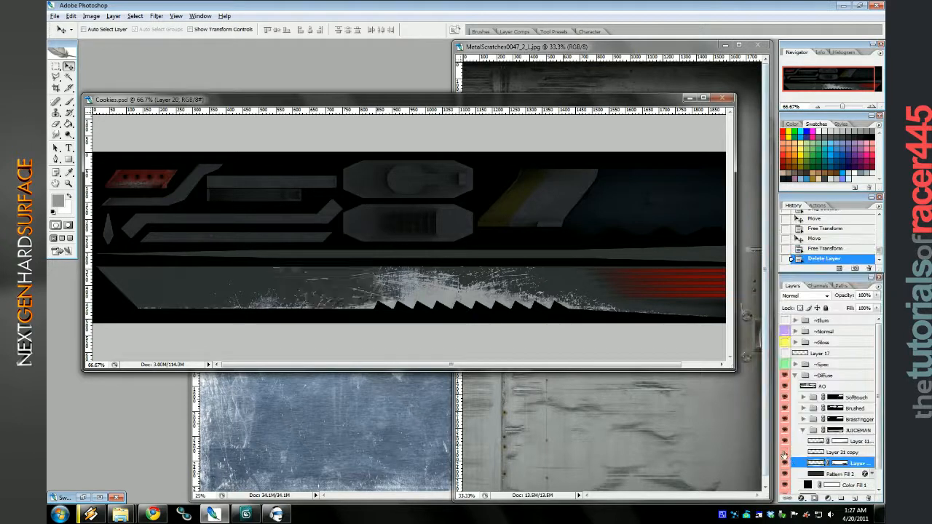
Rotate the slanted patch 180° and move it toward the blade tip, checking its placement on the knife in 3ds Max.
click(72, 16)
mouse_move(65, 180)
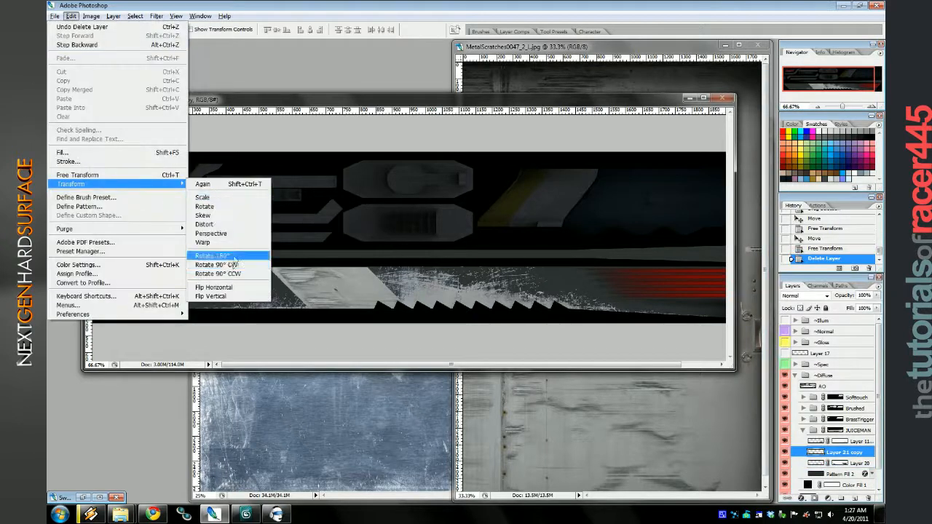
click(218, 255)
drag(207, 299, 266, 290)
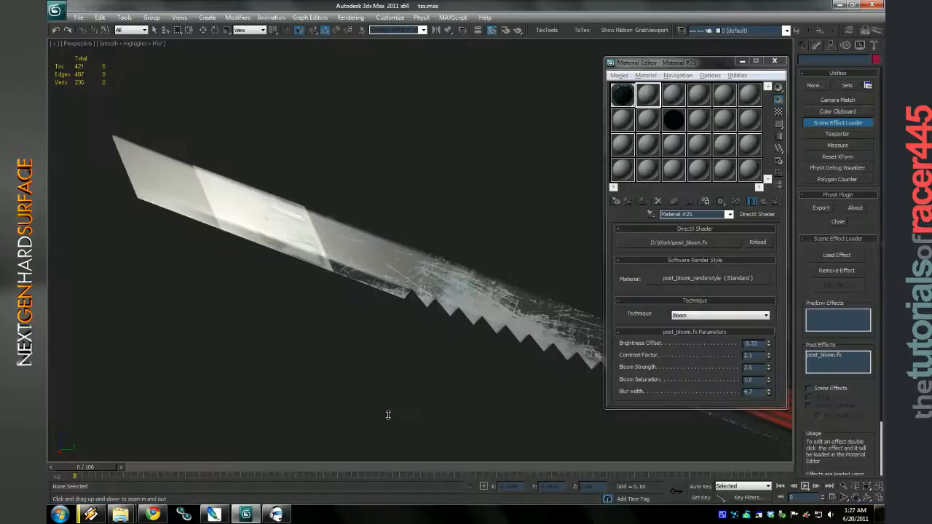
drag(371, 384, 412, 382)
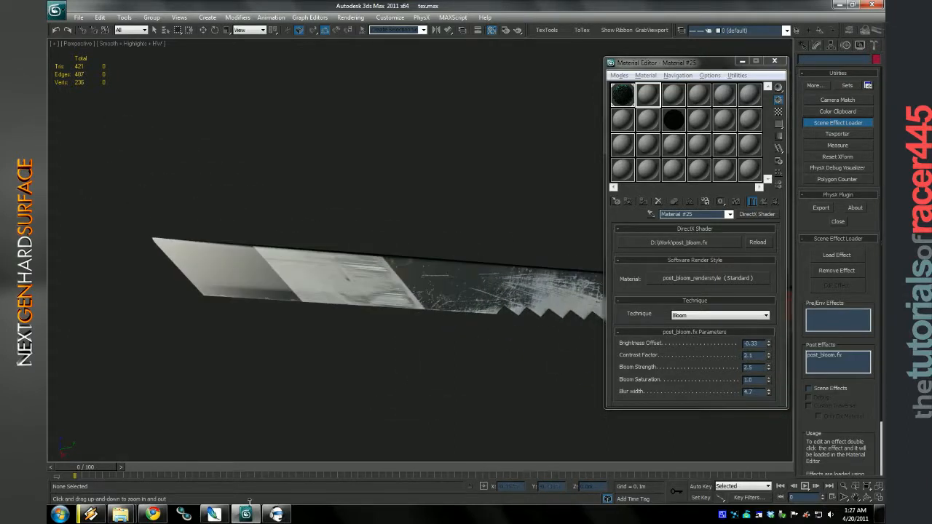
click(214, 514)
Select the patch's lower part and move it up over the dark spot, then check the blade in 3ds Max.
click(56, 67)
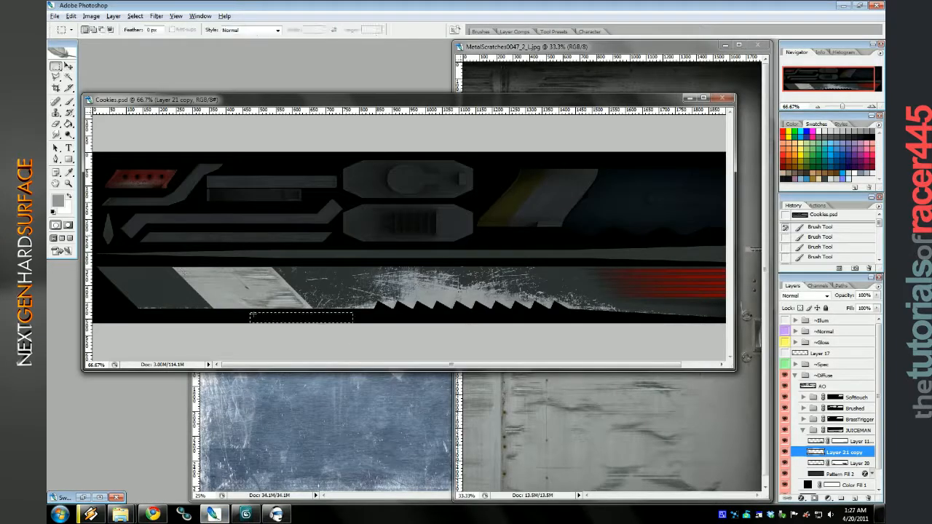
drag(186, 280, 259, 294)
key(v)
key(m)
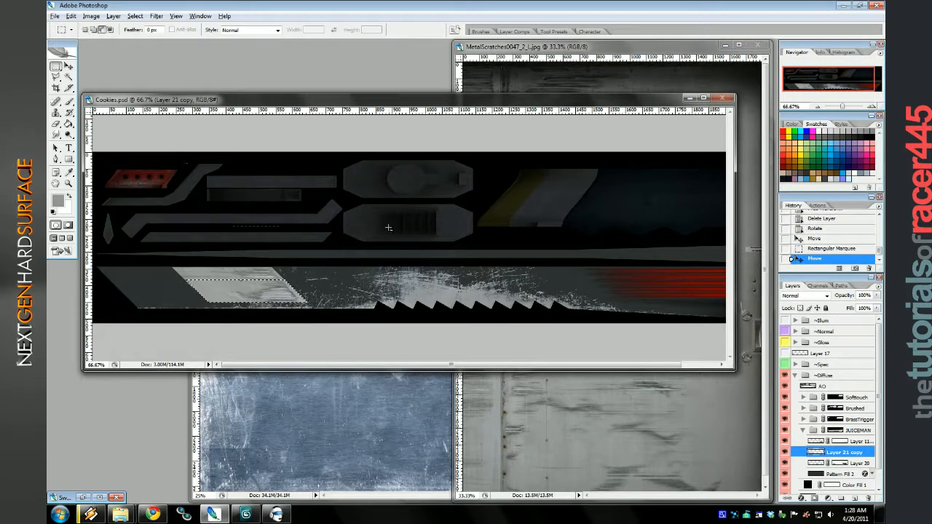
drag(390, 227, 156, 280)
click(159, 283)
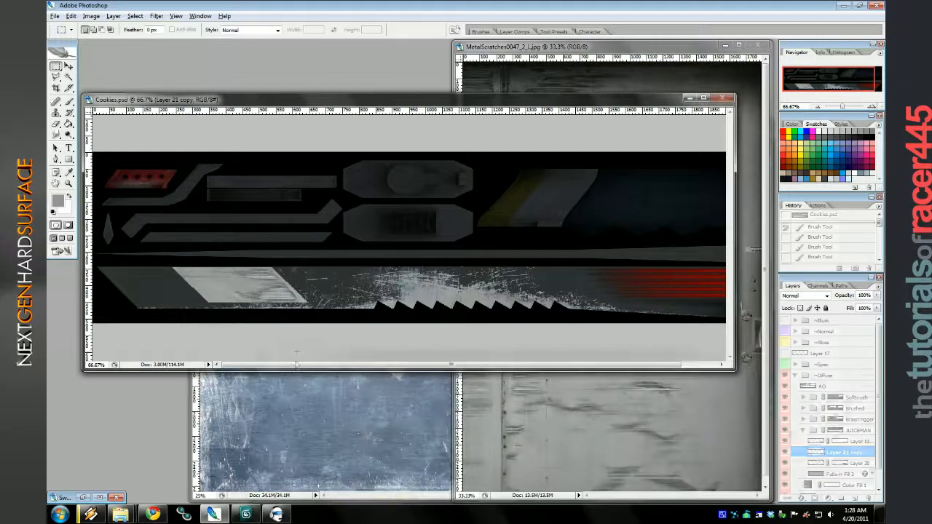
click(246, 516)
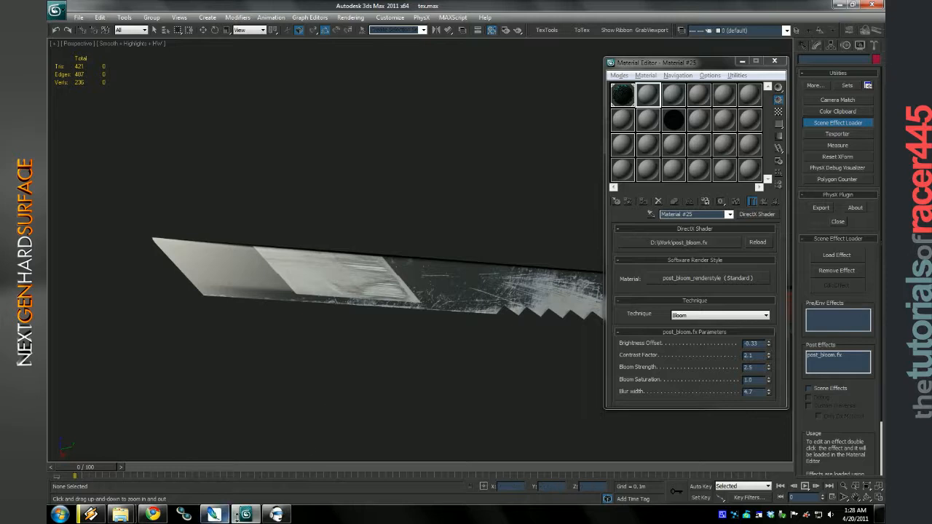
click(213, 515)
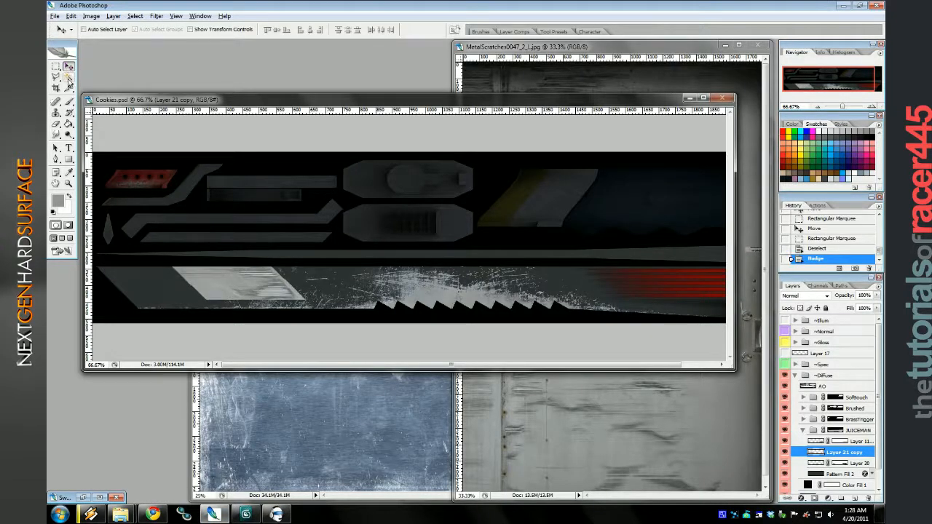
click(872, 107)
click(872, 107)
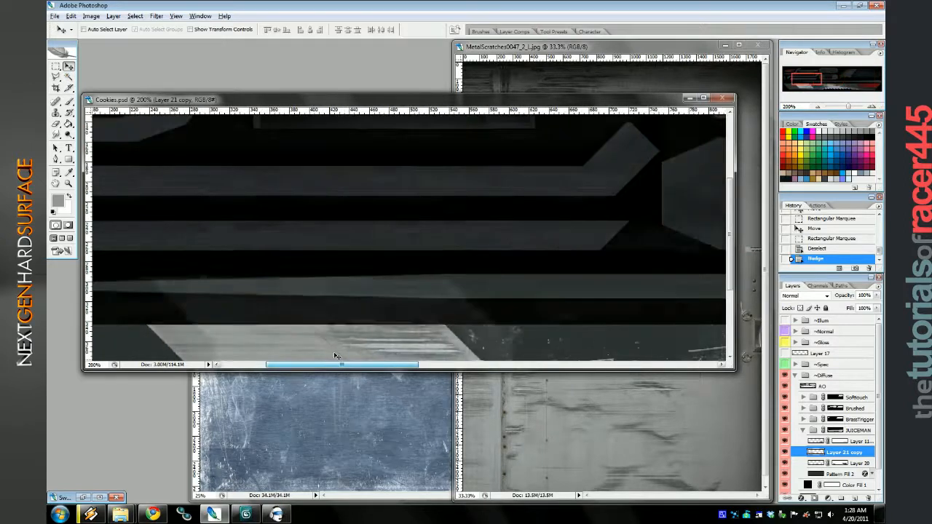
drag(407, 342, 455, 303)
scroll(455, 303, down, 1)
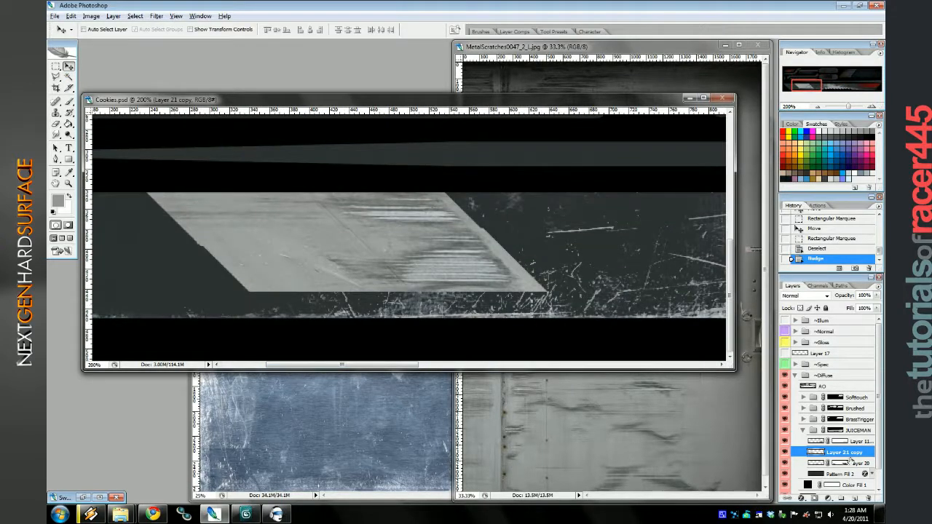
click(90, 16)
mouse_move(109, 40)
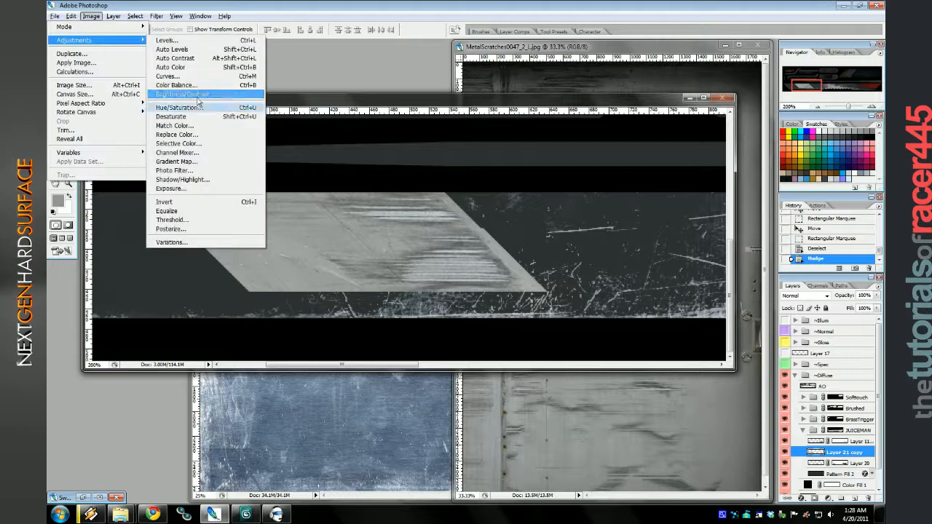
click(182, 95)
drag(683, 250, 688, 245)
drag(656, 215, 639, 220)
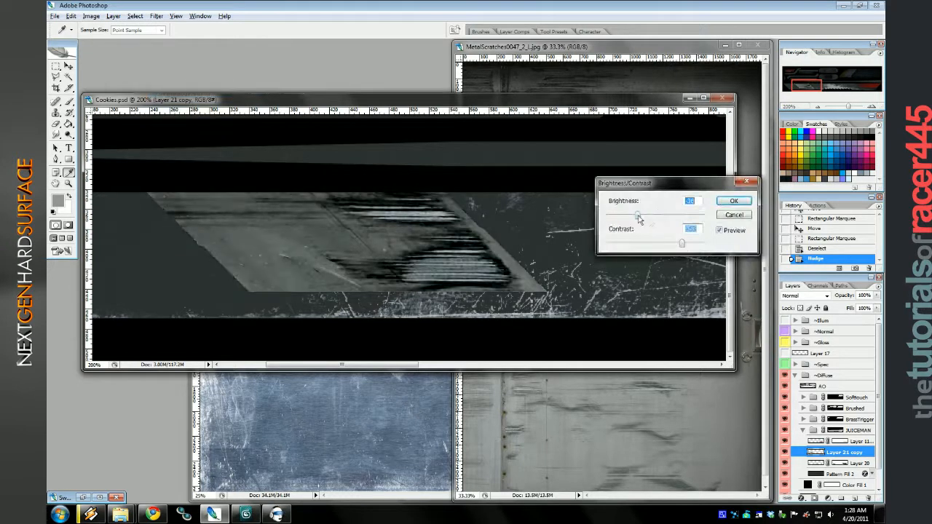
click(728, 216)
click(90, 16)
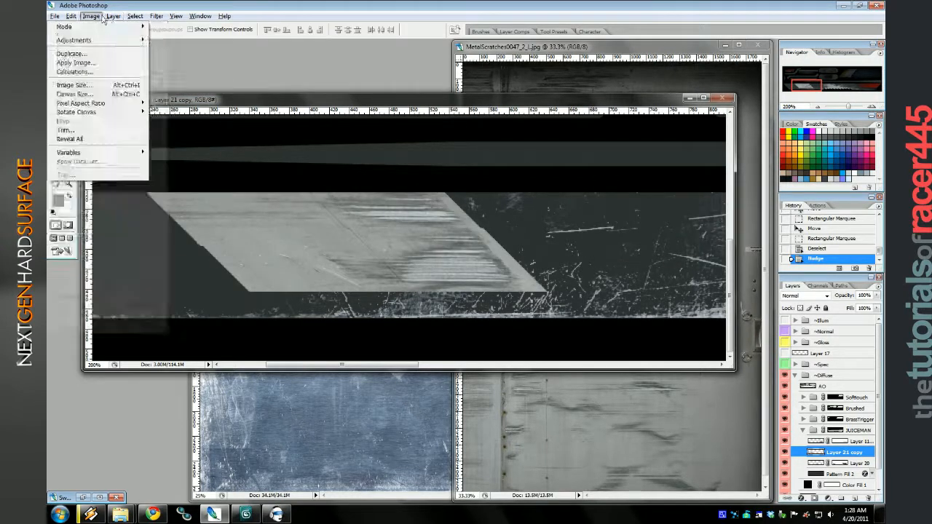
click(151, 18)
Turn the patch's plain grey areas black using Replace Color with fuzziness 22 and lightness -100.
click(90, 16)
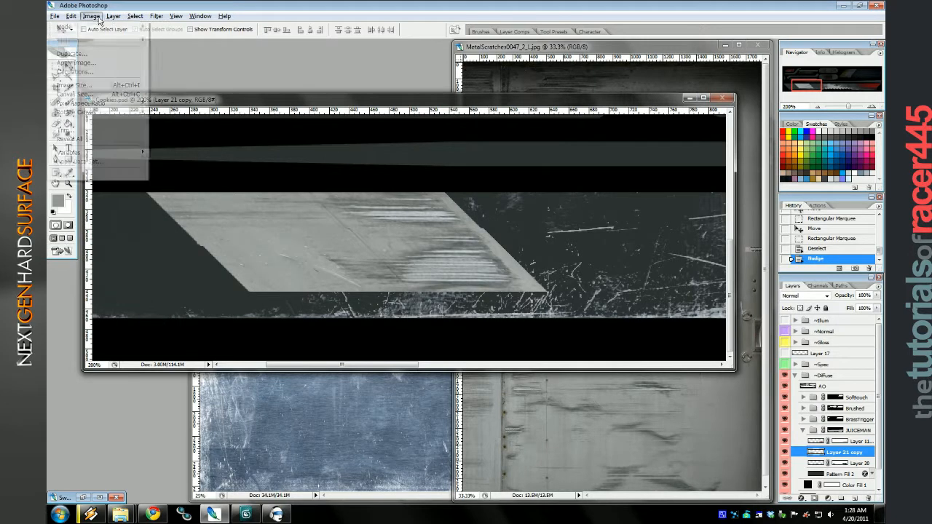
mouse_move(109, 40)
click(190, 136)
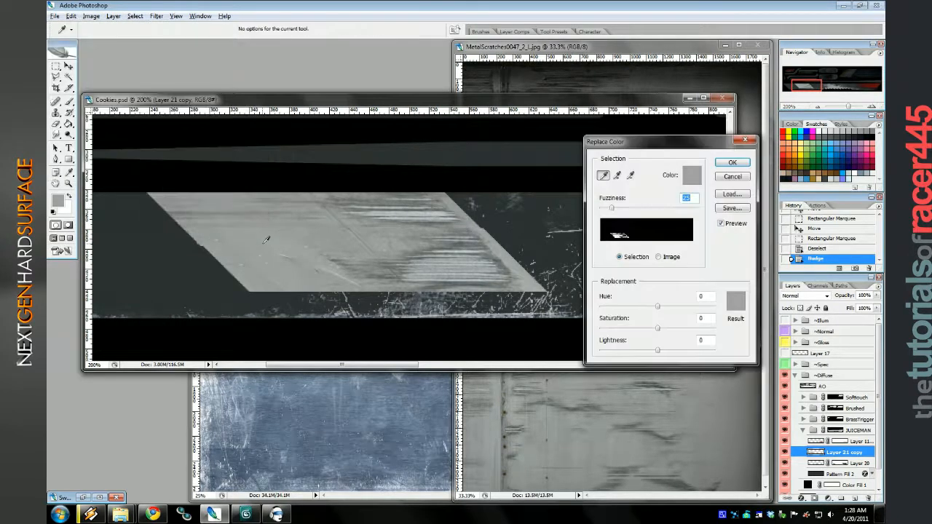
drag(628, 355, 599, 352)
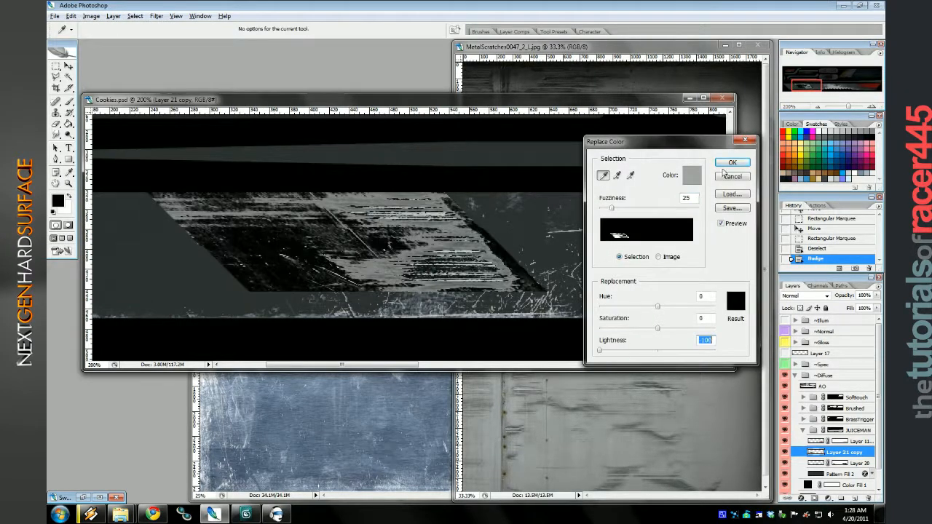
drag(611, 209, 610, 210)
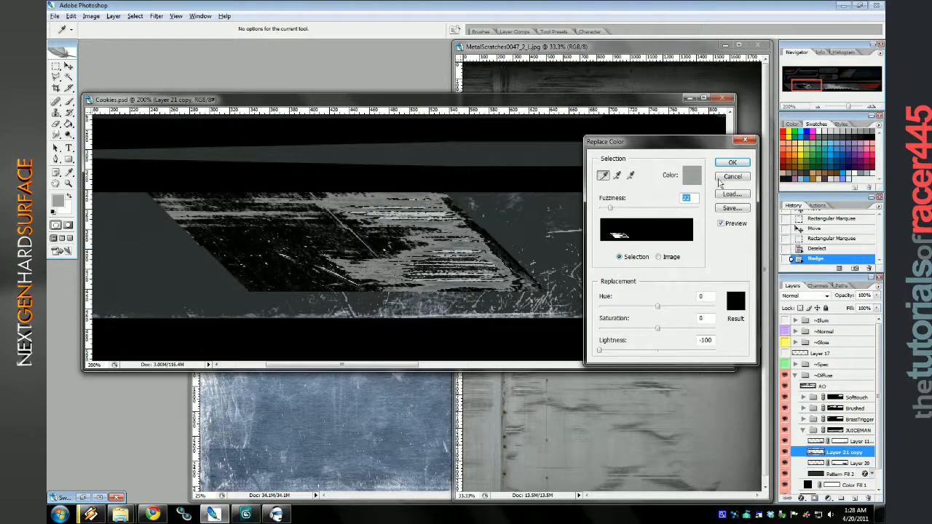
click(732, 163)
click(91, 16)
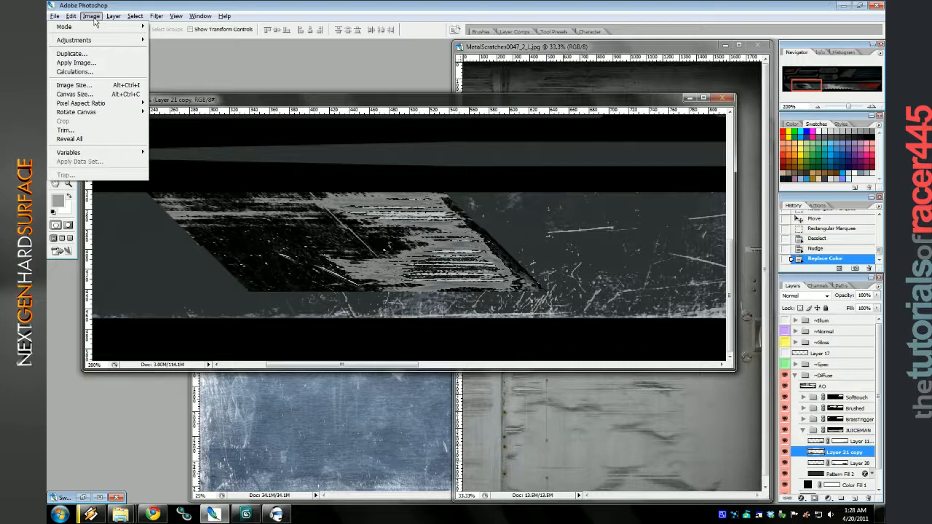
mouse_move(80, 40)
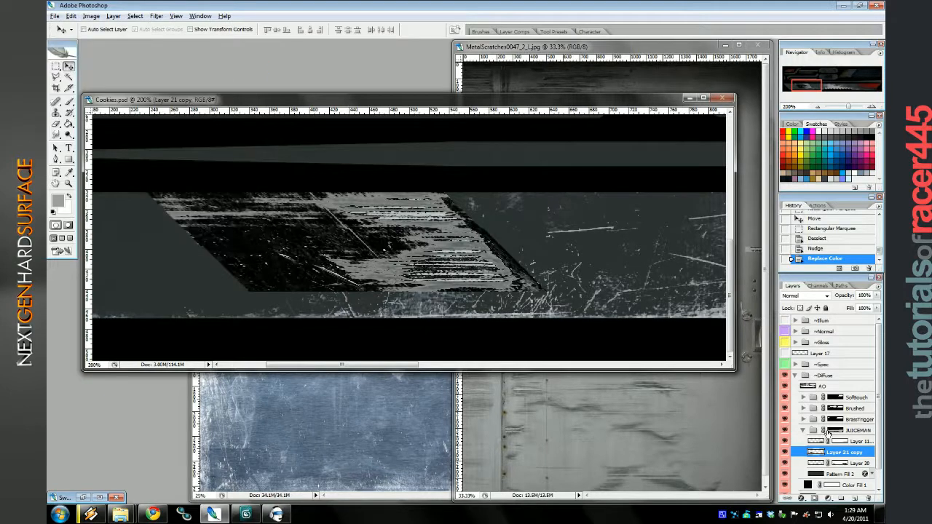
Hide the black in Layer 21 copy with Blend If, splitting This Layer's dark limit at 43/79, and set fill opacity to 26%.
right_click(828, 432)
click(666, 181)
drag(632, 215, 646, 218)
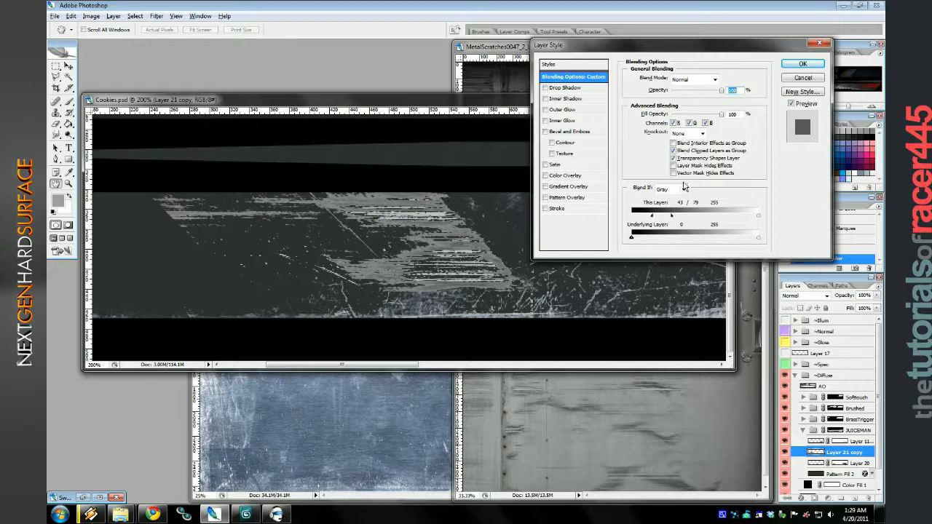
drag(712, 118, 687, 117)
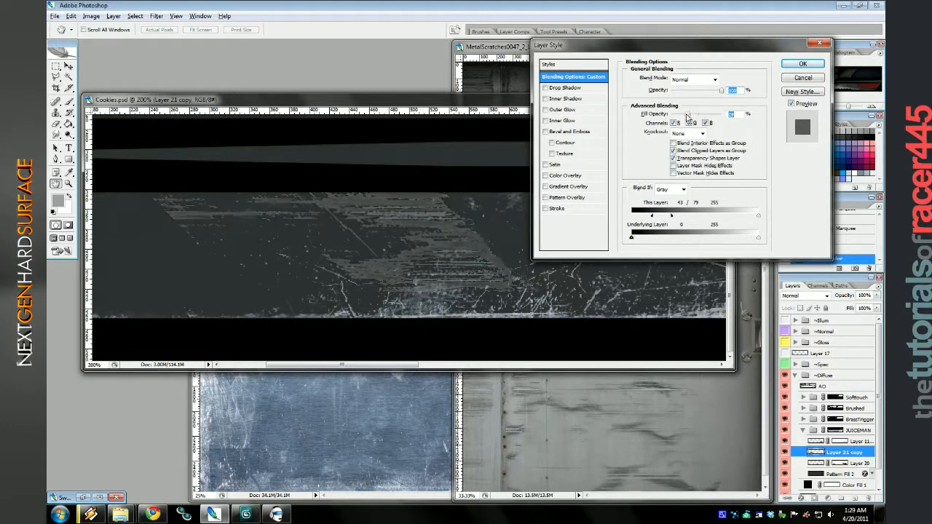
click(802, 64)
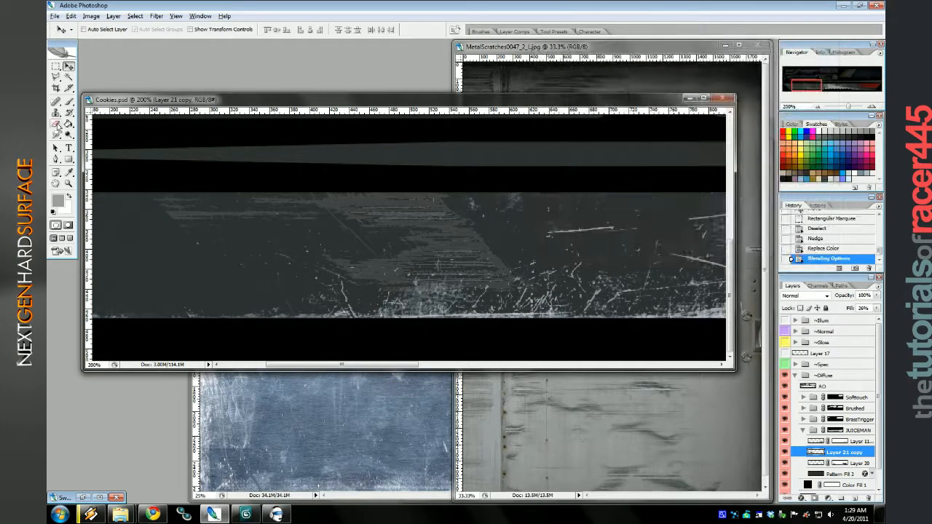
Soften the patch edge nearest the blade tip with the Eraser at 43% opacity, and set Layer 21 copy's fill to 42%.
key(e)
click(127, 210)
click(159, 219)
click(182, 227)
click(158, 203)
click(191, 210)
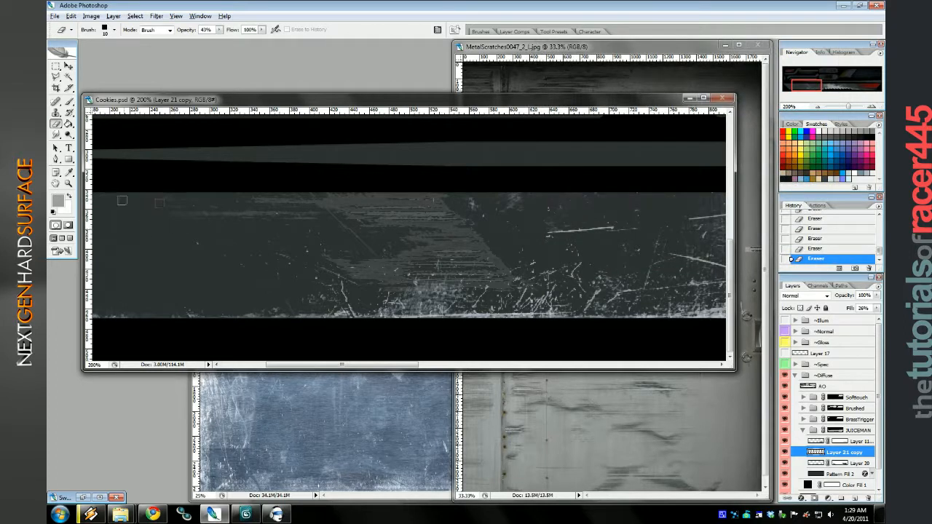
click(821, 107)
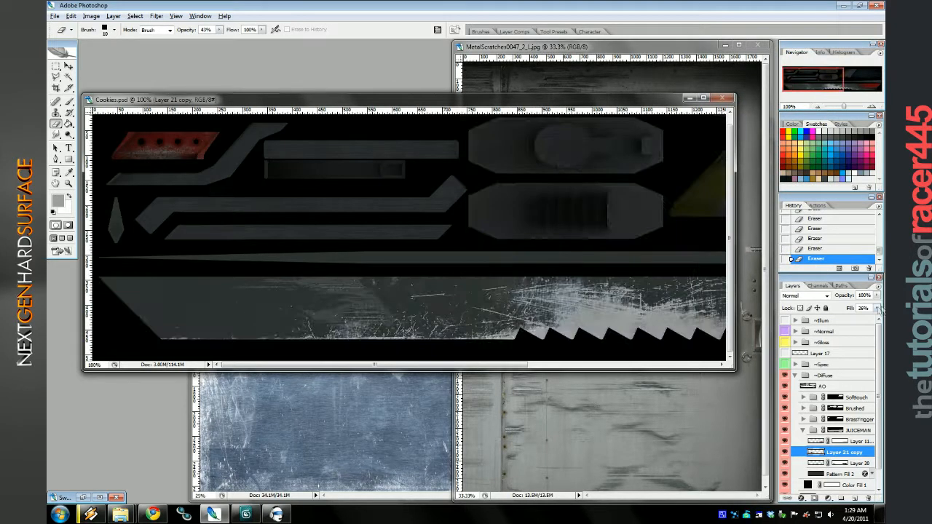
drag(878, 308, 847, 322)
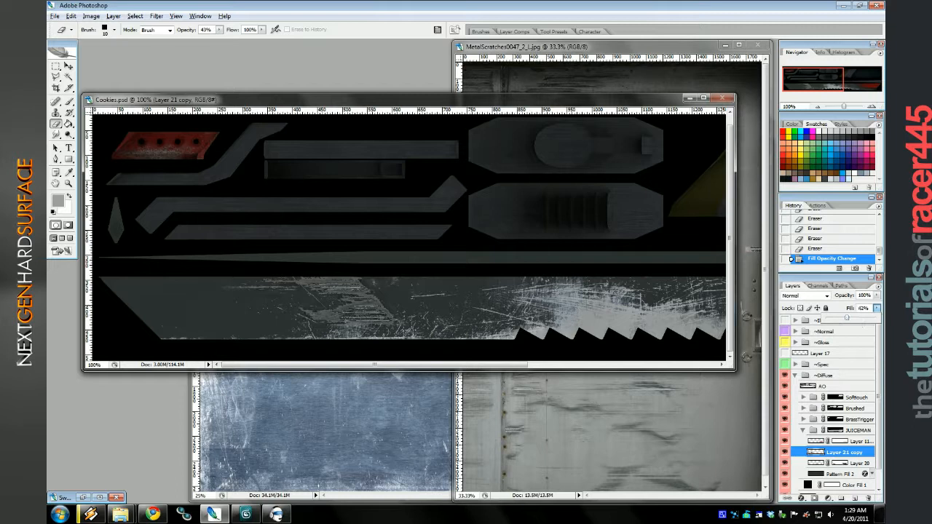
Copy a horizontal strip of scratched metal above the stickers in MetalScratches0047_2_l.jpg into Cookies.psd, over the blade.
click(496, 78)
key(m)
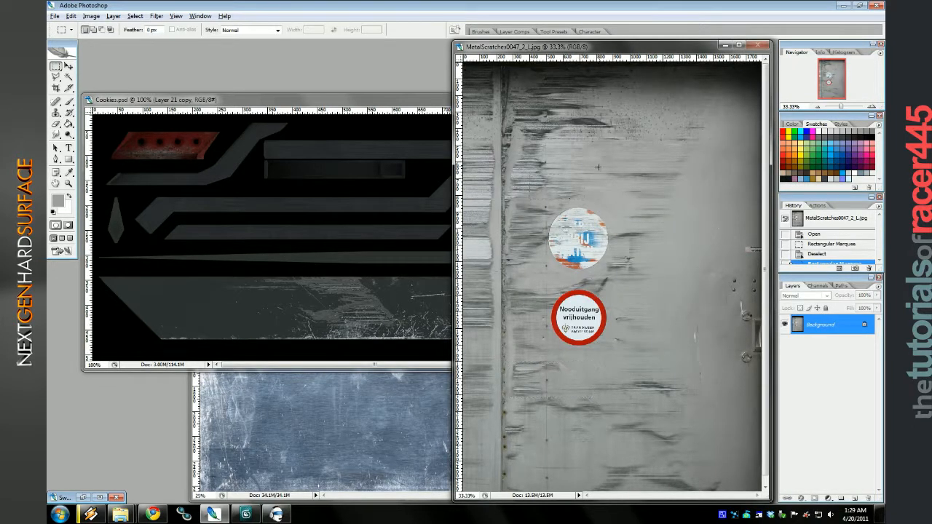
key(v)
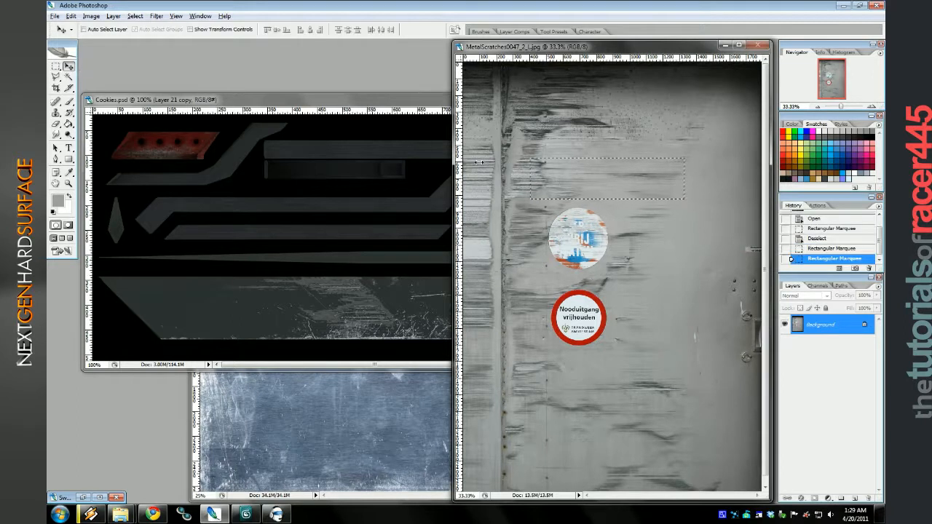
drag(641, 179, 286, 297)
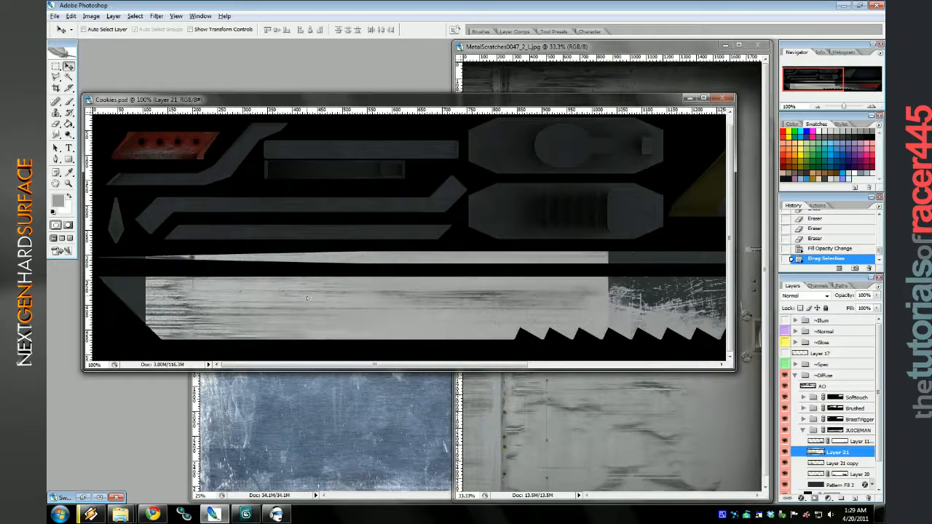
Scale the copied strip to 59% and skew it horizontally by 43.9° to fit the blade's slanted tip.
click(71, 15)
click(110, 176)
drag(240, 32, 210, 32)
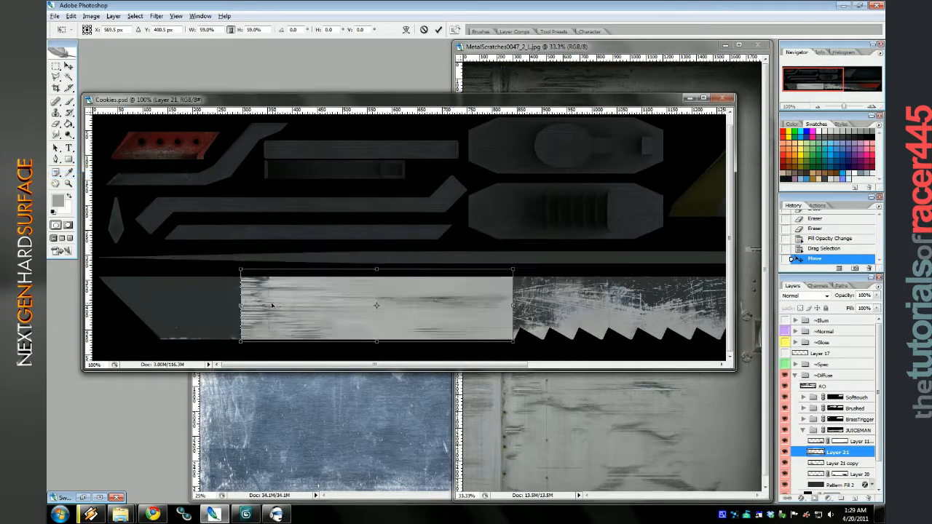
drag(263, 307, 194, 307)
right_click(247, 246)
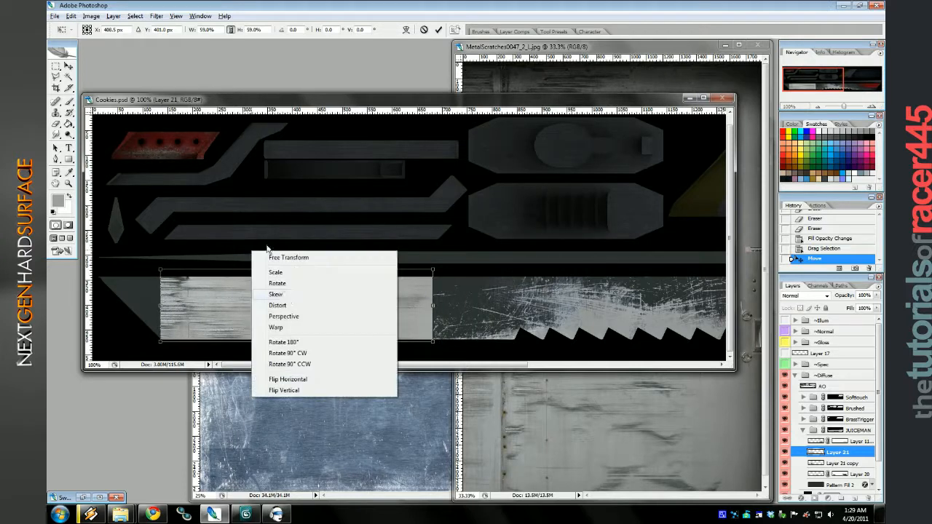
click(284, 293)
drag(302, 268, 230, 272)
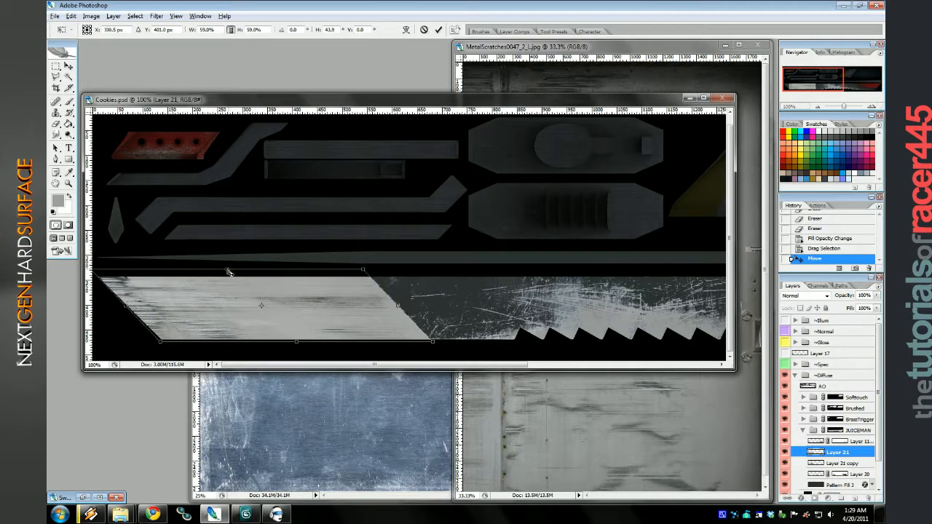
key(Return)
Turn the new strip's plain grey areas black using Replace Color with fuzziness 22 and lightness -100.
click(90, 16)
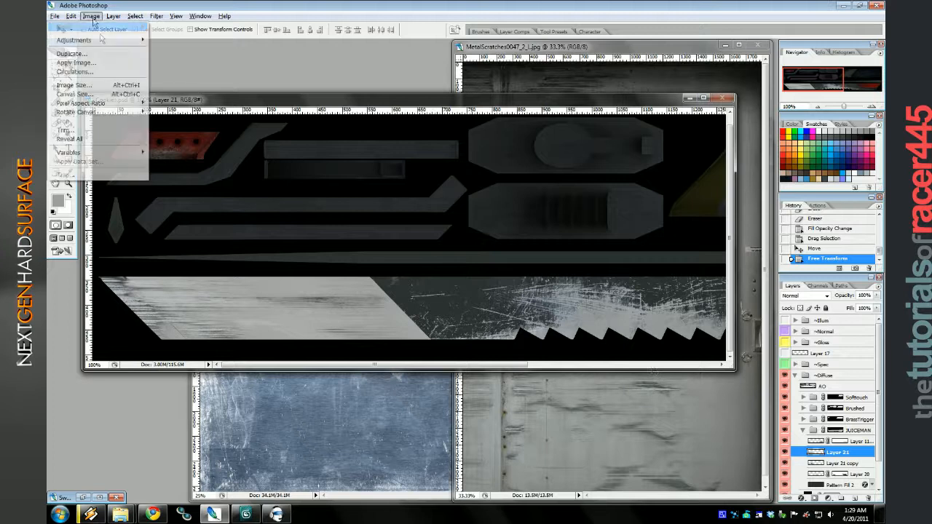
mouse_move(74, 40)
click(177, 134)
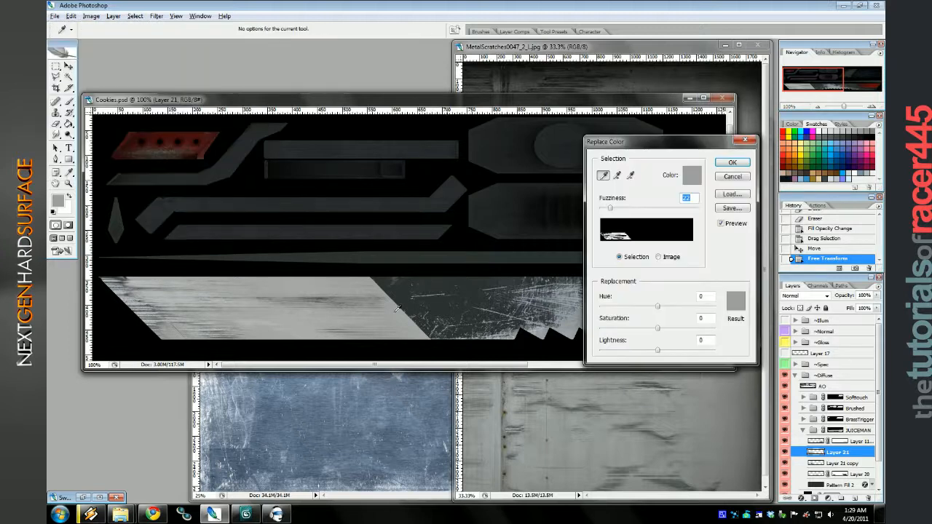
drag(636, 355, 561, 347)
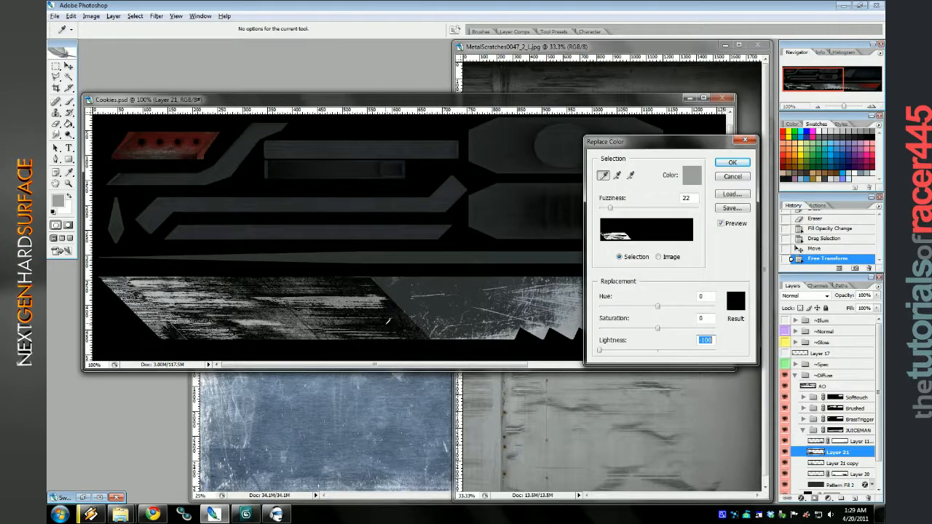
click(734, 162)
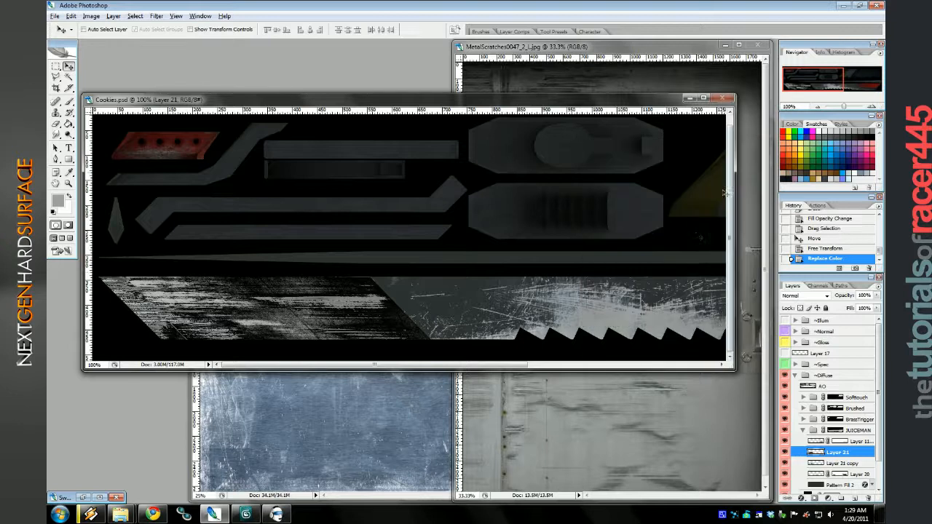
Hide the black in Layer 21 with Blend If, splitting This Layer's dark limit at 51/97, and set fill opacity to 27%.
right_click(837, 456)
click(772, 238)
drag(632, 215, 681, 216)
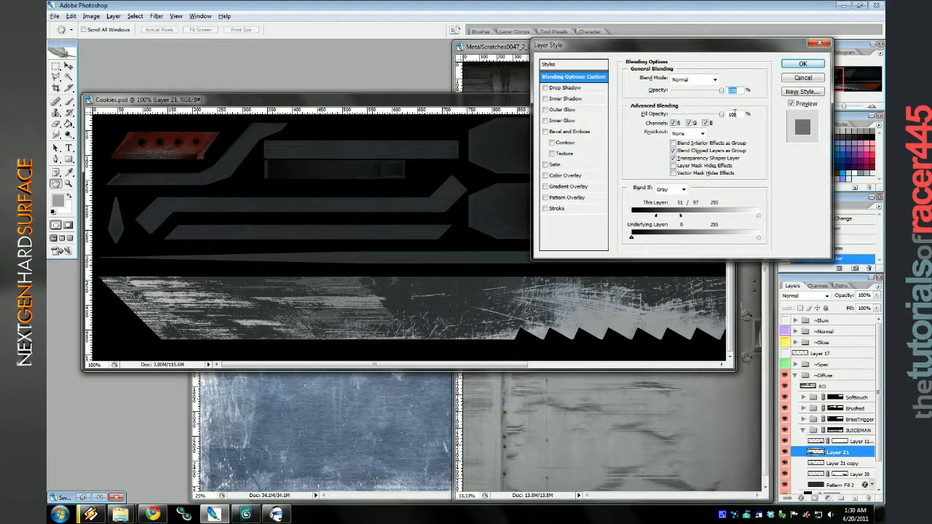
click(685, 115)
click(802, 64)
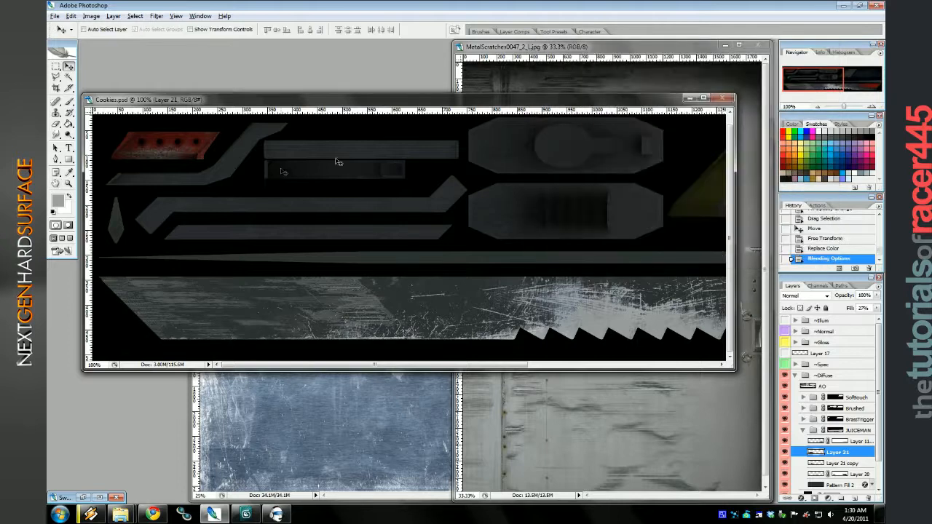
Add a layer mask to Layer 21 and paint out parts of the tip scratches with a black brush at 85% opacity.
click(56, 125)
click(815, 496)
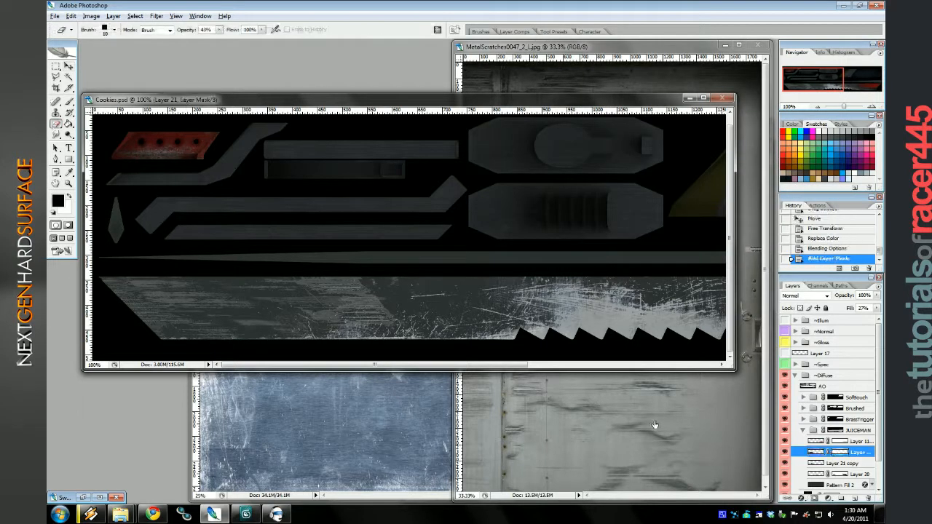
key(b)
drag(240, 322, 276, 322)
click(235, 302)
click(235, 302)
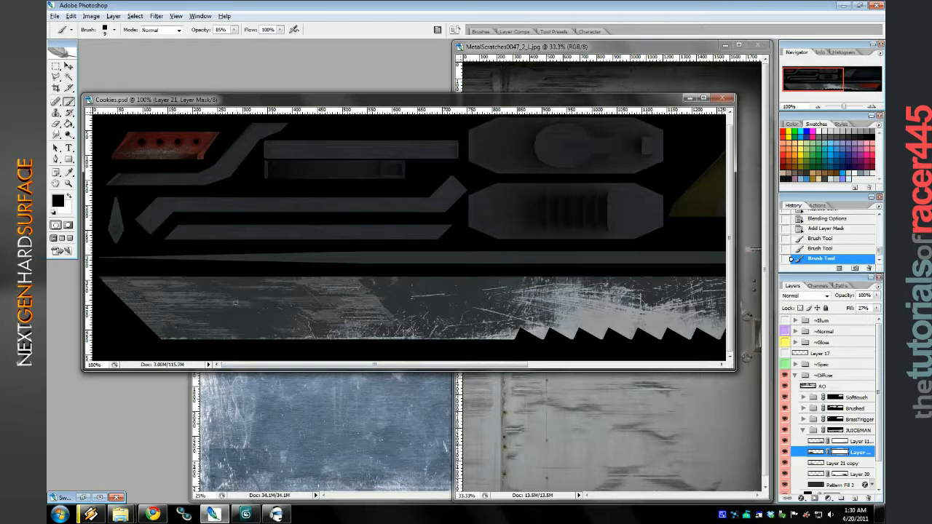
drag(210, 326, 196, 323)
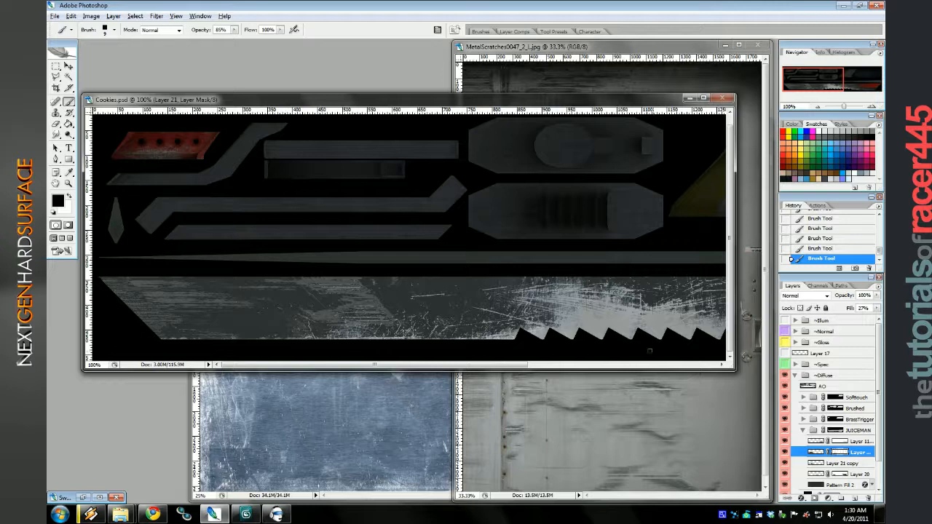
Compare the blade with and without the tip scratches, and raise the fill of Layer 21 and Layer 21 copy.
click(784, 452)
click(784, 452)
mouse_move(878, 311)
mouse_down()
mouse_move(883, 320)
mouse_move(877, 309)
mouse_up()
click(859, 443)
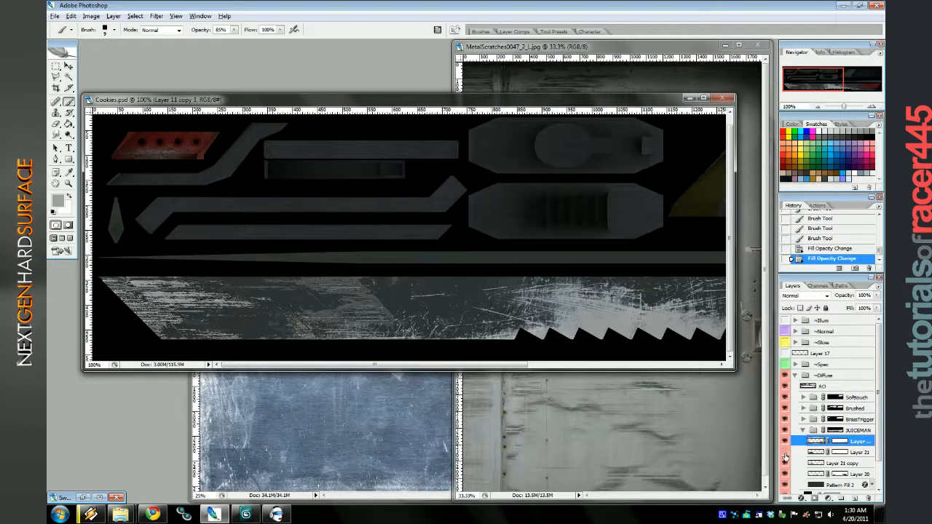
click(839, 452)
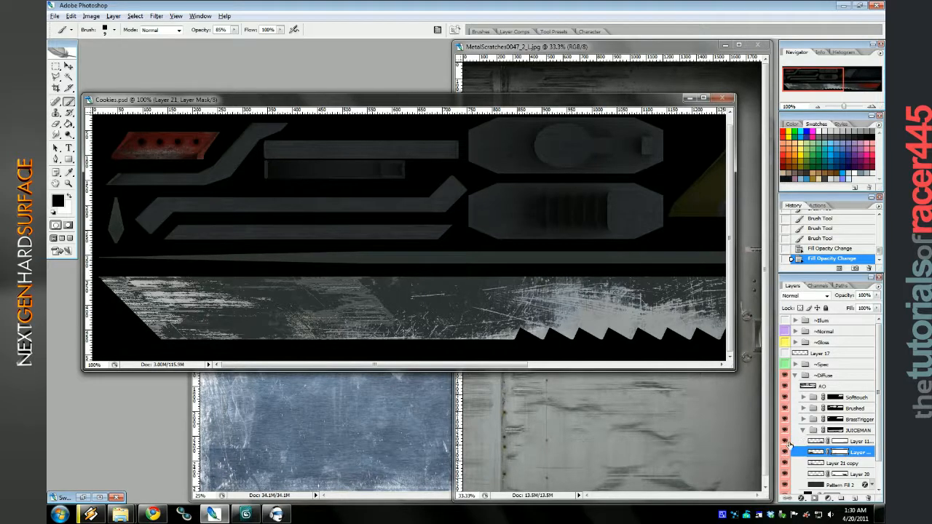
click(841, 463)
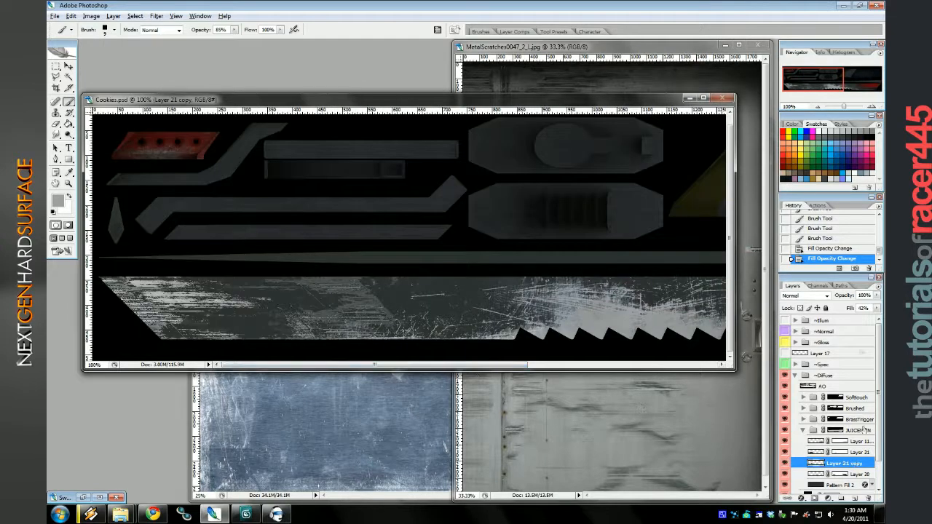
click(876, 309)
Merge Layer 21 and Layer 21 copy into one layer.
ctrl+click(845, 452)
right_click(841, 452)
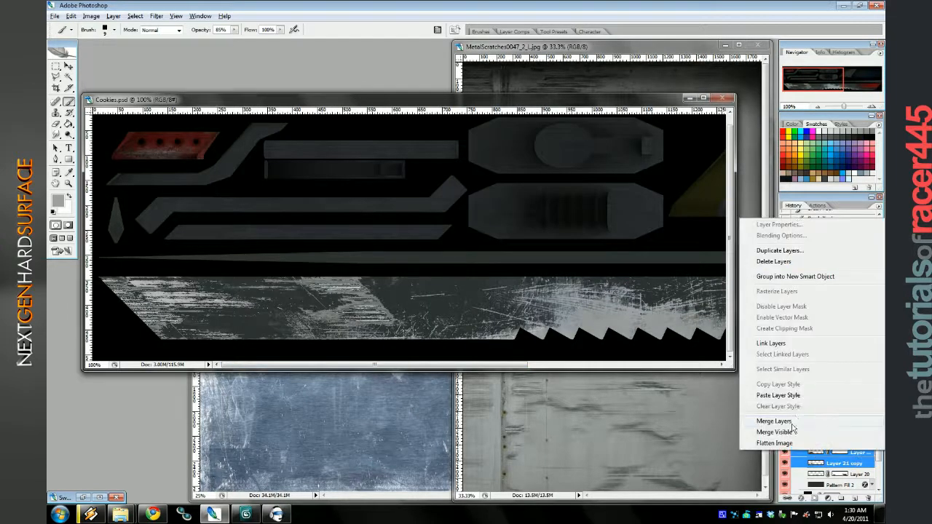
click(774, 421)
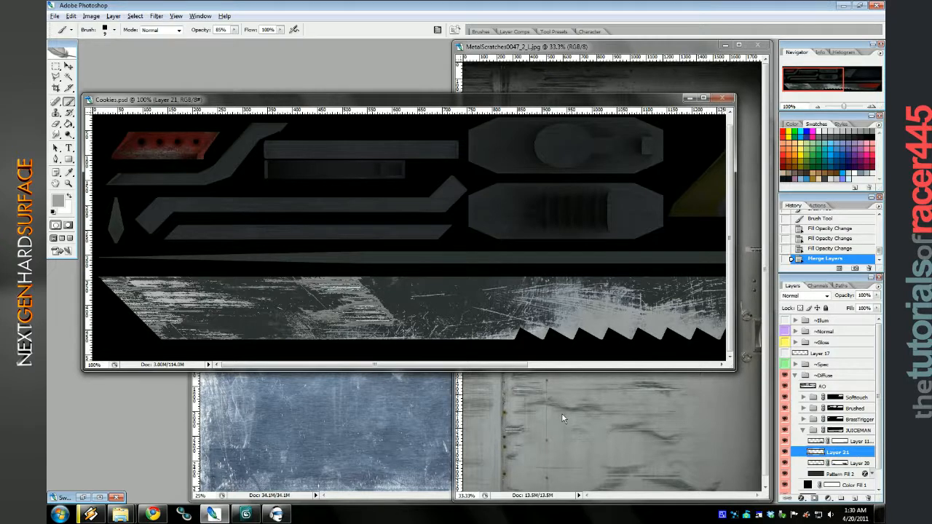
Export the updated diffuse texture with the saved action and inspect the blade tip in 3ds Max.
key(F2)
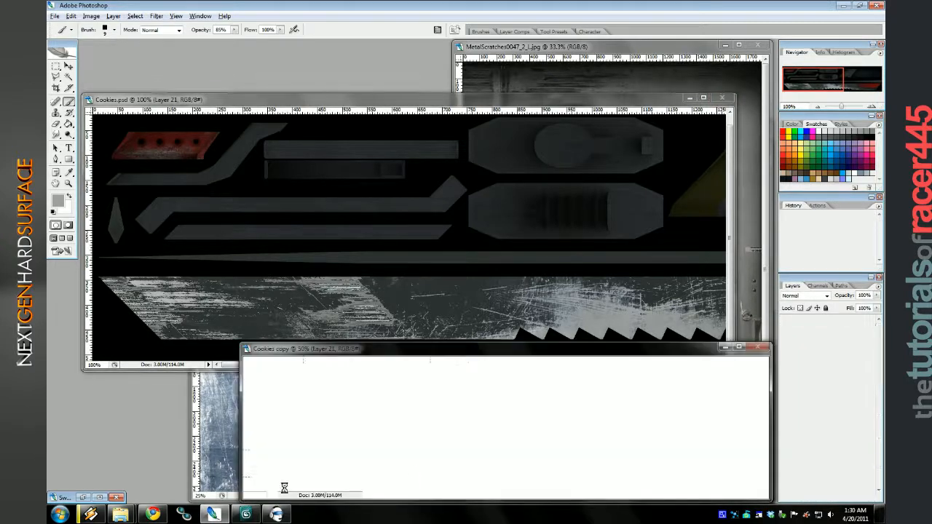
click(247, 514)
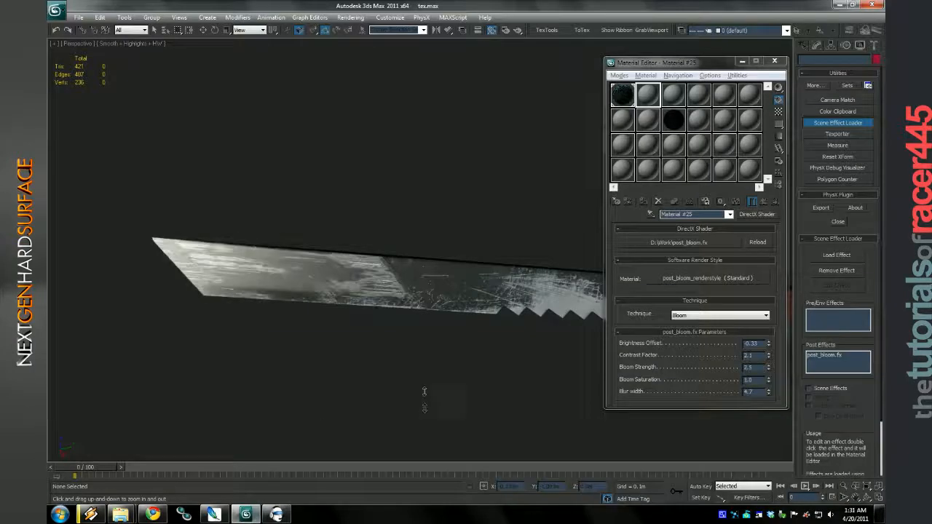
drag(424, 400, 322, 466)
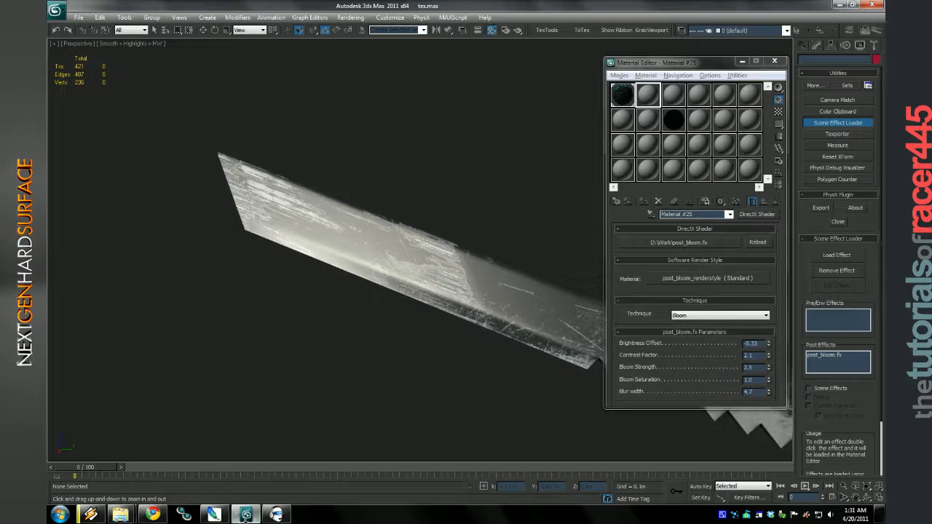
click(246, 514)
Move Layer 21 out of the JUICEMAN group to the top of the Diffuse group.
click(816, 108)
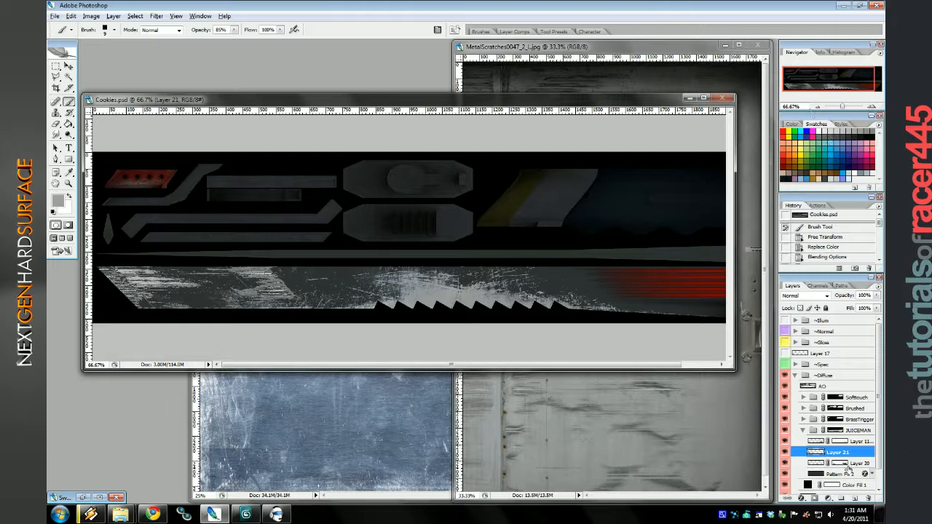
drag(857, 401, 858, 384)
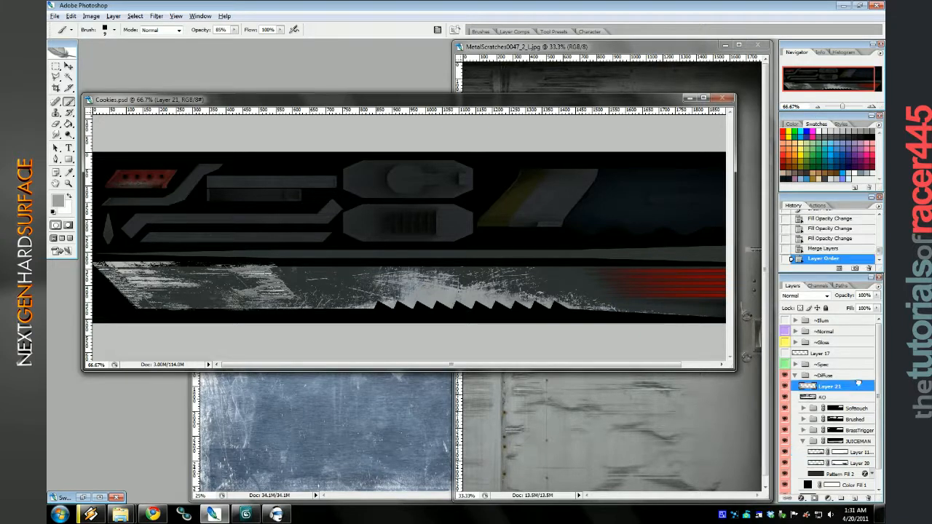
Try a dark grey 555353 solid color fill above the AO layer and move Layer 20 above it.
click(828, 499)
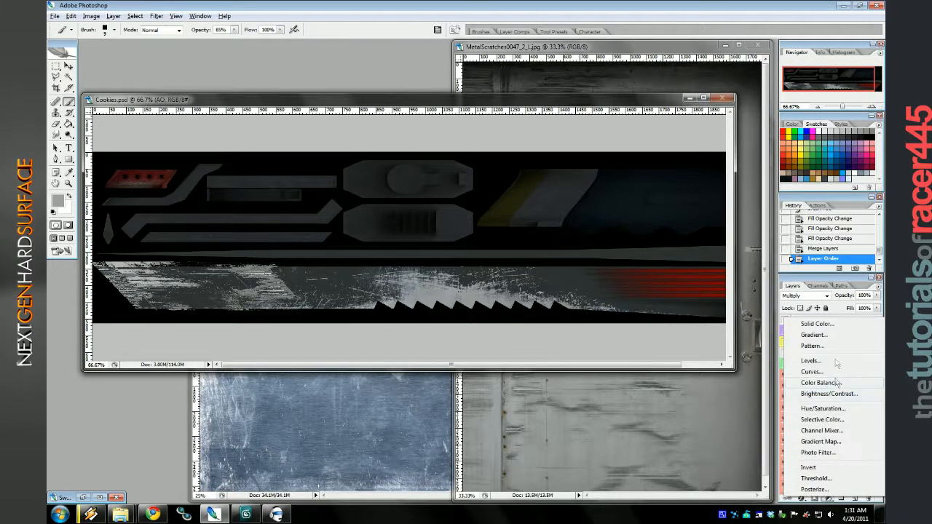
click(826, 329)
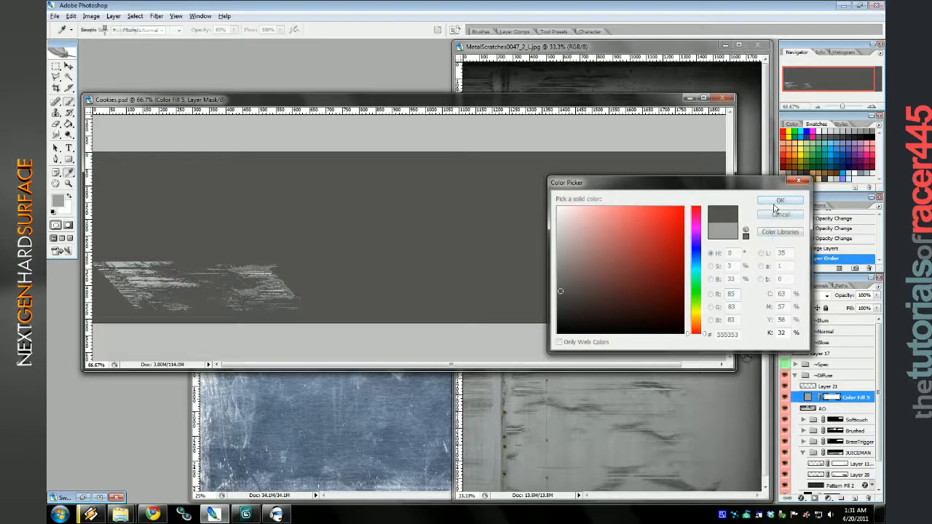
click(779, 201)
click(853, 464)
shift+click(857, 475)
click(857, 474)
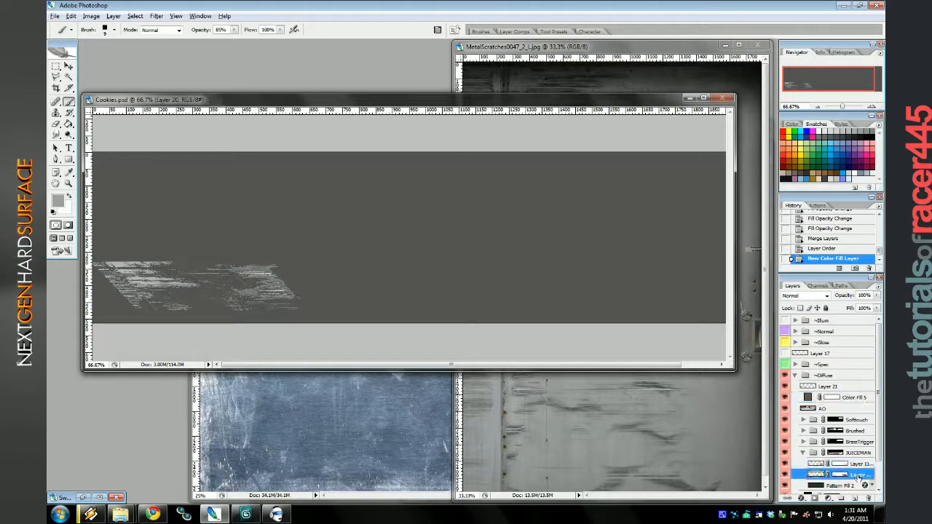
drag(857, 475, 857, 388)
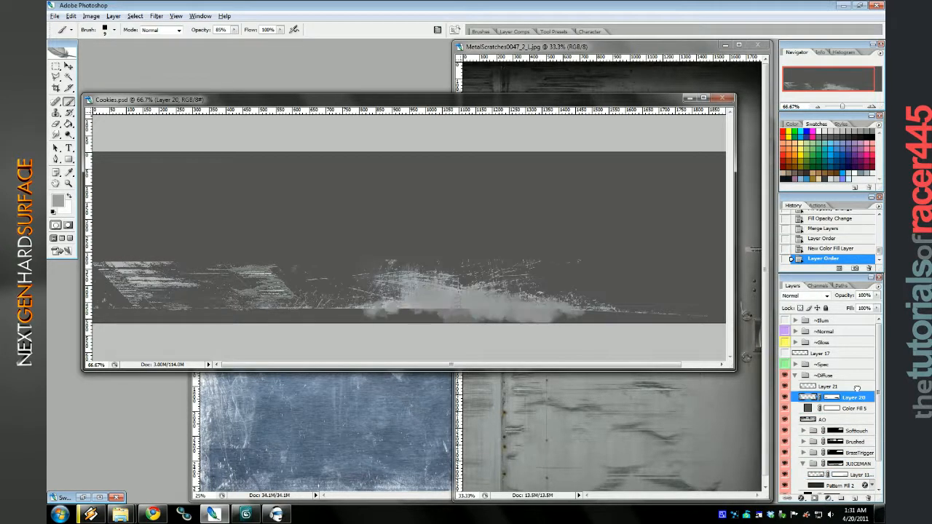
Change the new color fill to black 000000 and select the whole canvas.
double_click(810, 409)
click(591, 323)
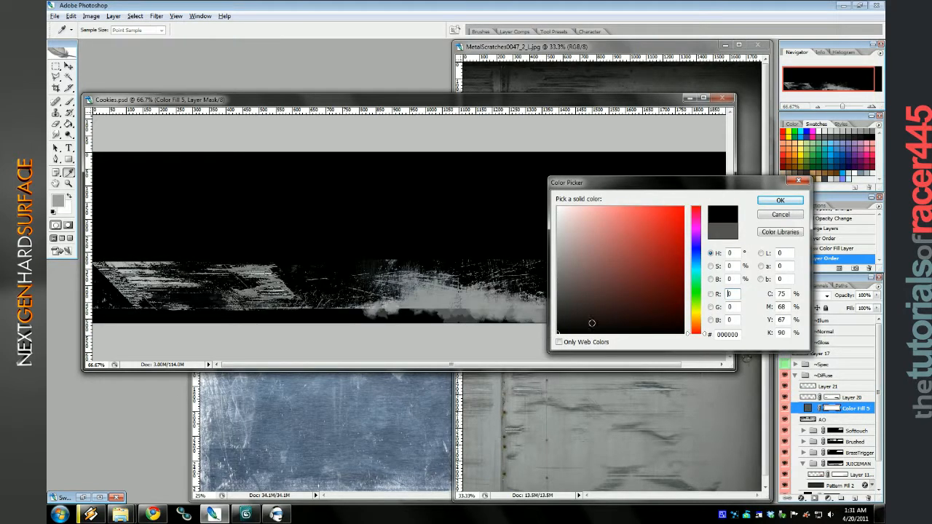
click(780, 200)
key(ctrl+a)
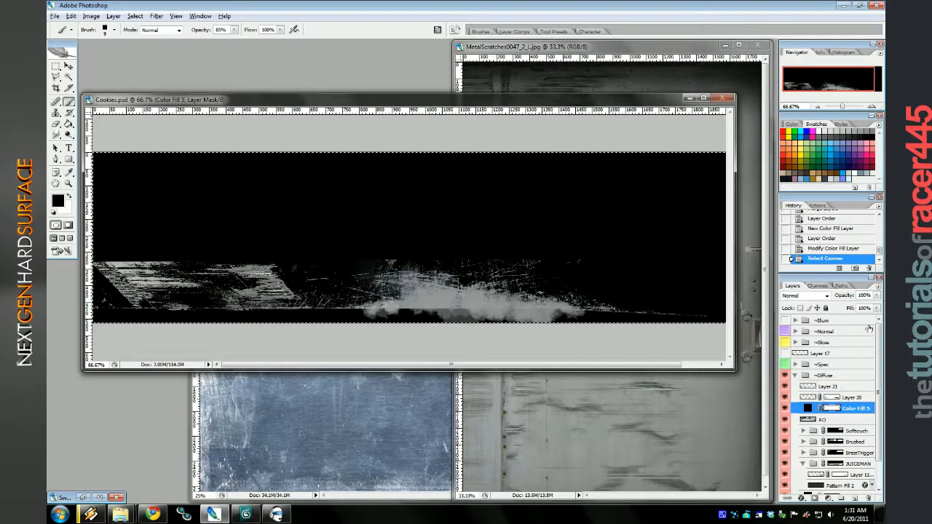
Step back in the history to the state before the solid color fill was added.
click(830, 238)
click(837, 230)
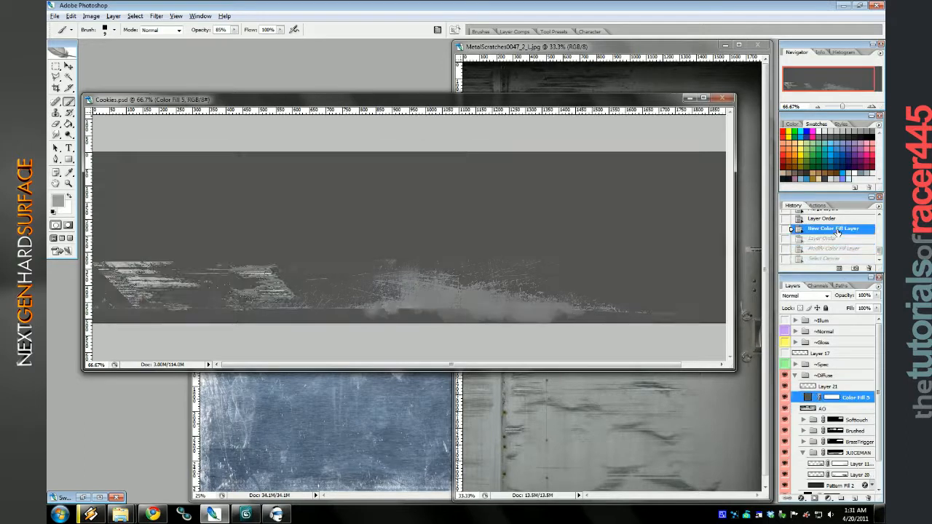
click(821, 218)
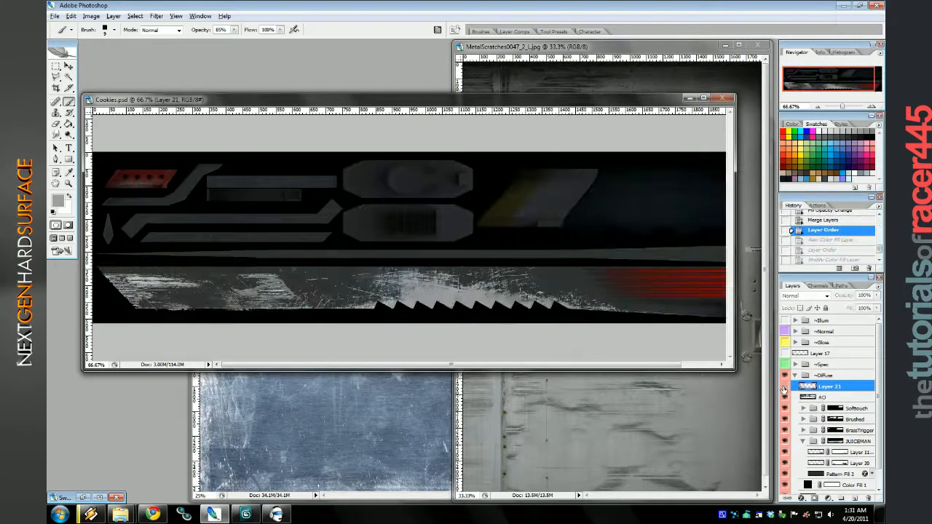
Hide the blade's scratch layers, toggle Pattern Fill 2 to check it, and add a layer mask to Pattern Fill 2.
click(784, 474)
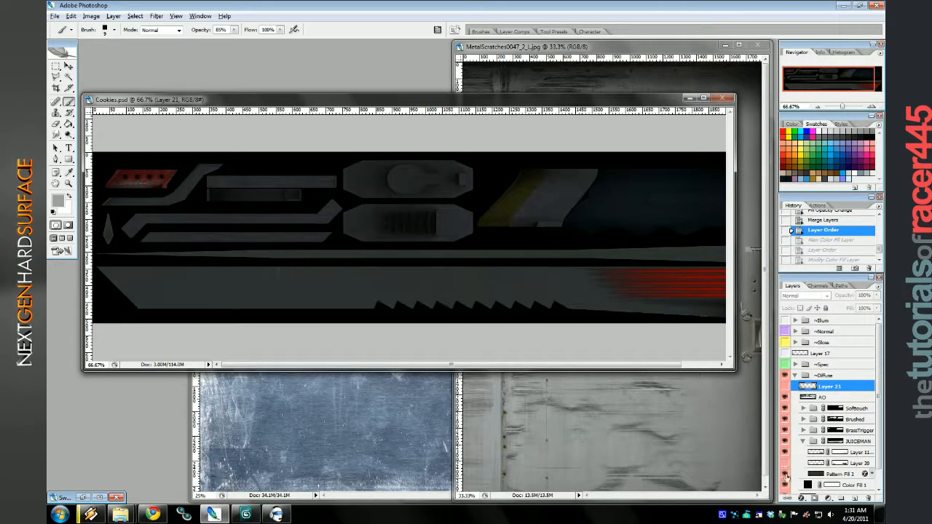
click(784, 475)
click(784, 474)
click(843, 474)
click(814, 498)
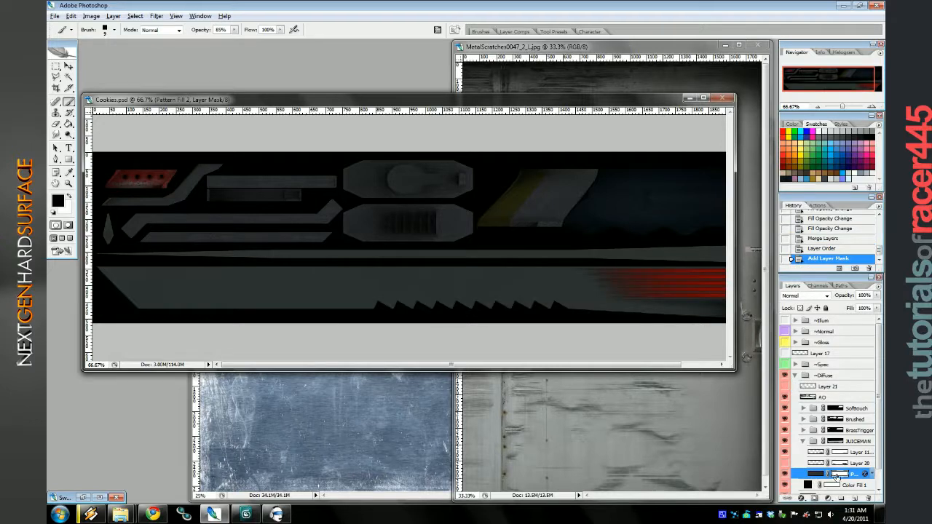
Paste the copied scratch texture into Pattern Fill 2's layer mask and invert it.
alt+click(838, 474)
key(ctrl+v)
key(ctrl+i)
alt+click(838, 475)
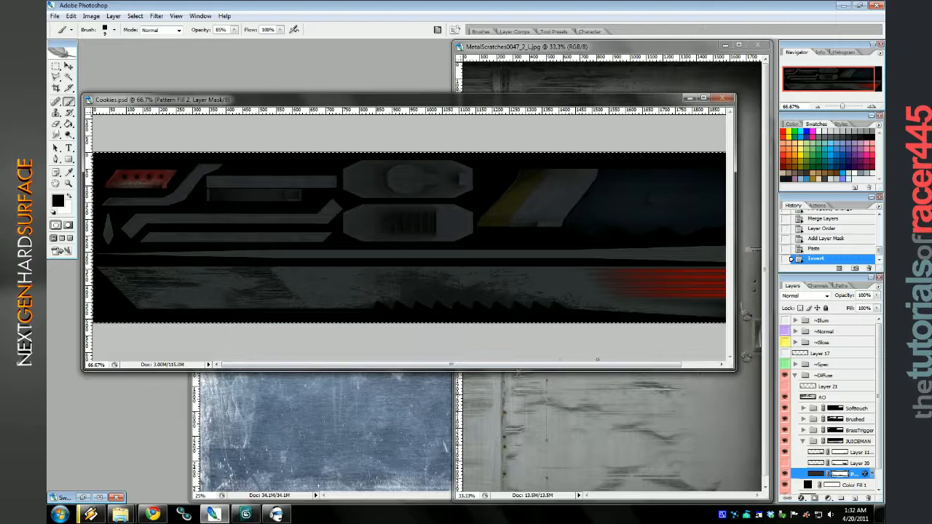
Check the SwordMockup.psd reference and try placing the LightMetal_Grunge.jpg texture as a layer over the serrated part of the blade.
click(99, 497)
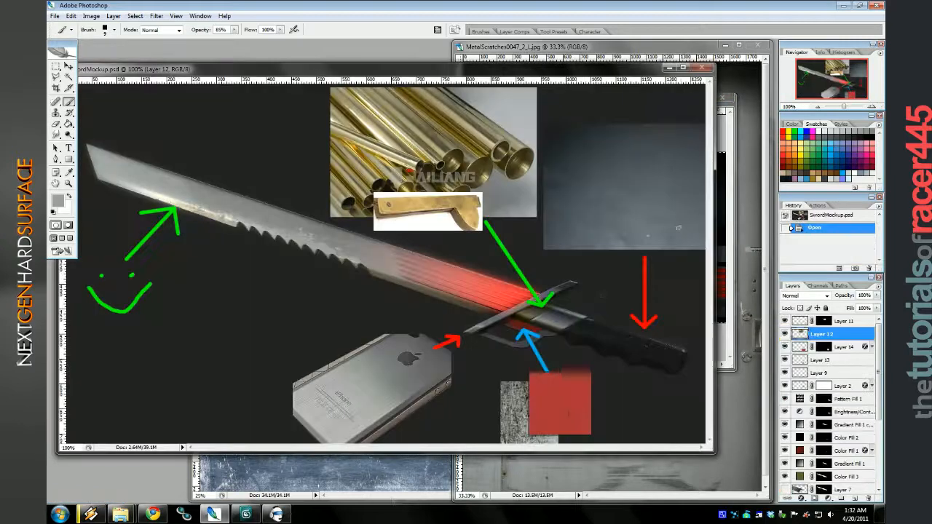
click(669, 72)
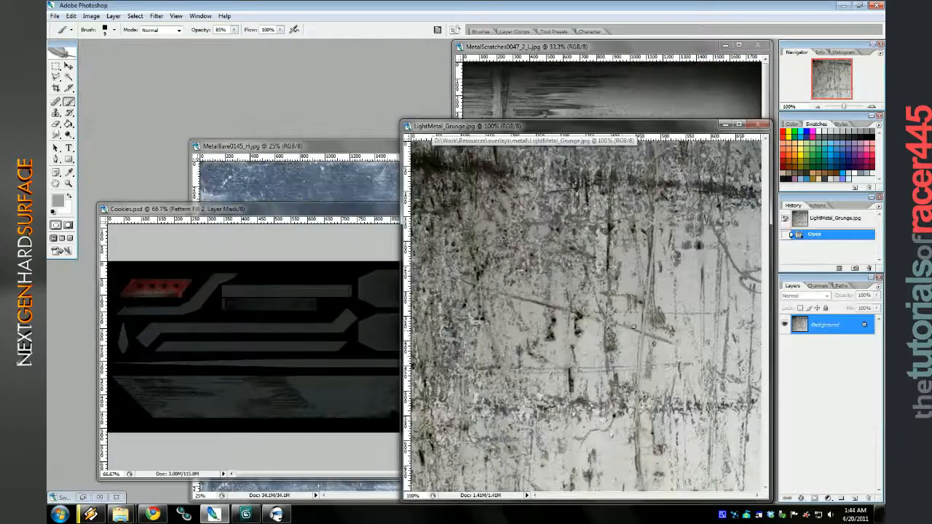
click(68, 66)
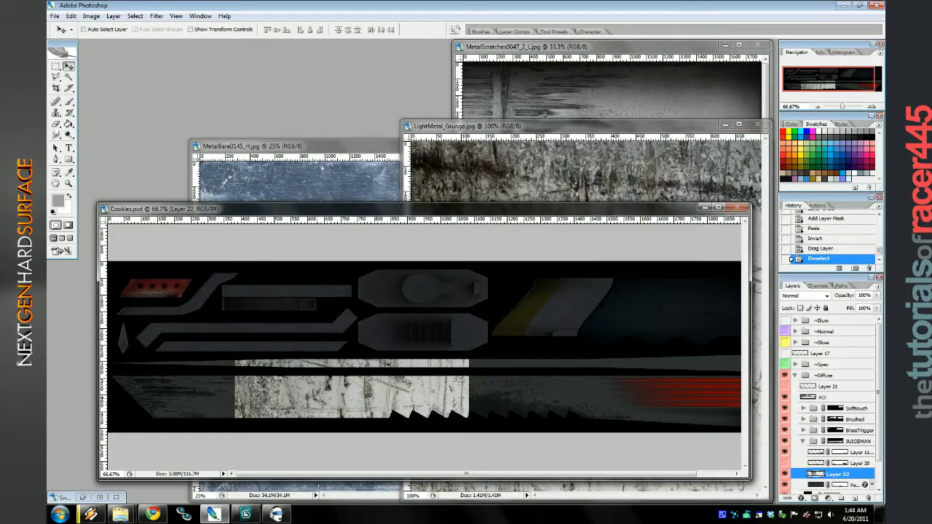
drag(327, 367, 491, 368)
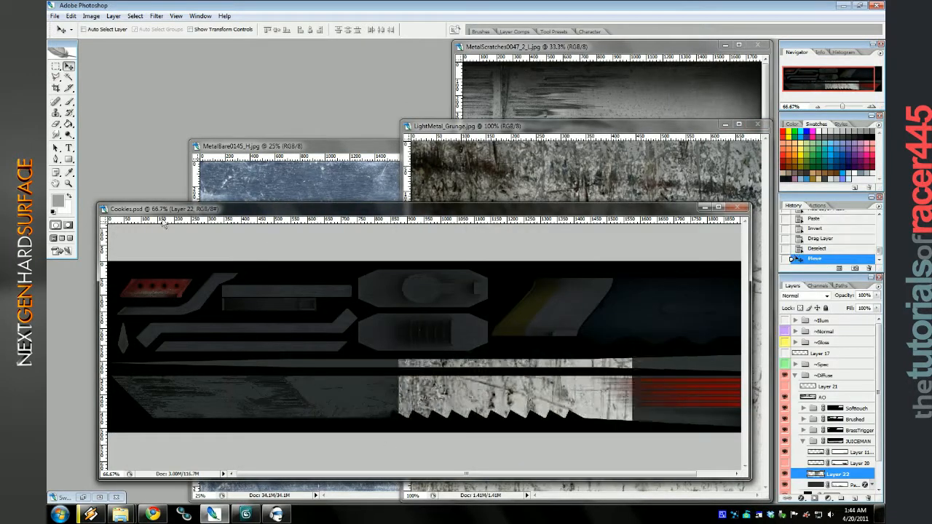
drag(540, 345, 487, 347)
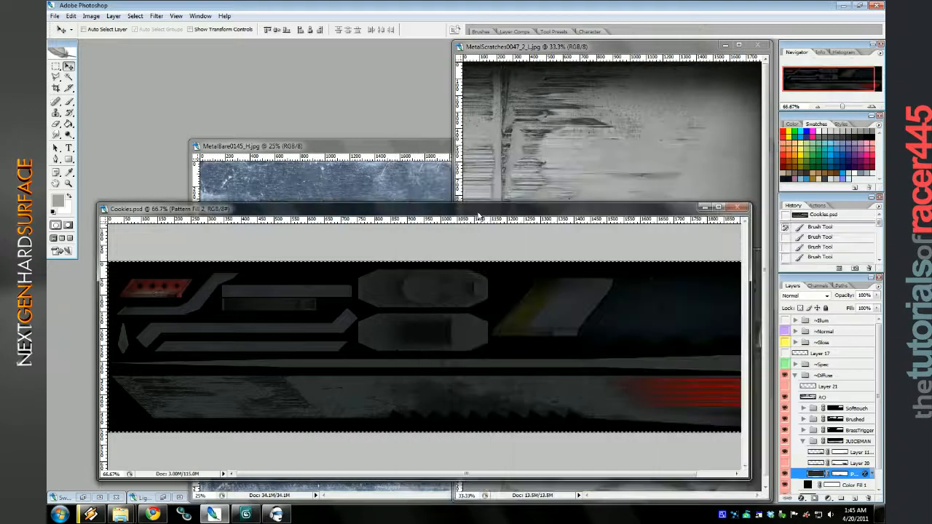
Copy the !!Awesomedarkandlightscratches(clean).jpg photo into Cookies.psd as a new layer above Pattern Fill 2 and restore the default colors.
drag(478, 213, 480, 128)
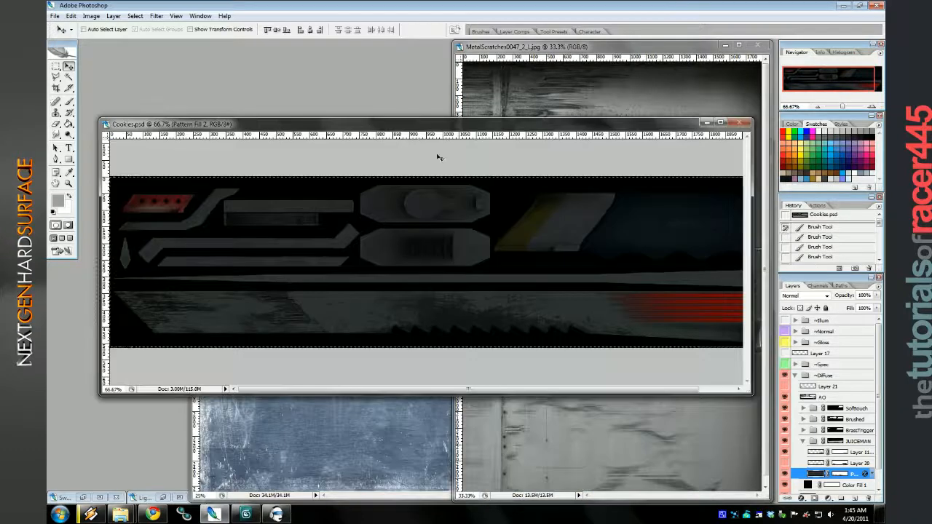
click(725, 49)
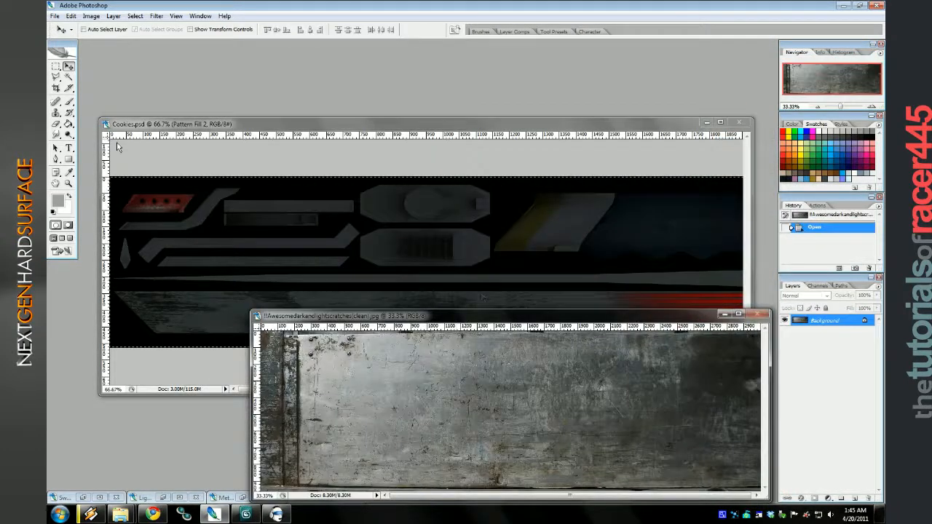
drag(437, 436, 301, 285)
drag(407, 319, 409, 333)
key(ctrl+z)
key(d)
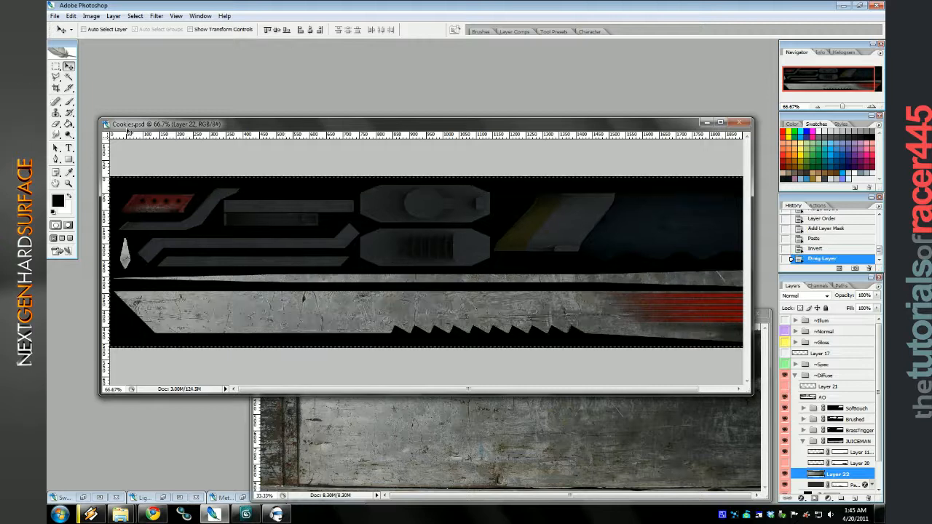
Free-transform the new metal photo layer, scaling and moving it to cover most of the blade from the tip.
click(71, 17)
click(109, 175)
drag(242, 32, 234, 31)
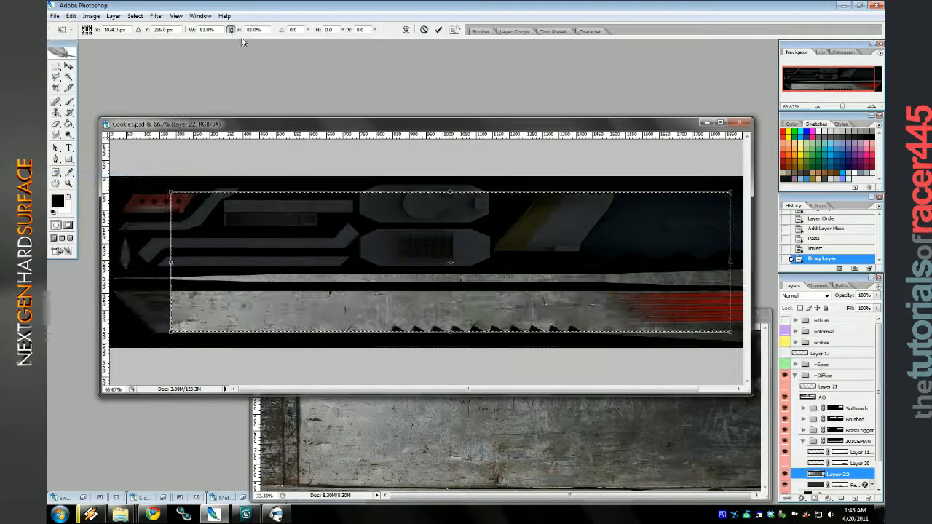
key(ctrl+minus)
drag(490, 287, 420, 309)
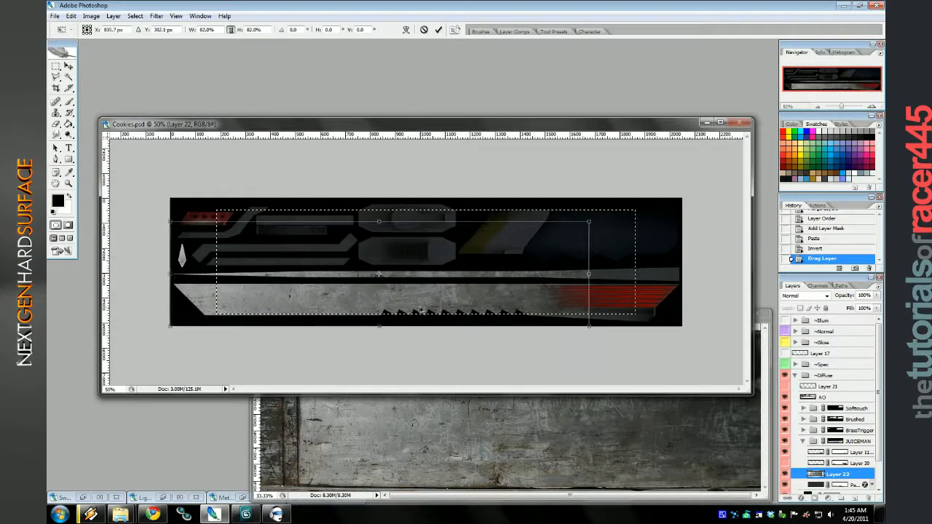
drag(603, 213, 667, 220)
click(438, 29)
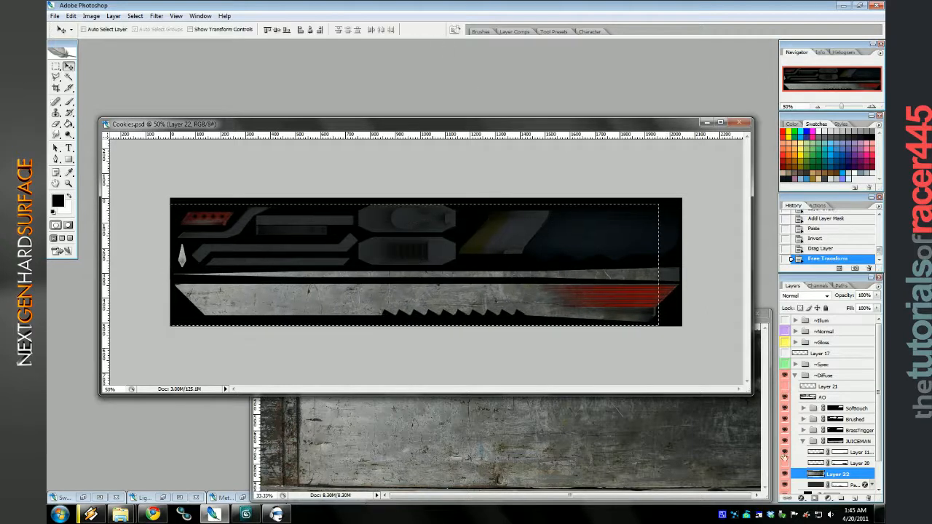
Hide Layer 22 and brush on Pattern Fill 2's mask at 25% opacity over the small diamond-shaped piece.
click(785, 474)
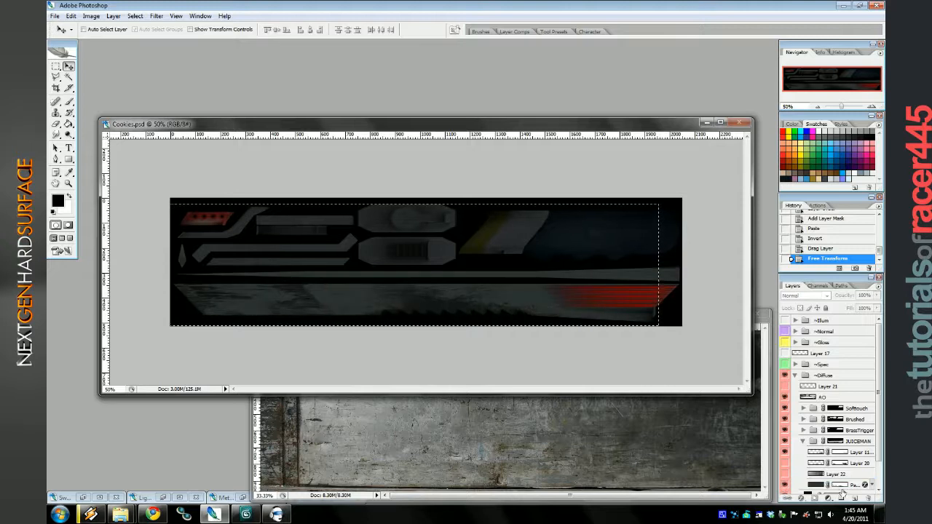
click(830, 484)
key(b)
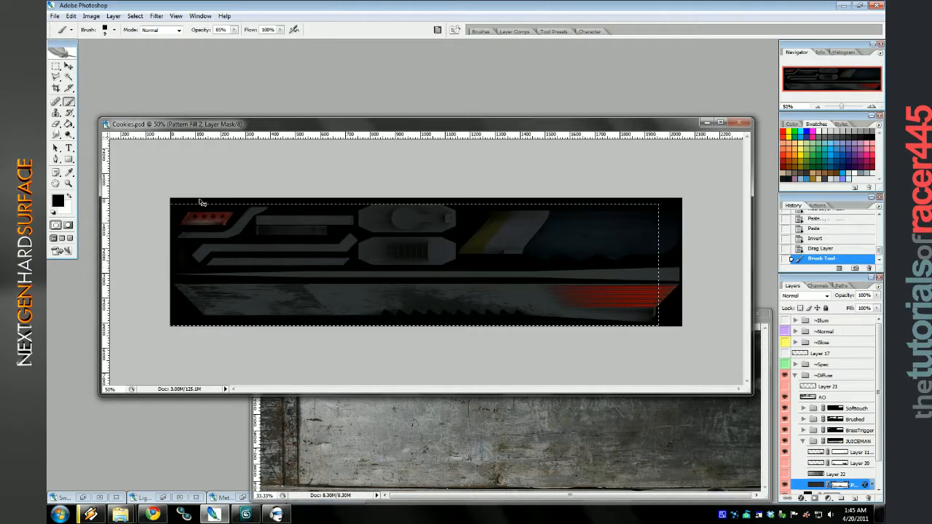
key(2)
key(5)
drag(180, 258, 181, 250)
mouse_move(182, 249)
mouse_down()
mouse_move(184, 263)
mouse_move(184, 247)
mouse_up()
key(ctrl+z)
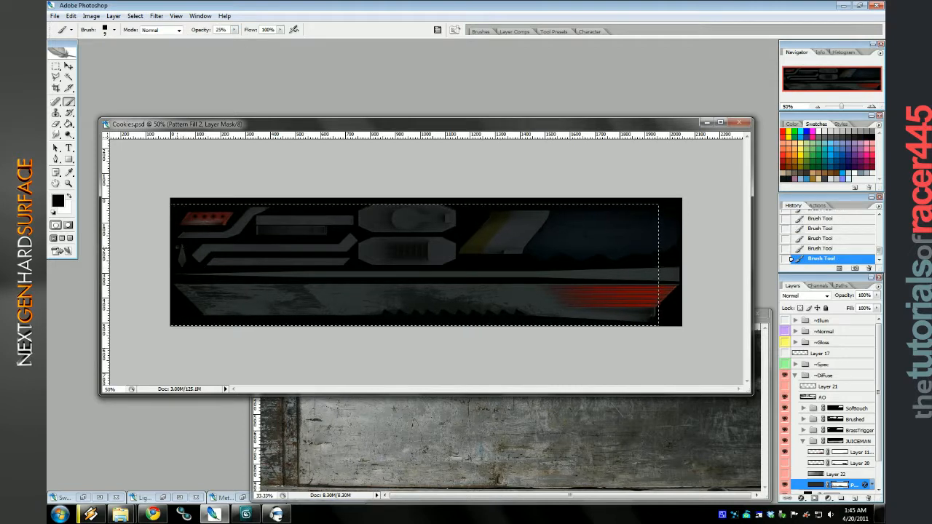
Deselect the canvas, move Layer 22 below Pattern Fill 2 and make it visible.
key(ctrl+d)
scroll(784, 402, down, 1)
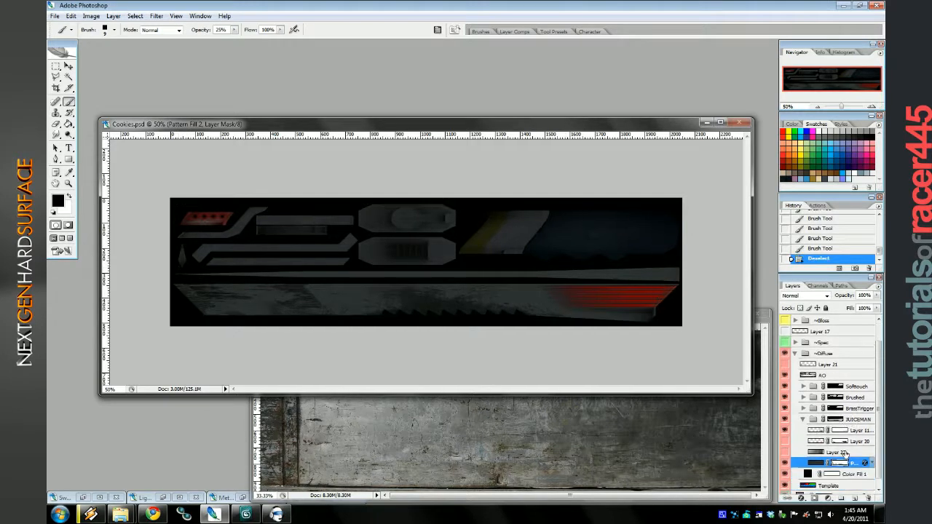
drag(830, 453, 835, 465)
click(785, 466)
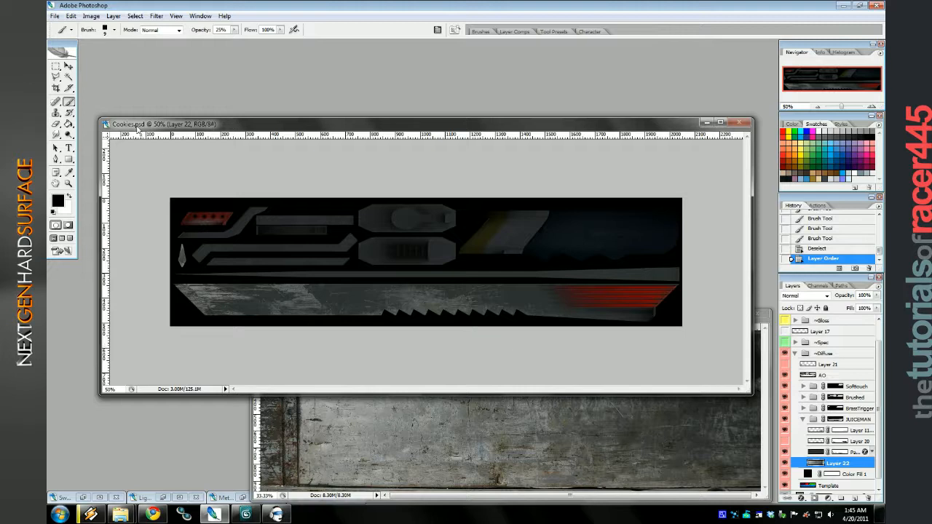
Brush more wear into Pattern Fill 2's mask and select Layer 22 beneath it.
click(841, 452)
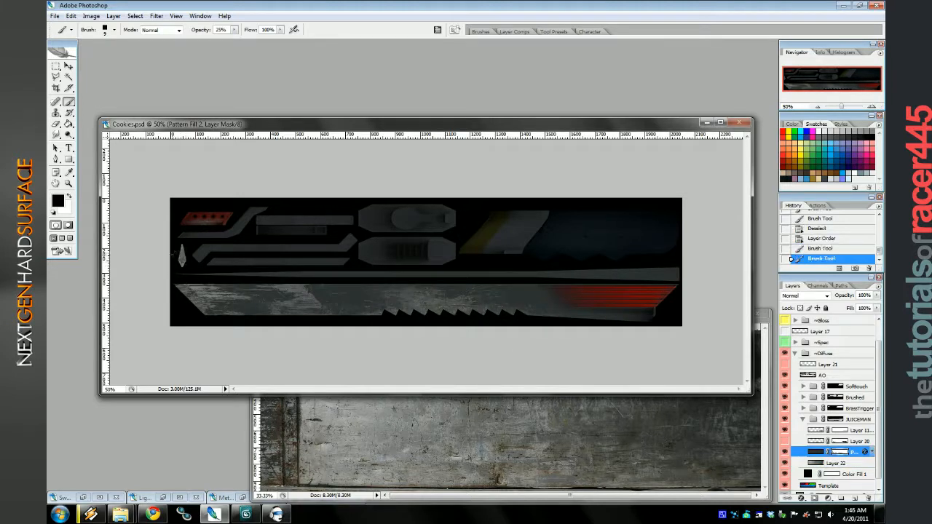
click(843, 464)
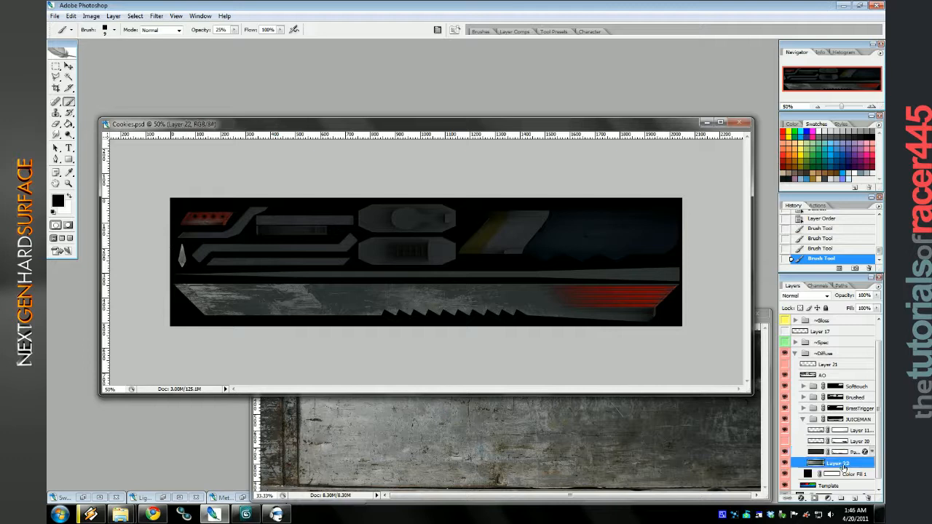
click(615, 397)
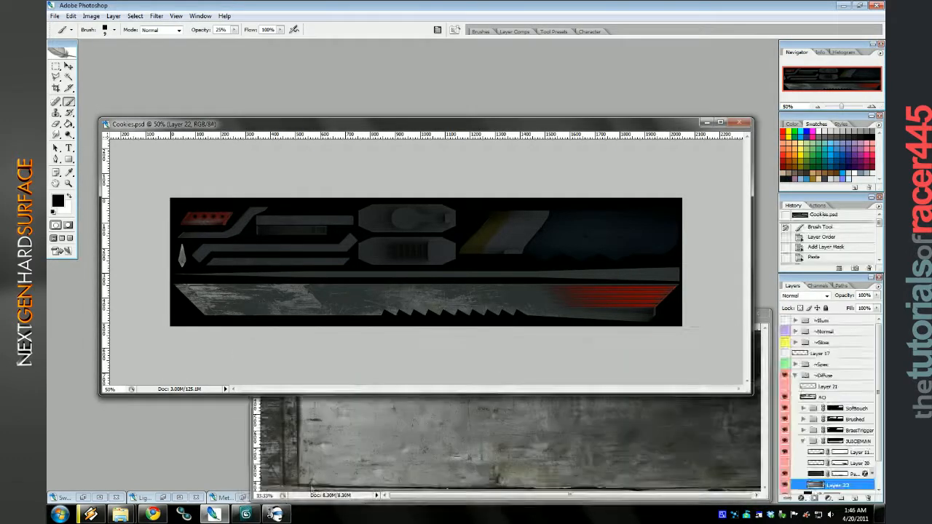
Switch to 3ds Max, inspect the scratches on the blade tip up close, and return to Photoshop.
key(alt+Tab)
drag(386, 398, 569, 384)
drag(457, 373, 440, 354)
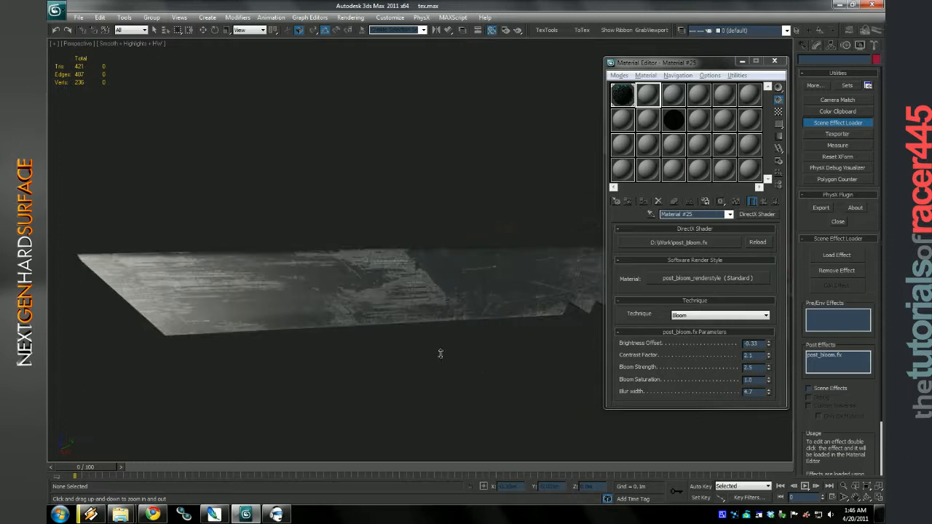
drag(447, 313, 482, 301)
click(214, 514)
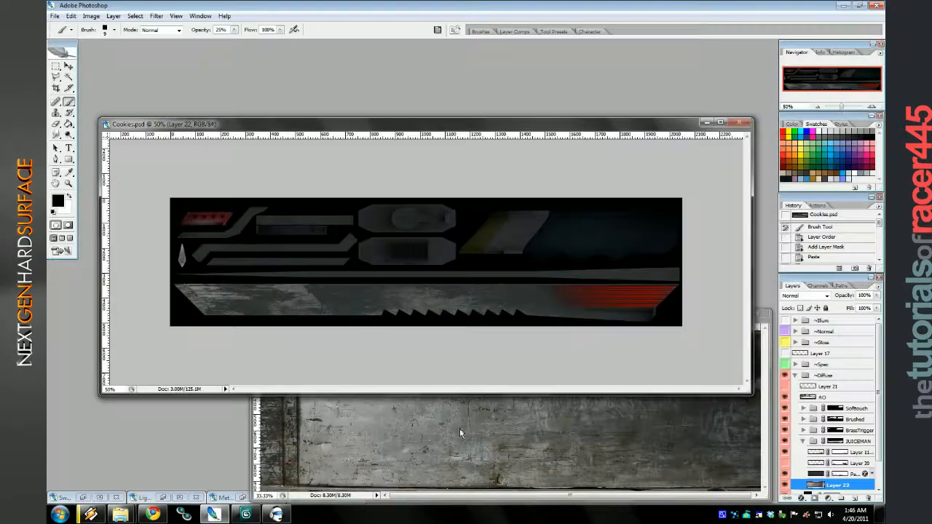
Toggle Pattern Fill 2 to compare, and paint wear into its mask along the blade's lower edge before the serrations.
click(784, 474)
click(785, 474)
click(836, 474)
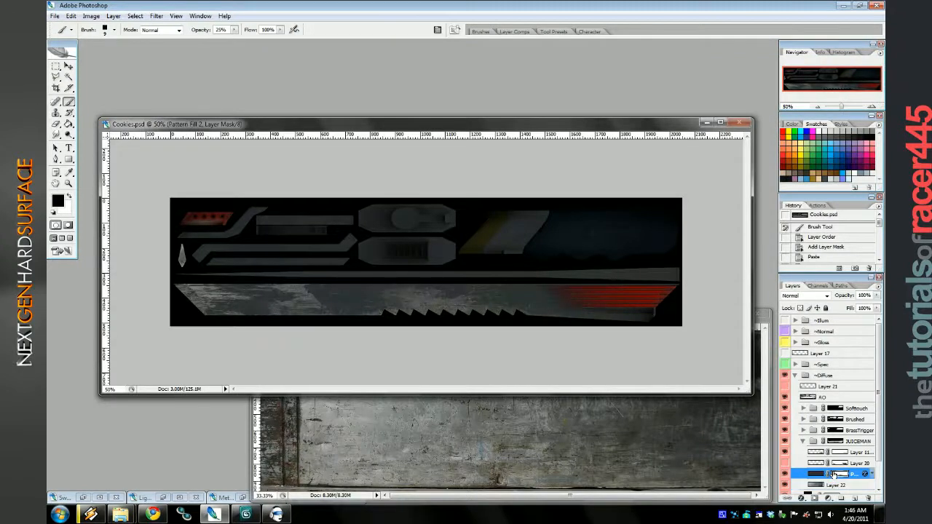
key(ctrl+alt+0)
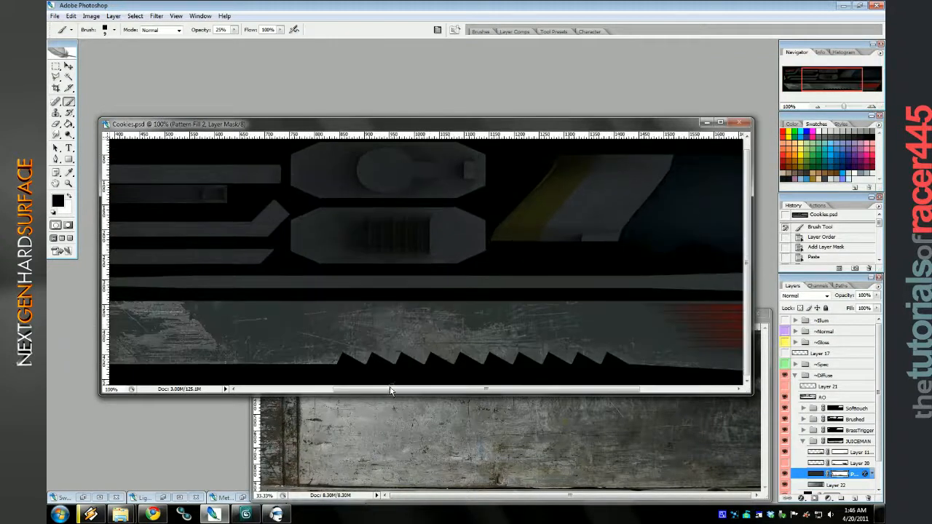
drag(392, 390, 288, 396)
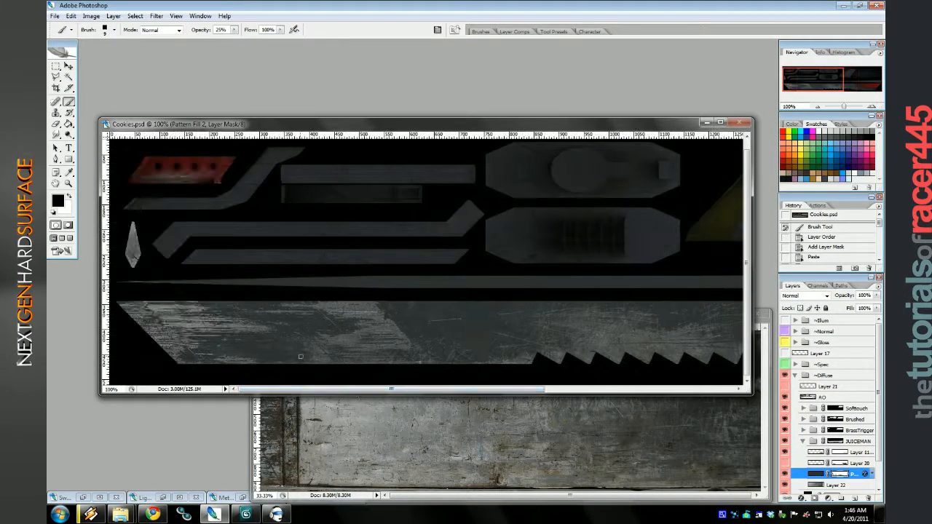
mouse_move(506, 356)
mouse_down()
mouse_move(300, 358)
mouse_move(489, 357)
mouse_up()
key(x)
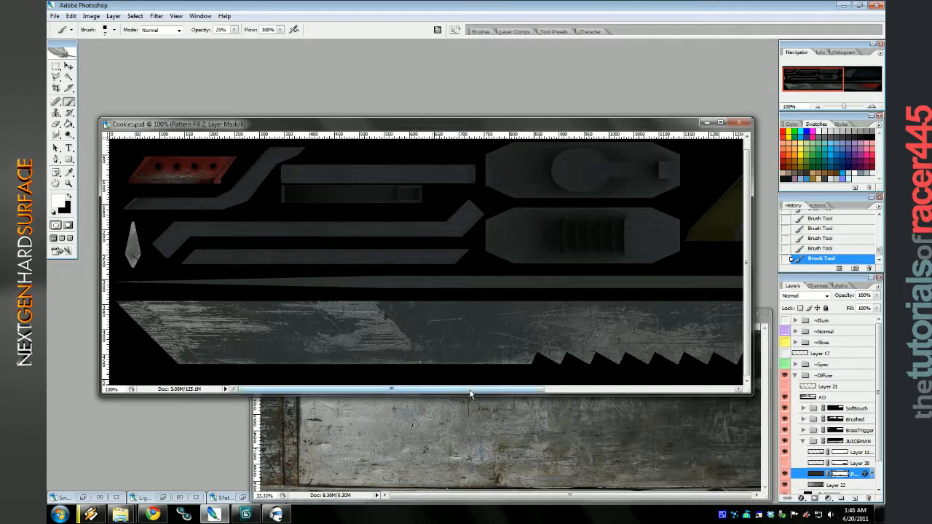
Step back through the history to an early Brush Tool state and set that state as the history brush source.
key(ctrl+alt+z)
key(ctrl+alt+z)
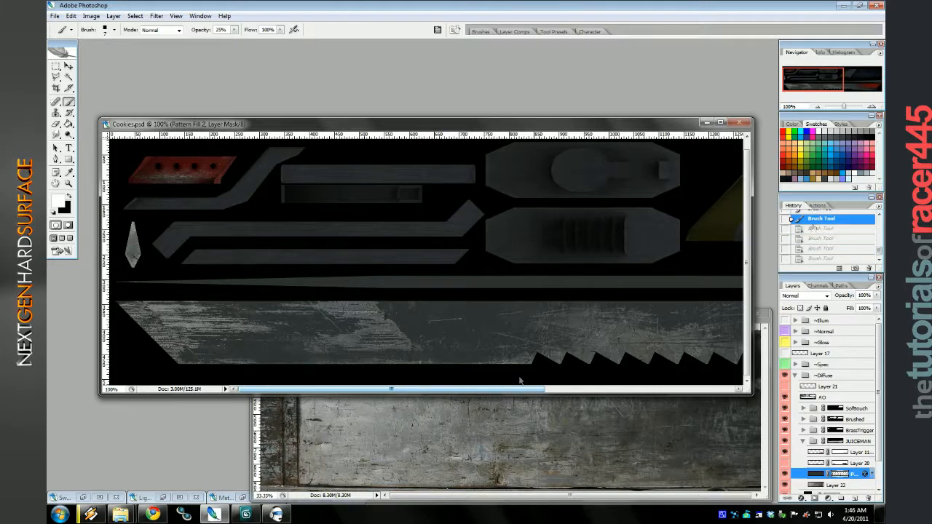
click(825, 232)
scroll(827, 238, up, 3)
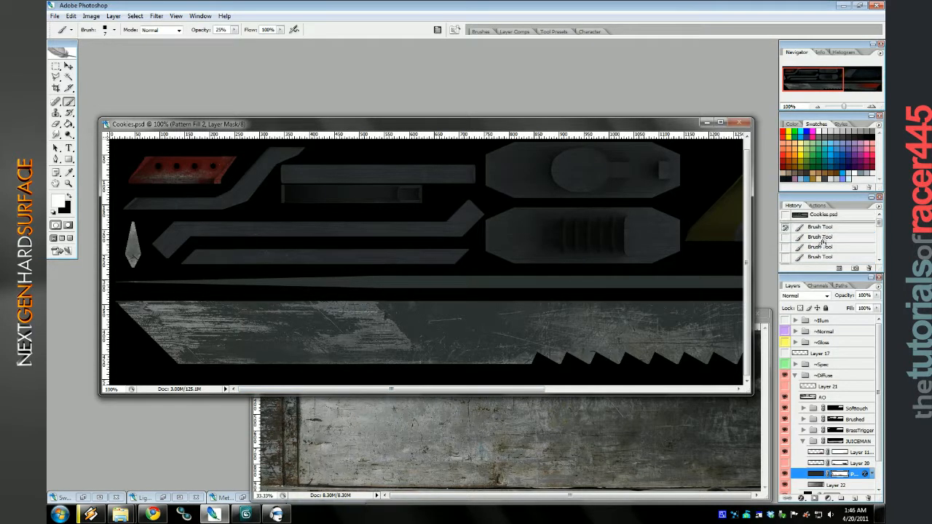
scroll(821, 248, down, 5)
scroll(822, 240, up, 3)
scroll(823, 225, up, 2)
click(822, 225)
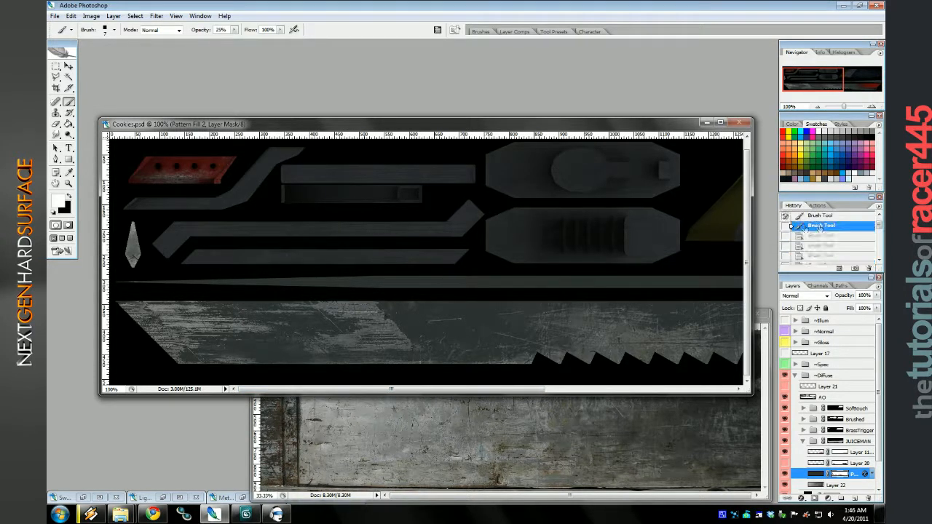
click(786, 226)
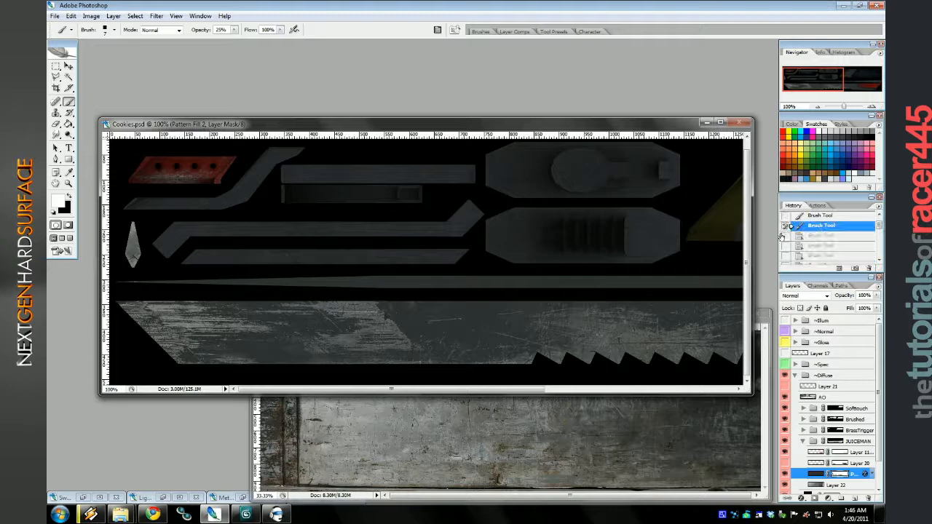
Paint further wear into Pattern Fill 2's mask along the blade's lower edge, comparing before and after by undoing and redoing strokes.
click(482, 348)
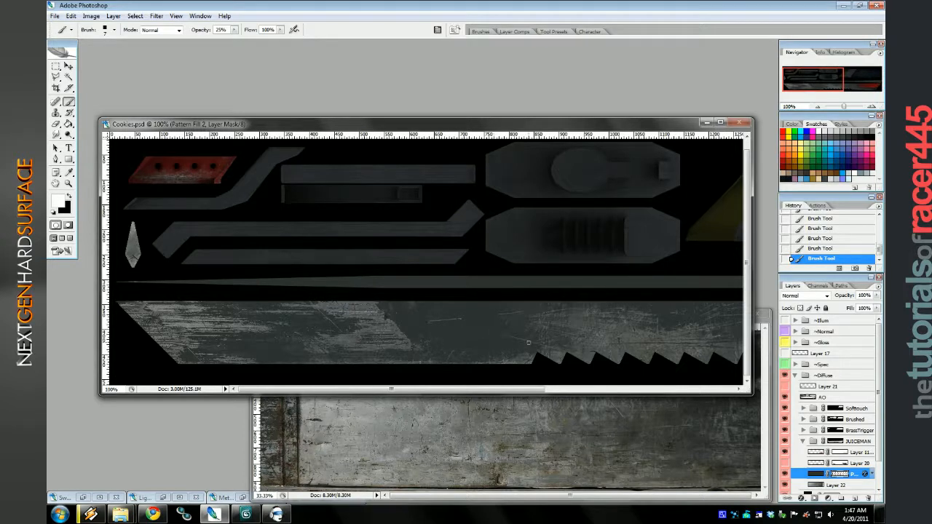
key(ctrl+alt+z)
key(ctrl+alt+z)
key(ctrl+alt+z)
key(ctrl+alt+z)
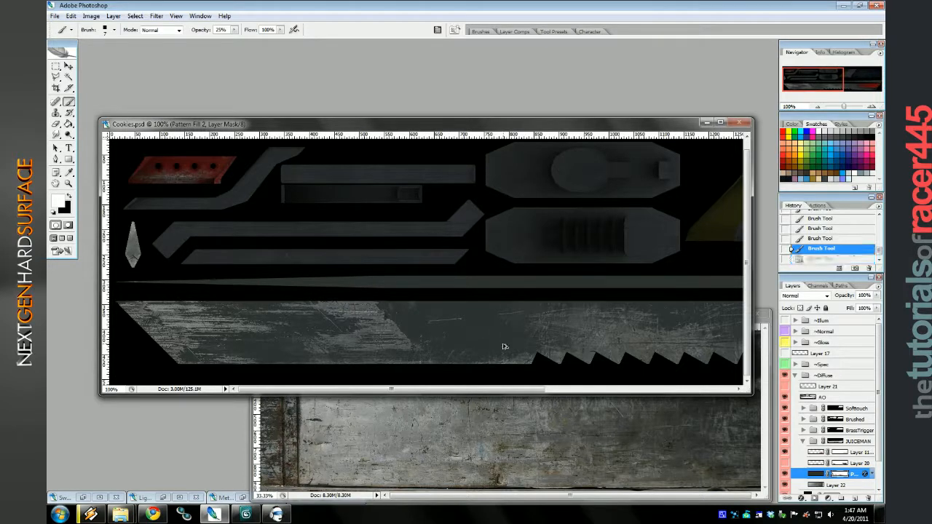
key(ctrl+shift+z)
key(ctrl+shift+z)
key(ctrl+shift+z)
key(ctrl+shift+z)
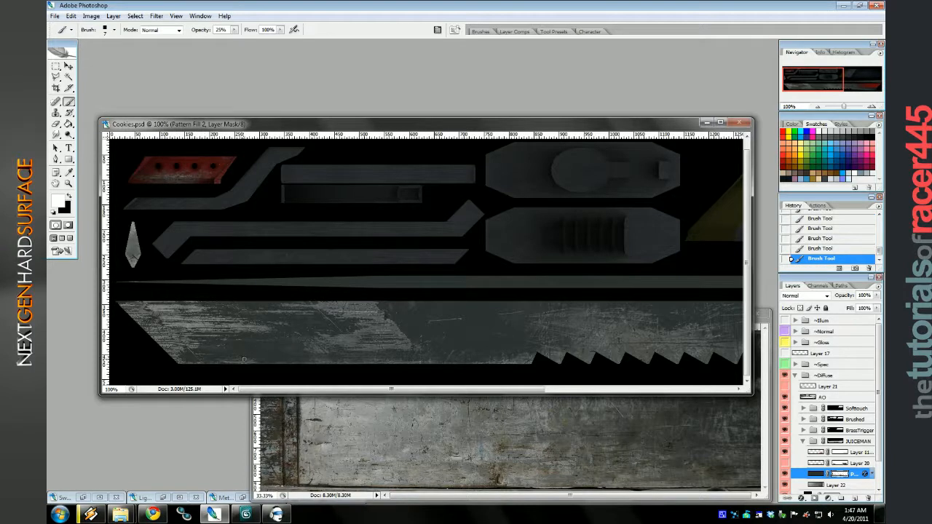
drag(244, 363, 421, 356)
click(819, 106)
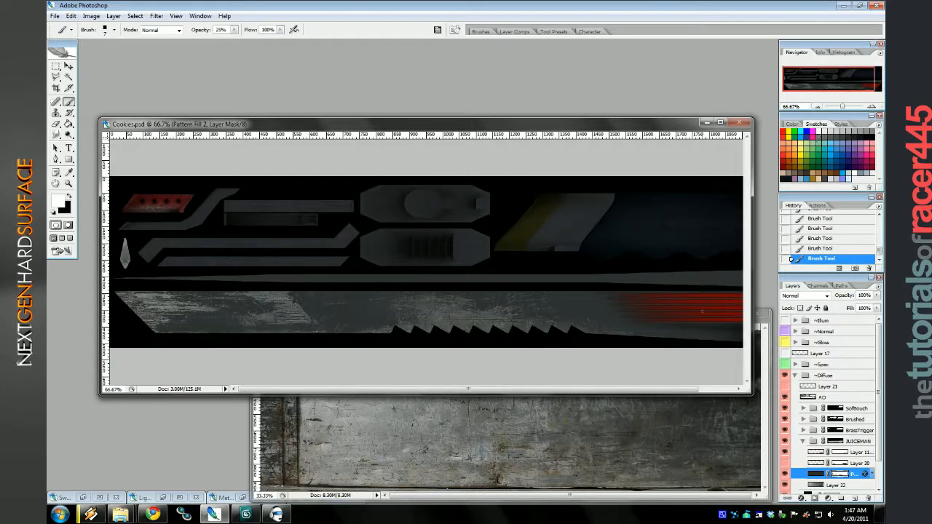
Expand the ~Normal group and duplicate its Bake layer, leaving the group hidden.
click(795, 331)
click(784, 332)
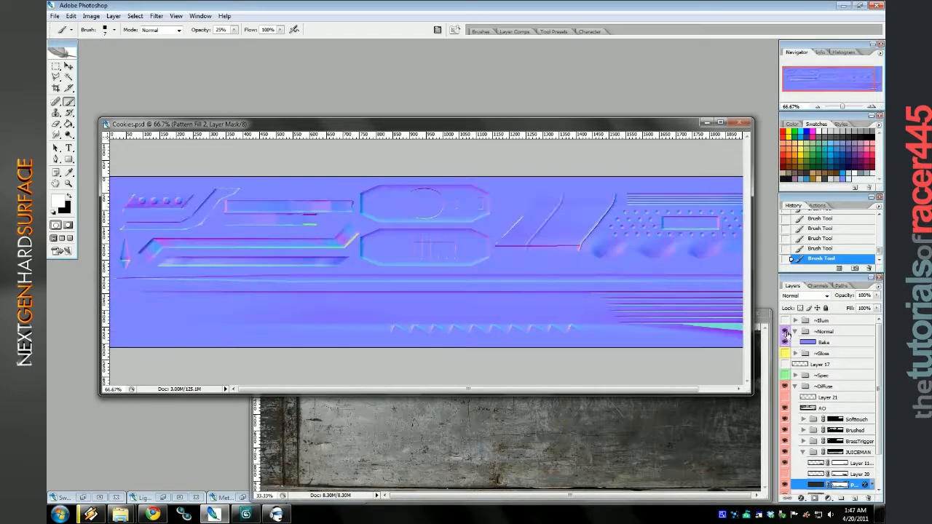
click(784, 332)
right_click(827, 345)
click(823, 141)
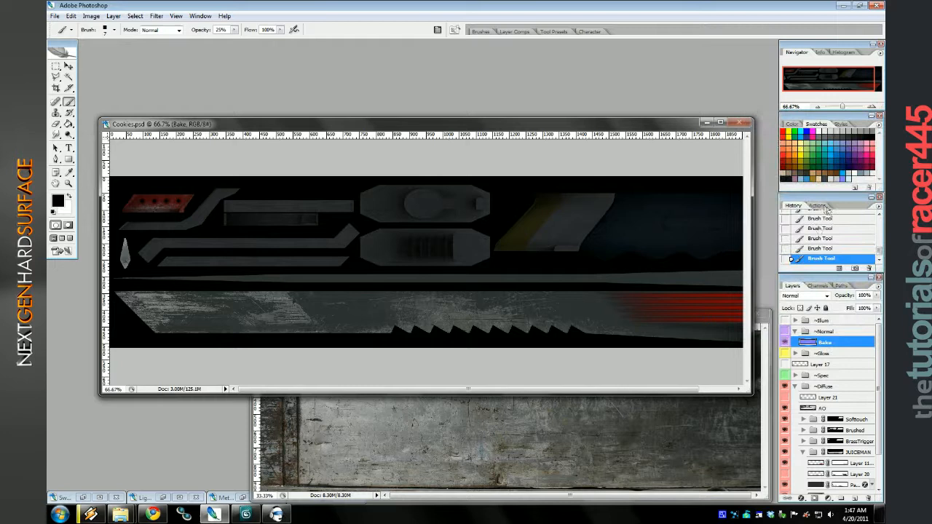
right_click(832, 341)
click(794, 150)
click(559, 159)
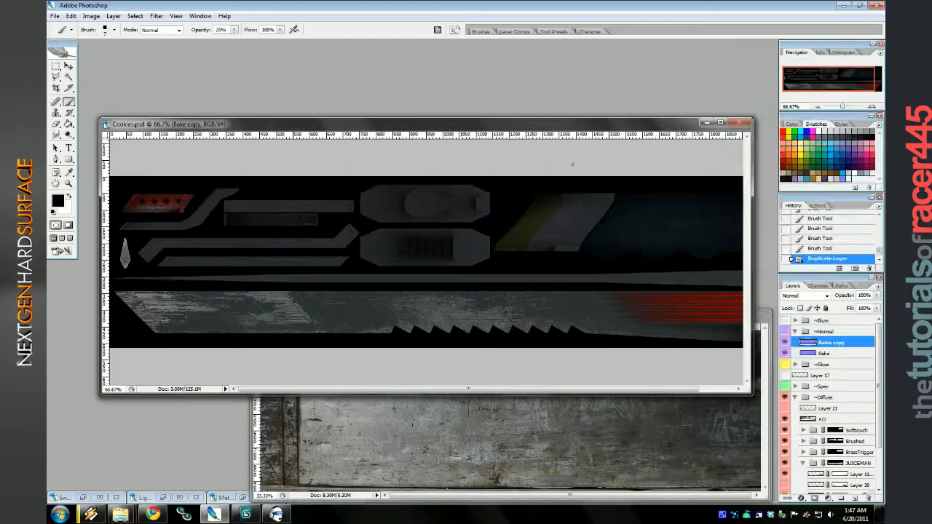
Invert the green channel of the Bake copy layer, restore the RGB composite and show the ~Normal group.
click(817, 206)
click(820, 286)
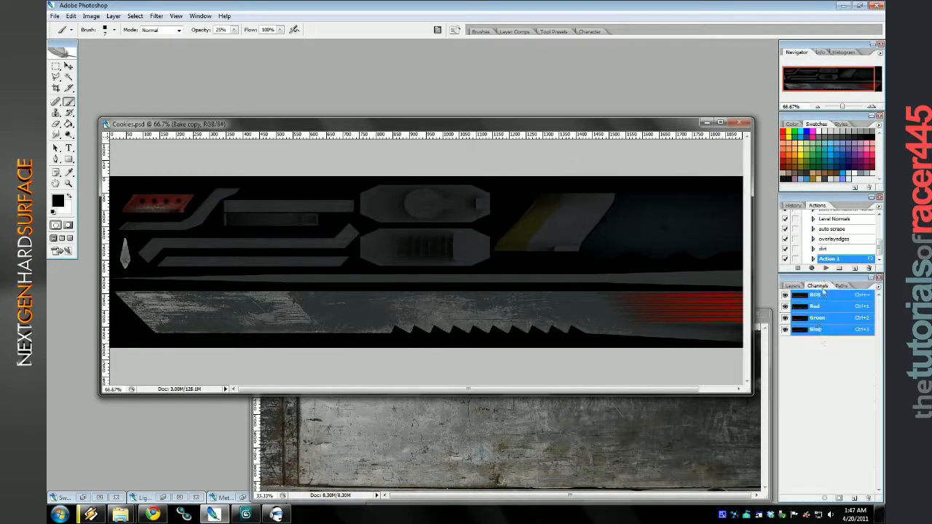
click(817, 318)
click(814, 295)
click(793, 286)
click(784, 332)
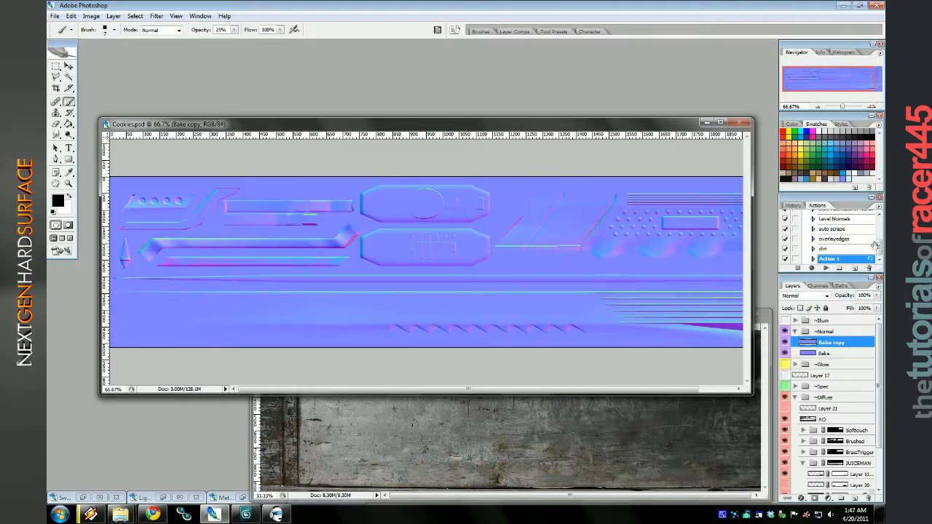
Run the nDo action Cavity from Normal on the Bake copy layer.
drag(879, 252, 880, 246)
click(860, 253)
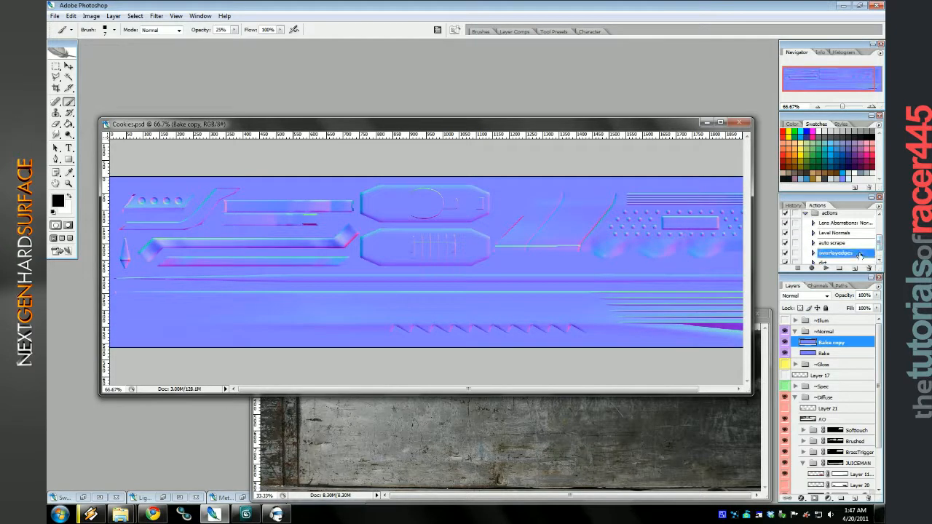
scroll(836, 233, up, 3)
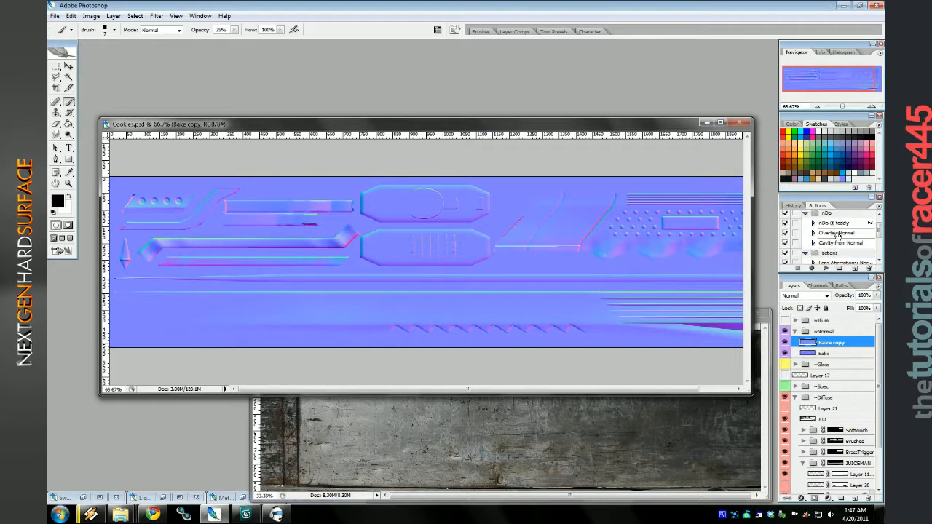
click(840, 242)
click(827, 268)
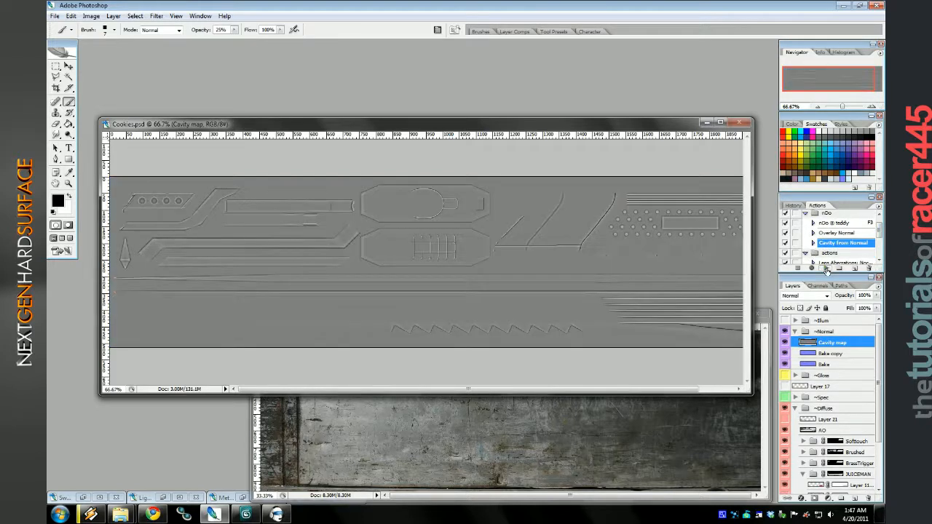
Delete the Bake copy layer and move the Cavity map into the ~Diffuse group between Layer 21 and AO.
right_click(832, 342)
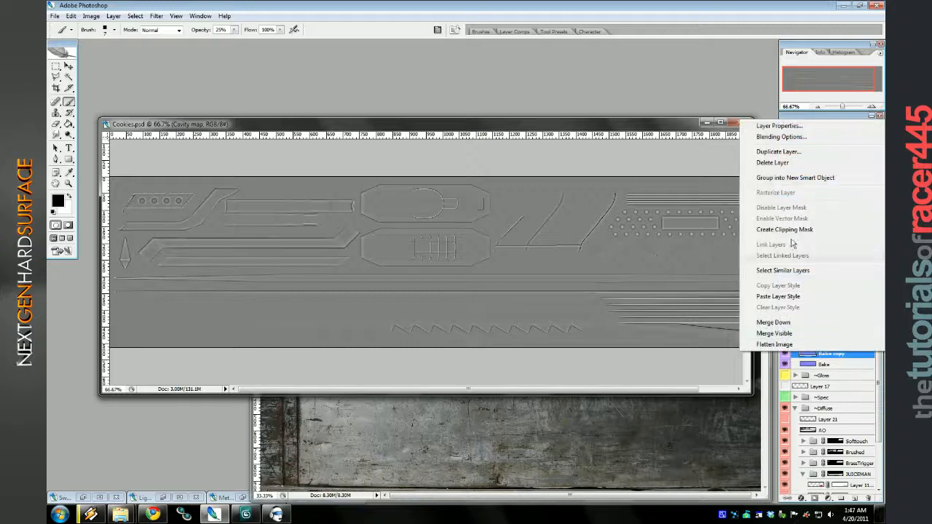
click(774, 162)
drag(822, 332, 836, 402)
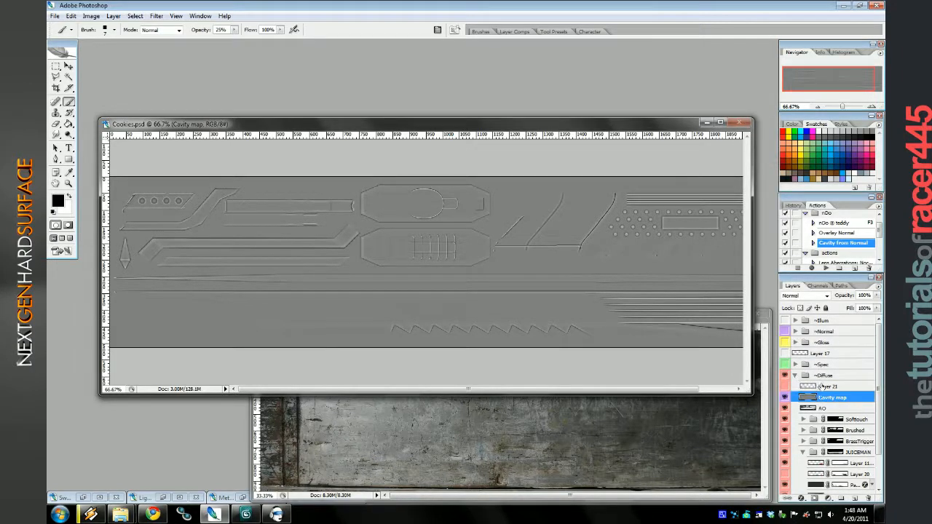
Apply Levels to the Cavity map with input levels 130, 1.46 and 176 to isolate its bright edges.
click(91, 15)
mouse_move(117, 39)
click(175, 41)
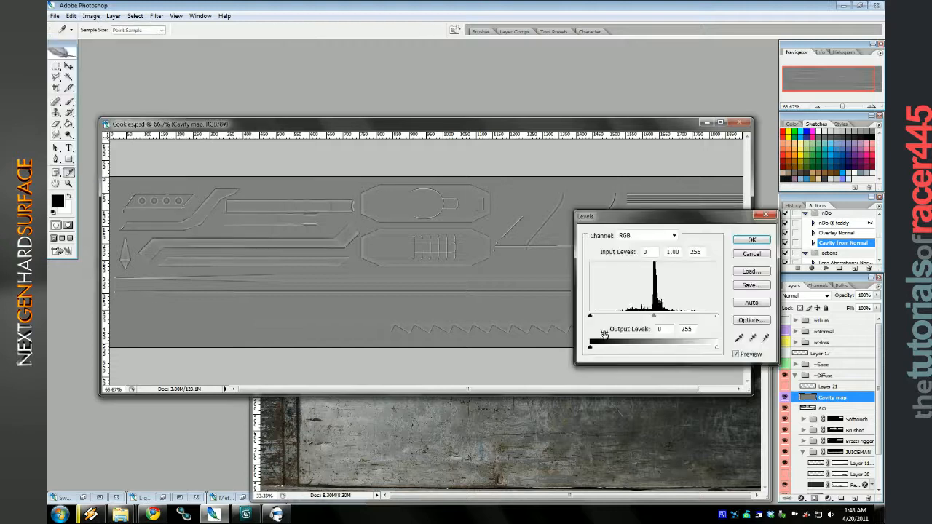
drag(589, 316, 656, 318)
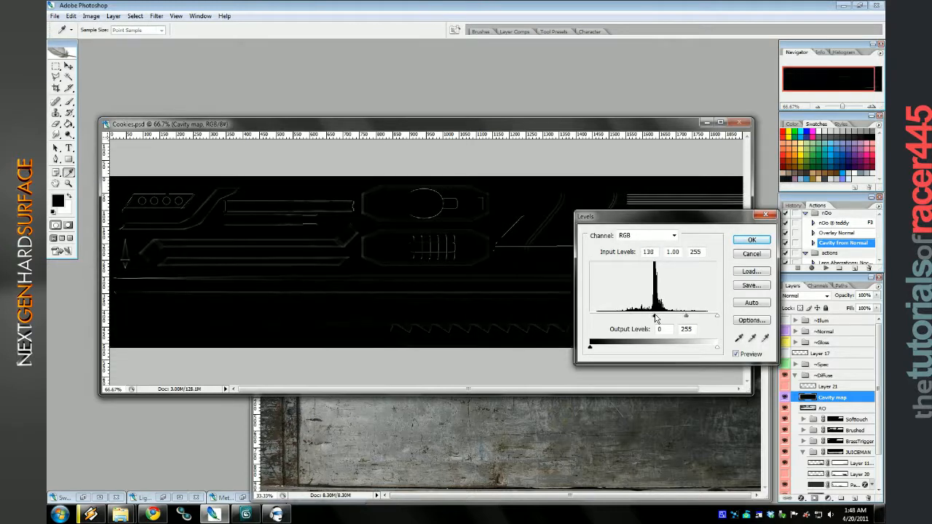
drag(717, 316, 664, 320)
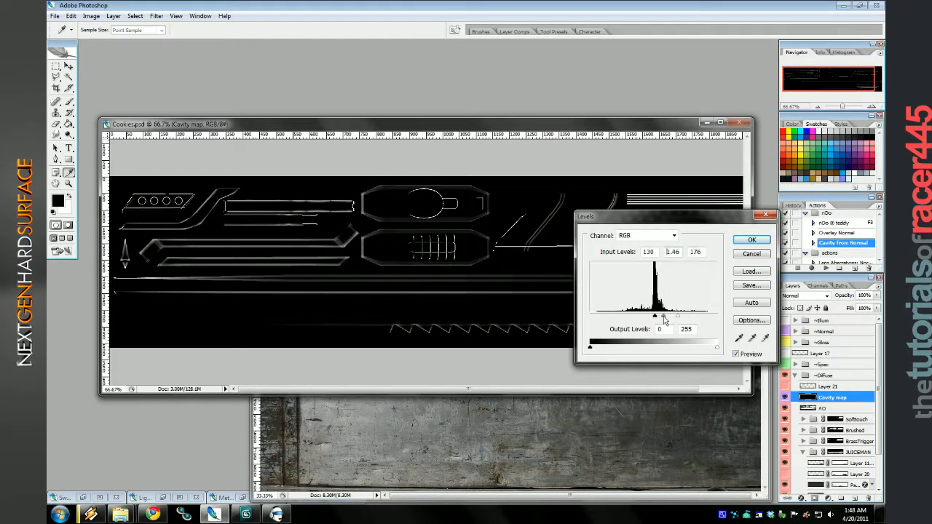
click(751, 240)
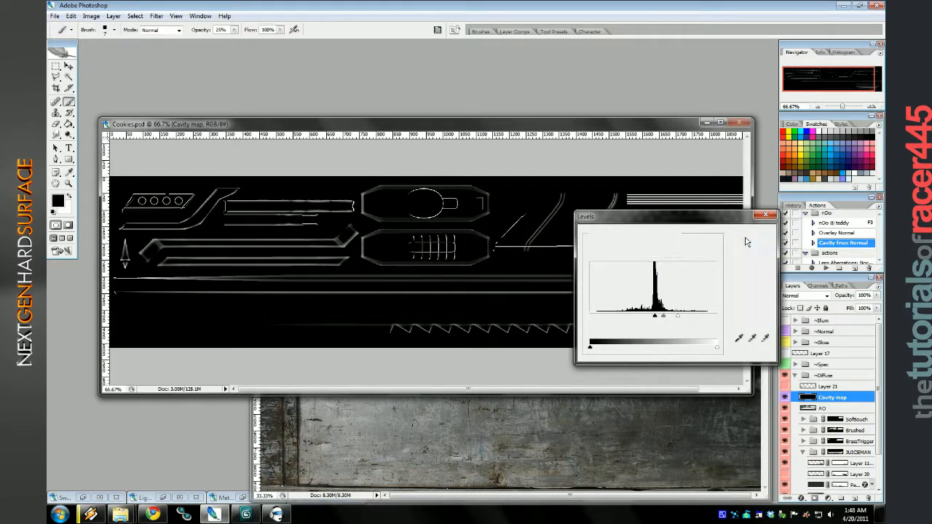
click(157, 16)
key(Escape)
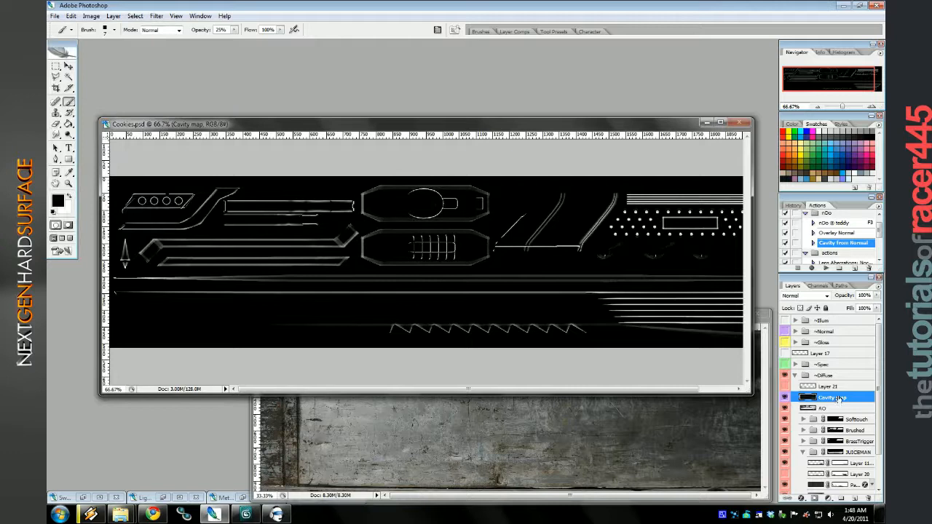
Set the Cavity map layer's blend mode to Screen and its fill opacity to 12%.
right_click(838, 399)
click(782, 182)
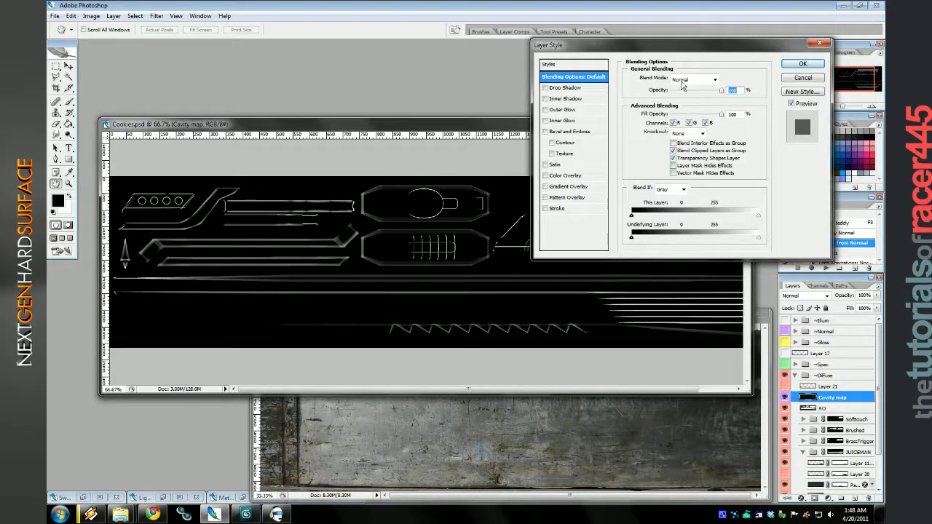
click(683, 80)
click(688, 146)
drag(720, 115, 681, 117)
click(802, 63)
key(b)
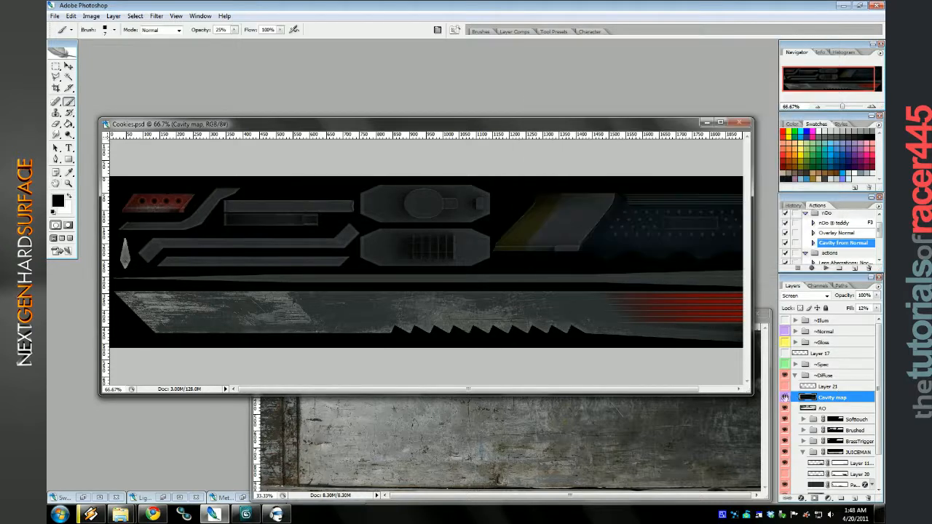
Move the new Cavity map into the ~Spec group directly below AO copy, show it, and collapse and hide the group.
click(784, 397)
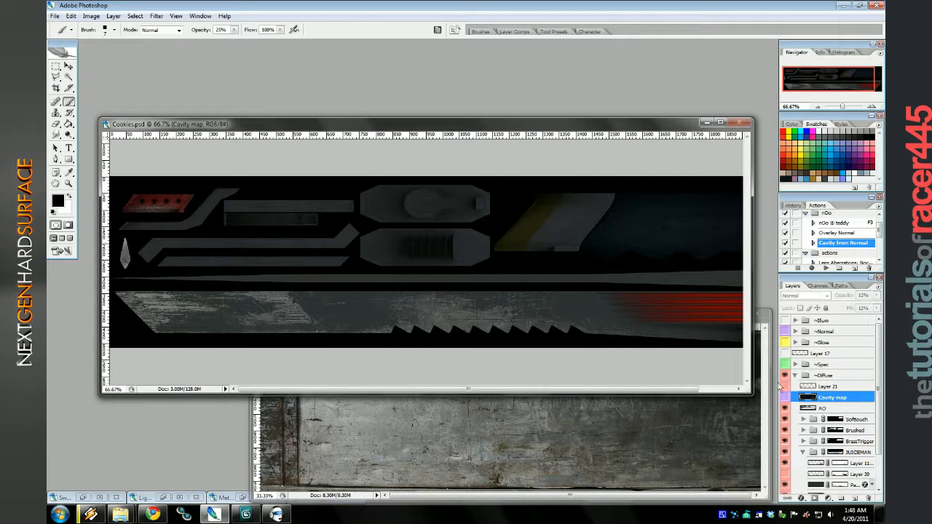
click(784, 364)
click(795, 364)
scroll(830, 394, down, 2)
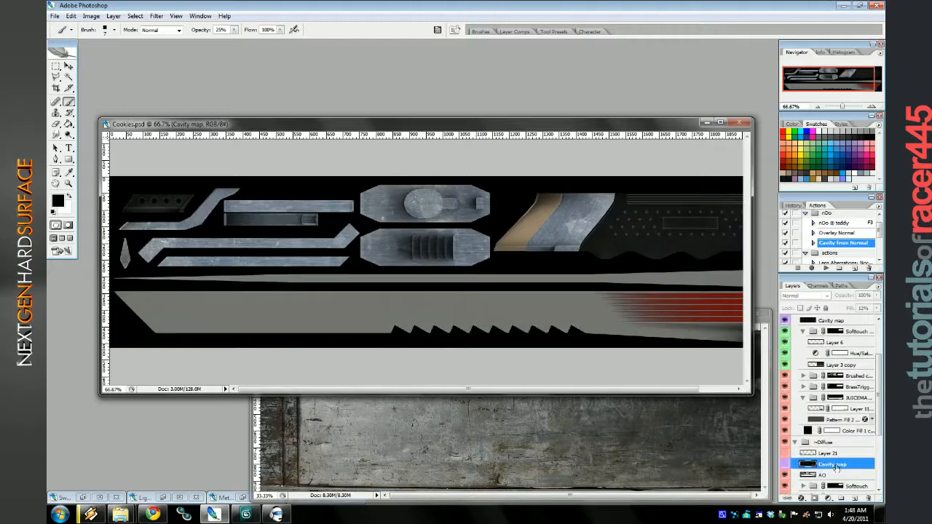
drag(836, 300, 832, 369)
click(785, 364)
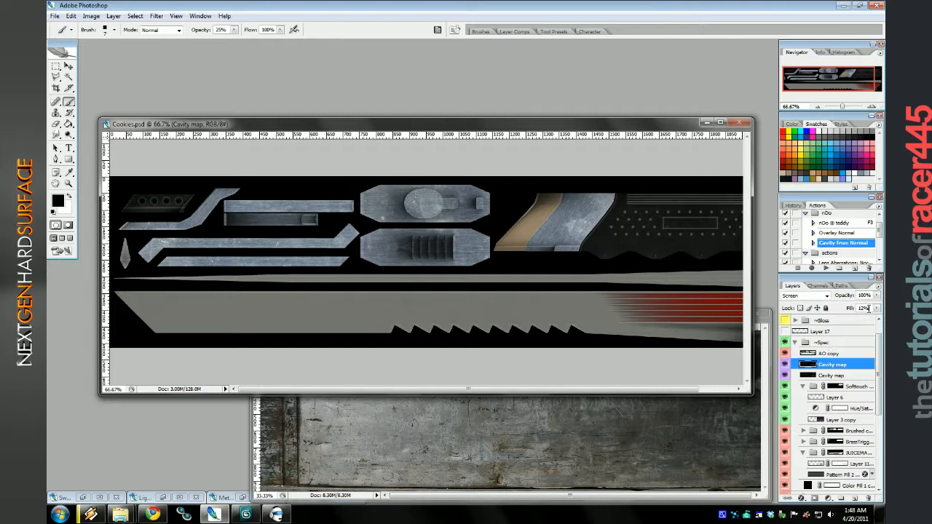
click(812, 342)
click(795, 342)
click(784, 343)
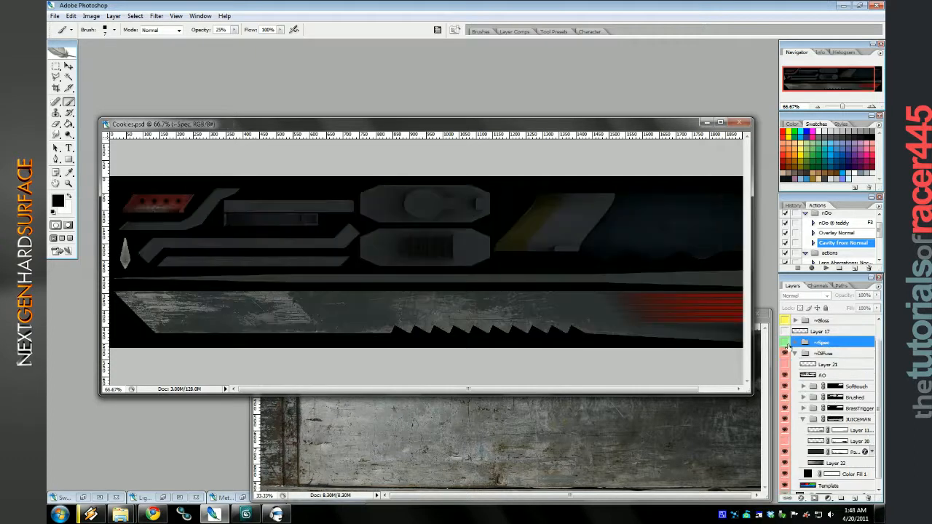
Toggle Pattern Fill 2 in the JUICEMAN group to compare the blade, and leave the layer visible and selected.
click(784, 451)
click(784, 451)
click(784, 451)
click(784, 452)
click(837, 452)
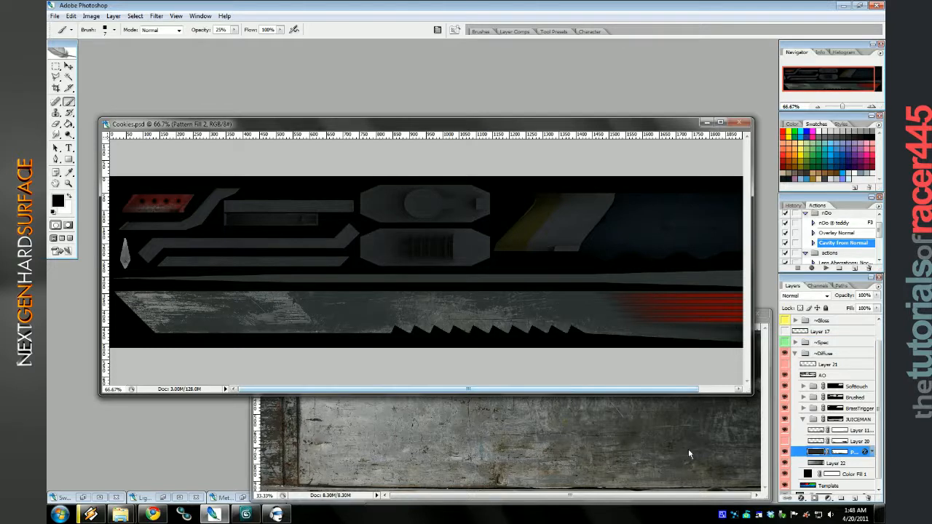
Add a Hue/Saturation adjustment layer between Pattern Fill 2 and Layer 22 with Lightness -27.
click(827, 499)
click(773, 401)
mouse_move(623, 426)
mouse_down()
mouse_move(602, 430)
mouse_move(612, 432)
mouse_up()
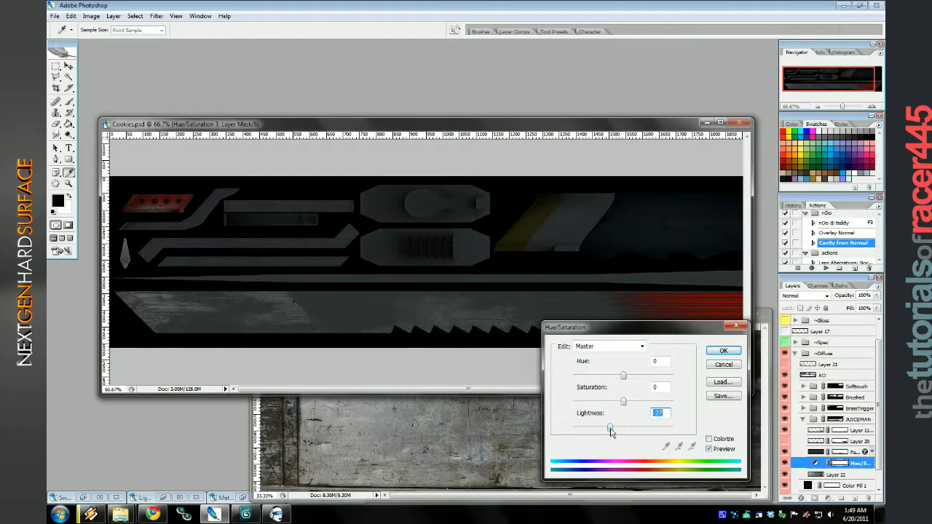
click(722, 353)
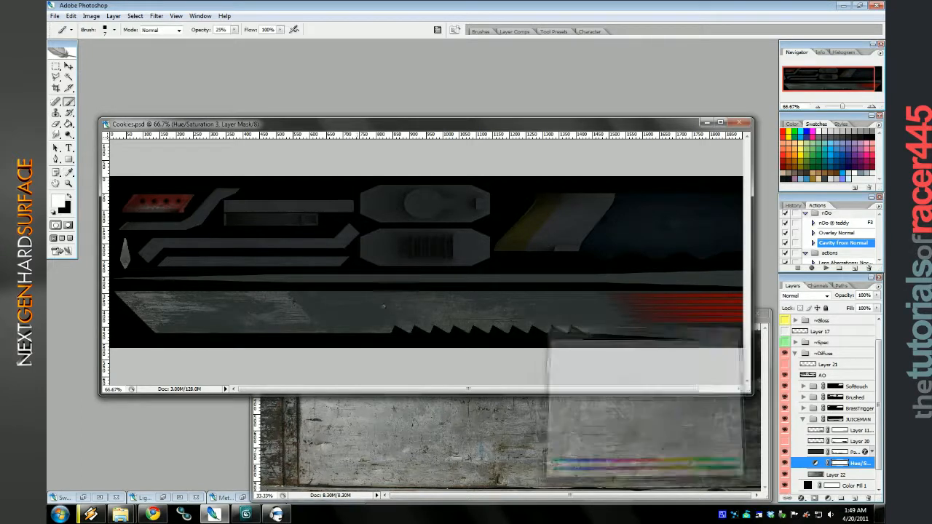
Revert the burn stroke on the Hue/Saturation mask and burn Layer 22's midtones along the blade's scratched areas.
click(68, 135)
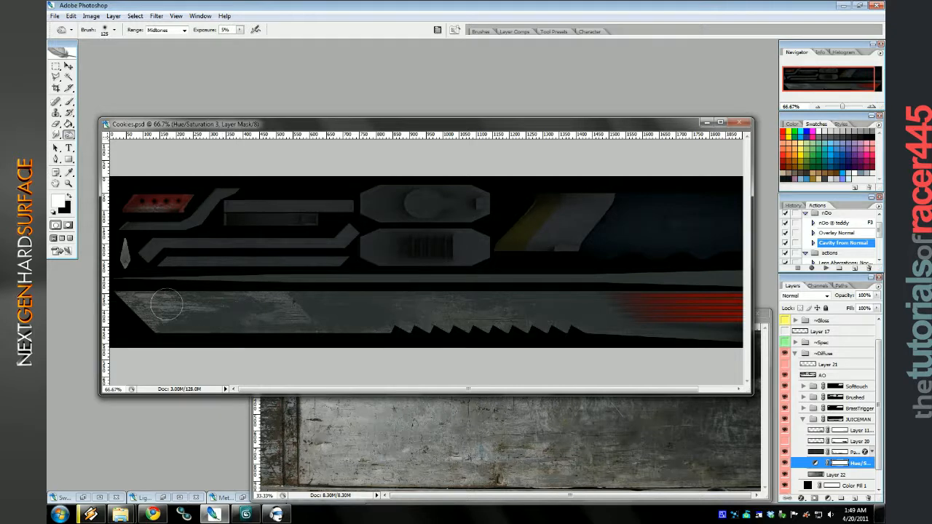
click(794, 206)
click(838, 249)
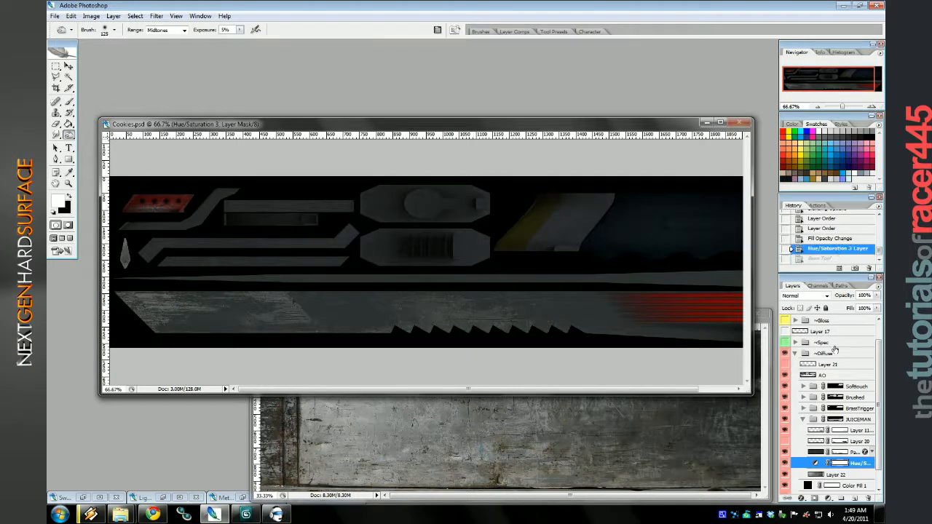
click(834, 473)
drag(211, 307, 298, 312)
mouse_move(162, 311)
mouse_down()
mouse_move(304, 289)
mouse_move(185, 291)
mouse_move(153, 273)
mouse_move(365, 299)
mouse_move(468, 353)
mouse_move(337, 319)
mouse_move(181, 311)
mouse_move(412, 316)
mouse_move(546, 333)
mouse_up()
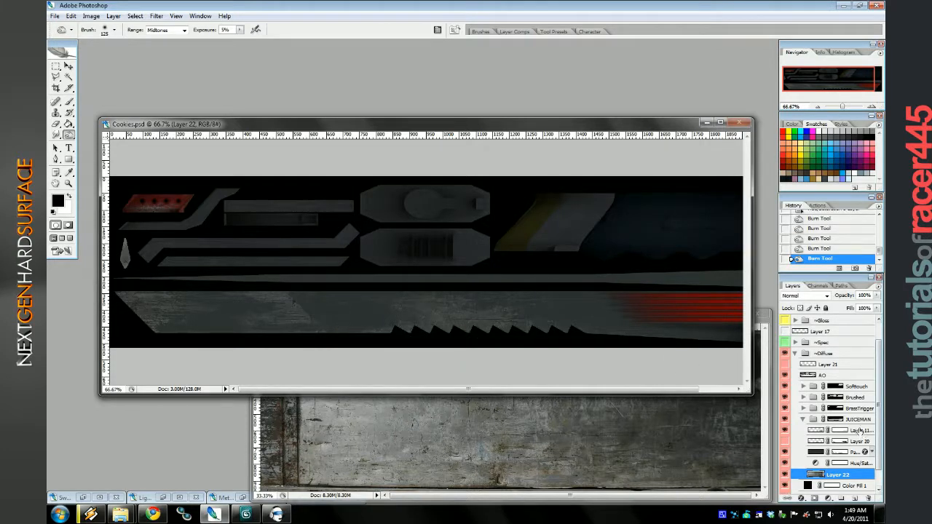
Collapse the JUICEMAN group, run Action 1, inspect the blade in 3ds Max and return to Photoshop.
click(816, 107)
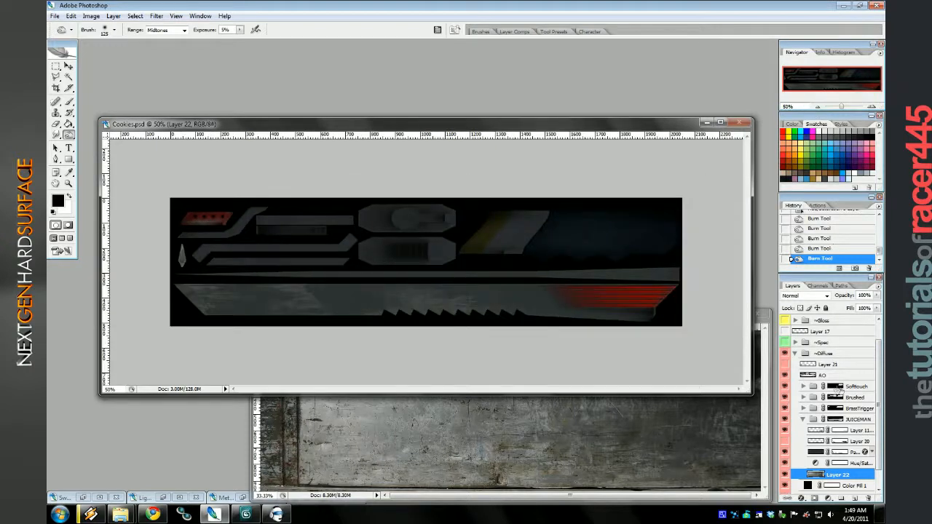
click(804, 420)
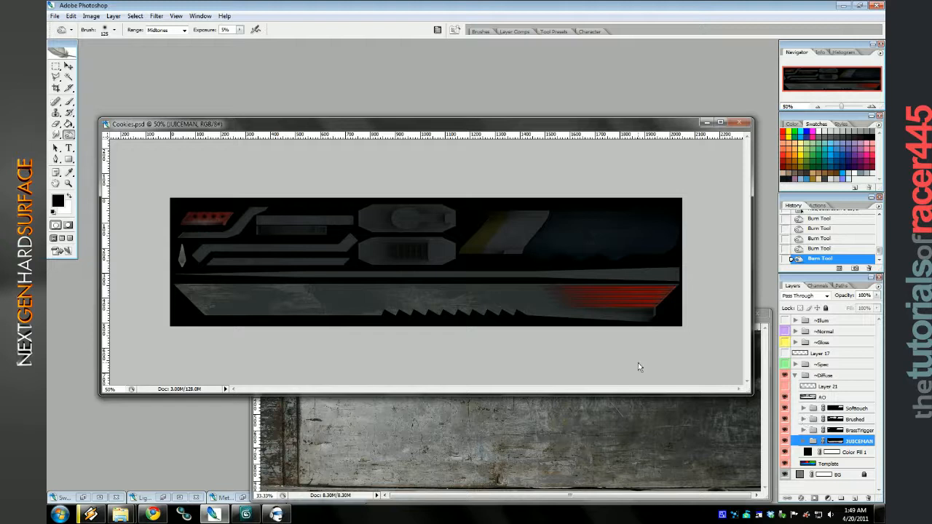
key(F2)
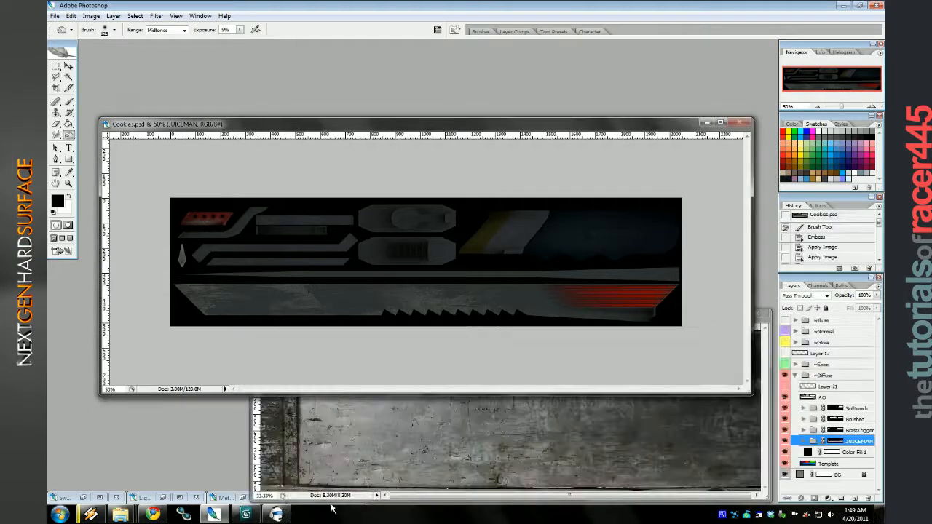
click(246, 514)
drag(373, 392, 350, 417)
click(214, 514)
Duplicate the diffuse JUICEMAN group, move the copy above the ~Spec group and toggle its visibility to compare.
right_click(851, 442)
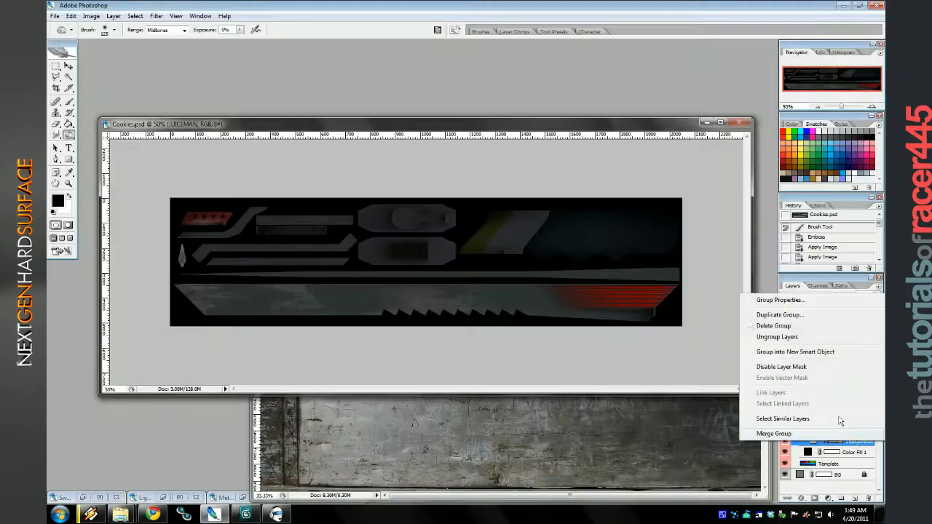
click(794, 173)
key(Return)
drag(866, 445, 797, 361)
click(785, 365)
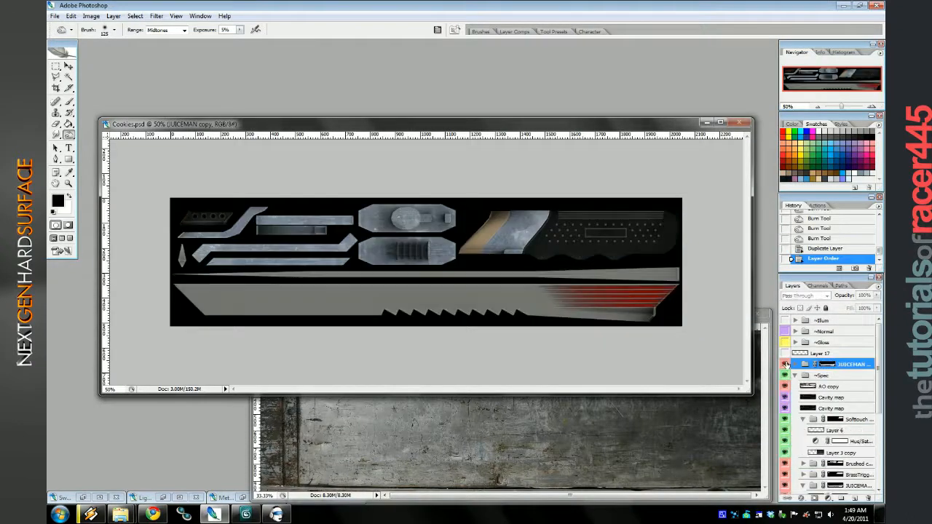
click(785, 364)
click(784, 364)
click(785, 364)
Move the JUICEMAN copy into ~Spec directly above the Color Fill 1 copy, and collapse and hide the existing JUICEMAN spec group.
drag(812, 364, 850, 453)
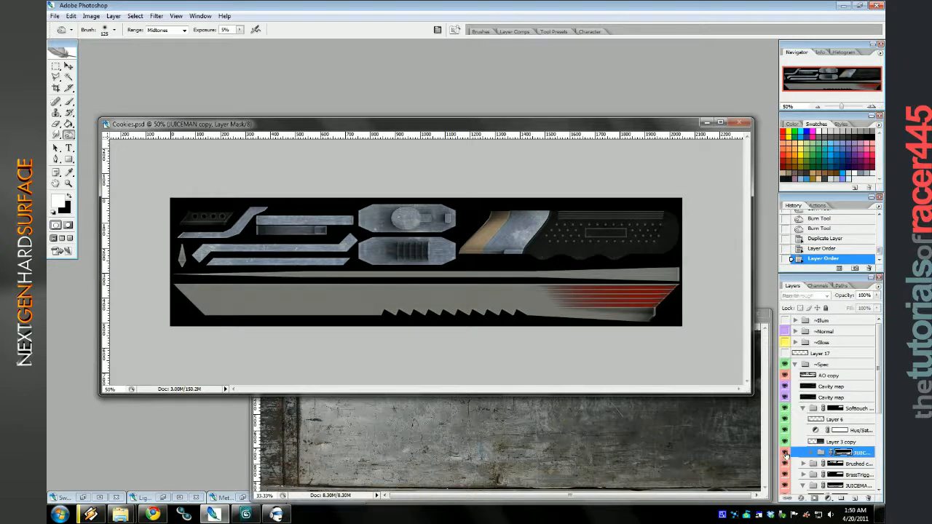
scroll(833, 455, down, 1)
mouse_move(858, 455)
mouse_down()
mouse_move(859, 486)
mouse_move(861, 460)
mouse_up()
double_click(809, 464)
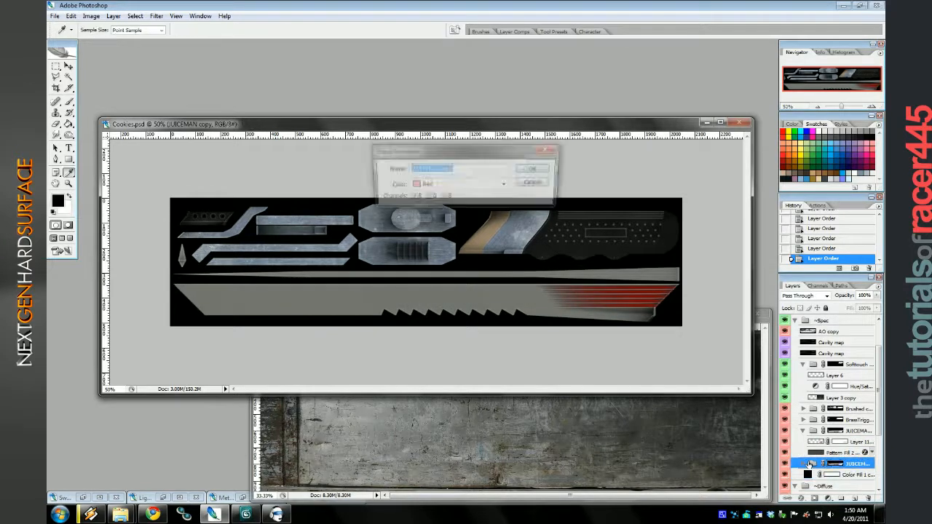
key(Escape)
click(802, 431)
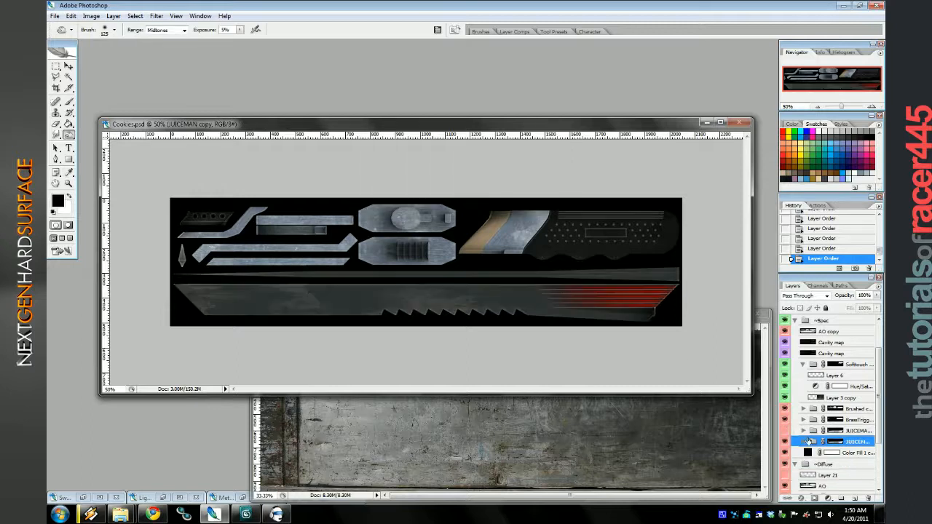
Copy the layer style of Pattern Fill 2 copy 3 and delete the JUICEMAN copy 3 group with its contents.
click(802, 431)
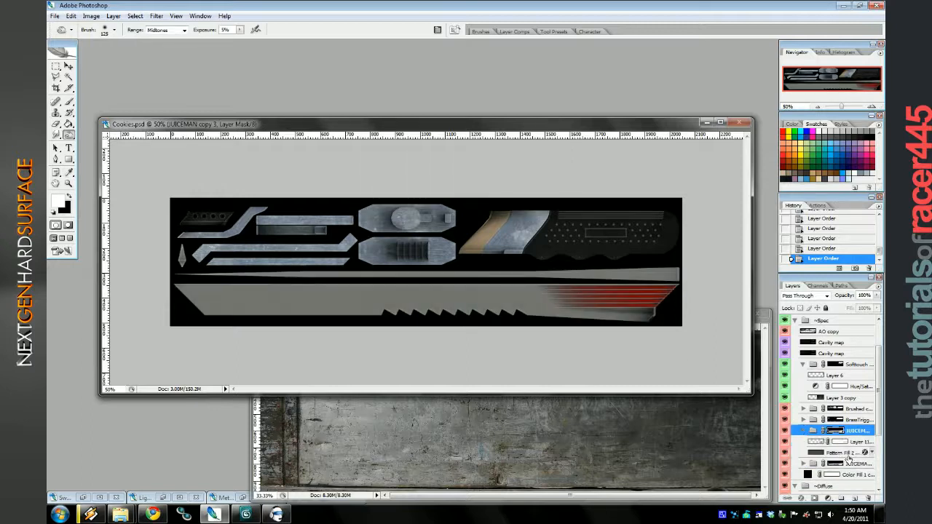
right_click(849, 454)
click(784, 387)
right_click(852, 431)
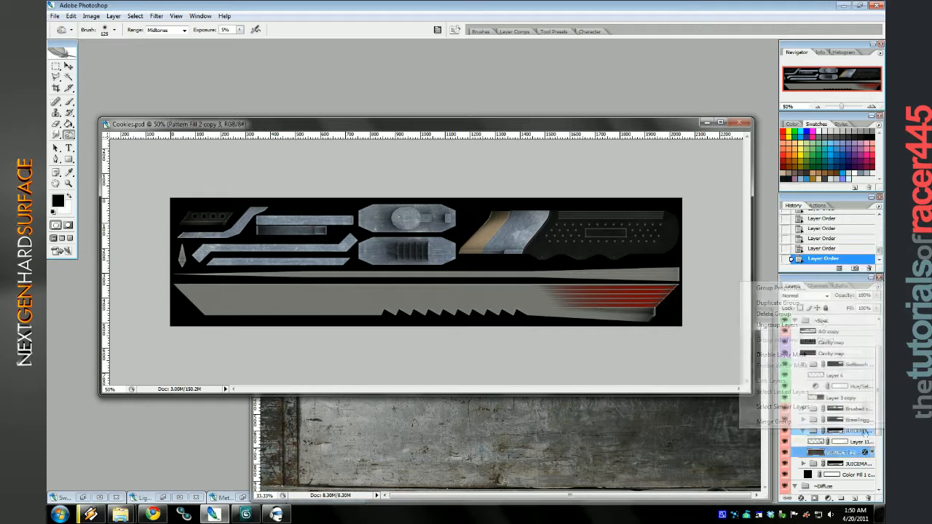
click(788, 315)
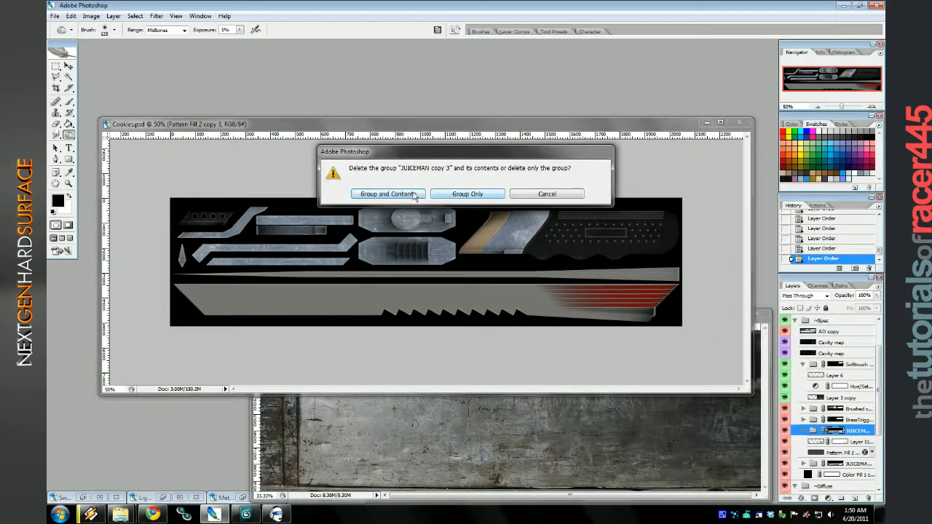
click(419, 193)
Expand the JUICEMAN copy group in ~Spec and paste the copied layer style onto its Pattern Fill 2 copy.
right_click(852, 431)
click(847, 445)
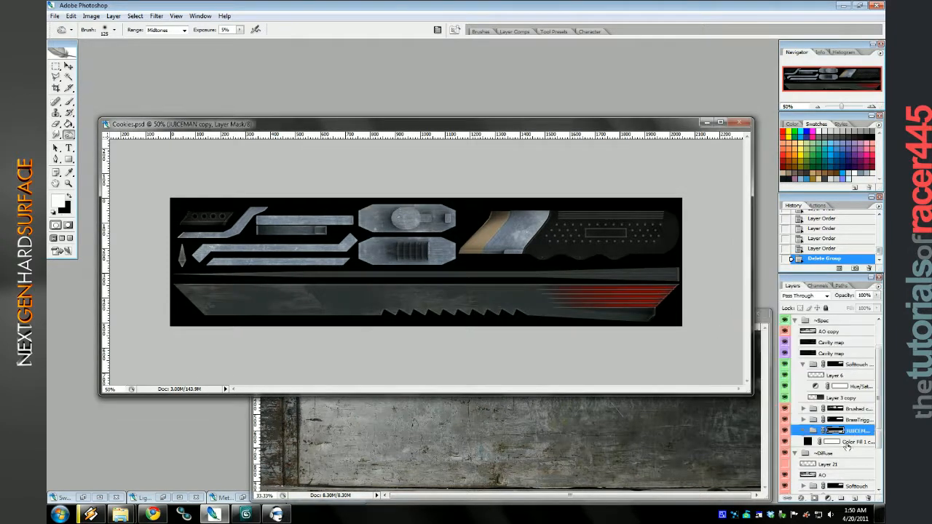
right_click(804, 437)
click(790, 409)
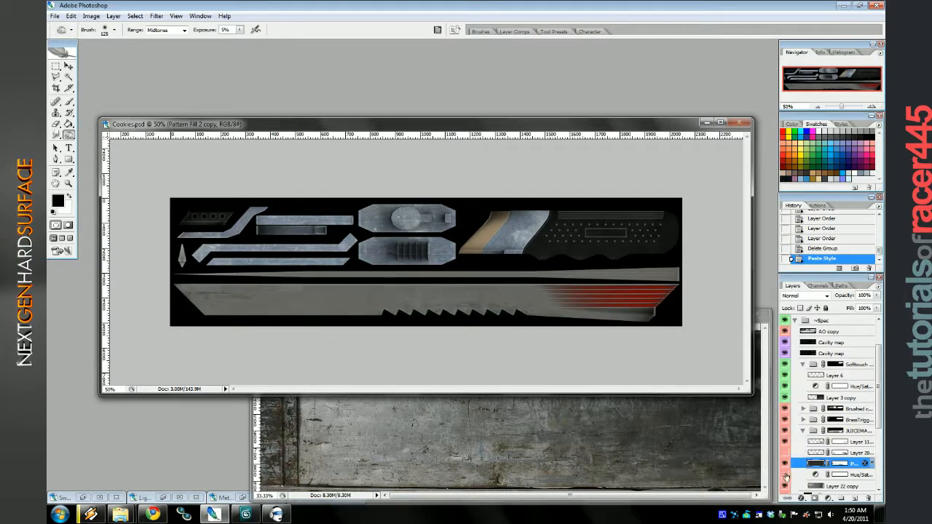
double_click(815, 475)
drag(607, 427, 593, 433)
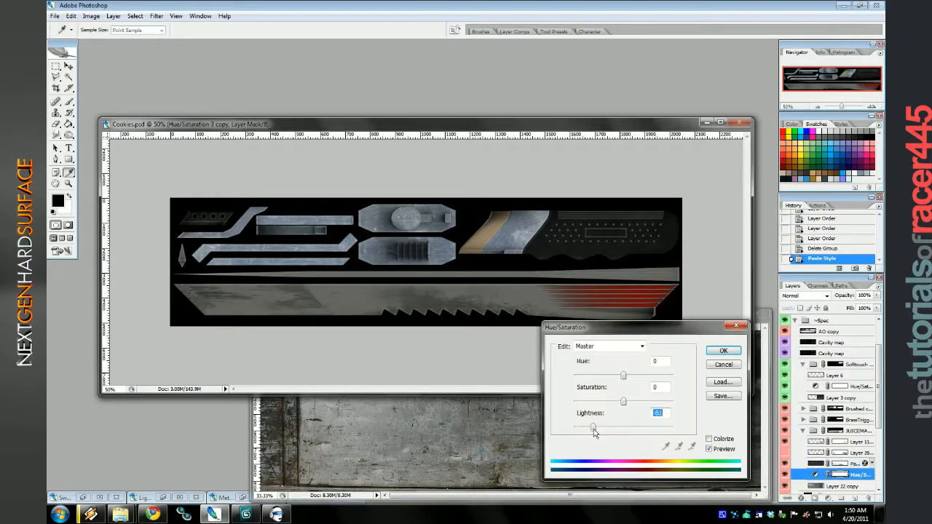
click(728, 354)
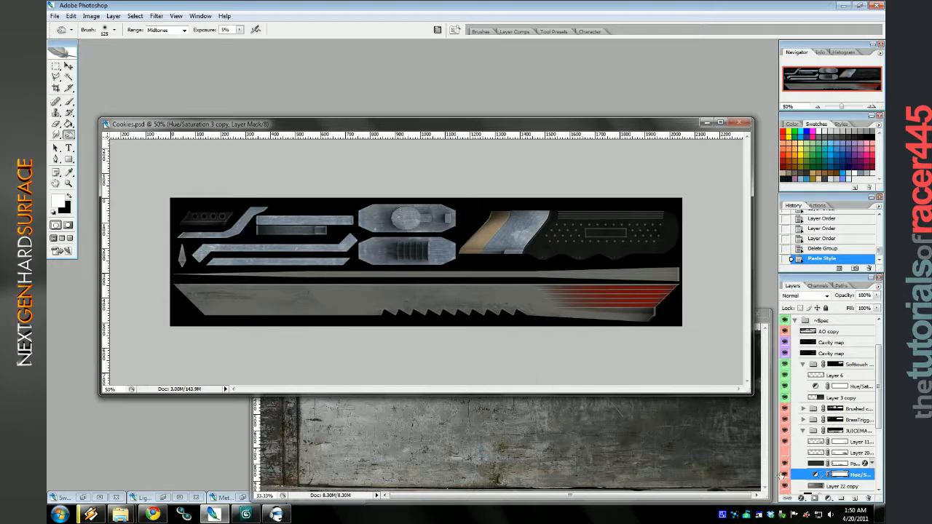
Reposition Layer 22 copy on the blade and apply Brightness/Contrast with brightness -80 and contrast +18.
click(843, 486)
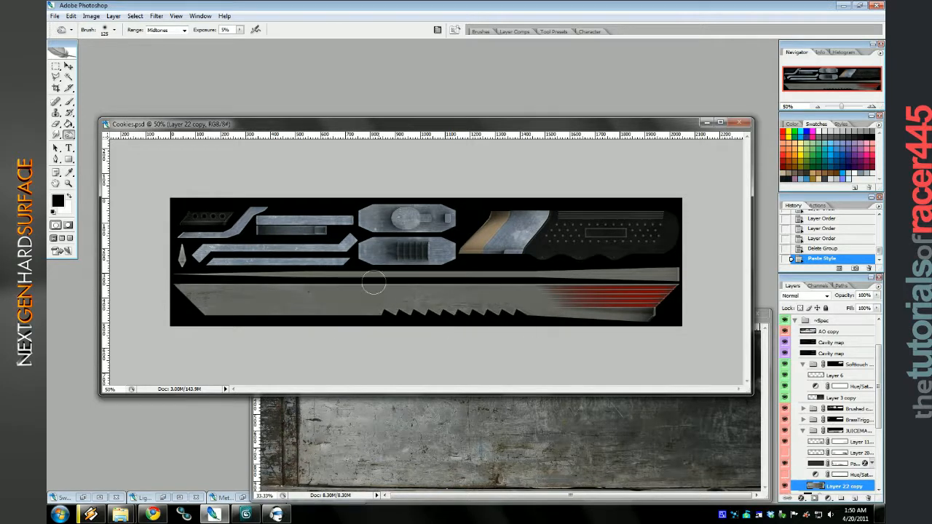
key(v)
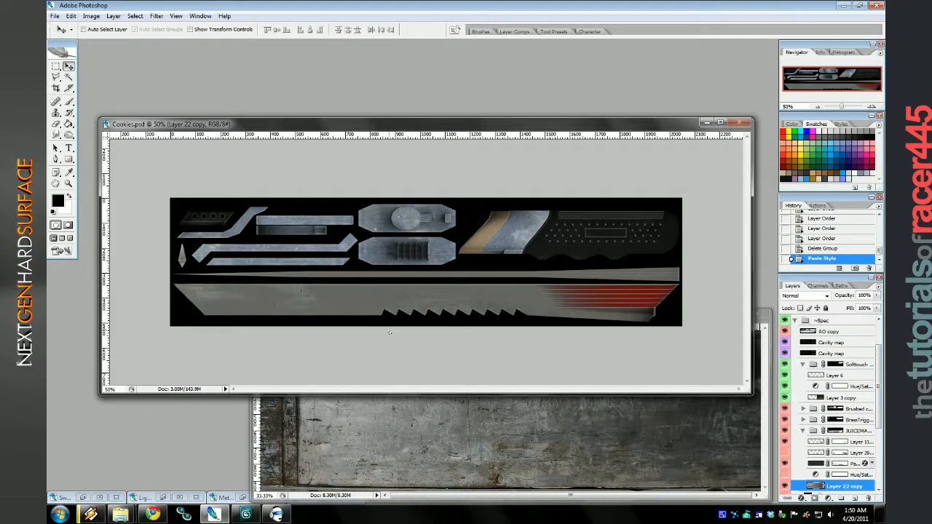
key(ctrl+v)
click(91, 16)
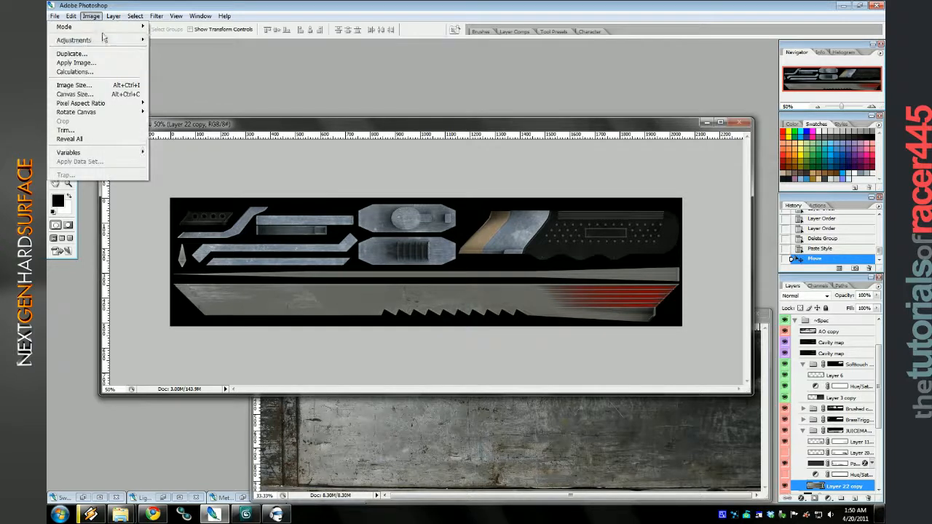
mouse_move(66, 34)
click(233, 115)
drag(629, 217, 613, 219)
click(665, 245)
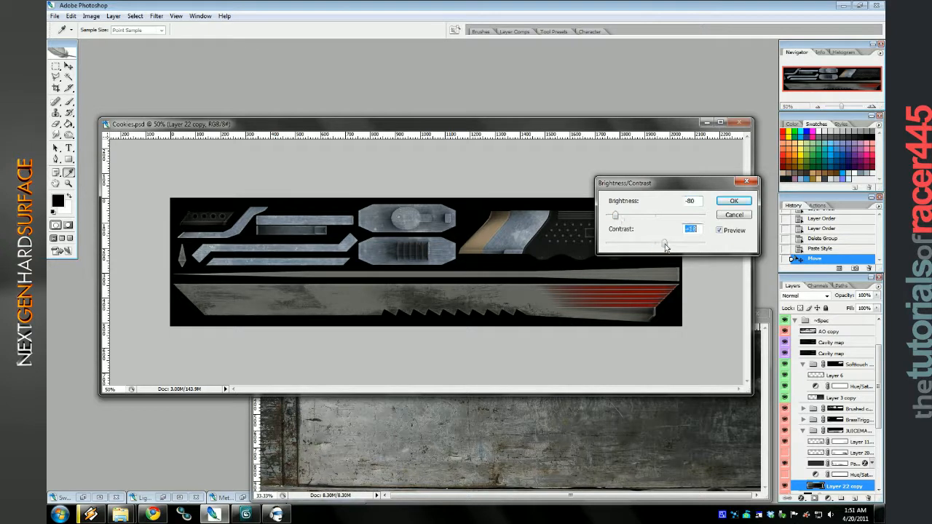
click(735, 202)
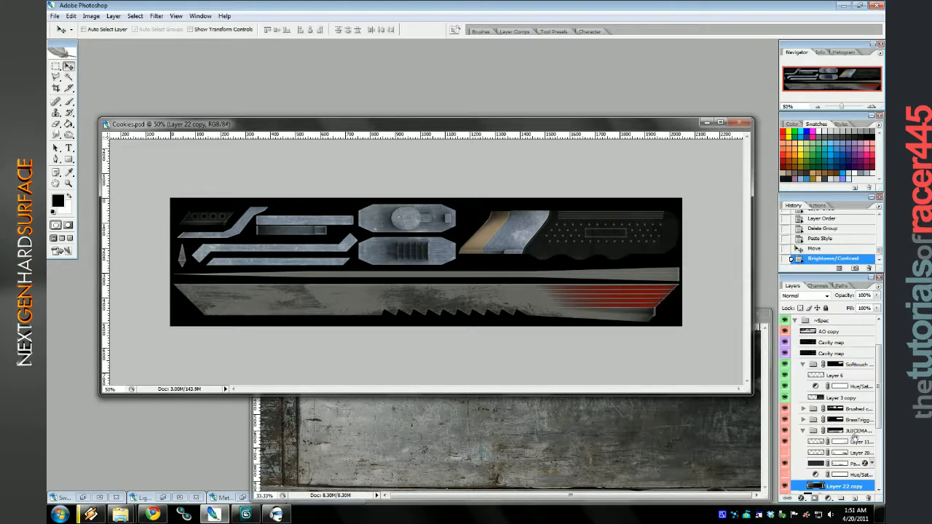
Duplicate the ~Spec JUICEMAN group and move the copy into ~Gloss directly above its existing JUICEMAN group.
right_click(855, 434)
click(786, 309)
key(Return)
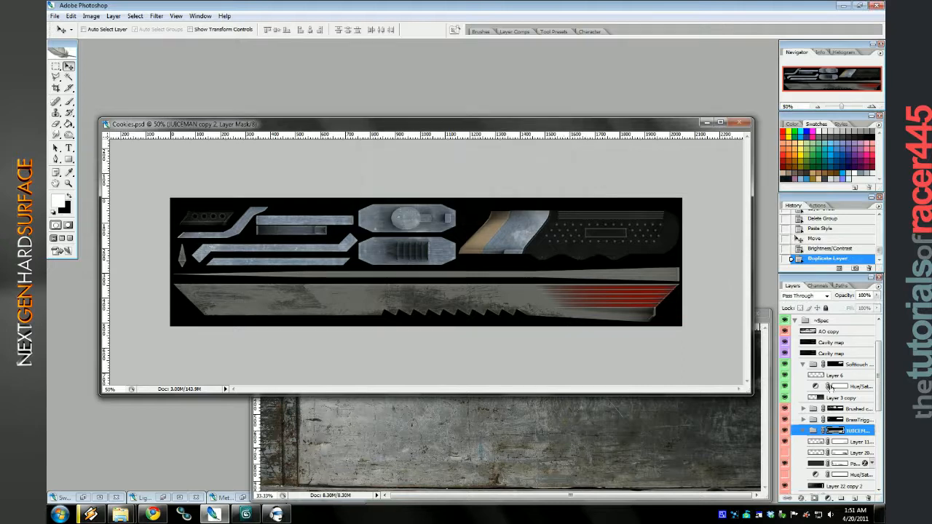
drag(862, 331, 847, 335)
click(795, 409)
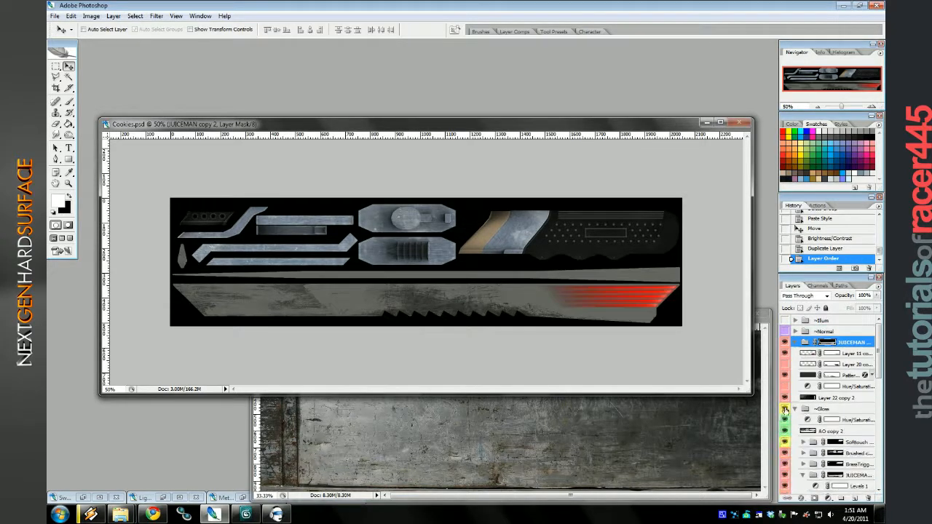
drag(850, 499, 846, 483)
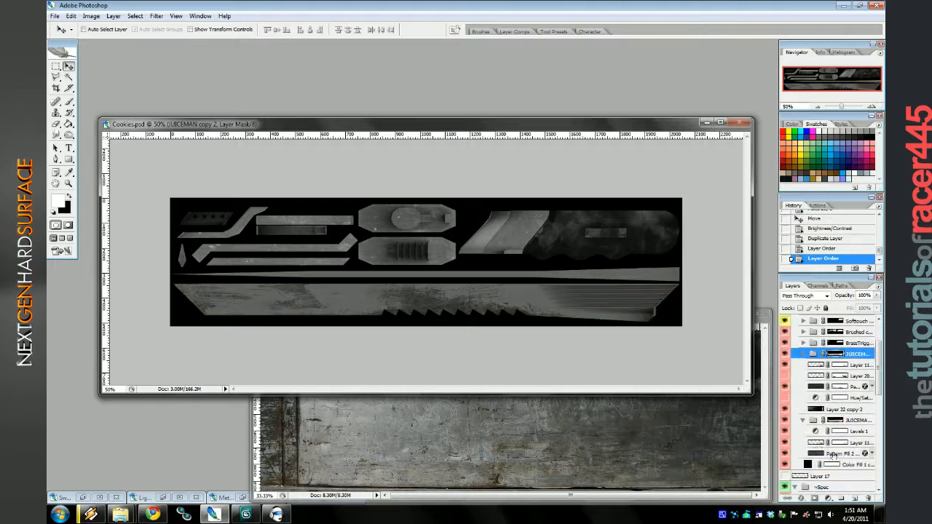
Delete the old JUICEMAN copy 4 group with its contents from ~Gloss and toggle the pattern fill's visibility to compare.
right_click(848, 420)
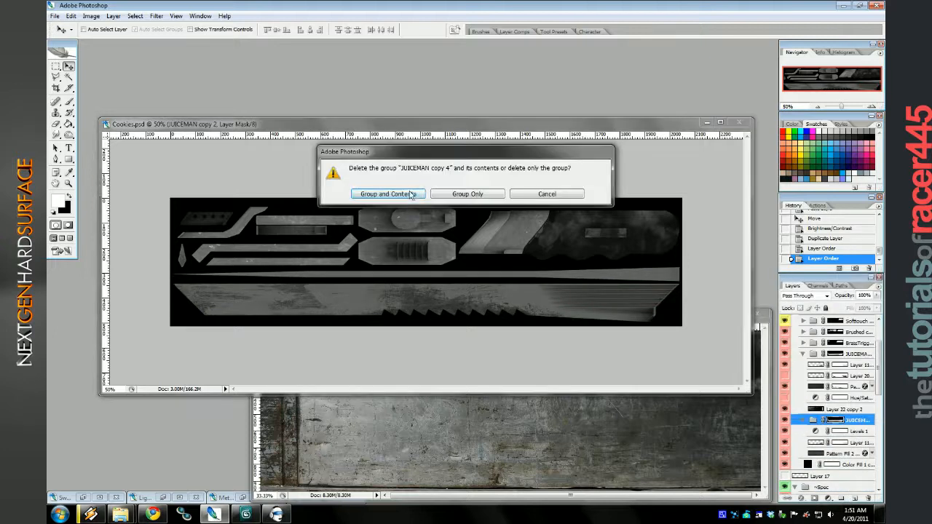
key(Return)
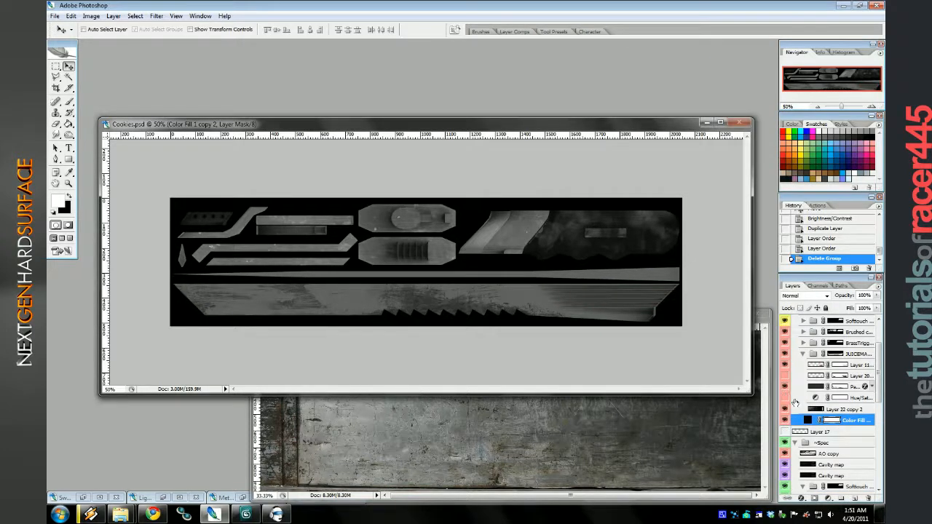
scroll(828, 399, up, 1)
click(785, 408)
click(785, 408)
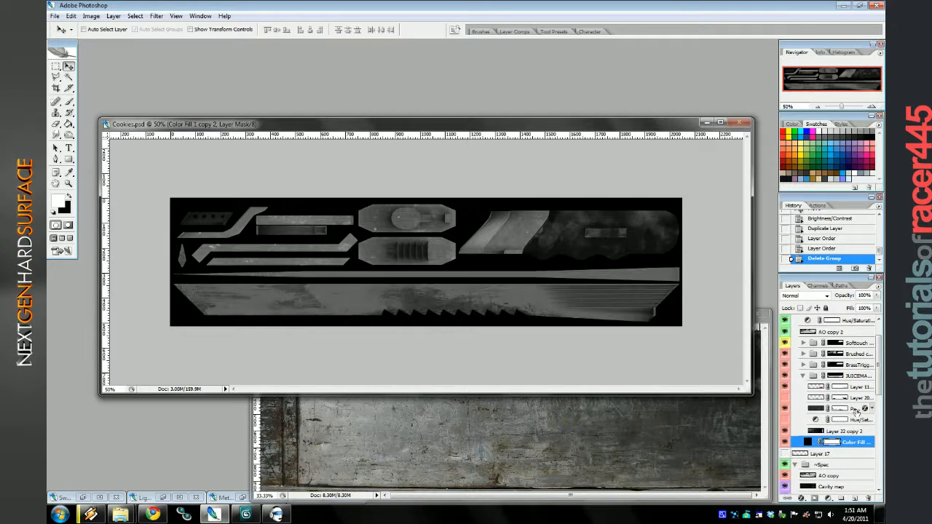
double_click(857, 409)
click(565, 175)
drag(685, 90, 698, 93)
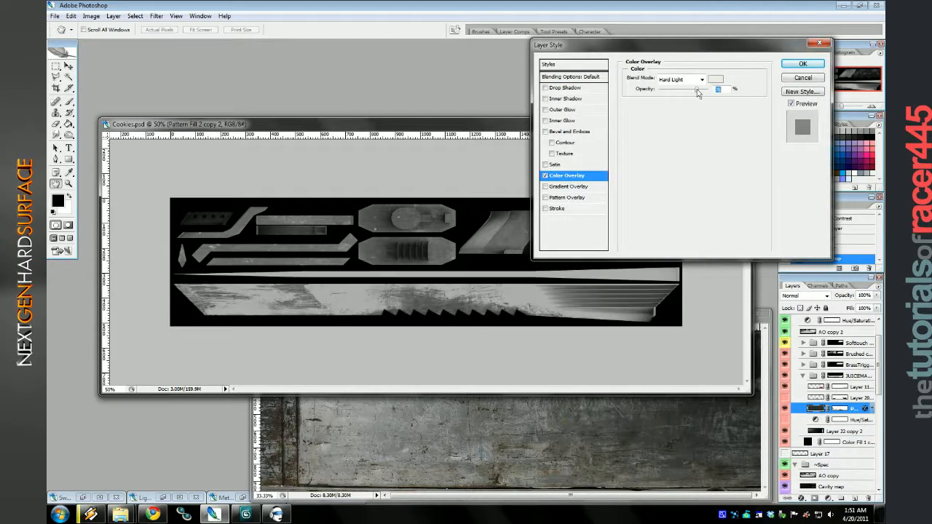
click(801, 79)
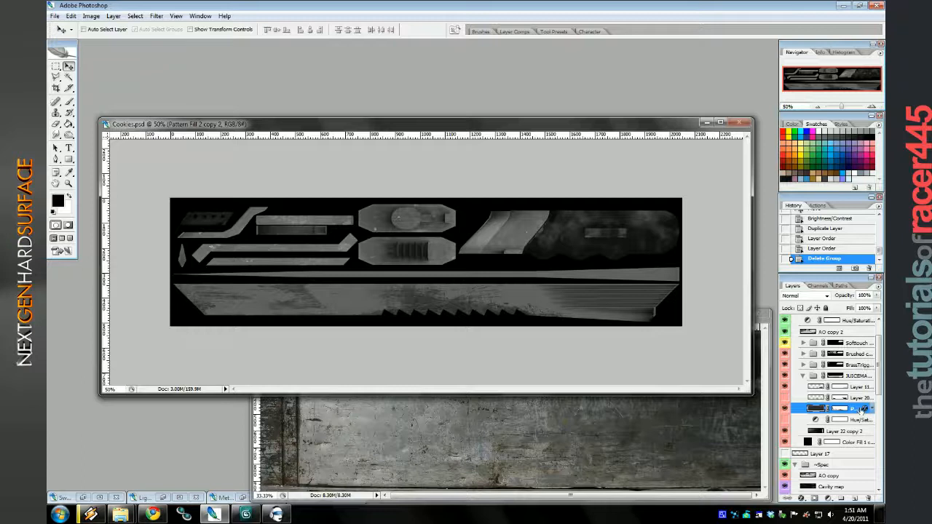
Add a pattern fill layer above Pattern Fill 2 copy 2, using a dark metal pattern at 100% scale.
click(829, 498)
click(808, 348)
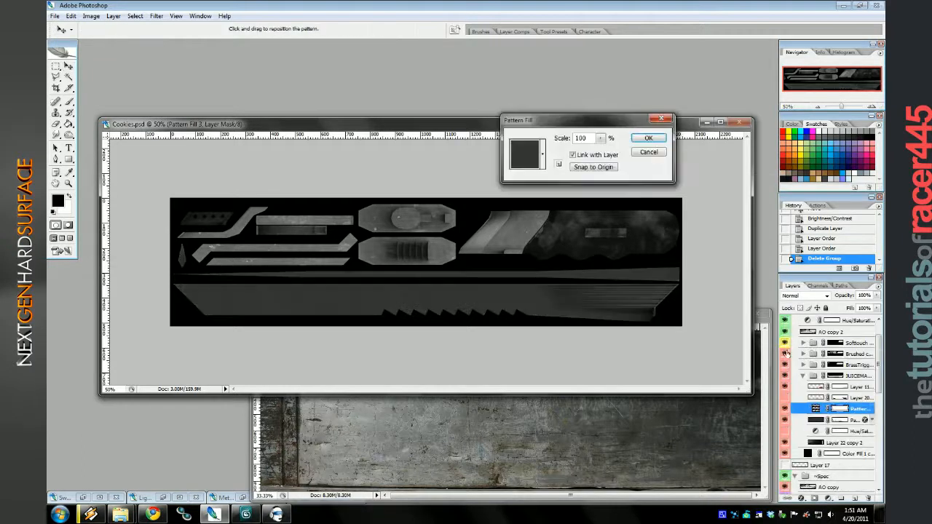
click(542, 154)
click(495, 213)
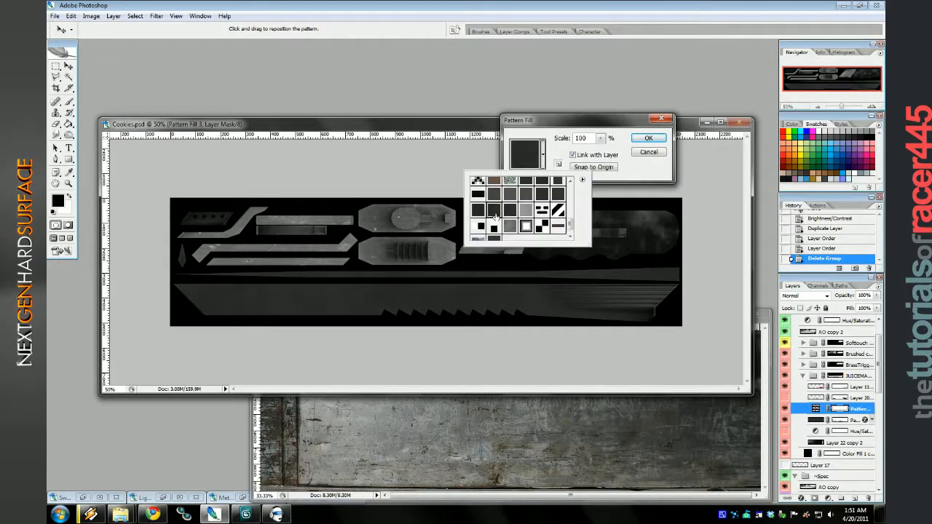
click(465, 266)
click(542, 155)
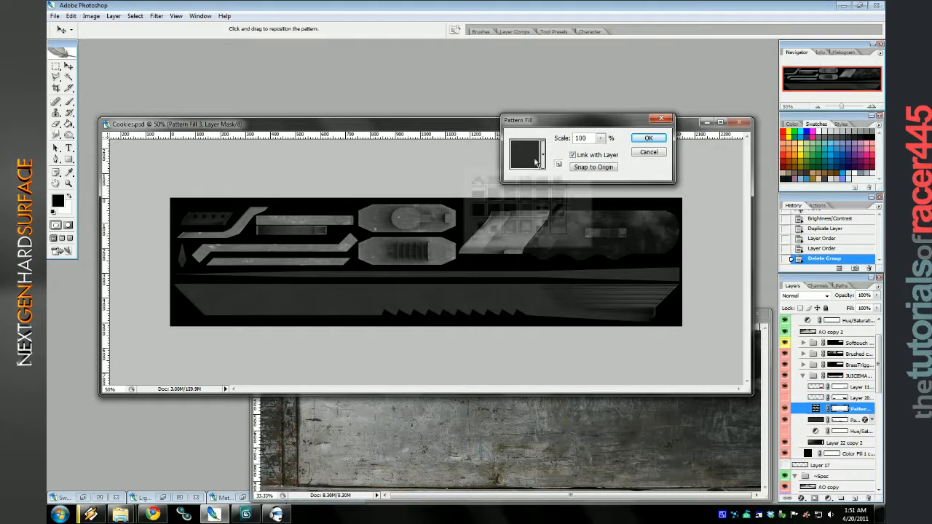
click(494, 211)
click(479, 213)
click(420, 304)
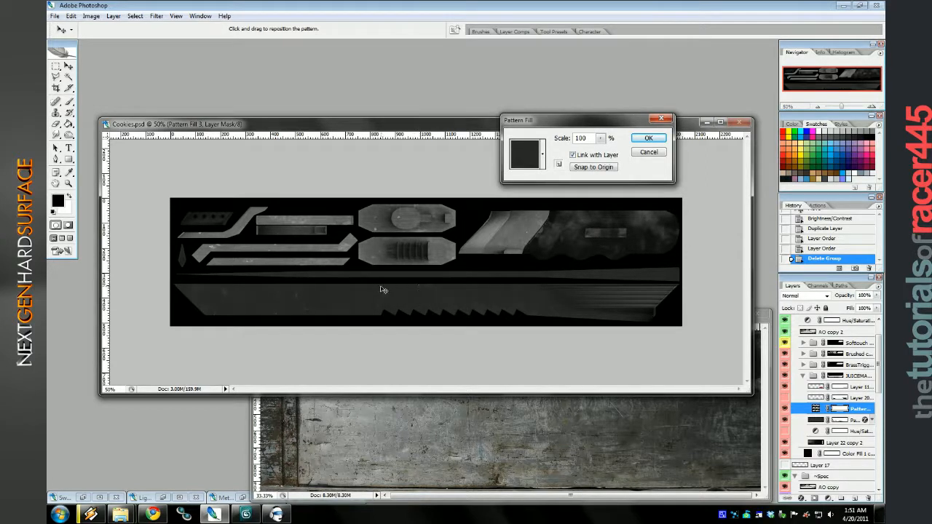
click(650, 138)
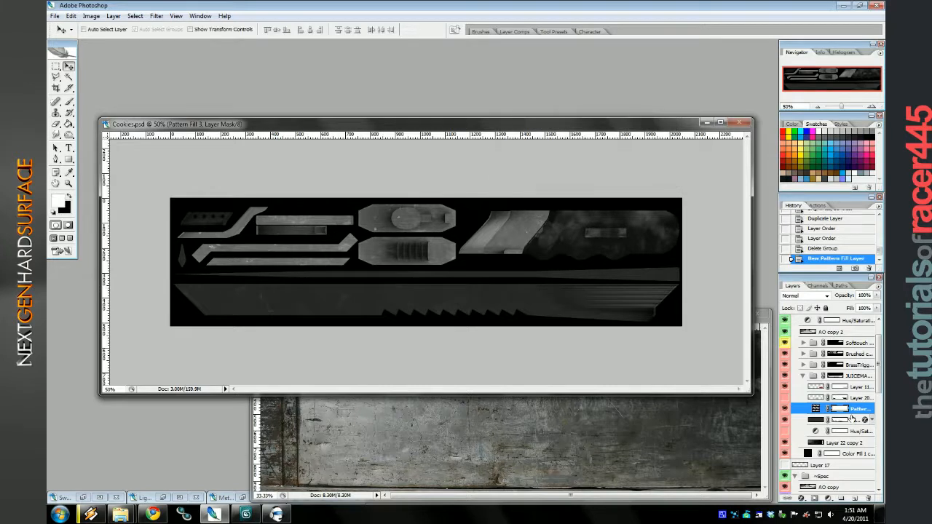
Move the mask of Pattern Fill 2 copy 2 onto Pattern Fill 3, replacing its mask, and rasterize Pattern Fill 3.
drag(843, 413, 571, 256)
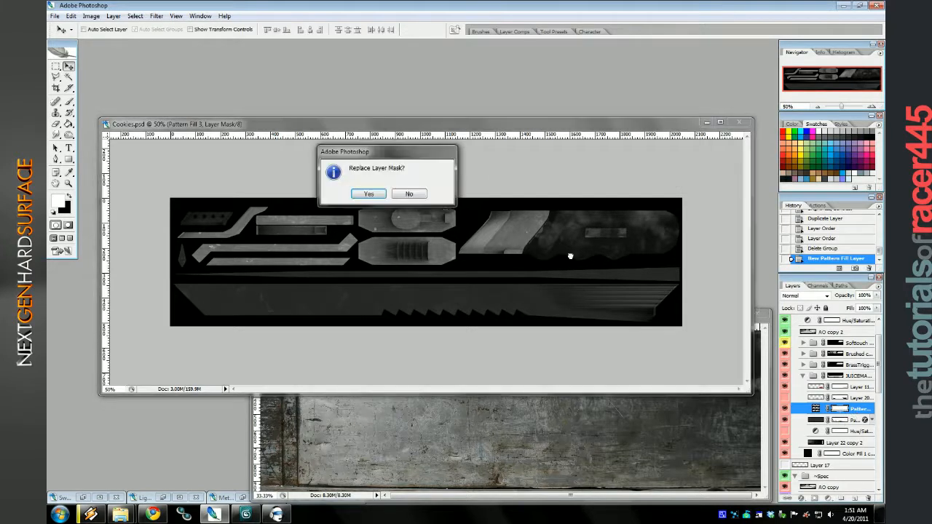
click(368, 194)
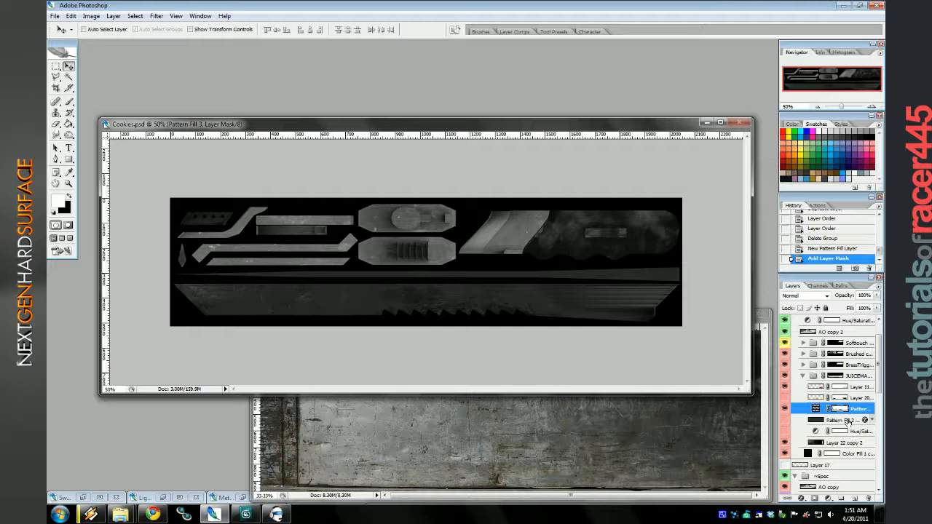
right_click(863, 412)
click(830, 214)
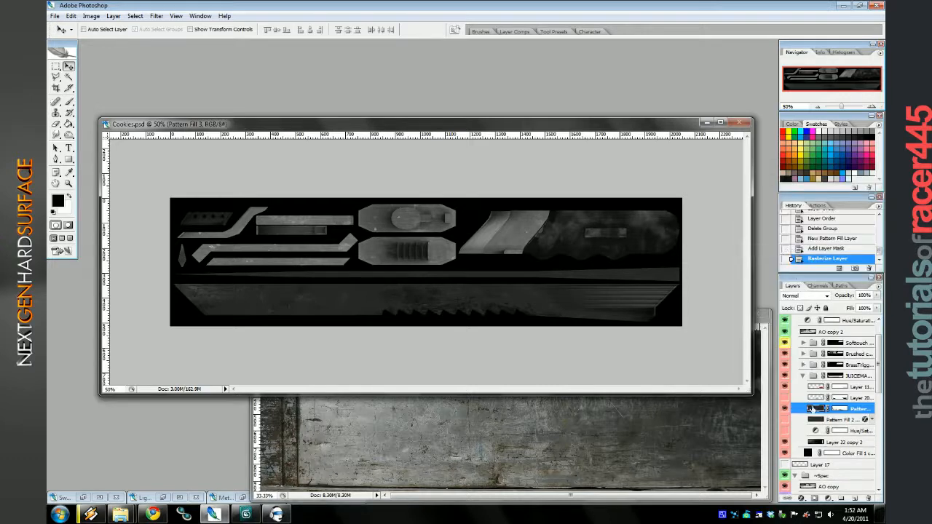
Apply Brightness/Contrast to Pattern Fill 3 with brightness +42 and contrast +61.
click(91, 15)
mouse_move(109, 35)
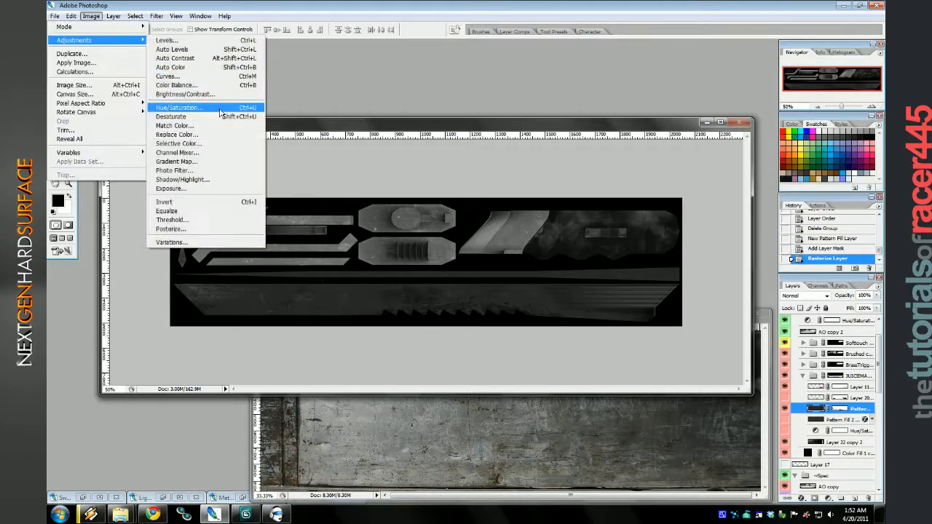
click(222, 109)
drag(653, 218, 676, 220)
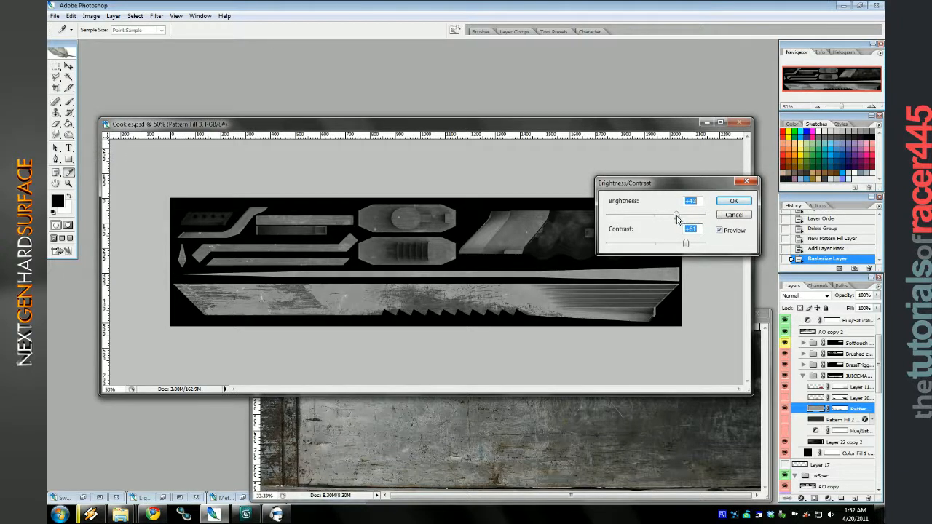
click(733, 202)
key(v)
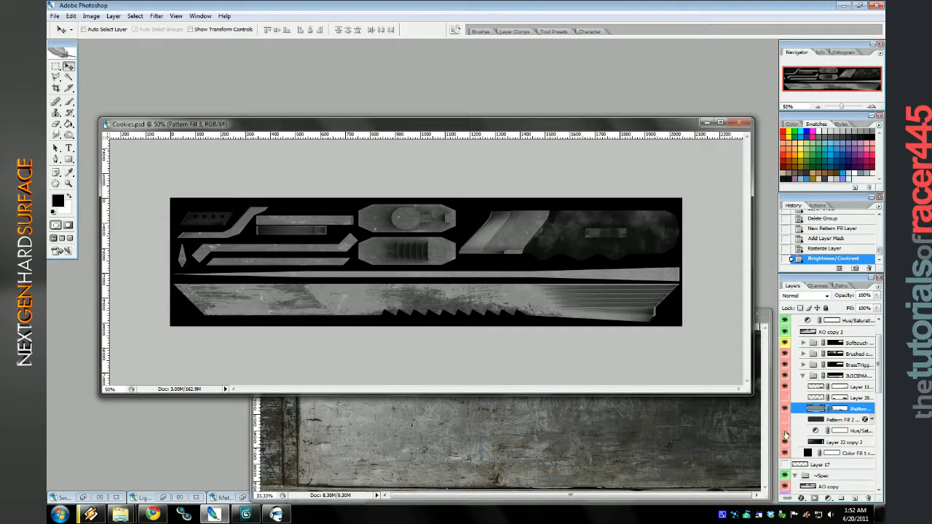
Delete the hidden Hue/Saturation adjustment and the Pattern Fill 2 copy 2 layer from the gloss JUICEMAN group.
right_click(858, 434)
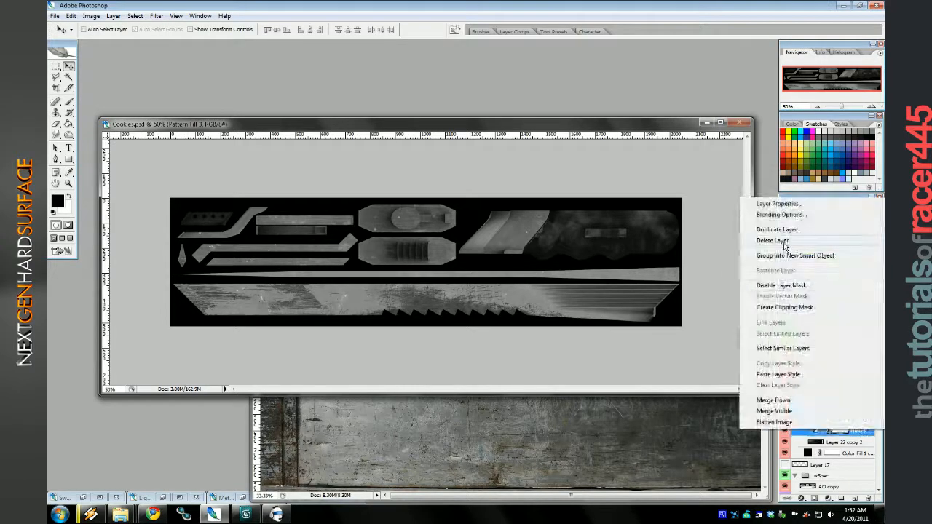
click(808, 152)
right_click(848, 423)
click(809, 171)
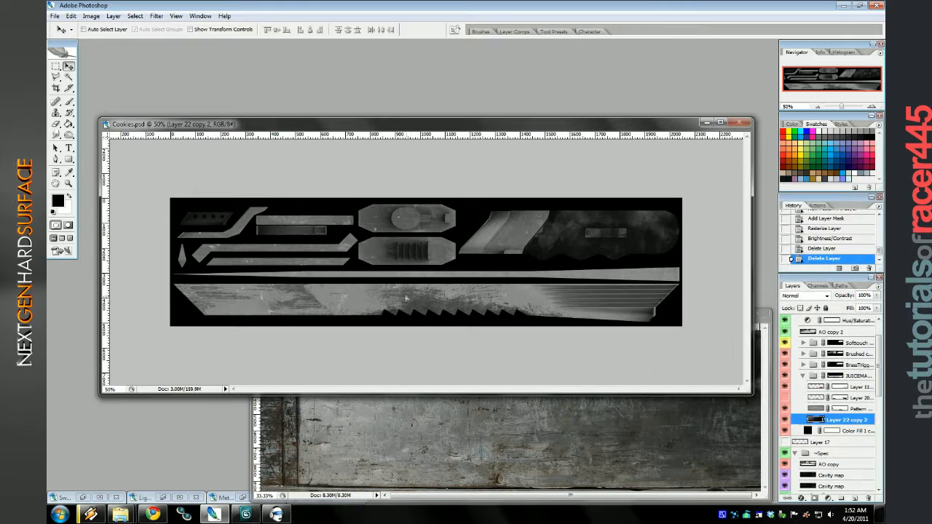
Apply a Brightness/Contrast adjustment to Layer 22 copy 2 in the gloss JUICEMAN group.
click(90, 15)
mouse_move(72, 34)
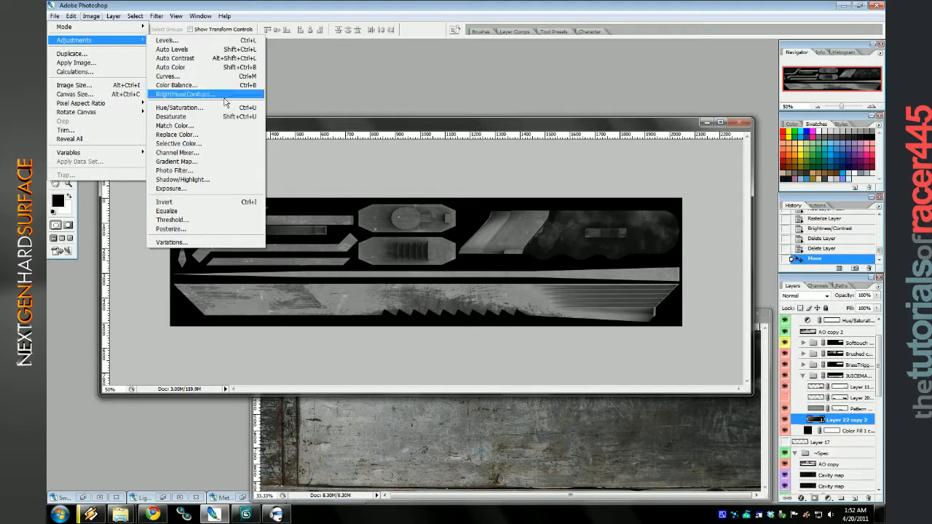
click(196, 92)
click(734, 201)
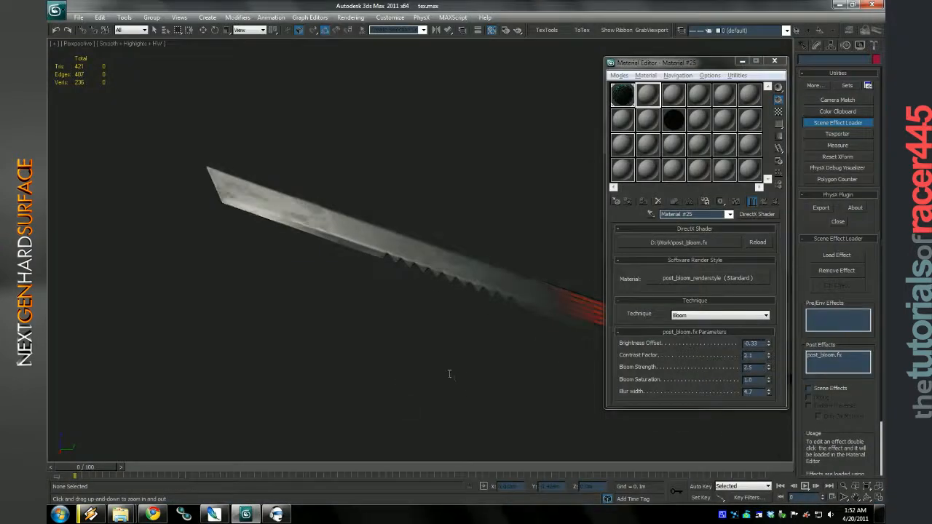
Check the blade's shine in 3ds Max, switch to Photoshop, and hide and collapse the ~Gloss group in Cookies.psd.
drag(449, 374, 470, 378)
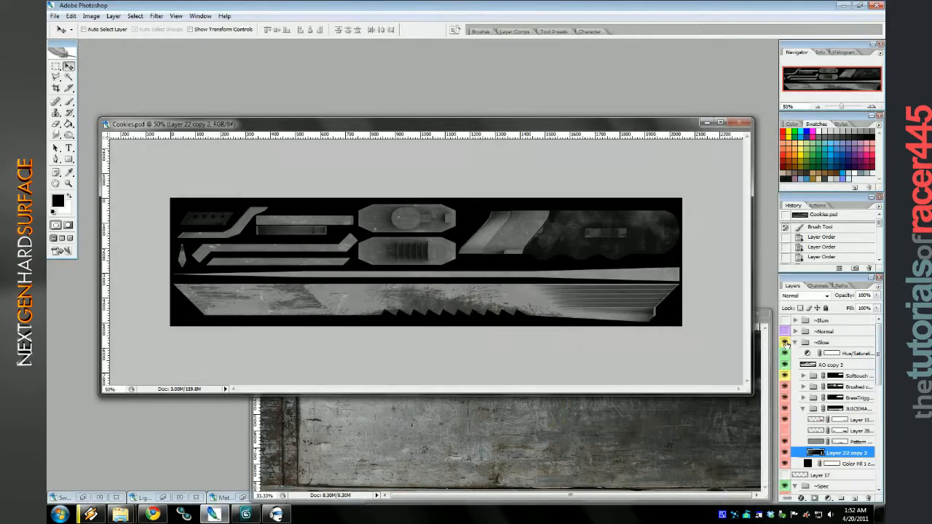
click(785, 343)
click(795, 343)
scroll(814, 408, down, 3)
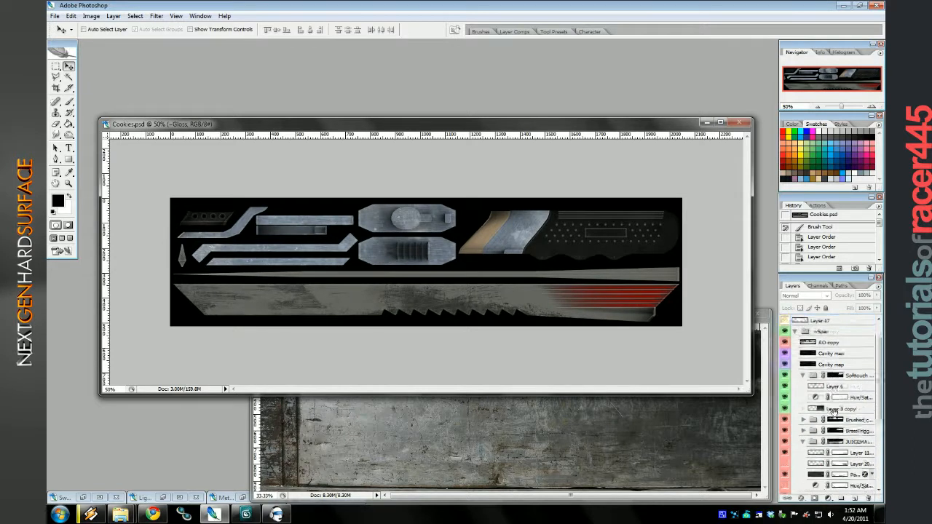
Apply Brightness/Contrast to Layer 22 copy in the spec JUICEMAN group, with raised brightness and contrast -51.
double_click(784, 436)
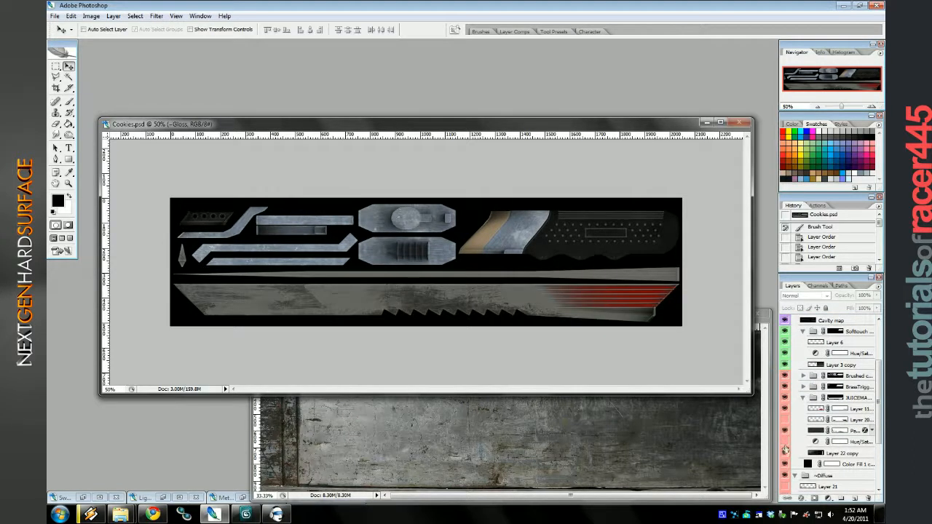
click(784, 451)
click(784, 451)
click(835, 453)
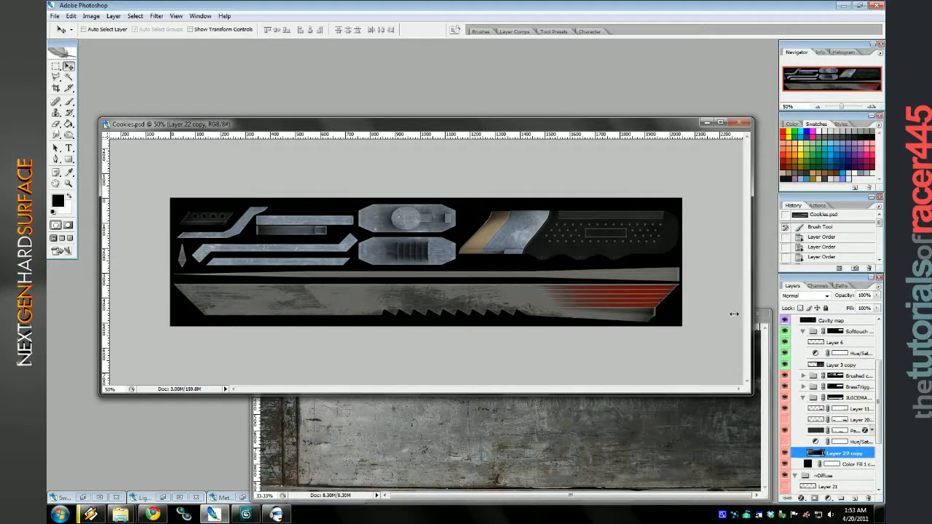
click(91, 15)
mouse_move(110, 47)
click(182, 95)
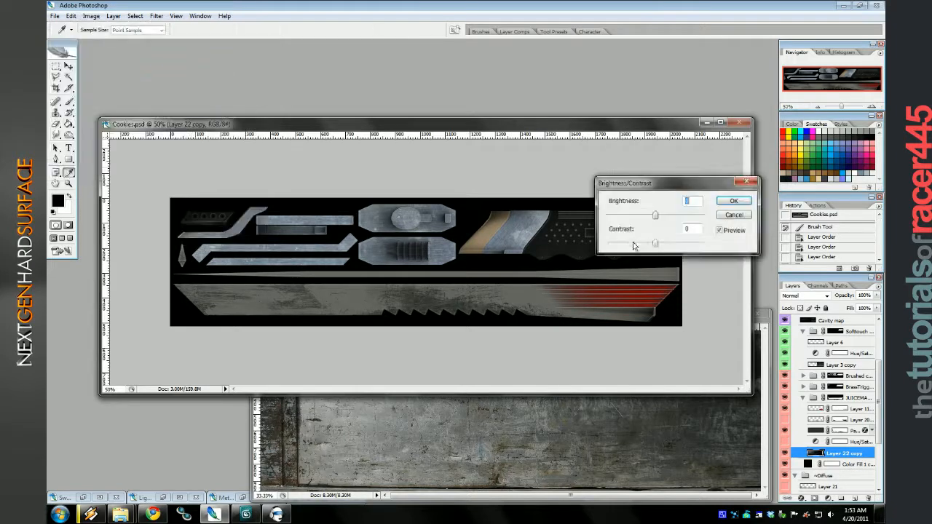
drag(655, 215, 684, 215)
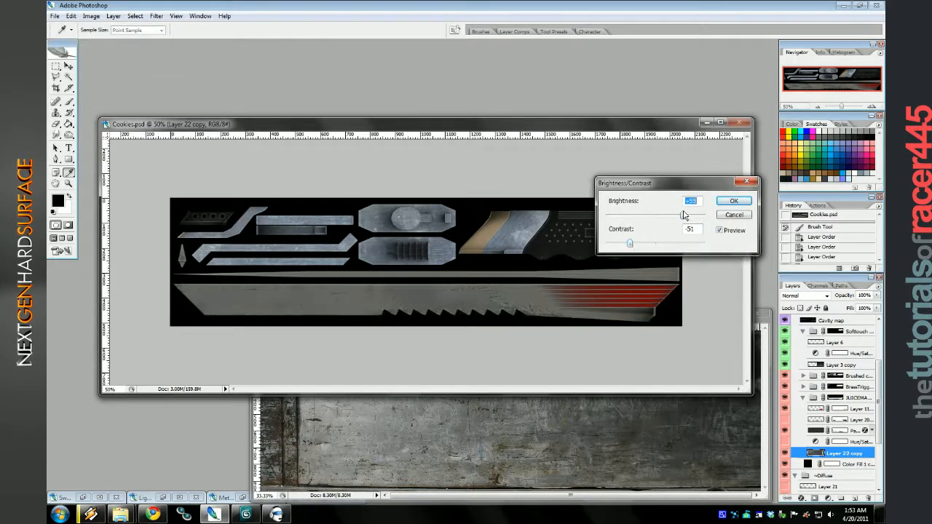
click(733, 201)
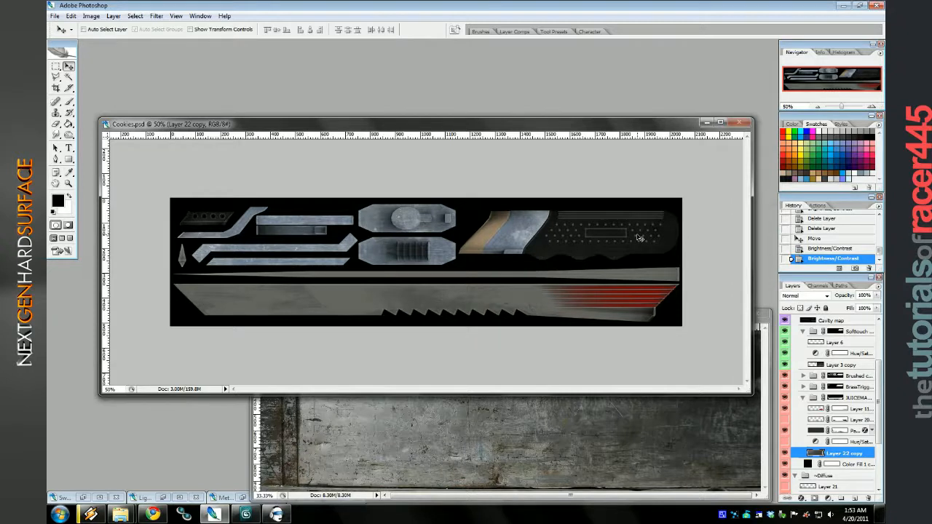
Switch to 3ds Max and examine the blade's scratches up close around the saw teeth and red stripes.
key(F2)
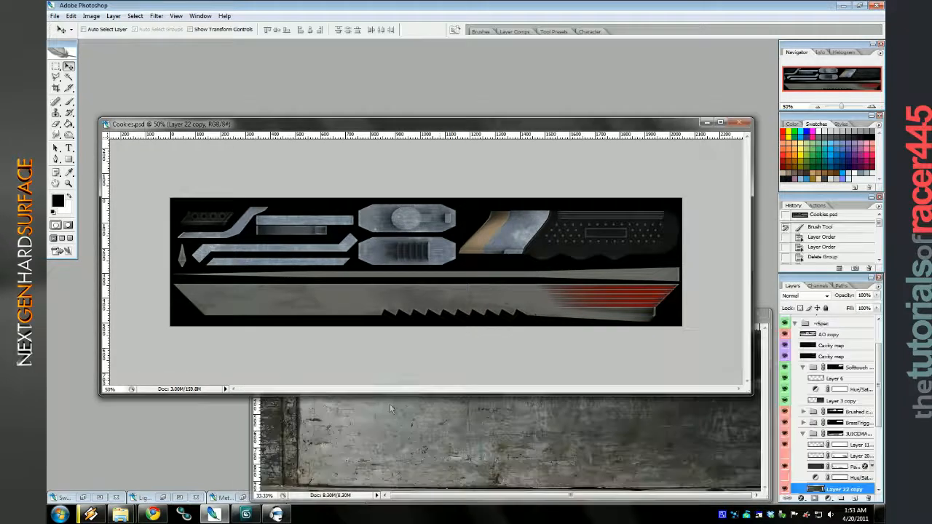
click(246, 514)
drag(330, 388, 390, 312)
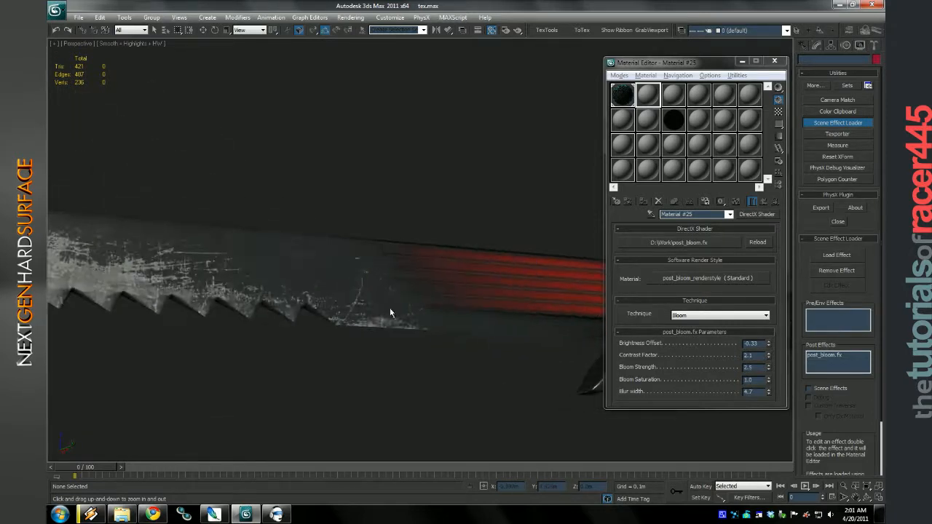
In Photoshop, brush over the curved scratch before the red stripes on the Pattern Fill 2 mask in the diffuse JUICEMAN group.
click(215, 514)
click(872, 107)
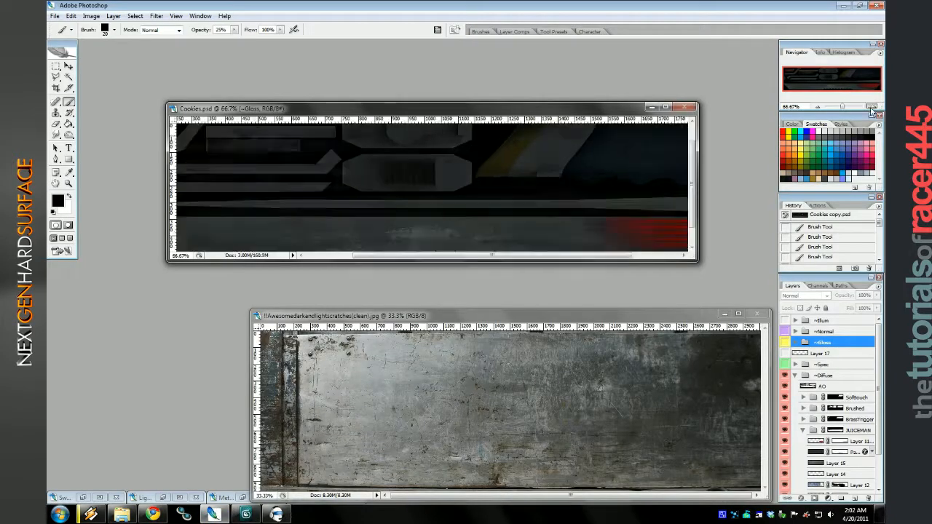
click(872, 107)
scroll(558, 246, down, 4)
drag(558, 256, 598, 263)
scroll(839, 396, down, 2)
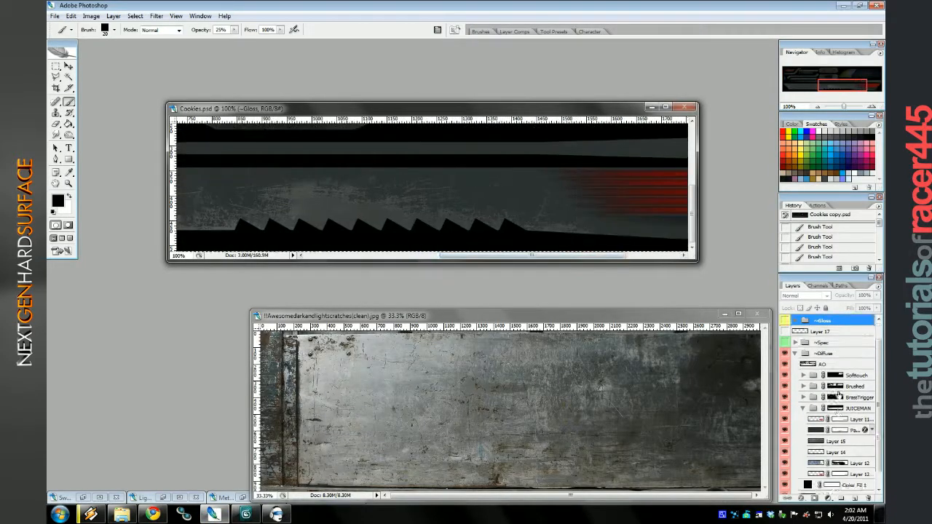
scroll(839, 396, down, 1)
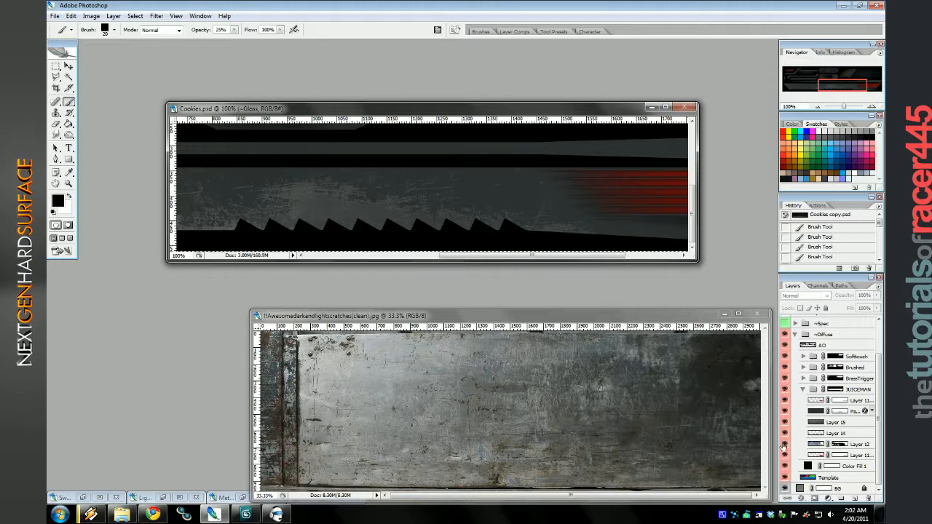
click(839, 411)
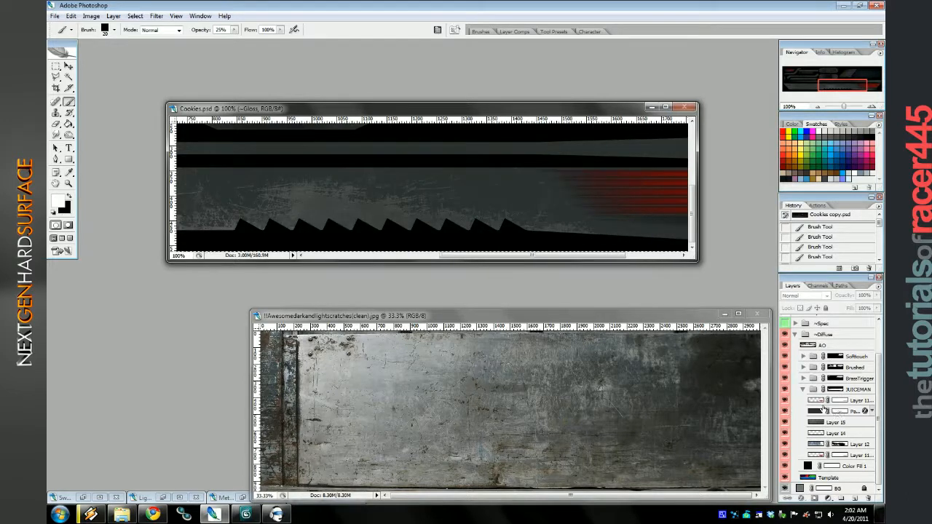
drag(546, 200, 535, 212)
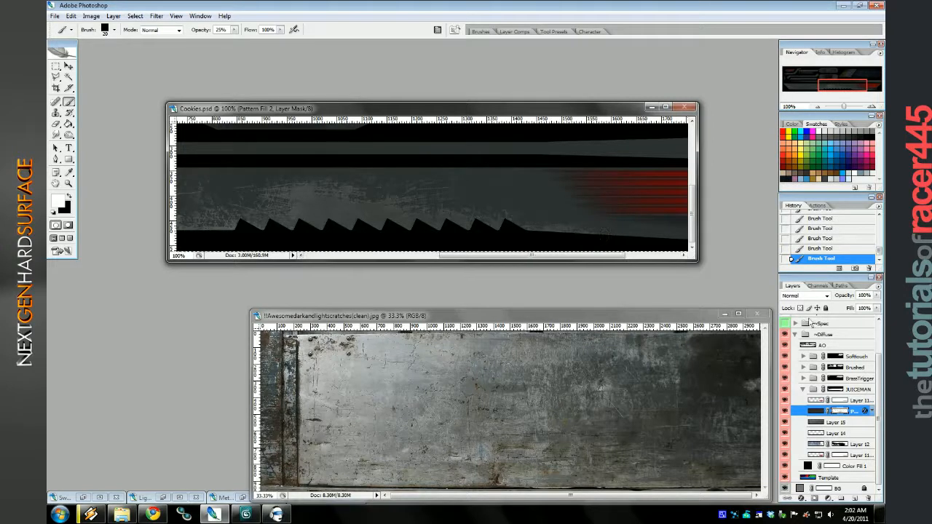
drag(602, 256, 644, 260)
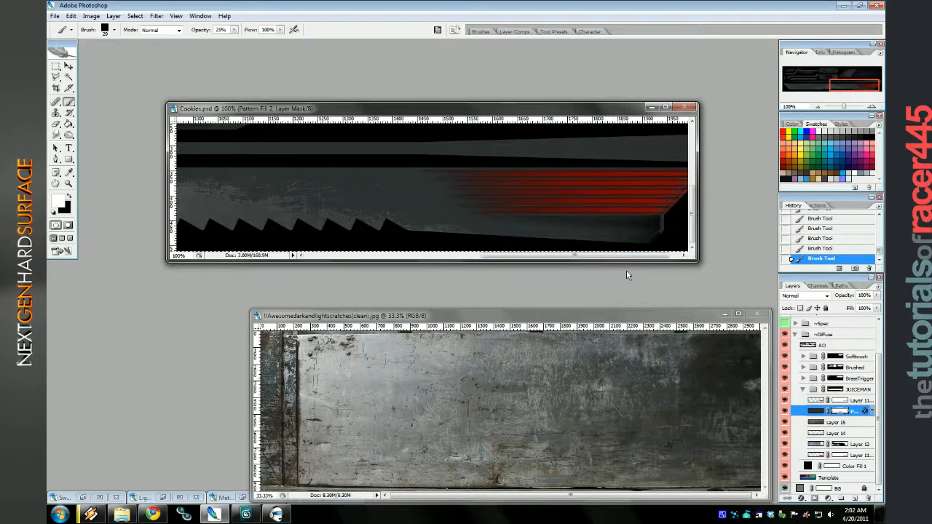
scroll(789, 341, up, 2)
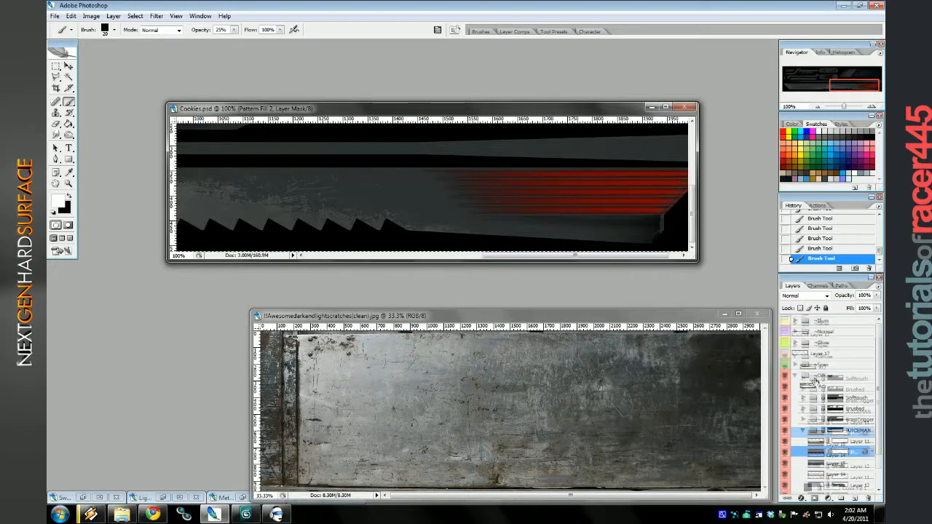
click(786, 343)
click(795, 343)
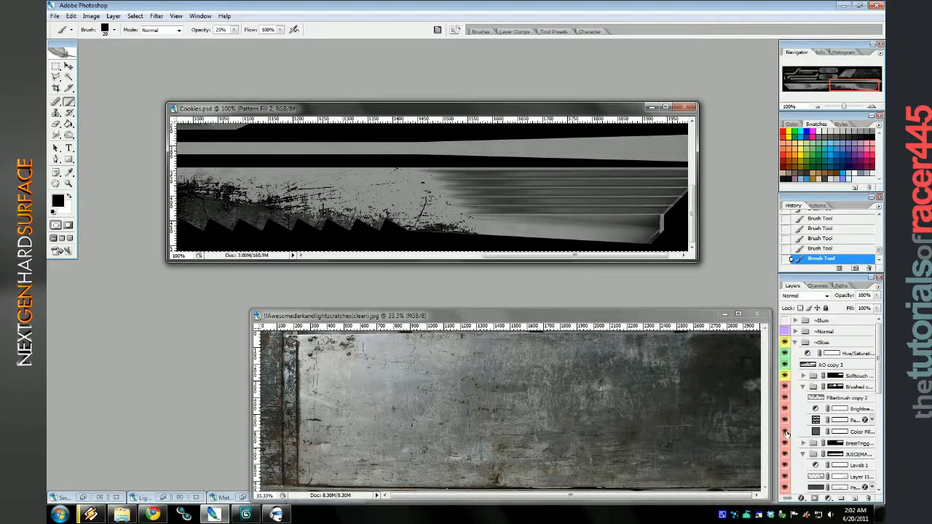
scroll(822, 431, down, 3)
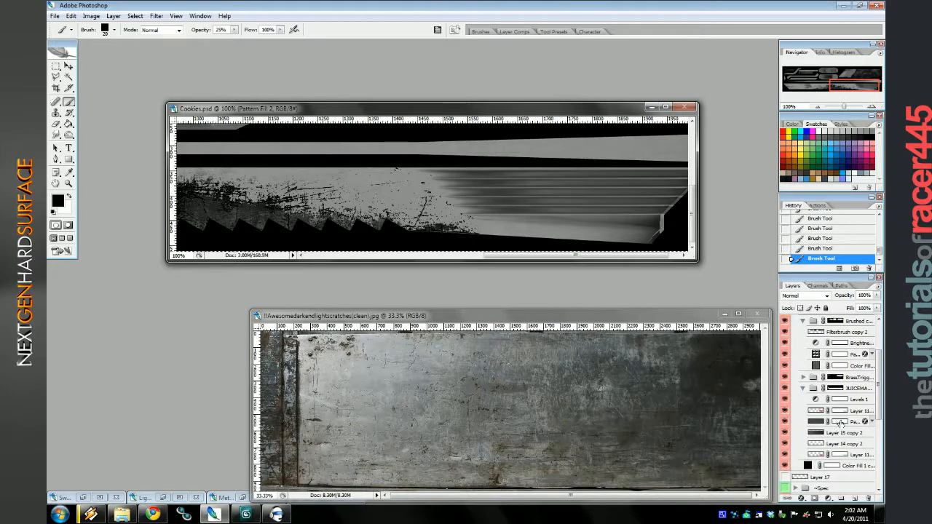
click(841, 422)
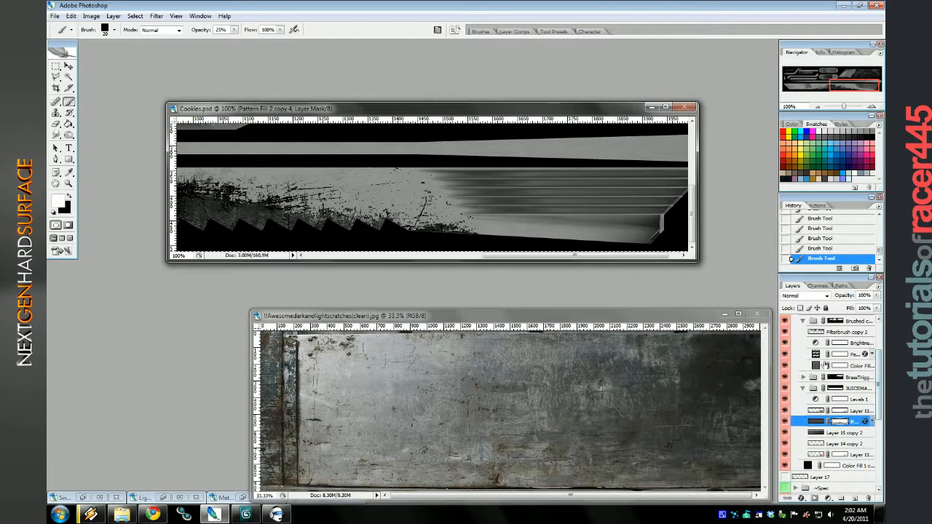
scroll(825, 364, up, 3)
click(794, 342)
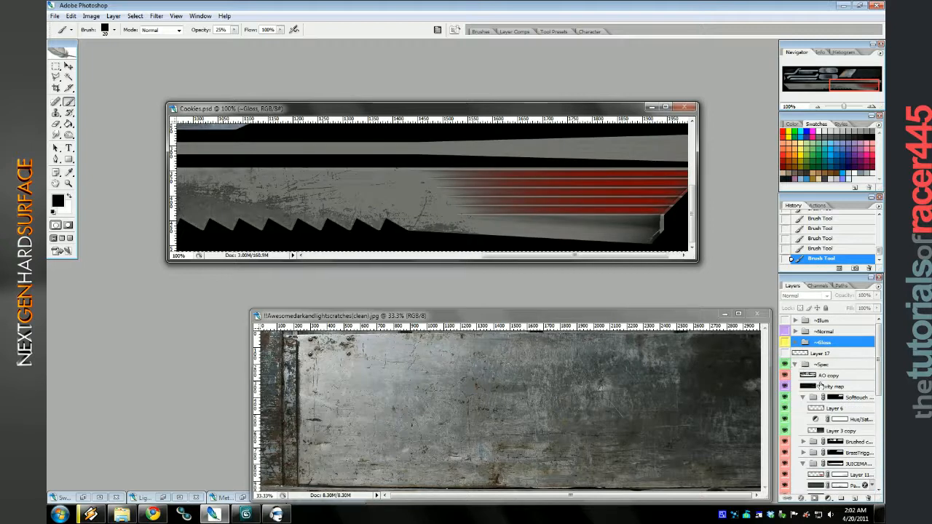
scroll(822, 386, down, 2)
scroll(825, 385, up, 2)
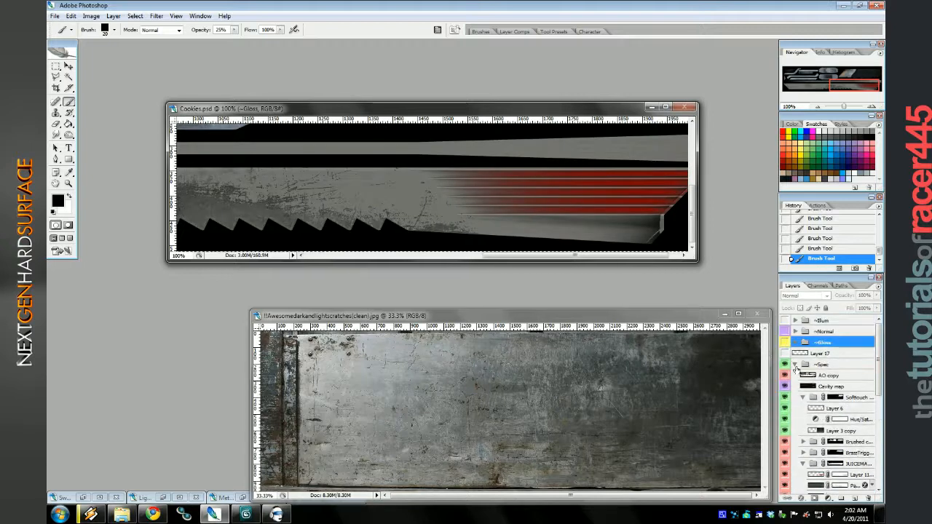
Paint out the curved scratch on the Pattern Fill 2 copy 4 mask in the gloss JUICEMAN group, and hide the ~Gloss and ~Spec groups.
click(785, 342)
click(795, 343)
scroll(821, 386, down, 5)
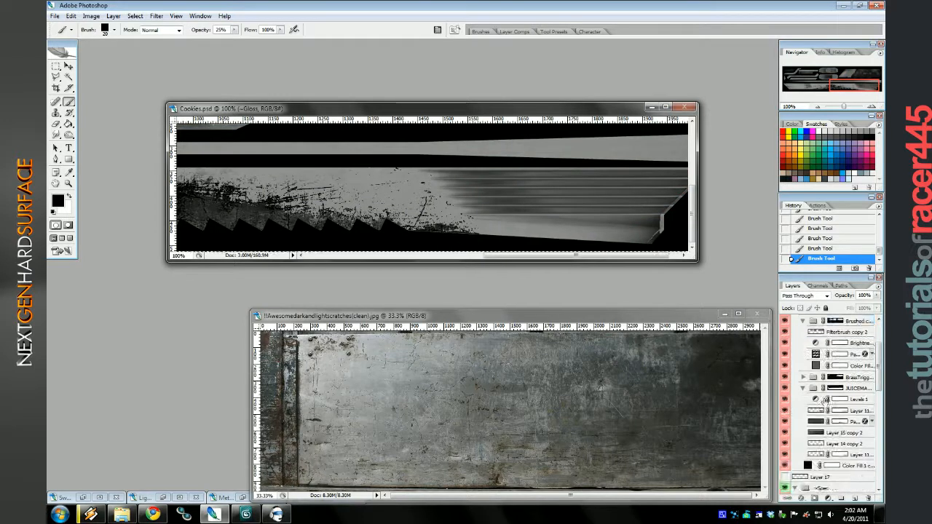
click(842, 412)
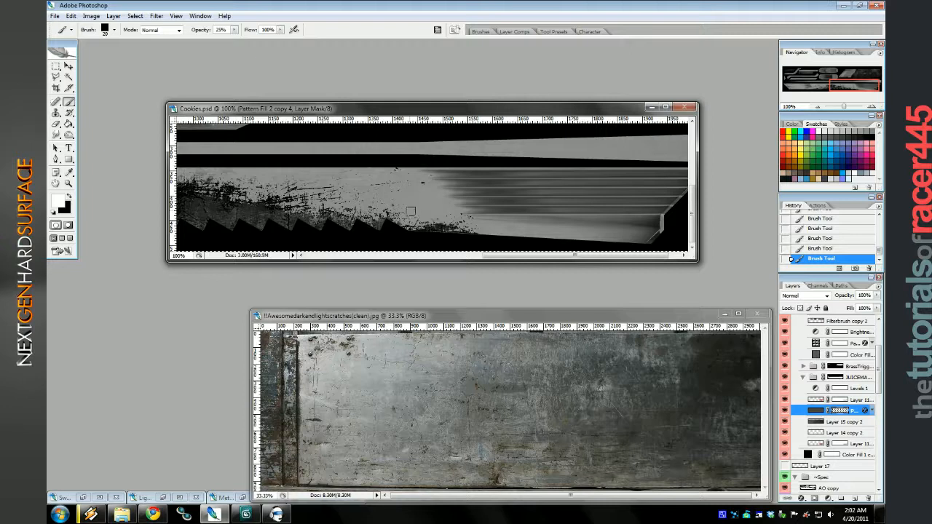
scroll(839, 357, up, 5)
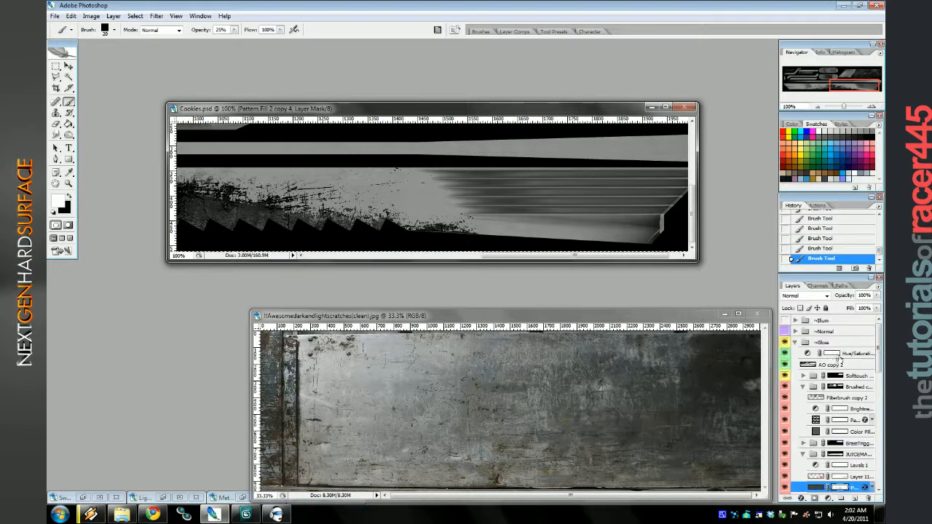
click(795, 342)
click(785, 343)
click(785, 364)
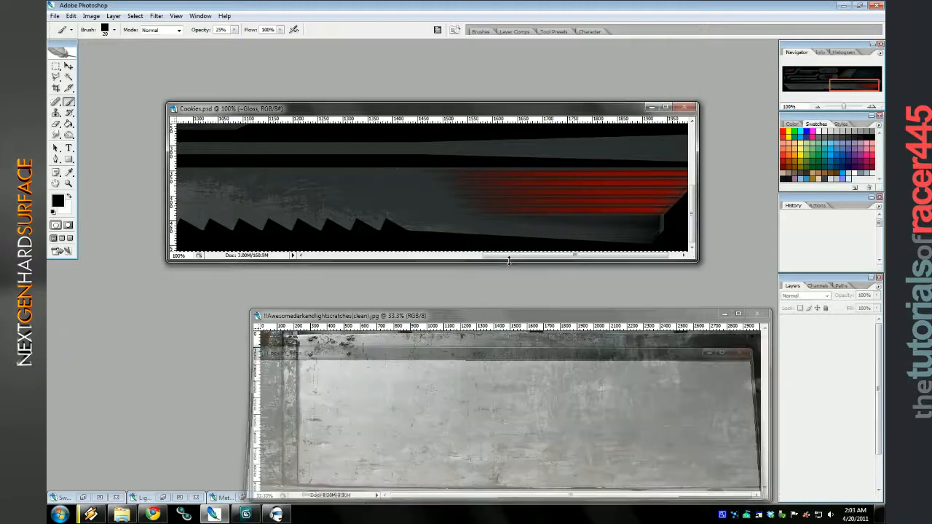
Switch to 3ds Max and inspect the whole blade from several angles to check the scratches and highlights.
key(alt+Tab)
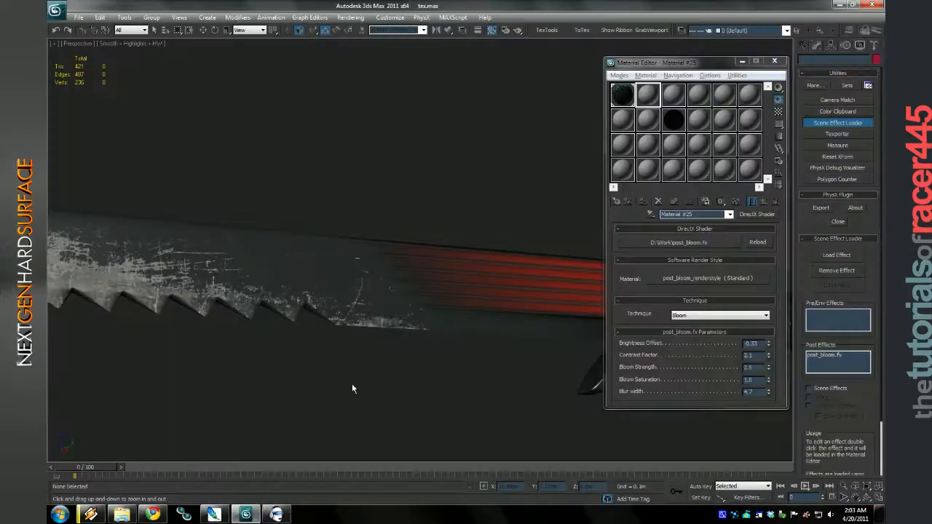
drag(358, 382, 333, 342)
scroll(334, 347, down, 5)
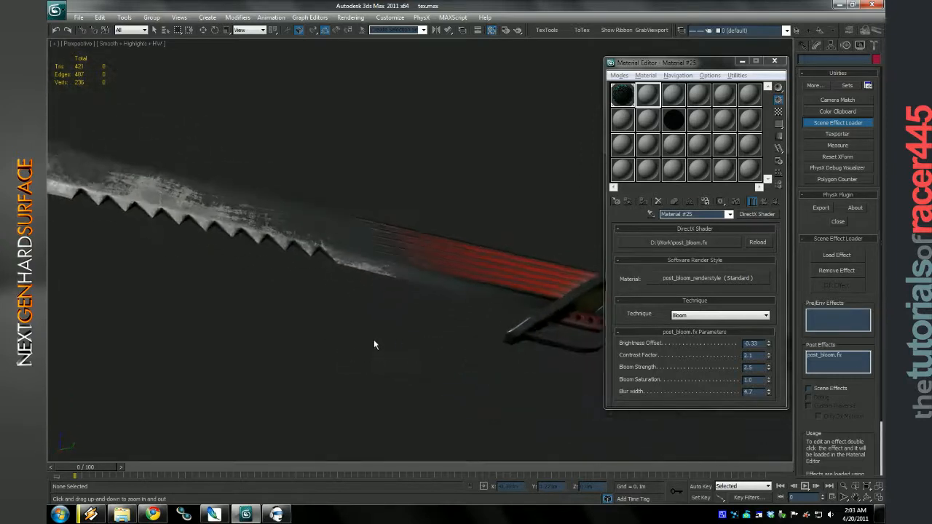
scroll(425, 377, up, 6)
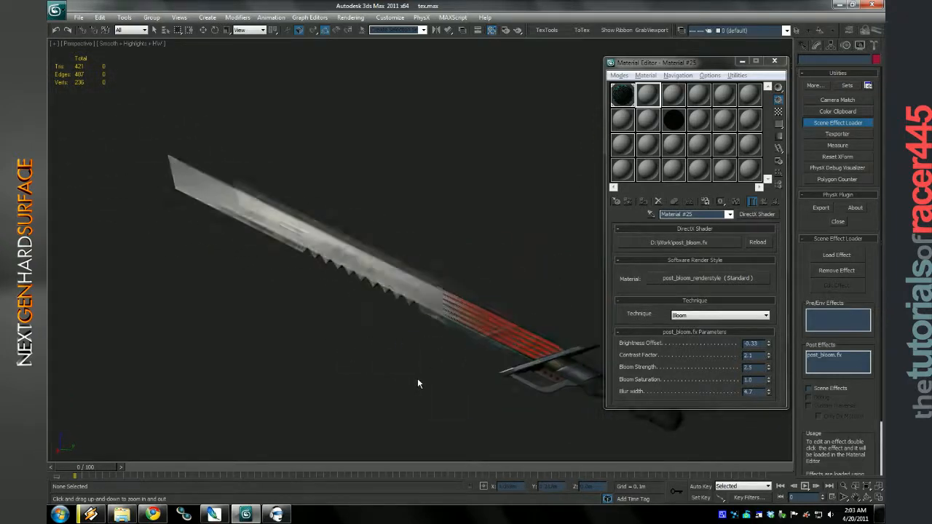
drag(410, 362, 370, 359)
In Photoshop, paint out the curved scratch on the Pattern Fill 2 copy 3 mask in the spec JUICEMAN group, and hide the ~Spec group.
key(alt+Tab)
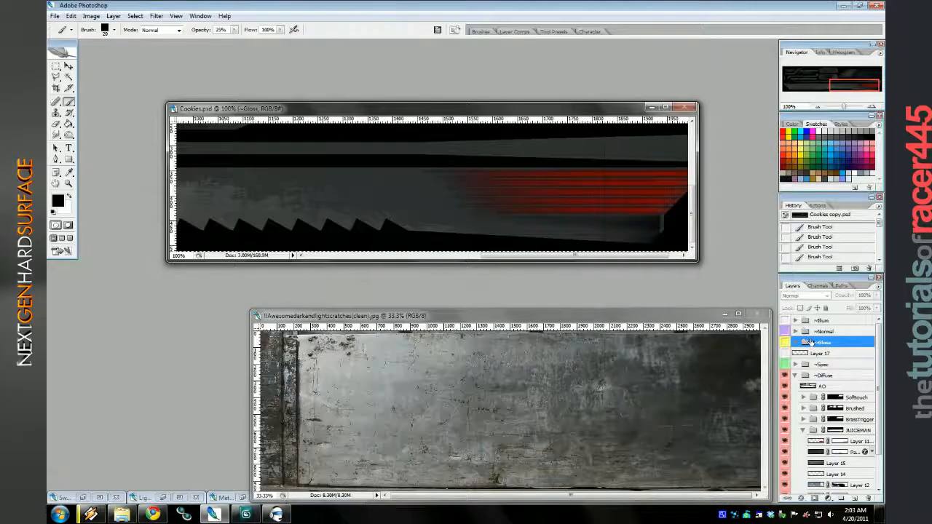
click(785, 341)
click(785, 341)
click(785, 364)
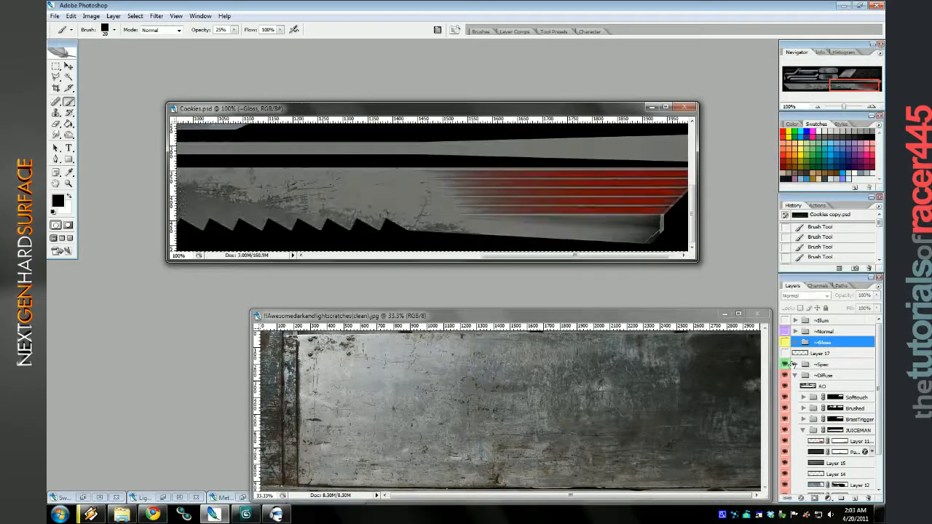
click(815, 364)
click(796, 365)
scroll(816, 379, down, 3)
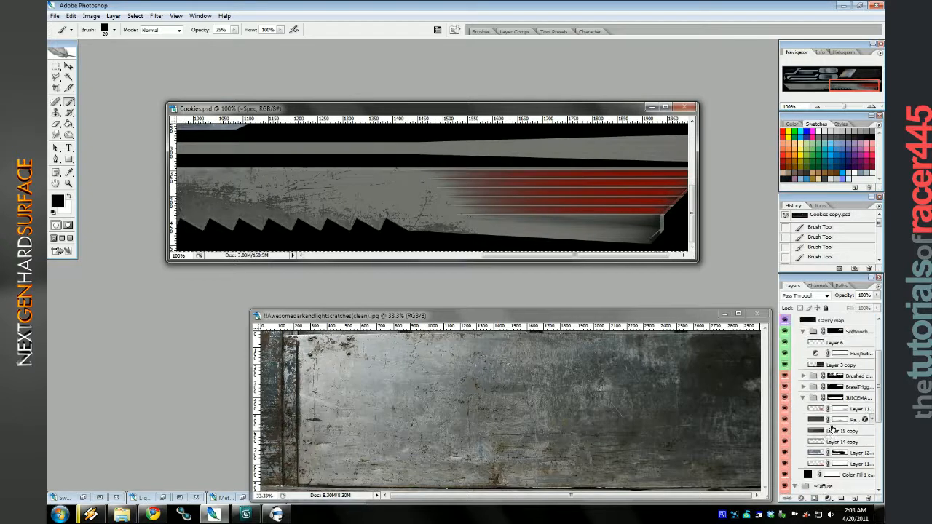
click(839, 419)
key(x)
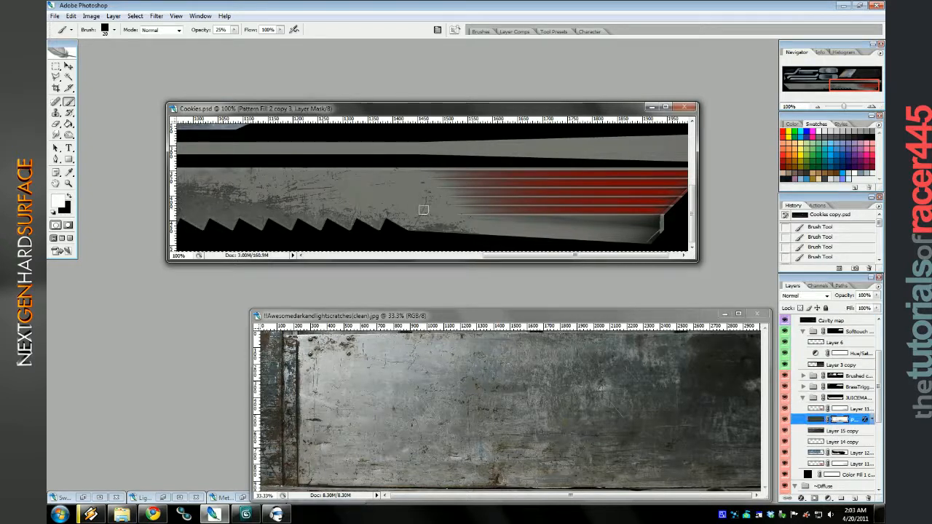
drag(423, 210, 431, 187)
scroll(814, 359, up, 3)
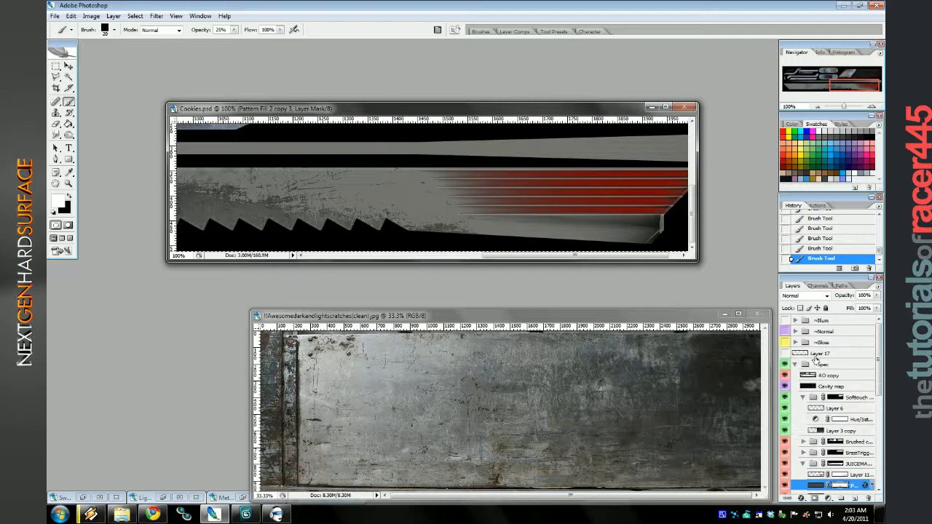
click(793, 364)
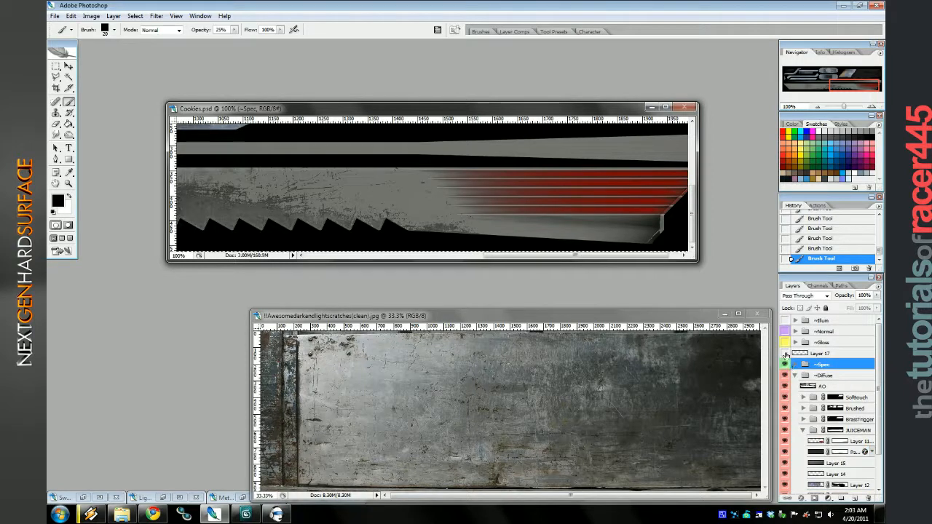
click(786, 364)
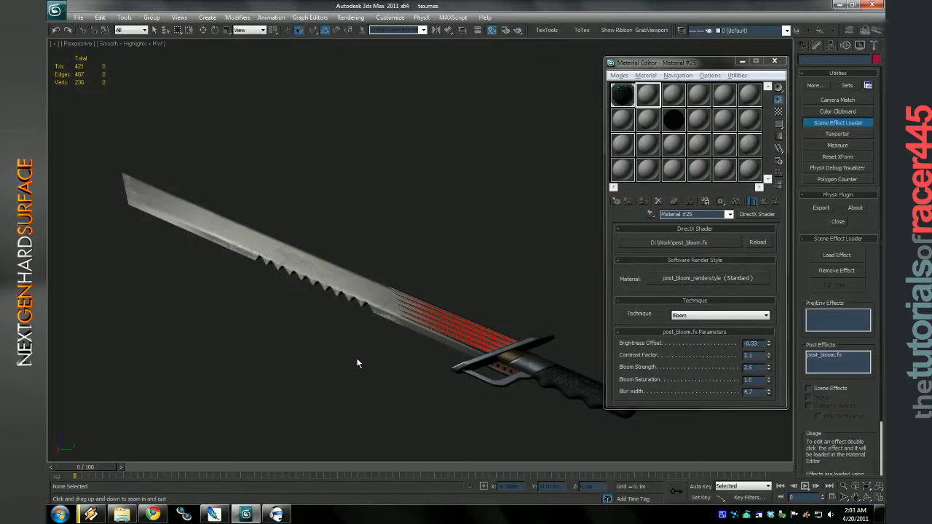
Inspect the whole sword in 3ds Max from several angles, covering the blade, guard and handle.
drag(364, 343, 301, 295)
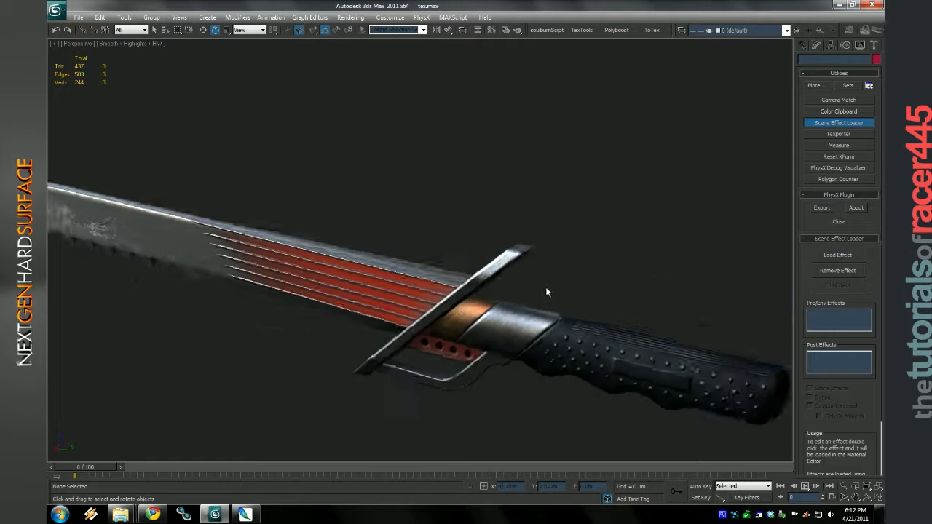
drag(548, 293, 559, 403)
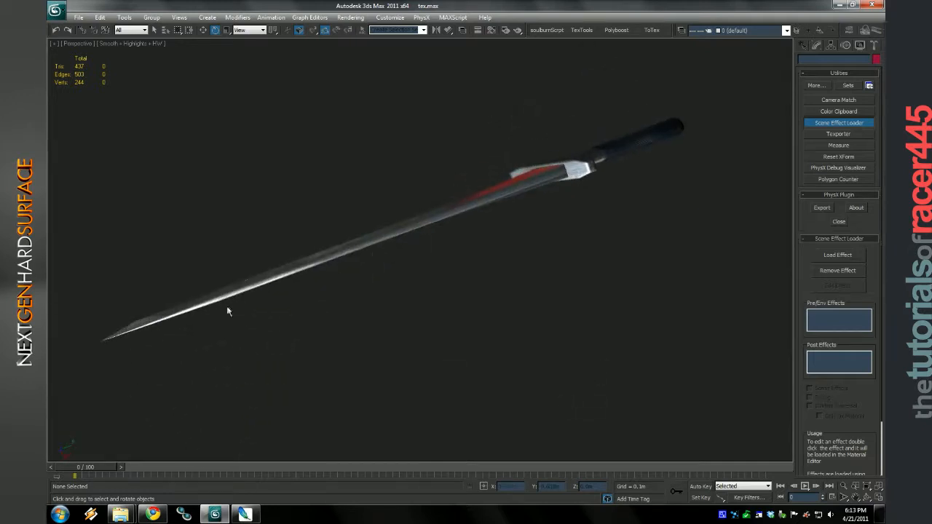
drag(266, 338, 478, 308)
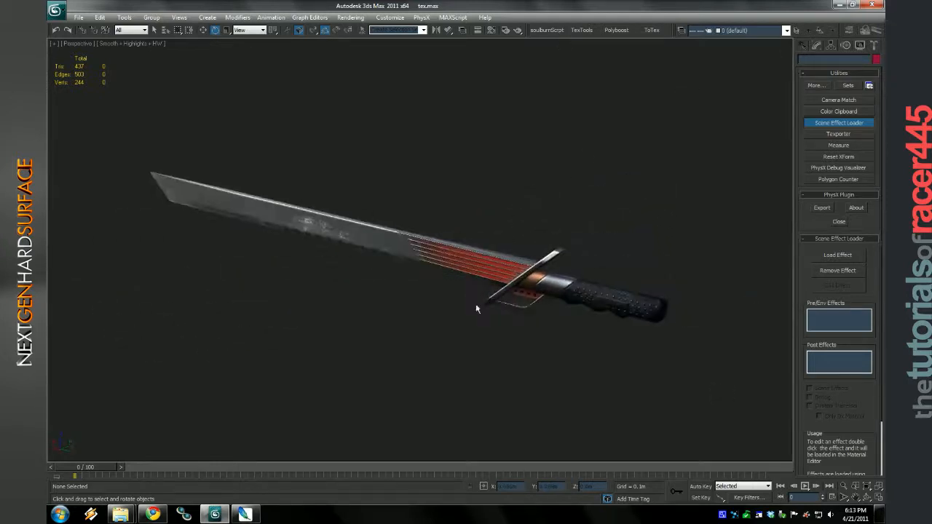
Switch to Photoshop, expand the ~Diffuse group in Cookies.psd and hide the ~Spec group.
click(245, 514)
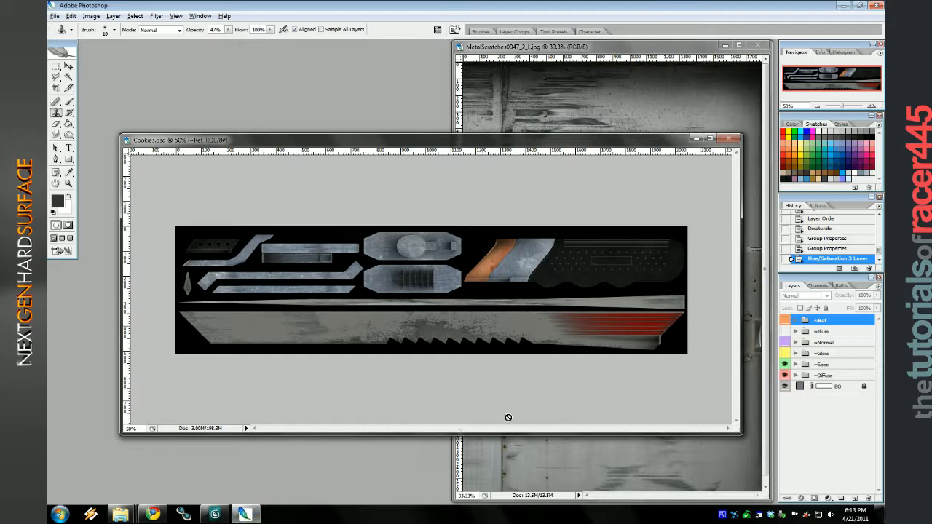
click(795, 375)
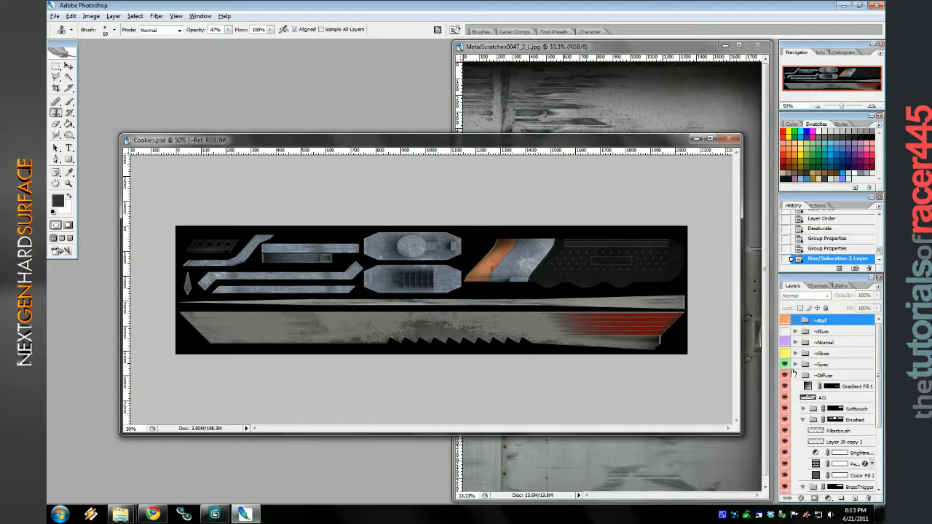
click(784, 365)
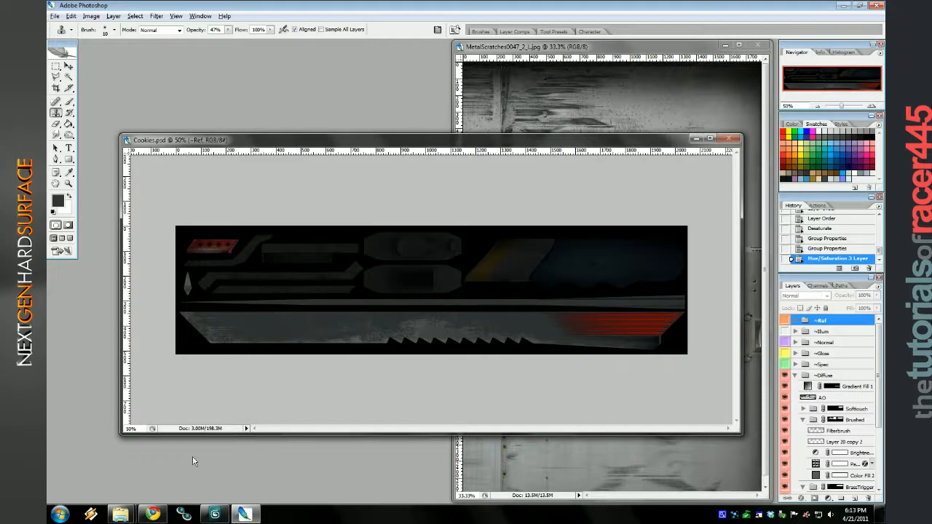
Open sand_lines_from_waves_7090576.JPG from the overlays folder in Photoshop and return to Cookies.psd.
click(121, 514)
click(115, 466)
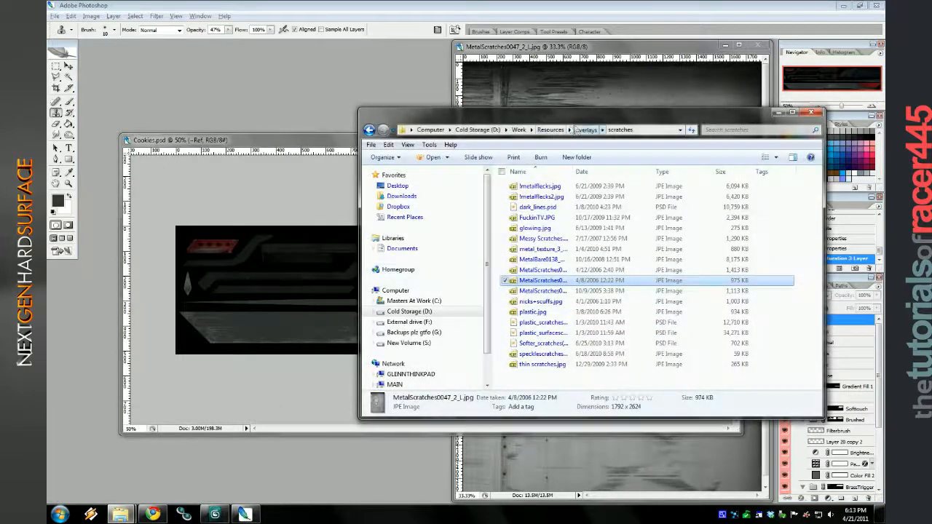
click(577, 130)
drag(549, 304, 298, 116)
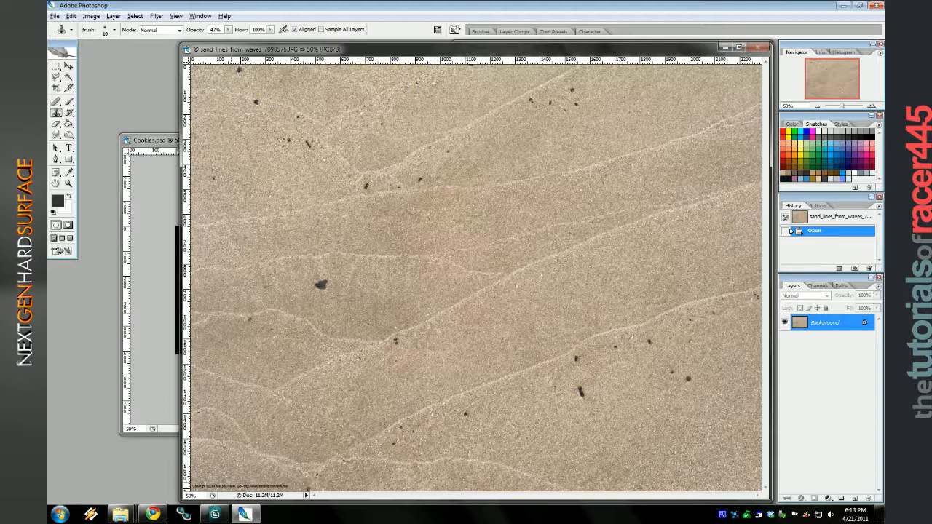
click(153, 139)
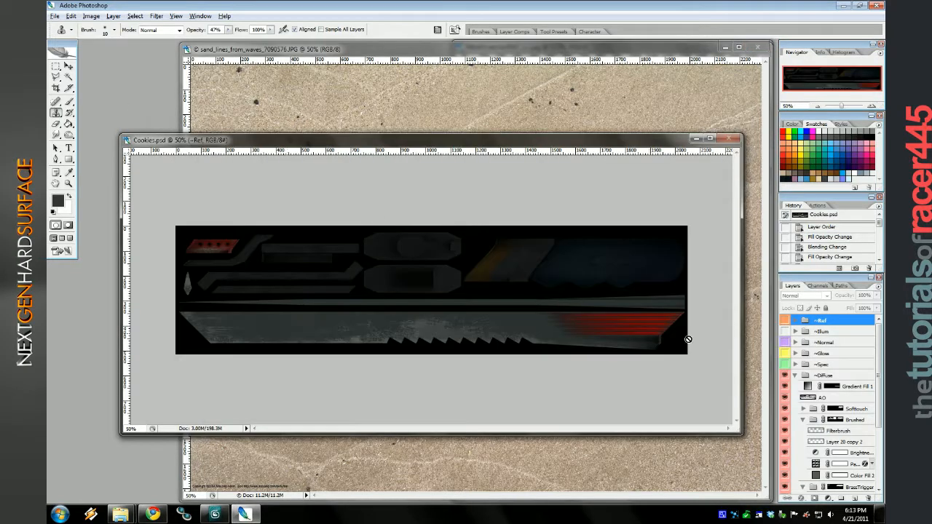
Run the recorded dirt action on the AO layer in the ~Diffuse group.
click(822, 399)
click(817, 205)
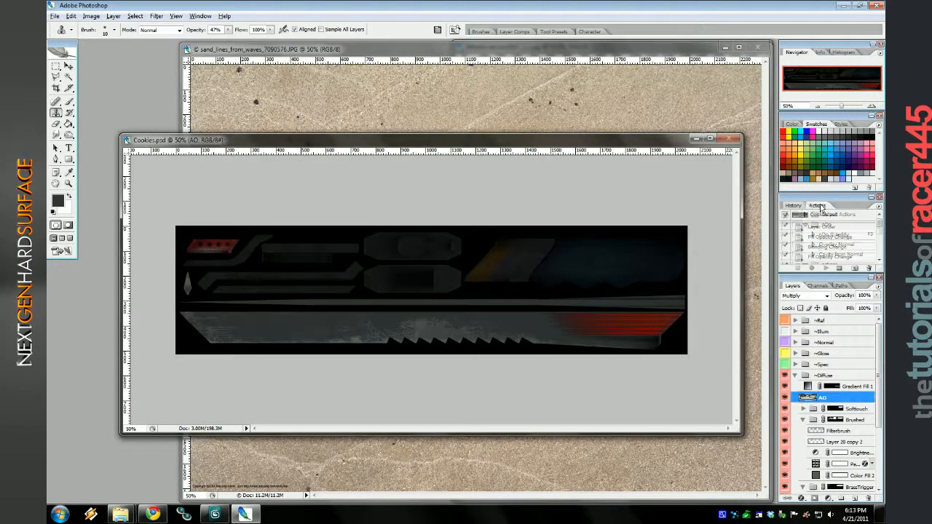
scroll(843, 237, down, 2)
scroll(845, 241, down, 5)
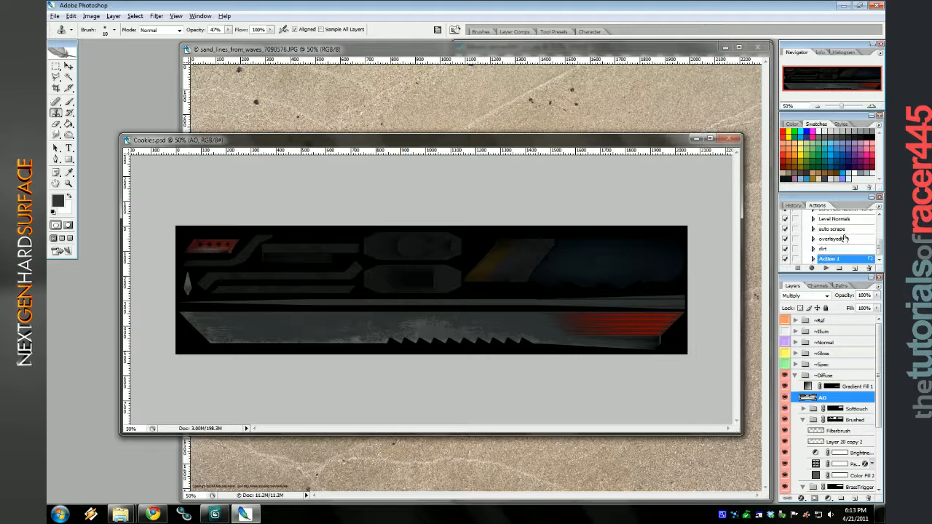
scroll(851, 251, down, 2)
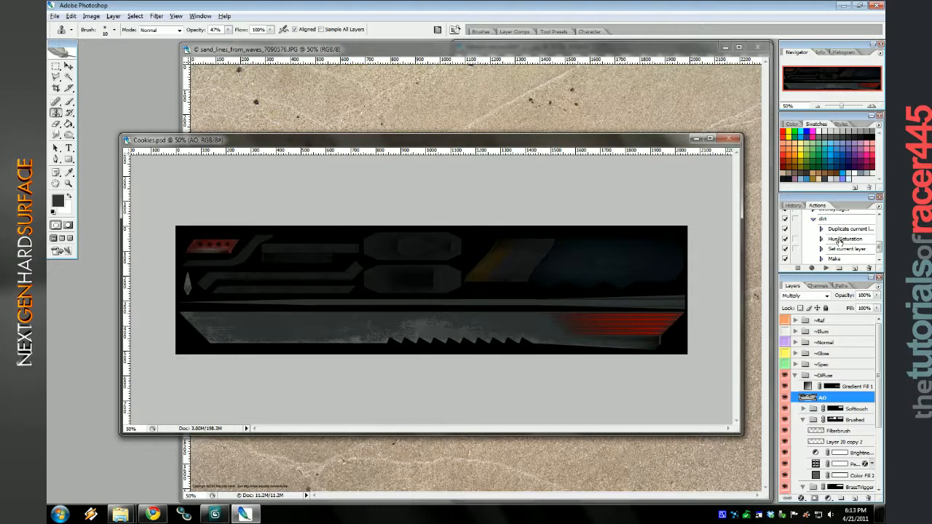
click(843, 230)
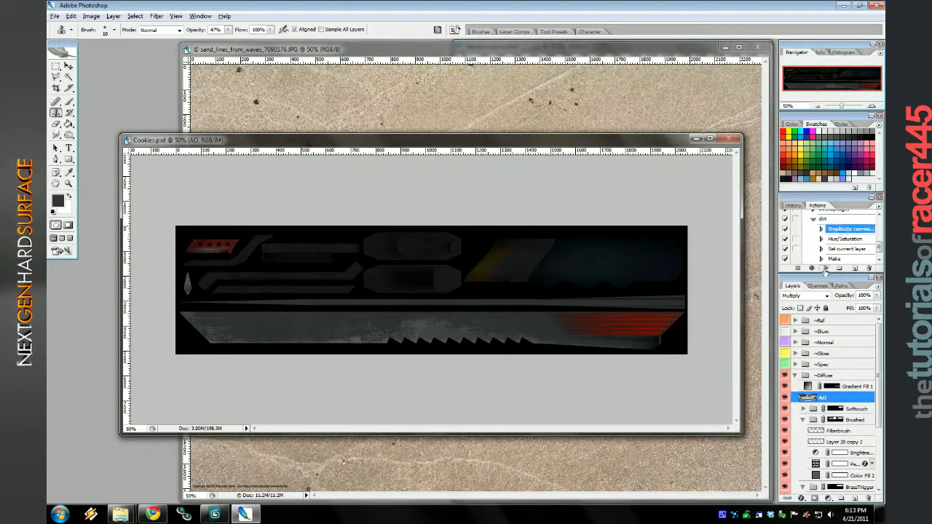
click(825, 269)
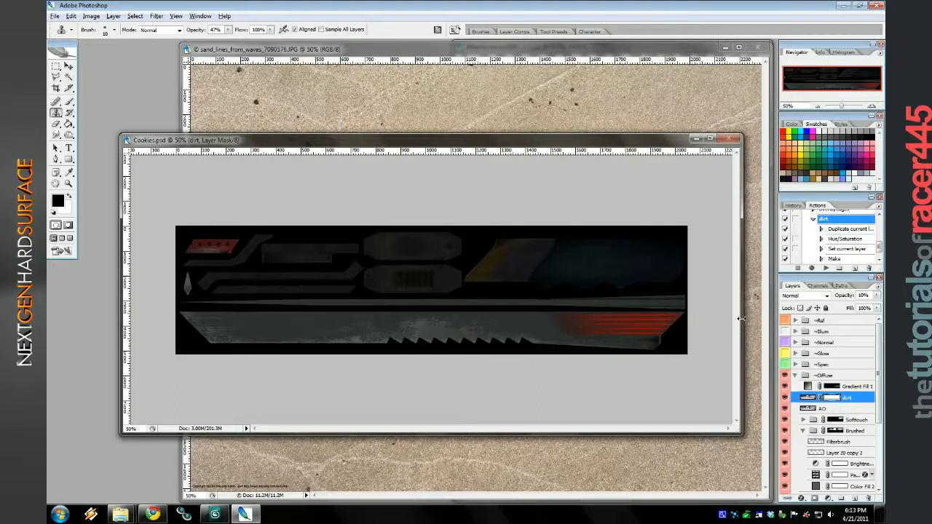
Compare the texture up close with the dirt layer hidden and shown, and delete the dirt layer.
click(872, 106)
click(872, 106)
click(872, 107)
scroll(489, 328, up, 3)
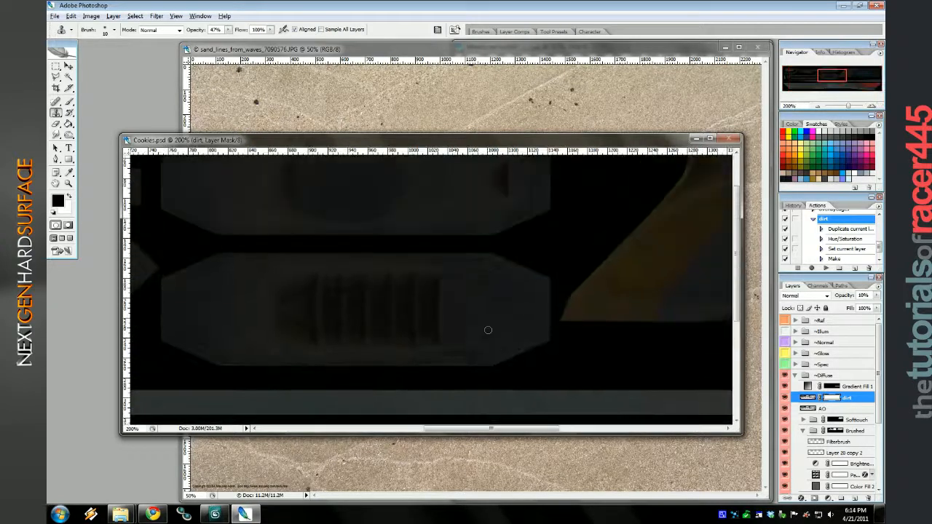
click(785, 399)
click(785, 399)
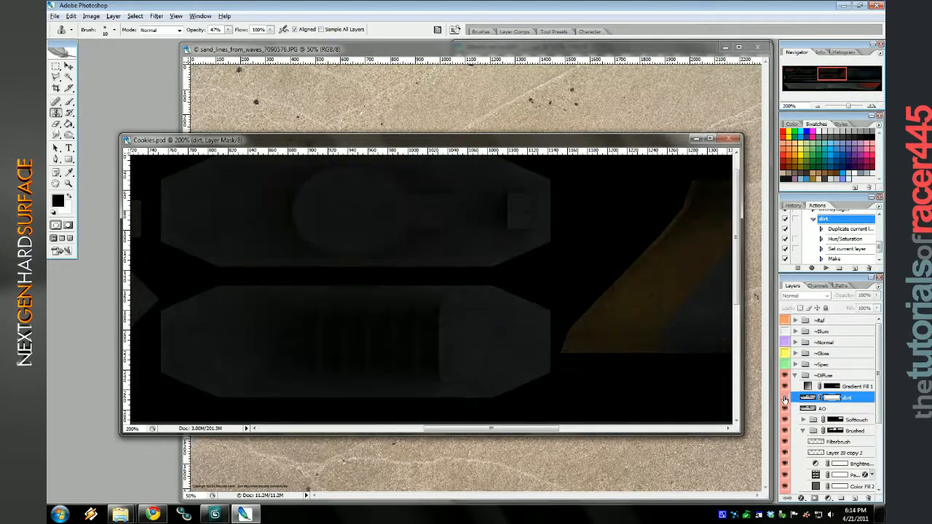
click(816, 107)
click(816, 107)
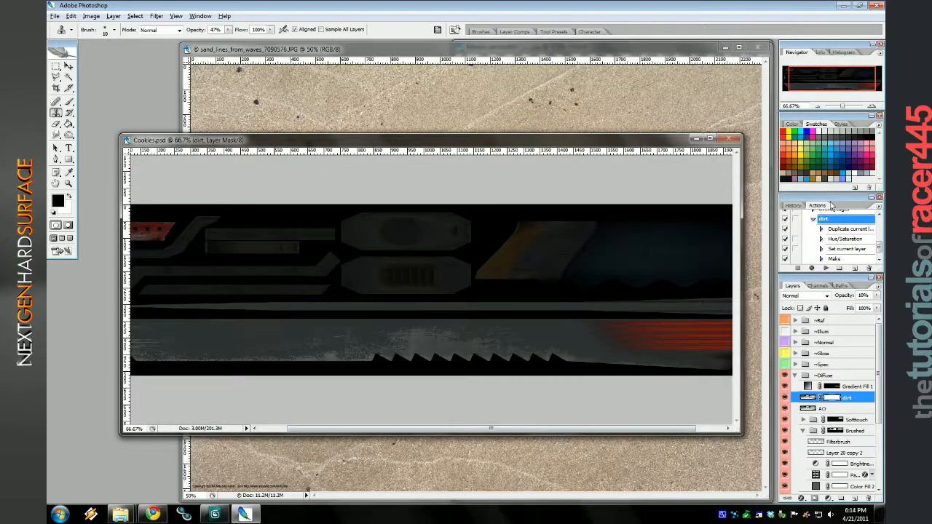
click(817, 107)
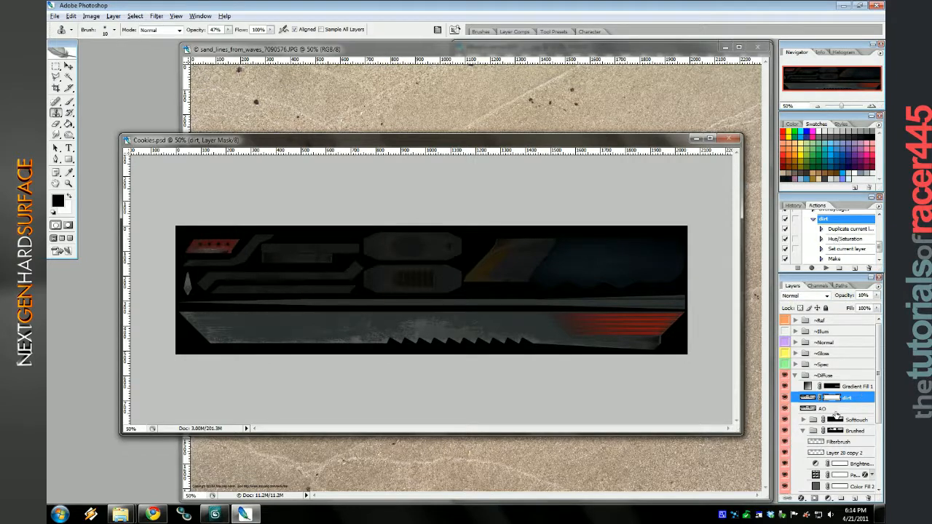
right_click(851, 397)
click(848, 309)
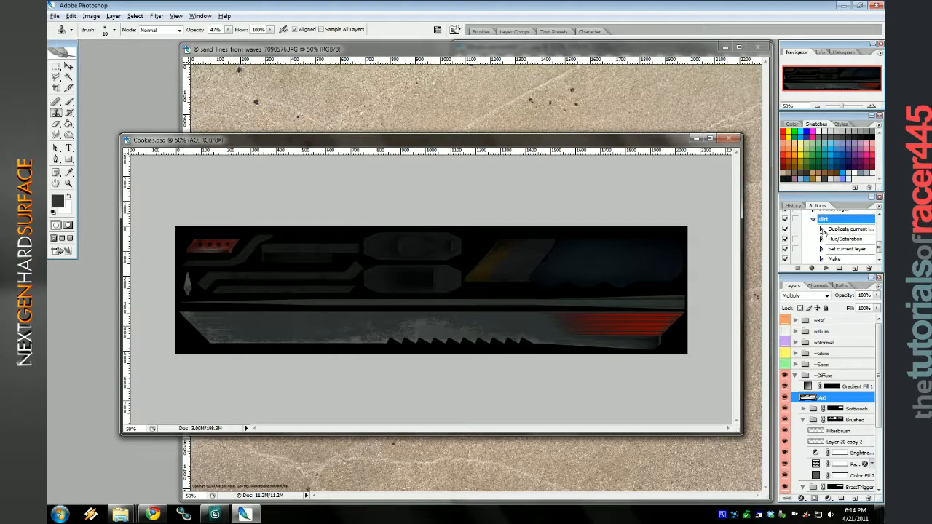
Duplicate the AO layer, set the copy's blend mode to Normal and place it above Gradient Fill 1.
right_click(836, 399)
click(801, 197)
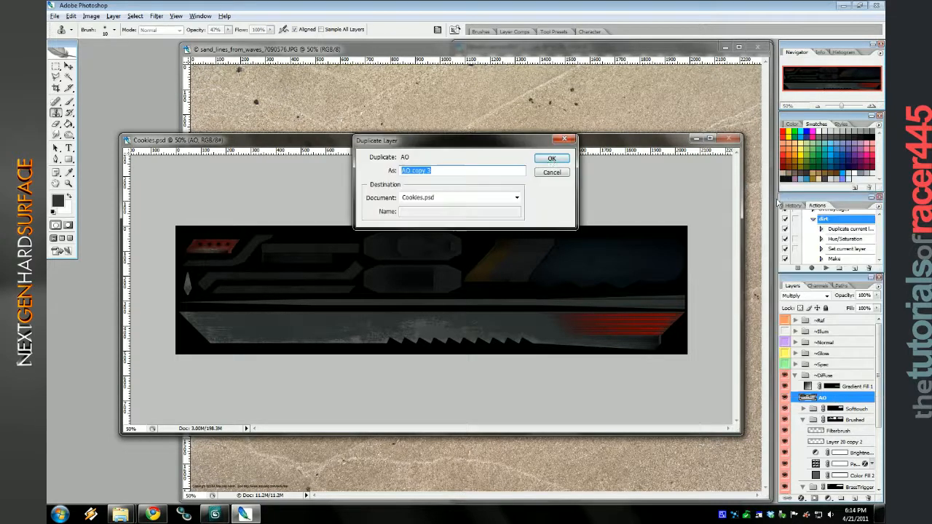
click(552, 158)
click(817, 296)
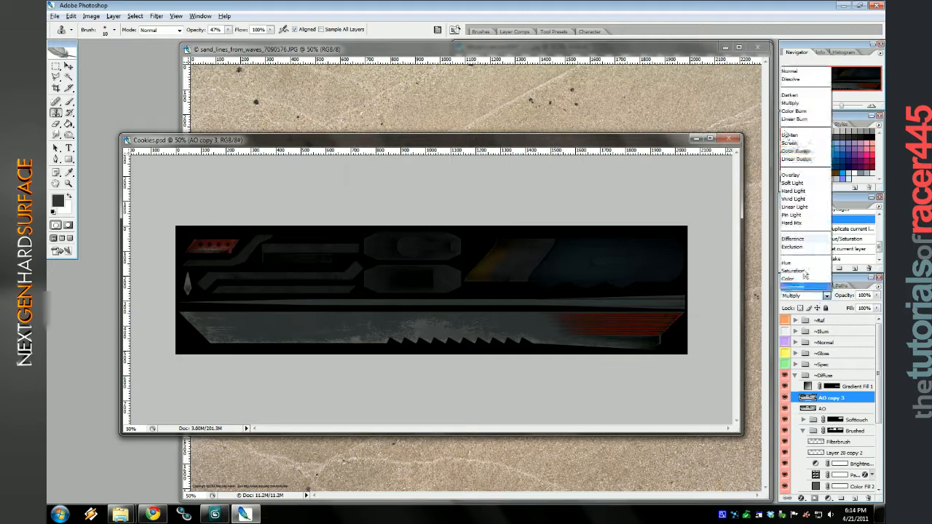
click(790, 72)
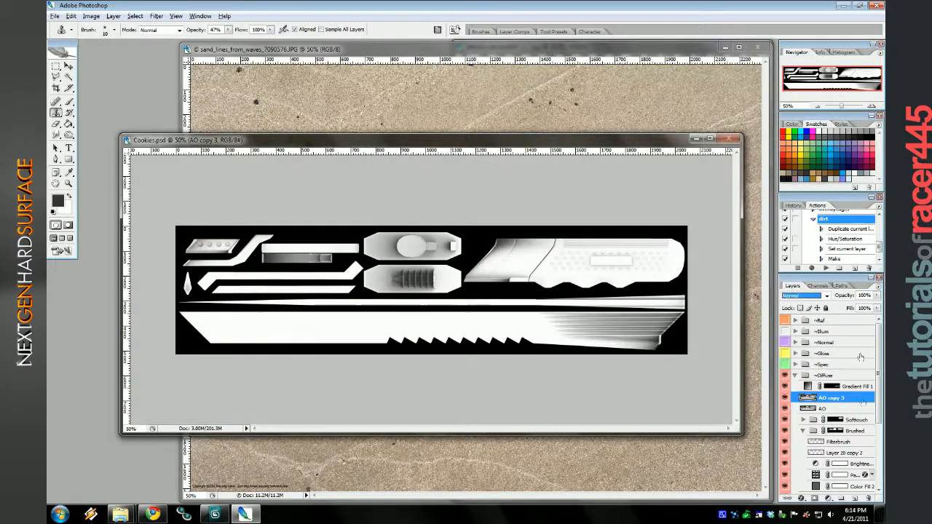
drag(856, 398, 857, 384)
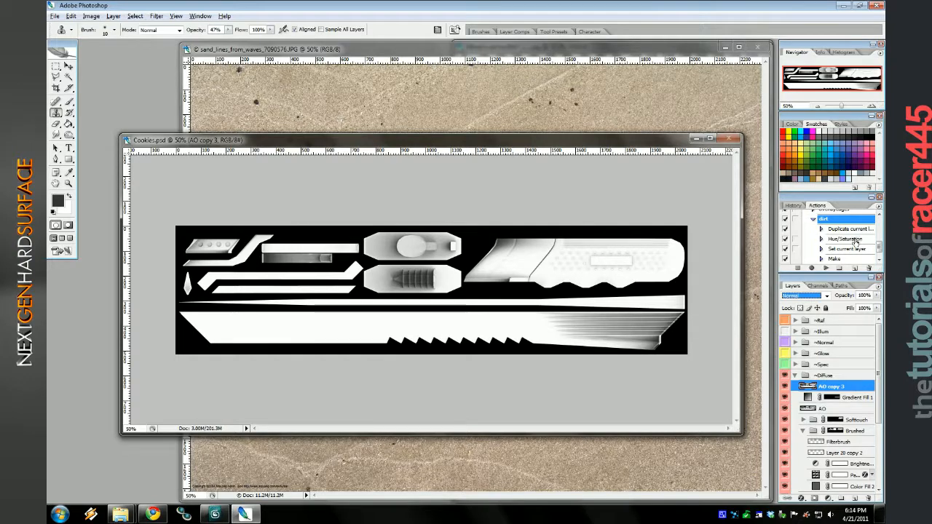
Colorize the AO copy 3 layer brown with Hue/Saturation, using hue 25 and saturation 25.
click(91, 16)
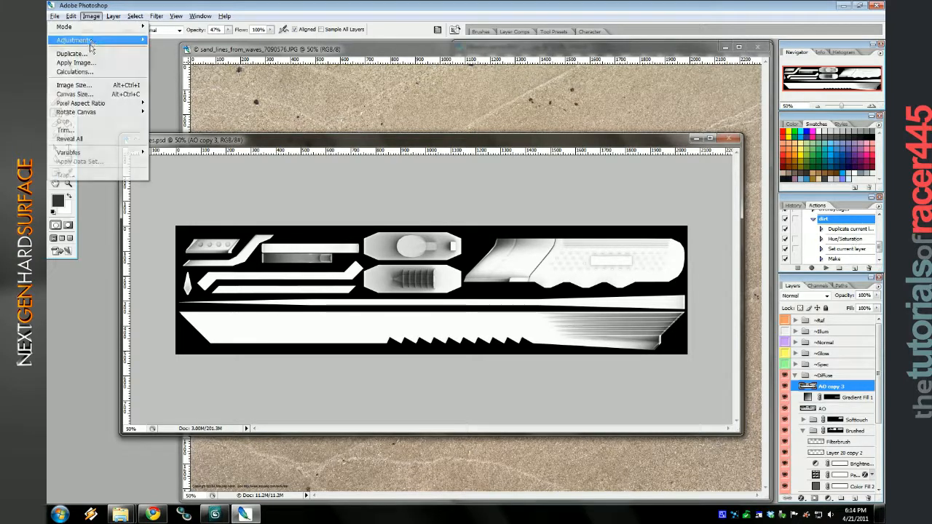
mouse_move(109, 41)
click(191, 108)
click(641, 255)
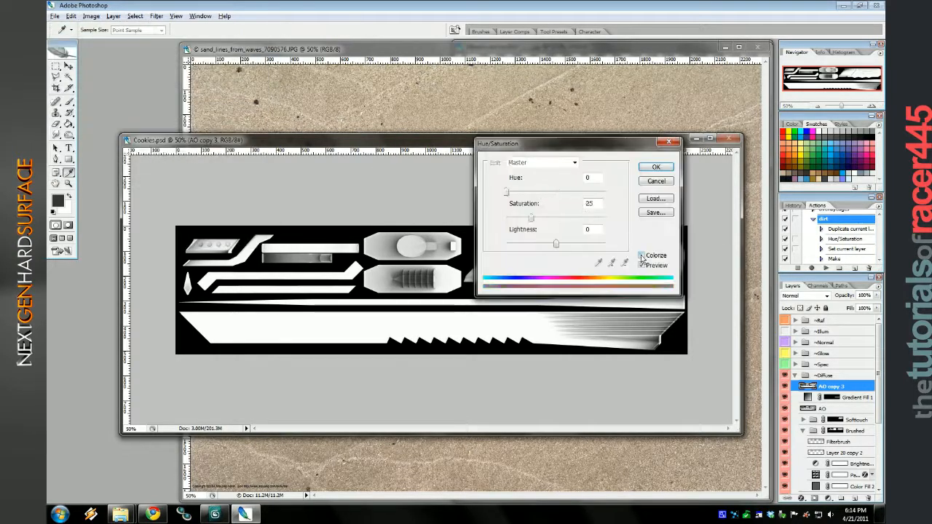
drag(507, 194, 518, 197)
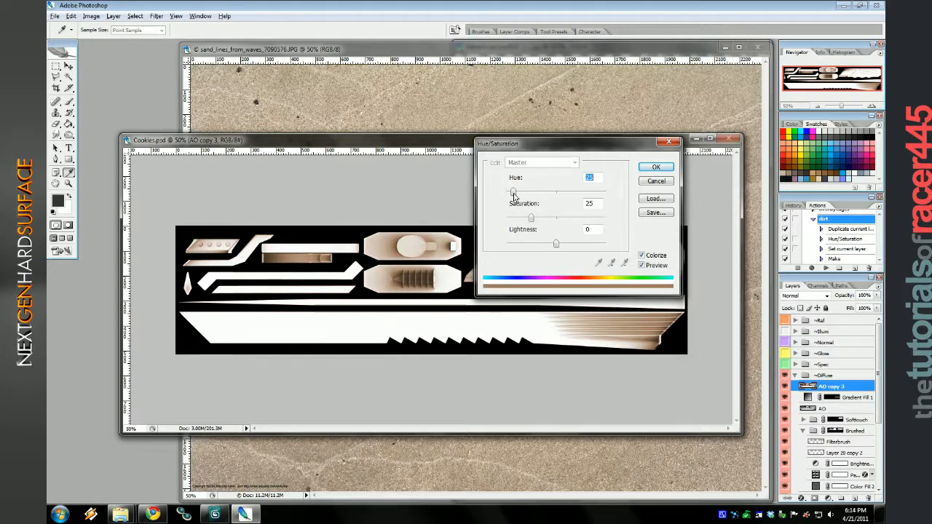
click(656, 168)
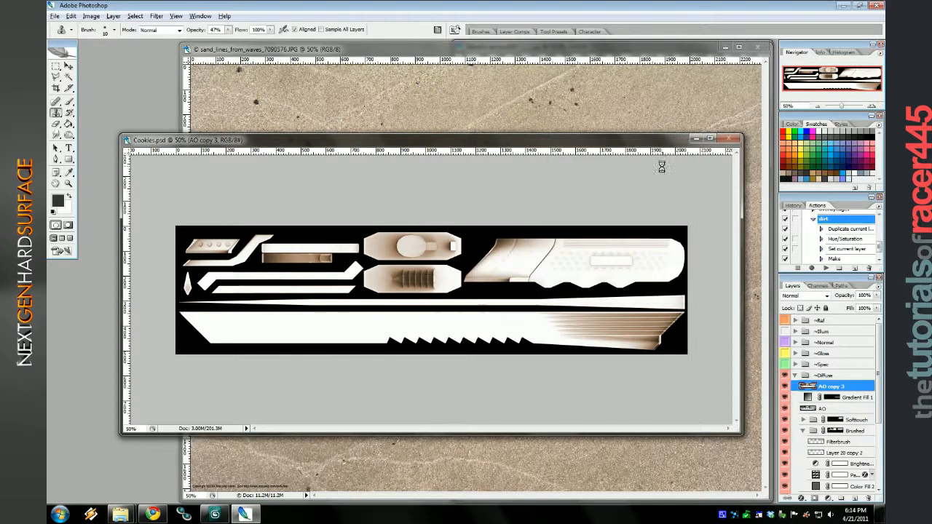
Fade out the light areas of AO copy 3 by splitting its Blend If This Layer white point to 191/217.
right_click(830, 387)
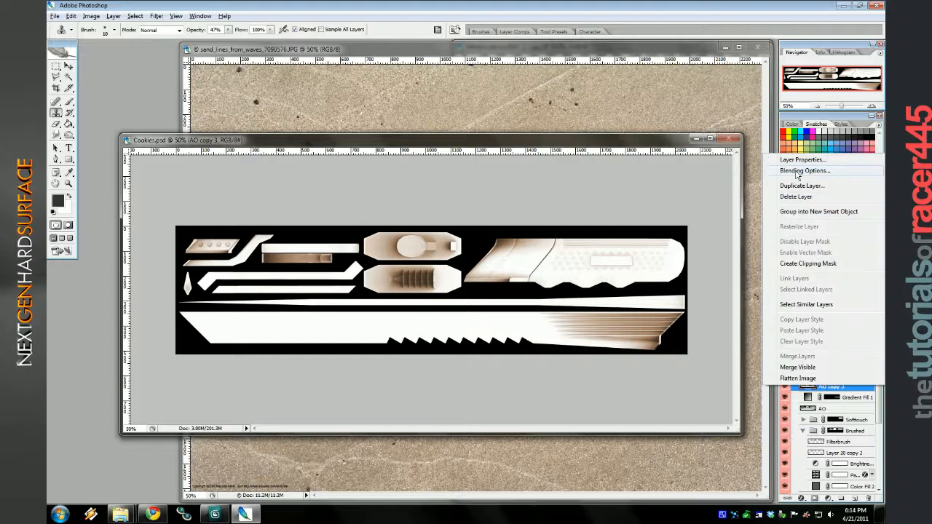
click(819, 171)
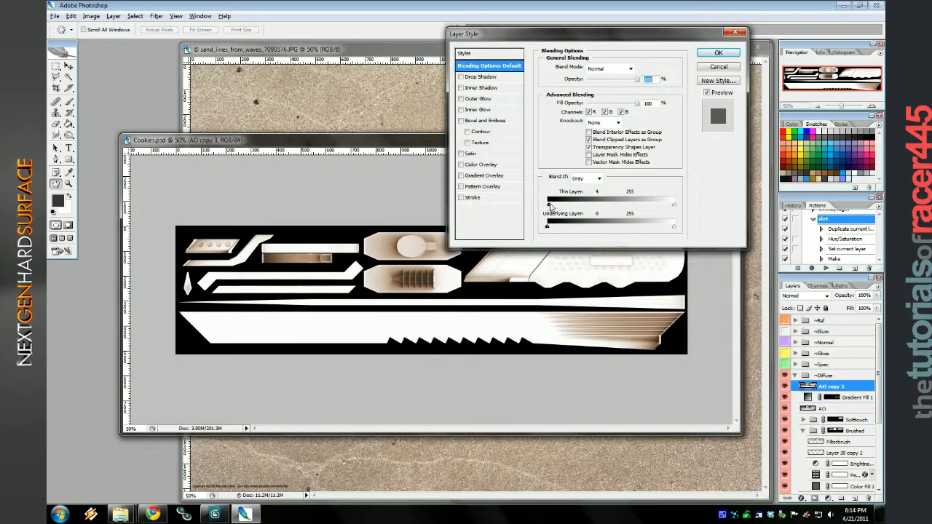
drag(549, 207, 547, 206)
drag(674, 206, 642, 209)
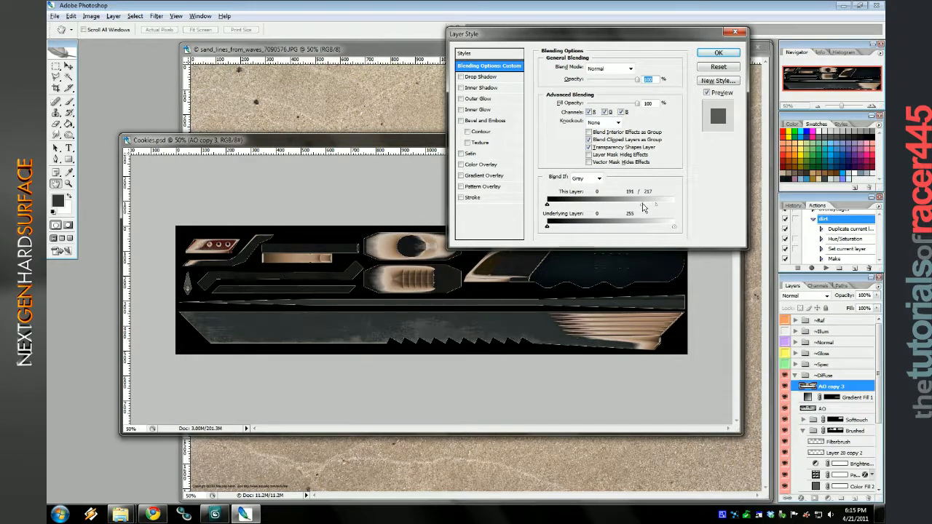
click(718, 52)
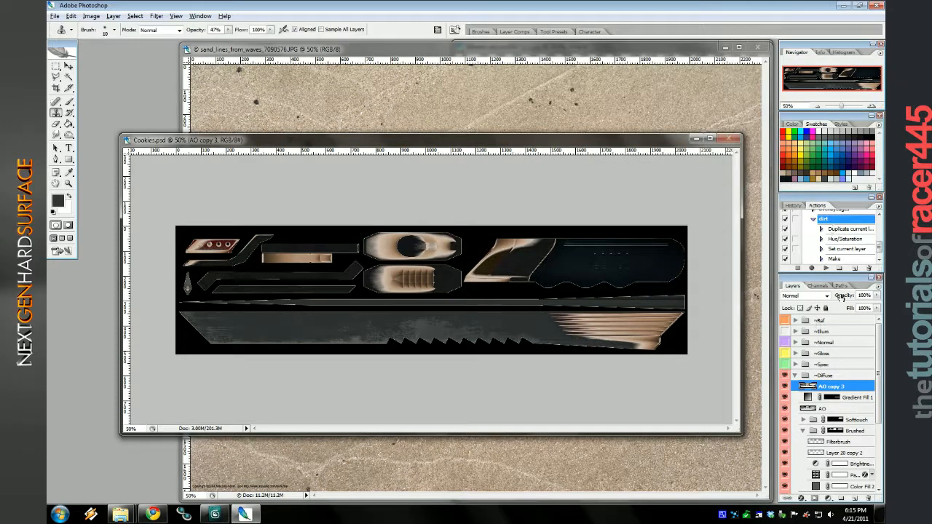
Review the dirt action's recorded commands, add a layer mask to AO copy 3 and lower its opacity to 9%.
scroll(861, 262, down, 1)
click(837, 249)
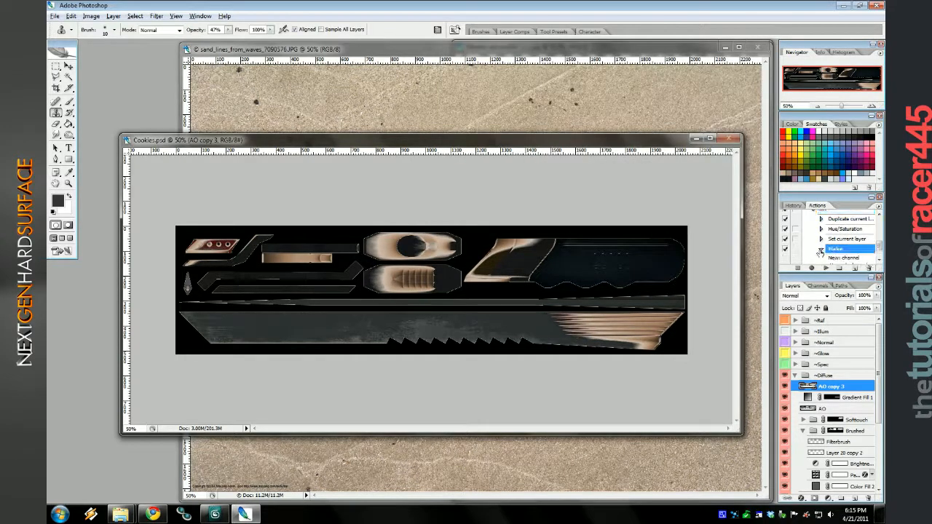
click(821, 249)
click(822, 230)
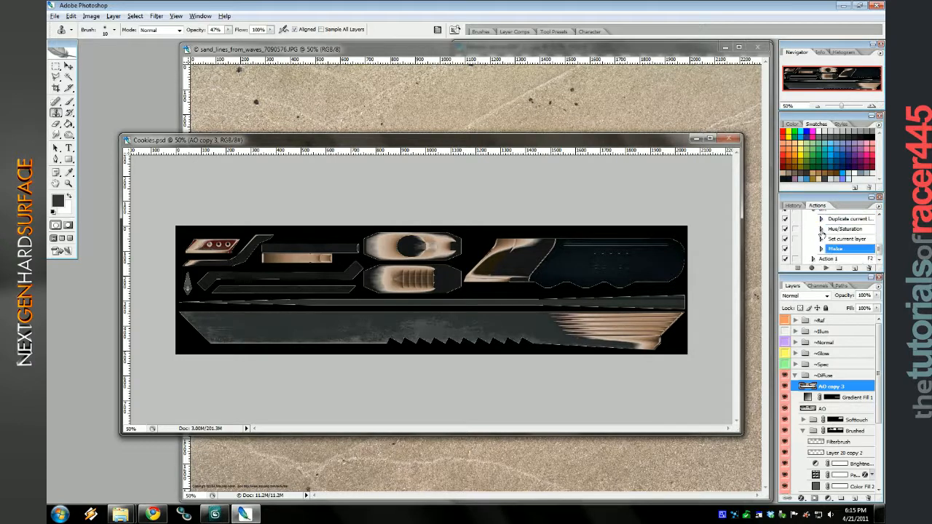
click(813, 498)
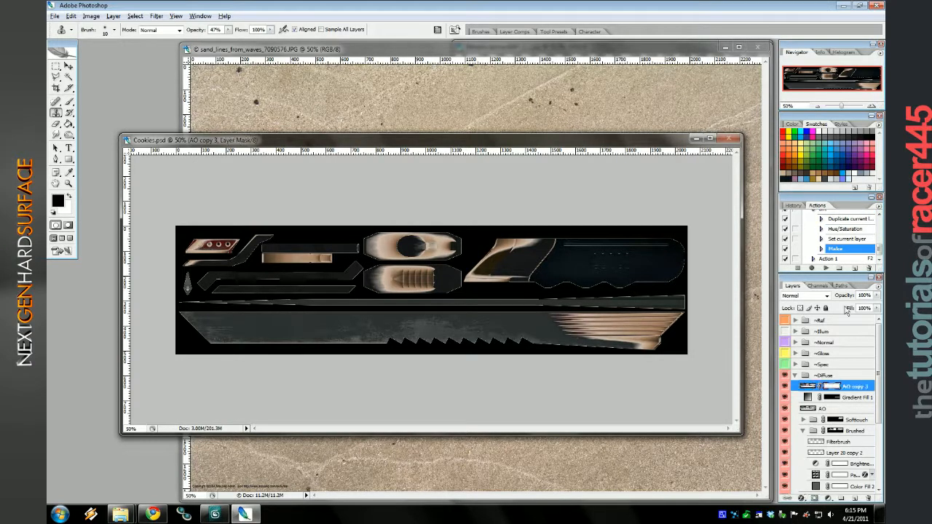
drag(876, 297, 835, 310)
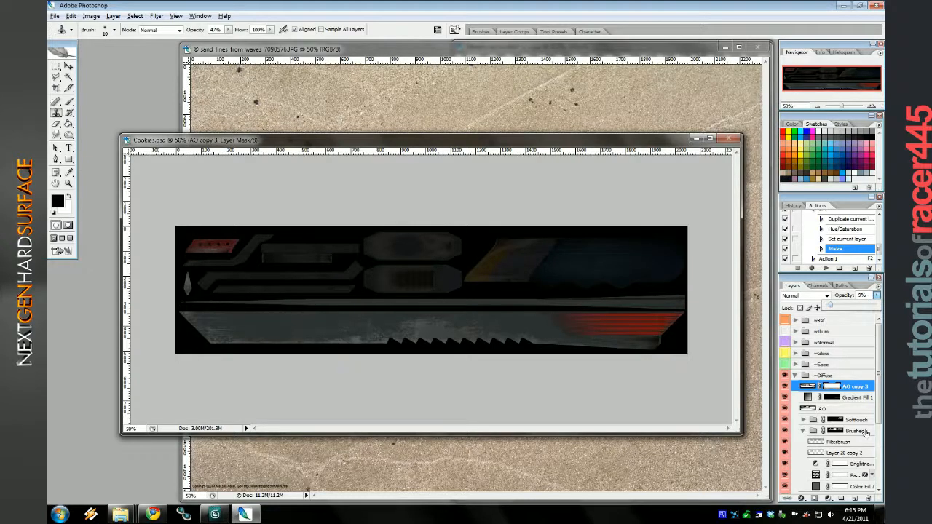
Delete the AO copy 3 layer and make the AO layer active.
right_click(846, 406)
click(823, 201)
click(837, 399)
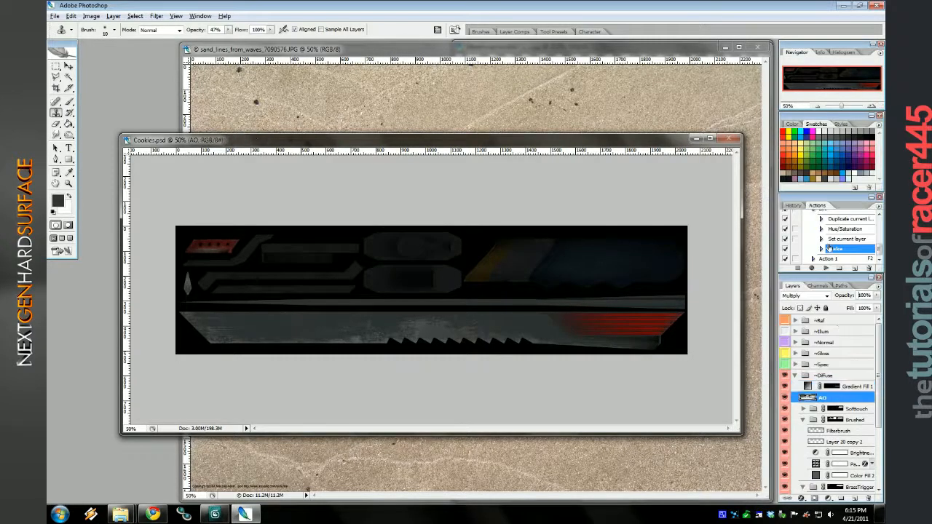
Run the dirt action on the AO layer and raise the resulting dirt layer's opacity to 54%.
scroll(829, 248, up, 1)
click(814, 228)
click(829, 250)
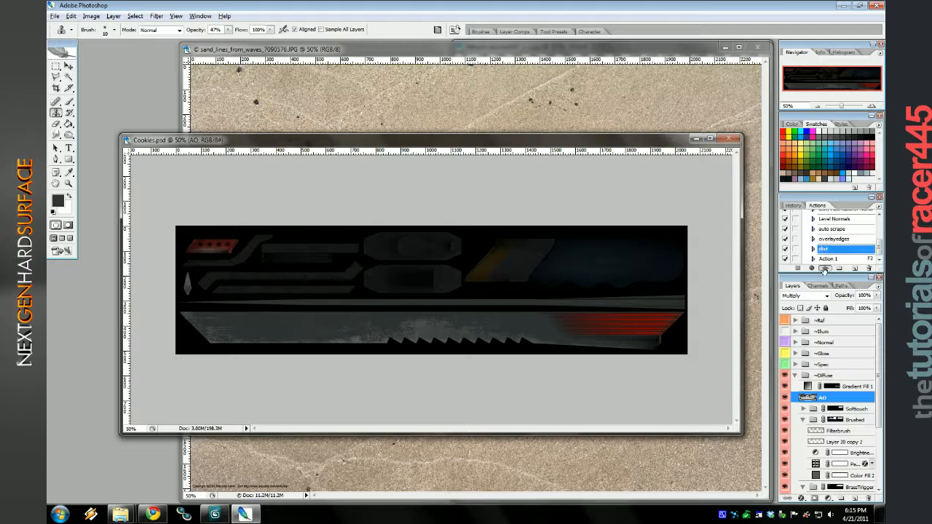
click(824, 269)
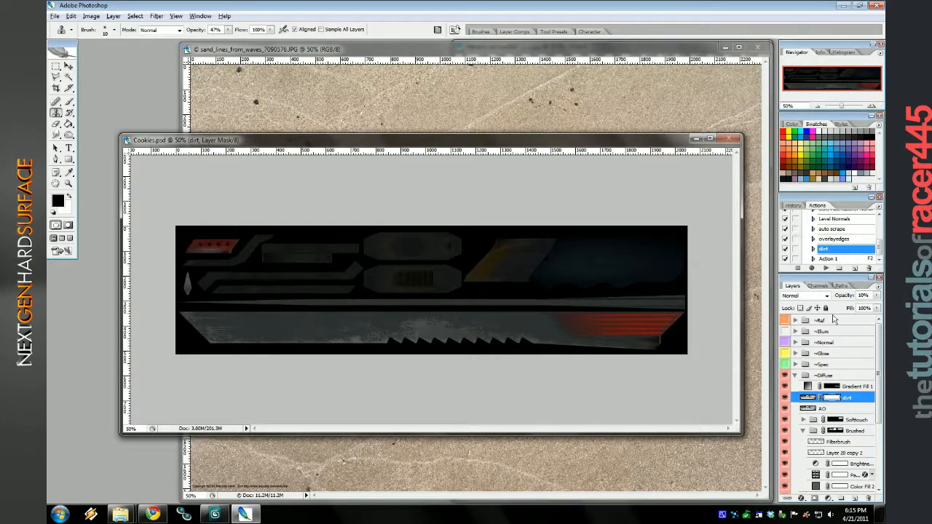
drag(875, 297, 854, 307)
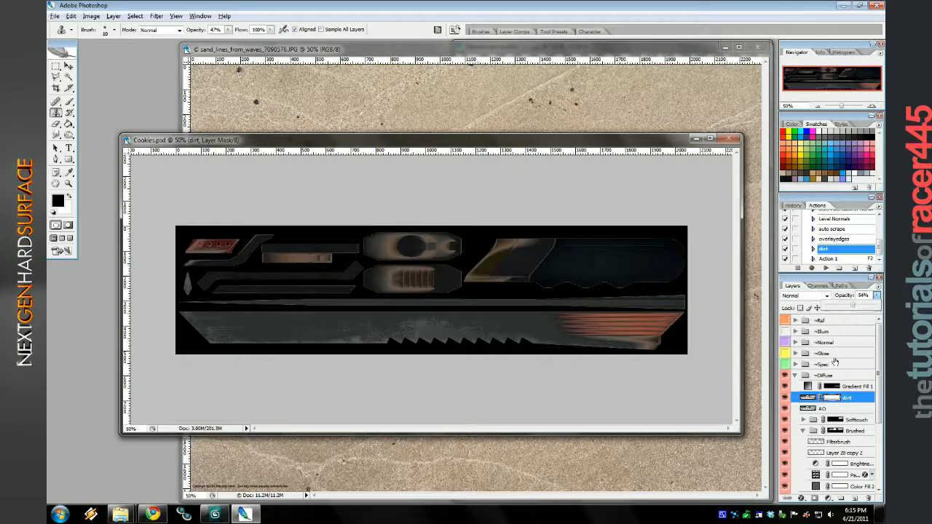
Load the JUICEMAN group's mask as a selection and erase the dirt layer's pixels inside it.
click(834, 398)
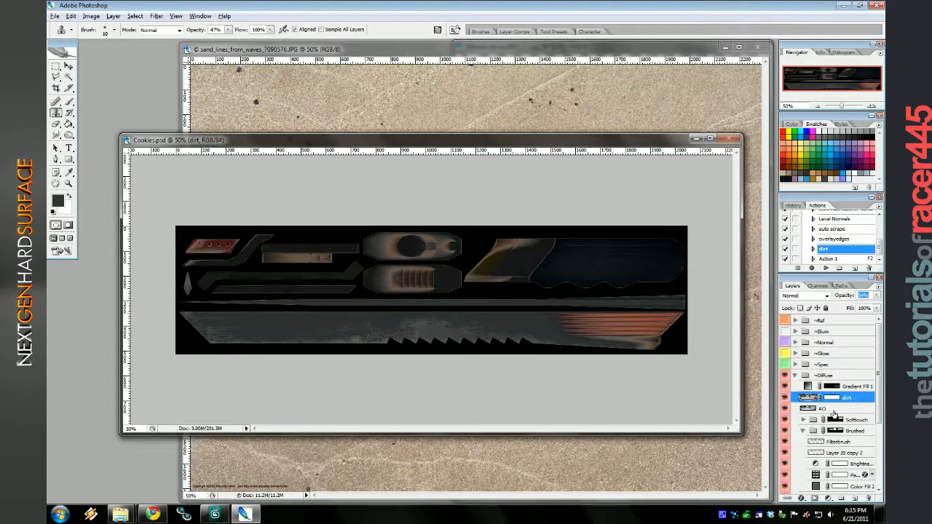
click(803, 433)
scroll(804, 436, down, 3)
click(805, 455)
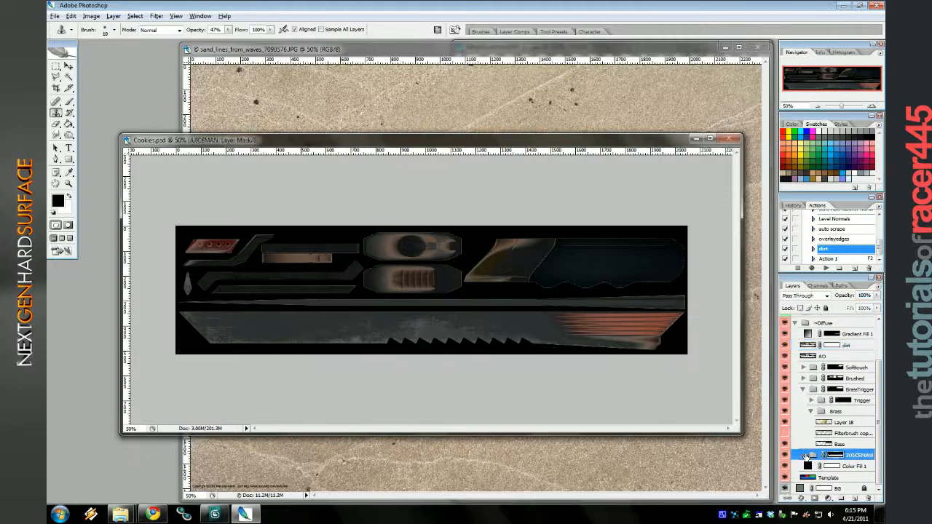
click(802, 455)
scroll(833, 364, up, 2)
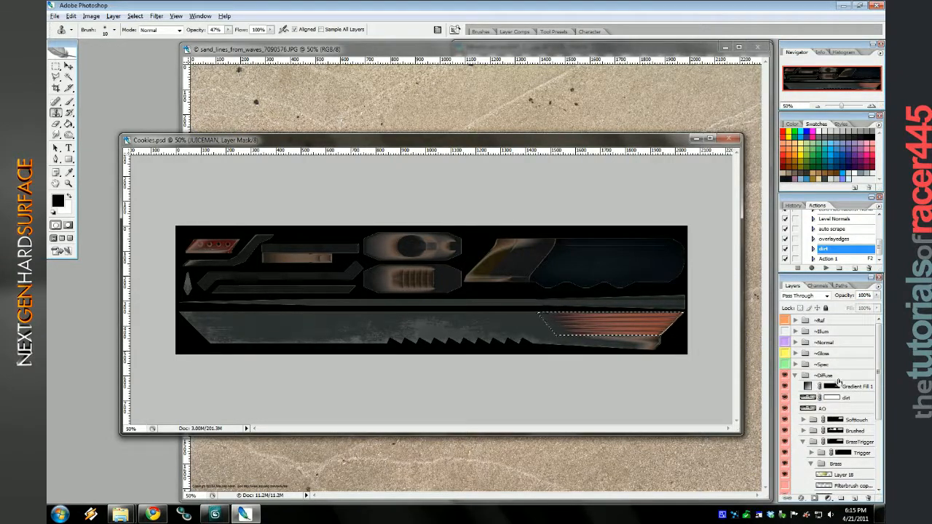
click(832, 398)
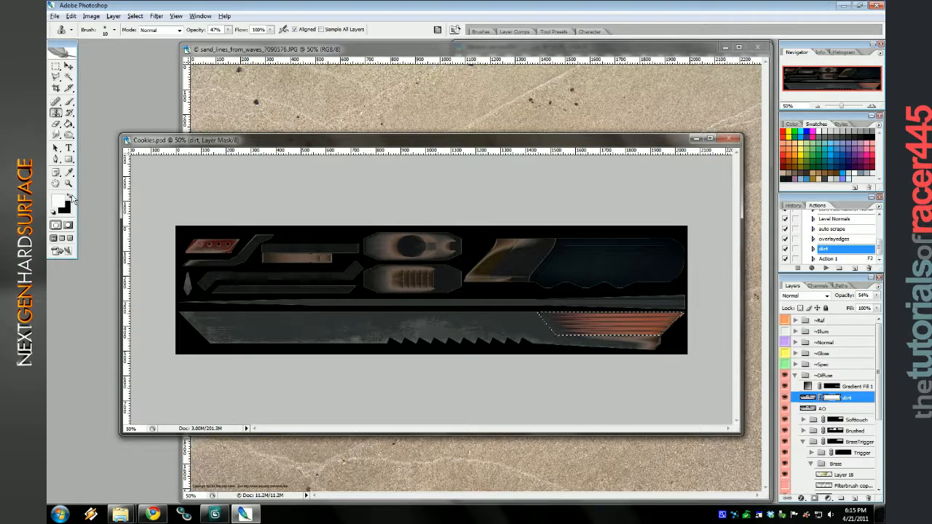
click(808, 398)
key(Delete)
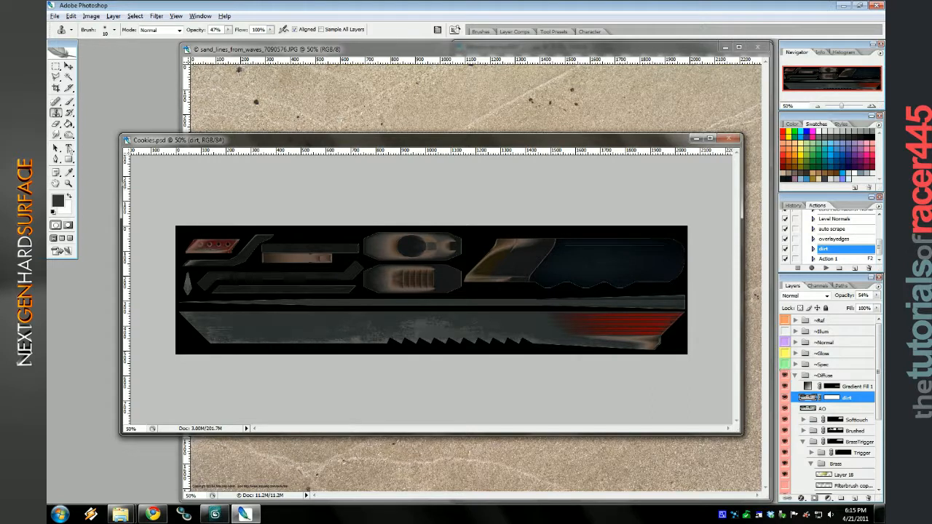
Copy the whole sand_lines_from_waves_7090576.JPG image and paste it into the dirt layer's mask in Cookies.psd.
alt+click(835, 399)
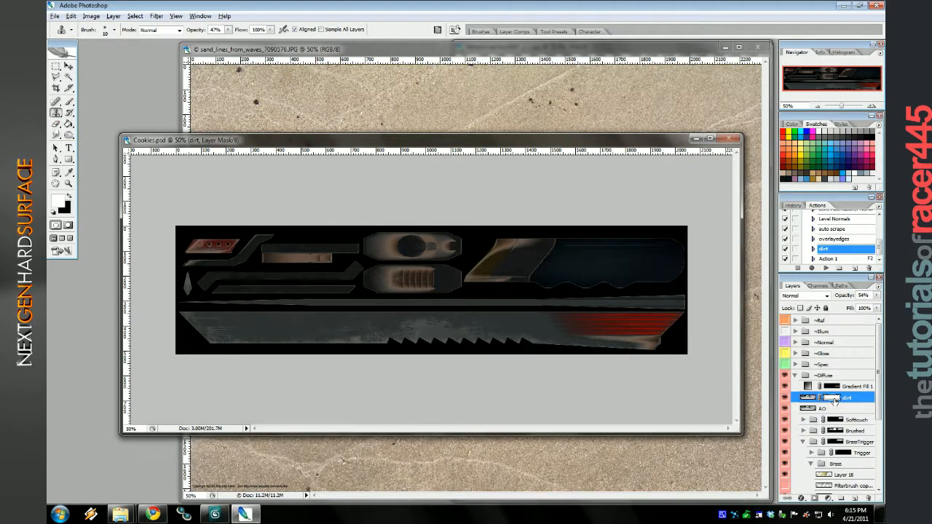
click(442, 76)
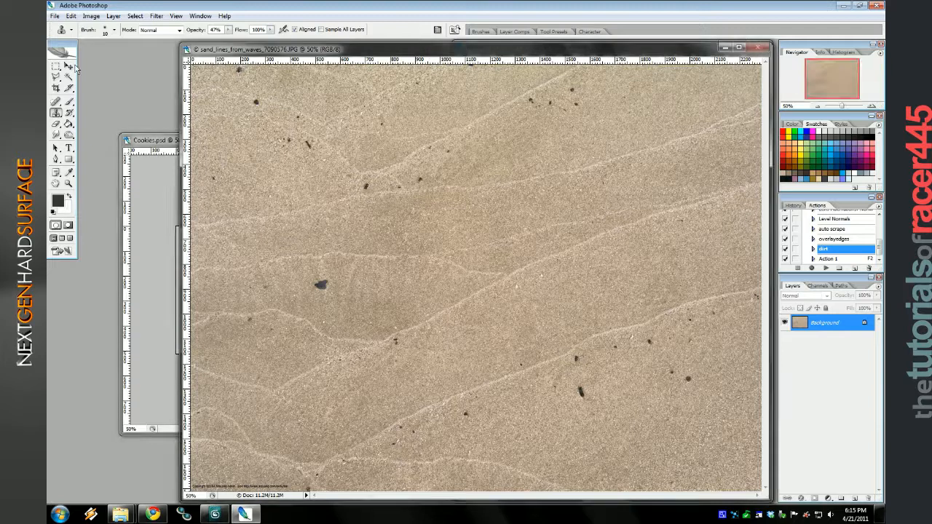
key(v)
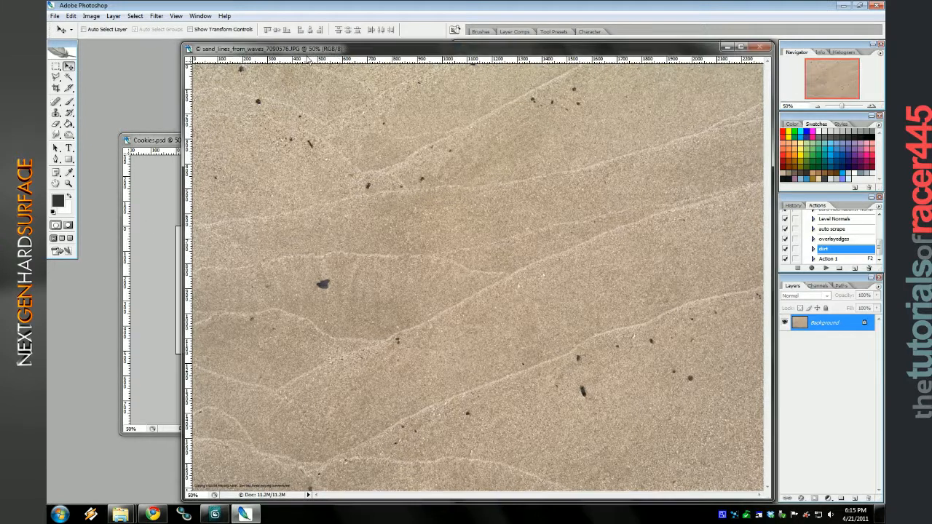
drag(233, 49, 323, 52)
key(ctrl+a)
key(ctrl+c)
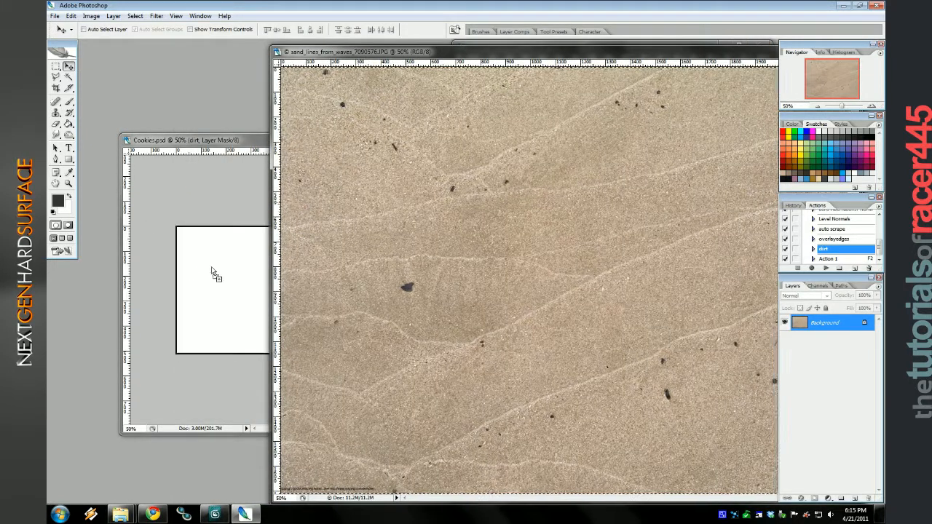
click(214, 273)
key(ctrl+v)
click(91, 15)
mouse_move(106, 42)
click(182, 93)
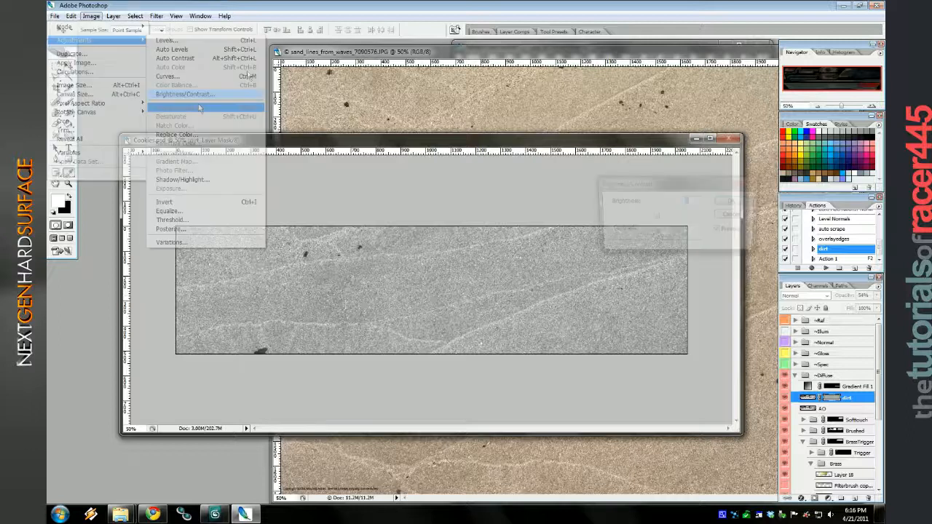
key(Escape)
Scale the pasted sand texture in the dirt mask to about 68% and align it with the canvas's left edge.
click(70, 17)
click(95, 175)
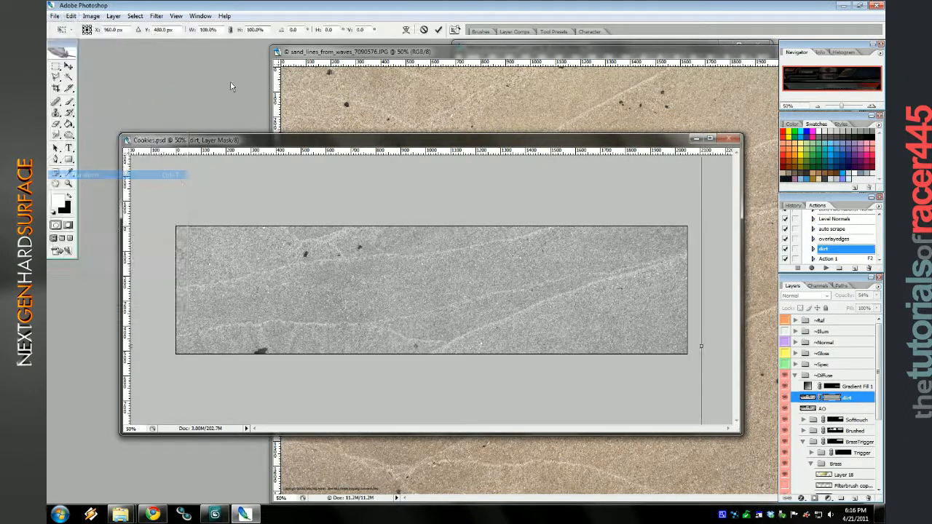
click(230, 32)
drag(230, 36, 219, 35)
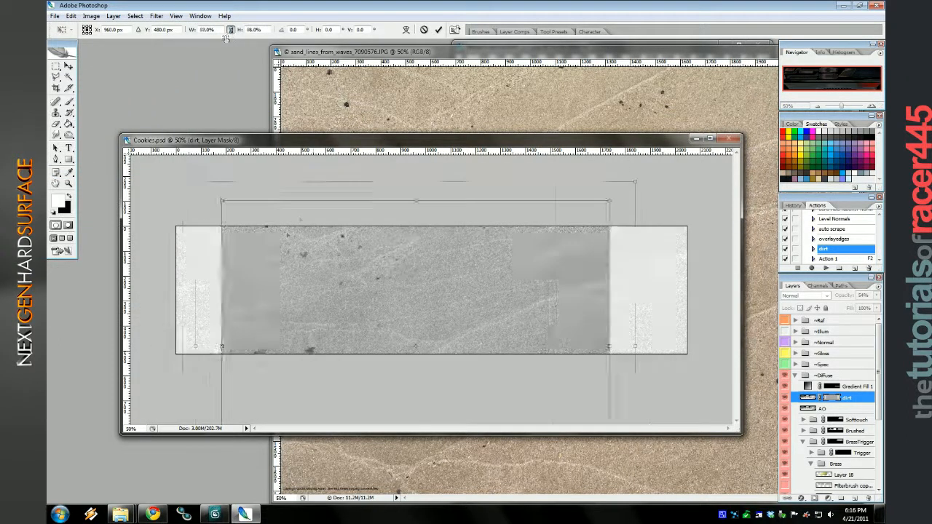
drag(349, 268, 302, 169)
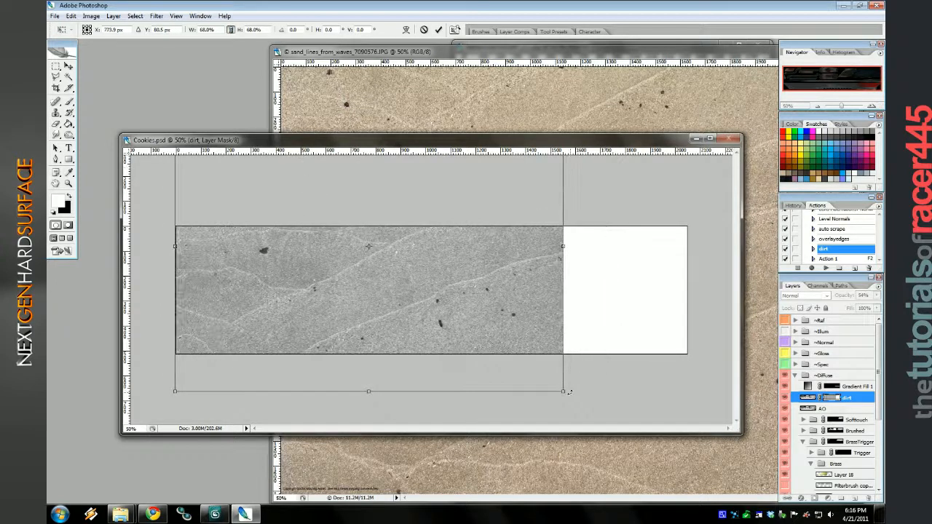
click(438, 29)
Fill the blank white part of the dirt mask with cloned sand texture, using a size 200 Clone Stamp at 100% opacity.
click(58, 113)
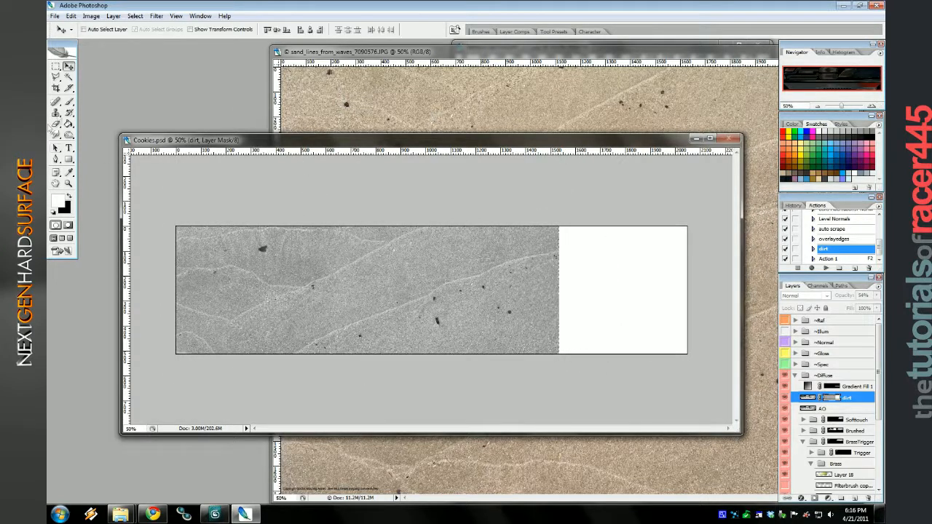
key(ctrl+d)
key(bracketright)
key(bracketright)
key(bracketright)
key(bracketright)
key(bracketright)
key(bracketright)
key(bracketright)
key(bracketright)
key(bracketright)
key(bracketright)
key(bracketright)
key(bracketright)
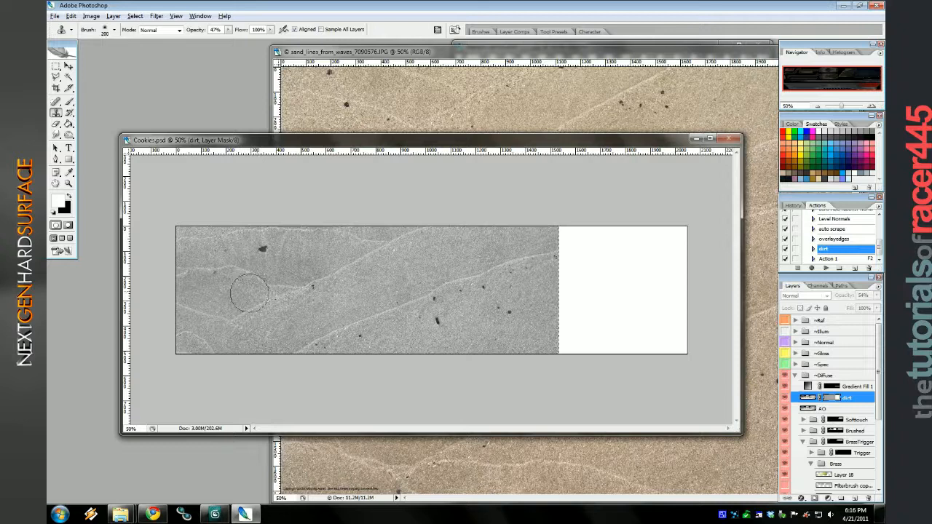
mouse_move(566, 289)
mouse_down()
mouse_move(589, 335)
mouse_move(577, 338)
mouse_move(575, 219)
mouse_up()
drag(228, 30, 261, 40)
mouse_move(576, 335)
mouse_down()
mouse_move(578, 208)
mouse_move(611, 343)
mouse_move(641, 215)
mouse_move(672, 327)
mouse_move(670, 256)
mouse_move(518, 326)
mouse_move(680, 353)
mouse_up()
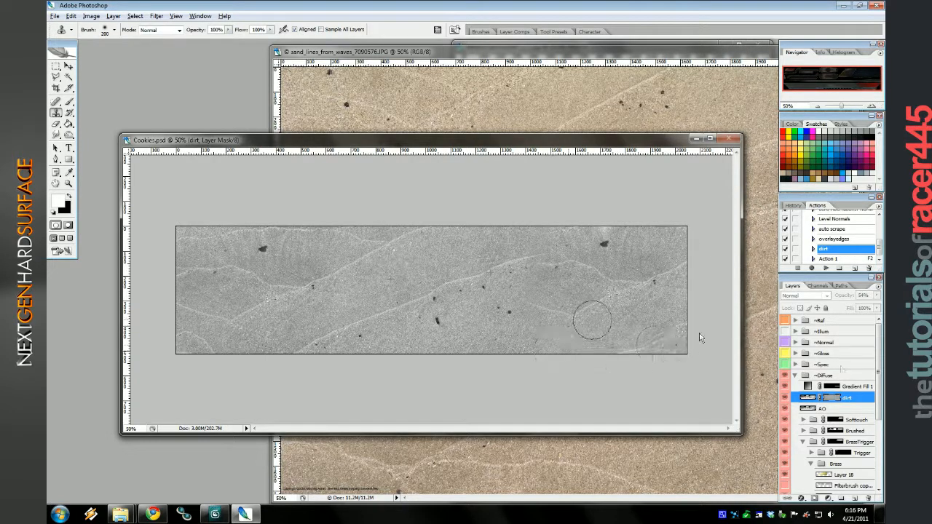
Increase the contrast of the dirt layer's mask with Levels and return to the normal image view.
click(91, 15)
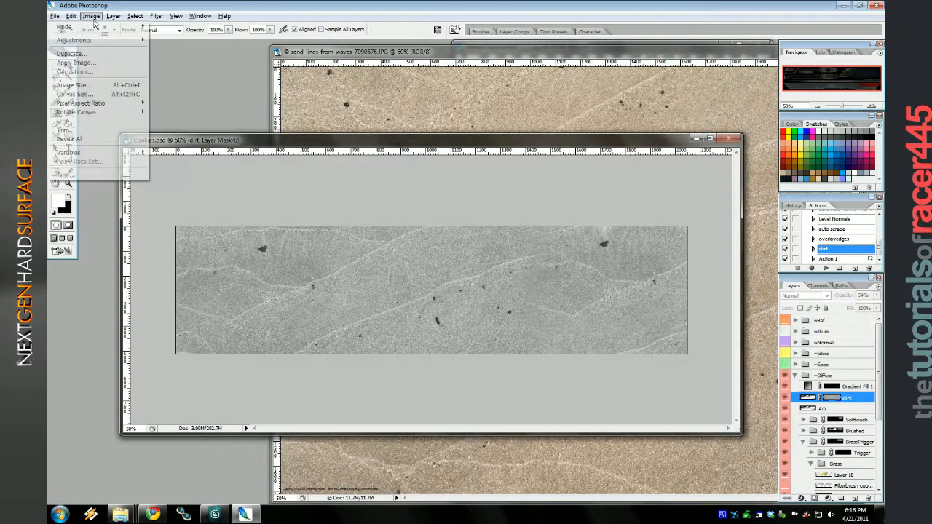
mouse_move(73, 37)
click(209, 41)
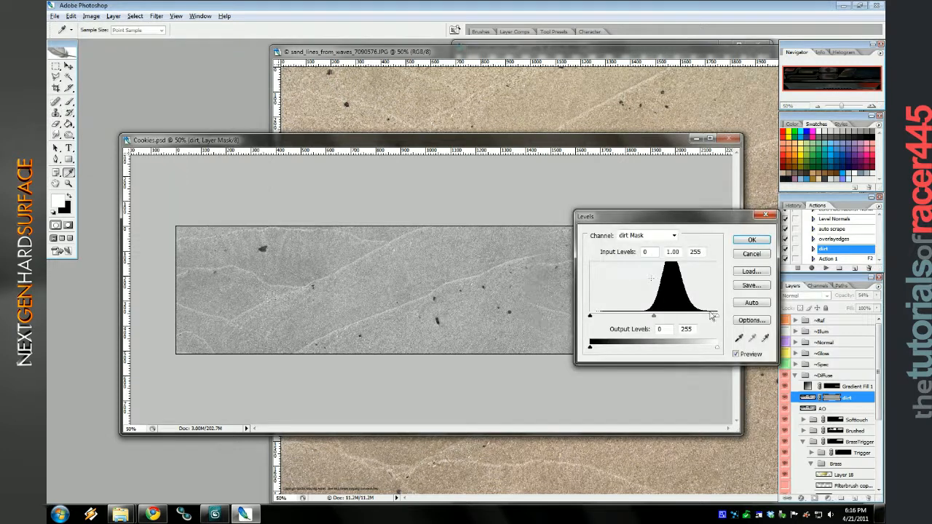
drag(590, 319, 633, 318)
drag(715, 318, 616, 318)
click(763, 242)
alt+click(832, 397)
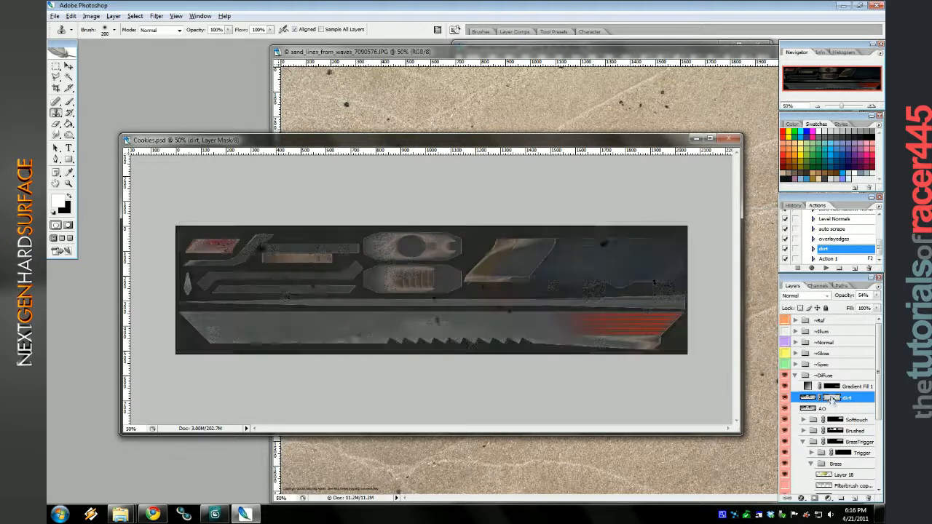
Thin the dirt on the yellow grip collar and red-striped blade end by painting the mask black with a 50% opacity splatter brush.
key(ctrl+plus)
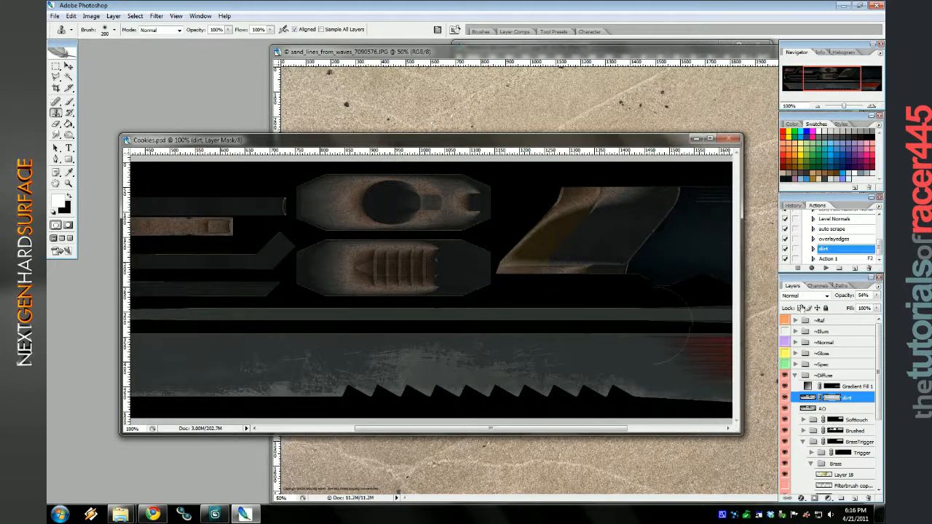
click(69, 101)
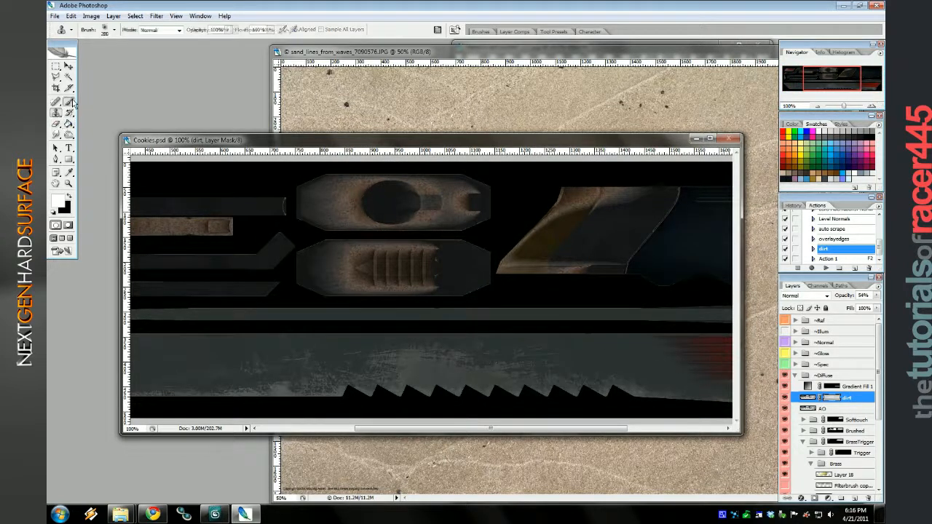
click(114, 29)
double_click(316, 274)
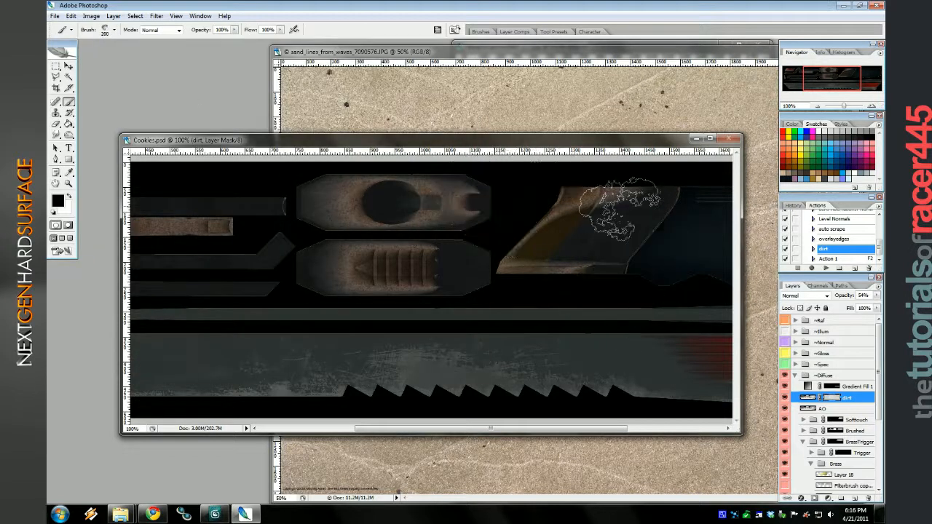
key(bracketleft)
key(bracketleft)
key(bracketleft)
key(5)
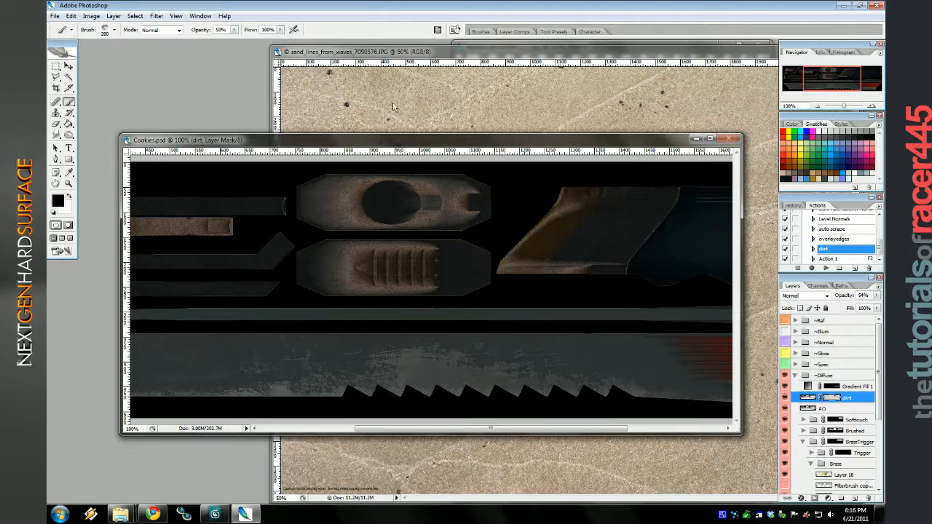
drag(488, 428, 538, 428)
mouse_move(502, 282)
mouse_down()
mouse_move(459, 294)
mouse_move(463, 264)
mouse_move(434, 274)
mouse_up()
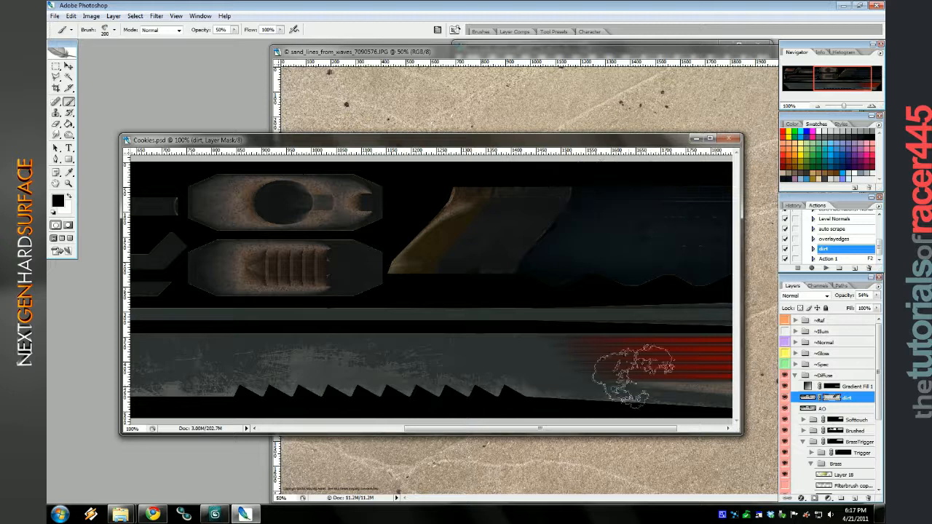
drag(552, 428, 598, 428)
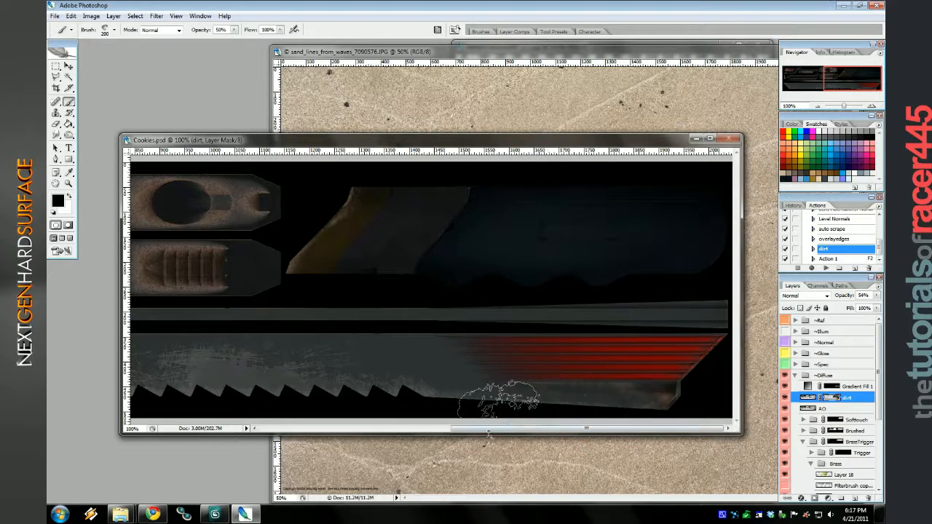
Thin the dirt on the guard plates, brass trigger parts, small metal strips and blade by painting the dirt mask black.
drag(595, 428, 490, 431)
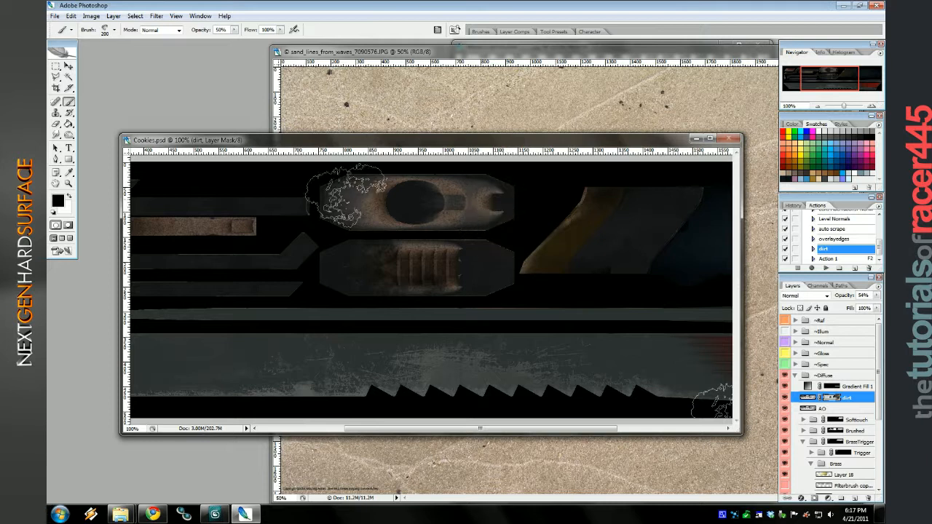
mouse_move(346, 197)
mouse_down()
mouse_move(310, 224)
mouse_move(339, 186)
mouse_move(347, 190)
mouse_move(338, 237)
mouse_move(364, 193)
mouse_move(355, 254)
mouse_move(355, 233)
mouse_move(501, 246)
mouse_move(496, 195)
mouse_move(609, 247)
mouse_move(450, 227)
mouse_move(490, 204)
mouse_move(479, 226)
mouse_up()
drag(479, 428, 395, 428)
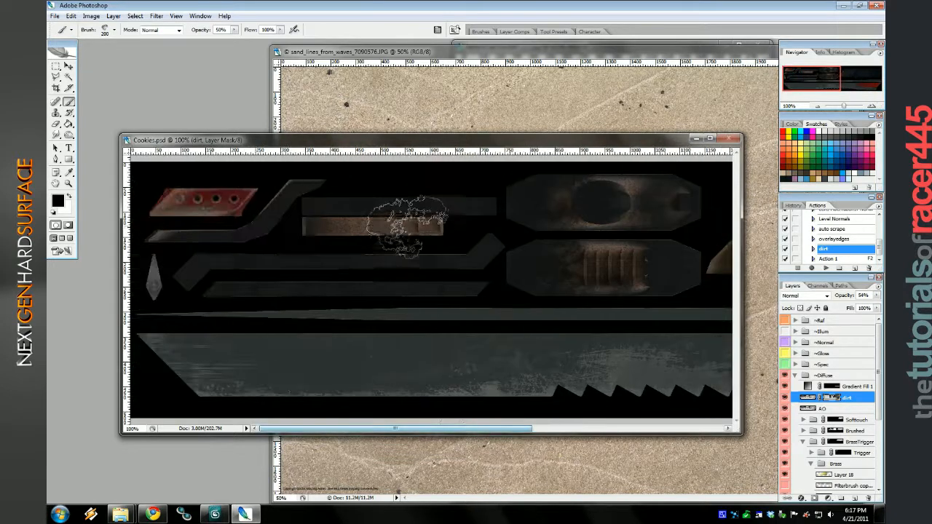
mouse_move(397, 229)
mouse_down()
mouse_move(329, 242)
mouse_move(293, 324)
mouse_move(412, 268)
mouse_move(390, 295)
mouse_move(281, 254)
mouse_move(283, 233)
mouse_move(202, 209)
mouse_move(169, 238)
mouse_move(178, 229)
mouse_move(216, 235)
mouse_move(179, 240)
mouse_up()
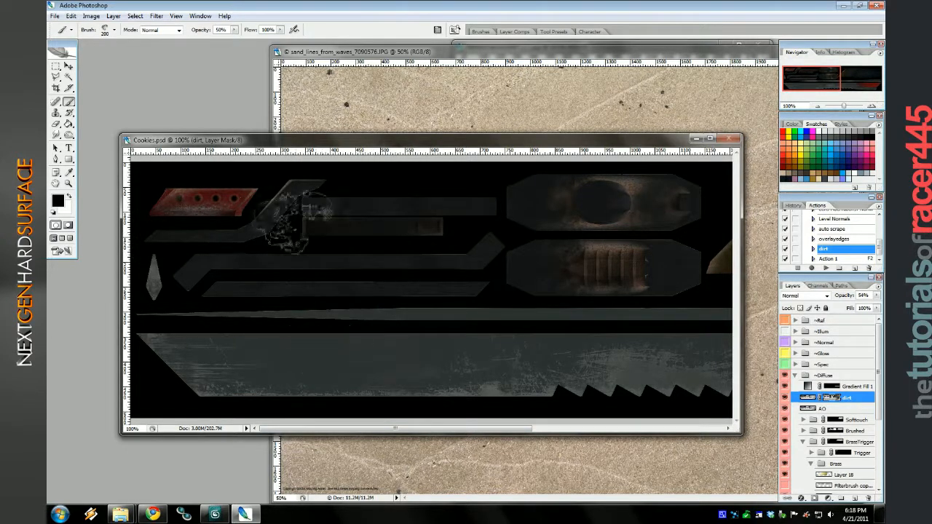
mouse_move(291, 222)
mouse_down()
mouse_move(308, 178)
mouse_move(285, 227)
mouse_move(306, 219)
mouse_up()
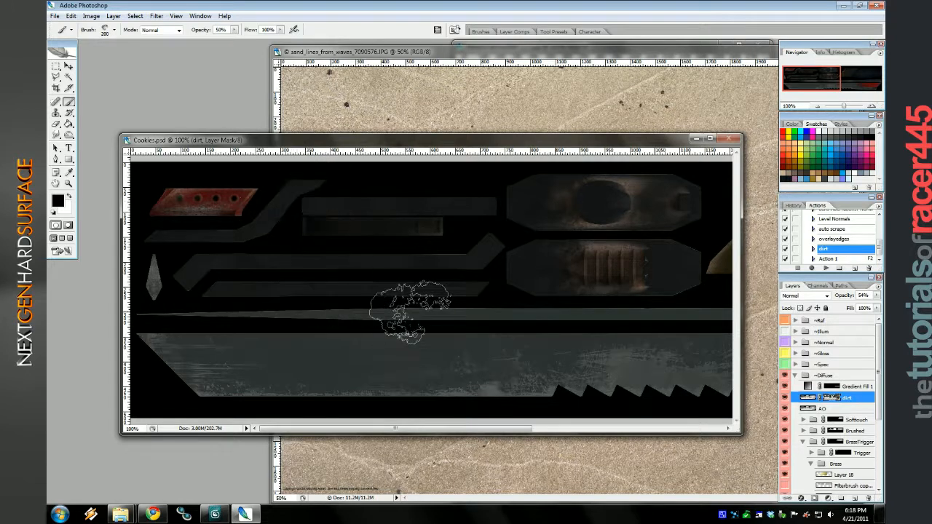
mouse_move(333, 285)
mouse_down()
mouse_move(183, 289)
mouse_move(408, 311)
mouse_move(432, 289)
mouse_move(449, 320)
mouse_move(133, 331)
mouse_move(173, 346)
mouse_move(175, 391)
mouse_move(195, 397)
mouse_move(523, 399)
mouse_up()
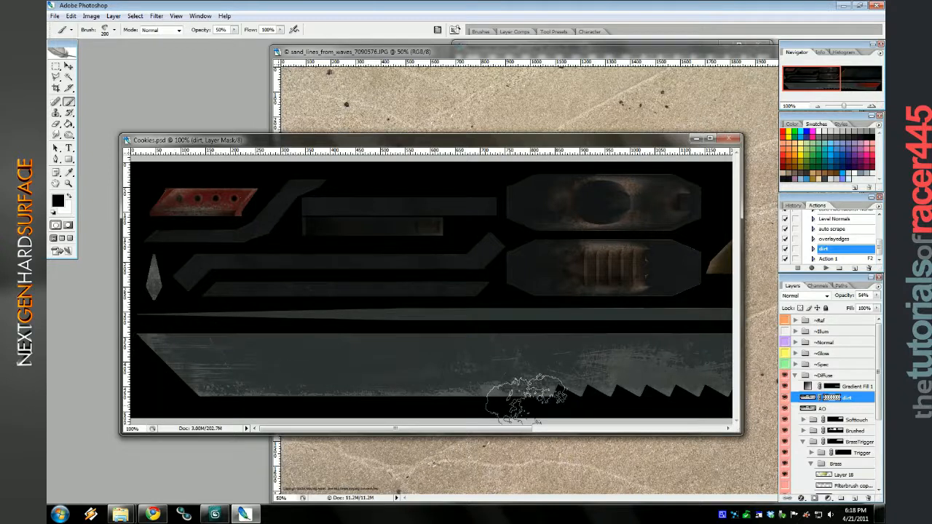
Lower the opacity of the diffuse dirt layer to 25%.
drag(483, 430, 575, 430)
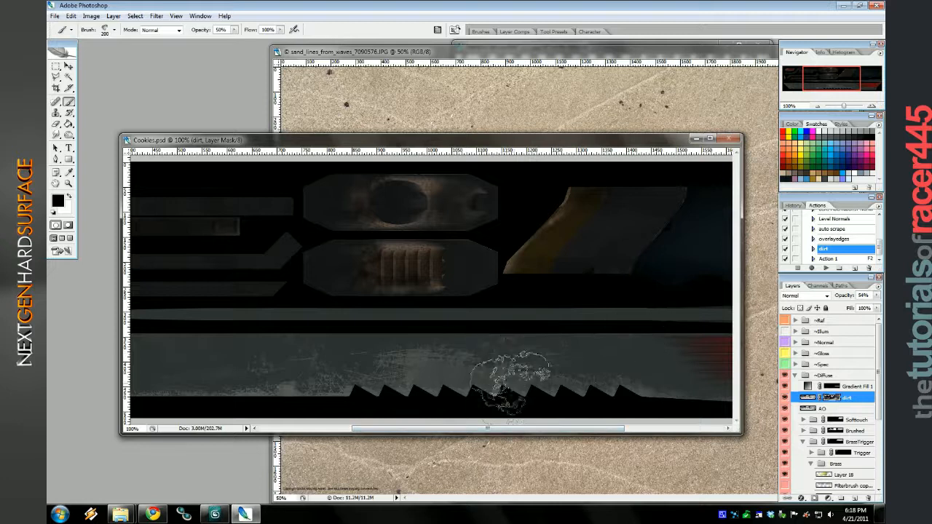
drag(532, 431, 634, 431)
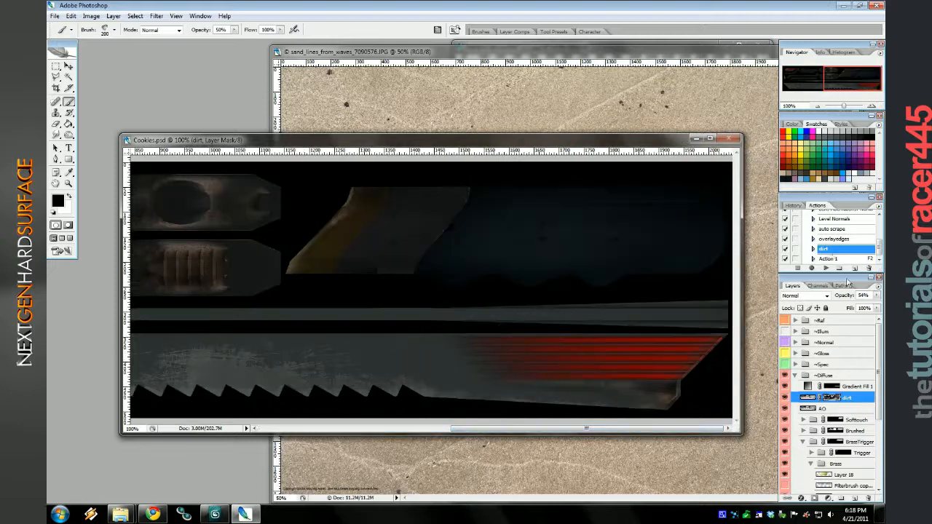
drag(874, 302, 837, 307)
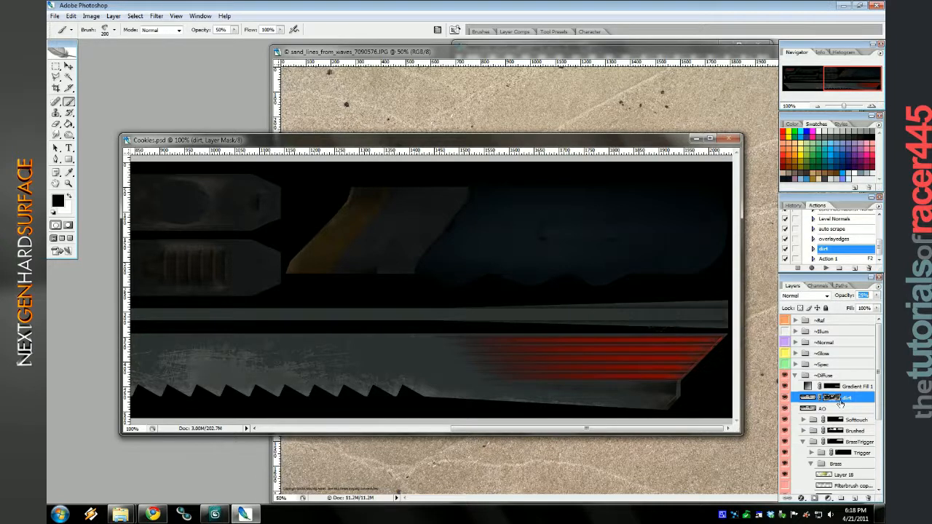
Duplicate the dirt layer and place the copy in the Gloss group, directly beneath AO copy 2.
right_click(841, 403)
click(819, 197)
key(Return)
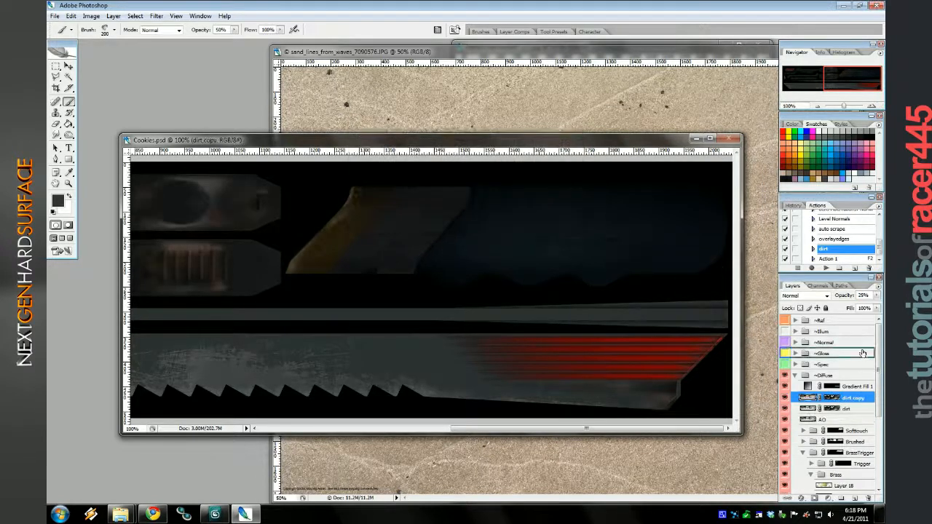
drag(863, 353, 835, 348)
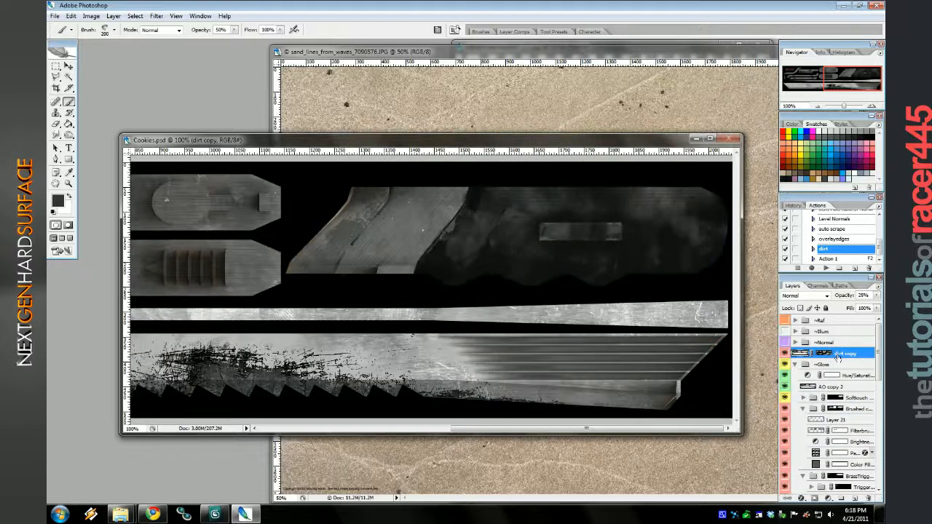
click(818, 107)
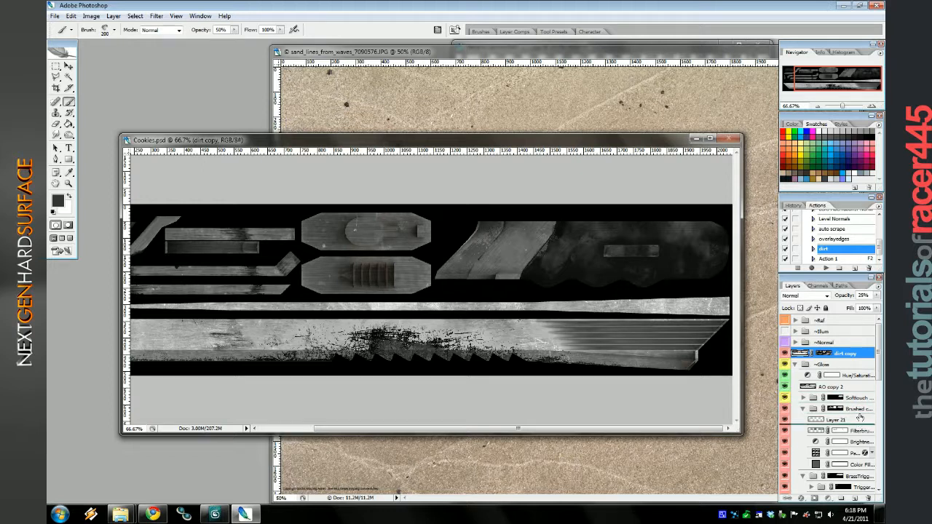
drag(856, 391, 855, 391)
Set the opacity of AO copy 2 in the Gloss group to 50% and compare the map with and without it.
click(844, 375)
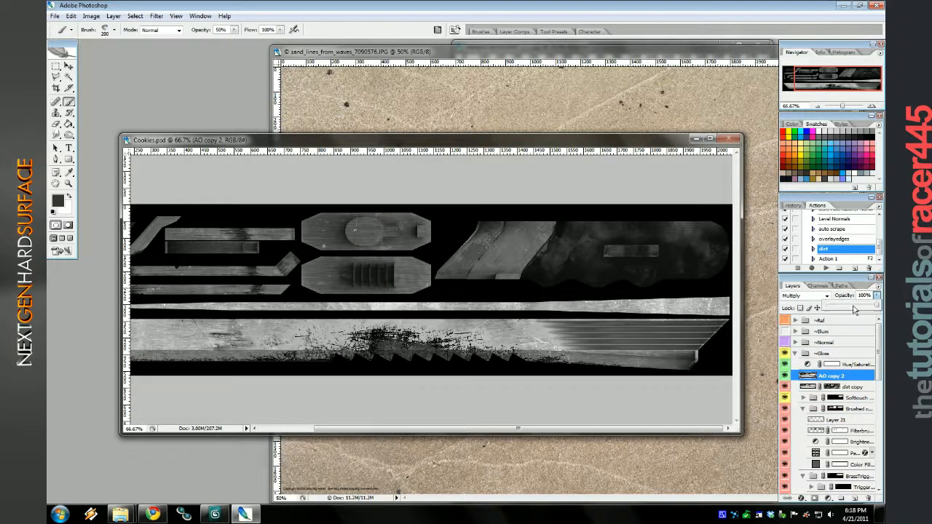
click(854, 310)
drag(852, 310, 857, 312)
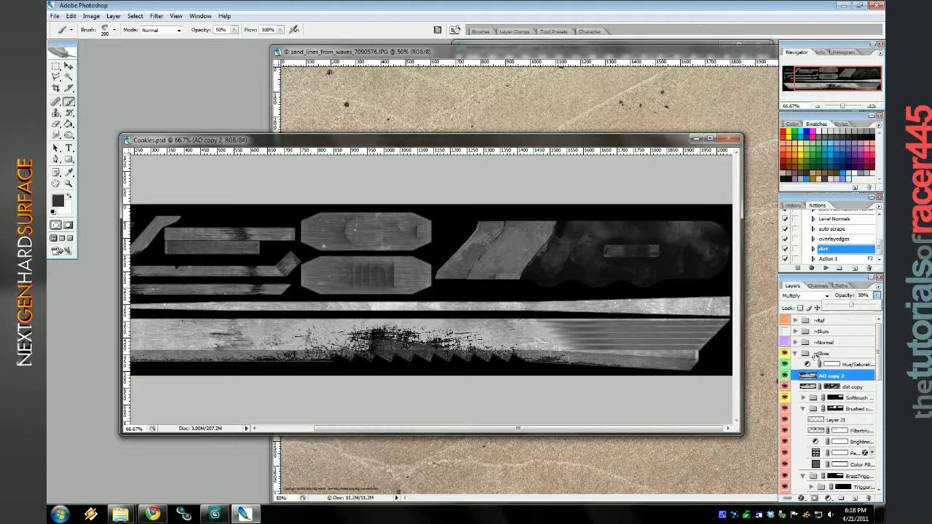
click(781, 376)
click(784, 376)
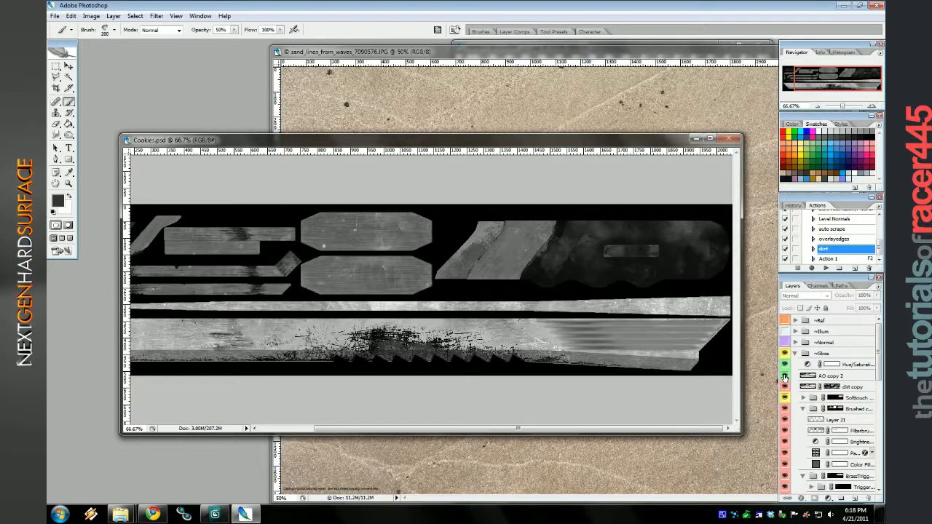
click(784, 377)
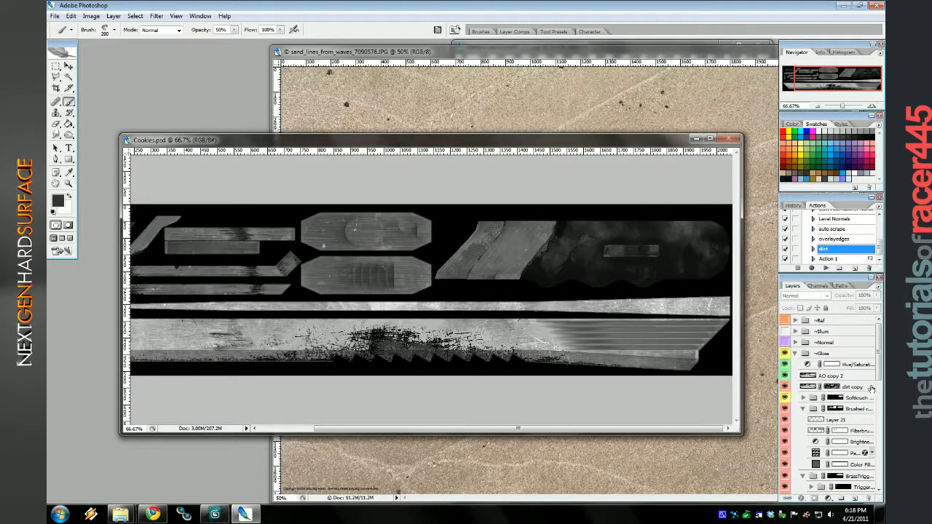
Set the dirt copy in the Gloss group to 100% opacity with the Linear Burn blend mode.
click(852, 386)
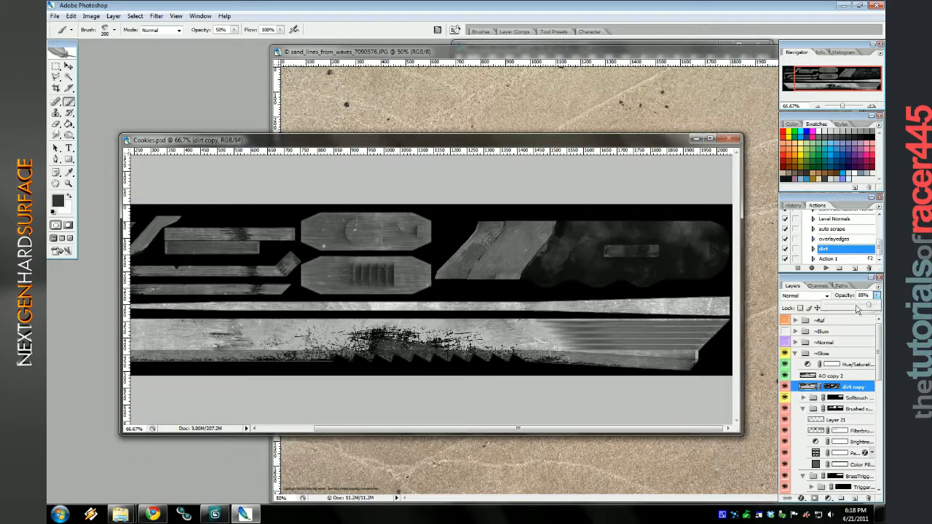
click(826, 268)
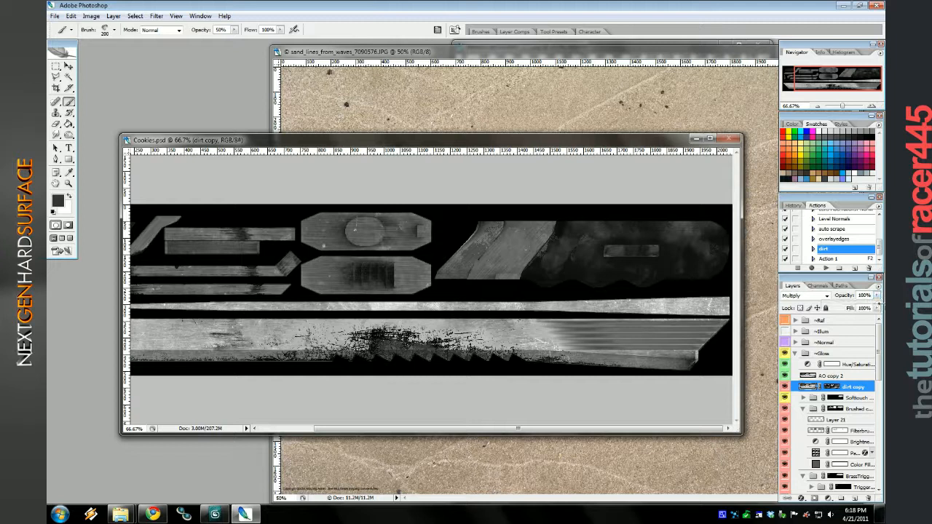
click(819, 297)
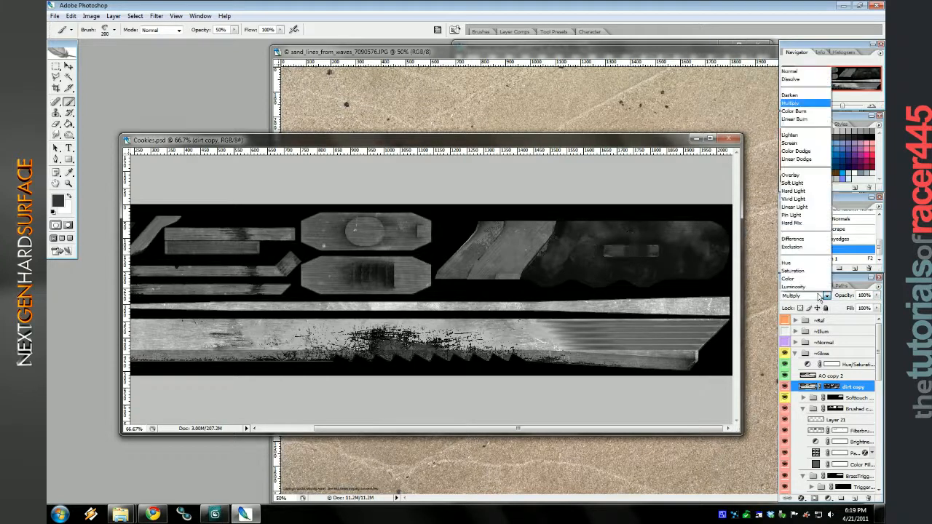
click(801, 118)
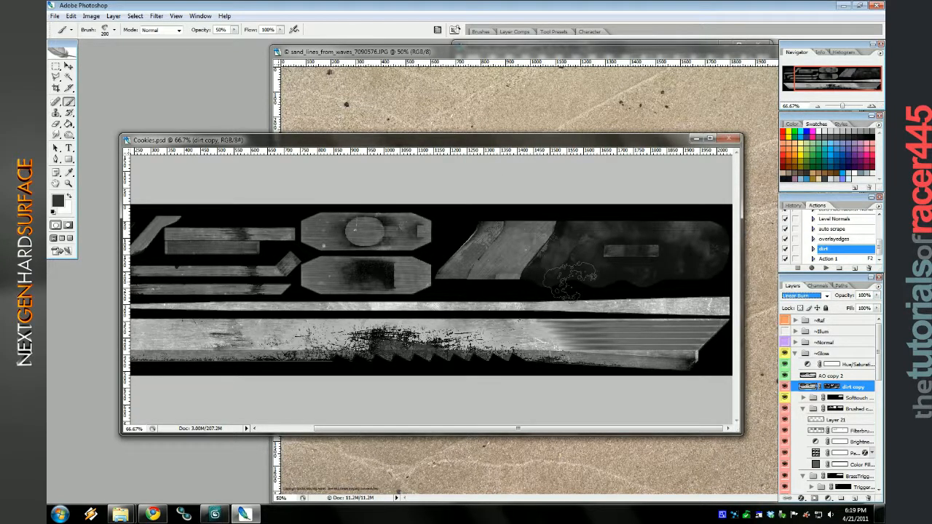
Run Action 1 on the gloss map and switch to 3ds Max to inspect the knife's collar and guard up close.
key(F2)
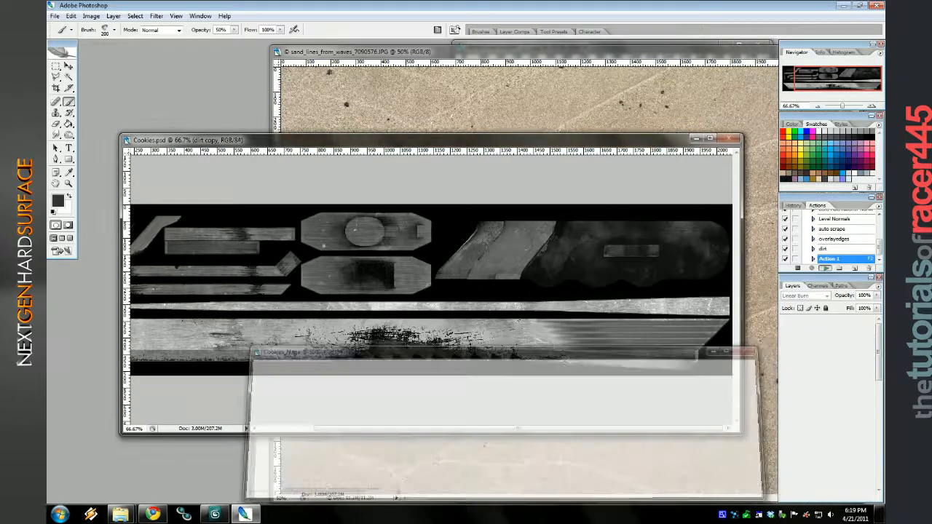
click(216, 514)
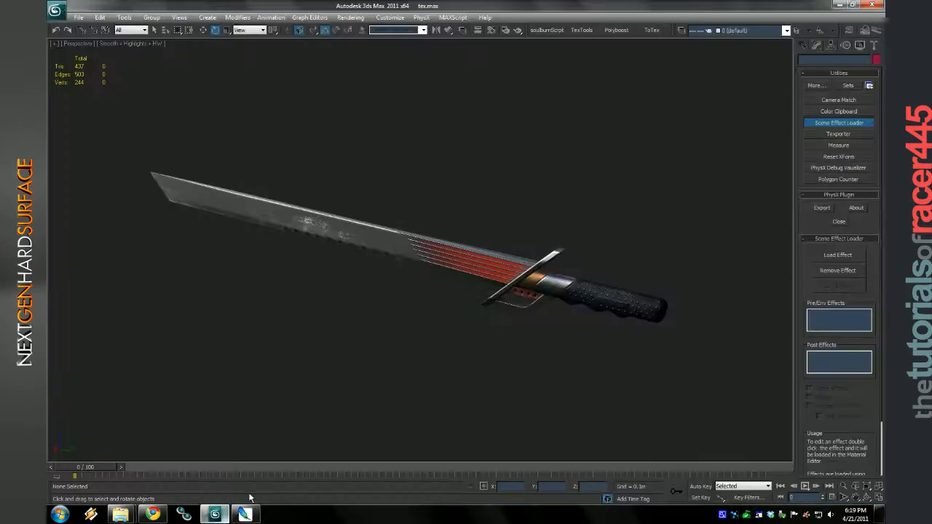
drag(468, 350, 497, 313)
scroll(375, 365, up, 3)
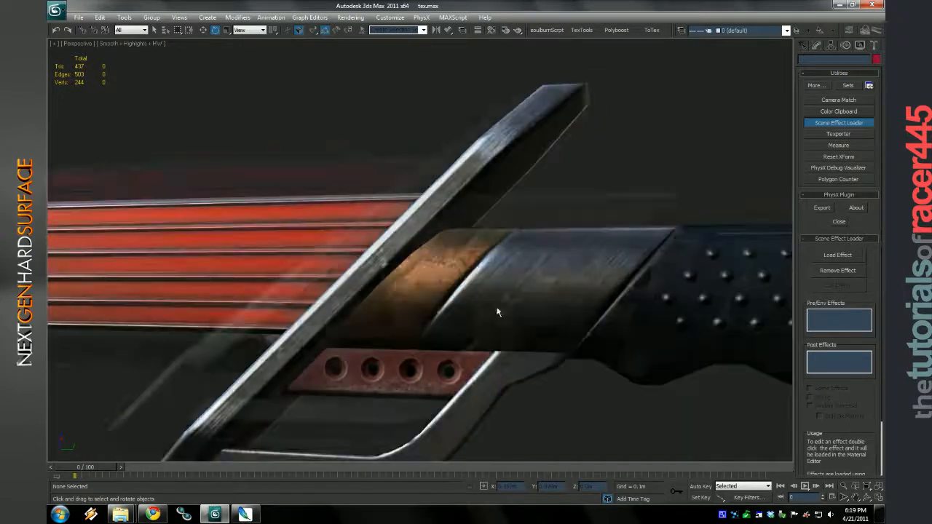
drag(480, 355, 375, 351)
scroll(426, 287, up, 5)
Return to Photoshop, then collapse and hide the Gloss group to show the diffuse map.
key(alt+Tab)
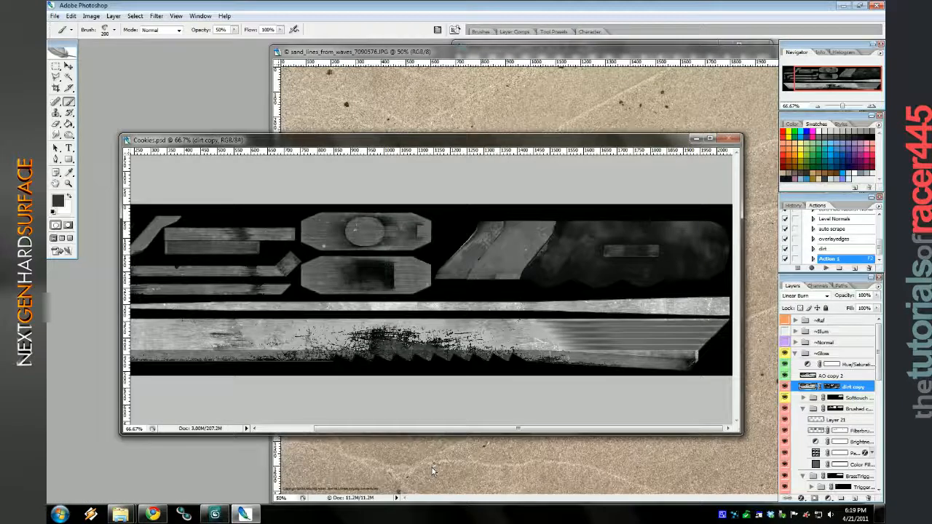
click(795, 353)
click(784, 354)
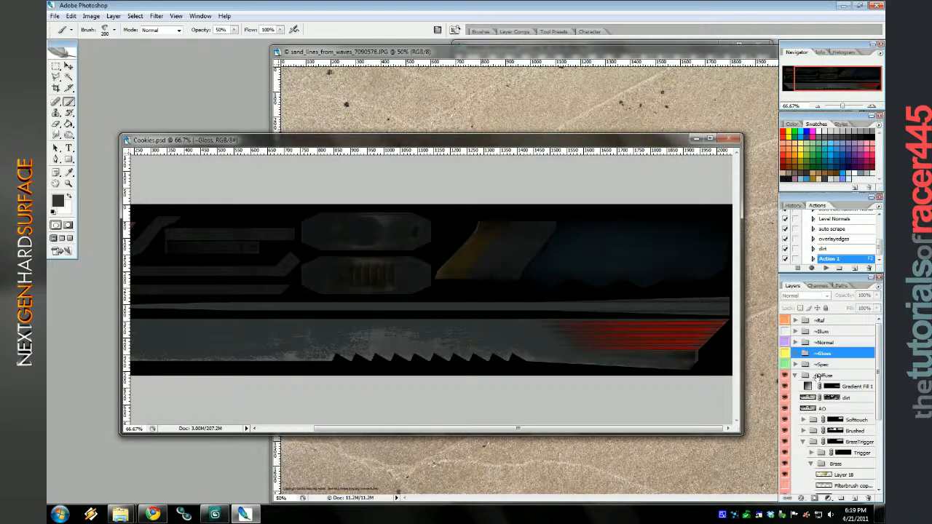
Try the diffuse dirt layer beneath AO at 35% opacity, and restore it above AO at 25%.
scroll(829, 434, down, 1)
drag(856, 376, 842, 387)
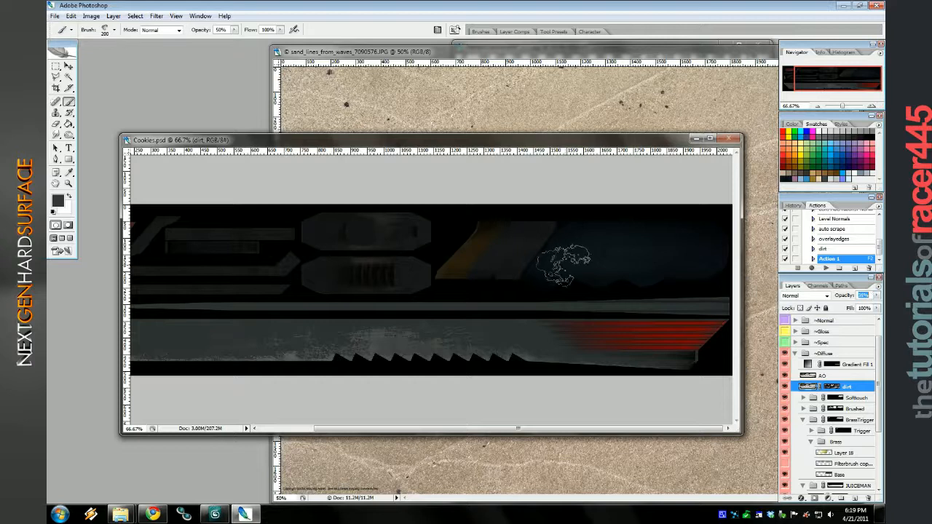
key(F3)
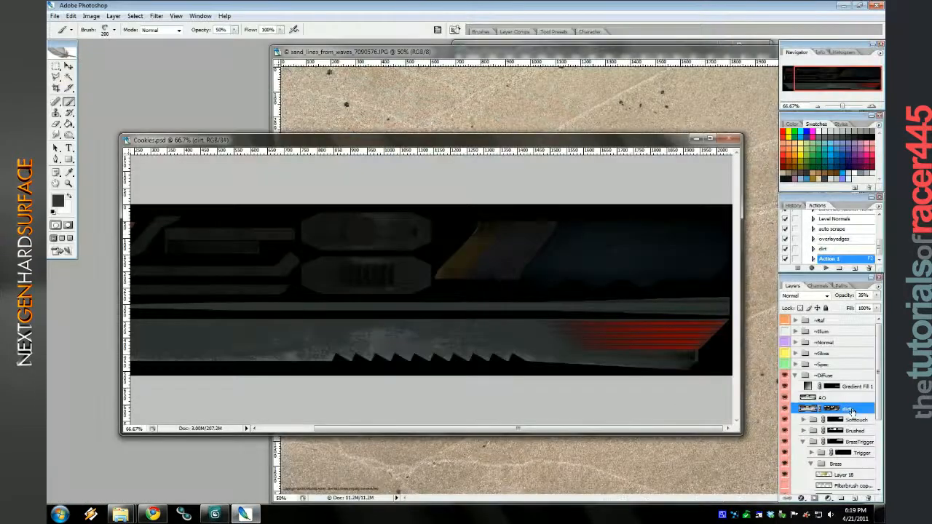
drag(851, 412, 856, 391)
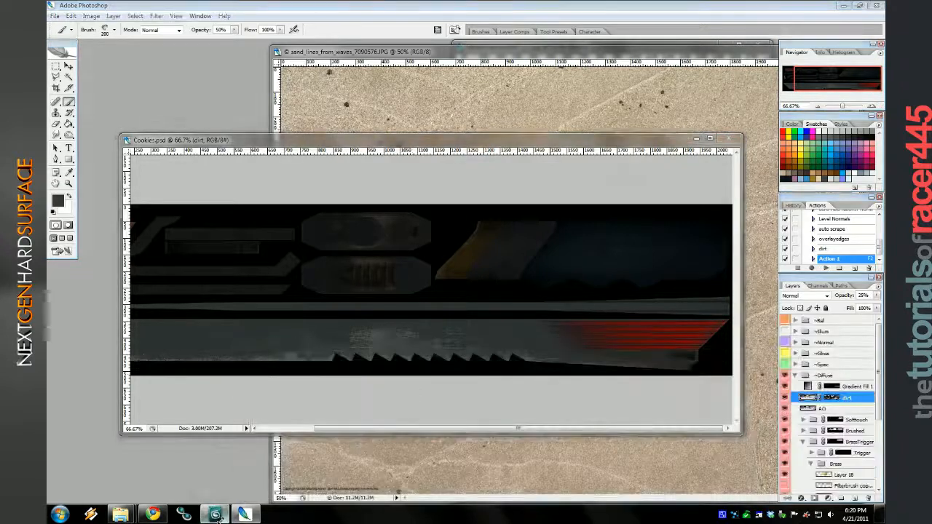
Switch to 3ds Max, examine the knife's grip, collar and guard, and return to Photoshop.
click(215, 515)
drag(371, 328, 401, 209)
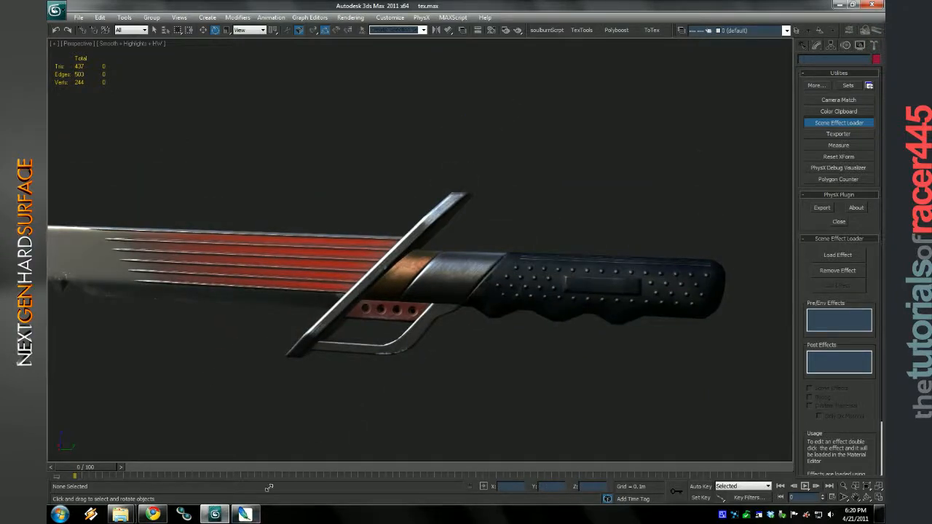
click(245, 513)
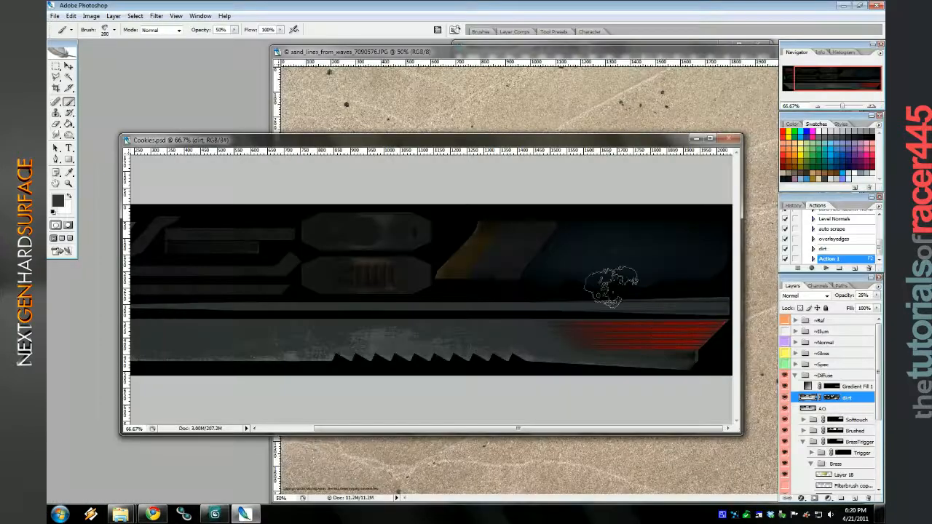
Outline the front part of the grip collar with the Polygonal Lasso and add a black-to-white gradient fill layer there.
click(56, 77)
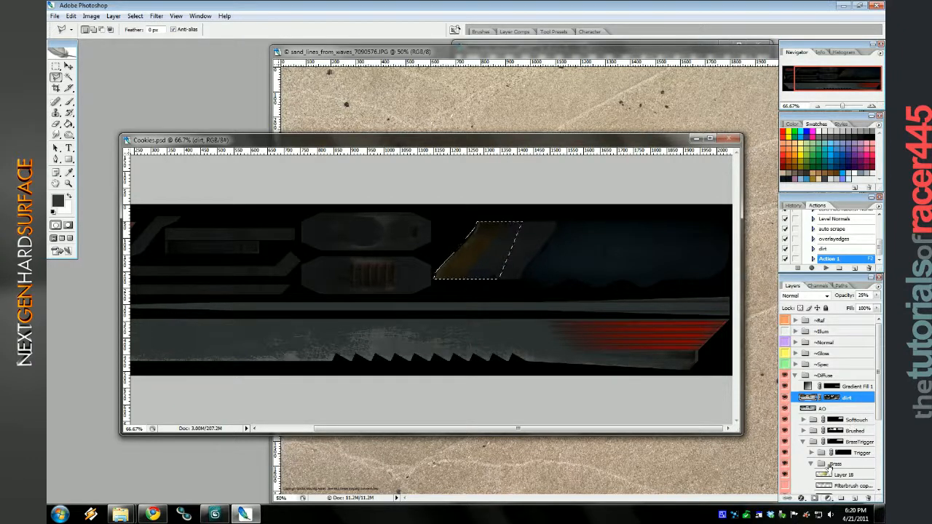
click(828, 498)
click(819, 335)
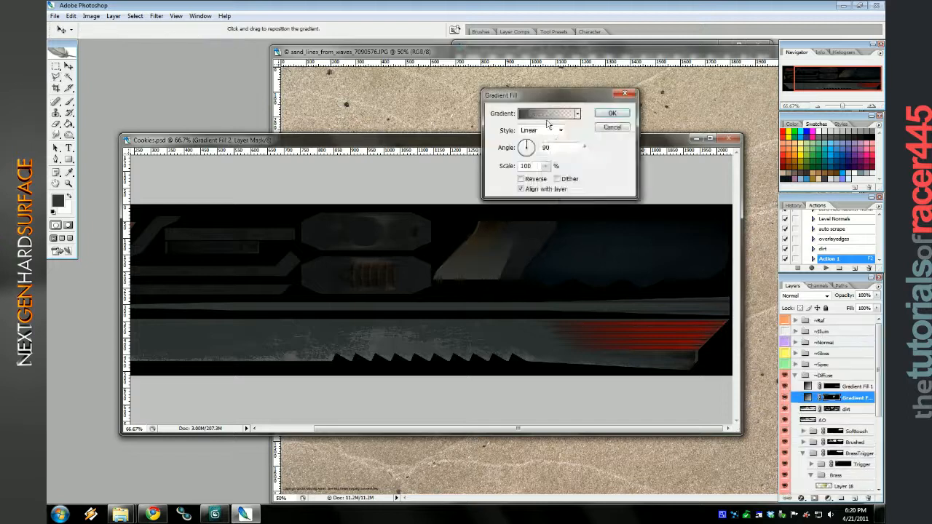
click(542, 114)
click(579, 147)
click(706, 137)
Angle the collar's linear gradient to about -28°, reduce its scale and reposition it so the collar's front edge is dark.
click(533, 149)
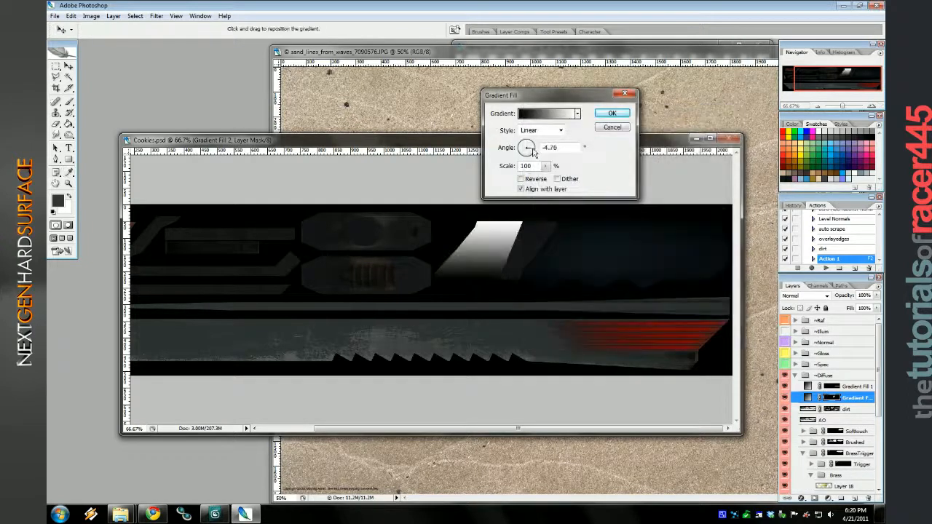
click(535, 153)
mouse_move(495, 250)
mouse_down()
mouse_move(546, 187)
mouse_move(525, 177)
mouse_move(478, 245)
mouse_move(494, 251)
mouse_up()
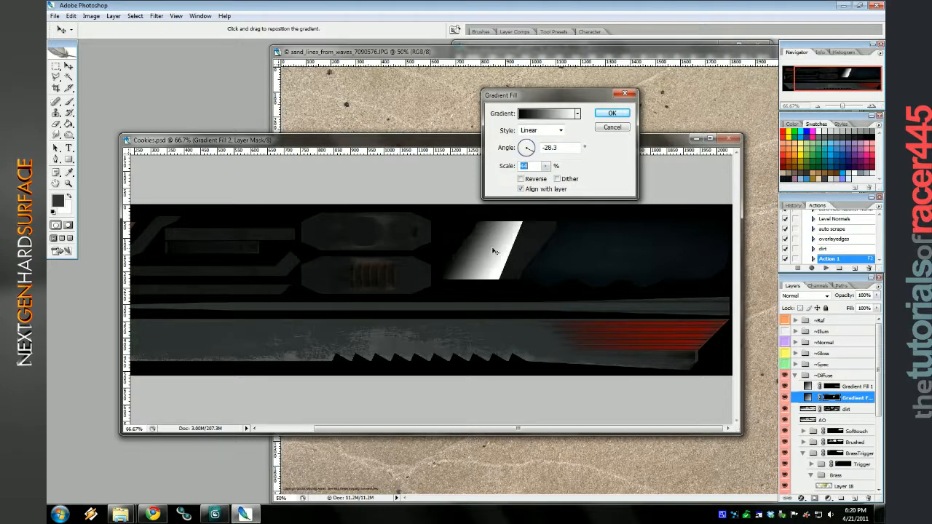
click(612, 114)
Set the collar's gradient fill layer to Multiply, angle the gradient to -31.61°, and lower the layer's fill to 53%.
click(814, 296)
click(799, 106)
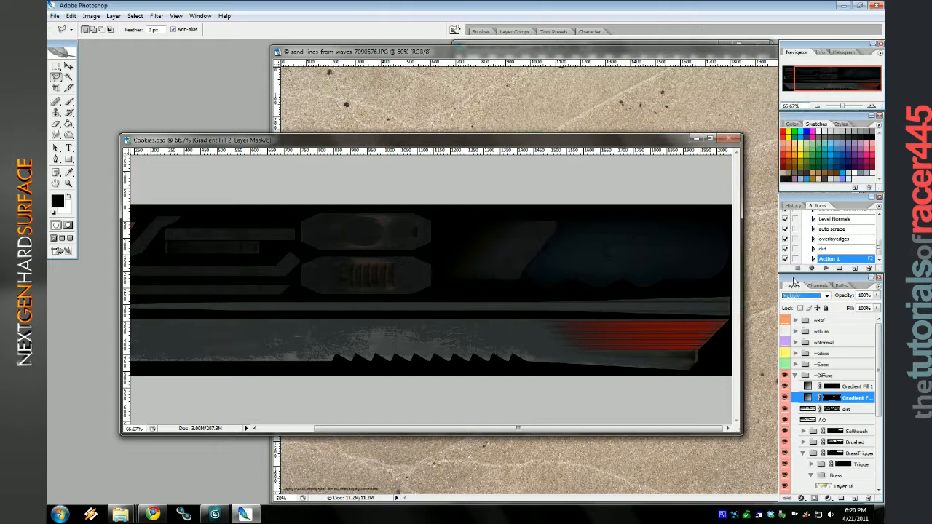
double_click(807, 398)
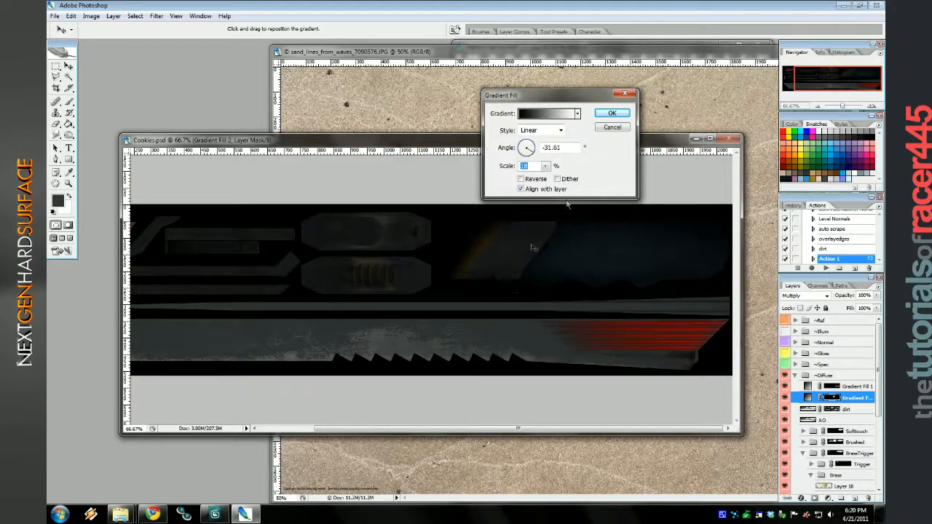
click(612, 114)
key(l)
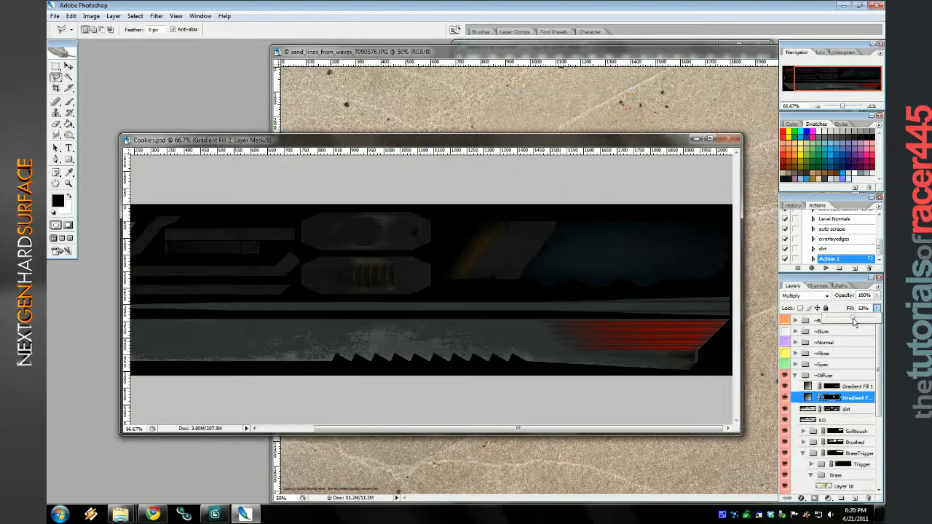
Run Action 1, switch to 3ds Max to examine the shaded collar on the knife, and return to Photoshop.
key(F2)
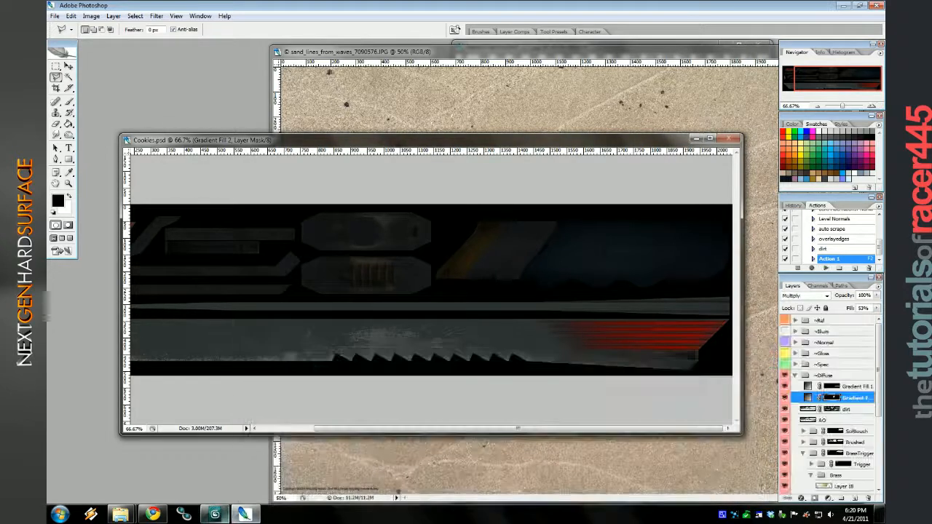
click(215, 514)
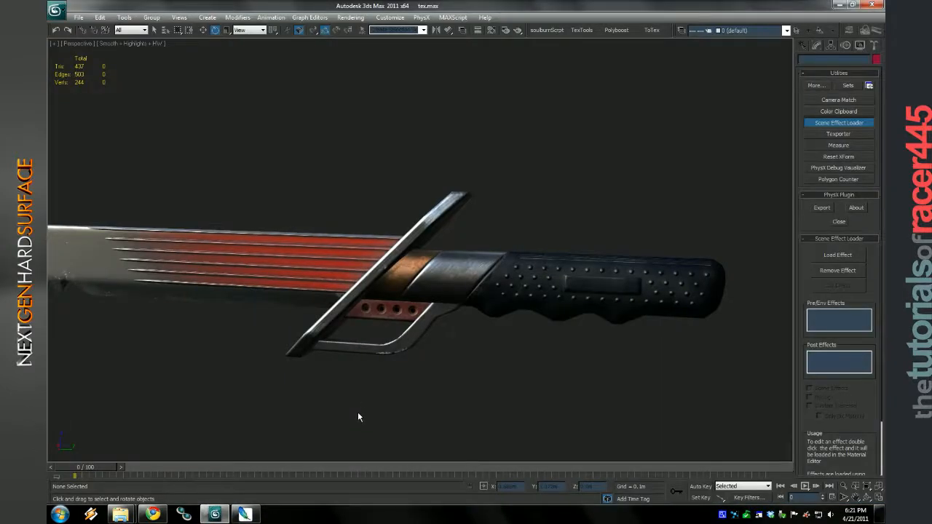
drag(357, 414, 450, 397)
click(251, 516)
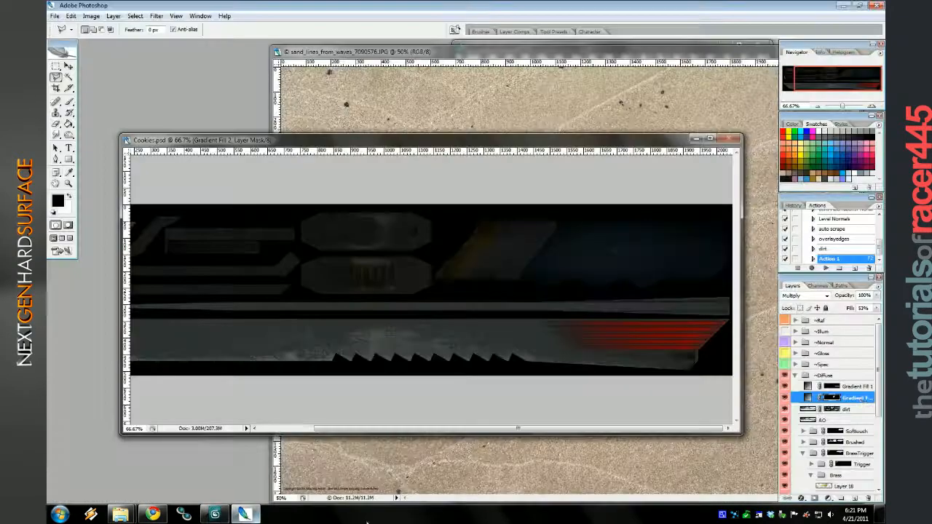
Duplicate the collar's Gradient Fill 2 layer, reposition the copy in the layer stack, and run Action 1.
right_click(857, 400)
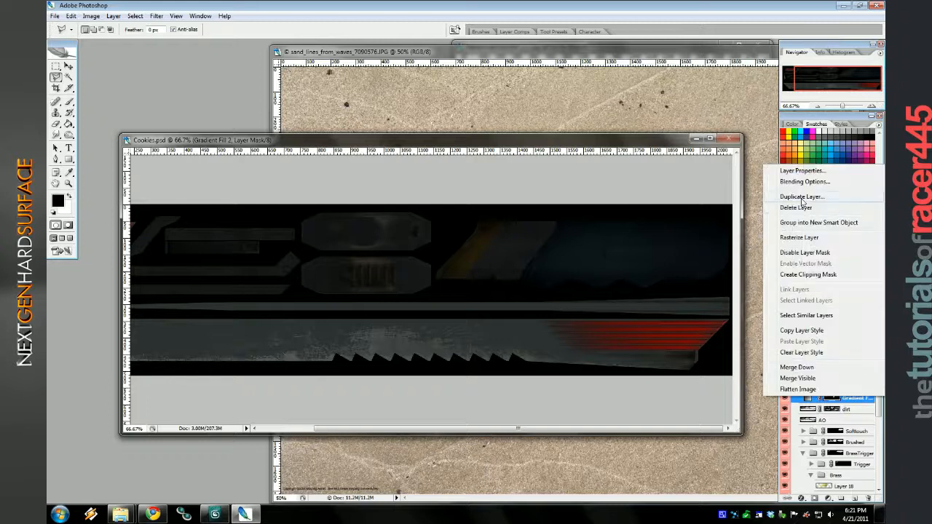
click(826, 198)
click(552, 160)
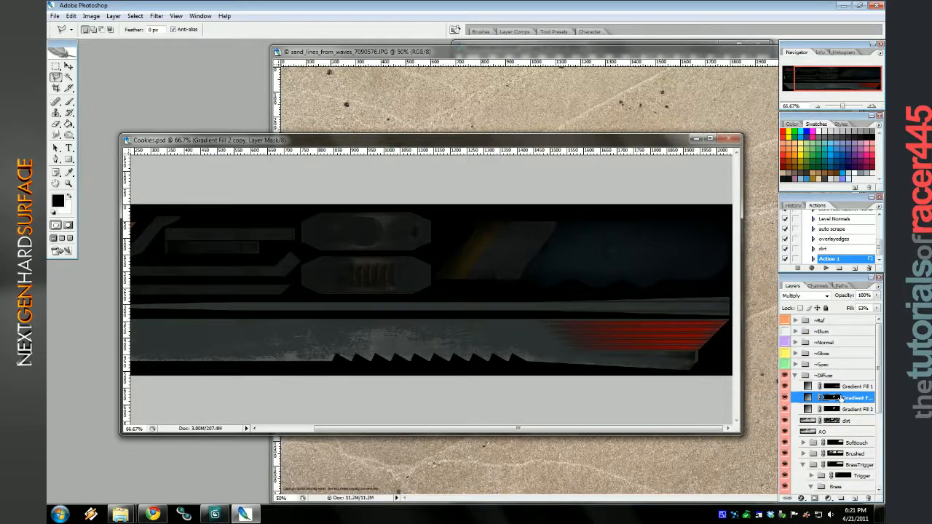
drag(839, 357, 849, 386)
key(F2)
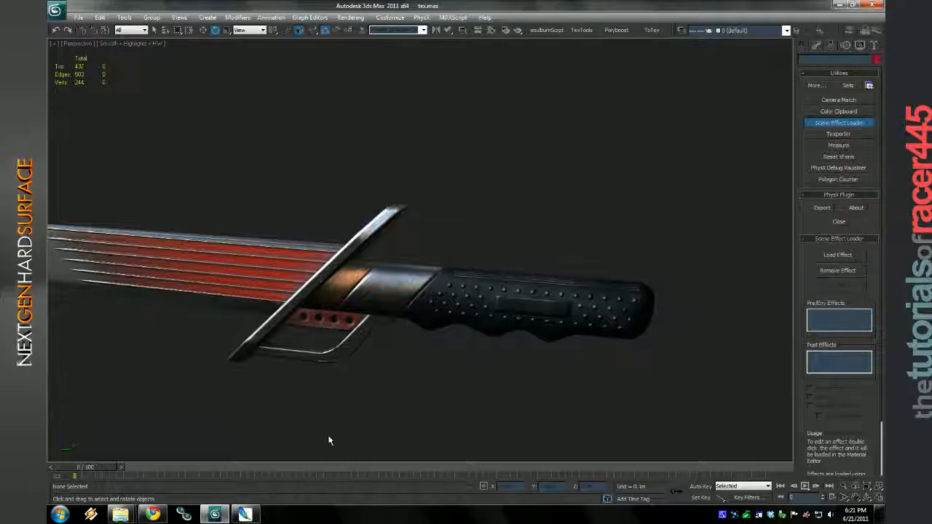
Switch to 3ds Max and examine the whole textured knife from blade to grip at several angles.
drag(329, 440, 395, 418)
scroll(473, 314, down, 3)
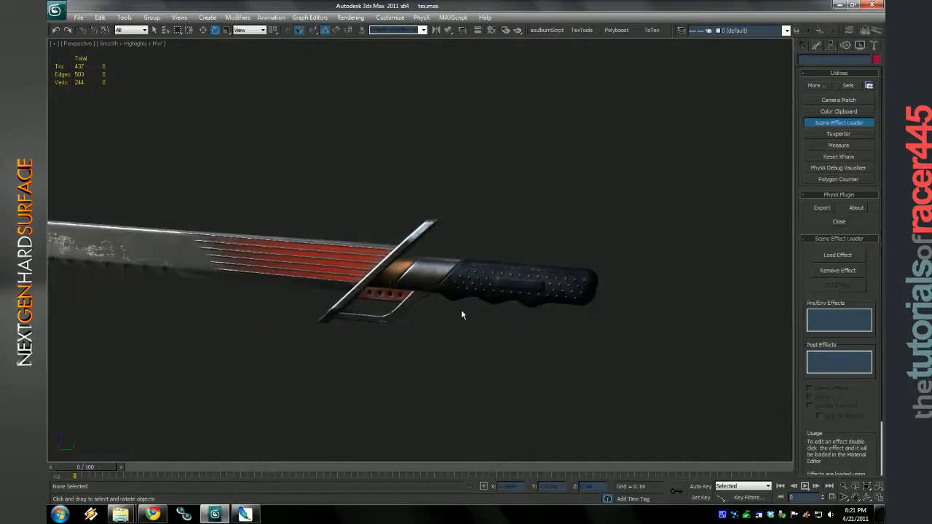
click(492, 31)
drag(492, 186, 456, 231)
click(695, 66)
drag(586, 193, 541, 199)
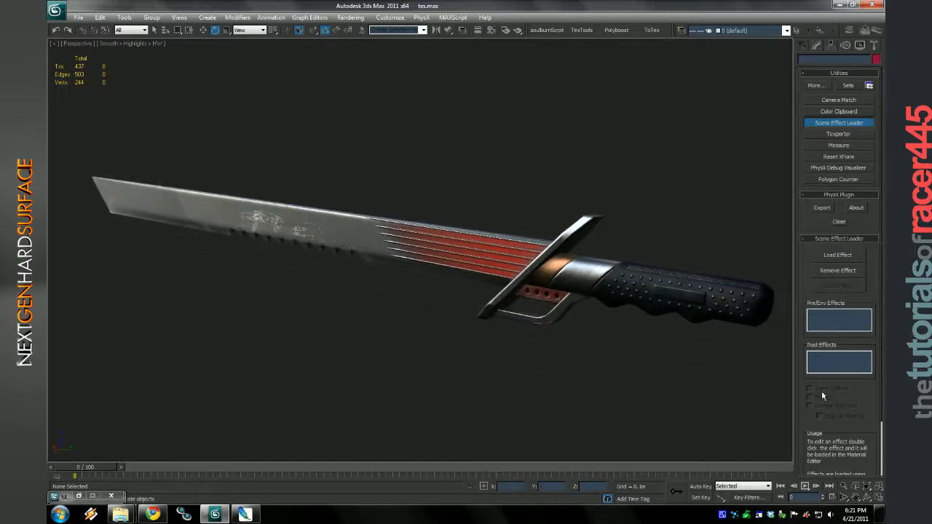
drag(610, 288, 551, 301)
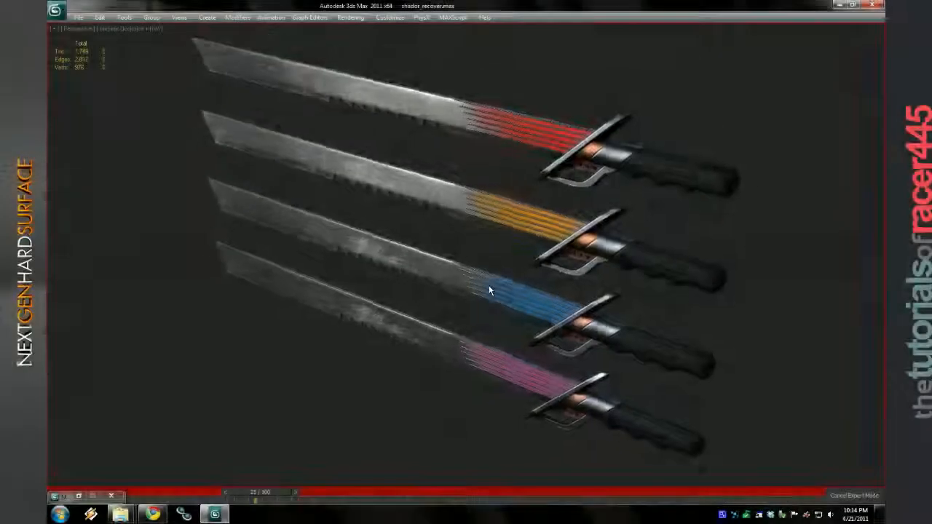
Select all four coloured knives in shador_recover.max and rotate them to examine how their surfaces catch the light.
drag(489, 291, 635, 186)
key(ctrl+a)
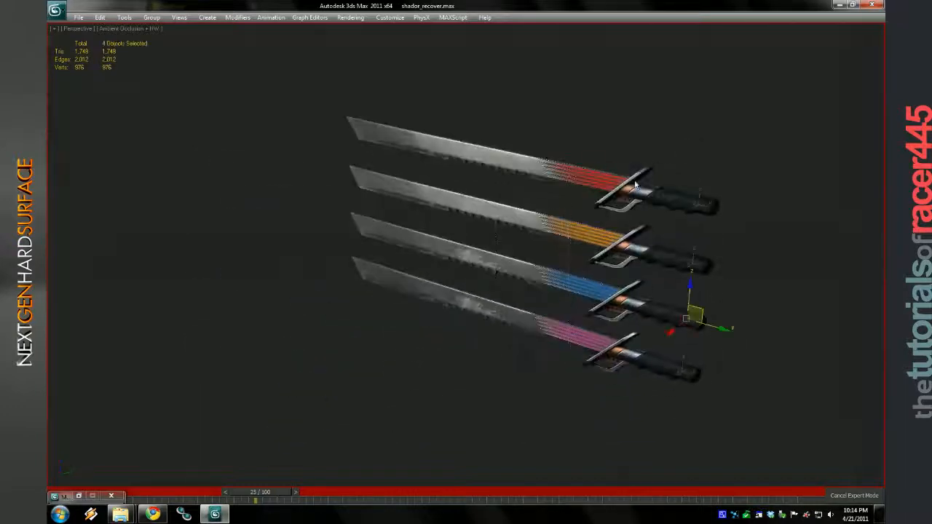
mouse_move(683, 311)
mouse_down()
mouse_move(681, 321)
mouse_move(718, 232)
mouse_move(788, 139)
mouse_up()
drag(721, 273, 658, 280)
drag(610, 335, 553, 312)
drag(560, 291, 636, 285)
drag(512, 286, 529, 330)
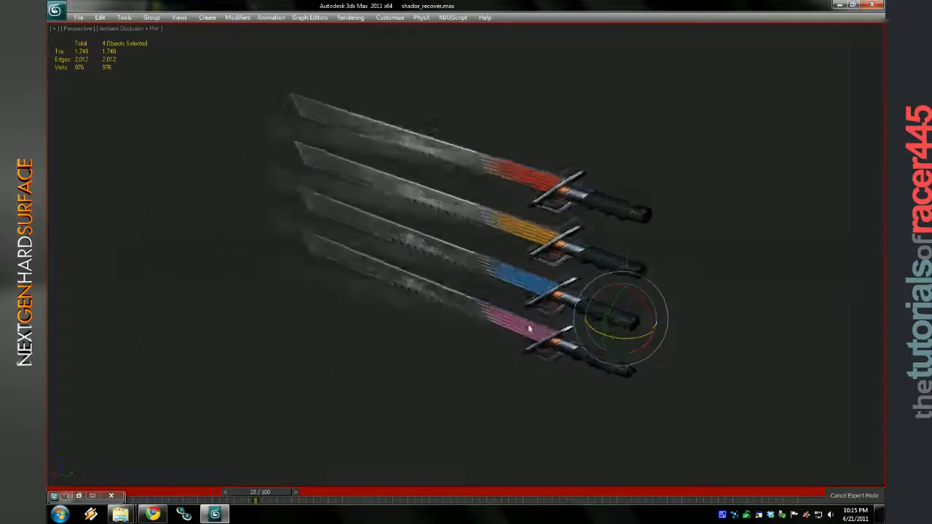
Unhide all hidden scene objects and move the omni light near the blade tips to examine the changing highlights.
scroll(529, 330, down, 5)
key(w)
right_click(460, 300)
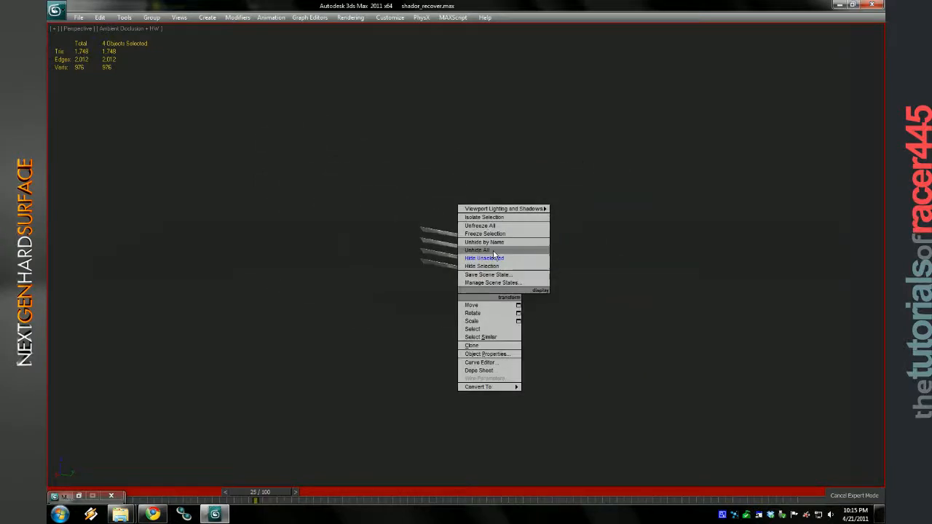
click(499, 241)
scroll(273, 164, up, 5)
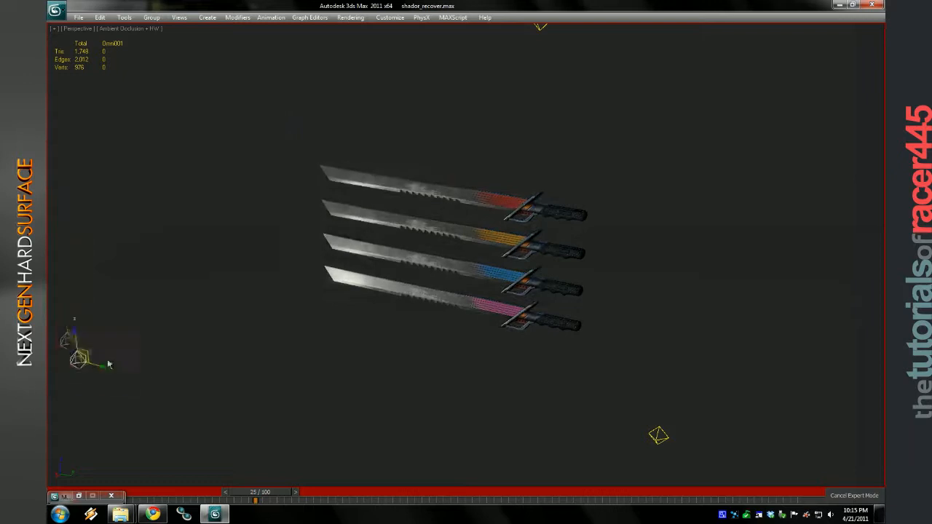
drag(703, 371, 645, 150)
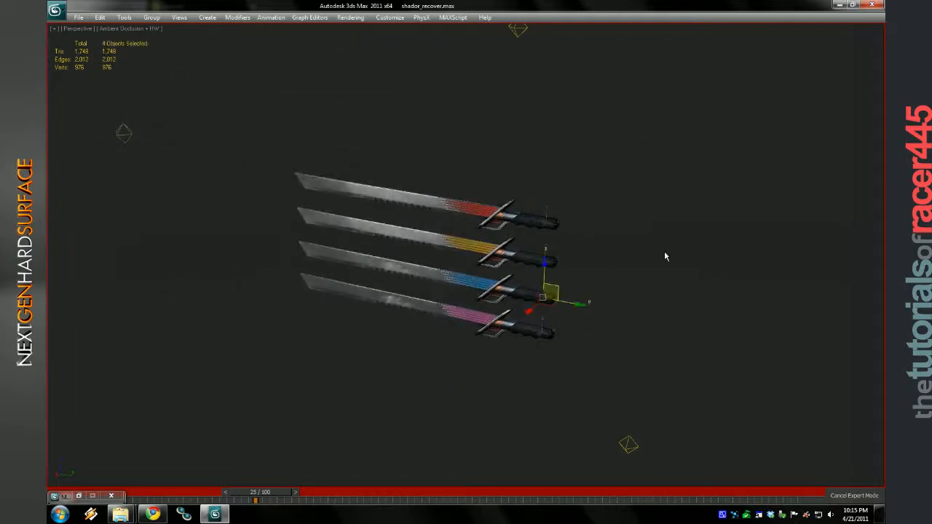
Deselect the knives, hide the scene lights, and frame all four knives for a close final view.
click(664, 252)
key(shift+l)
scroll(664, 252, up, 5)
drag(605, 256, 786, 341)
scroll(574, 216, down, 3)
scroll(649, 208, up, 3)
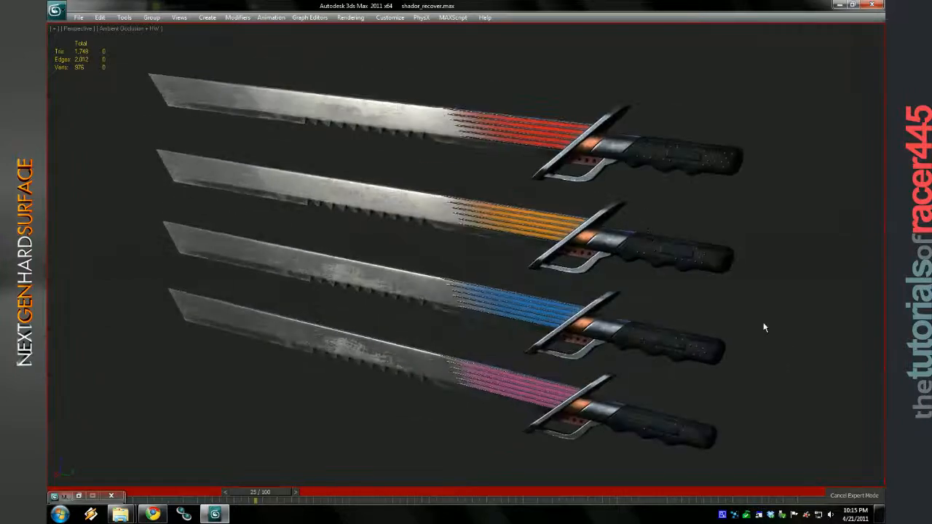